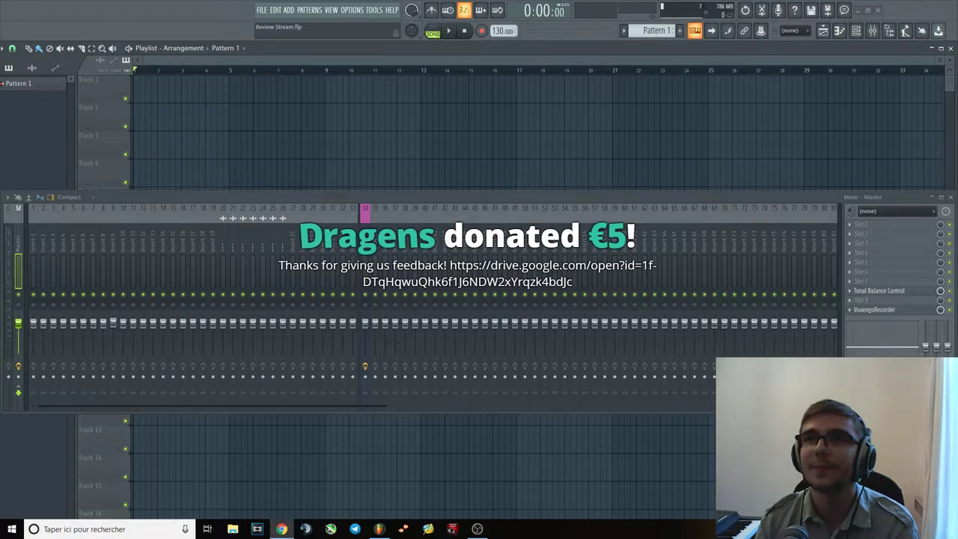
Place the 5 Epilogue audio clip at the start of Track 1, fit its full length and make the track taller.
drag(267, 122, 196, 93)
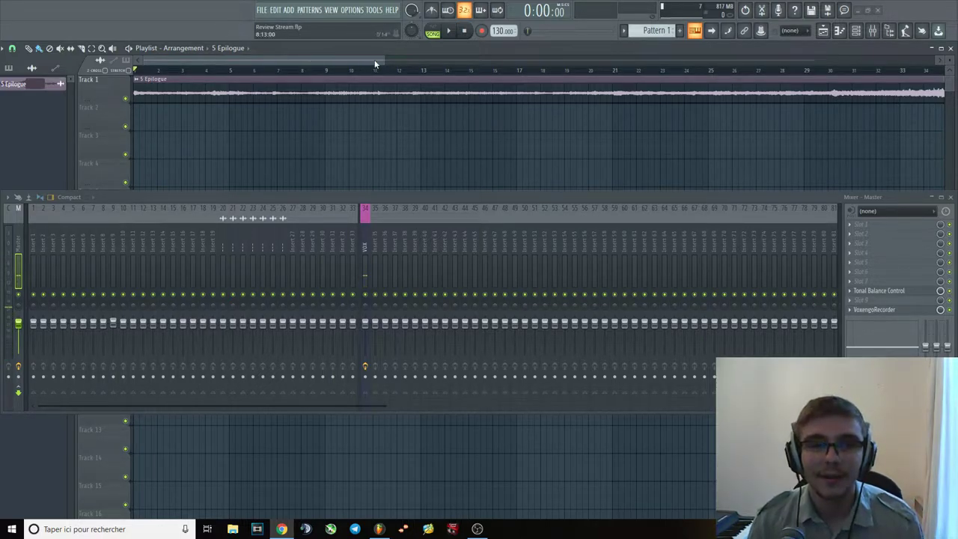
drag(373, 59, 861, 59)
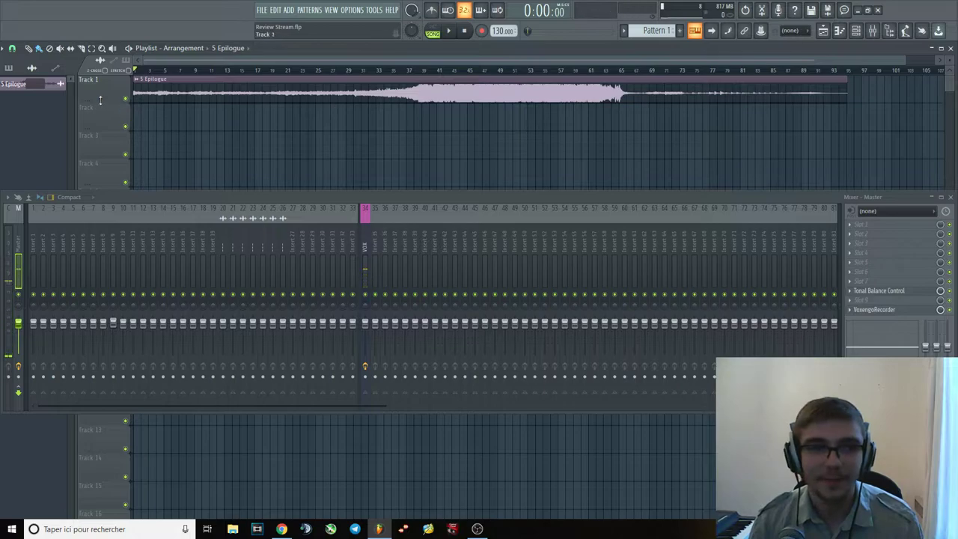
drag(101, 101, 106, 161)
Route the 5 Epilogue clip to mixer insert 8 and start song playback from the beginning.
key(space)
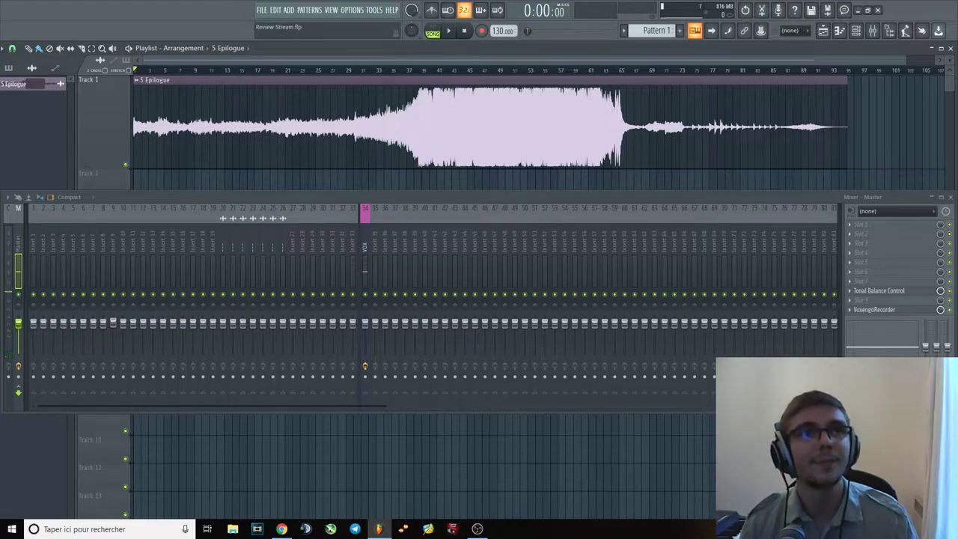
drag(34, 273, 102, 273)
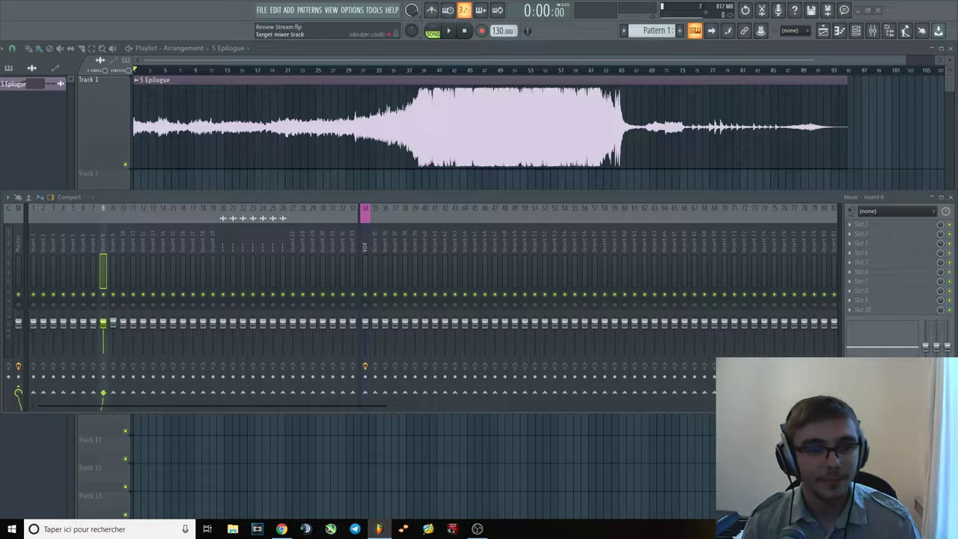
key(space)
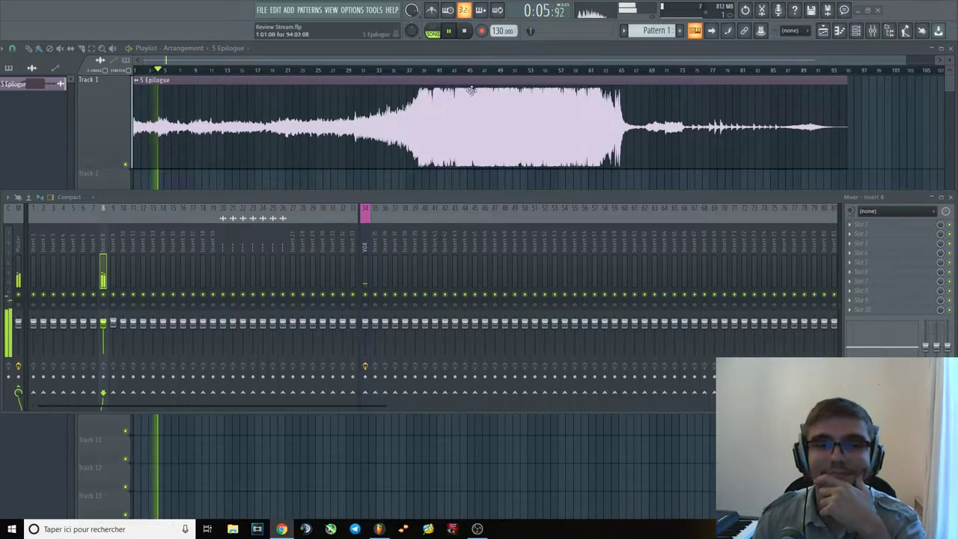
Listen through the song, lower the volume of insert 8 slightly and stop playback.
click(456, 32)
click(457, 32)
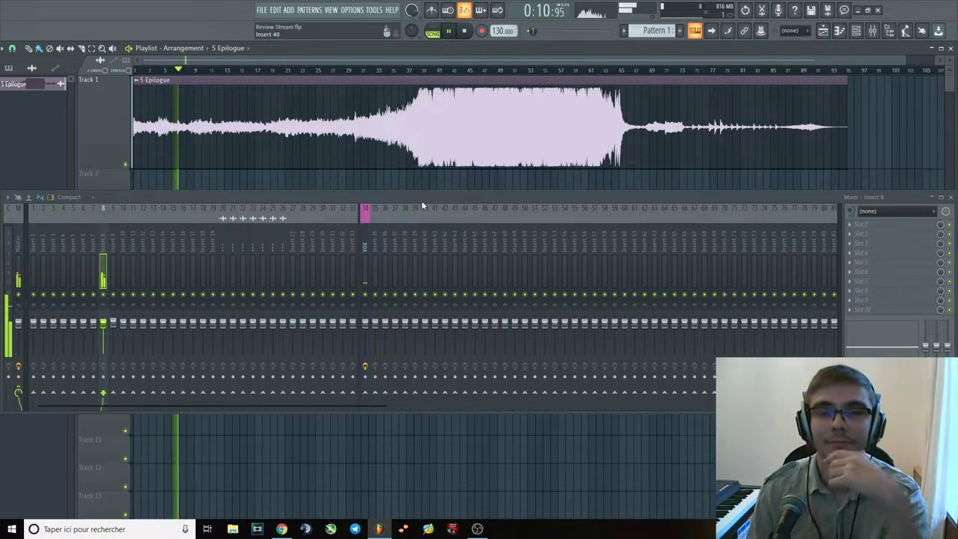
mouse_move(417, 196)
mouse_down()
mouse_move(409, 193)
mouse_move(416, 197)
mouse_up()
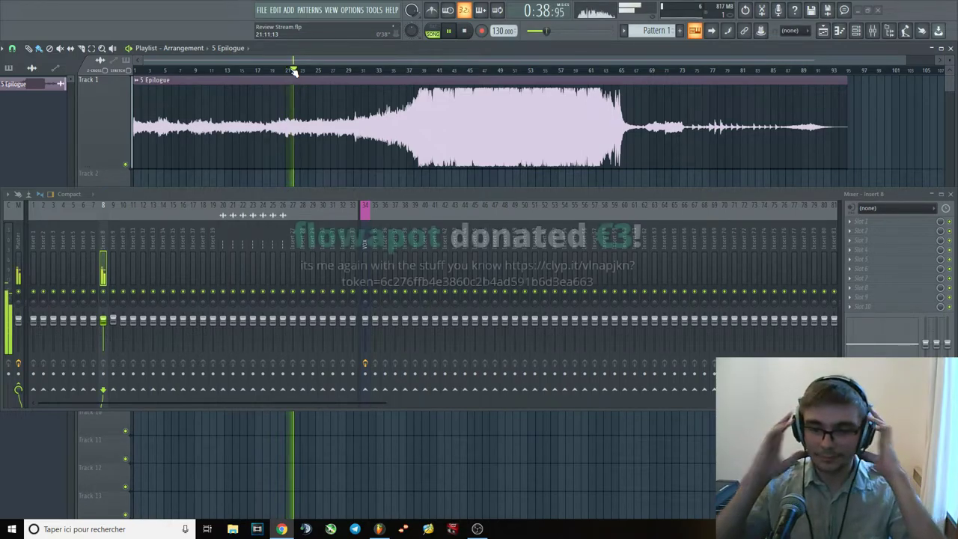
drag(103, 320, 103, 323)
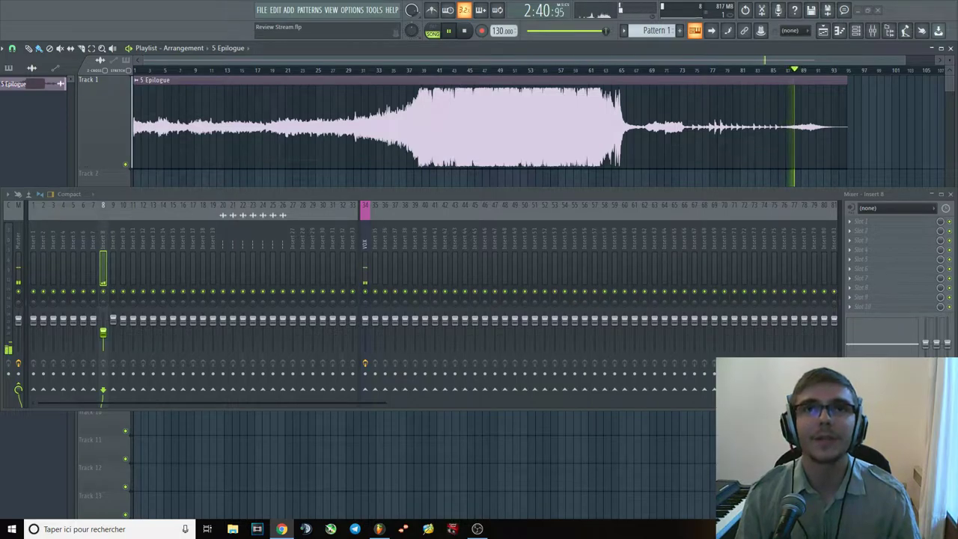
click(465, 33)
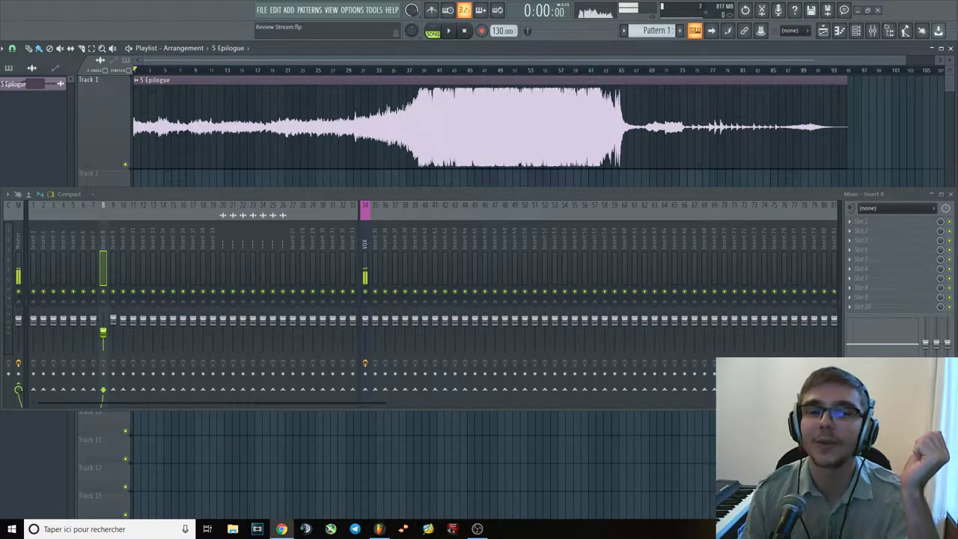
Move the mixer lower and make Track 1 taller to show a larger waveform of the 5 Epilogue clip.
drag(336, 193, 356, 251)
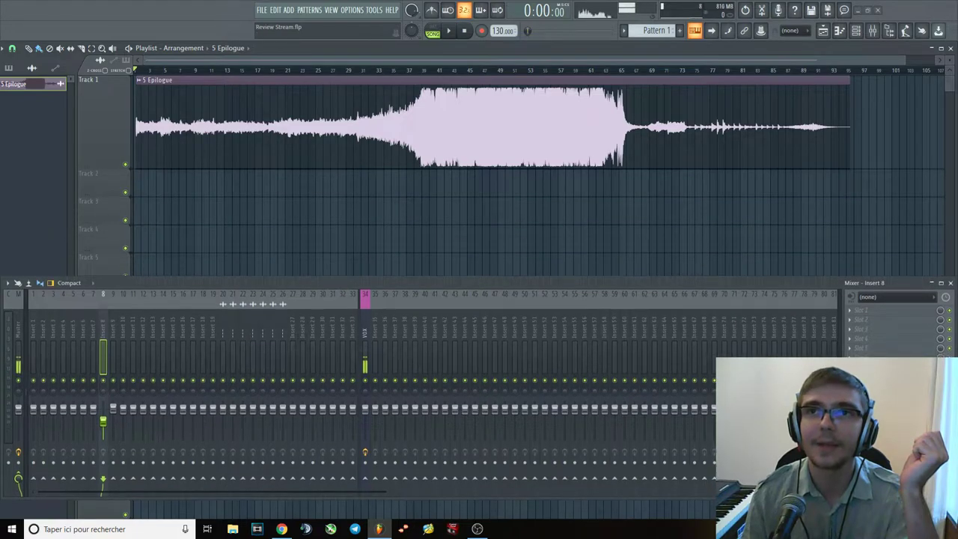
click(257, 72)
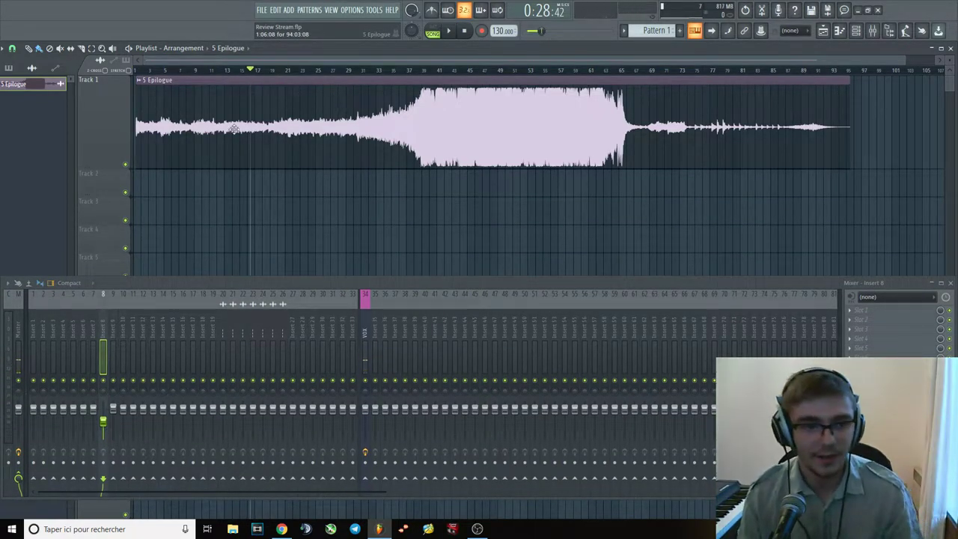
drag(223, 75, 66, 84)
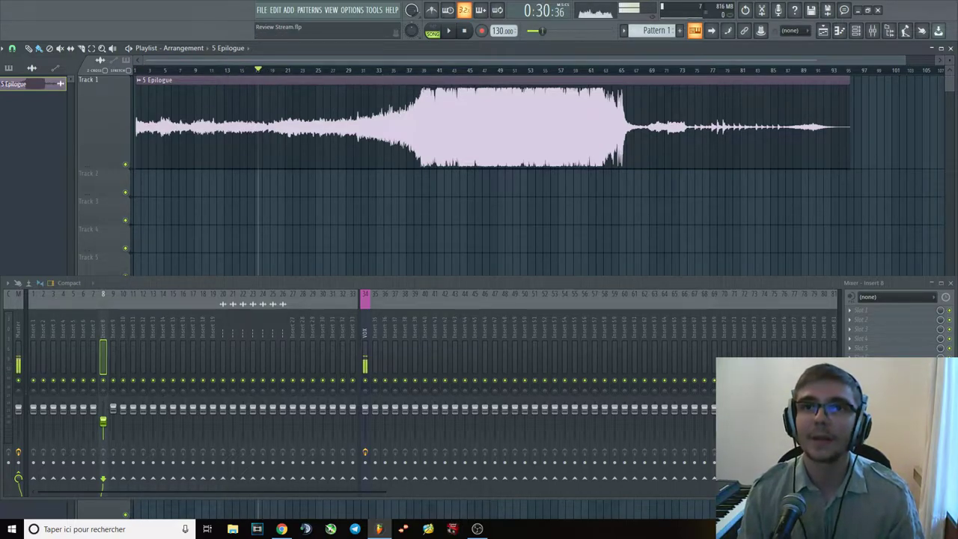
drag(107, 170, 108, 241)
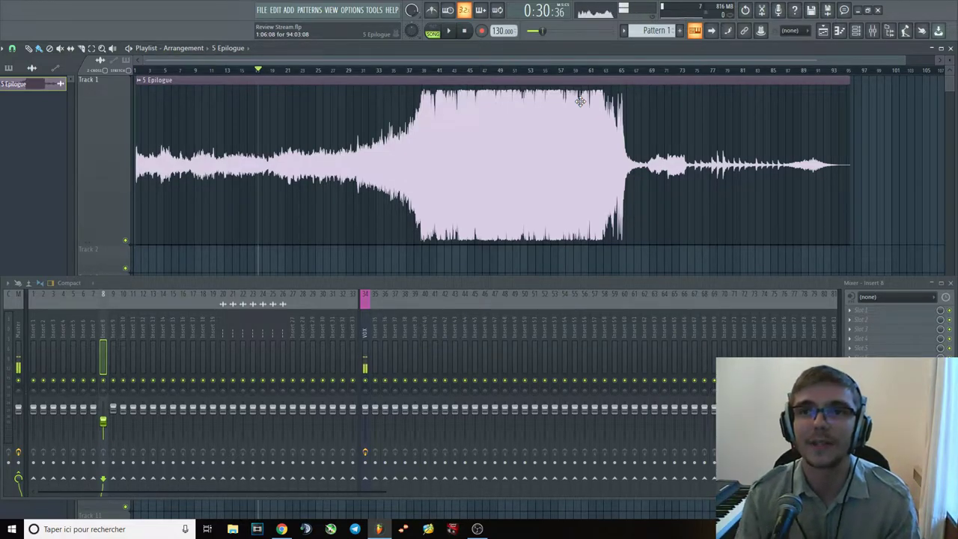
Load FabFilter Pro-Q 3 into slot 4 of insert 8 and play the intro with its spectrum in view.
key(alt+Tab)
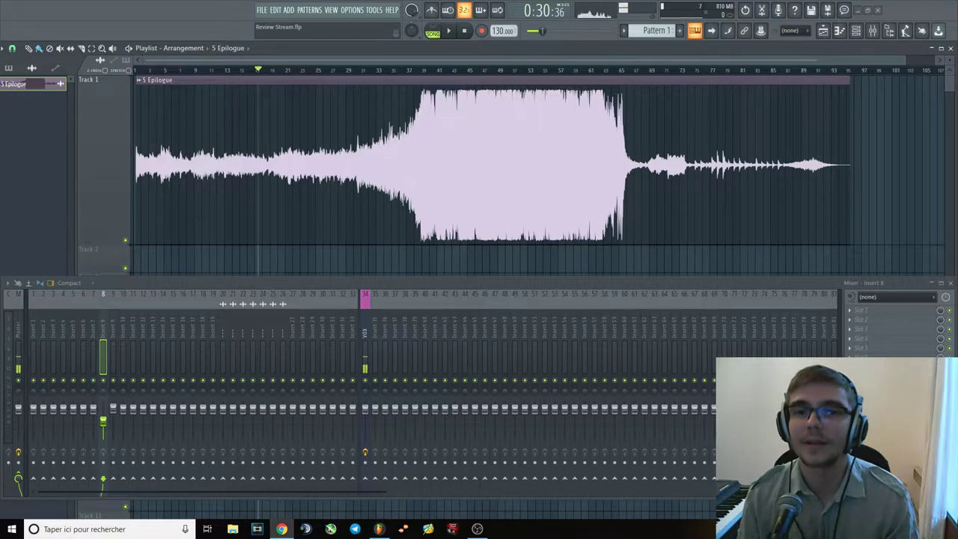
click(465, 71)
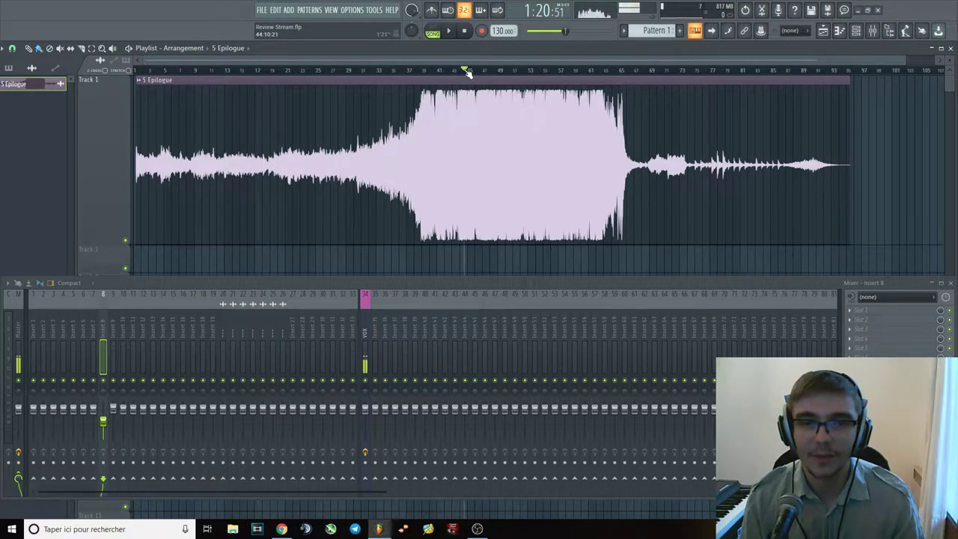
click(162, 70)
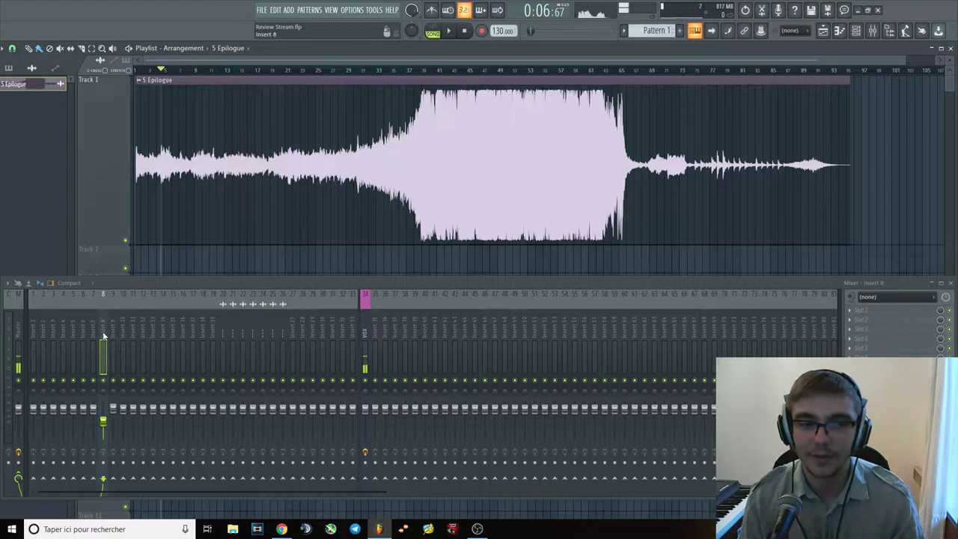
click(920, 341)
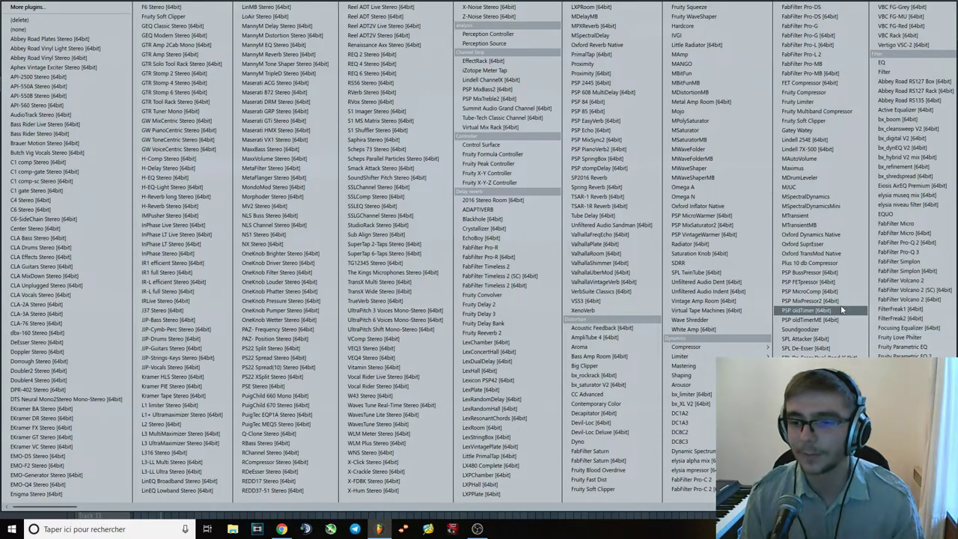
click(926, 255)
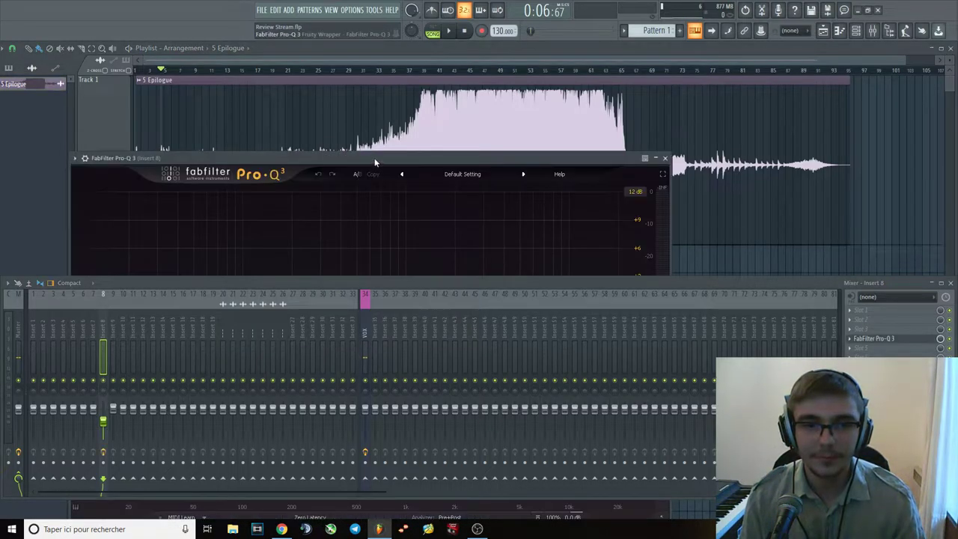
drag(530, 284, 510, 366)
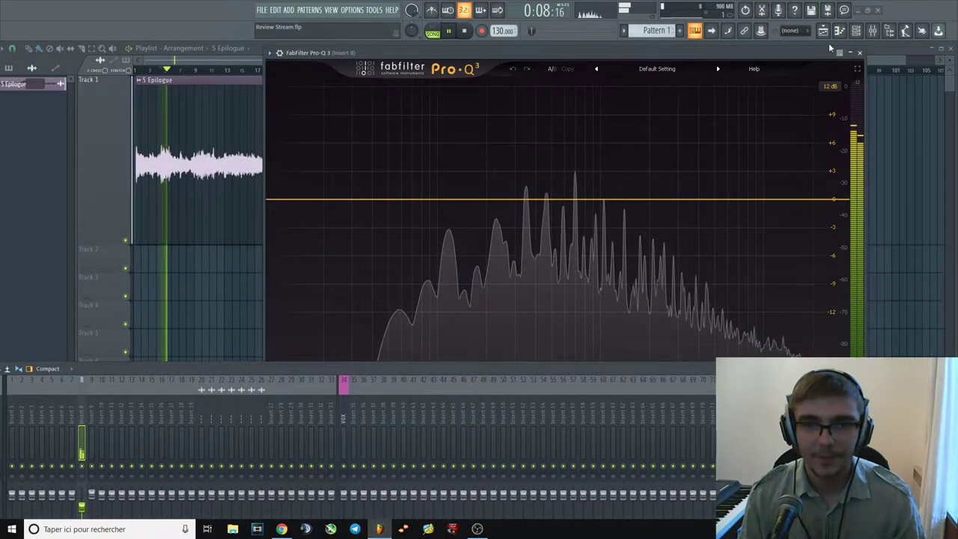
Close the equalizer and audition the song at several points between bars 19 and 30.
key(Escape)
drag(223, 69, 270, 71)
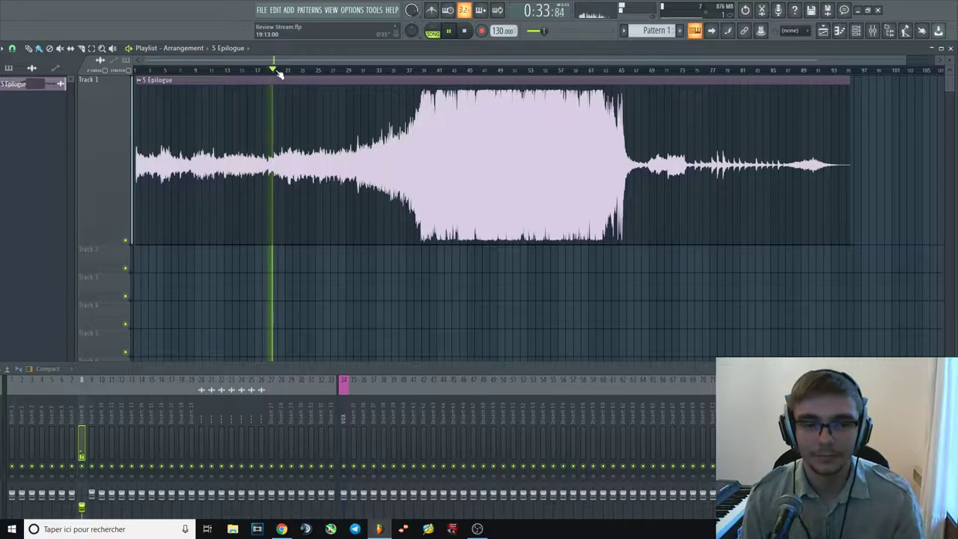
click(292, 70)
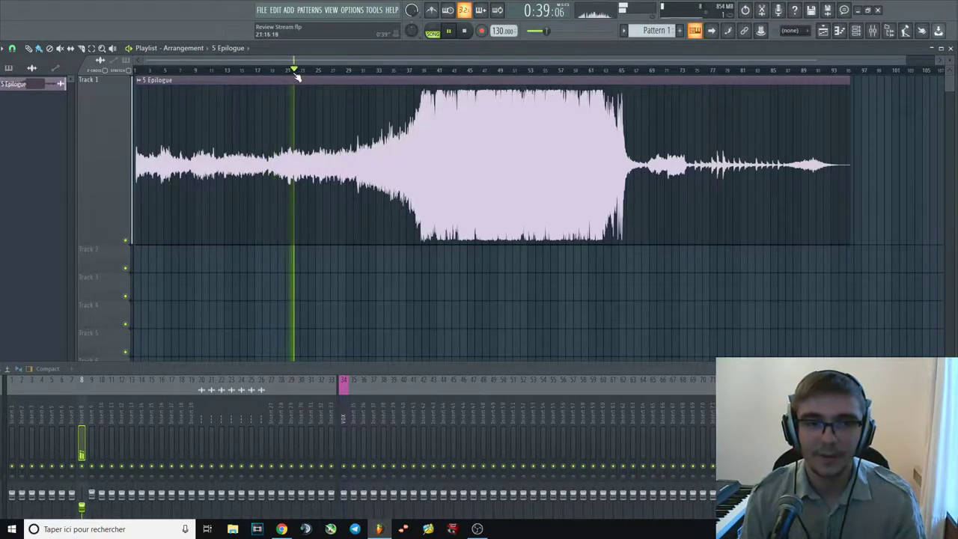
click(327, 70)
click(352, 69)
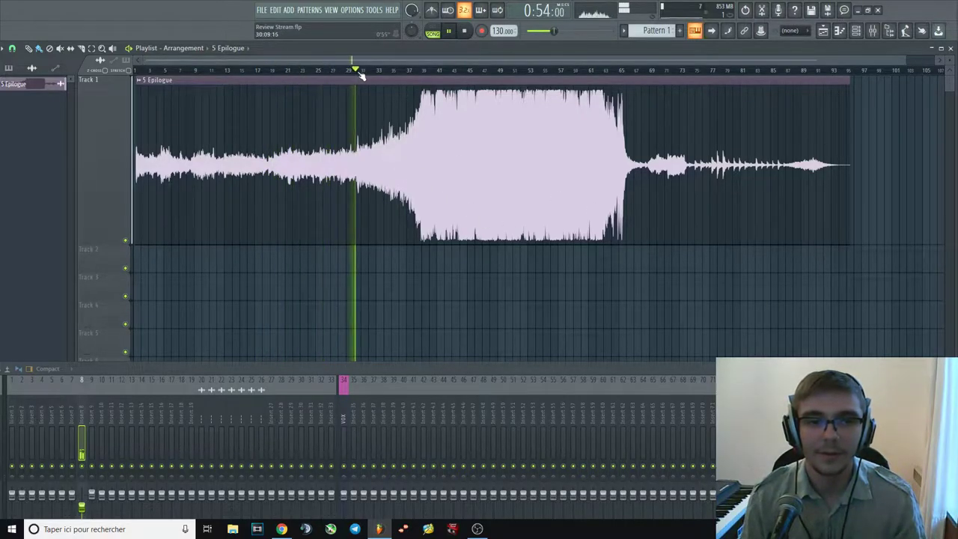
Audition the intro in short jumps from the first bars to about bar 15.
click(139, 69)
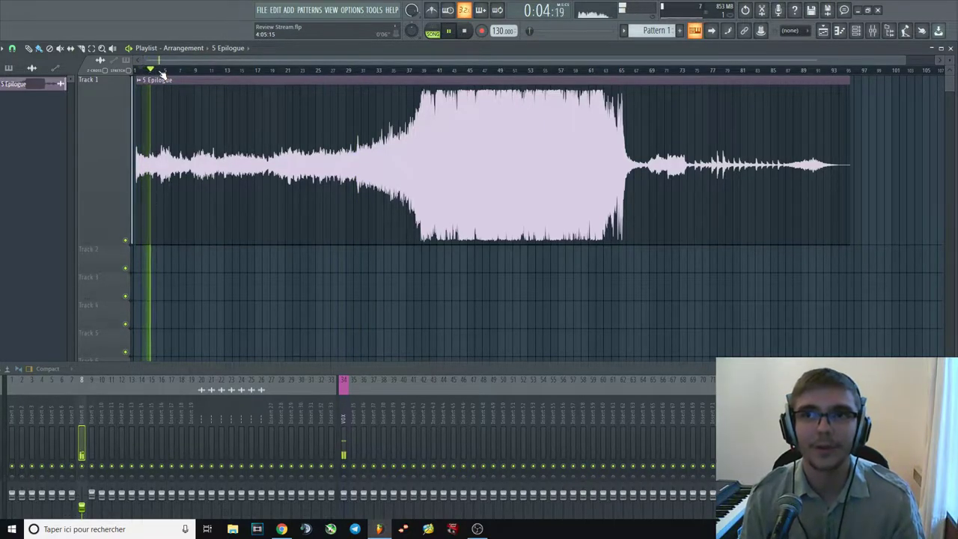
click(165, 71)
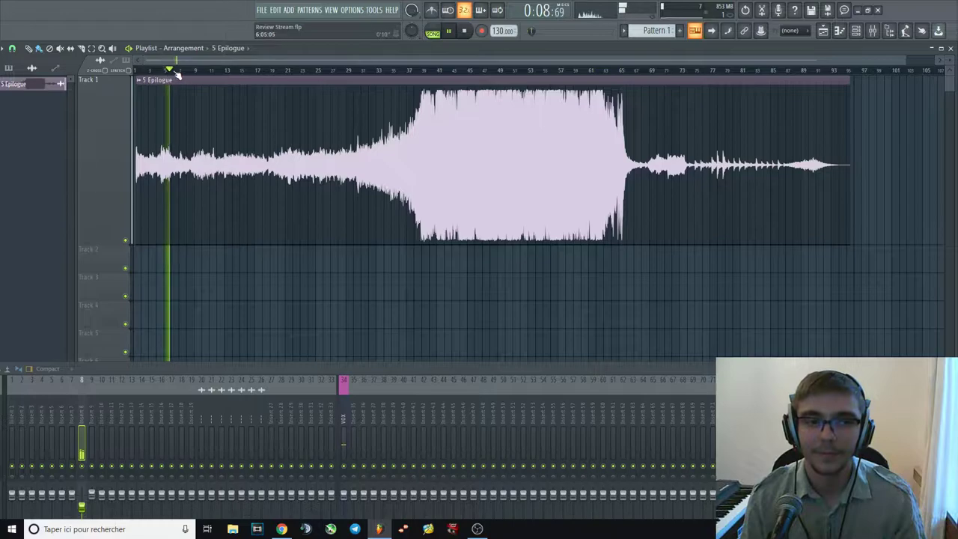
click(193, 71)
click(202, 71)
click(210, 71)
click(211, 71)
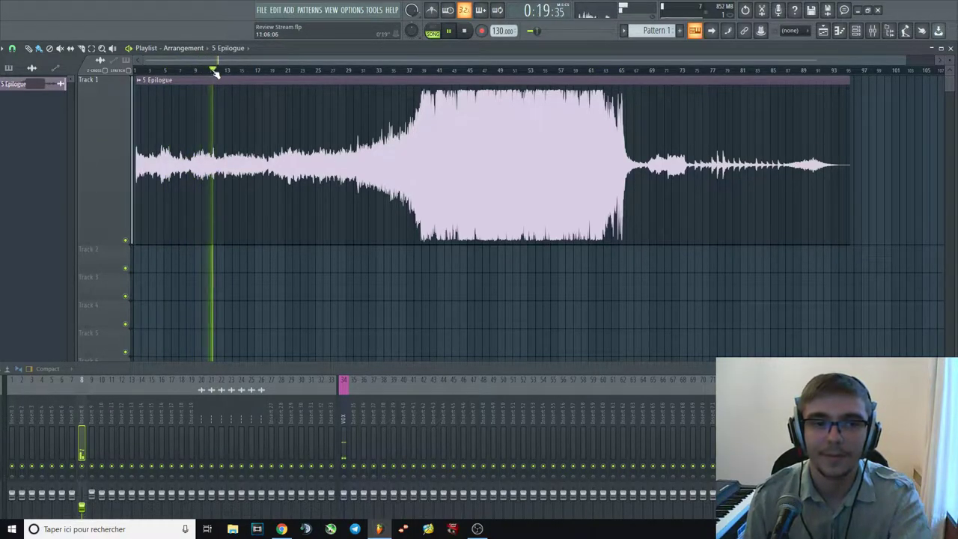
click(238, 71)
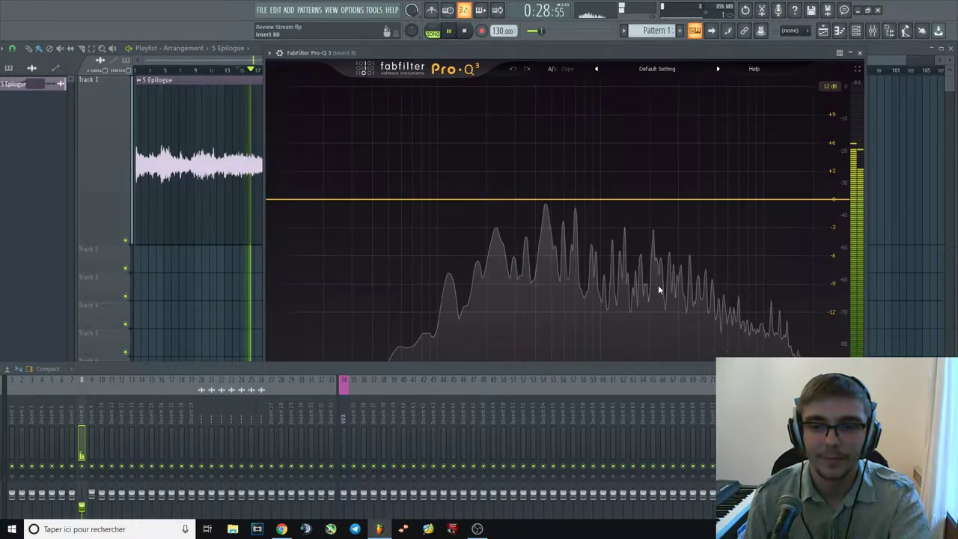
Try a narrow bell boost of about 5 dB near 474 Hz in Pro-Q 3, then delete the band.
drag(548, 199, 543, 184)
scroll(543, 183, up, 5)
drag(555, 150, 547, 154)
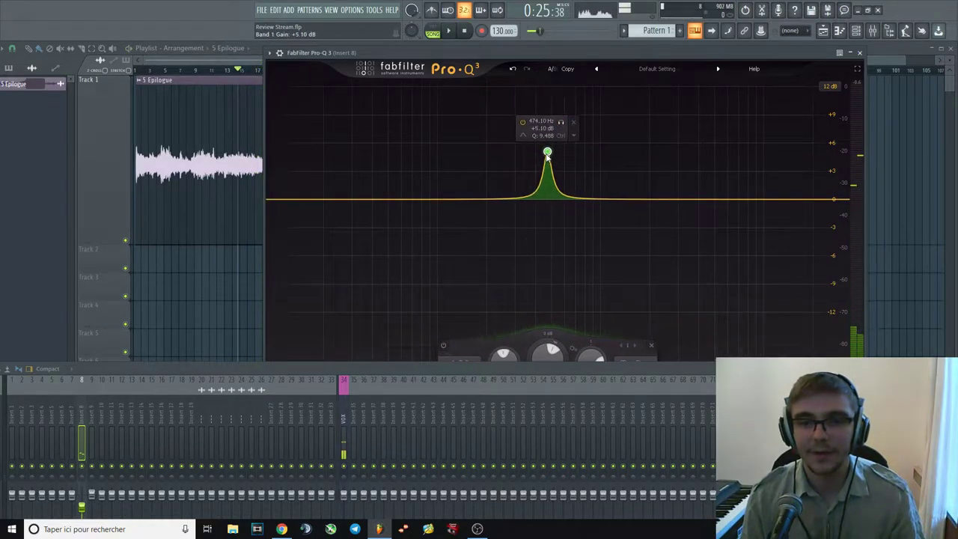
right_click(547, 155)
click(566, 244)
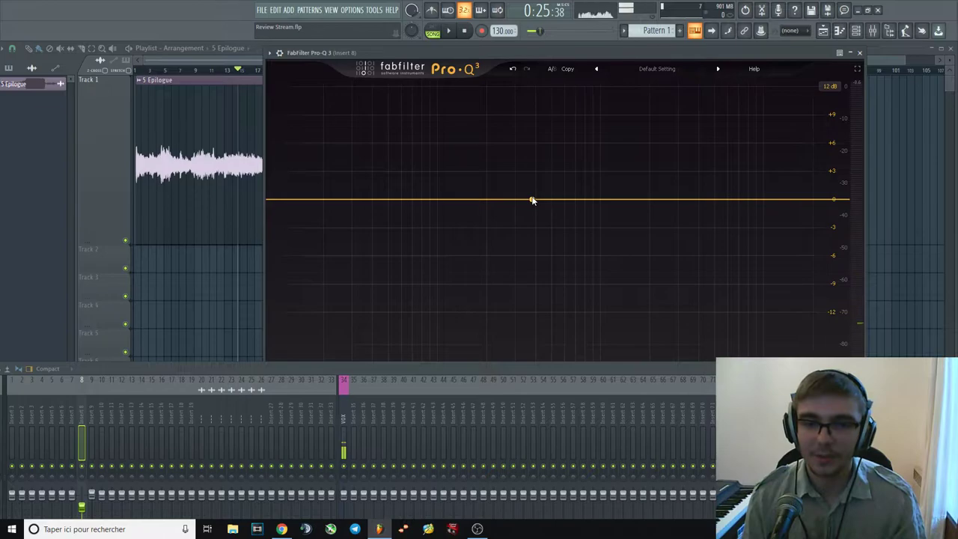
Sweep a boosted bell band through the low mids in Pro-Q 3 during playback, then delete it.
key(space)
drag(534, 199, 488, 129)
scroll(495, 184, up, 5)
right_click(490, 108)
click(528, 196)
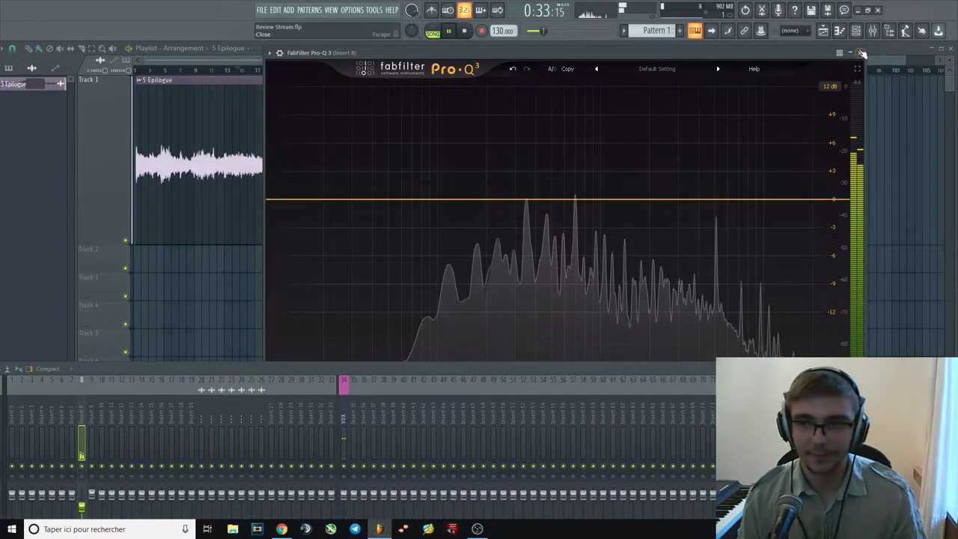
Replay from about bar 9, solo a narrow Pro-Q 3 band near 467 Hz, then delete it and stop playback.
click(862, 53)
drag(296, 70, 195, 71)
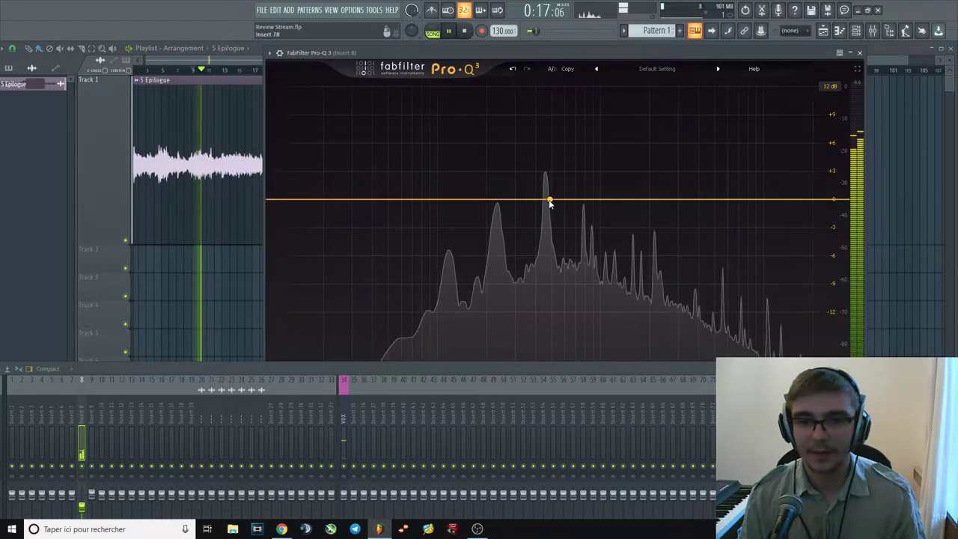
drag(550, 202, 546, 189)
click(560, 159)
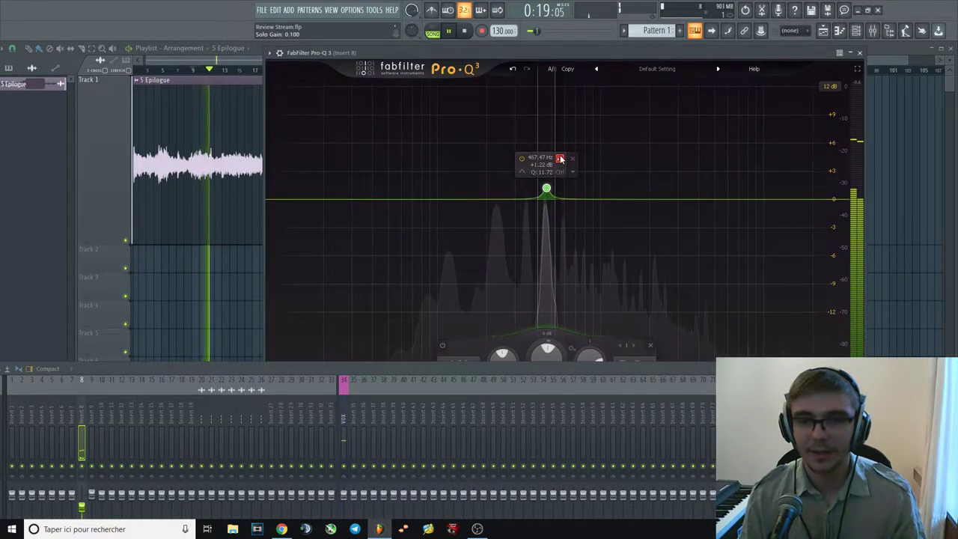
right_click(547, 189)
click(571, 282)
key(space)
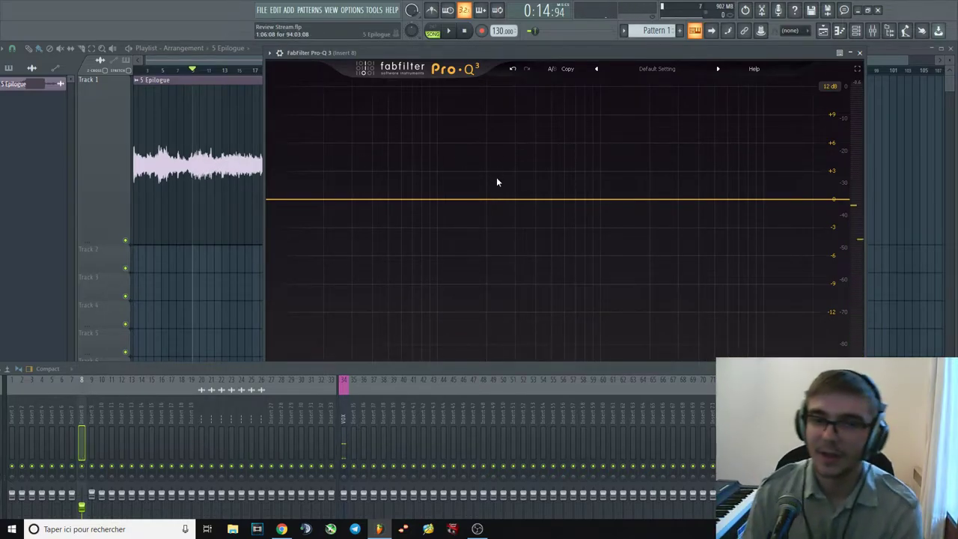
Try a wide bell cut of about 1.5 dB near 368 Hz in Pro-Q 3, then delete the band.
drag(529, 201, 531, 212)
right_click(530, 210)
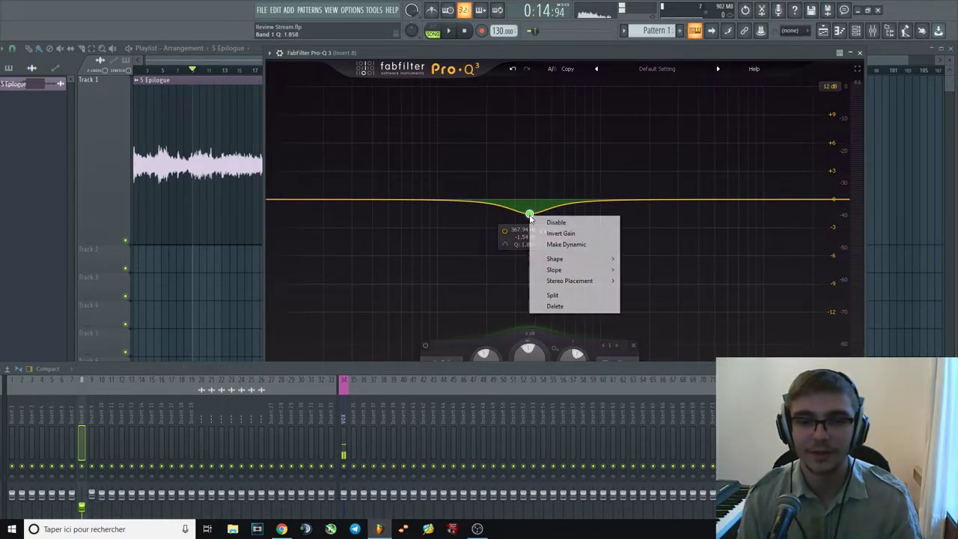
click(550, 306)
Close the equalizer and move the playhead to about bar 15 of the song.
click(859, 52)
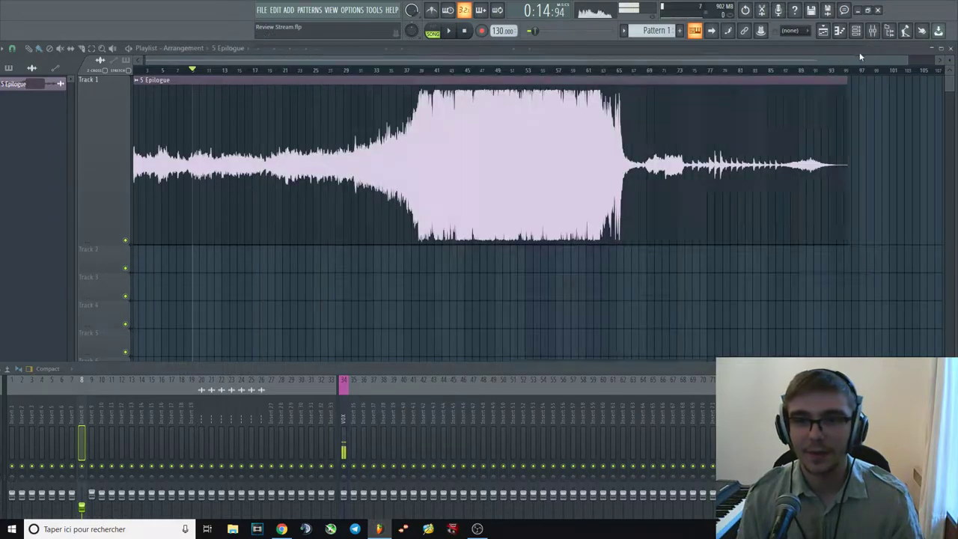
drag(292, 70, 241, 71)
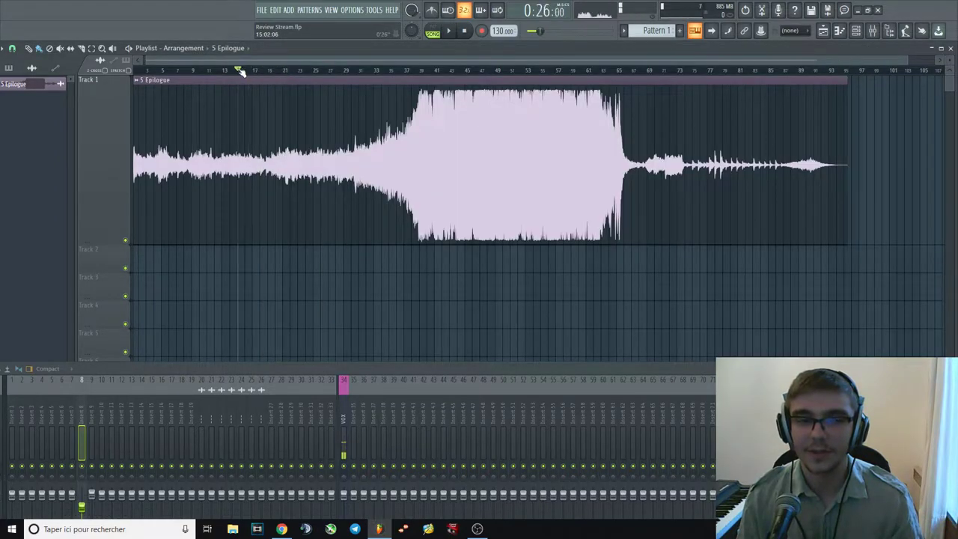
Listen to the song from about bar 21, then stop playback with the playhead at about bar 29.
click(283, 70)
key(space)
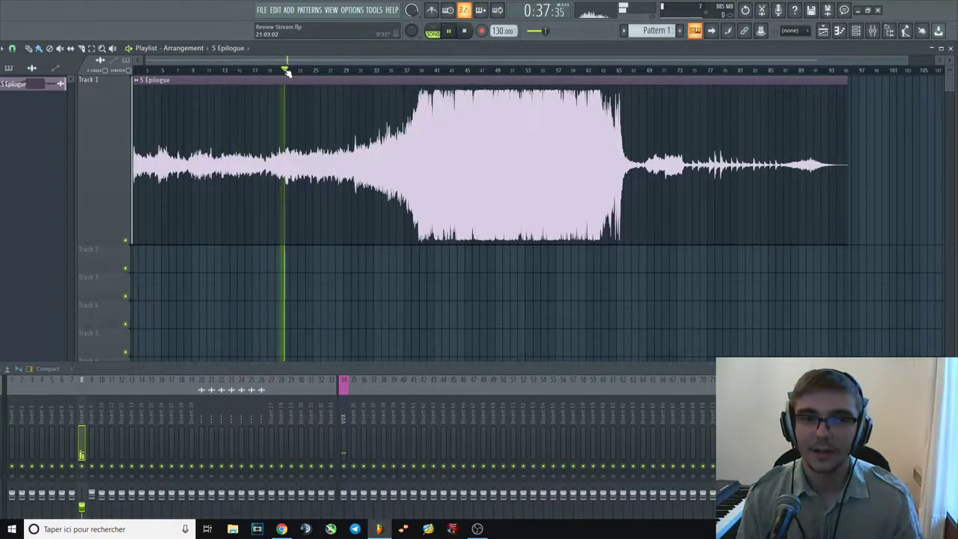
click(347, 71)
key(space)
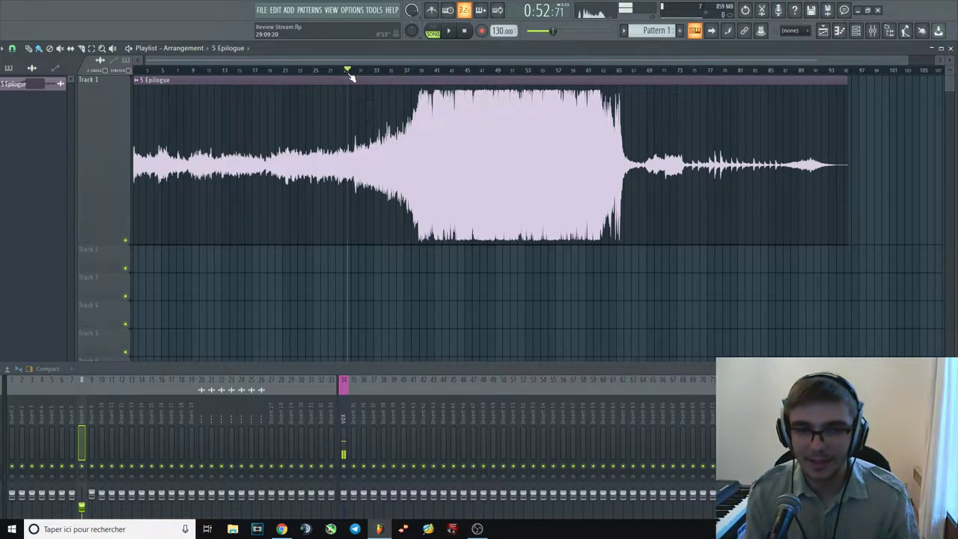
Audition the quiet intro from about bars 5, 10 and 15, then stop playback.
click(160, 71)
key(space)
click(200, 71)
click(243, 71)
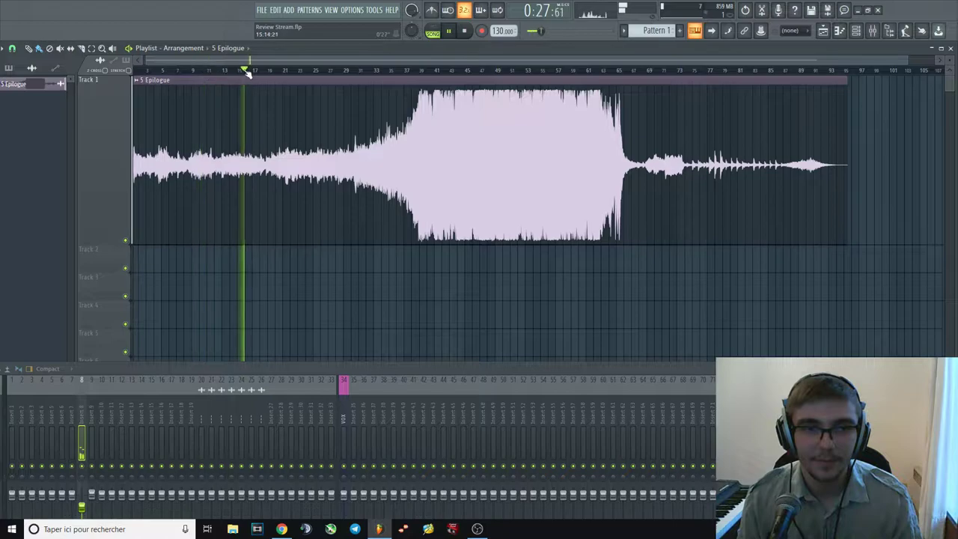
key(space)
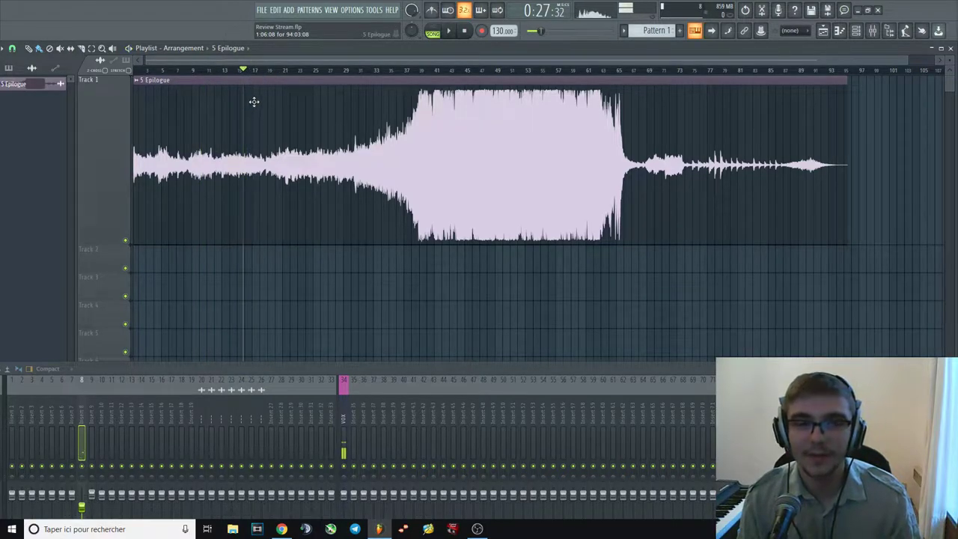
Listen to the passages starting at about bars 20 and 25, stopping playback after each.
click(278, 70)
key(space)
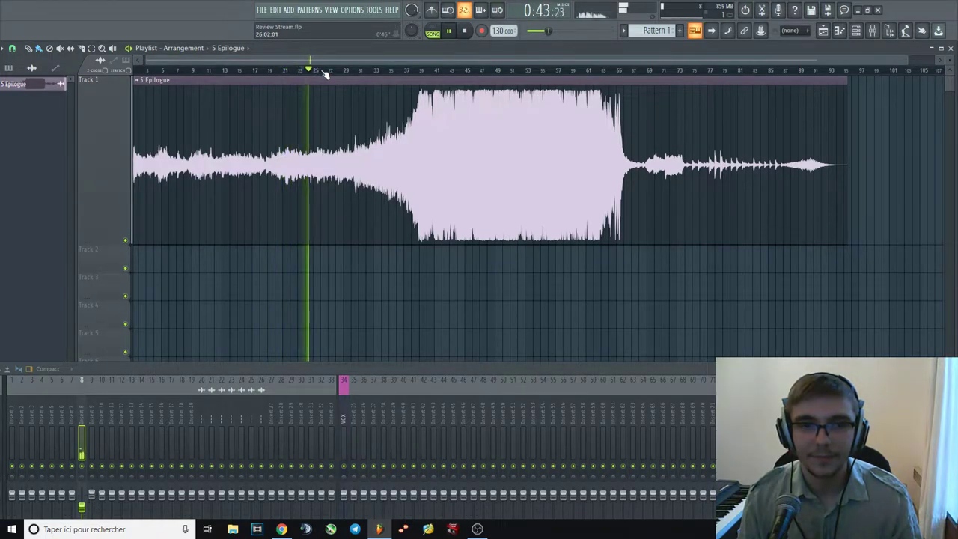
key(space)
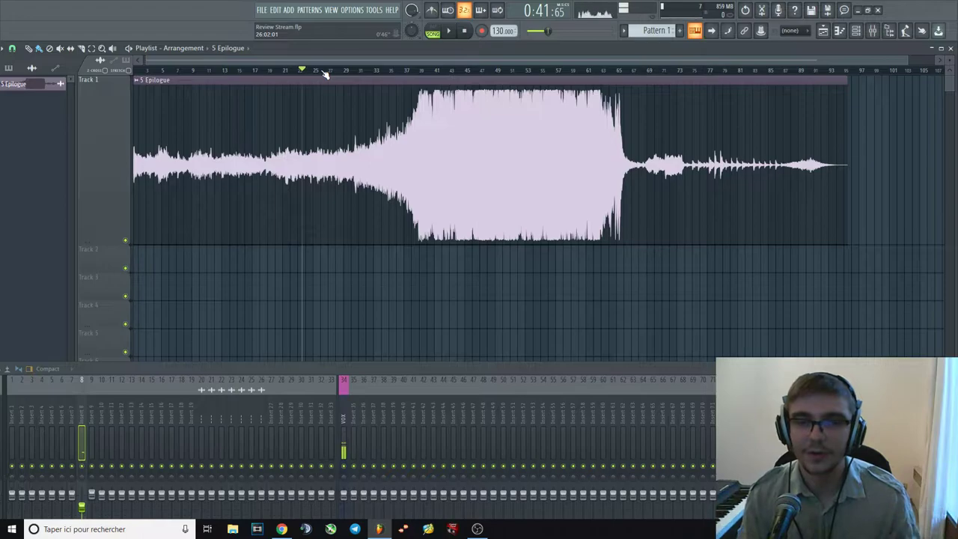
click(312, 71)
key(space)
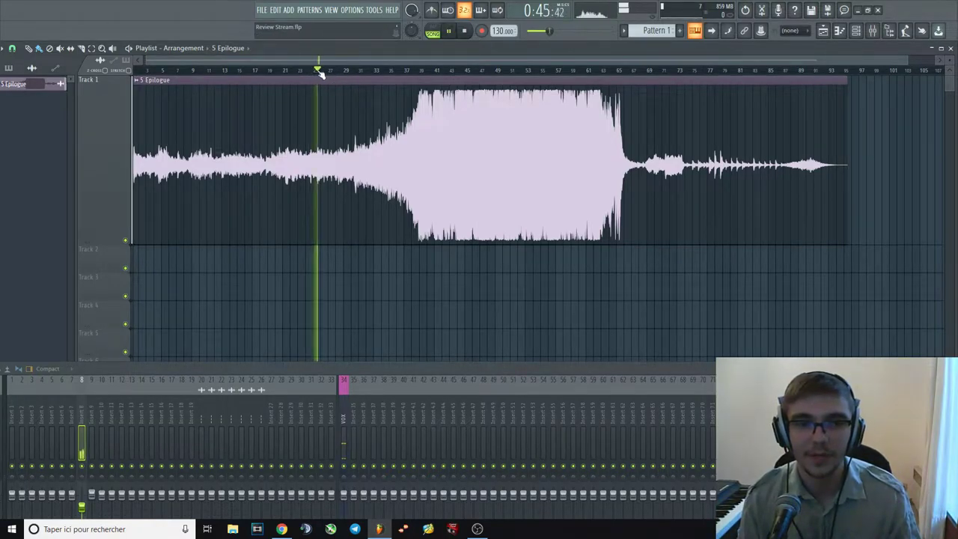
key(space)
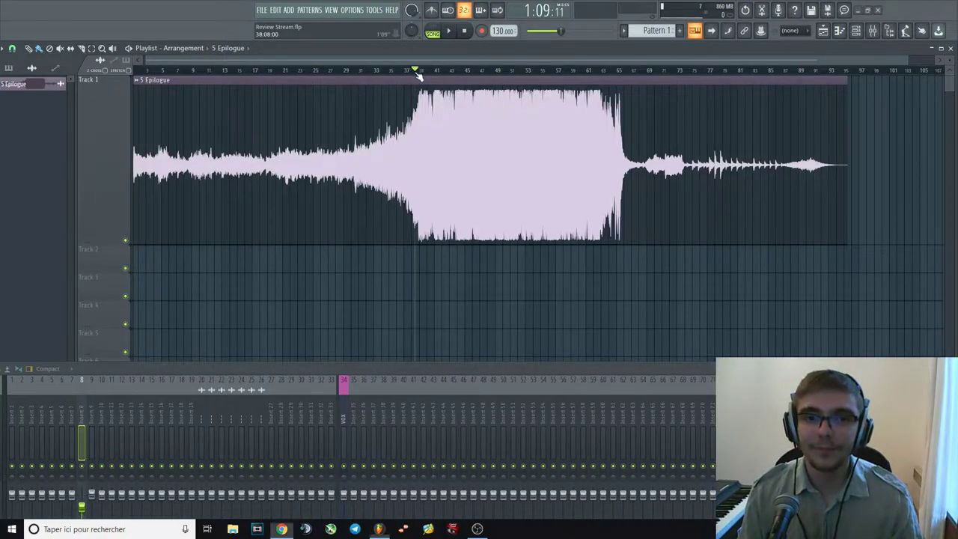
Play the loud section from about bar 38, close Pro-Q 3, and stop with the playhead at about bar 43.
key(space)
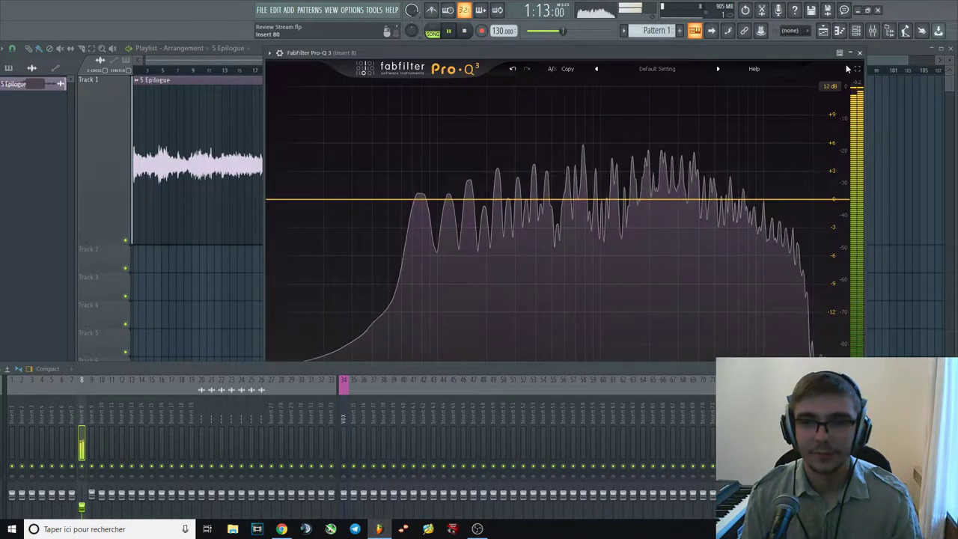
click(859, 53)
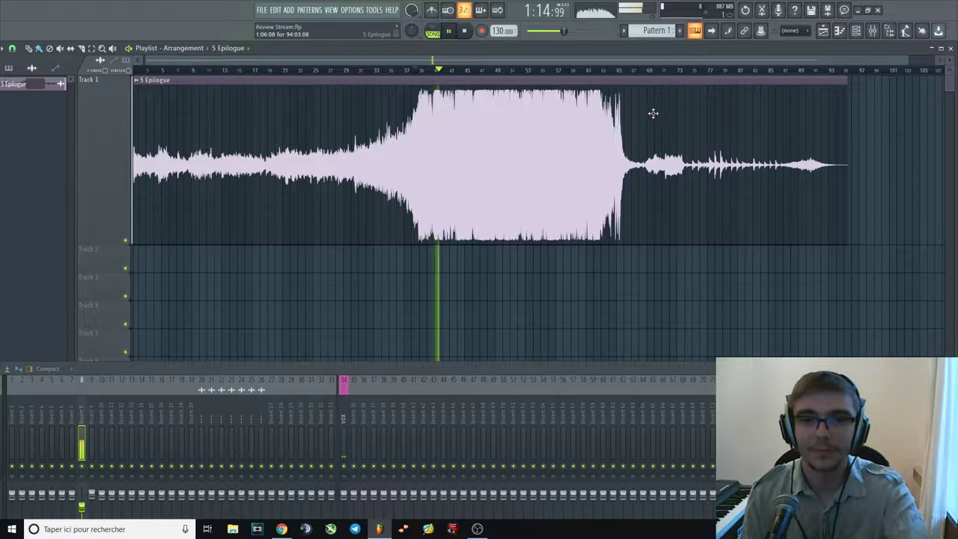
key(space)
click(454, 71)
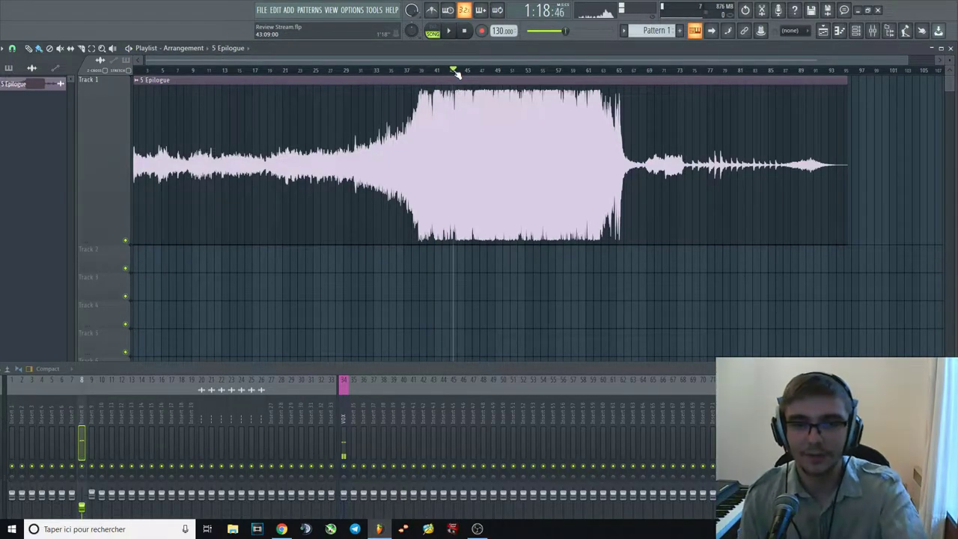
Restore the mixer window, play from about bar 43 and open Insert 8's Pro-Q 3, then stop playback.
double_click(195, 368)
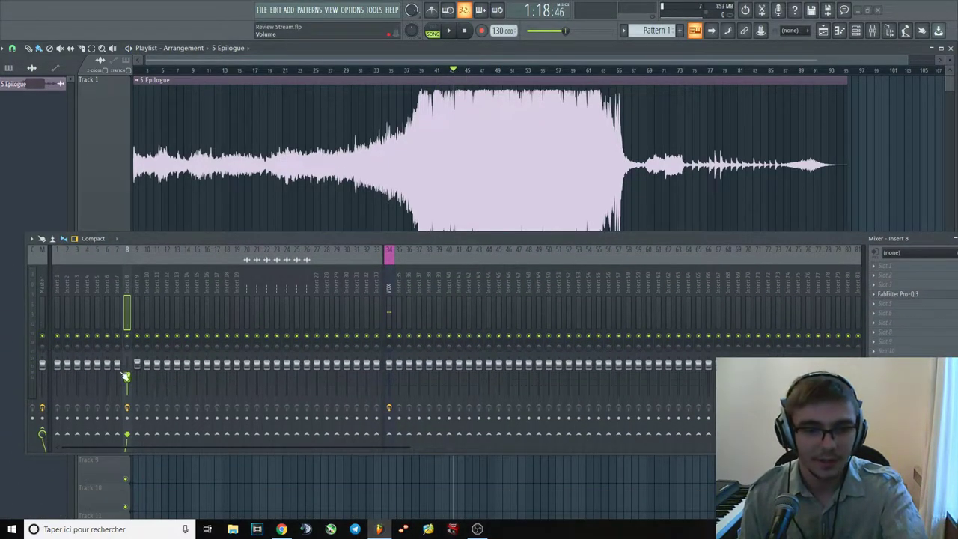
key(space)
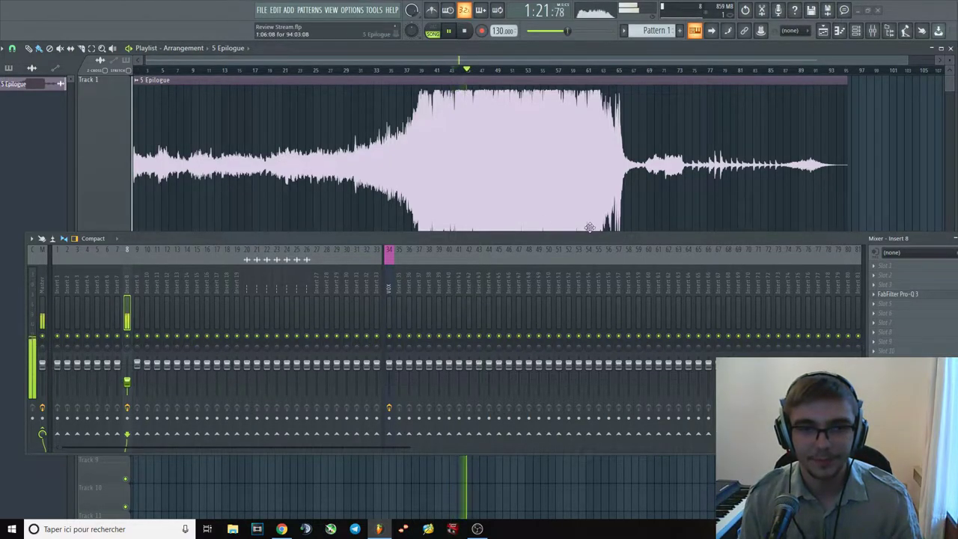
click(919, 295)
drag(628, 241, 593, 284)
key(space)
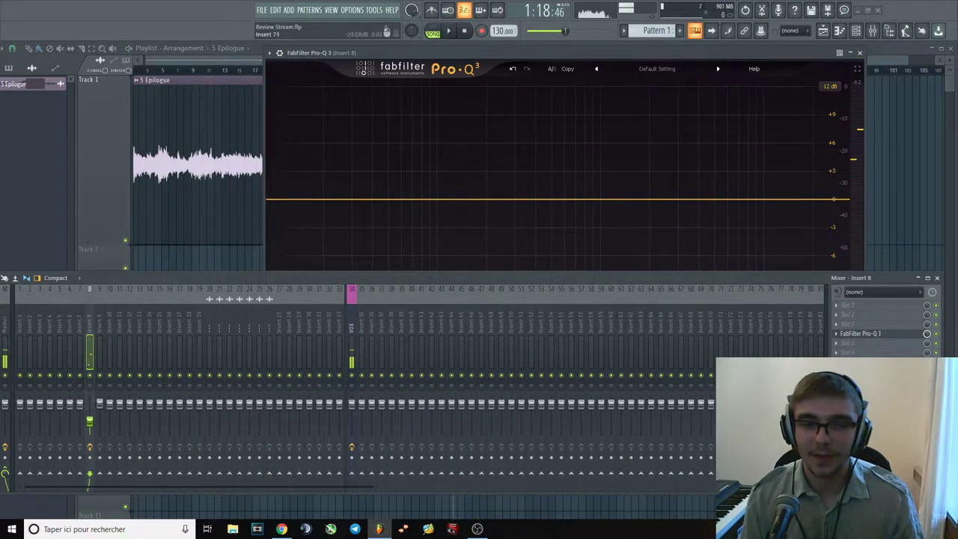
Load Tonal Balance Control on Insert 8, check the loud section against Bass Heavy in Fine view, then close its window.
click(860, 342)
click(819, 217)
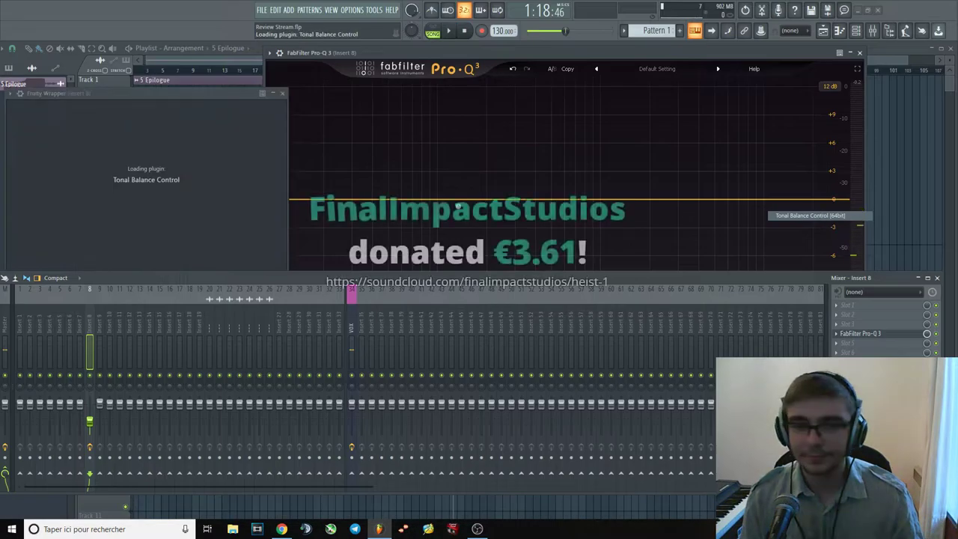
key(space)
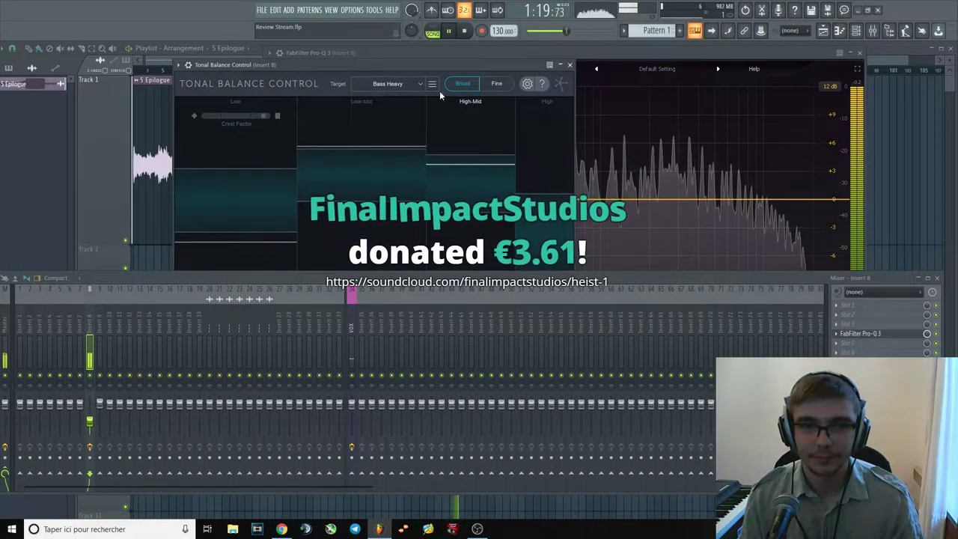
click(496, 83)
drag(473, 278, 473, 409)
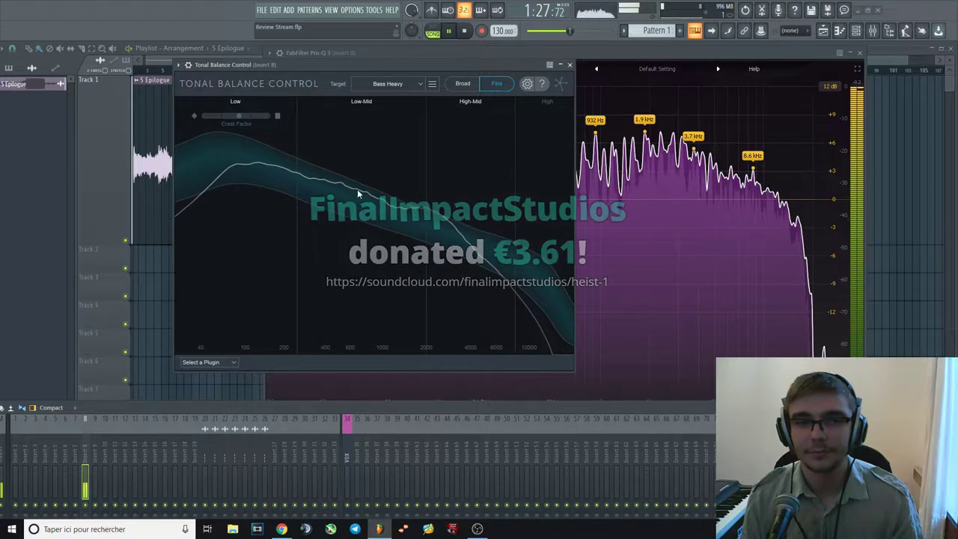
key(space)
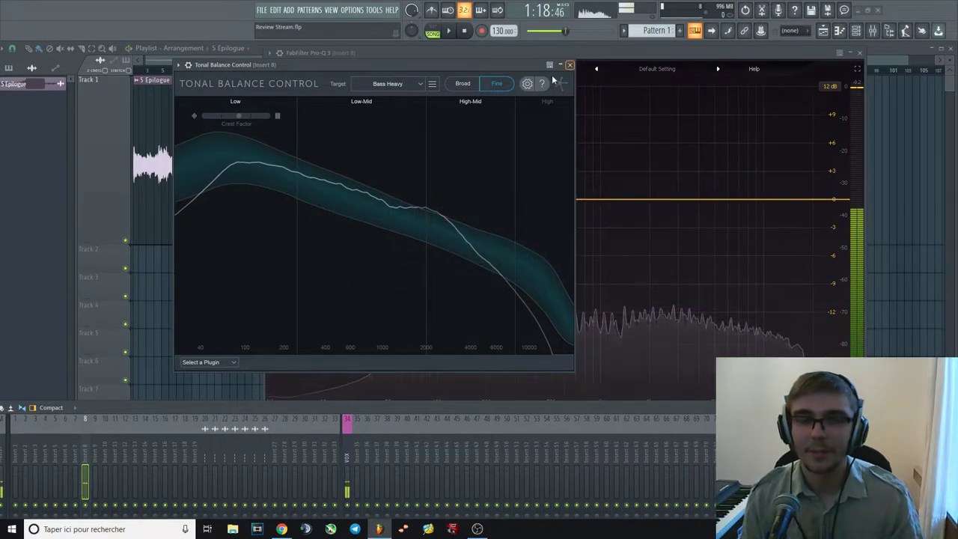
click(570, 66)
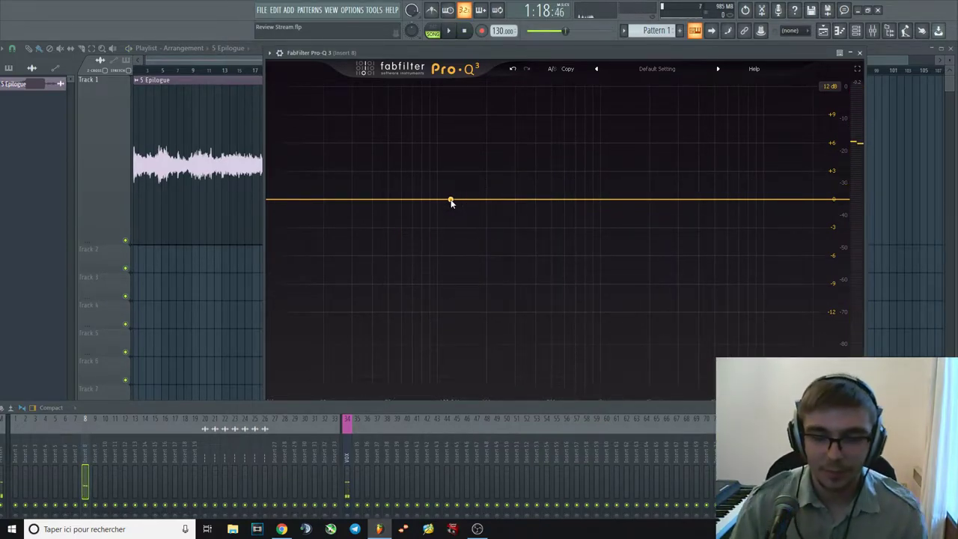
Audition a boosted Pro-Q 3 bell band near 2.5 kHz, then turn it into a cut of about 2.8 dB near 2.6 kHz.
key(space)
key(space)
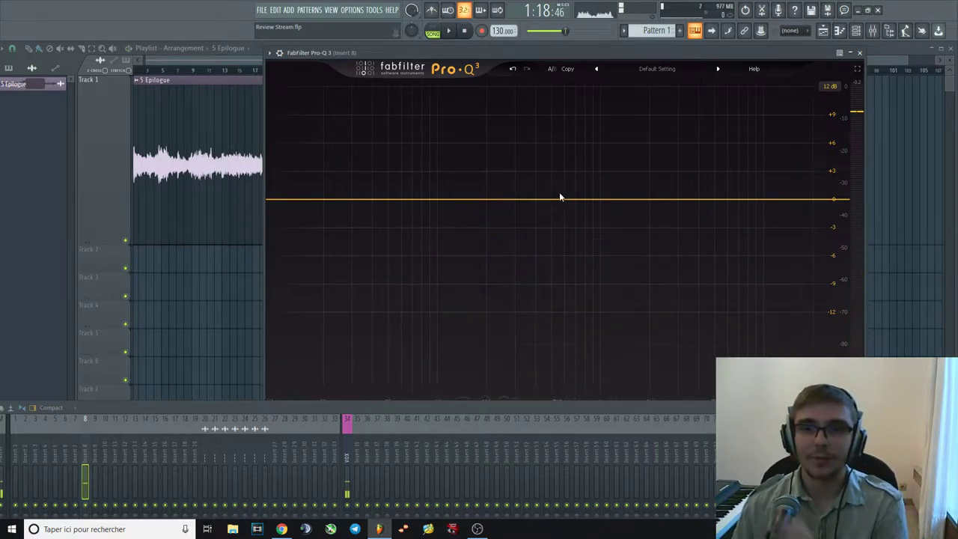
key(space)
drag(588, 199, 667, 154)
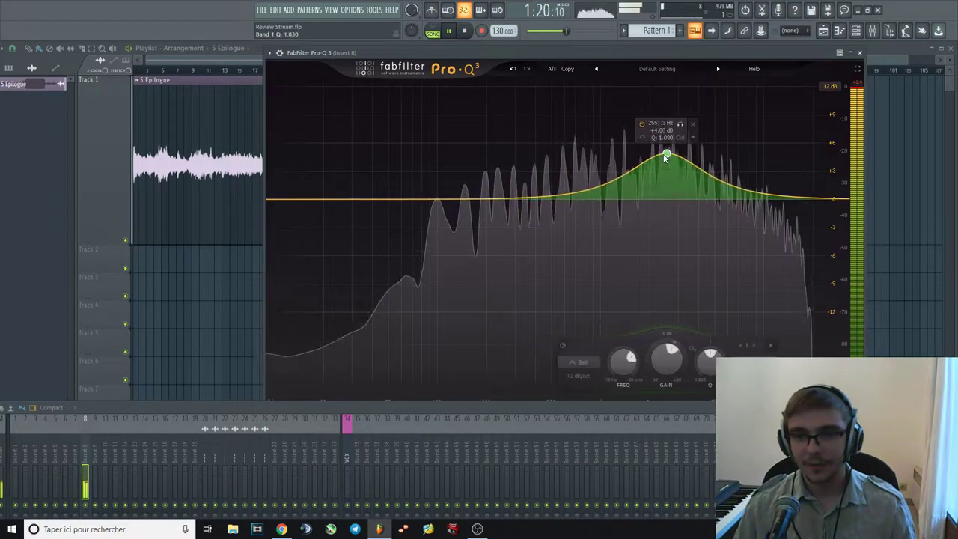
key(space)
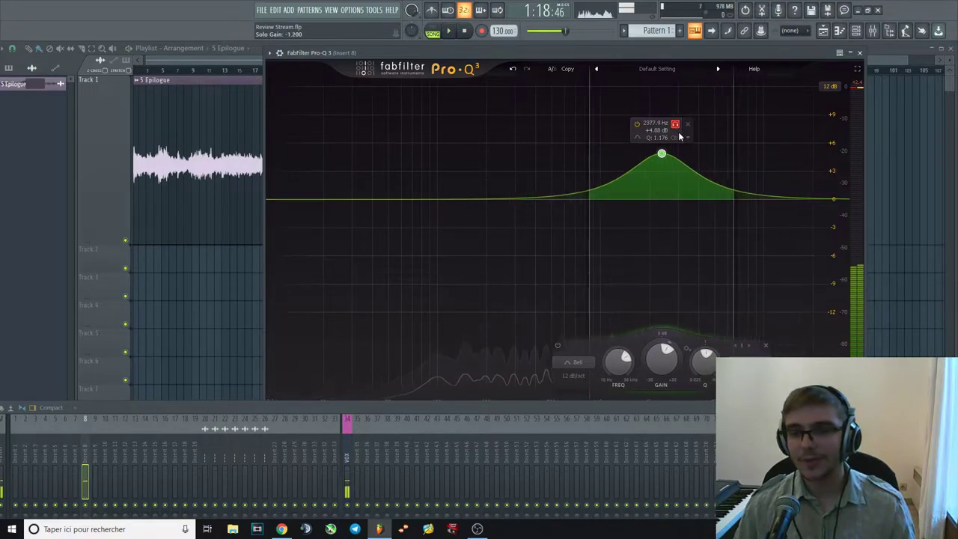
key(space)
drag(667, 155, 668, 224)
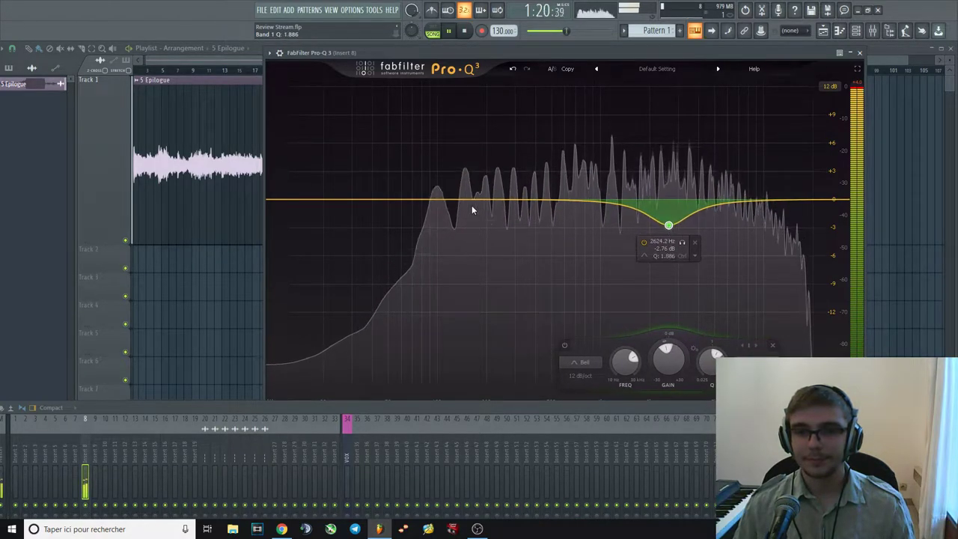
Try a low-end boost of about 3 dB and a cut of about 1.3 dB near 839 Hz, then stop playback.
drag(434, 199, 418, 172)
mouse_move(595, 199)
mouse_down()
mouse_move(596, 223)
mouse_move(588, 211)
mouse_up()
scroll(588, 210, up, 1)
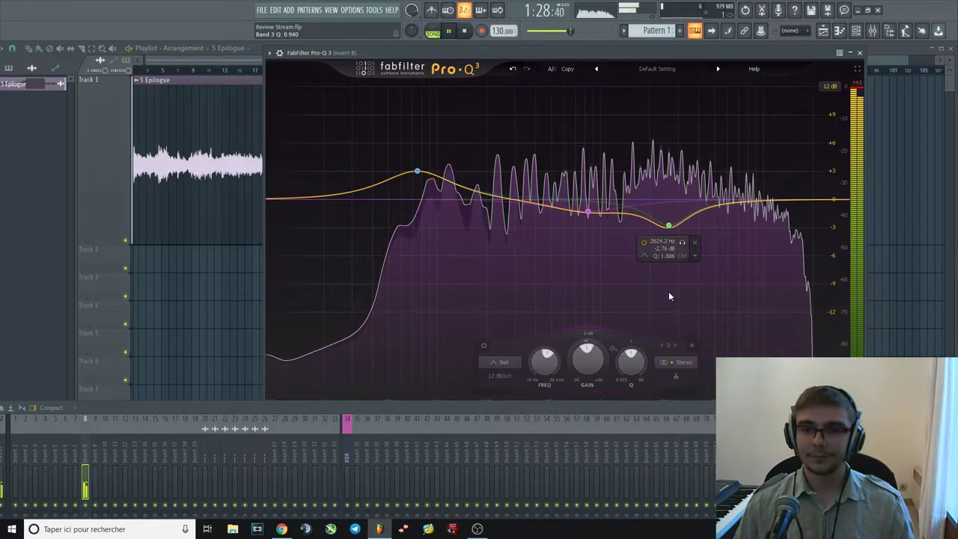
click(668, 291)
key(space)
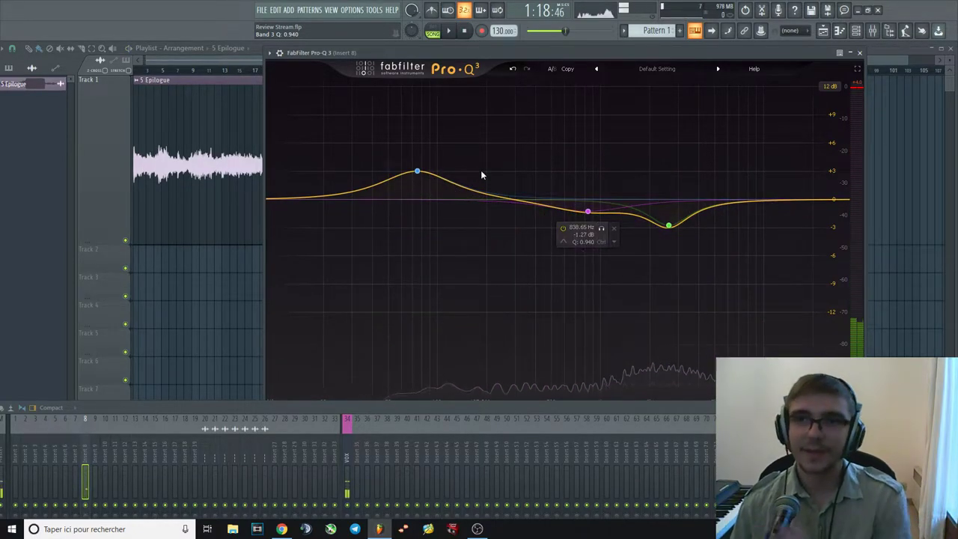
Raise the mid and upper-mid bands in Pro-Q 3, then delete all three bands.
drag(670, 226, 675, 196)
drag(587, 212, 543, 180)
right_click(543, 180)
click(591, 273)
right_click(675, 196)
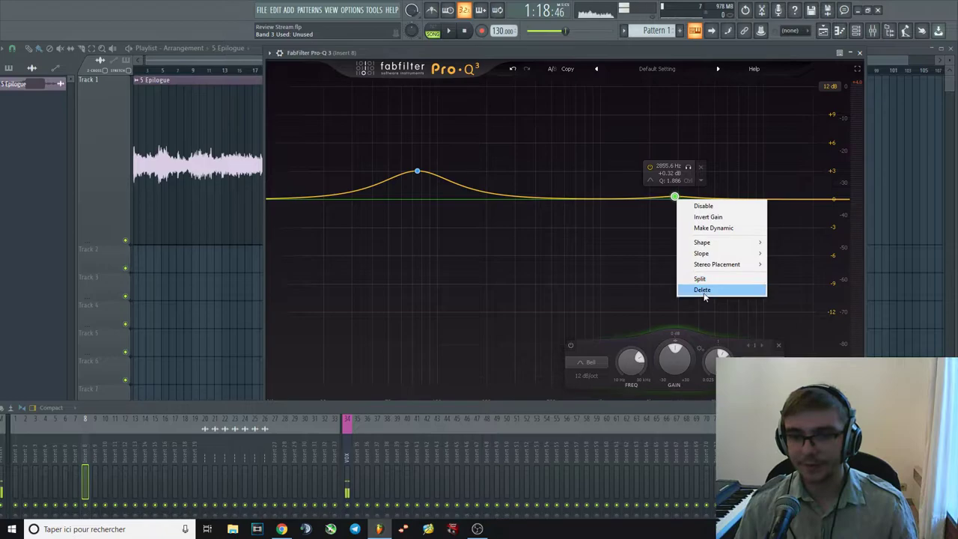
click(697, 287)
right_click(417, 171)
click(479, 262)
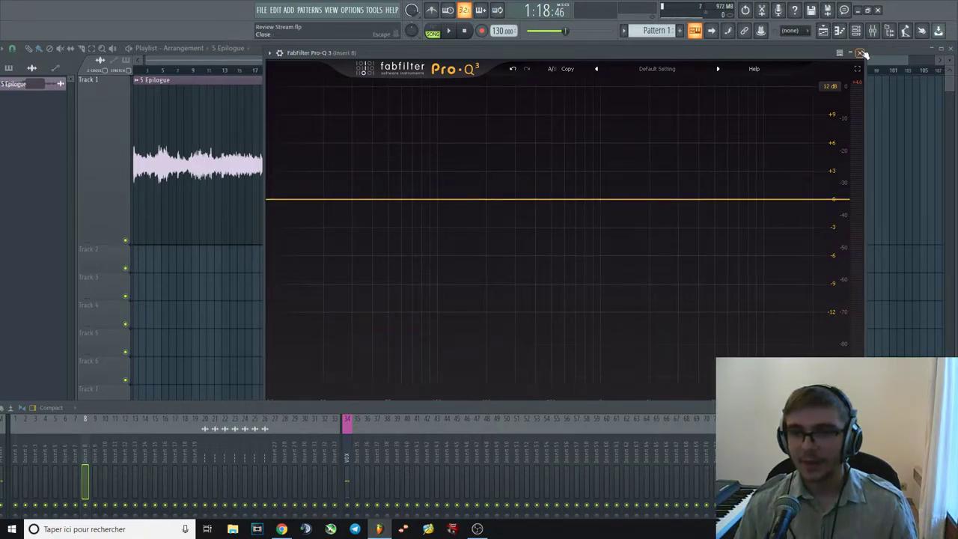
Close Pro-Q 3 and listen through the quiet outro from about bars 67, 71, 74, 83 and 87.
click(859, 52)
click(629, 72)
click(663, 71)
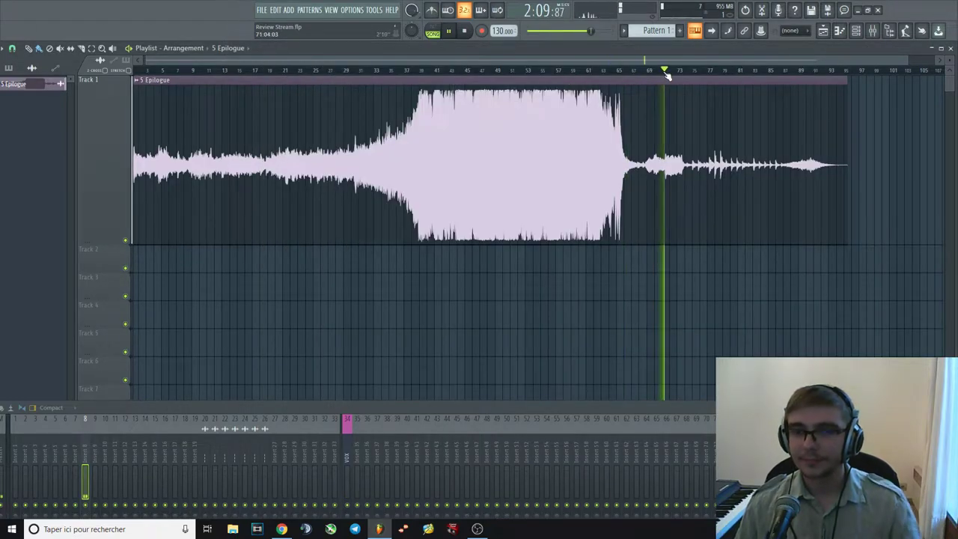
click(689, 71)
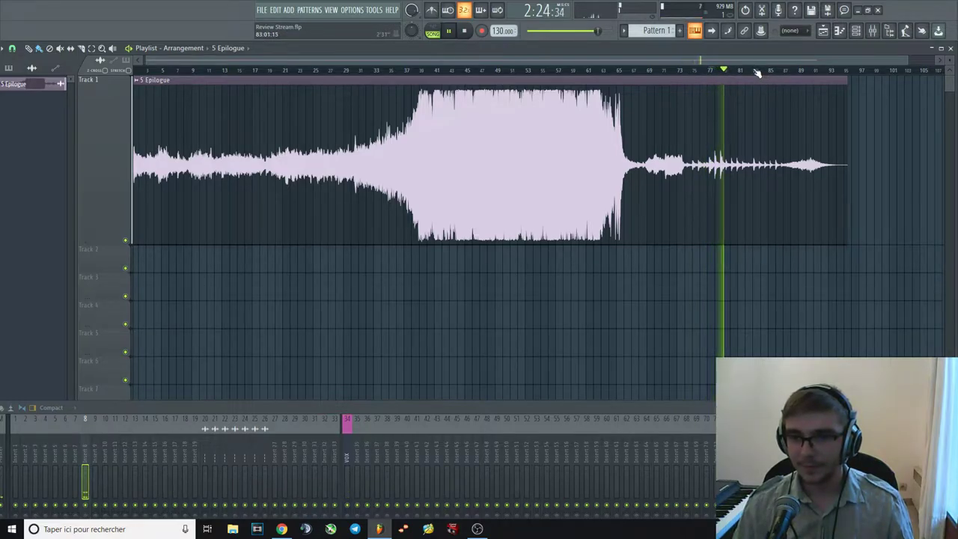
click(754, 71)
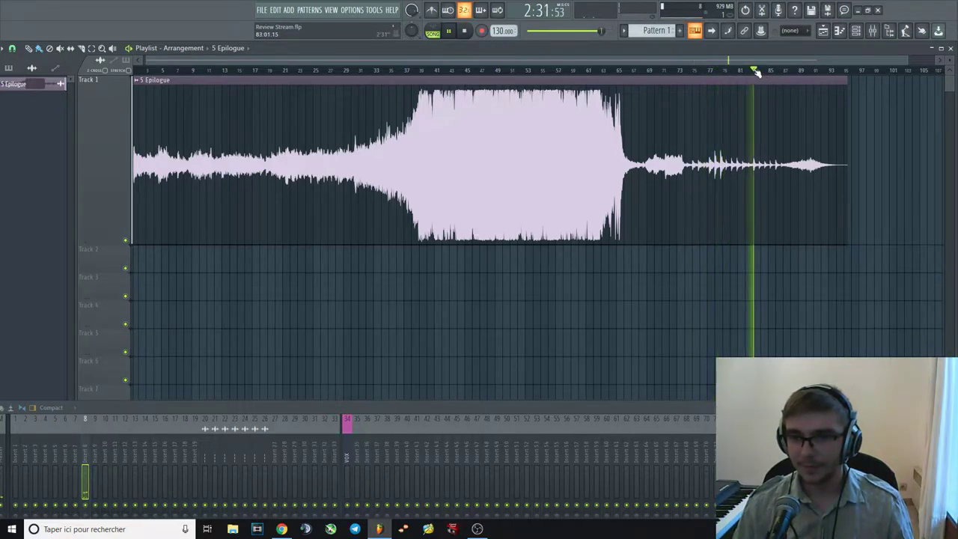
mouse_move(801, 72)
mouse_down()
mouse_move(816, 72)
mouse_move(767, 72)
mouse_move(783, 73)
mouse_up()
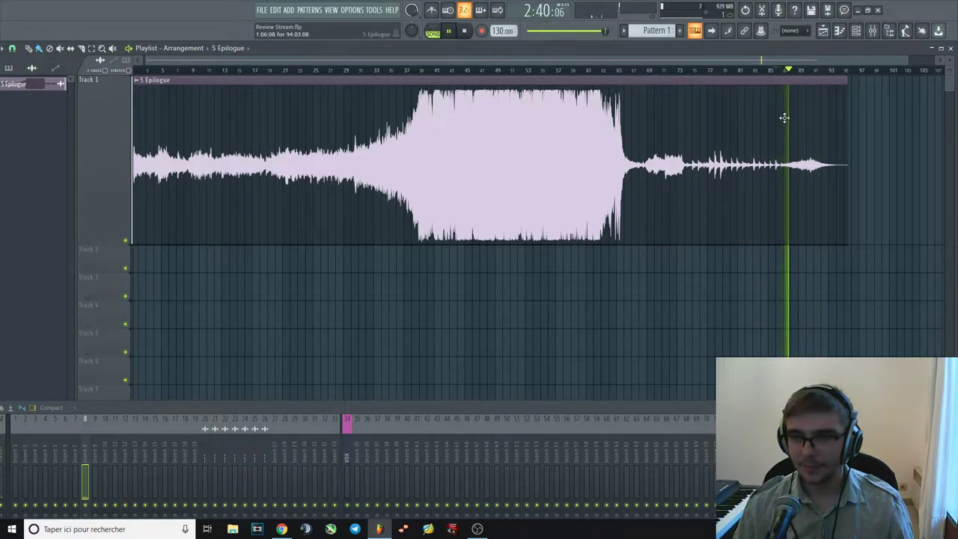
Open Insert 8's Pro-Q 3, try a narrow cut of about 10.6 dB near 708 Hz on the outro, then delete the band.
drag(630, 405, 610, 347)
click(855, 336)
drag(574, 201, 576, 300)
scroll(574, 225, up, 5)
scroll(574, 224, down, 4)
right_click(576, 297)
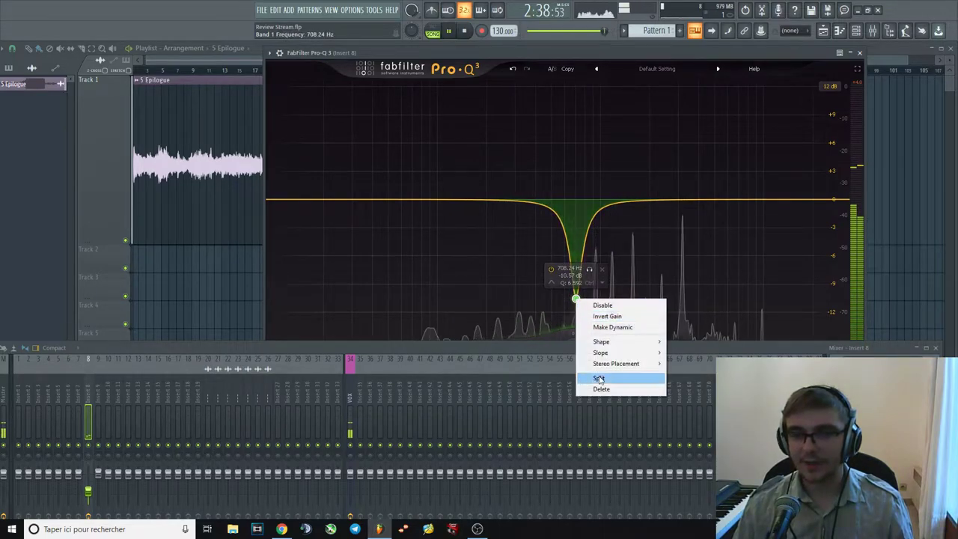
click(603, 388)
Try a second narrow bell cut around 700 Hz, then delete the band and stop playback.
drag(581, 200, 576, 277)
scroll(574, 278, up, 4)
right_click(576, 274)
click(604, 359)
key(space)
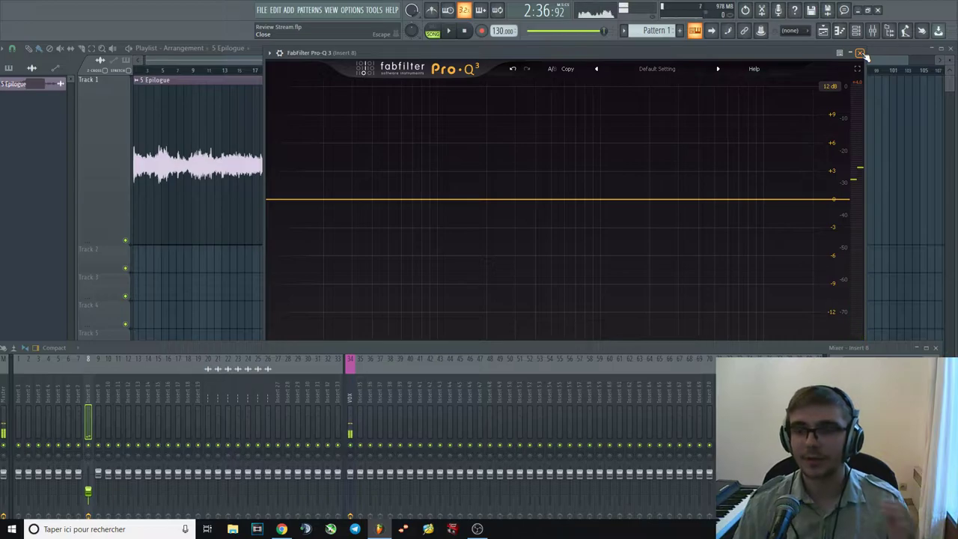
Close Pro-Q 3 and replay the outro from about bar 71.
click(860, 54)
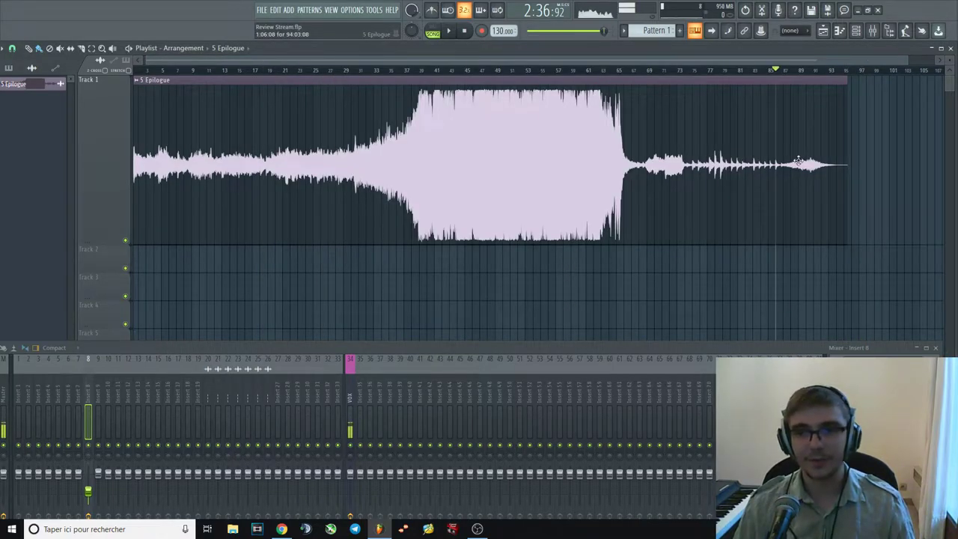
click(667, 70)
key(space)
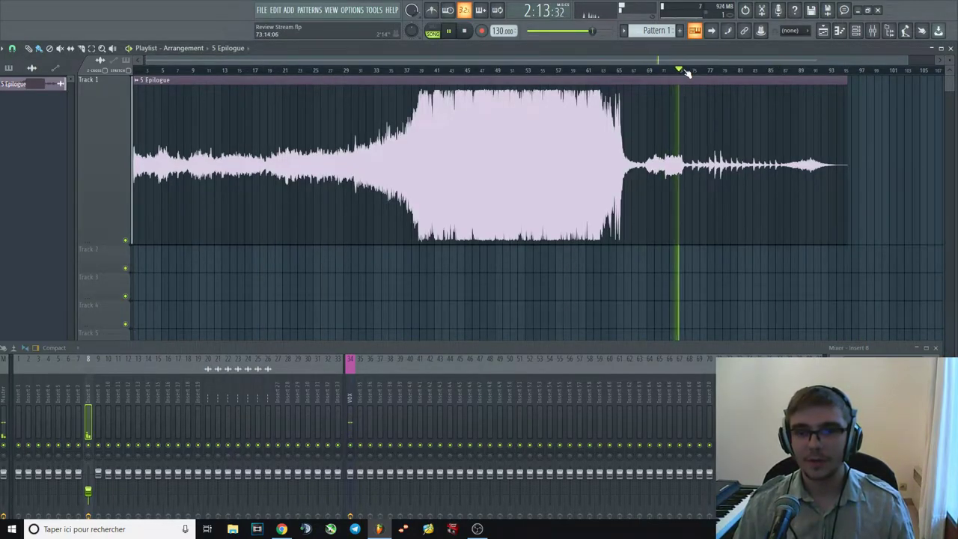
Skip ahead to about bar 76, stop playback, then remove the 5 Epilogue clip from Track 1 and undo the removal.
drag(687, 71, 704, 72)
key(space)
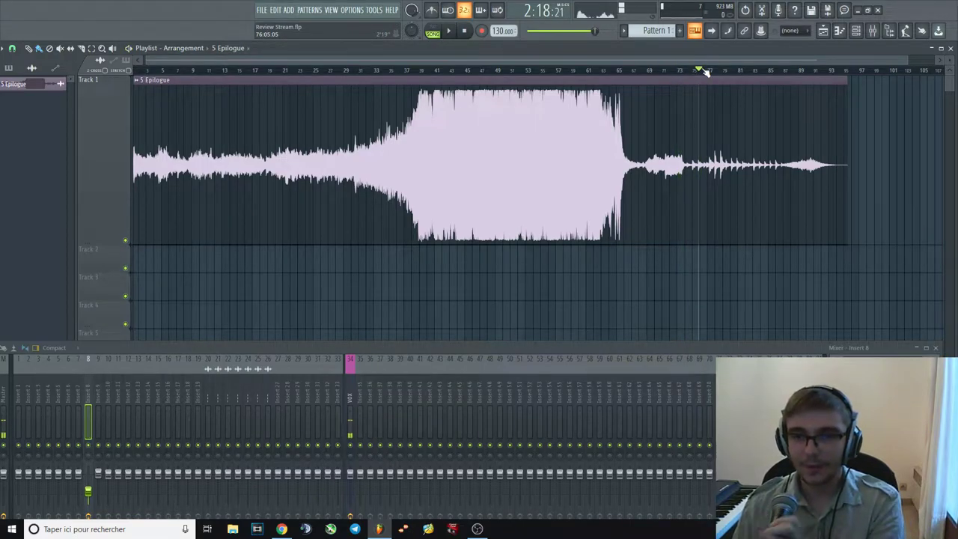
right_click(526, 207)
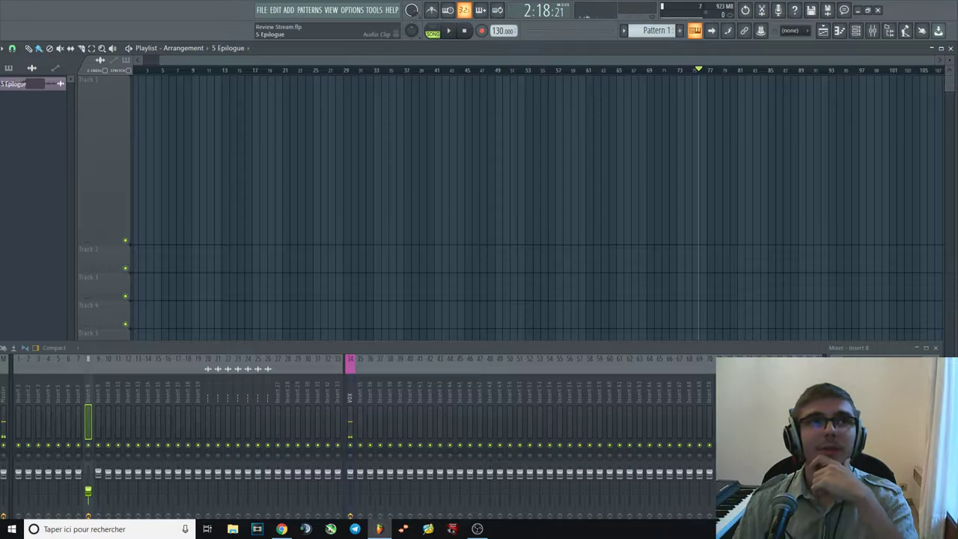
key(ctrl+z)
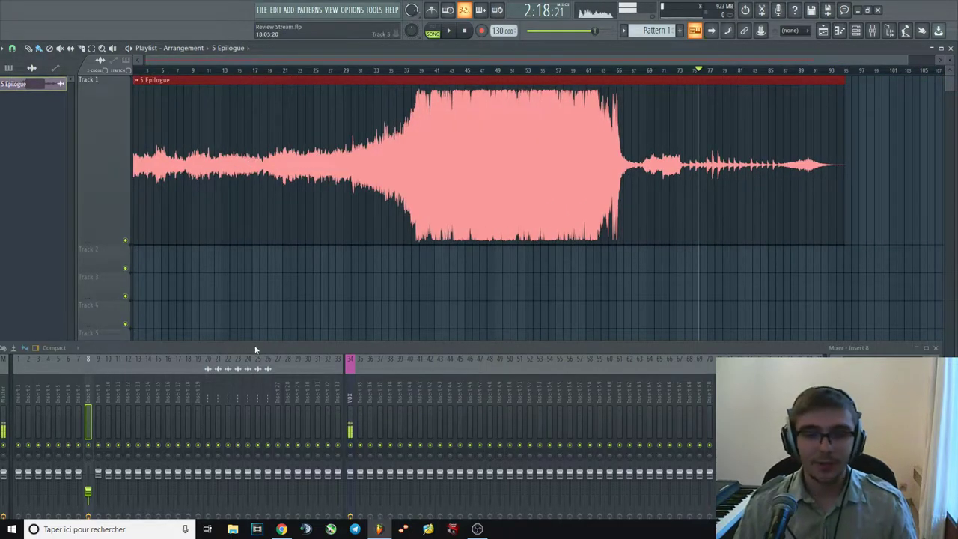
Raise the mixer and spot-check 5 Epilogue from about bars 2, 10, 37, 46 and 20, returning to about bar 10.
drag(254, 348, 307, 262)
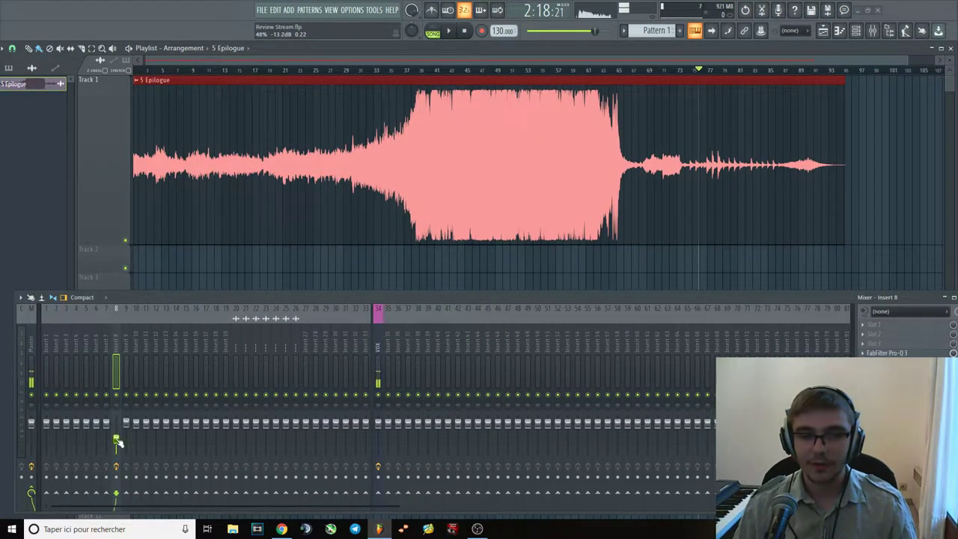
scroll(356, 213, down, 1)
click(145, 70)
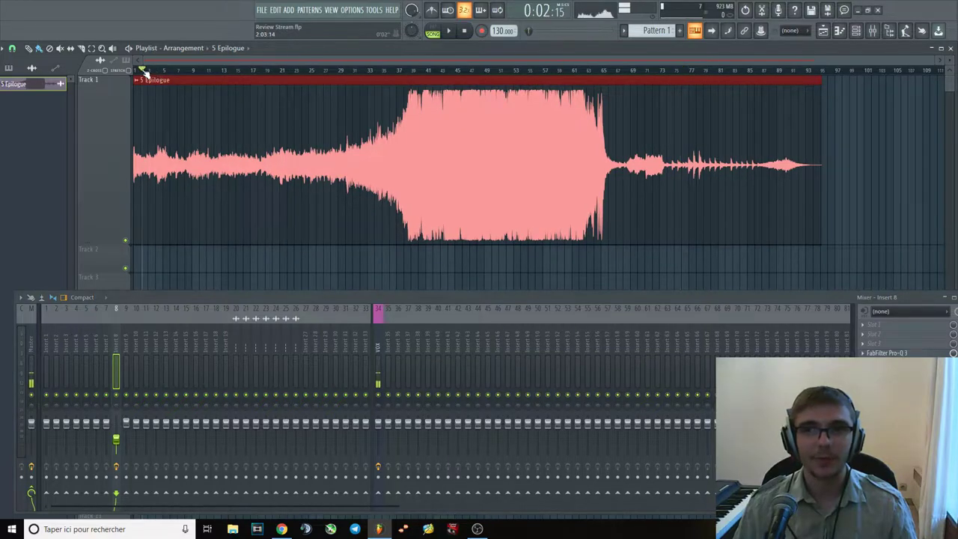
drag(199, 71, 293, 71)
click(401, 70)
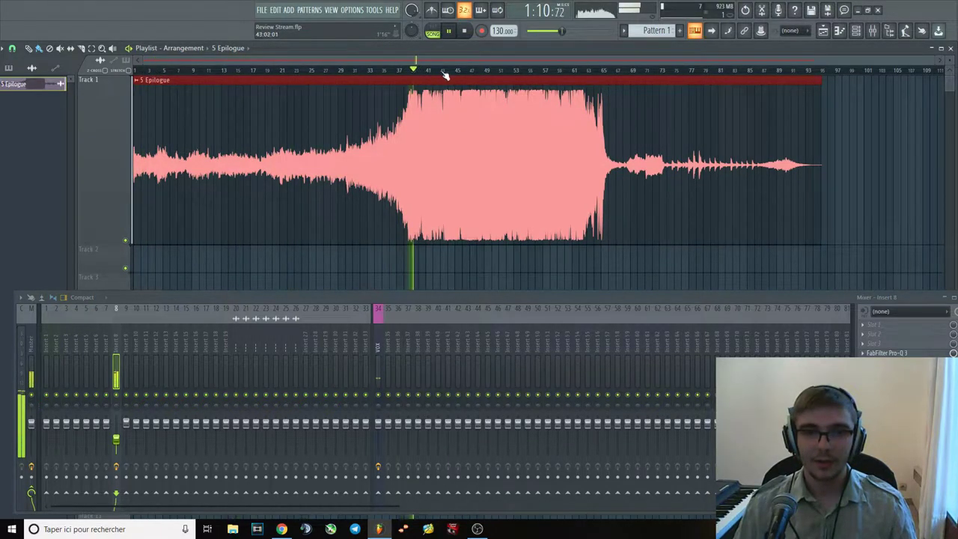
click(467, 72)
drag(269, 70, 292, 71)
click(200, 70)
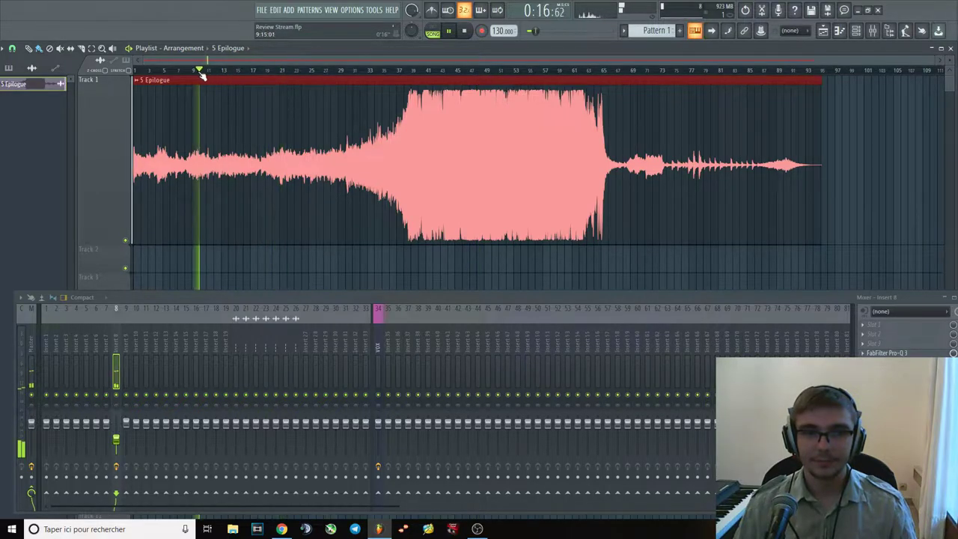
Sample the quiet intro and build-up between about bars 2 and 34, continuing into the climax at about bar 40.
click(305, 71)
click(144, 72)
click(158, 71)
click(233, 71)
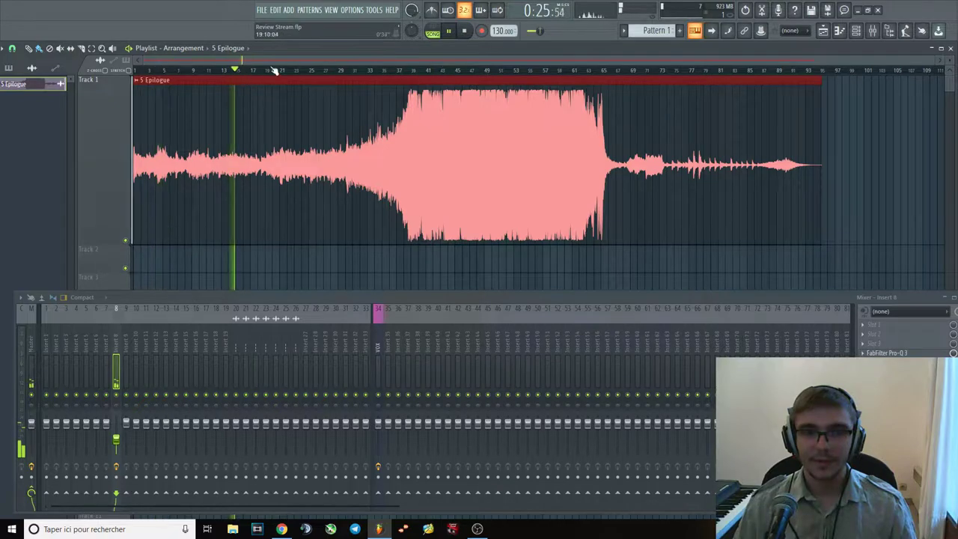
click(286, 71)
click(321, 72)
click(377, 71)
click(400, 71)
click(417, 71)
Sample the climax from about bars 52 and 63, then the outro from about bars 68, 75, 77 and 83.
click(506, 71)
click(592, 71)
click(627, 72)
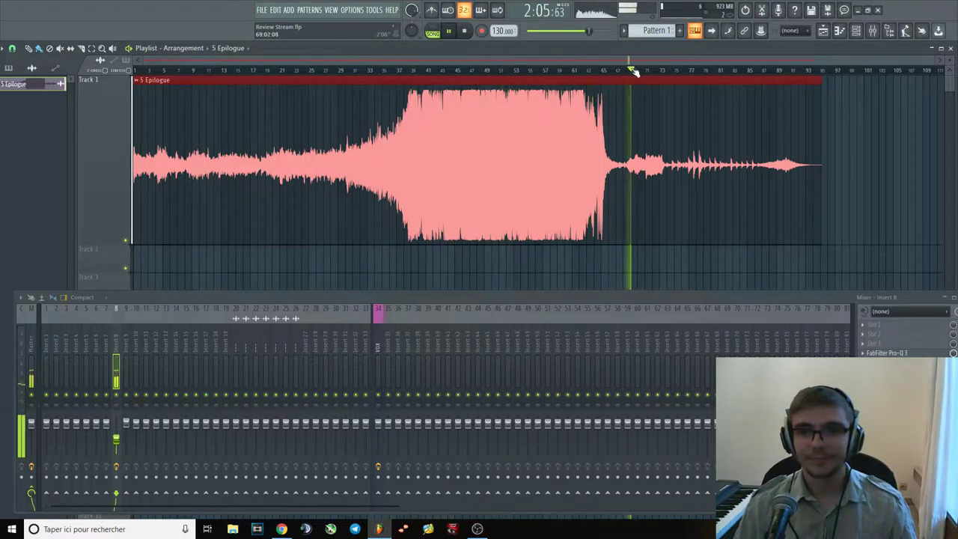
click(679, 71)
click(695, 71)
click(738, 71)
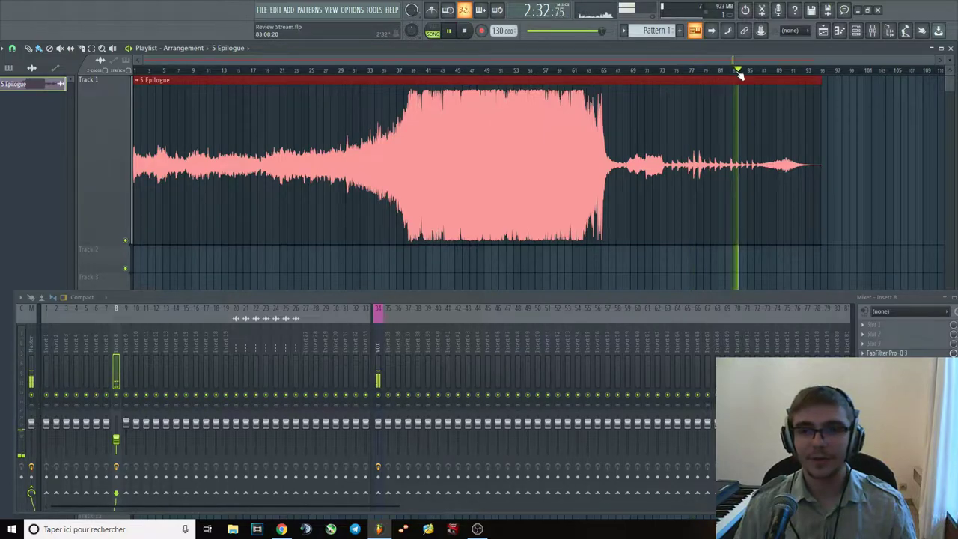
Compare the intro and build-up with the climax from about bars 14, 25, 34, 4 and 23, then stop playback.
click(232, 71)
click(309, 71)
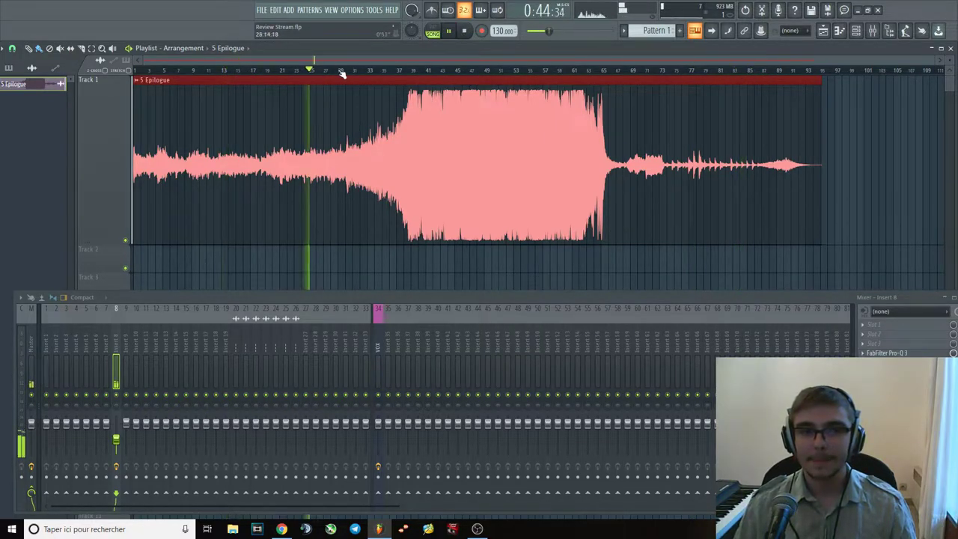
drag(372, 72, 423, 72)
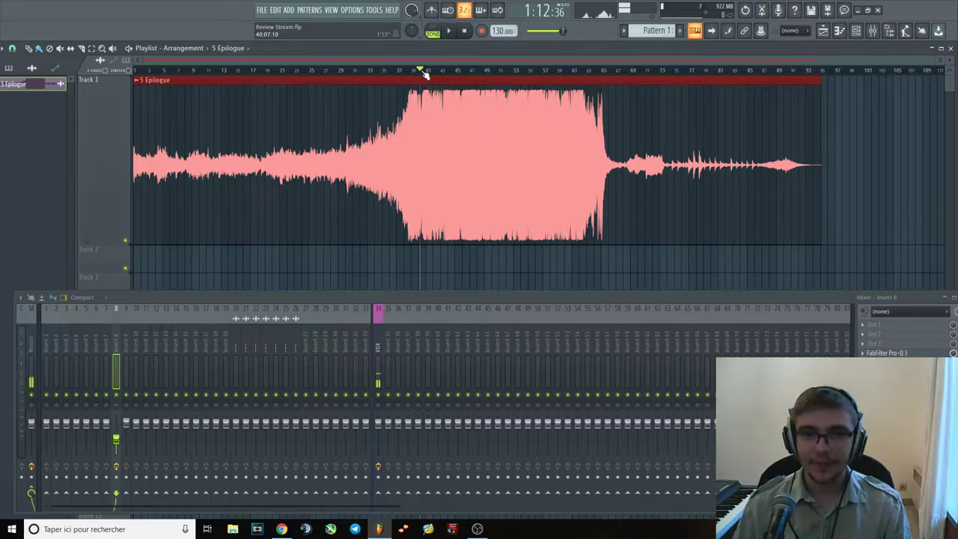
click(155, 71)
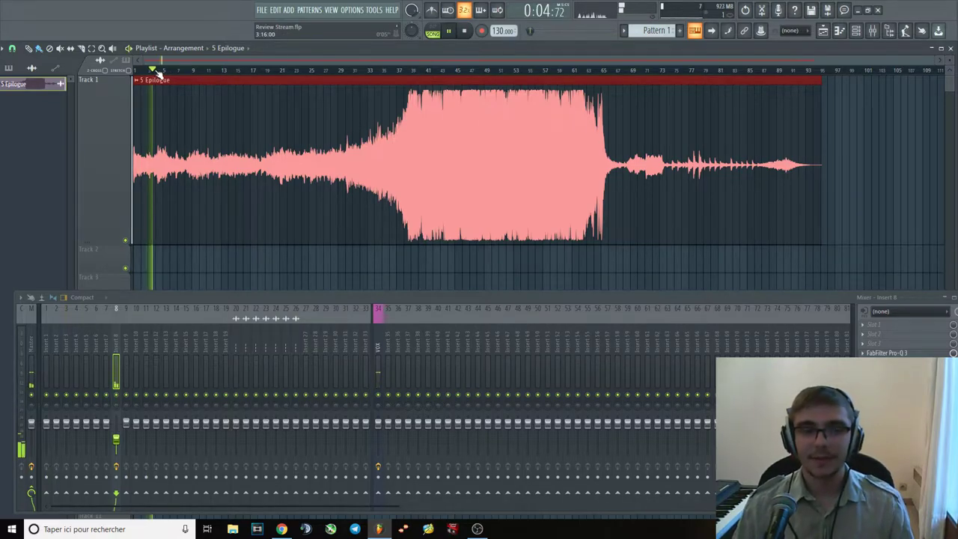
key(space)
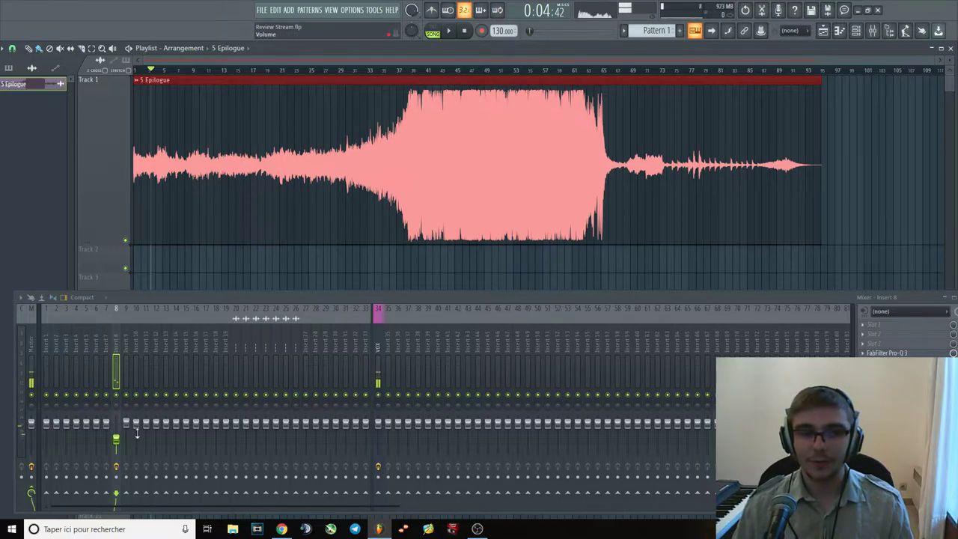
key(space)
click(297, 73)
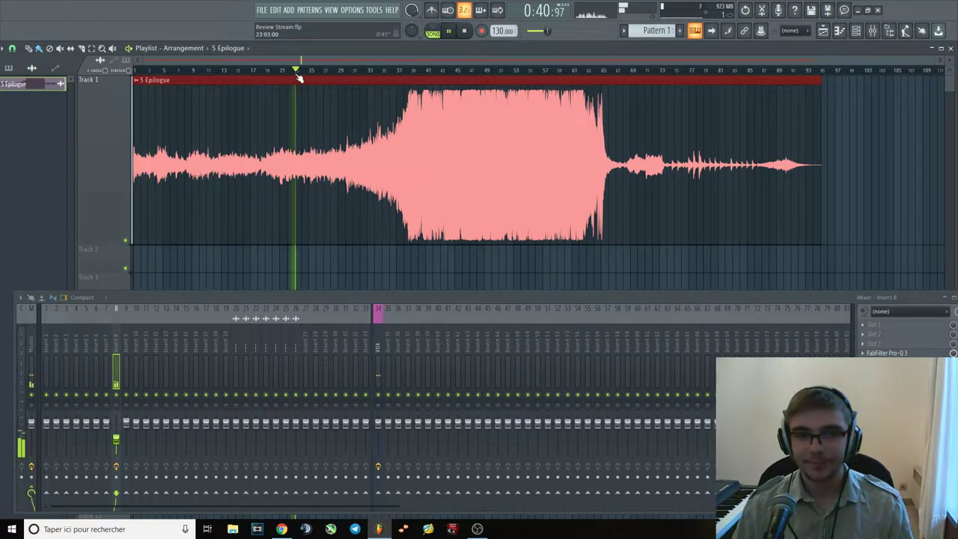
key(space)
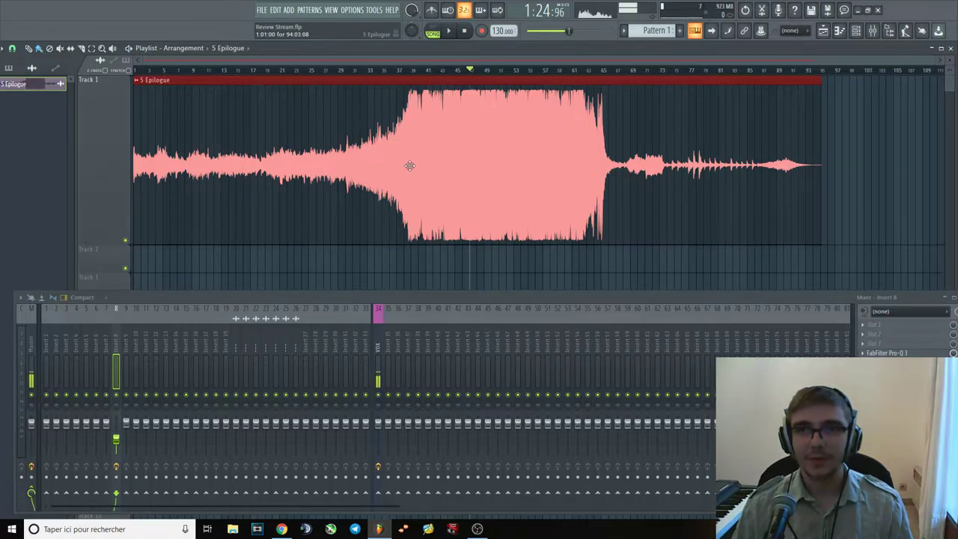
Remove the 5 Epilogue clip and place the Final Draft 1.03 audio clip at the start of Track 1.
right_click(436, 151)
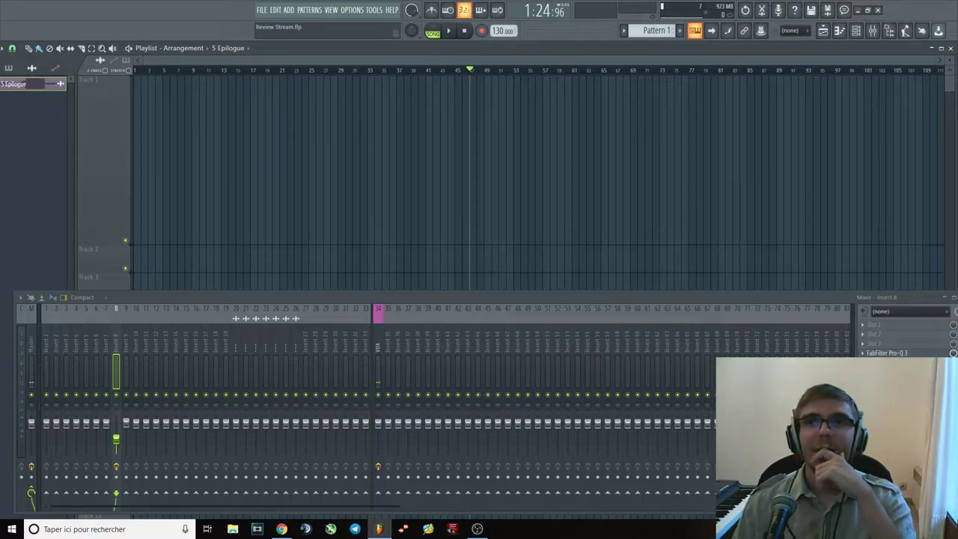
key(alt+Tab)
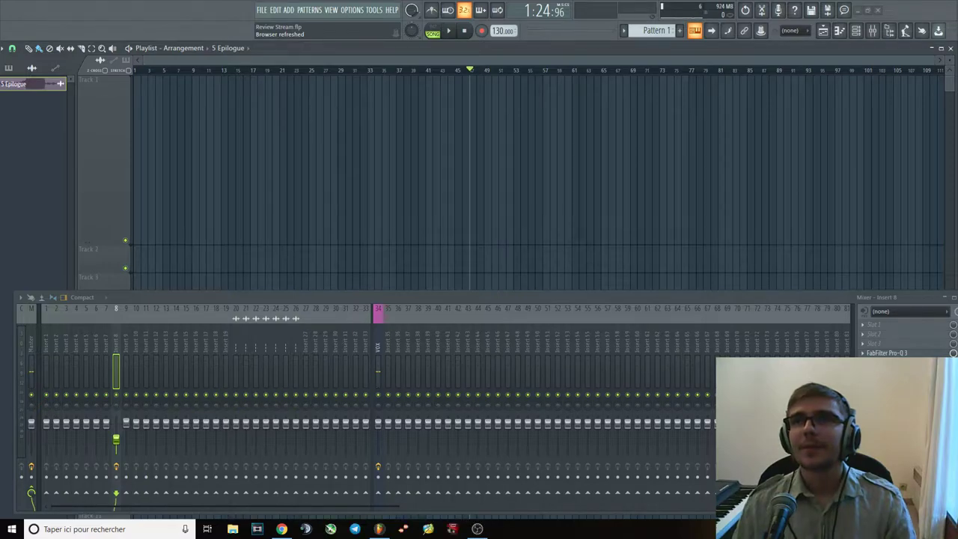
drag(451, 180, 325, 205)
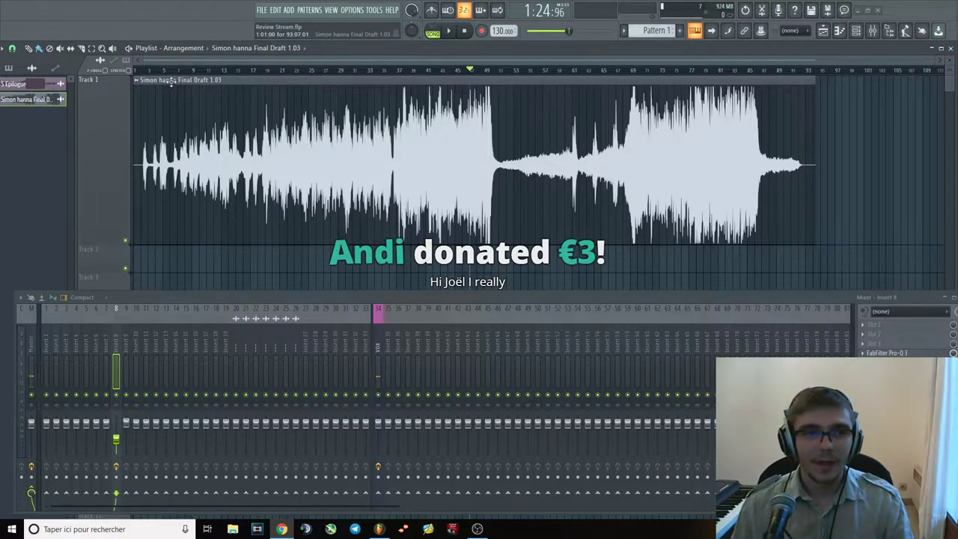
Listen to the opening hits of the Final Draft 1.03 clip from about bars 1 and 2.
click(140, 71)
key(space)
key(space)
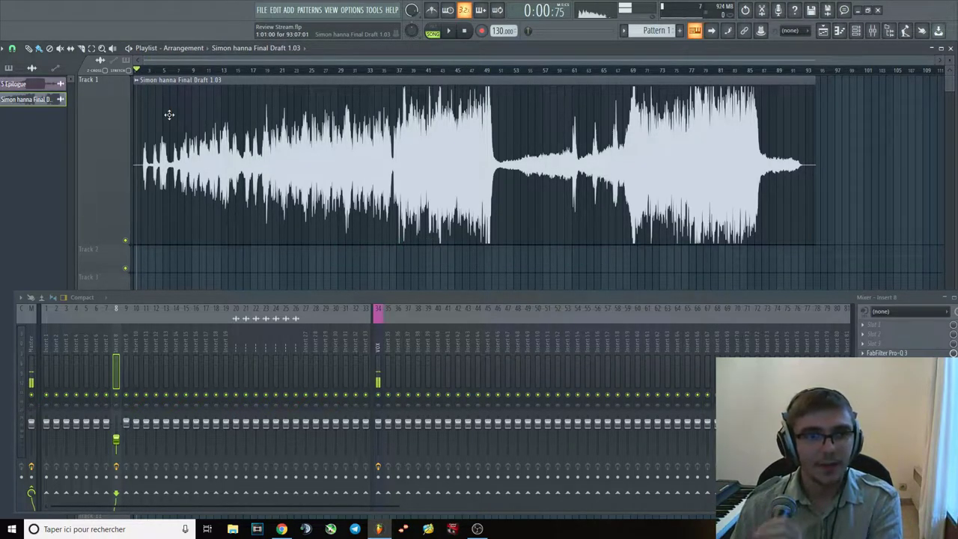
click(149, 71)
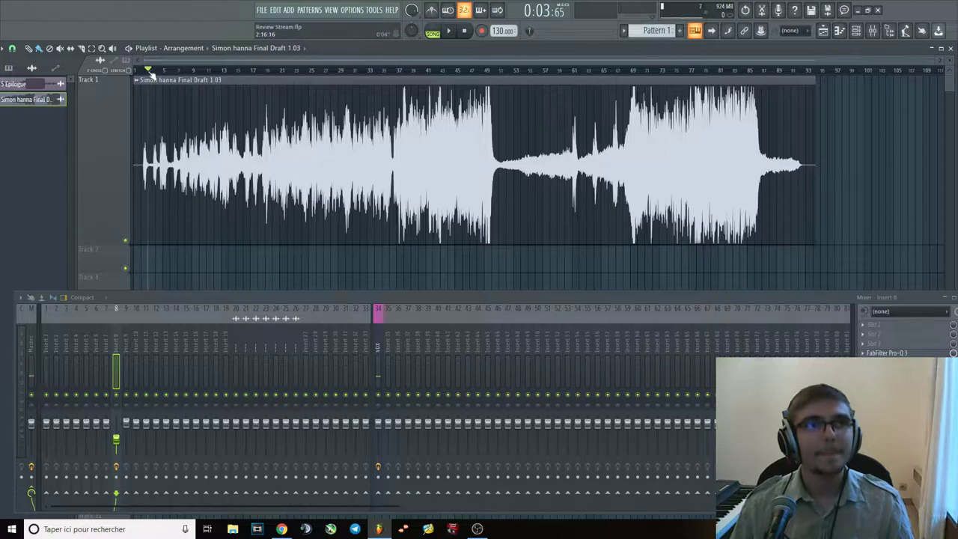
click(180, 153)
key(space)
click(142, 70)
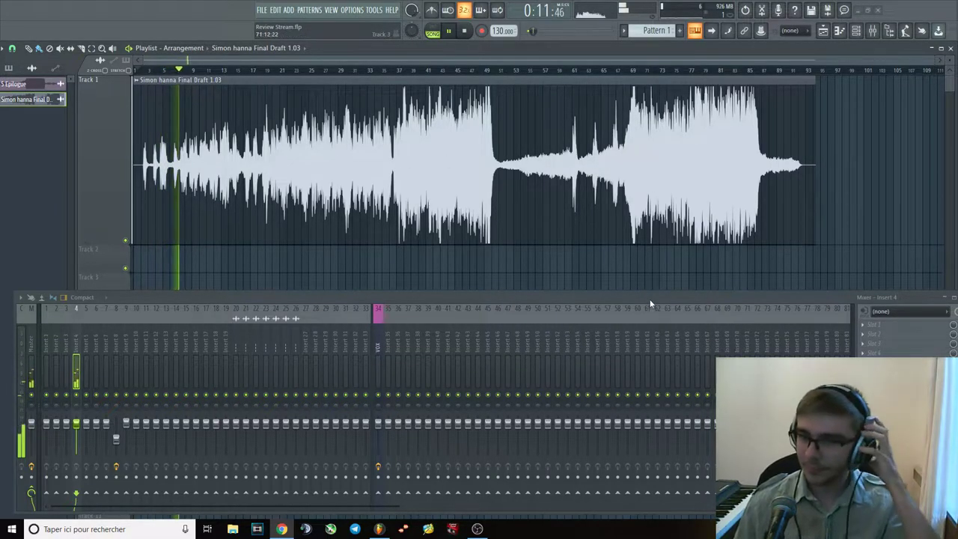
Reposition the mixer, return the playhead to about bar 2 and load FabFilter Pro-Q 3 on Insert 4.
drag(651, 299, 626, 282)
click(142, 71)
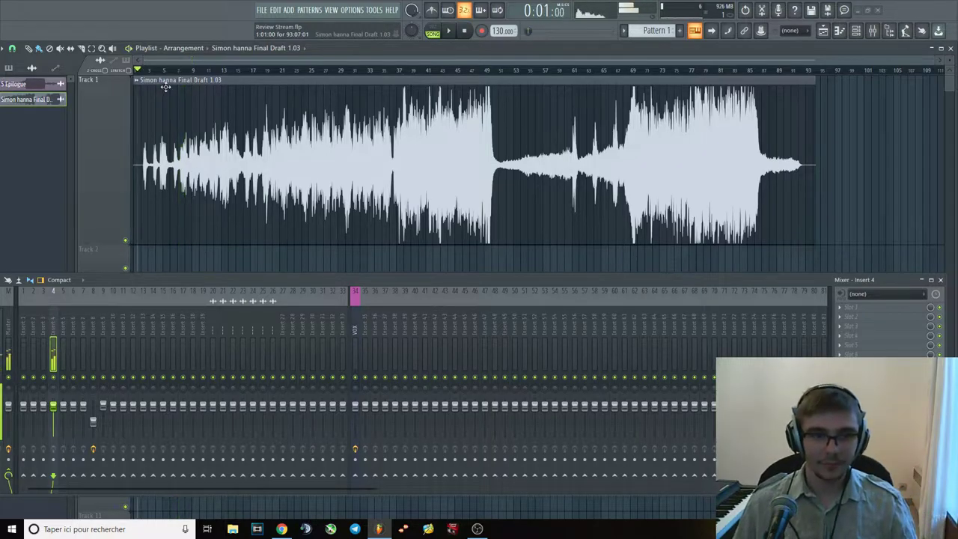
click(880, 308)
click(905, 252)
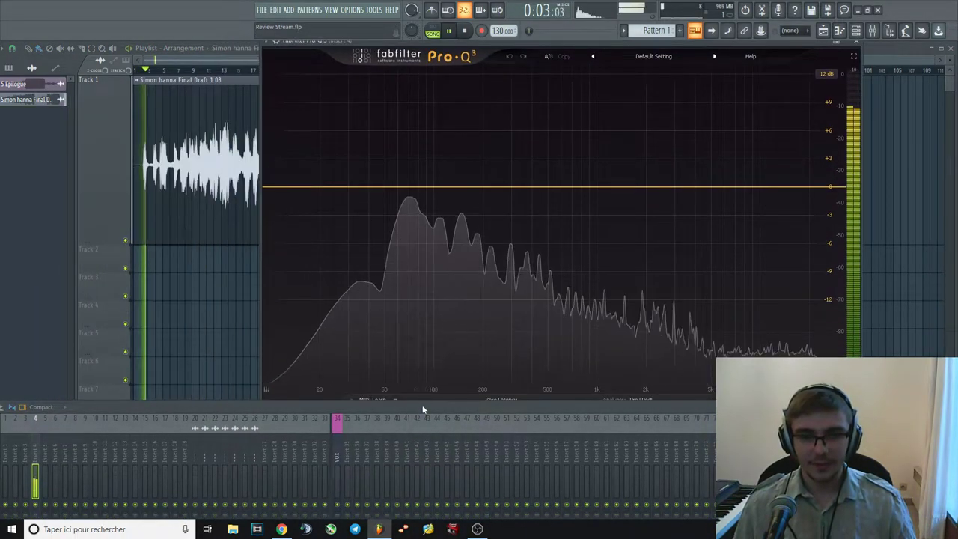
Try a 6.85 dB bell cut at about 76.5 Hz with Q 2.910 on the opening, then delete the band.
drag(412, 186, 414, 249)
scroll(410, 255, up, 3)
scroll(408, 250, down, 2)
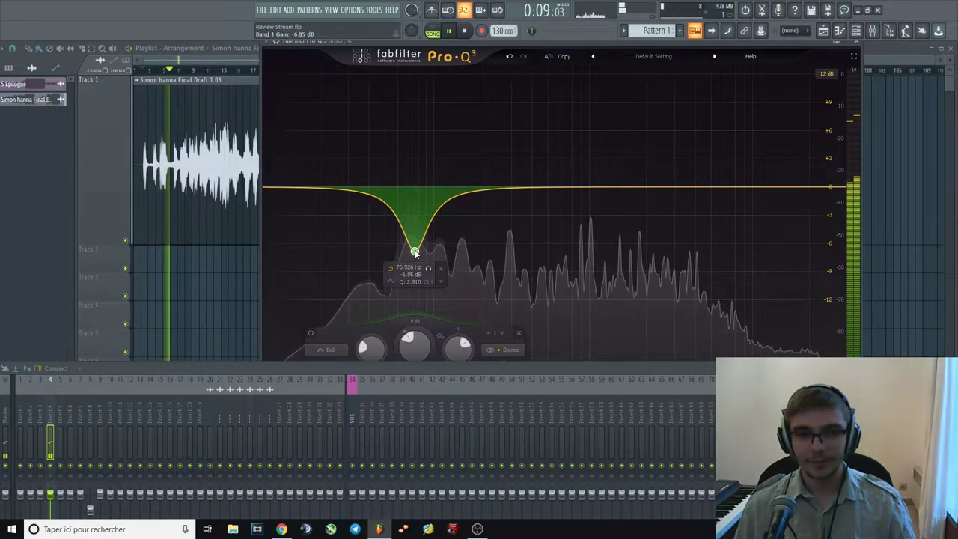
key(space)
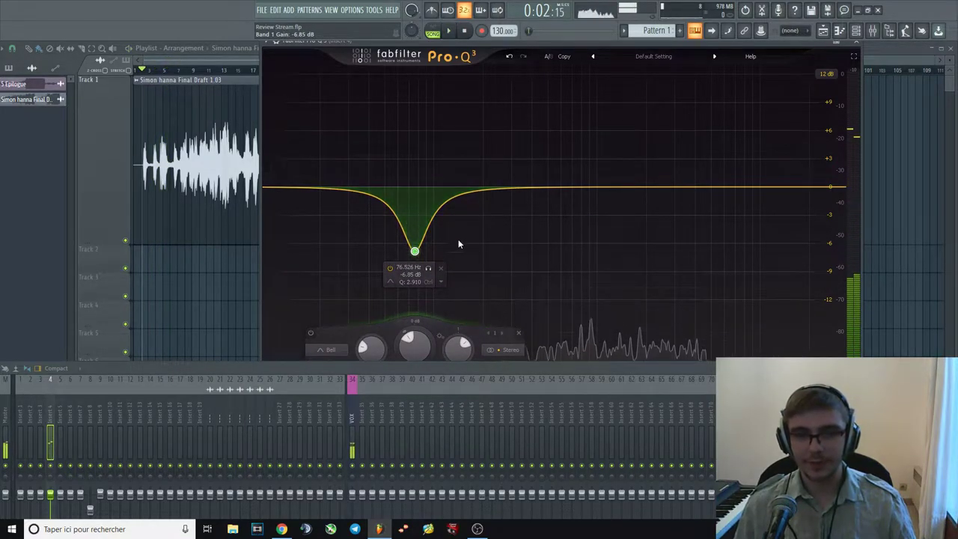
right_click(414, 250)
click(449, 337)
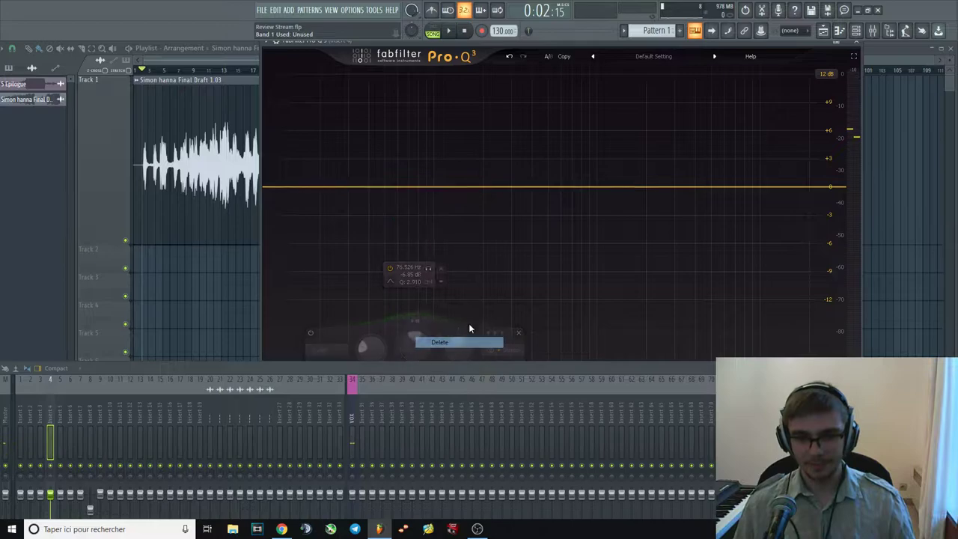
Add a bell band at about 72 Hz with Q 2.944, give it a dynamic cut of about 6 dB, and play the opening.
key(space)
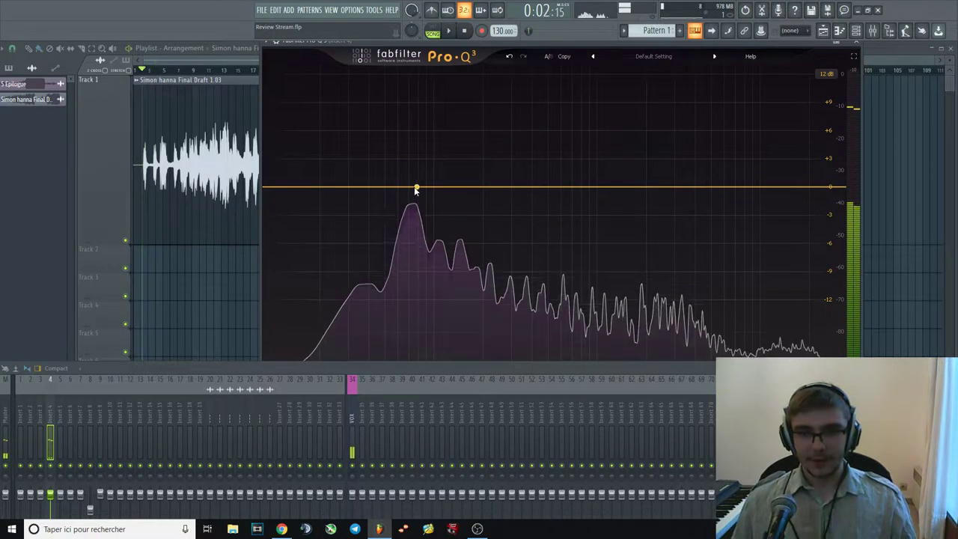
click(416, 187)
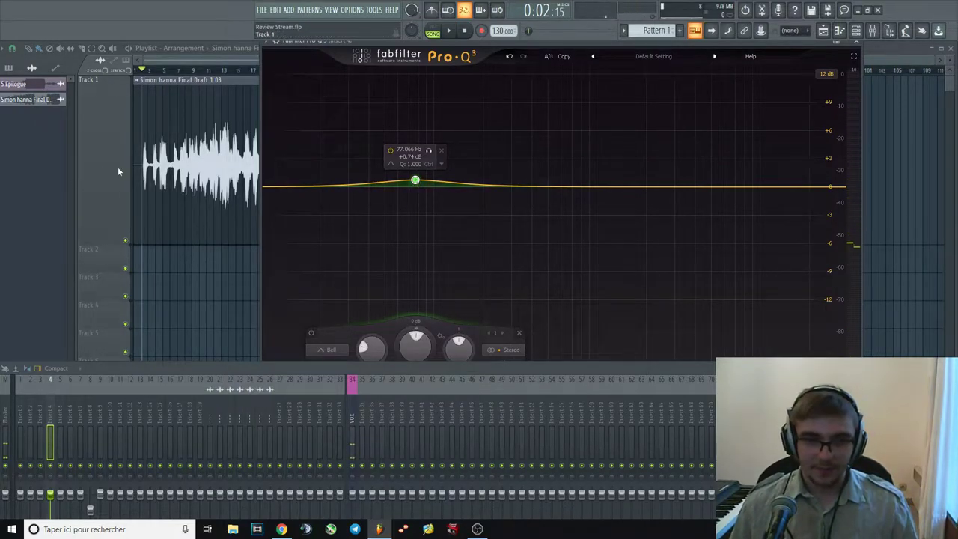
scroll(142, 168, up, 2)
mouse_move(415, 181)
mouse_down()
mouse_move(415, 199)
mouse_move(410, 188)
mouse_up()
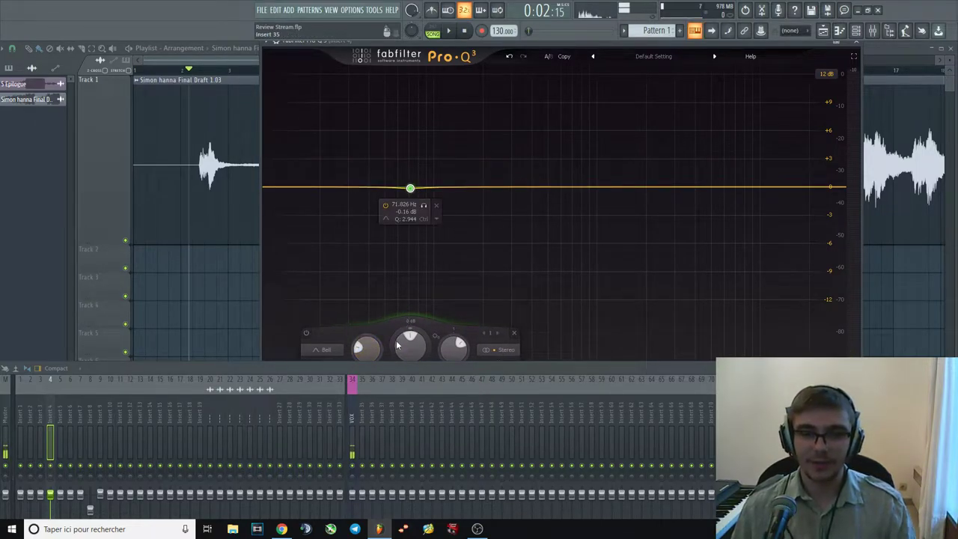
drag(401, 330, 449, 412)
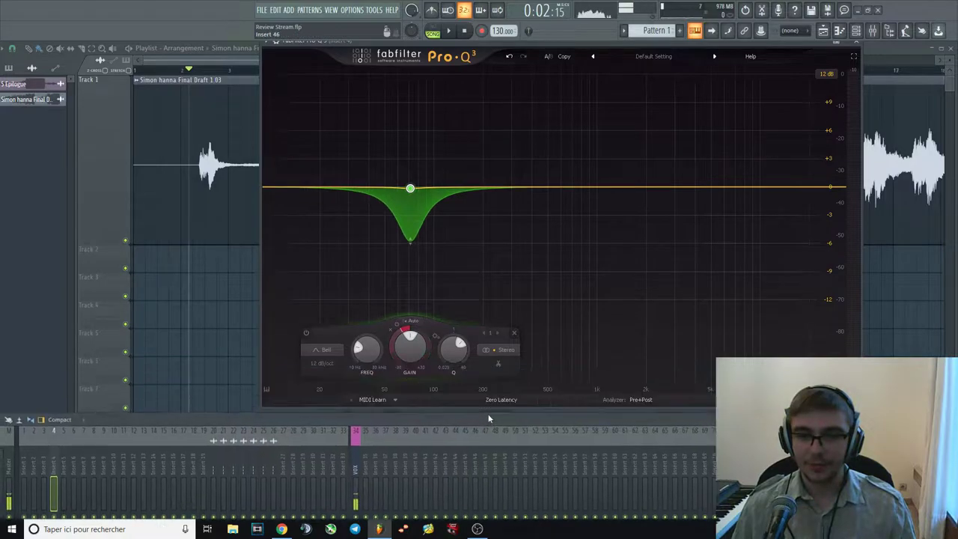
key(space)
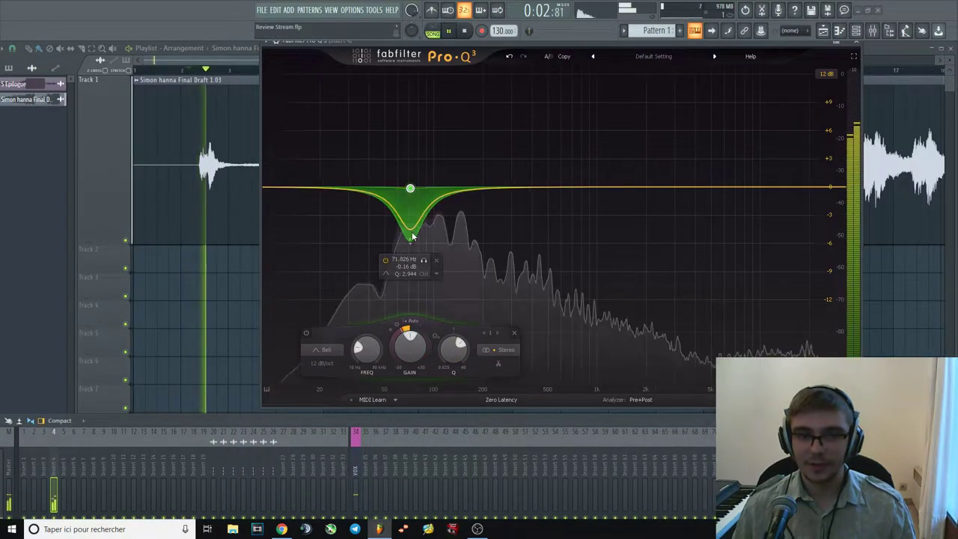
Switch the 72 Hz band's dynamic threshold from automatic to manual and lower its gain to about -1.85 dB while replaying the opening.
click(440, 339)
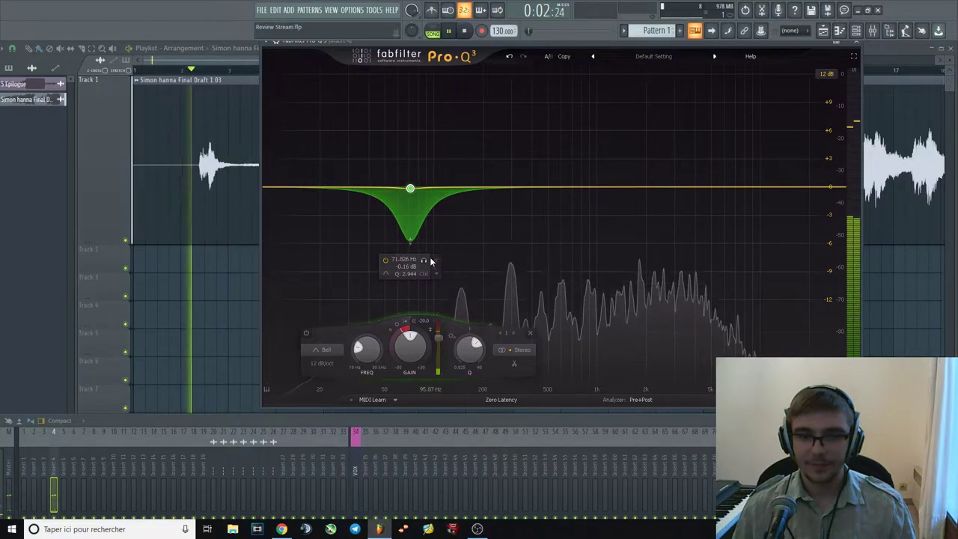
right_click(410, 189)
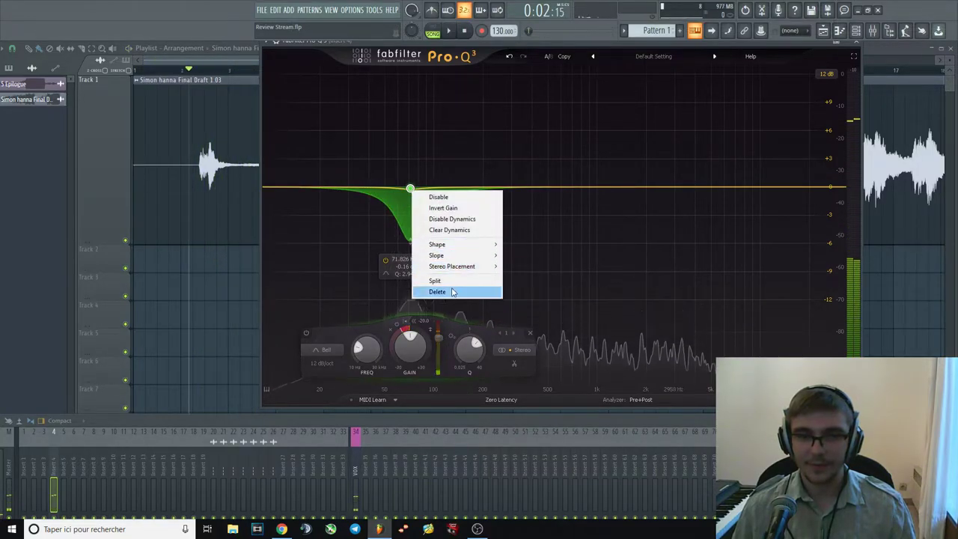
click(415, 157)
scroll(413, 354, down, 1)
key(space)
mouse_move(414, 354)
mouse_down()
mouse_move(416, 381)
mouse_move(420, 366)
mouse_up()
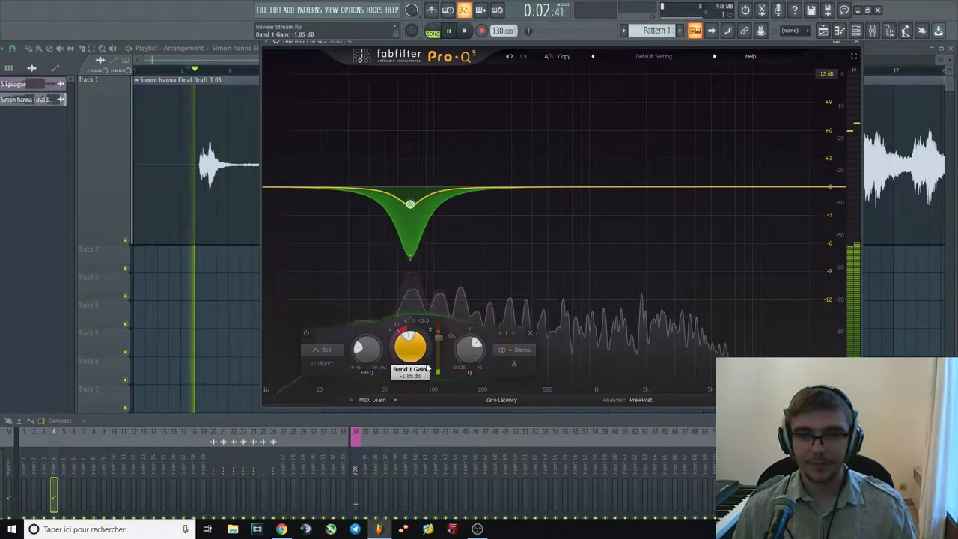
Stop playback and delete the dynamic bell band at about 72 Hz.
key(space)
right_click(411, 204)
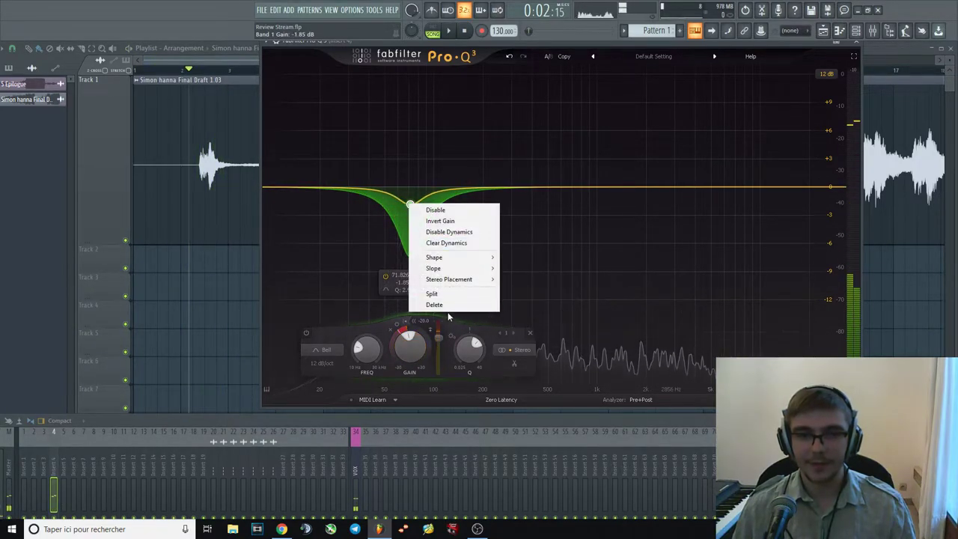
key(Escape)
right_click(410, 203)
click(434, 302)
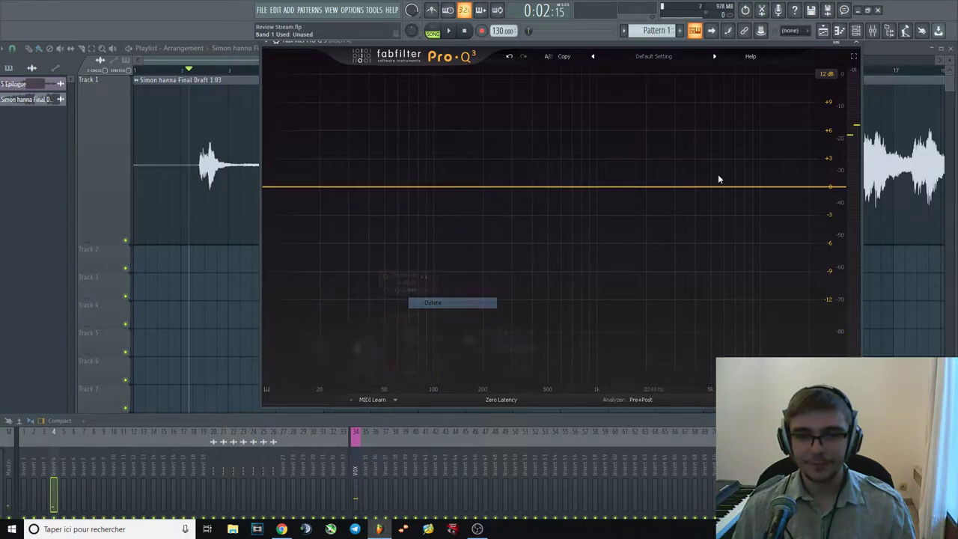
Close the EQ, play the track from the opening, and lower Insert 4's volume fader to about -10.3 dB.
click(266, 105)
key(space)
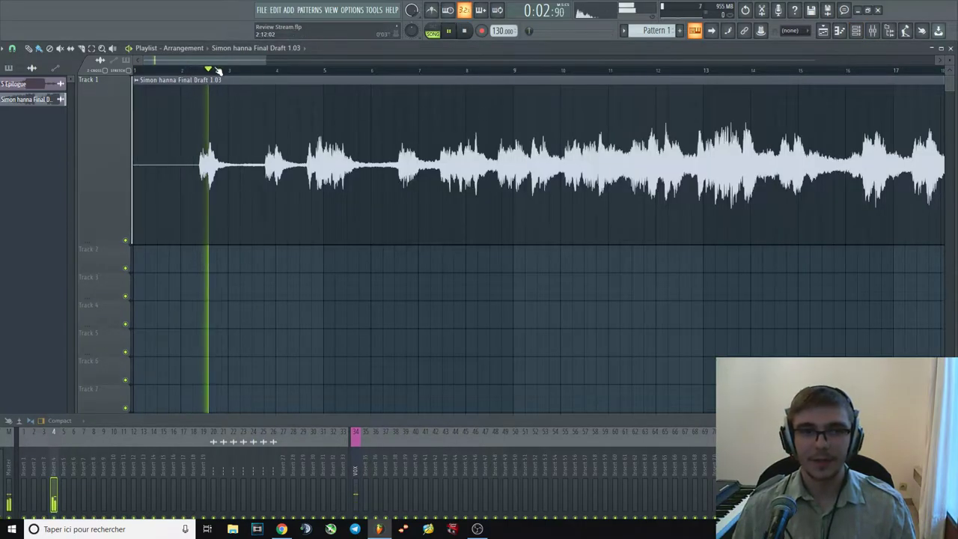
scroll(346, 224, down, 2)
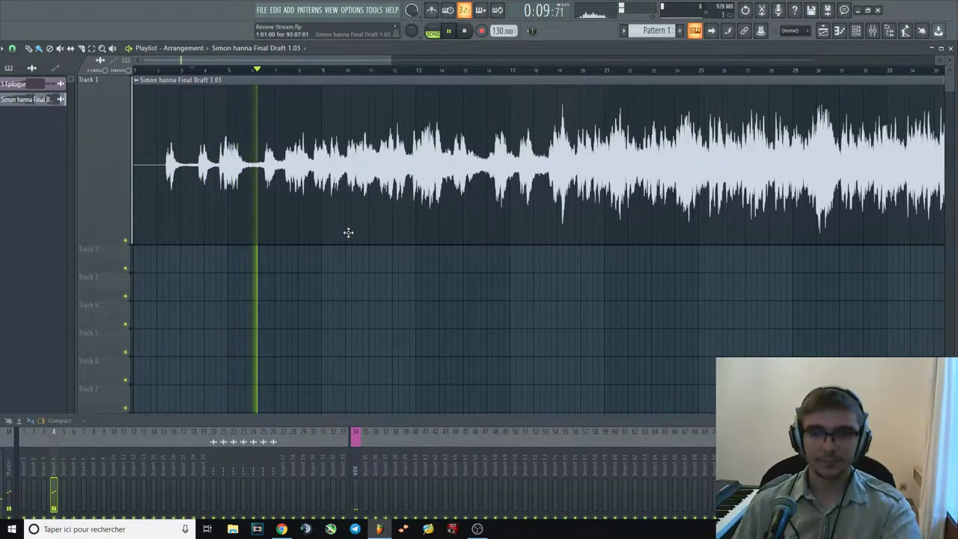
drag(386, 419, 444, 254)
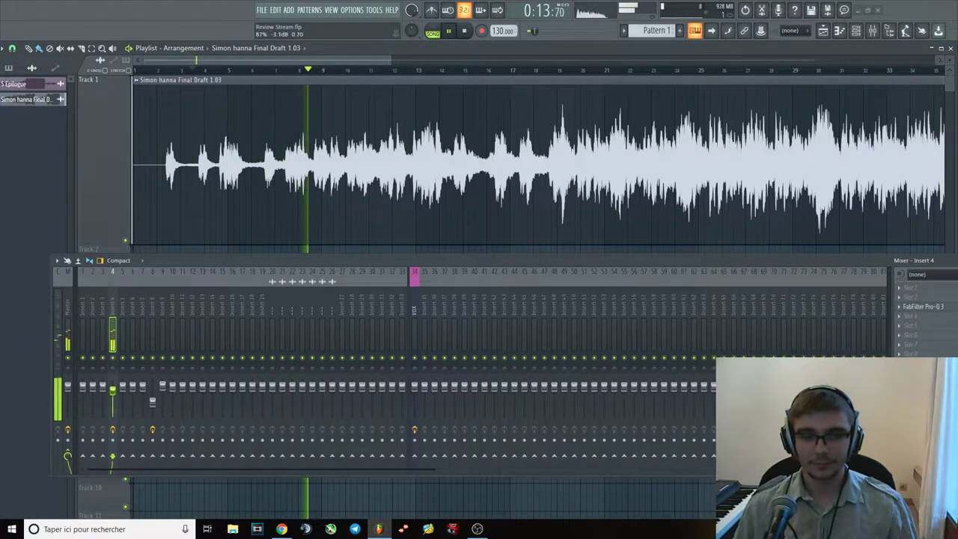
drag(113, 386, 116, 394)
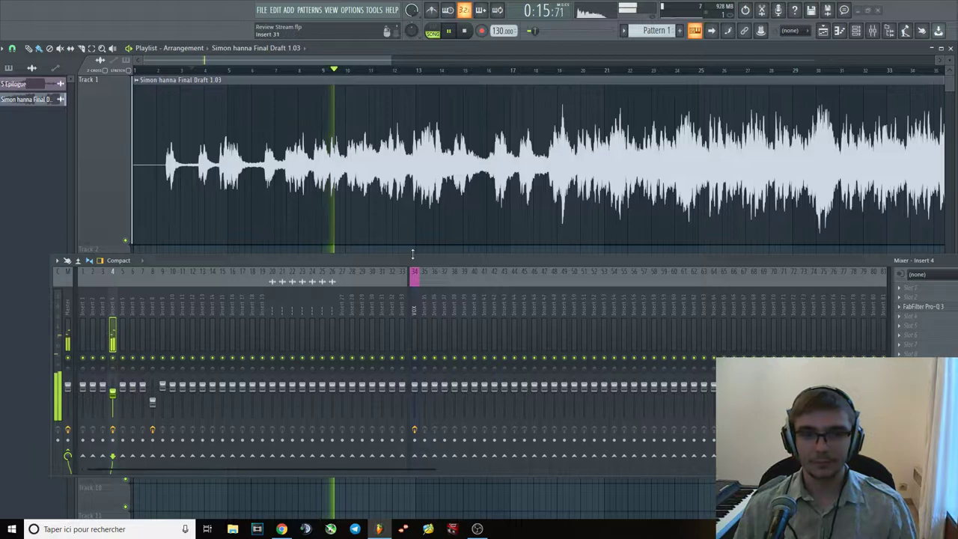
drag(449, 261, 423, 249)
scroll(462, 249, down, 3)
scroll(455, 247, down, 2)
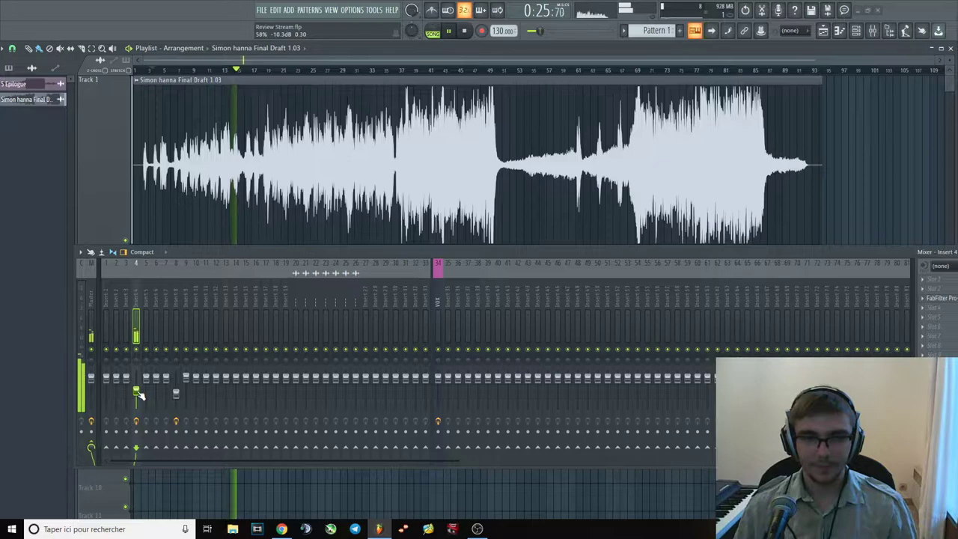
Listen to the section from about bar 16, then stop and restart playback from about bar 20.
click(209, 69)
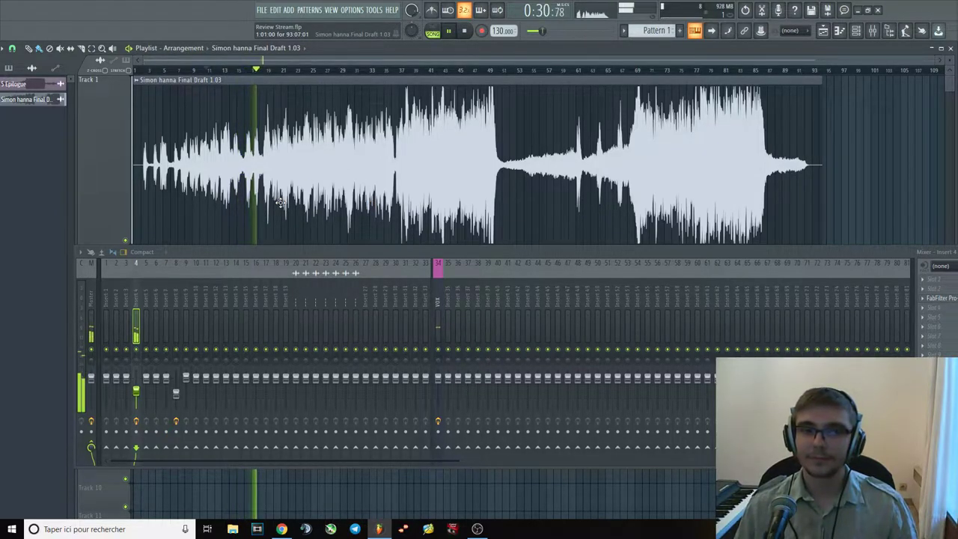
key(space)
click(245, 70)
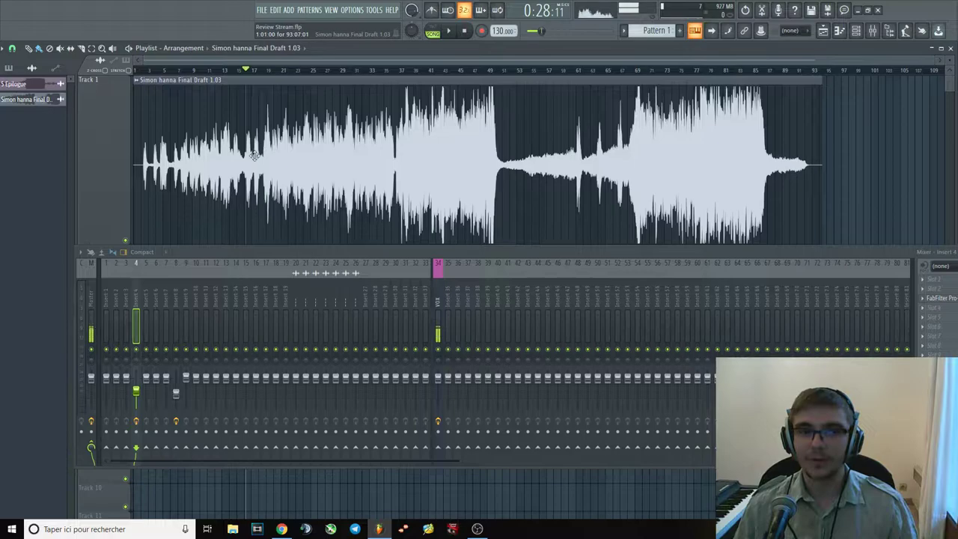
key(space)
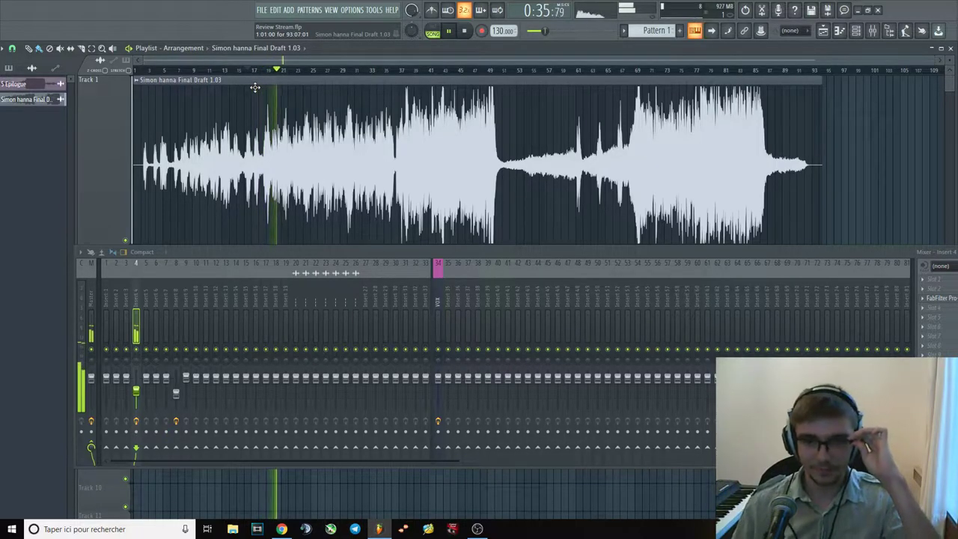
drag(299, 253, 277, 263)
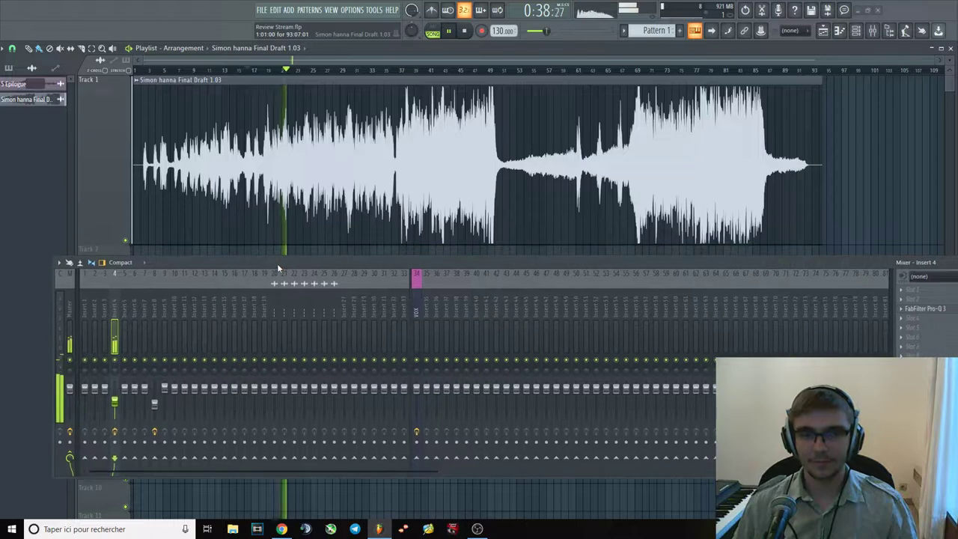
key(space)
key(space)
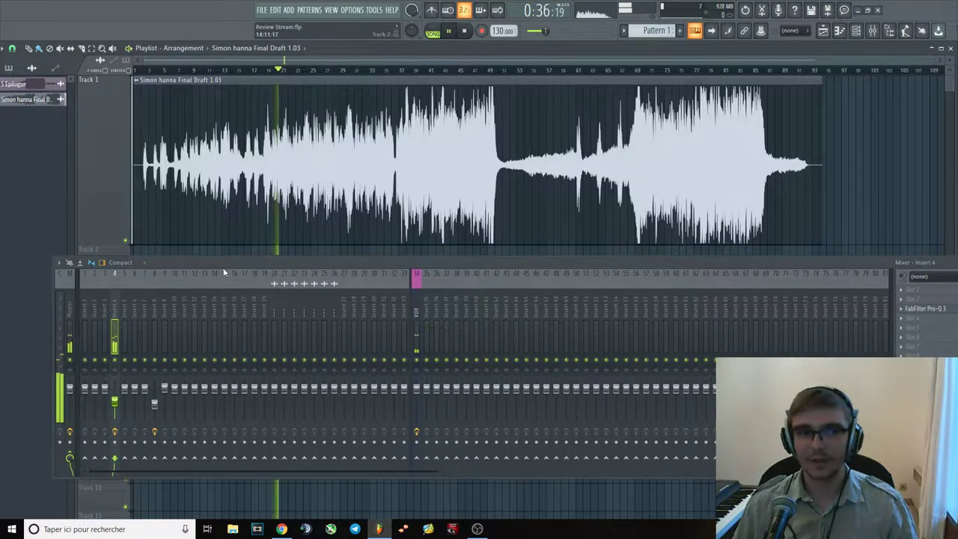
Bring up Insert 4's Pro-Q 3, clear space around it, and try a midrange bell boost during playback before deleting the band.
click(946, 309)
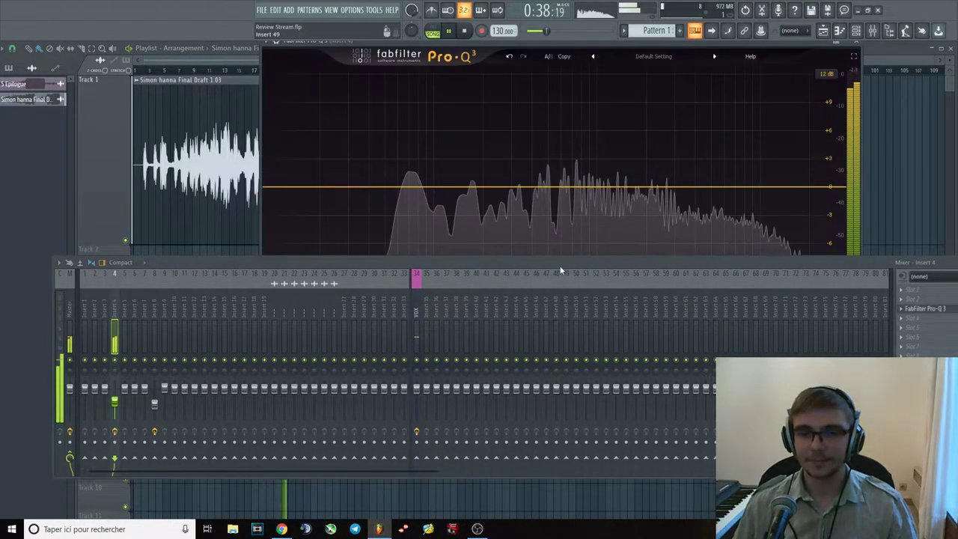
drag(558, 262, 527, 342)
drag(606, 50, 677, 50)
key(space)
click(652, 196)
drag(651, 196, 668, 132)
key(space)
right_click(663, 136)
click(677, 222)
Try a narrow bell cut of about 3 dB at about 71 Hz while playing, then delete the band.
key(space)
click(509, 195)
key(space)
drag(508, 195, 510, 224)
key(space)
right_click(509, 223)
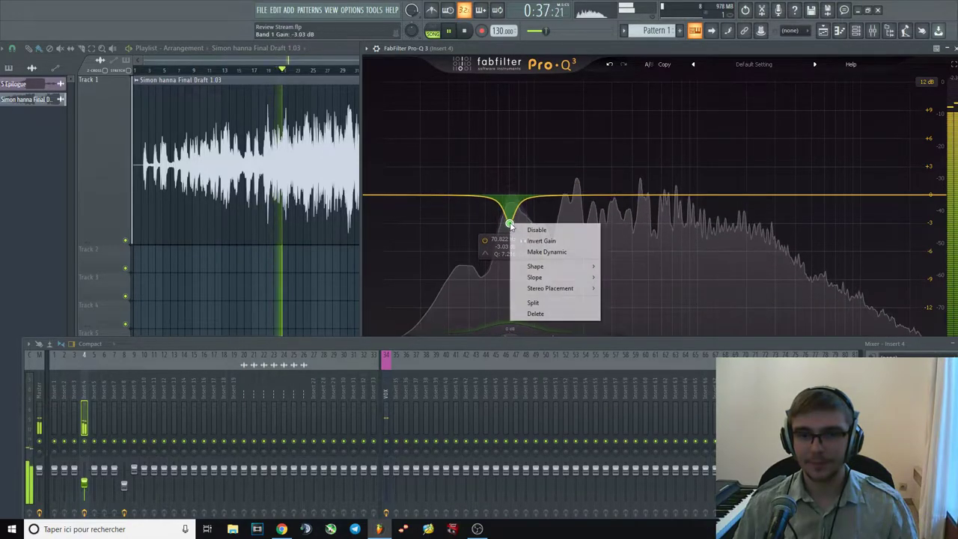
click(533, 303)
right_click(508, 223)
click(535, 314)
right_click(509, 223)
click(533, 313)
Close the EQ, listen to the track from about bar 20, and move the playhead to about bar 26.
drag(833, 48, 710, 39)
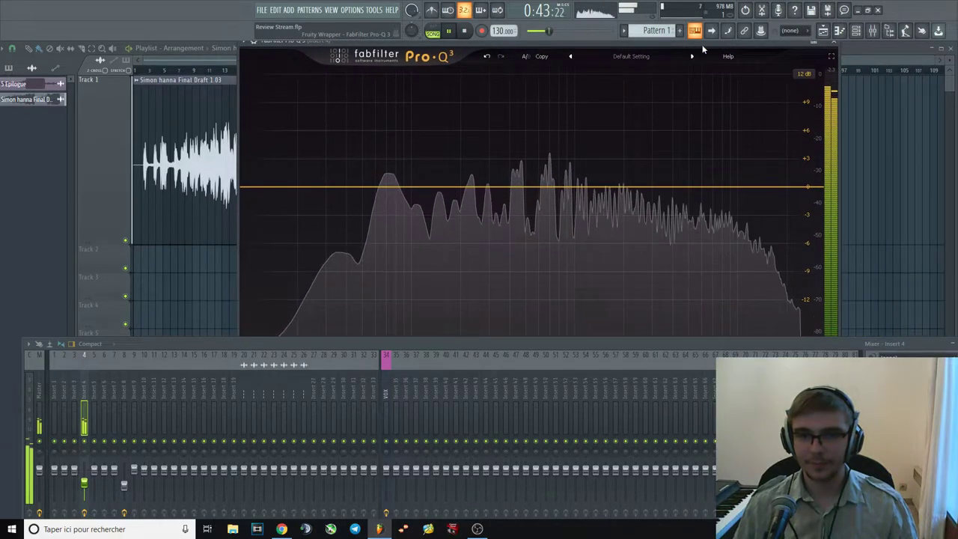
click(831, 42)
drag(429, 346, 412, 286)
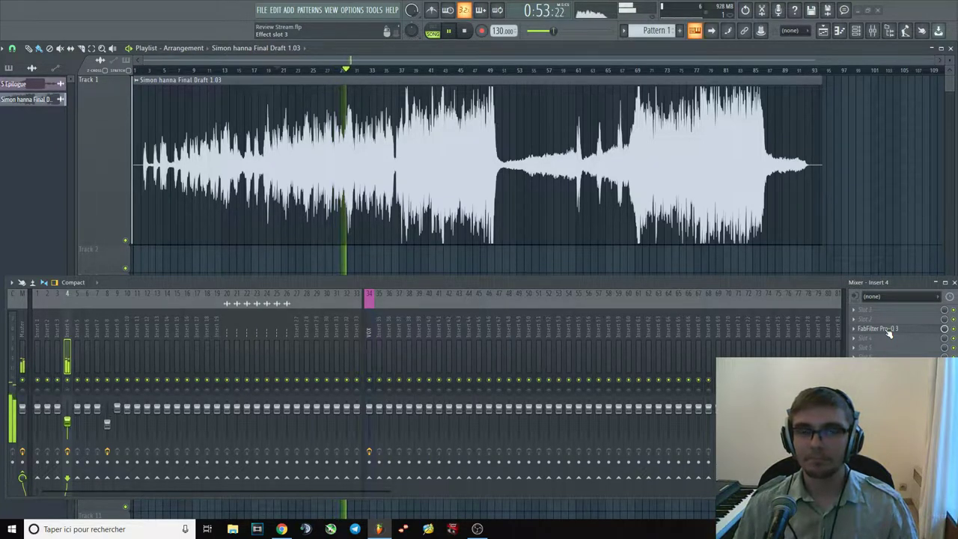
key(space)
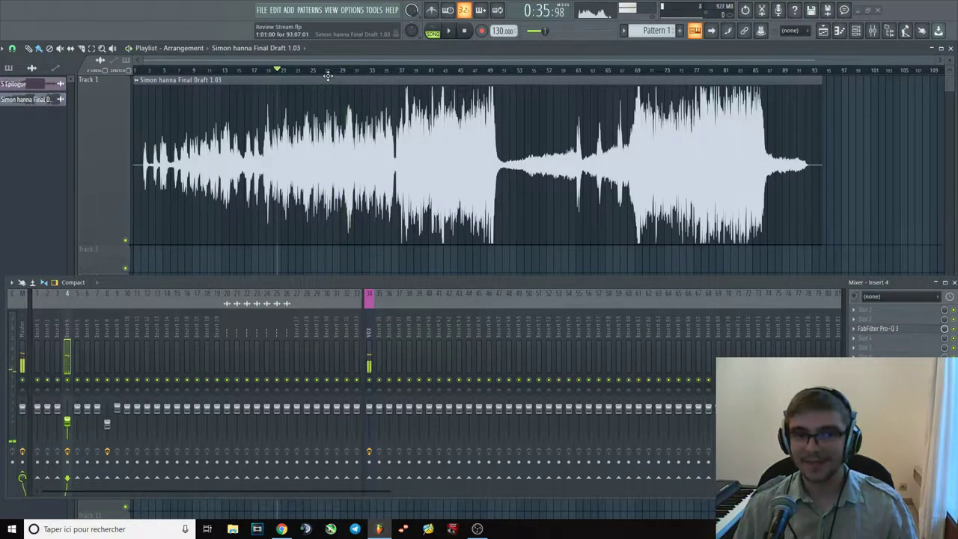
key(space)
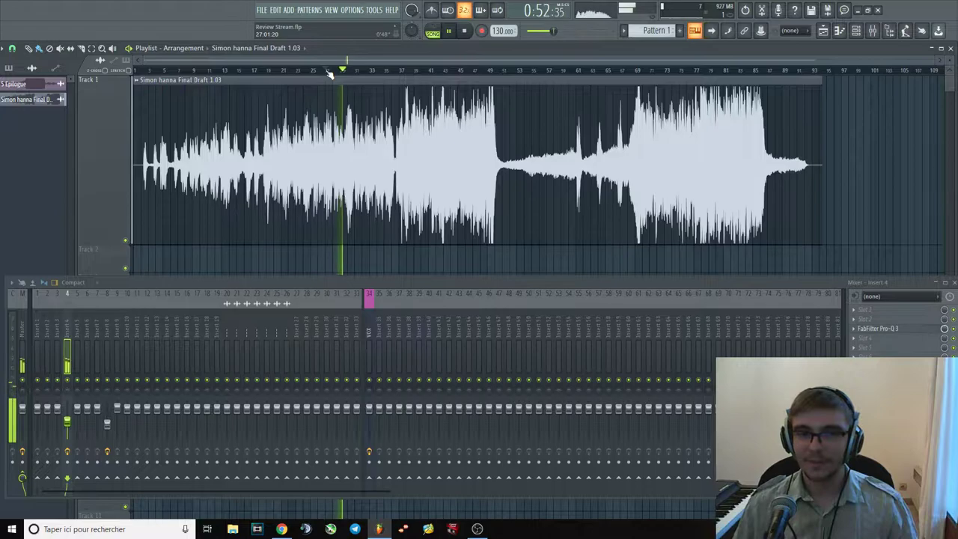
drag(337, 76, 315, 75)
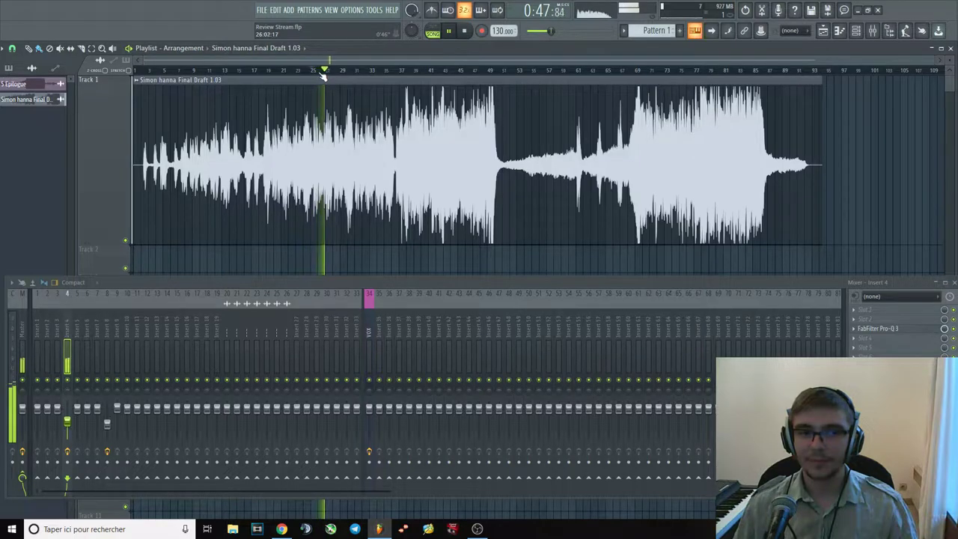
key(space)
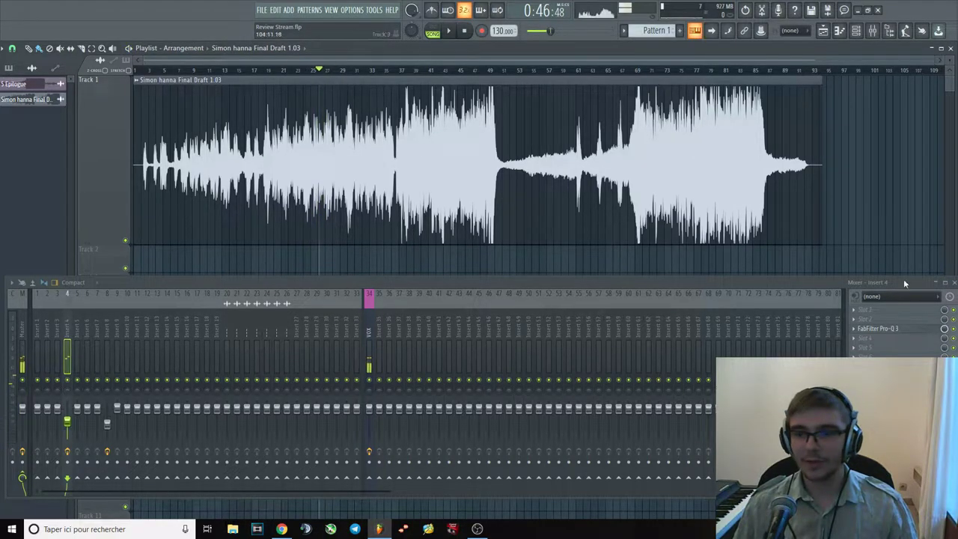
Try a bell boost around 442–464 Hz with Q 2.344 in Insert 4's EQ from bar 26, then delete the band.
click(898, 333)
drag(612, 281, 615, 368)
key(space)
drag(498, 186, 533, 141)
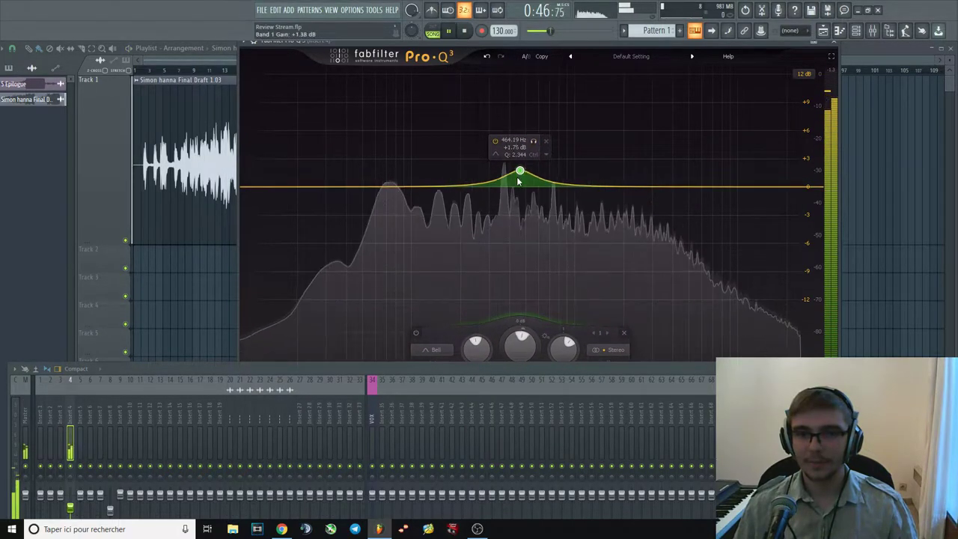
drag(517, 171, 517, 188)
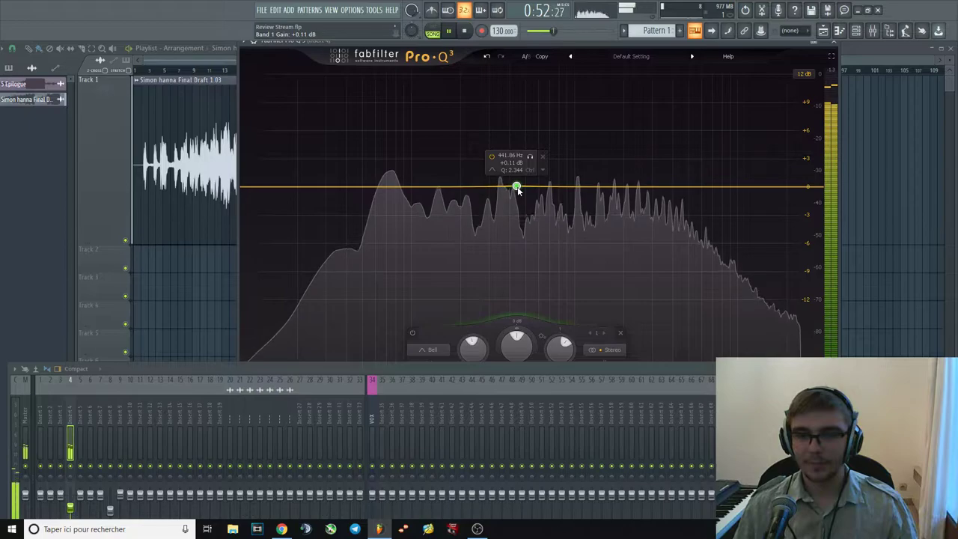
key(space)
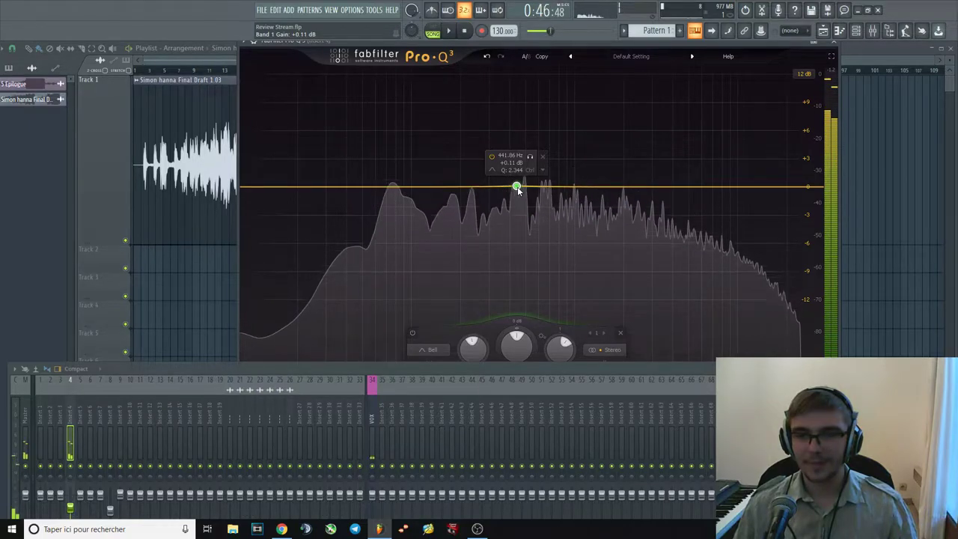
key(Return)
right_click(516, 186)
click(534, 276)
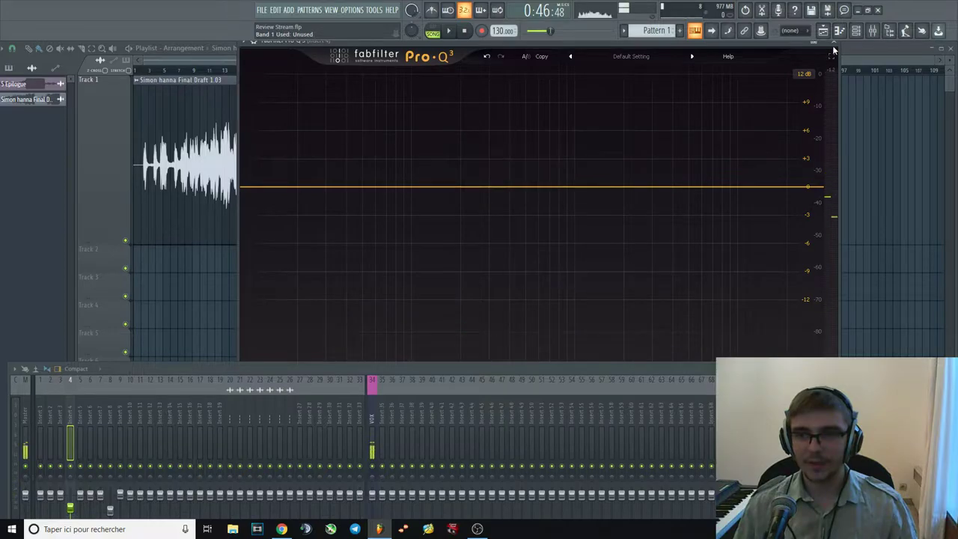
Close the EQ, listen onward from about bar 26, and set the playhead to about bar 34.
click(833, 50)
click(317, 70)
key(space)
click(339, 70)
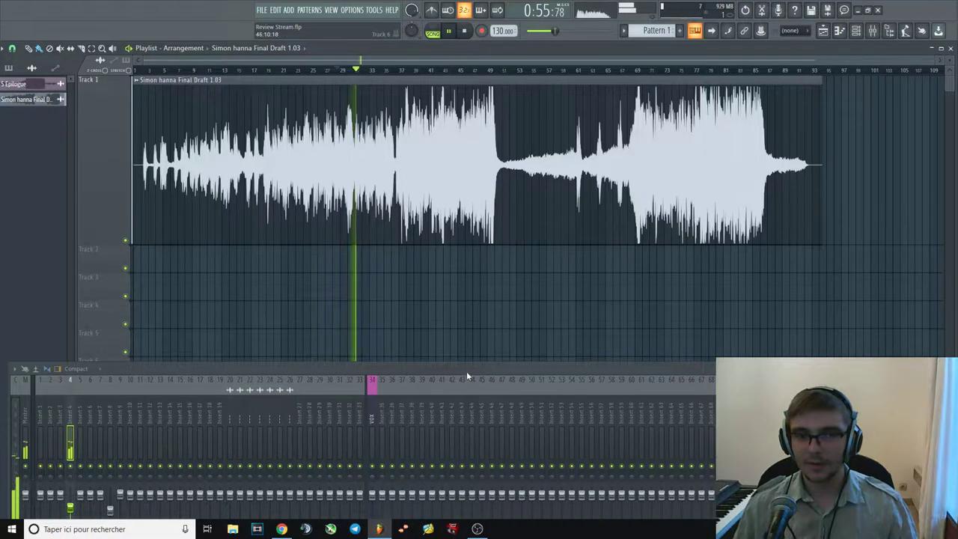
drag(466, 369, 462, 331)
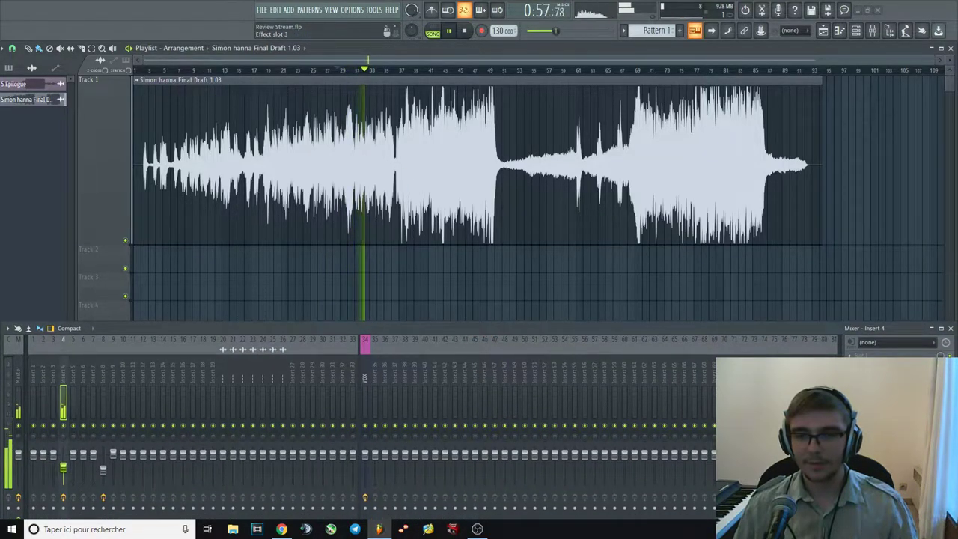
scroll(352, 167, up, 5)
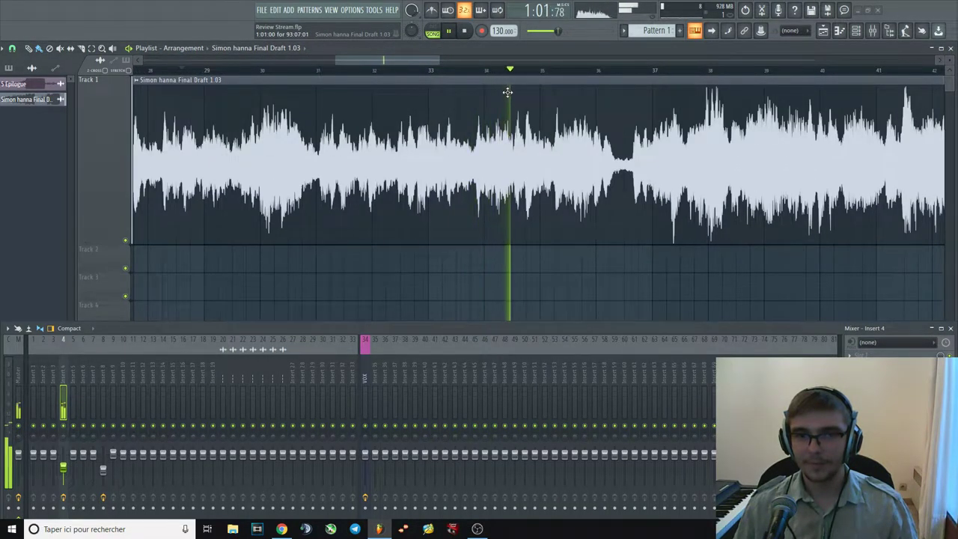
click(490, 76)
key(space)
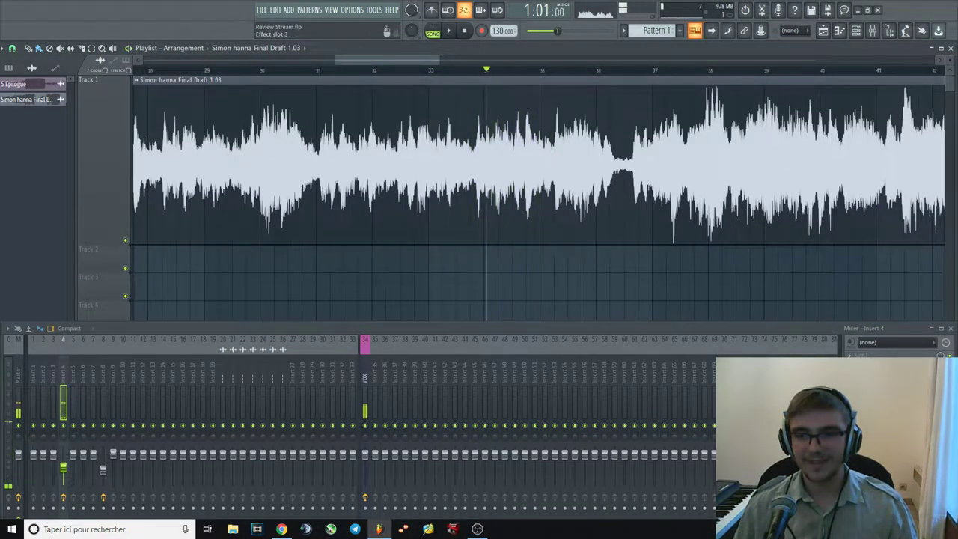
Try a 6.53 dB bell boost at about 439 Hz with Q 1.000 from bar 34, then delete the band.
drag(632, 332, 608, 357)
key(space)
drag(506, 188, 522, 126)
key(space)
right_click(522, 127)
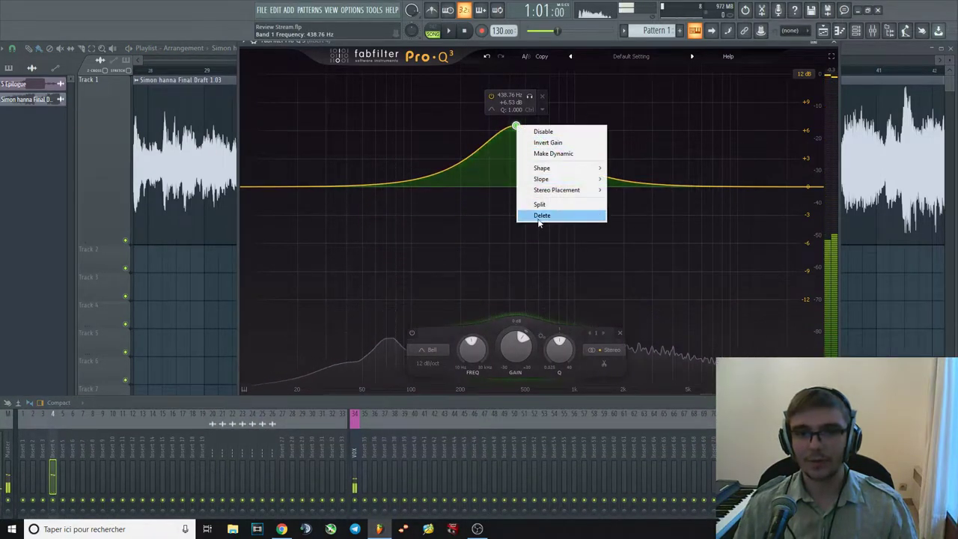
click(544, 213)
Close the EQ, listen from bar 34 through the first loud section, and return the playhead to just before bar 39.
click(835, 51)
key(space)
scroll(684, 246, down, 4)
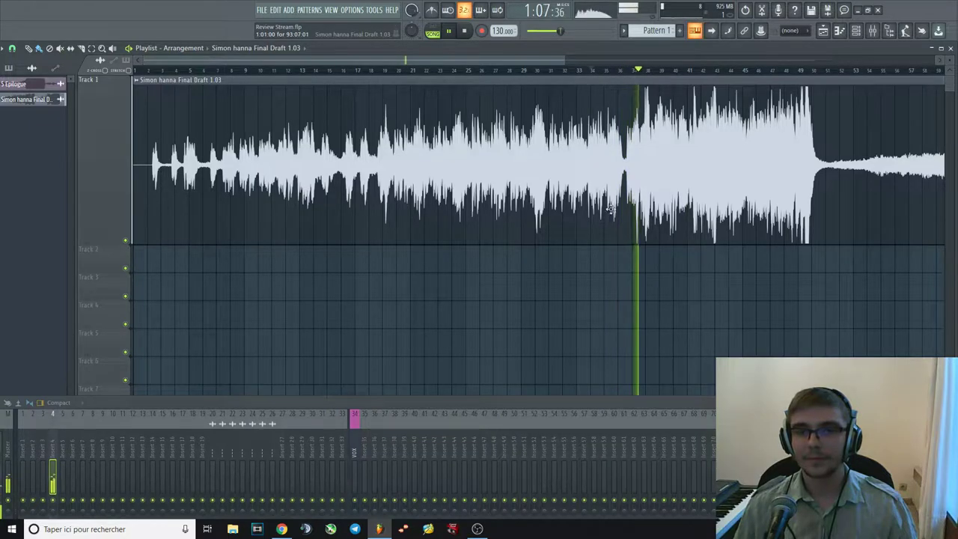
scroll(597, 237, down, 2)
key(F9)
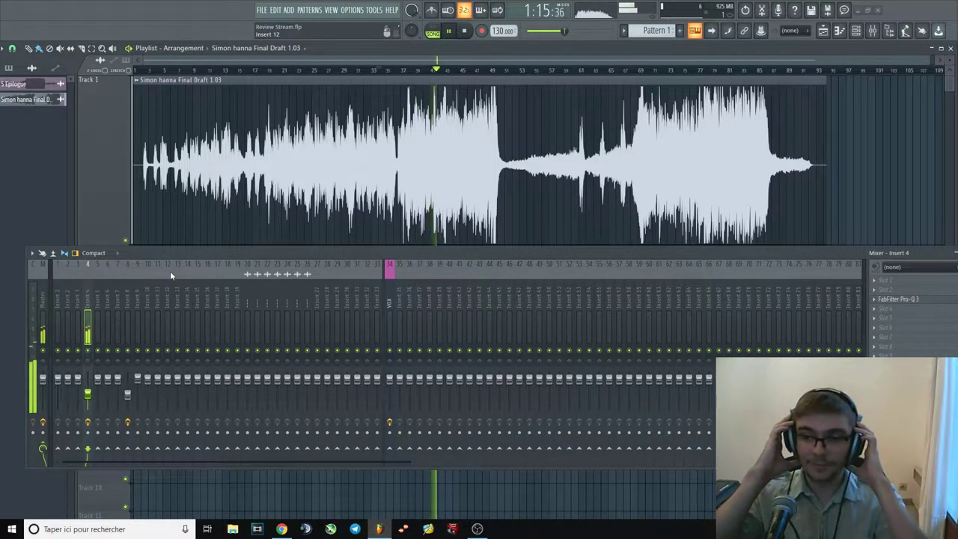
drag(464, 253, 437, 303)
scroll(506, 229, up, 2)
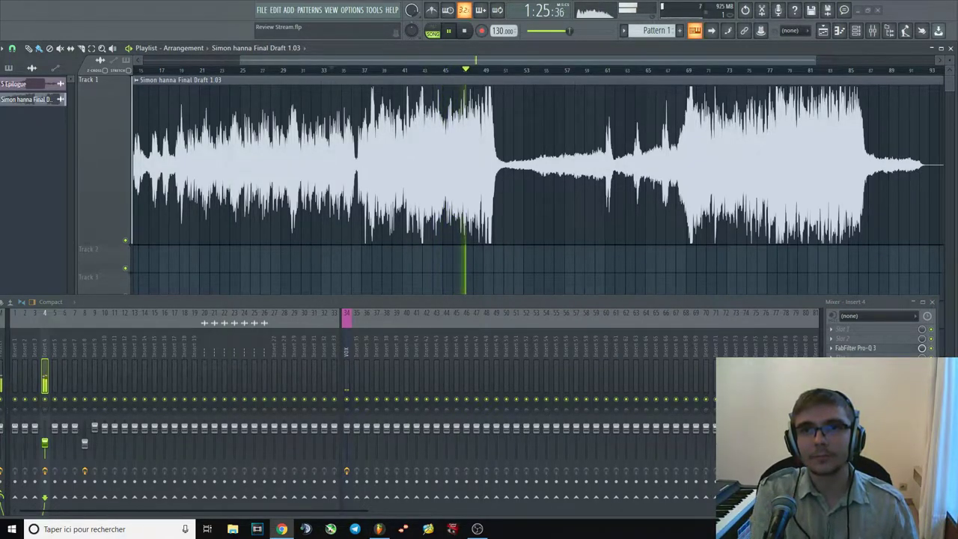
click(465, 72)
key(space)
key(space)
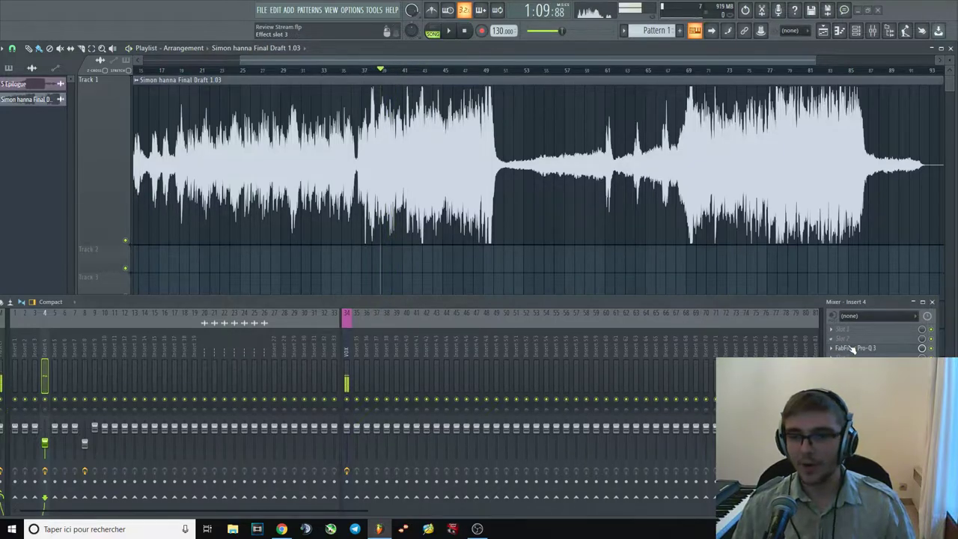
Add a bell boost of about 11.9 dB at about 900 Hz with Q 1.440 in Insert 4's EQ and play the loud section.
click(850, 348)
drag(561, 188, 550, 106)
click(571, 102)
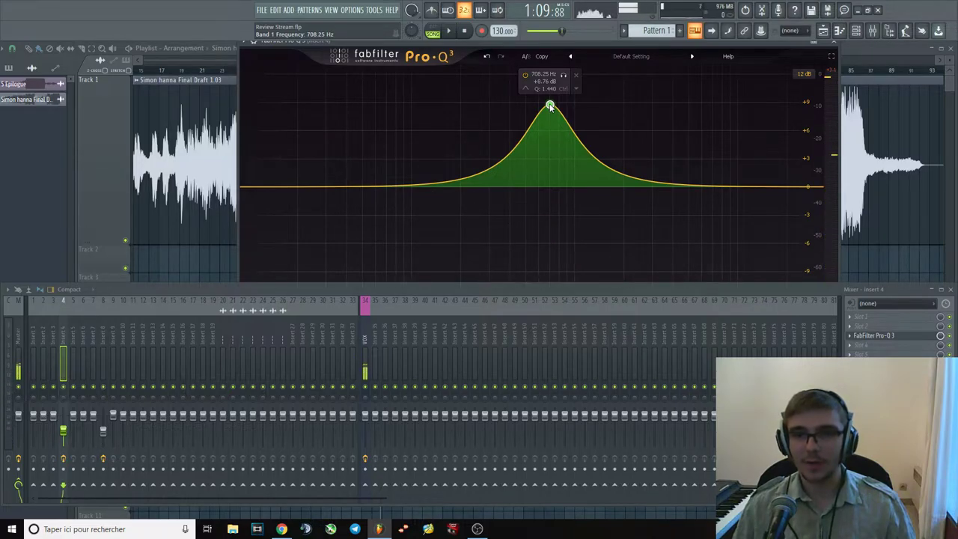
drag(552, 106, 567, 77)
right_click(553, 207)
click(554, 207)
key(space)
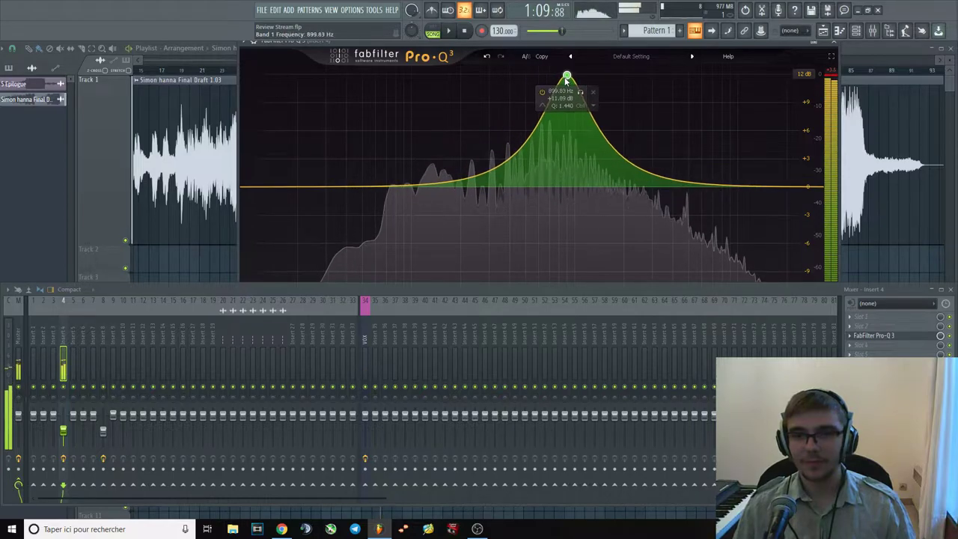
Delete the 900 Hz boost band, close the EQ, and listen from about bar 41 to bar 44.
right_click(566, 77)
click(603, 199)
click(829, 55)
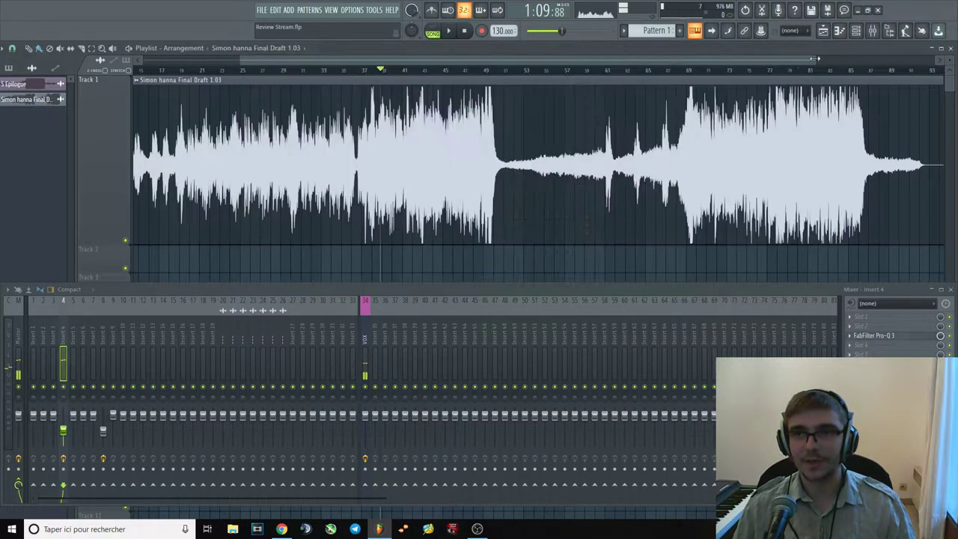
key(space)
click(404, 70)
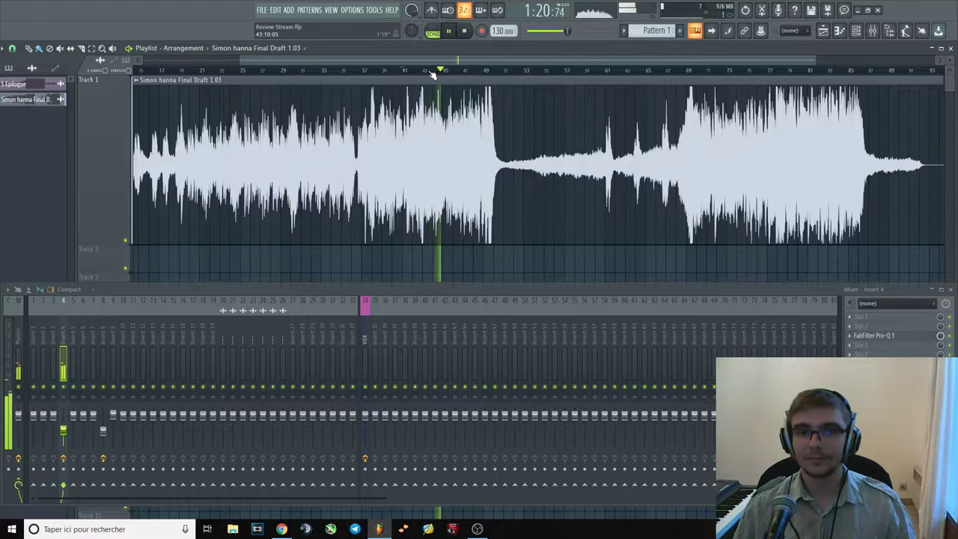
key(space)
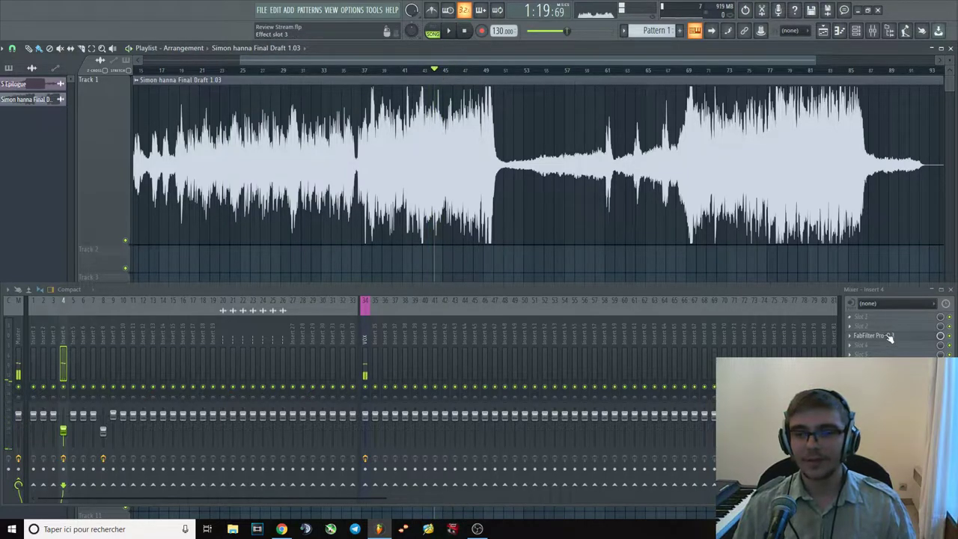
Reopen Insert 4's Pro-Q 3, play the loud section from bar 44, and try a band at about 821 Hz.
click(873, 335)
key(space)
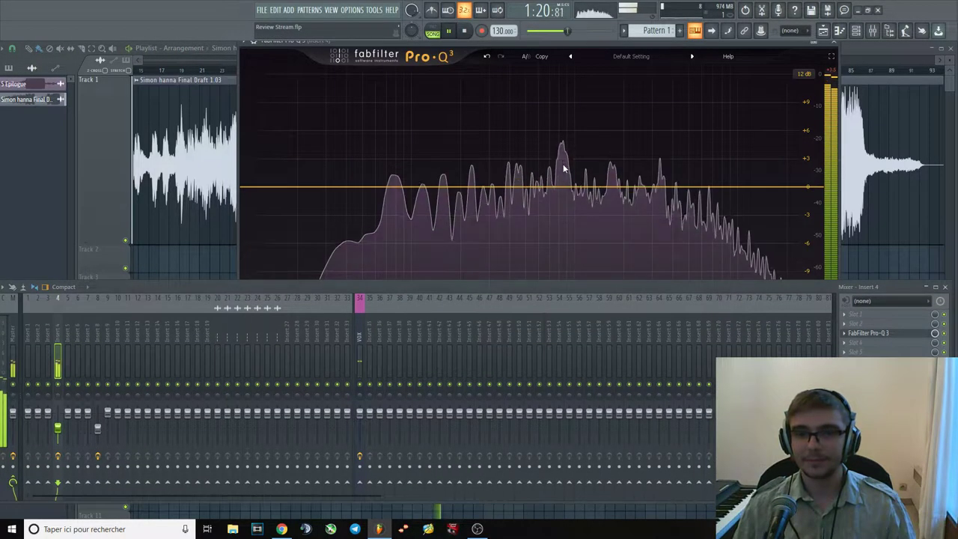
click(557, 182)
key(space)
key(space)
mouse_move(557, 182)
mouse_down()
mouse_move(562, 150)
mouse_move(559, 187)
mouse_up()
key(space)
Try a bell boost in the high frequencies, then delete both EQ bands.
drag(734, 187, 736, 112)
right_click(734, 147)
click(756, 236)
right_click(560, 188)
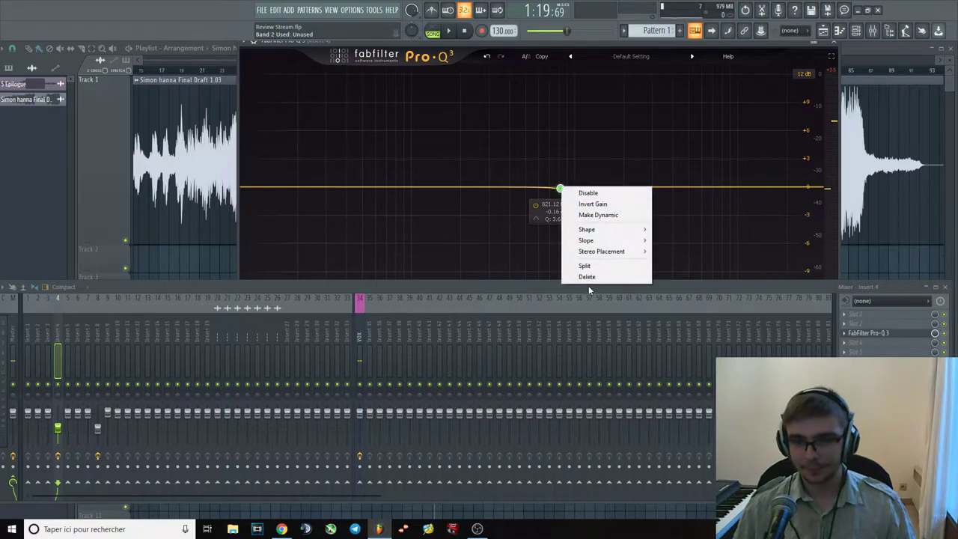
click(587, 277)
Close the EQ and listen from about bar 46, skipping forward through the quiet section to about bar 66.
click(837, 42)
click(453, 69)
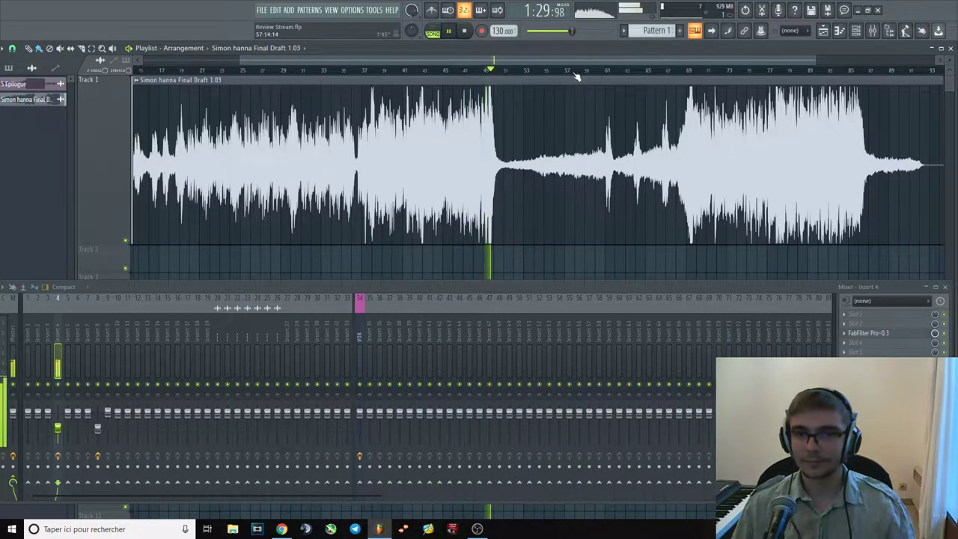
click(546, 72)
click(561, 71)
click(589, 71)
click(608, 71)
click(634, 71)
click(660, 72)
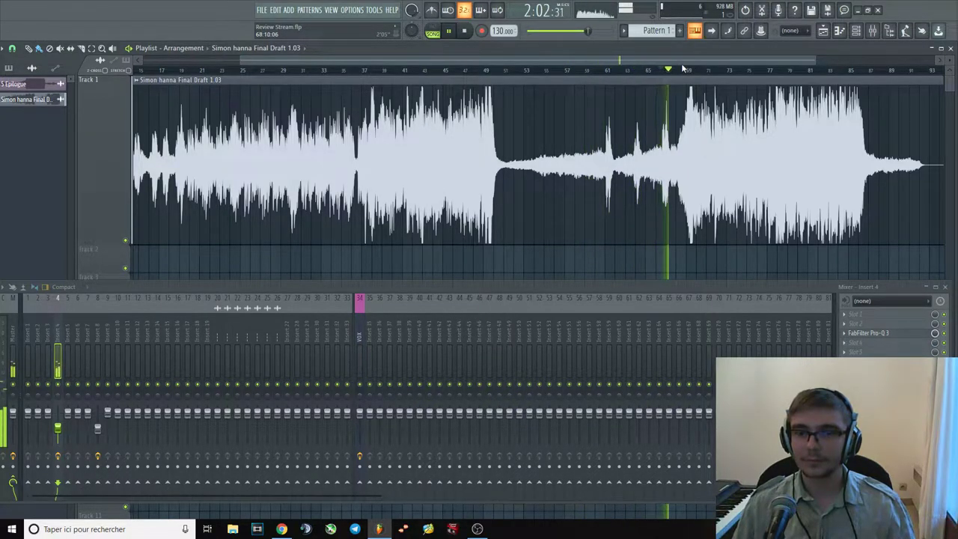
Replay the short accents in the quiet section between about bars 61 and 66.
click(657, 71)
click(608, 71)
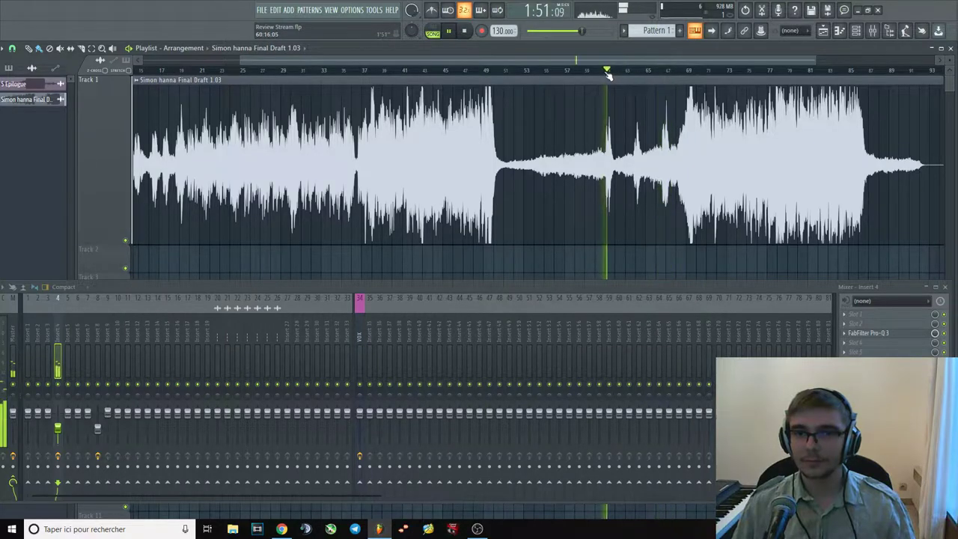
click(657, 71)
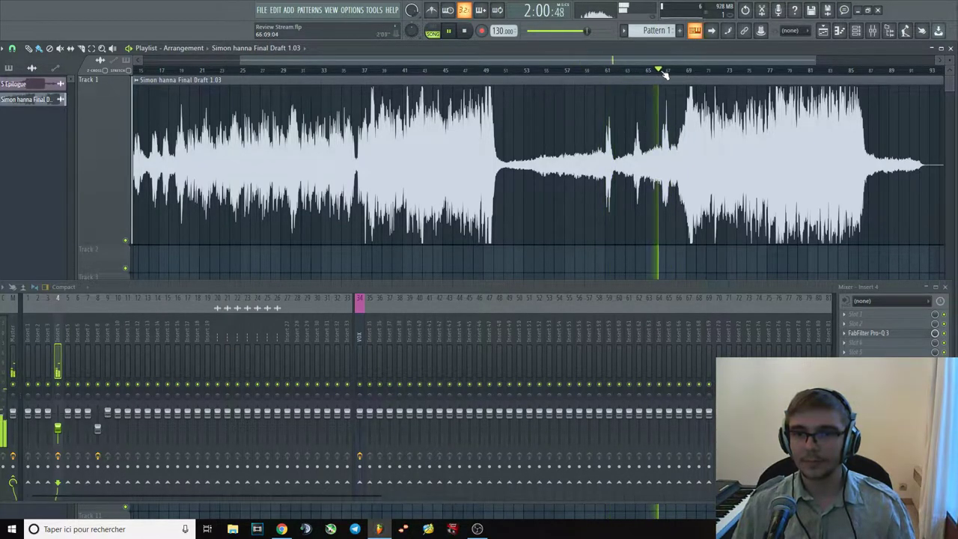
key(space)
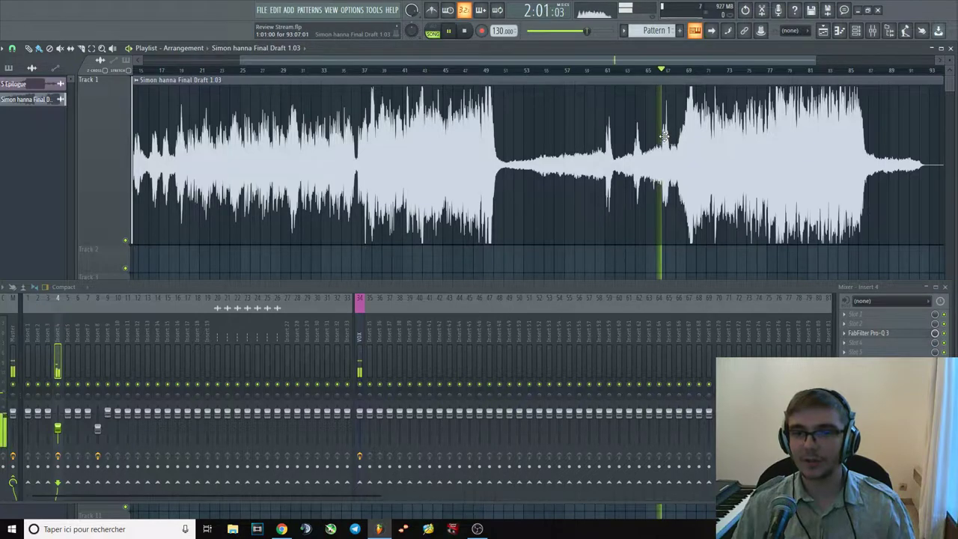
click(636, 71)
click(609, 72)
Listen to the second loud section from about bar 68 and bar 76, and set the playhead just before bar 80.
click(681, 71)
scroll(643, 167, up, 3)
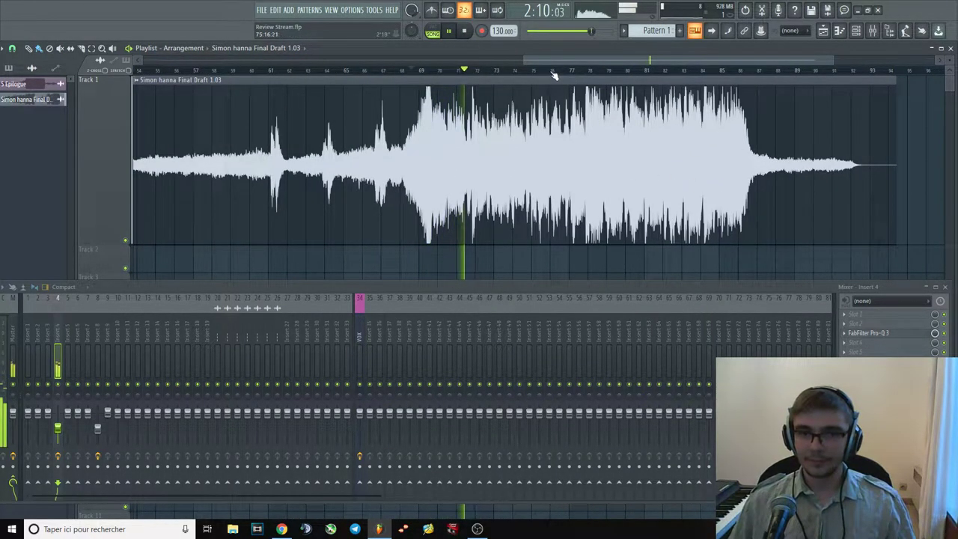
click(552, 72)
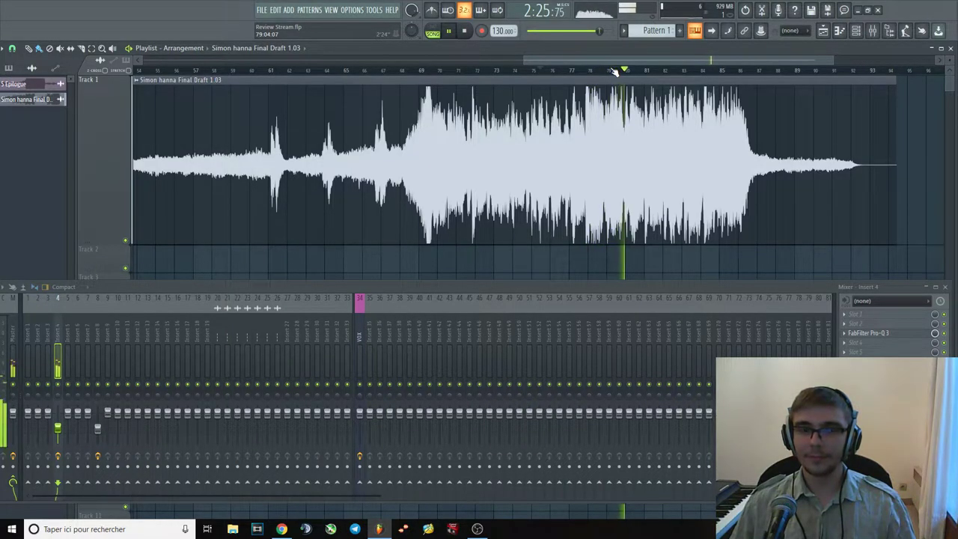
key(space)
click(620, 71)
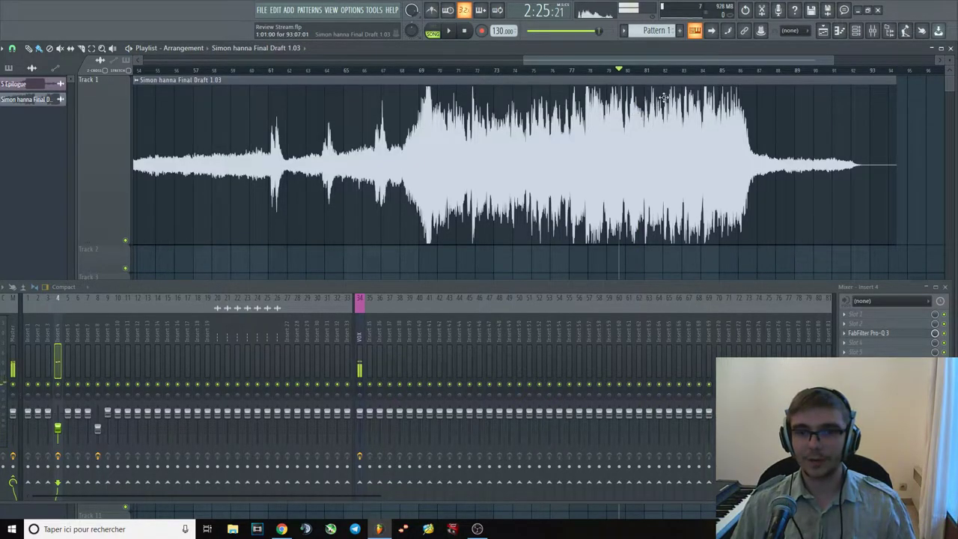
Play the second loud section from just before bar 80, then return there and replay it.
key(space)
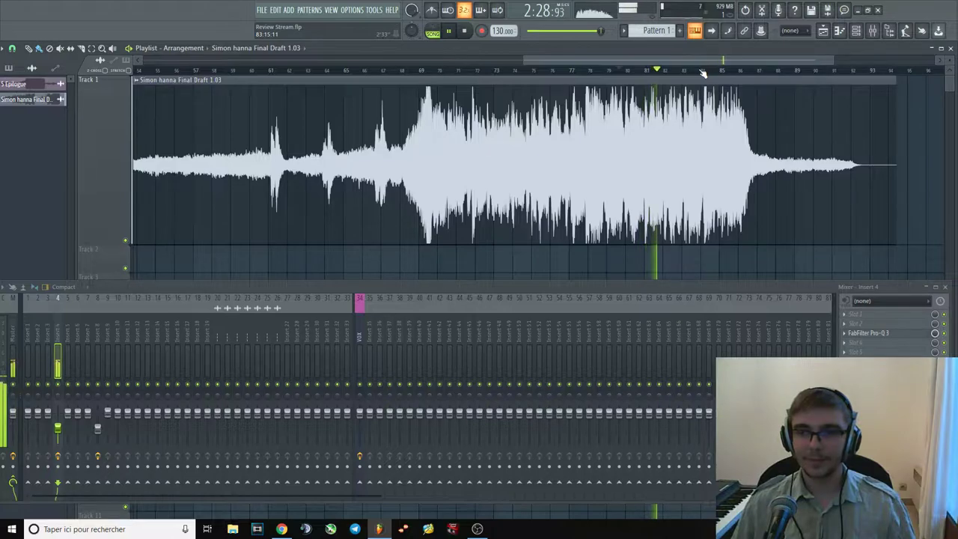
key(space)
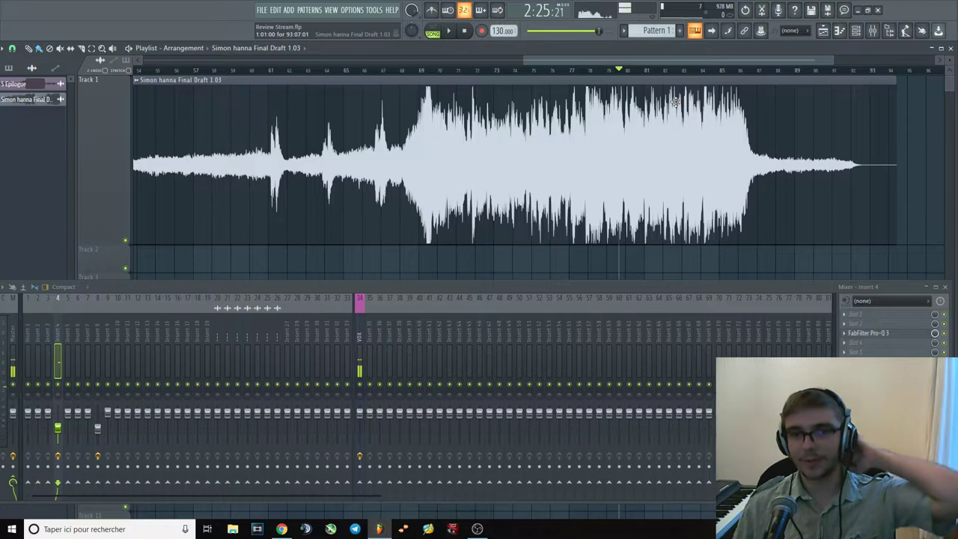
click(526, 70)
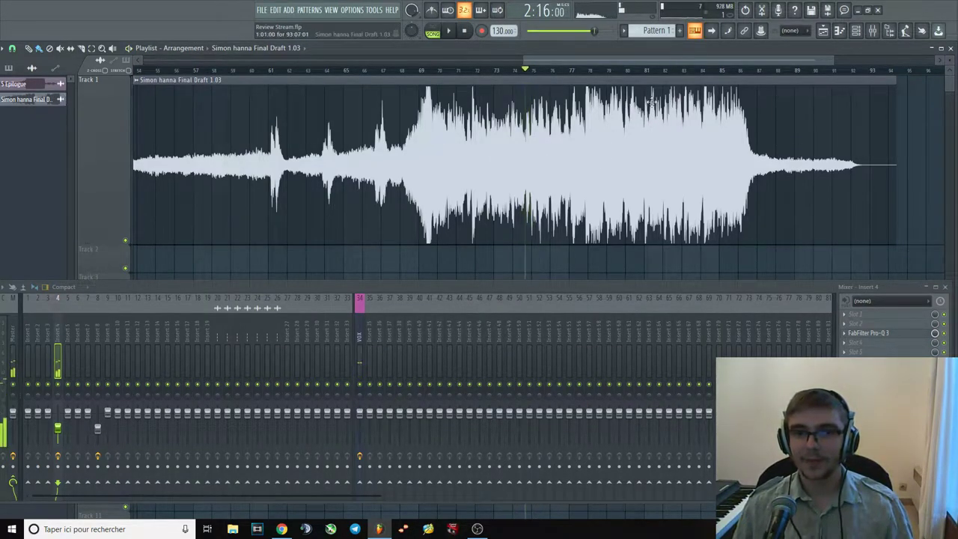
click(618, 70)
key(space)
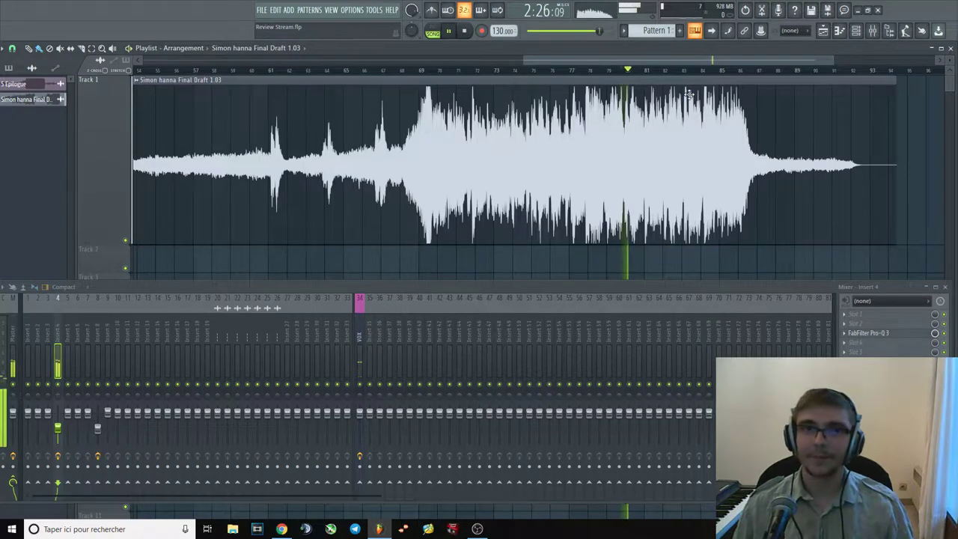
key(space)
Try a bell cut of 7.43 dB at about 679 Hz in Insert 4's EQ during playback, then delete the band.
click(874, 333)
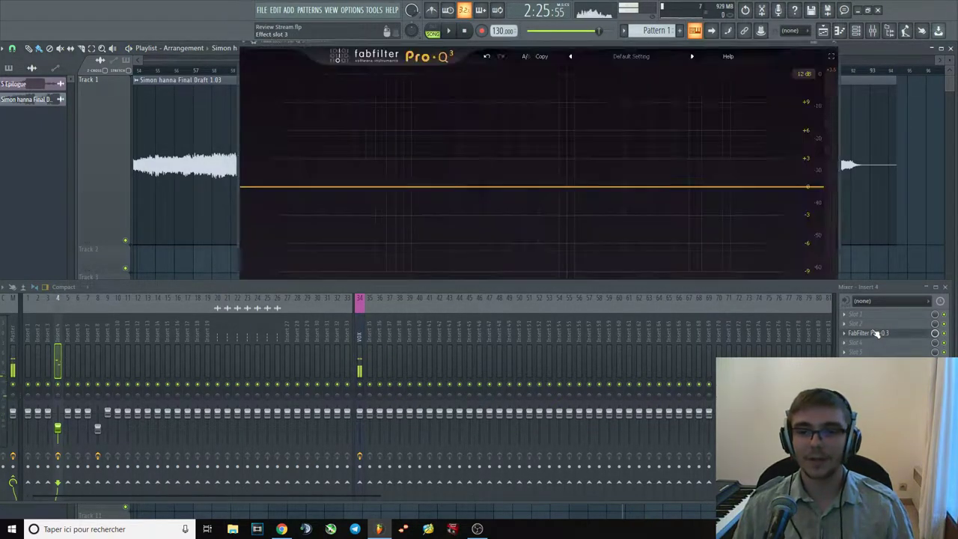
key(space)
drag(553, 189, 548, 258)
key(space)
right_click(547, 256)
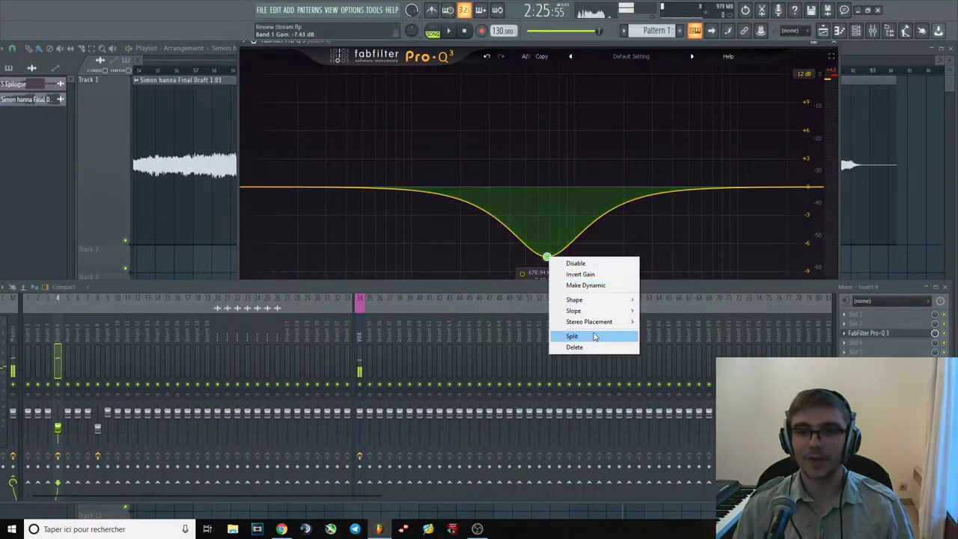
click(589, 348)
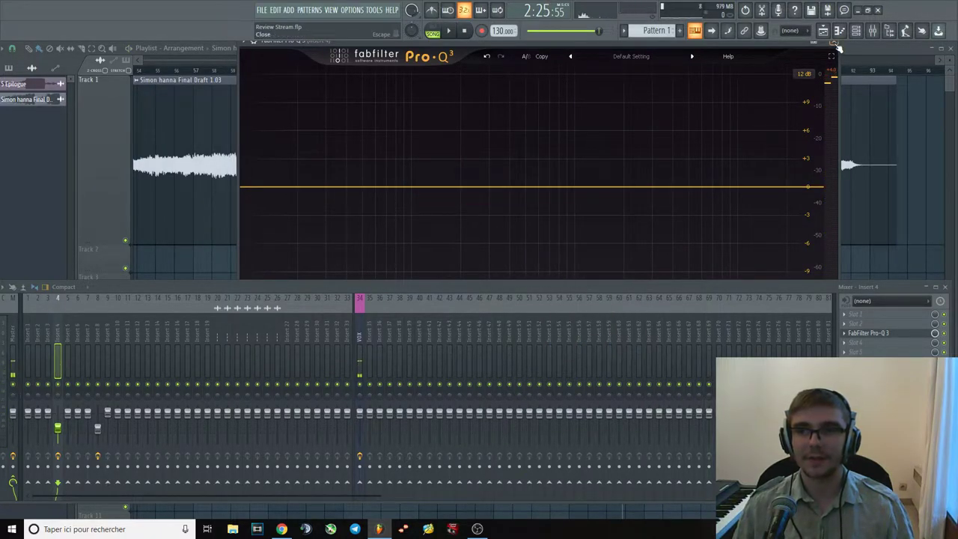
Close the EQ and replay the second loud section from about bars 84, 83, 80 and 75.
click(837, 44)
click(696, 71)
key(space)
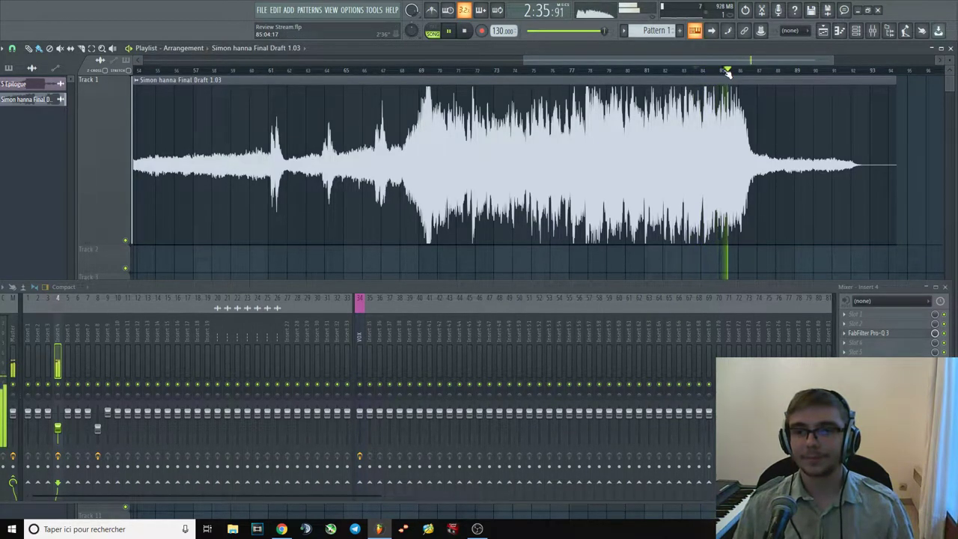
click(681, 71)
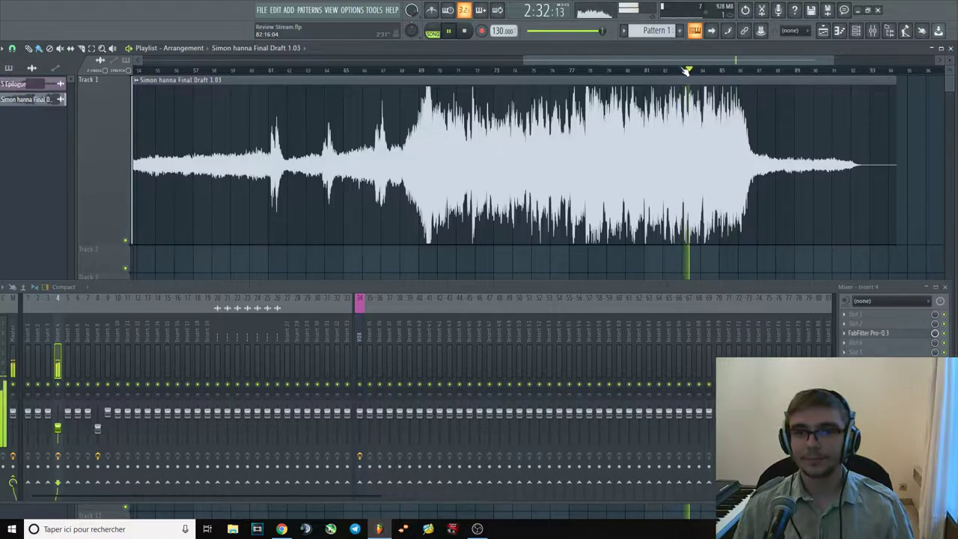
key(space)
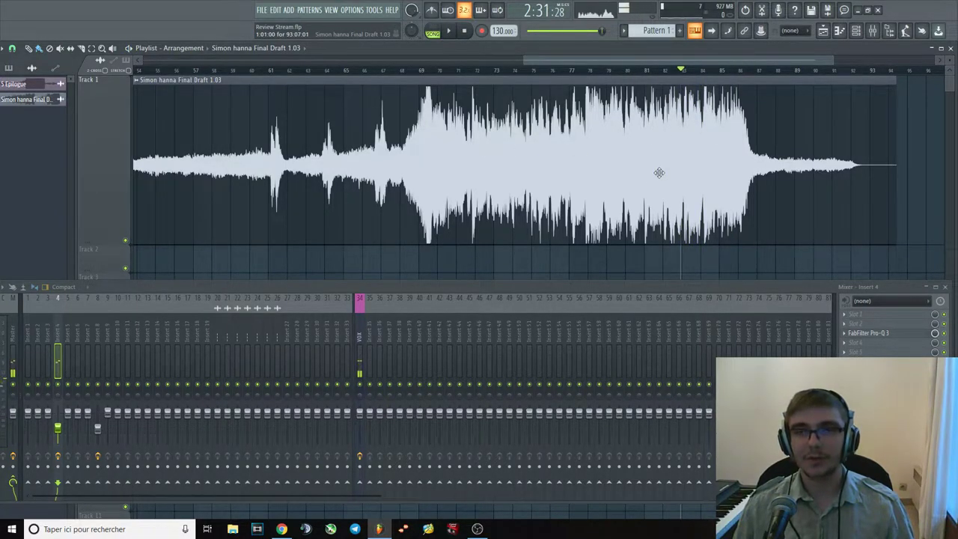
click(627, 71)
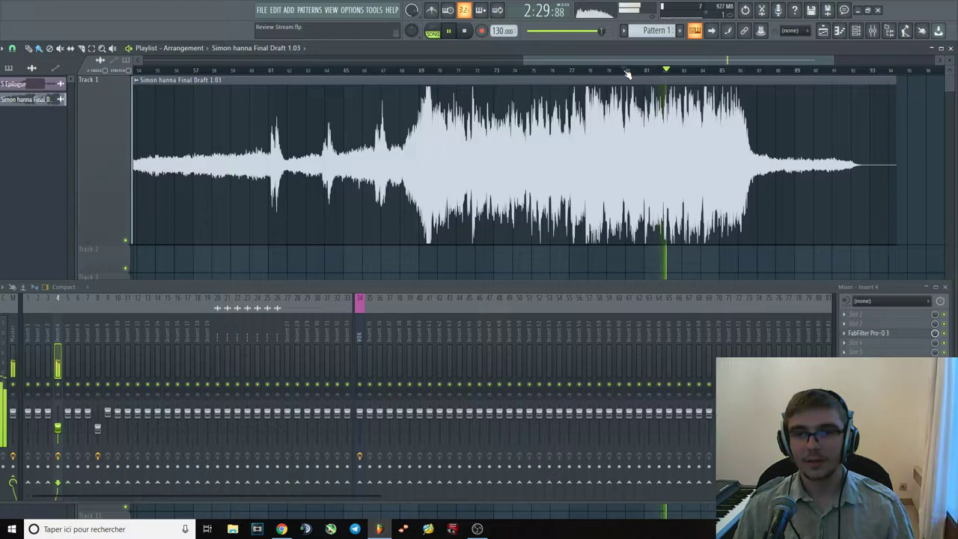
click(533, 70)
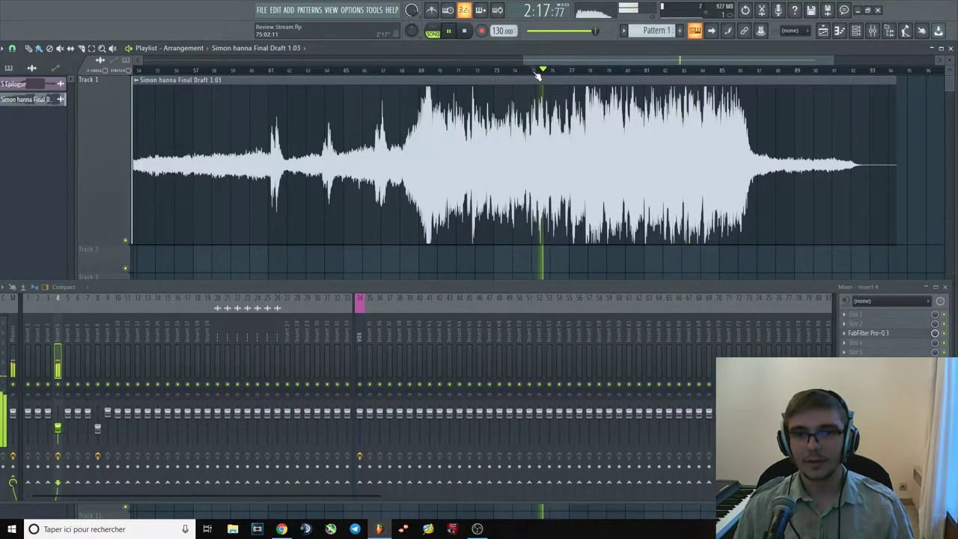
key(space)
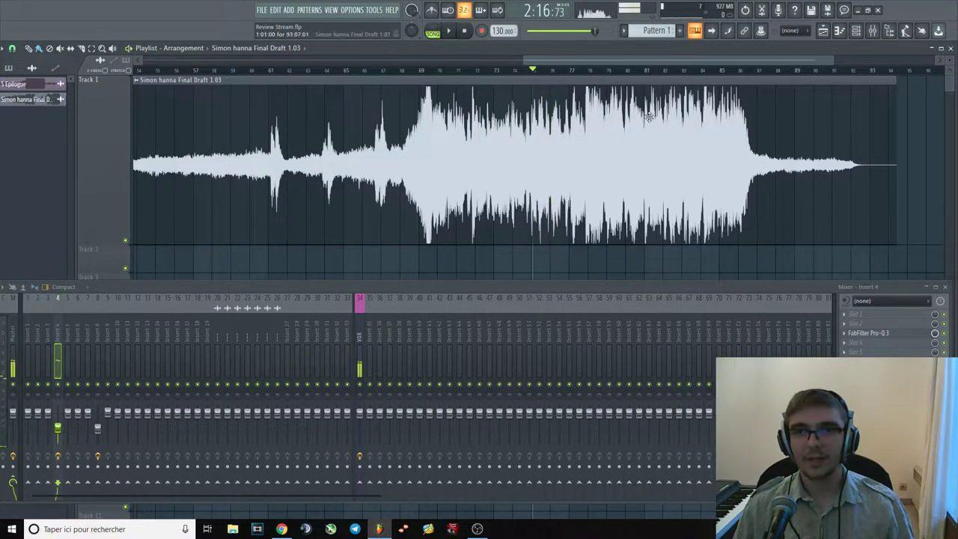
Listen to the track's ending at about bars 85, 88 and 90.
scroll(626, 140, down, 3)
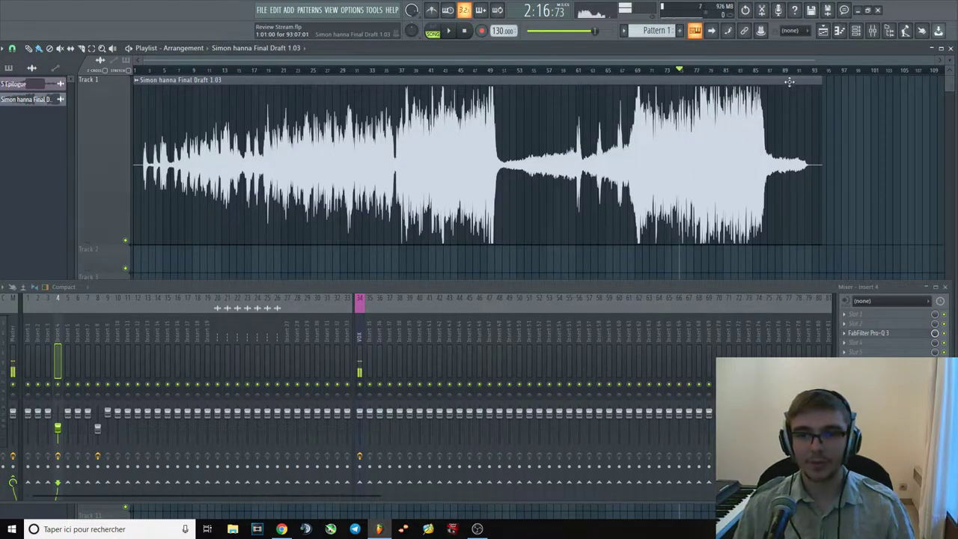
click(756, 74)
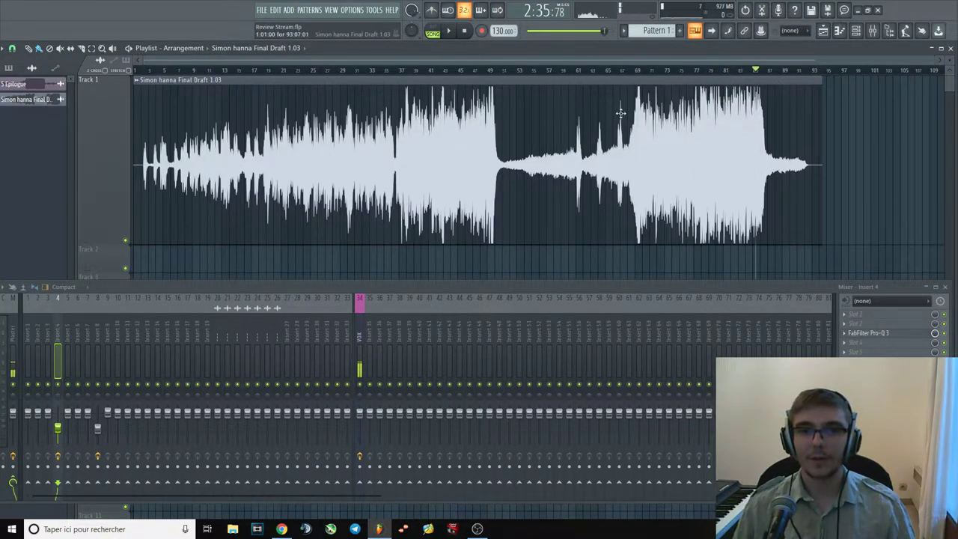
key(space)
click(779, 70)
click(797, 70)
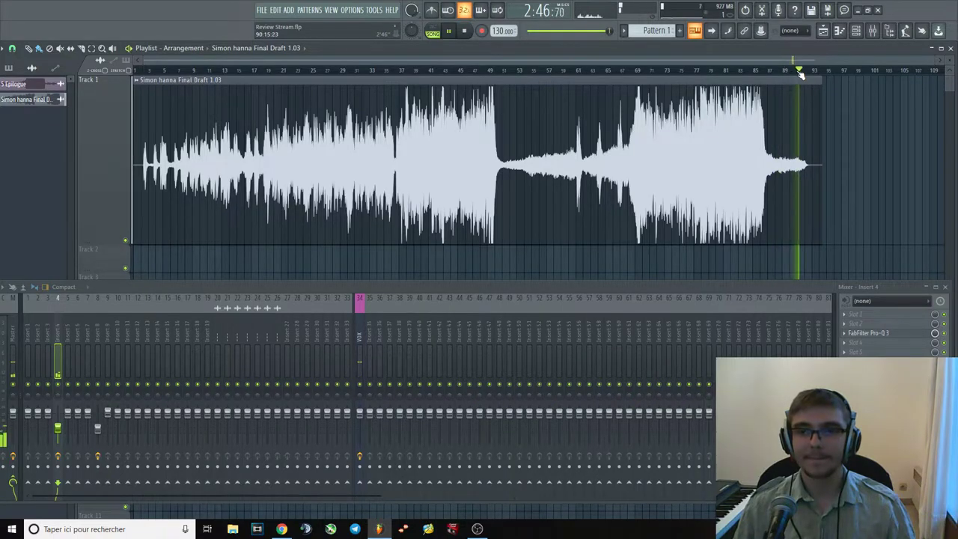
key(space)
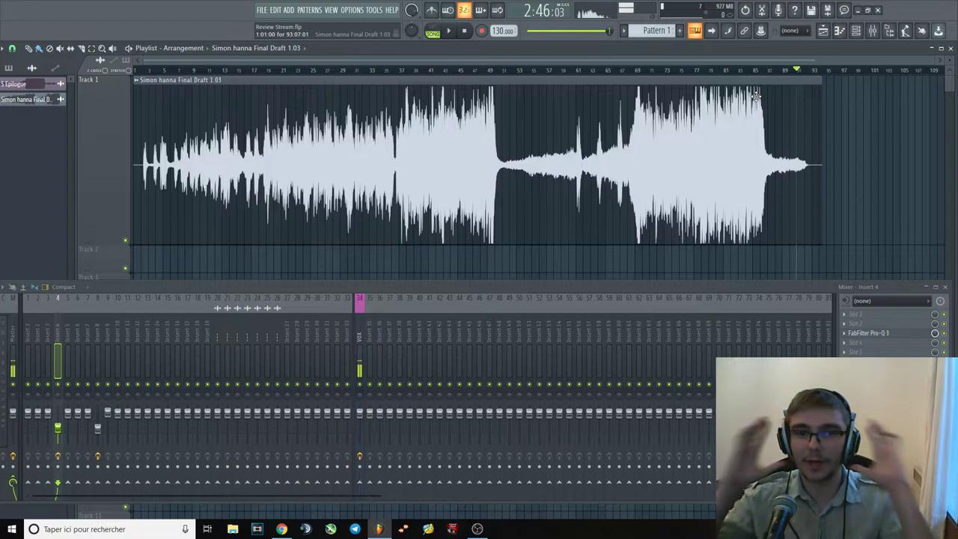
Delete the Final Draft 1.03 clip from the playlist and dismiss the file-in-use dialog.
right_click(490, 158)
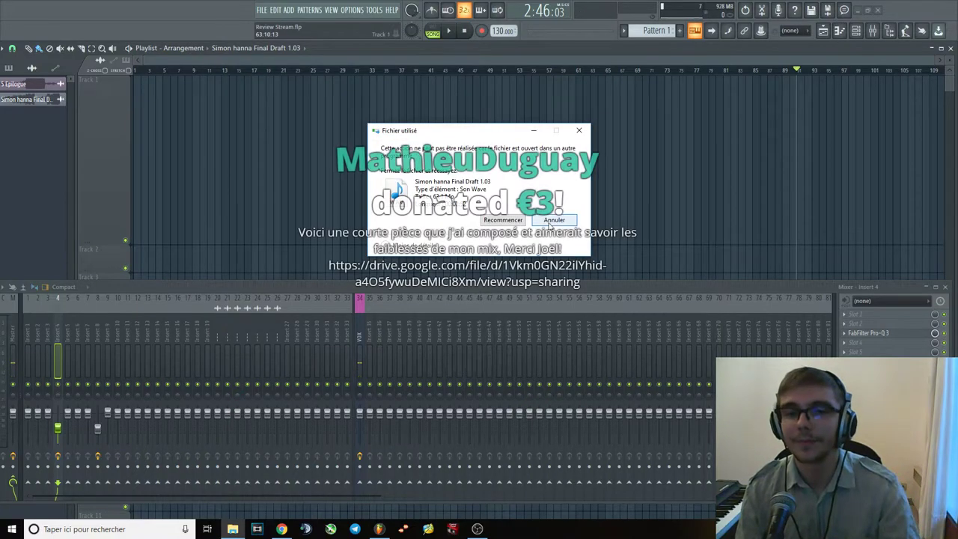
click(551, 221)
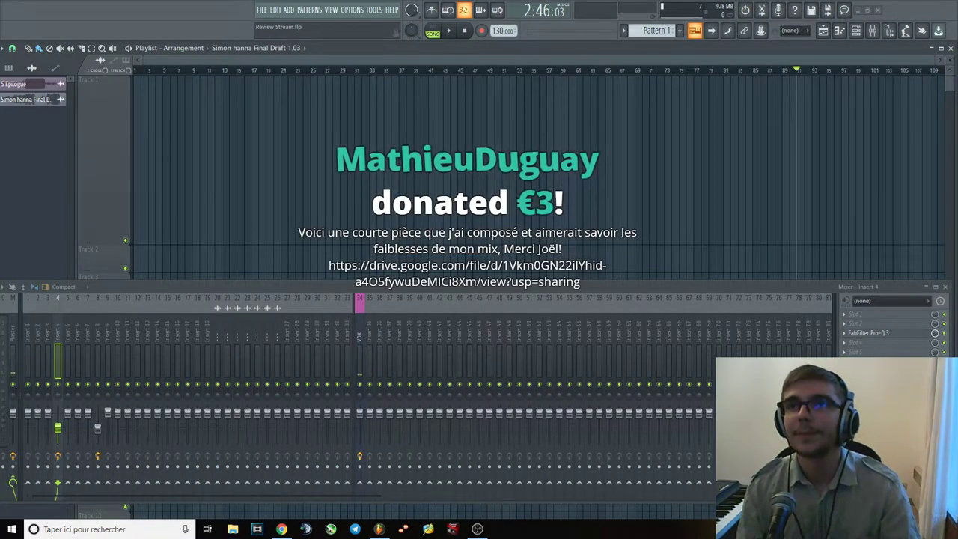
Import the Crazy Clown audio file at bar 1 of Track 1 and lower its fader on mixer insert 5.
drag(310, 210, 468, 287)
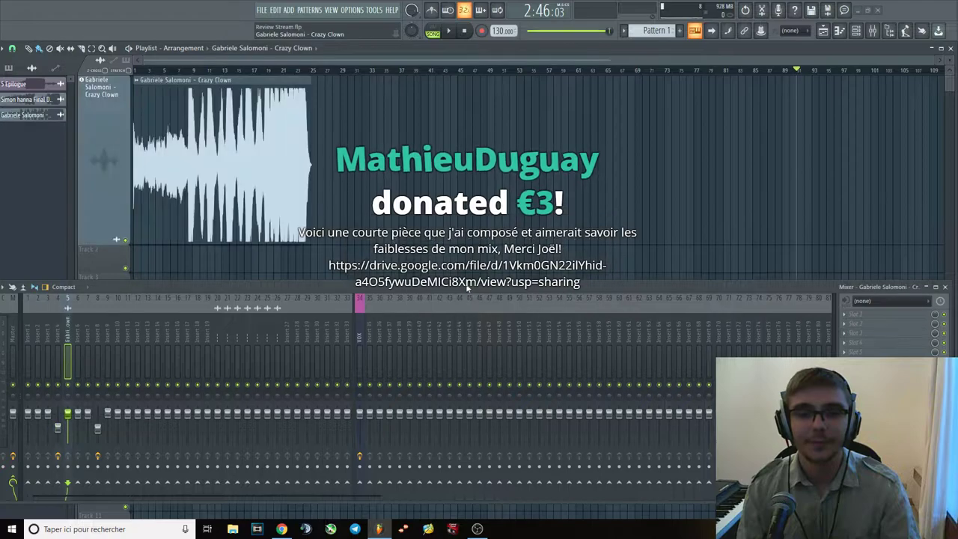
scroll(123, 182, up, 5)
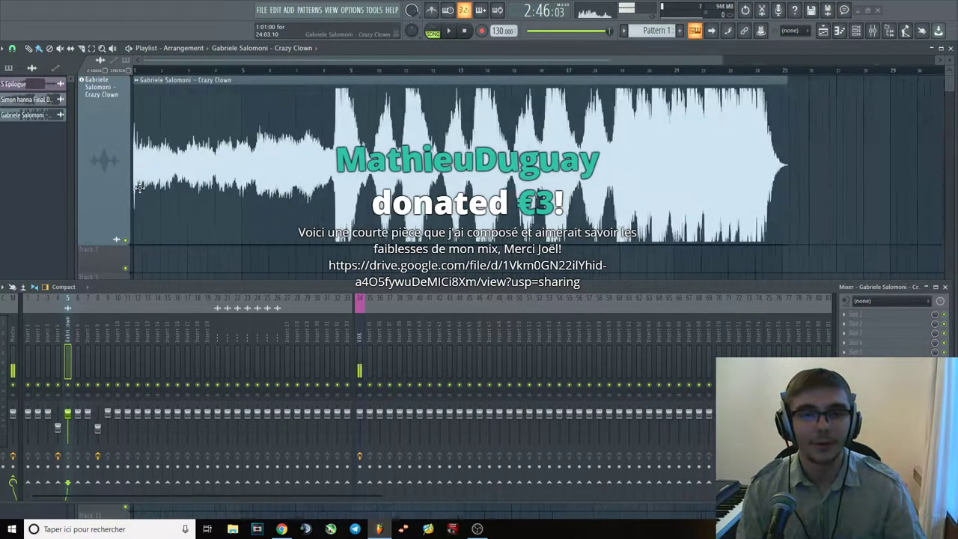
scroll(137, 186, down, 2)
drag(68, 413, 67, 428)
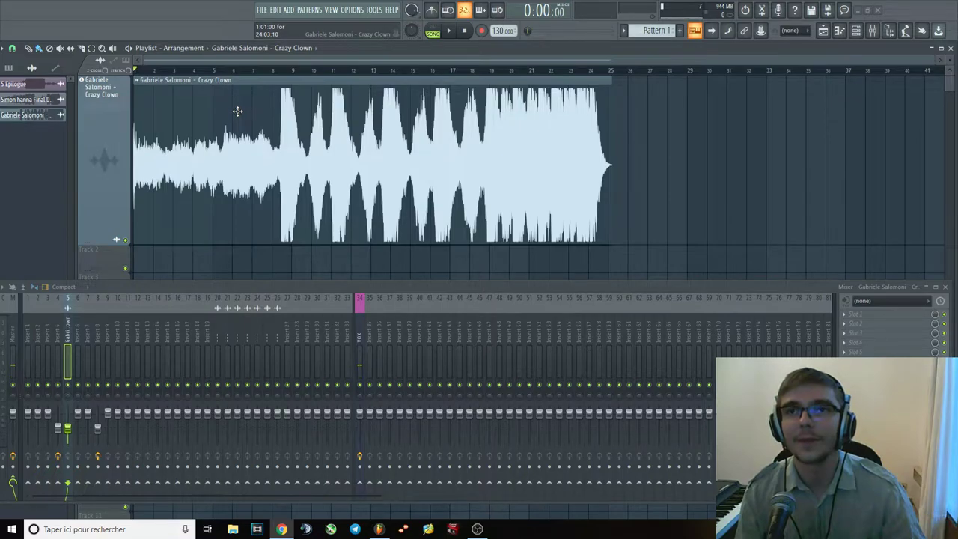
Listen to Crazy Clown from its first bar through to its ending.
key(space)
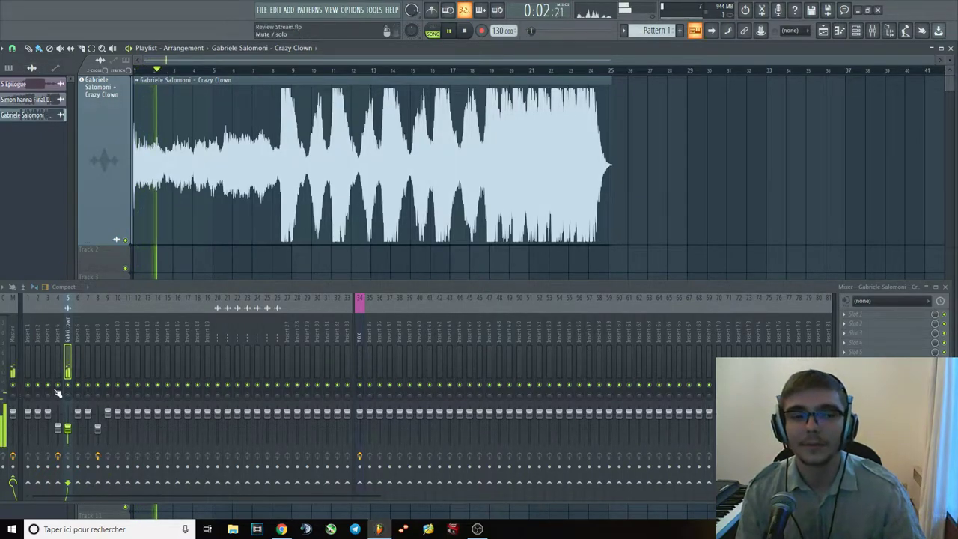
key(space)
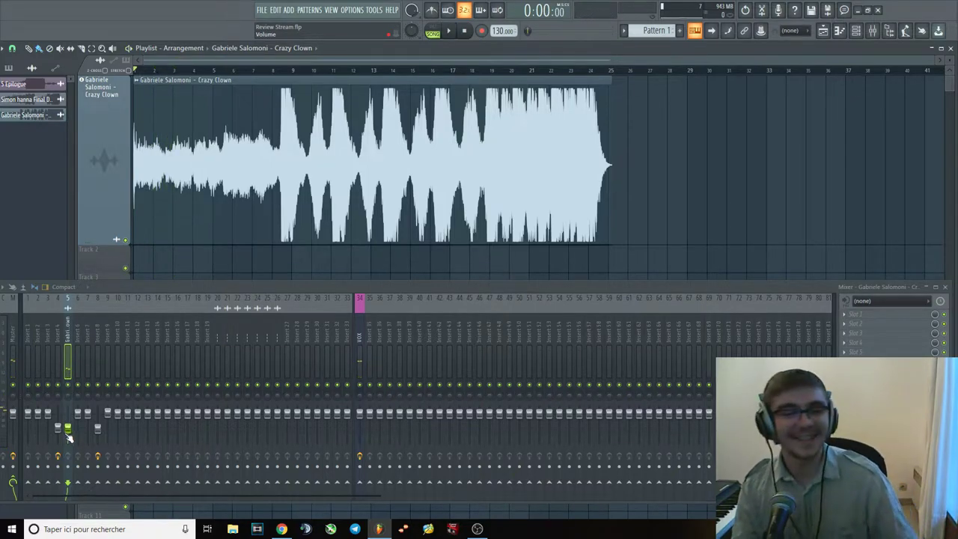
key(space)
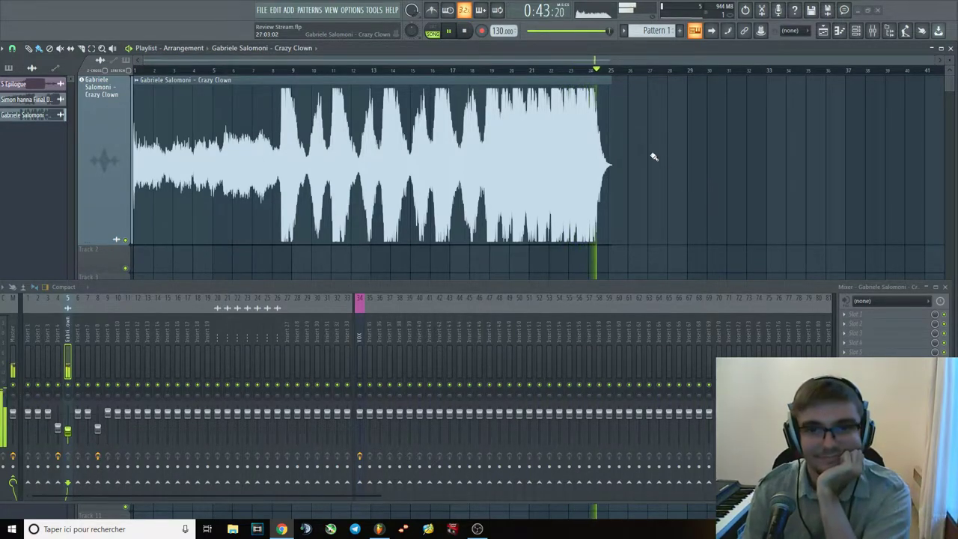
click(464, 31)
Replay the track's quiet intro from bar 1 and from about bar 3.
click(450, 32)
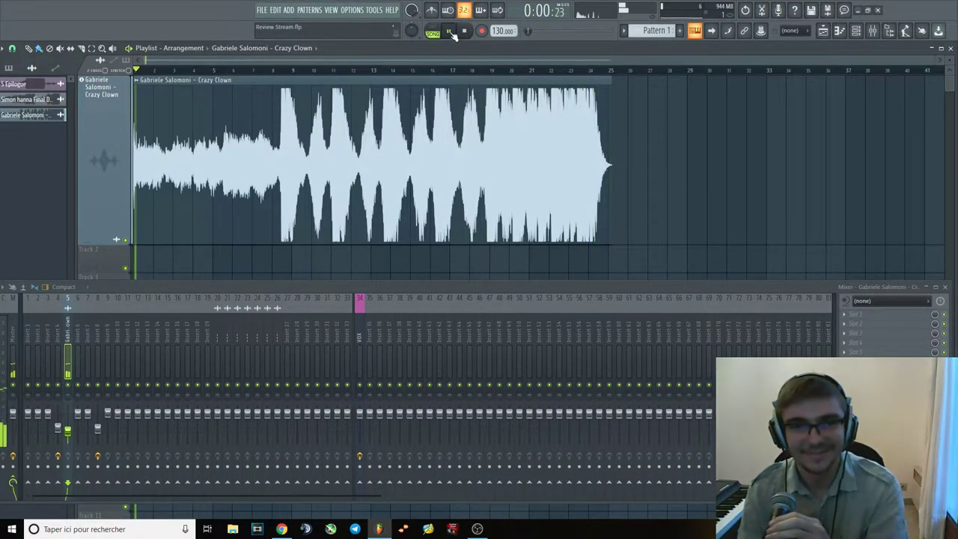
click(181, 71)
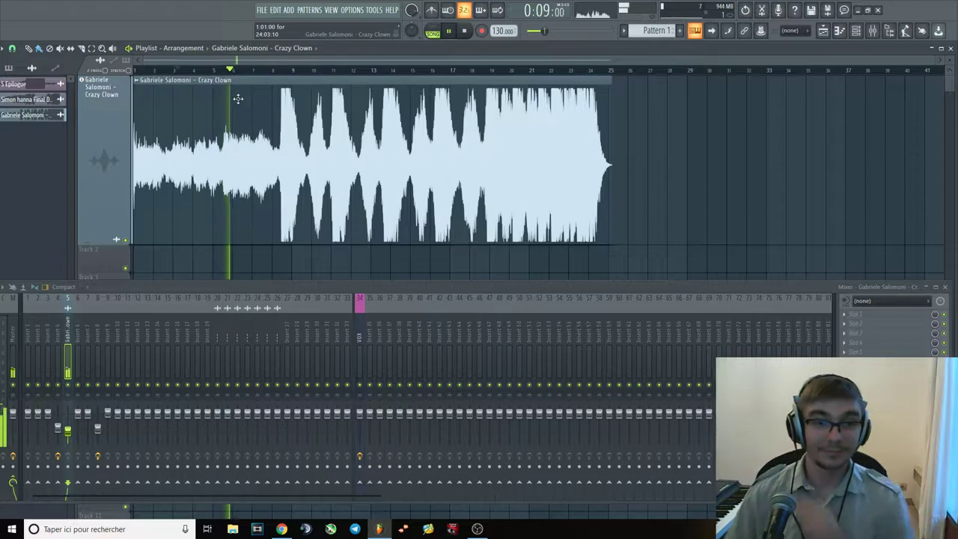
click(137, 70)
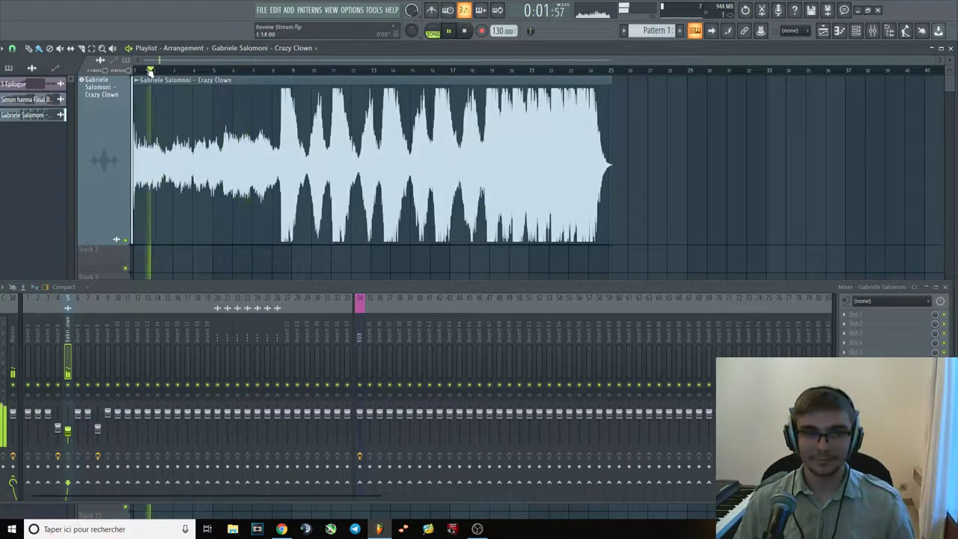
Load FabFilter Pro-Q 3 in slot 3 of mixer insert 5, arrange its window beside the clip, and play the intro through its analyzer.
click(874, 333)
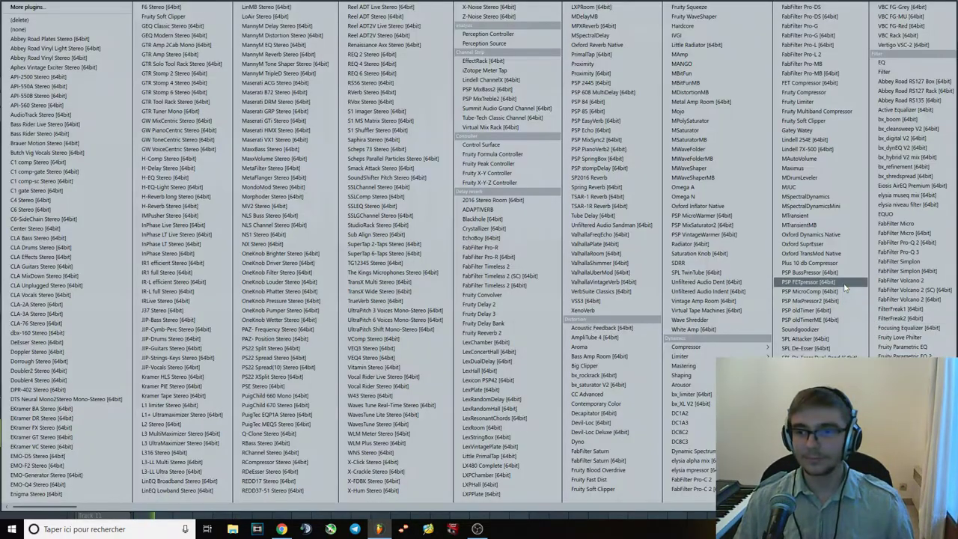
click(906, 252)
drag(433, 174, 691, 57)
drag(569, 284, 606, 418)
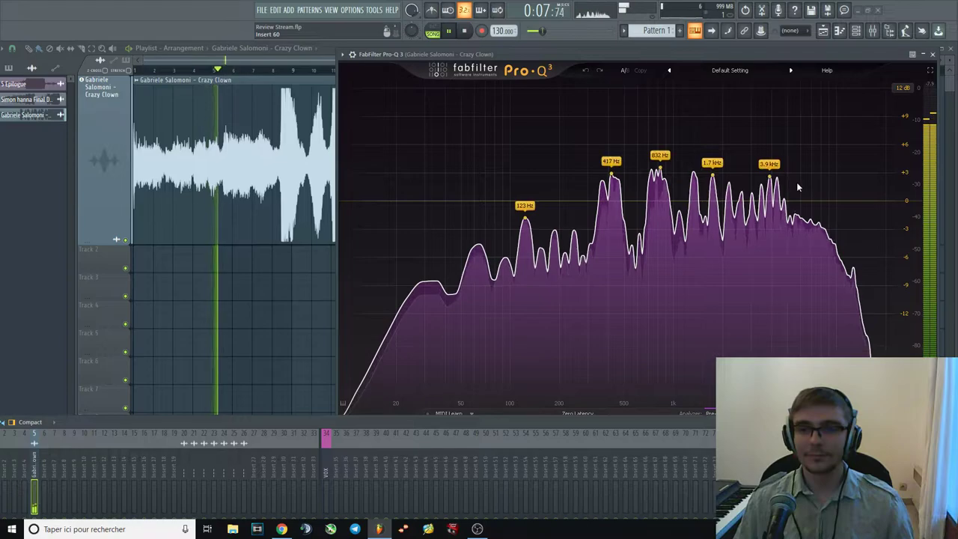
key(space)
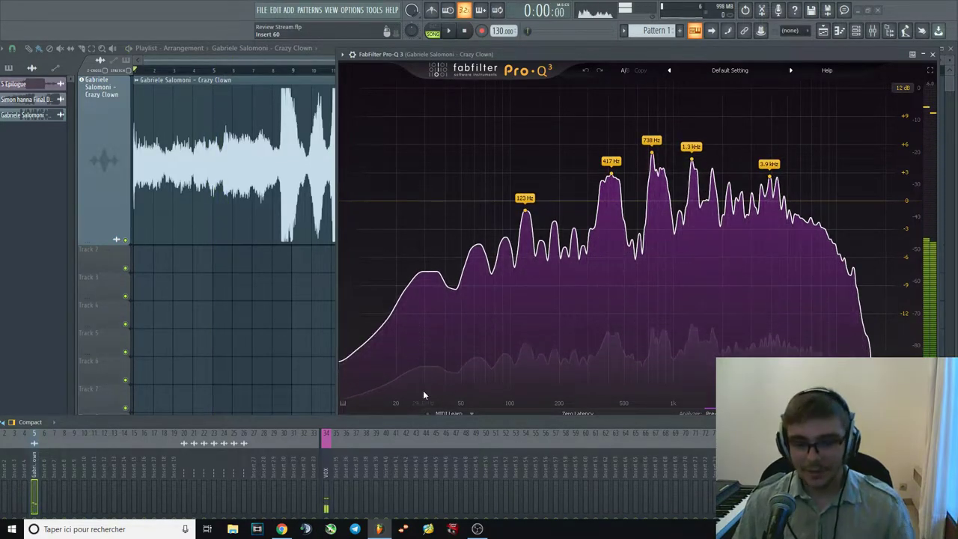
drag(475, 419, 442, 415)
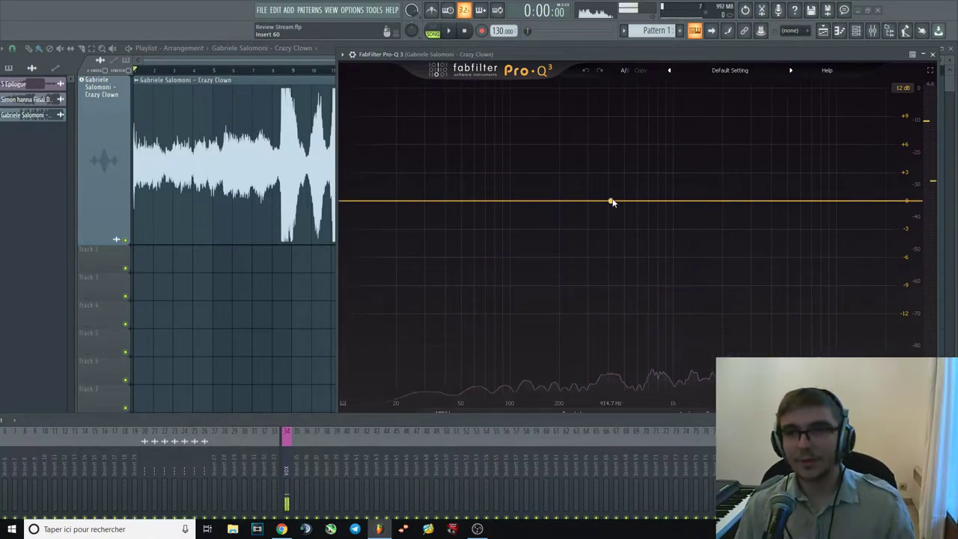
Add a gentle bell cut at about 427 Hz in Pro-Q 3 and adjust its width while the intro plays.
key(space)
drag(591, 200, 617, 222)
key(space)
key(space)
scroll(611, 213, up, 2)
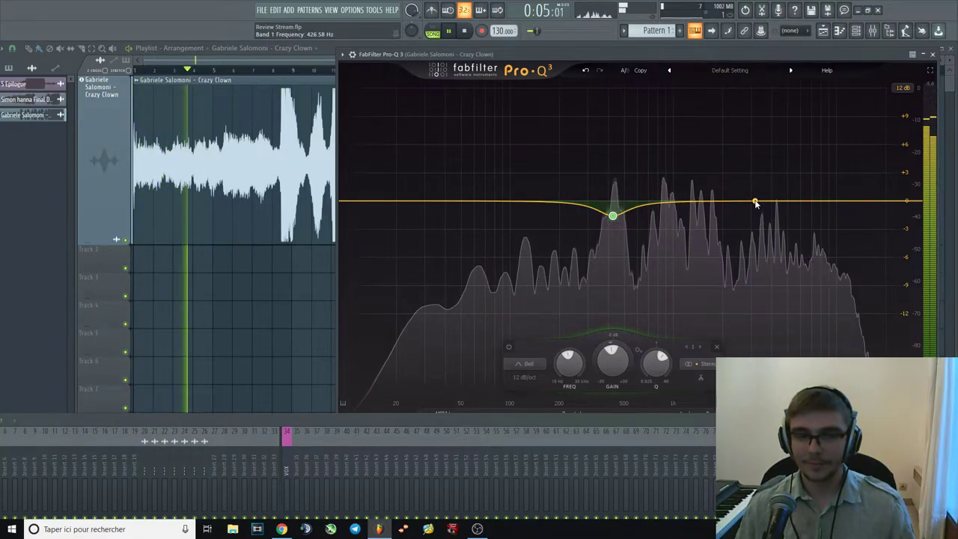
Add a second bell boosting about 3.5 dB near 3 kHz and audition it in solo during the intro.
key(space)
drag(763, 202, 750, 171)
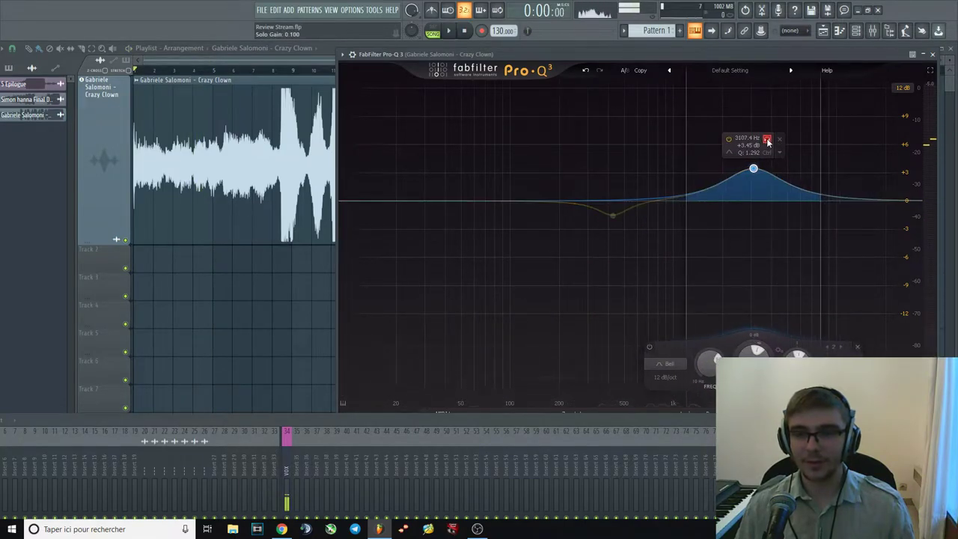
key(space)
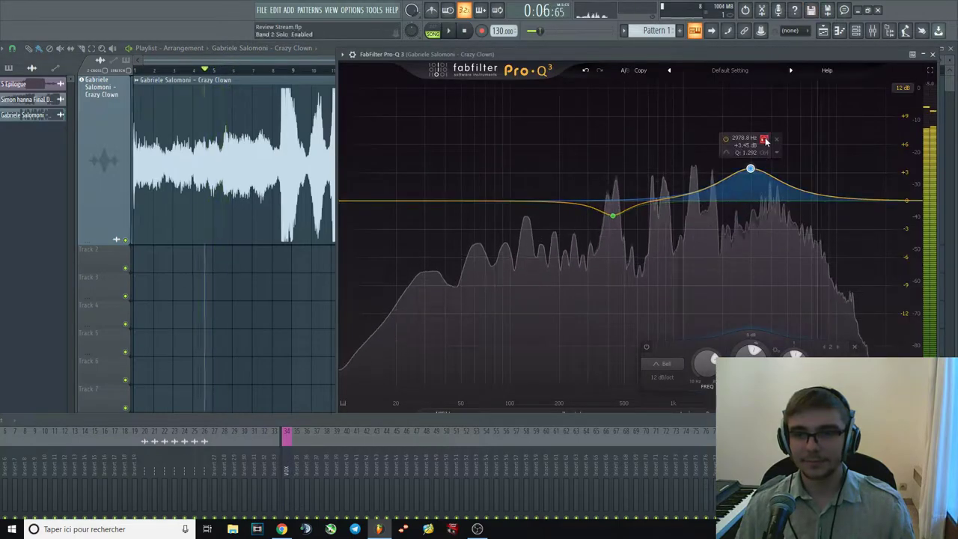
click(794, 139)
Turn the upper bell into a cut at about 4.2 kHz with Q 2.2, comparing depths down to about -0.85 dB during playback.
drag(798, 142, 775, 233)
key(space)
key(space)
scroll(773, 231, up, 3)
key(space)
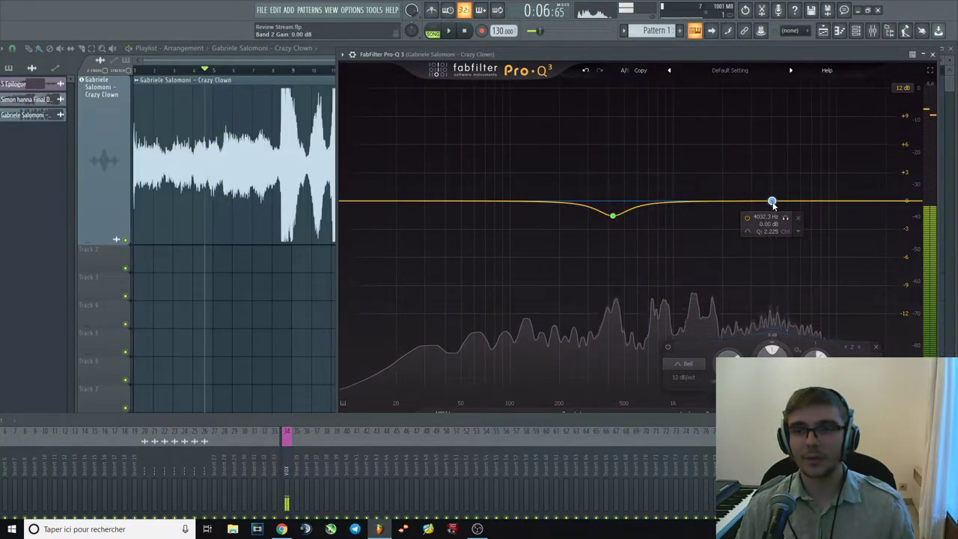
key(space)
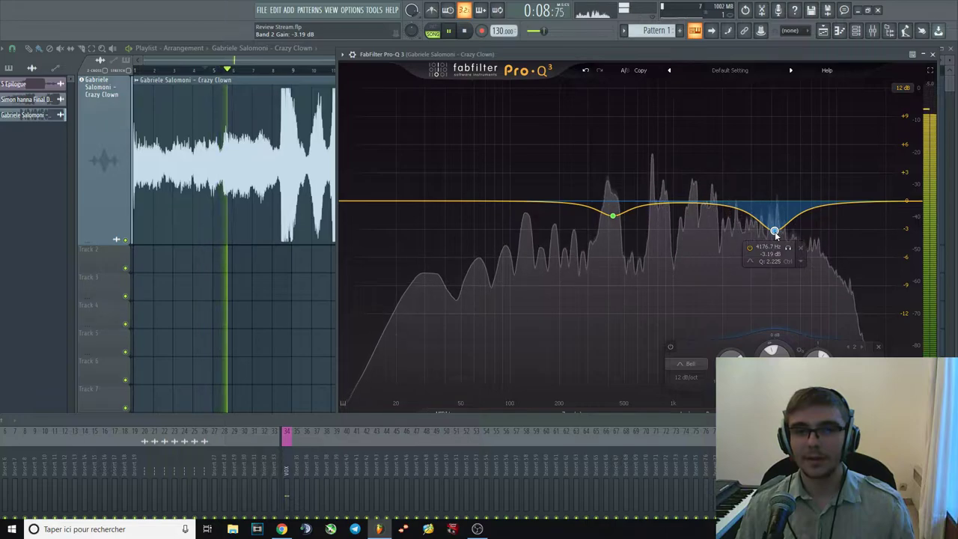
mouse_move(774, 232)
mouse_down()
mouse_move(775, 202)
mouse_move(774, 213)
mouse_up()
key(space)
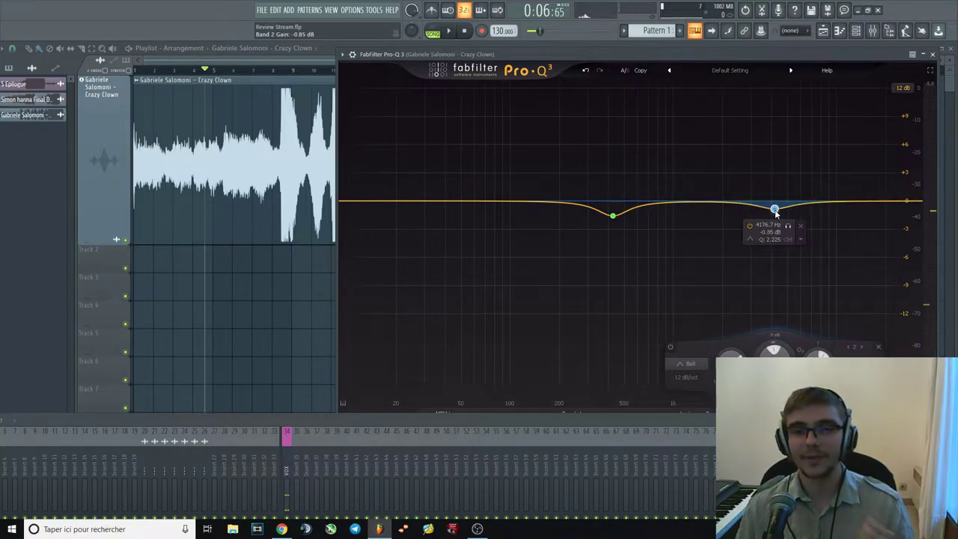
Delete both bell bands from the EQ curve.
right_click(774, 213)
click(791, 299)
right_click(612, 215)
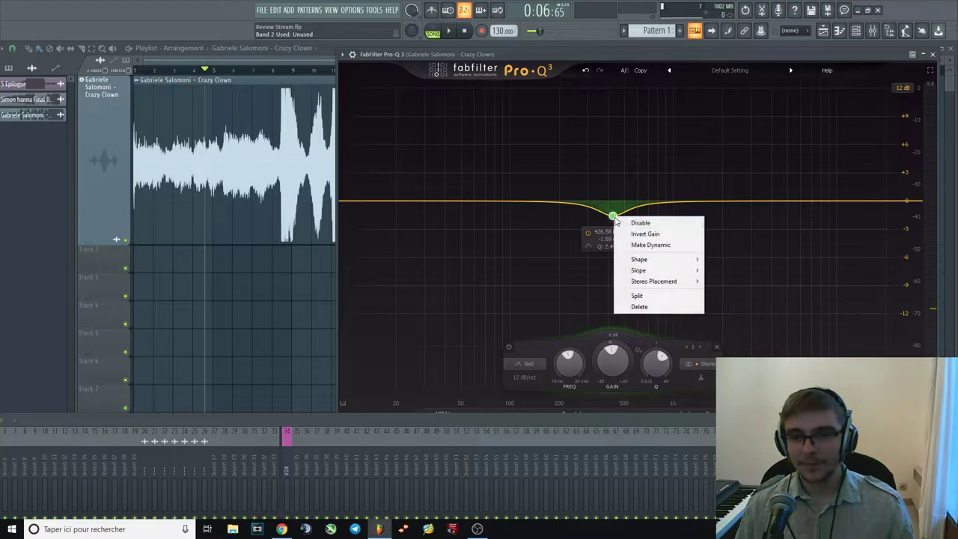
click(639, 306)
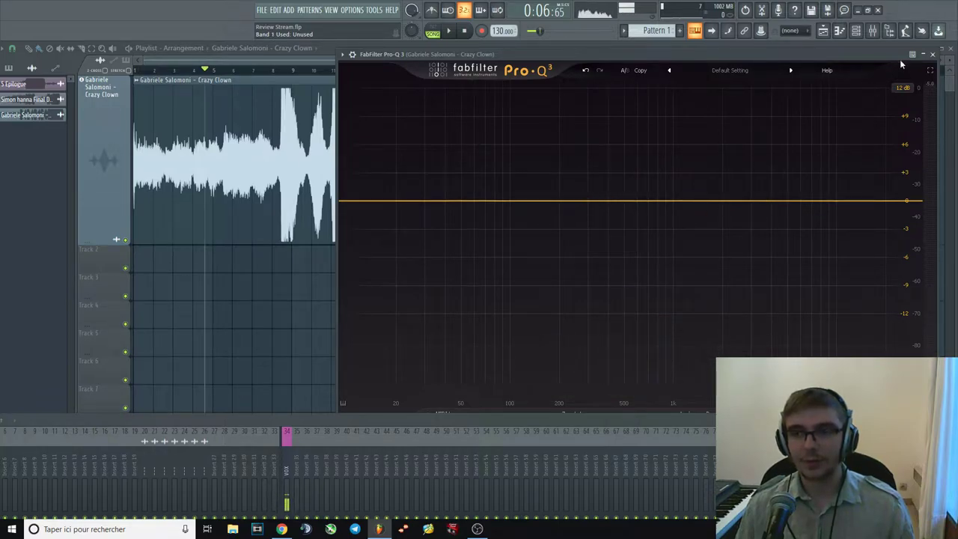
Close the EQ and replay the transition into the first loud section around bars 7 and 8.
click(934, 57)
key(space)
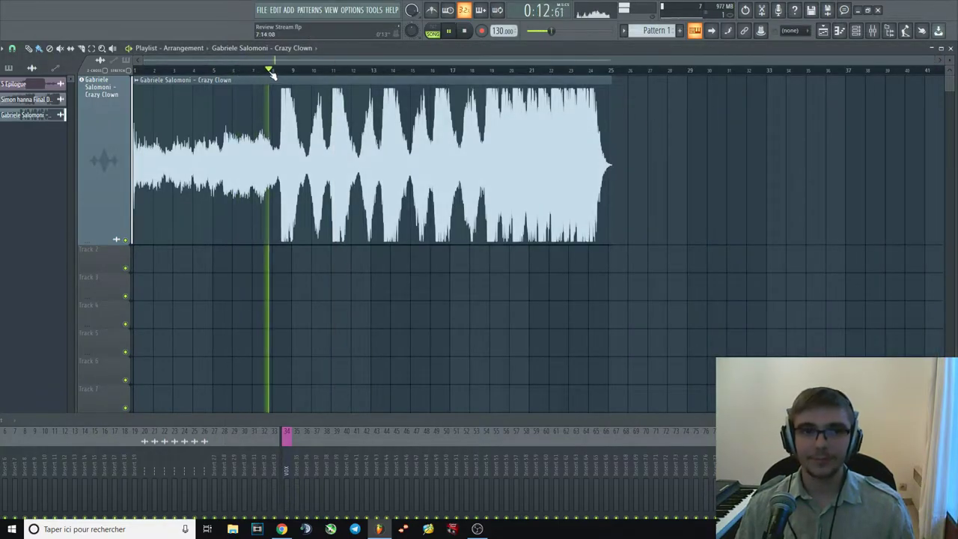
key(space)
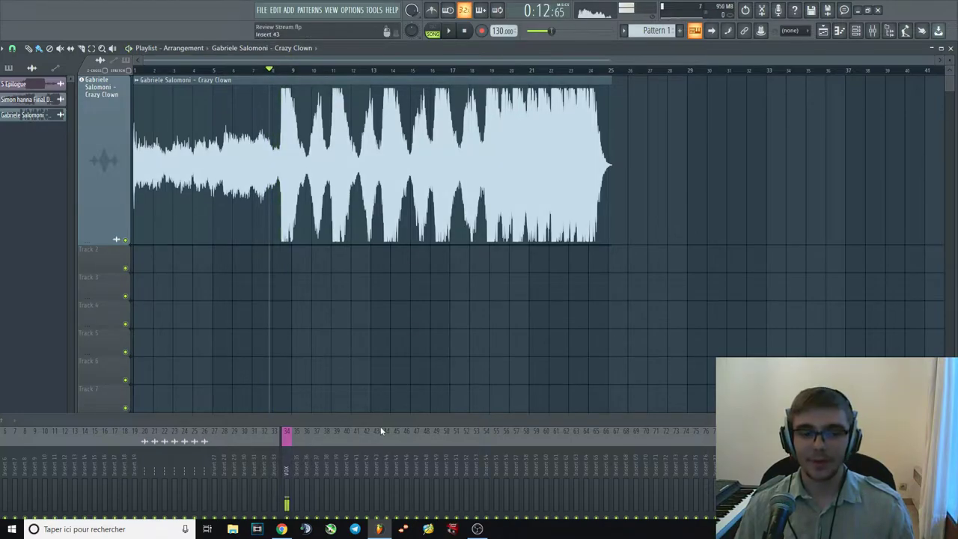
drag(385, 419, 391, 286)
key(space)
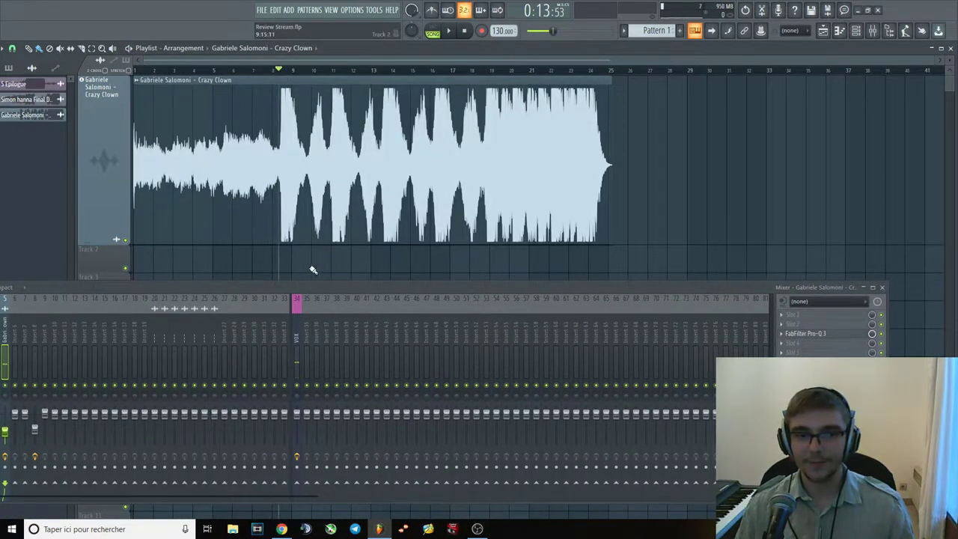
Reopen Pro-Q 3 on insert 5, move the mixer clear of it, and play the first loud section through the analyzer.
drag(321, 291, 344, 288)
key(space)
click(859, 332)
drag(631, 288, 656, 356)
key(space)
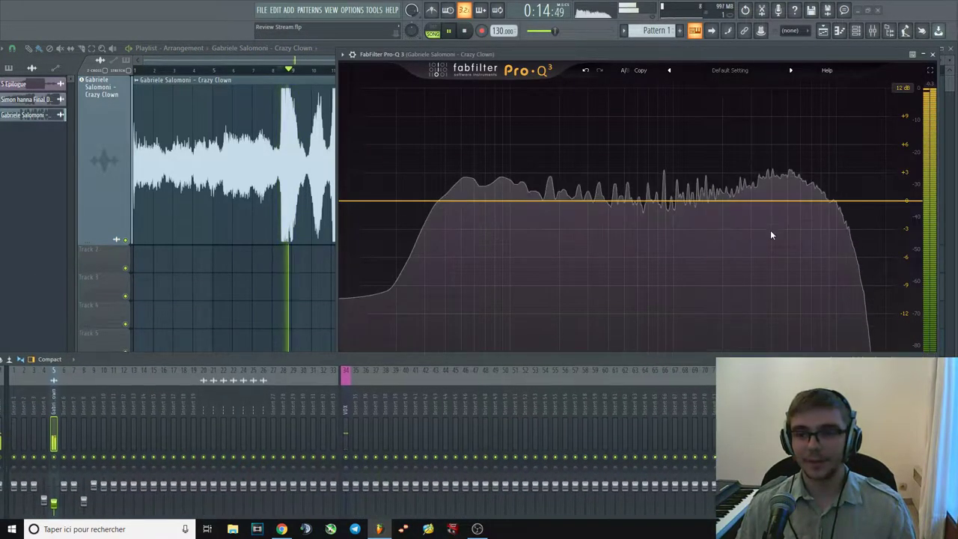
key(space)
Add a bell cut of about 3 dB at about 5.7 kHz and replay the loud section to hear it.
double_click(793, 201)
drag(796, 201, 796, 232)
key(space)
key(space)
key(space)
key(space)
Replace a trial high-cut band near 17.8 kHz with a high shelf boosting about 5.6 dB at about 18 kHz, and play it.
double_click(877, 157)
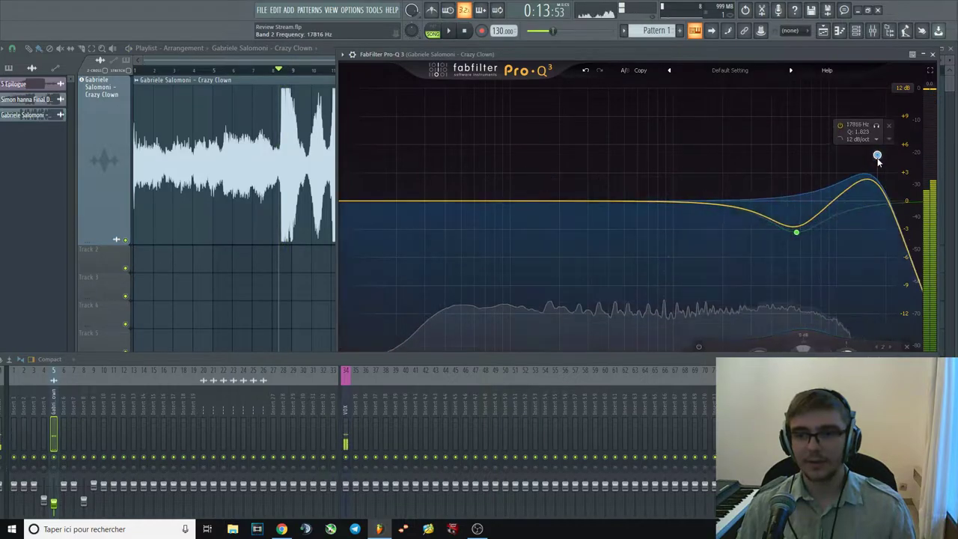
right_click(877, 158)
click(883, 244)
mouse_move(877, 200)
mouse_down()
mouse_move(879, 146)
mouse_move(880, 187)
mouse_up()
key(space)
scroll(877, 162, up, 5)
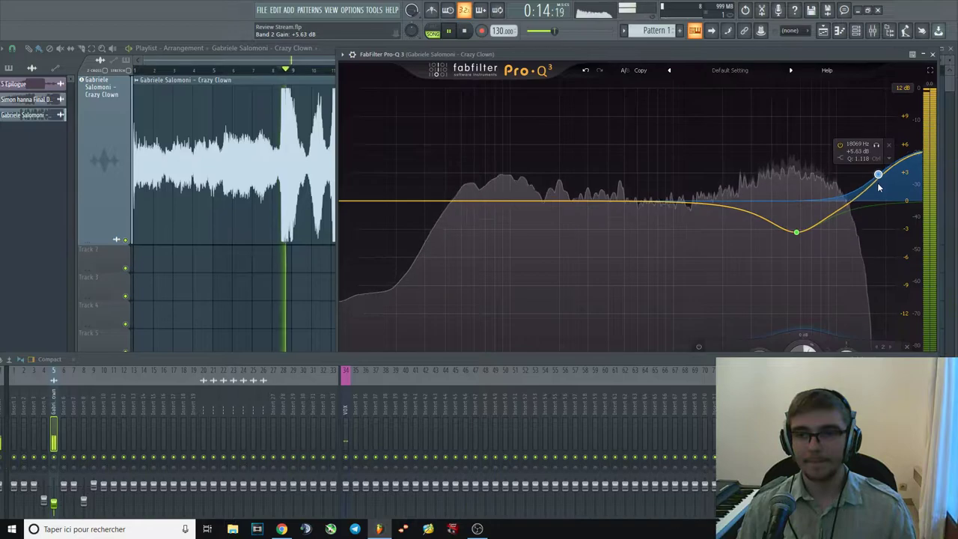
Return the 5.7 kHz bell to 0 dB, stop playback, and delete the high shelf.
drag(796, 232, 796, 202)
key(space)
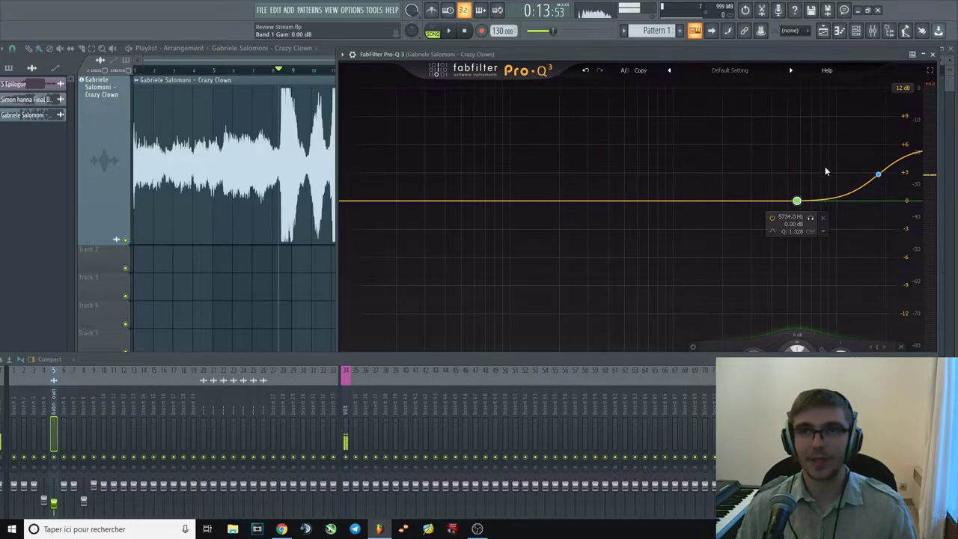
right_click(868, 178)
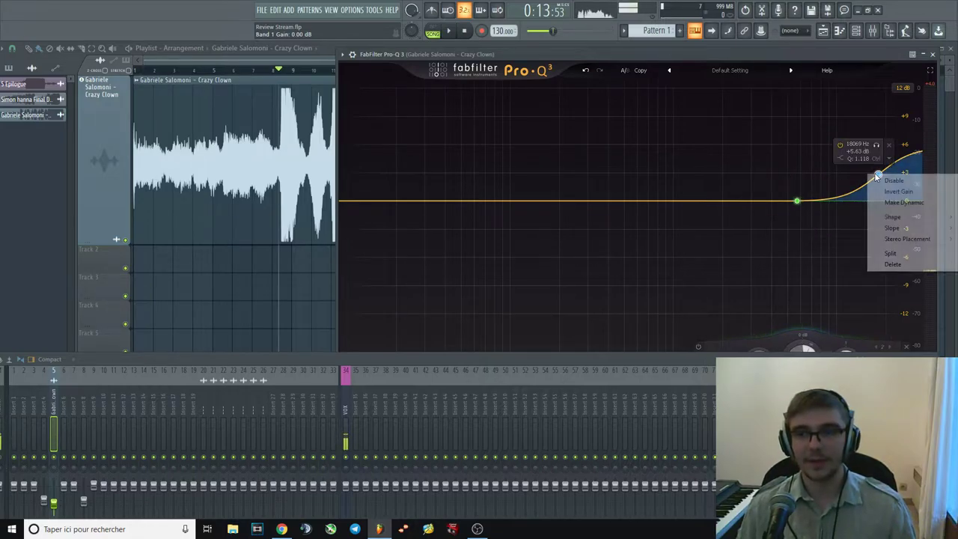
click(890, 262)
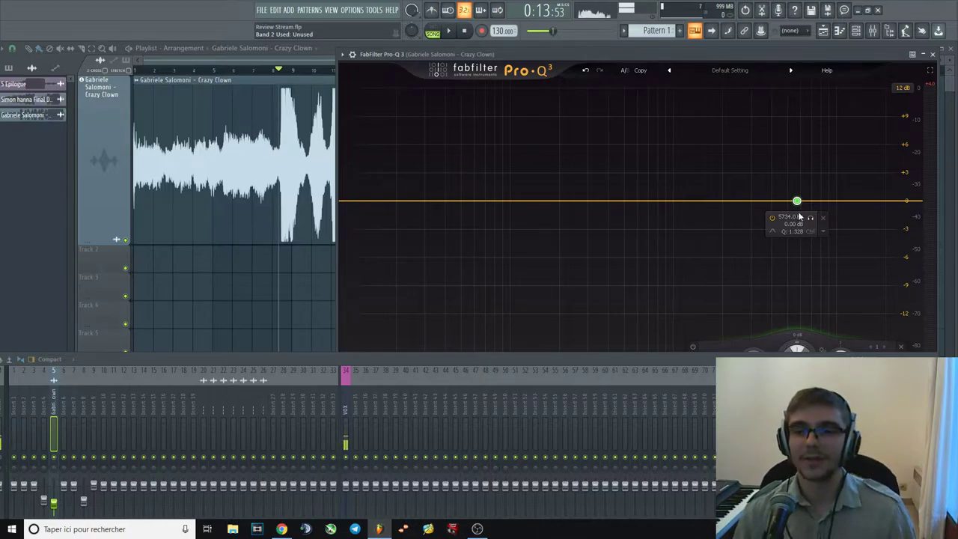
Shift the remaining bell to about 6.7 kHz and audition gain changes over the loud section, ending near 0 dB.
mouse_move(796, 206)
mouse_down()
mouse_move(804, 233)
mouse_move(808, 202)
mouse_move(808, 233)
mouse_move(808, 117)
mouse_move(808, 233)
mouse_move(808, 204)
mouse_up()
key(space)
key(space)
key(space)
key(space)
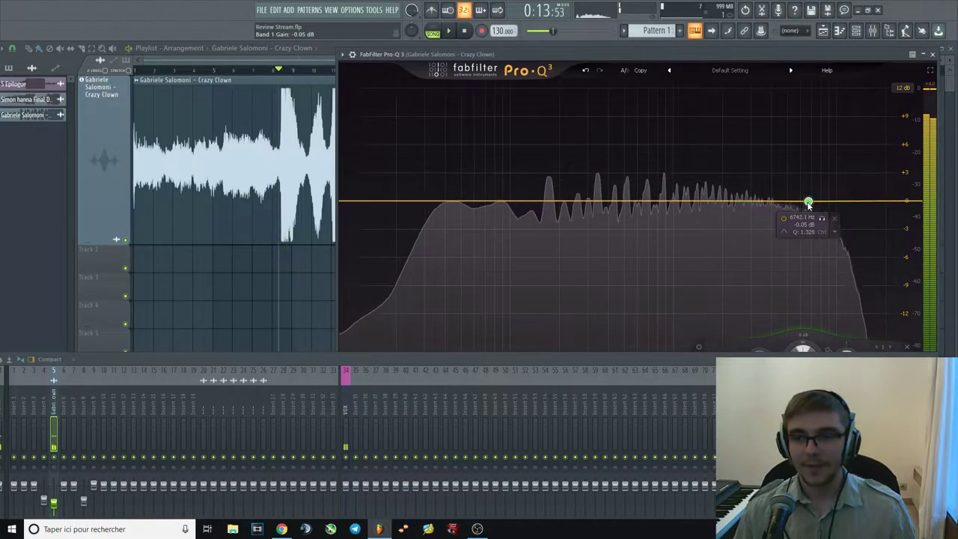
Delete the 6.7 kHz bell and close the EQ.
right_click(808, 202)
click(853, 292)
key(Escape)
Replay the loud section from about bars 8, 10, 11 and 13, viewing the last passage in Pro-Q 3's spectrum.
key(space)
key(space)
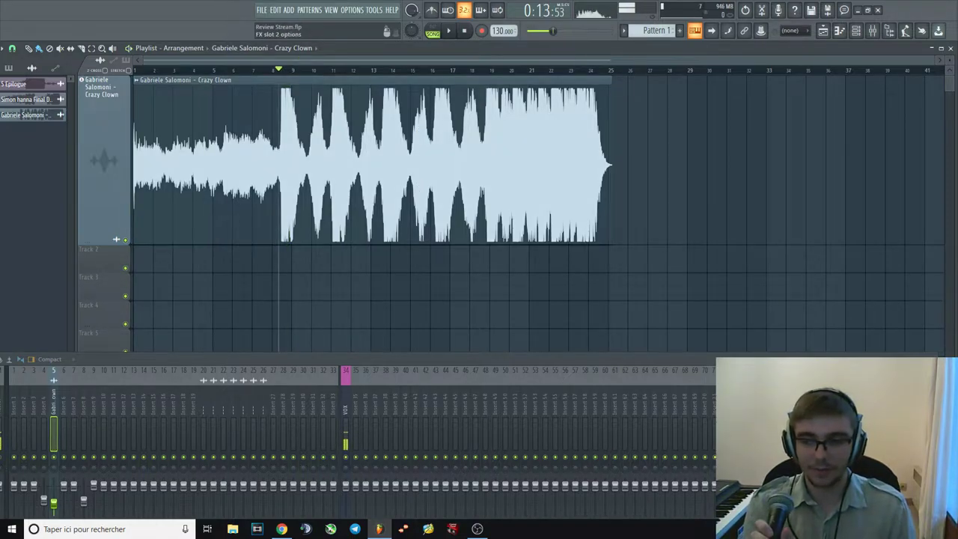
key(space)
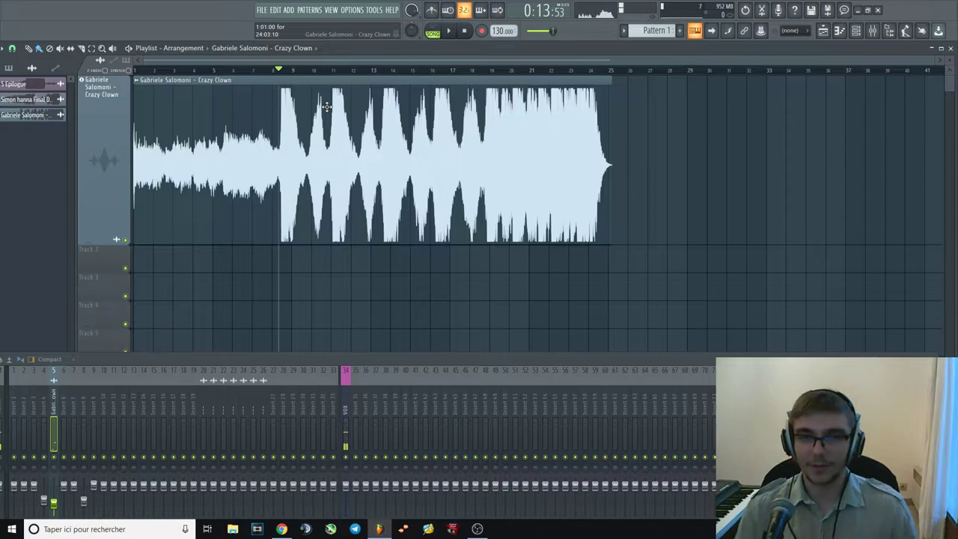
key(space)
click(310, 70)
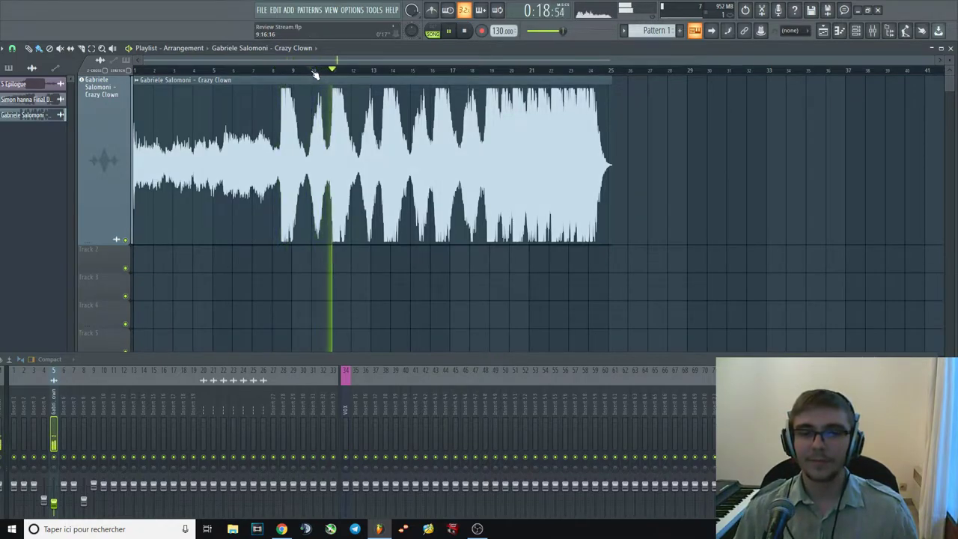
click(334, 71)
click(334, 71)
click(368, 71)
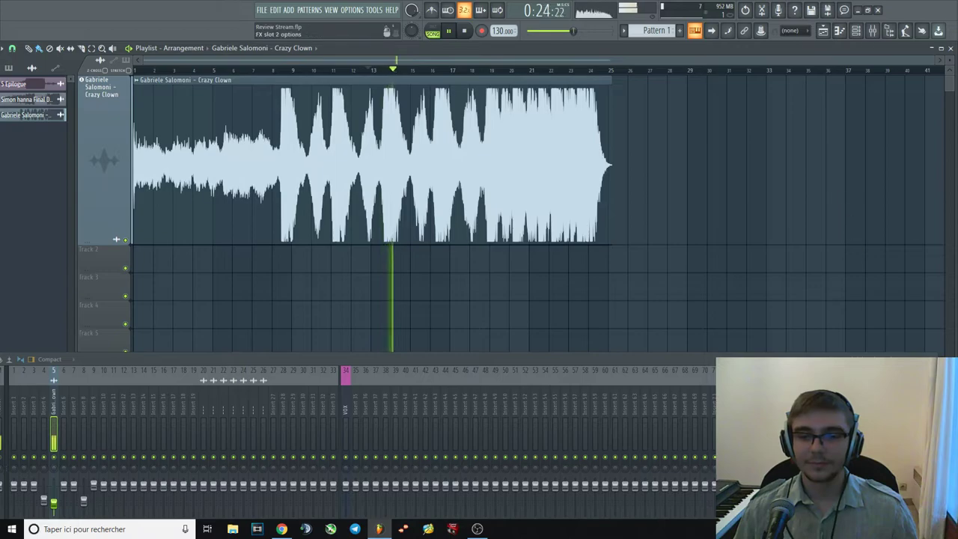
click(890, 419)
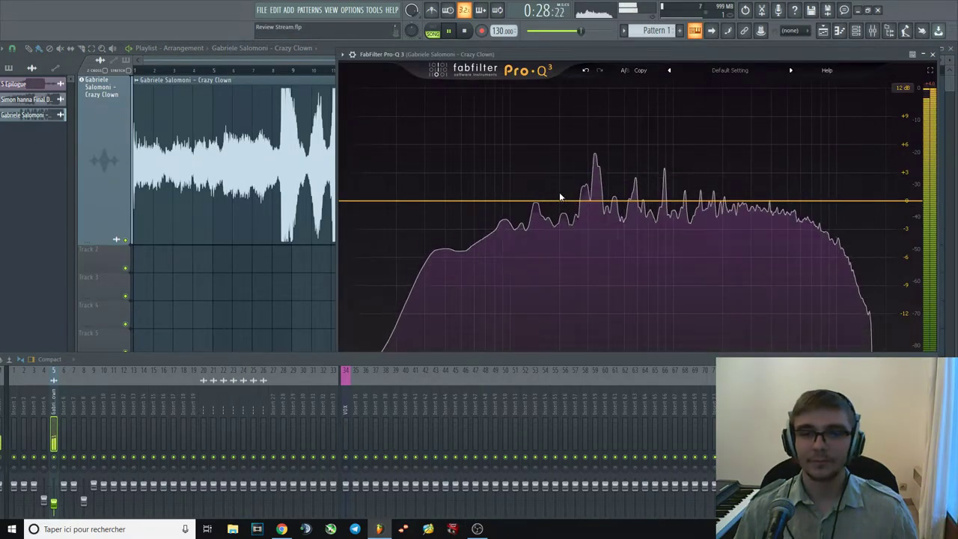
key(space)
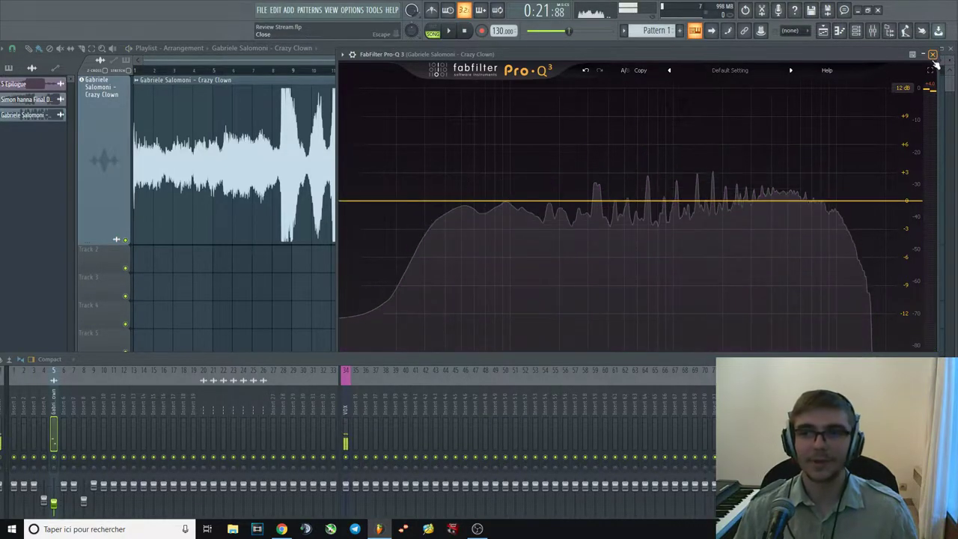
Close the EQ and listen to the rest of the track from about bar 15.
key(Escape)
click(412, 70)
key(space)
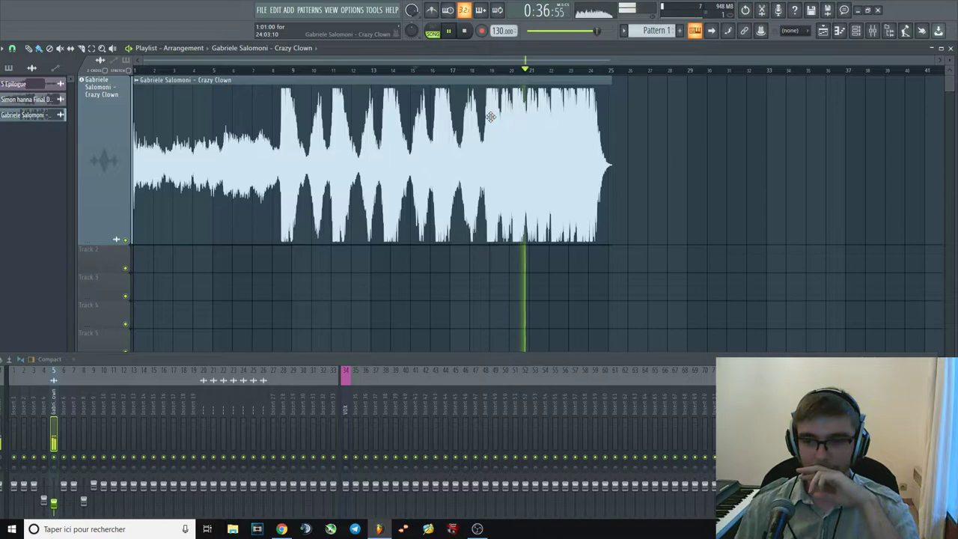
Replay the final loud section of Crazy Clown from about bars 21 and 23.
key(space)
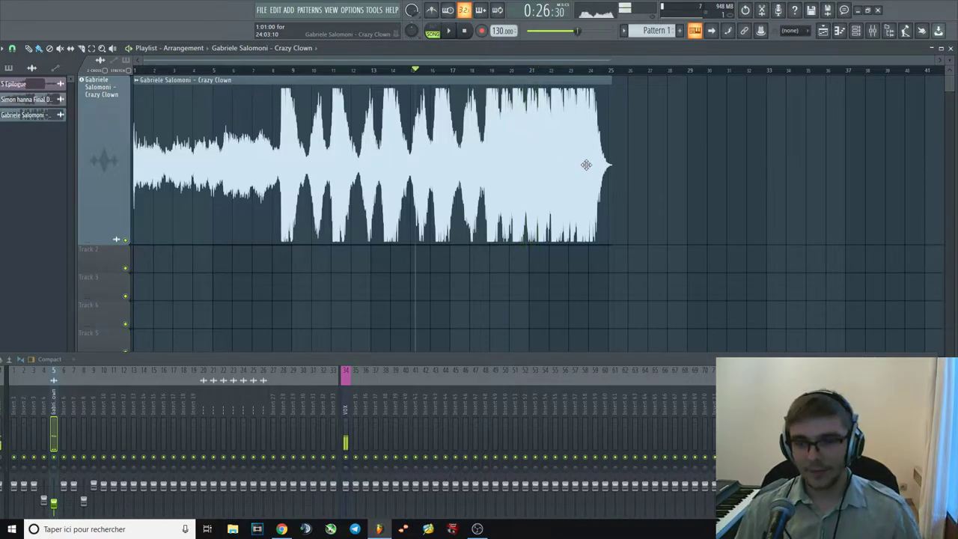
click(505, 72)
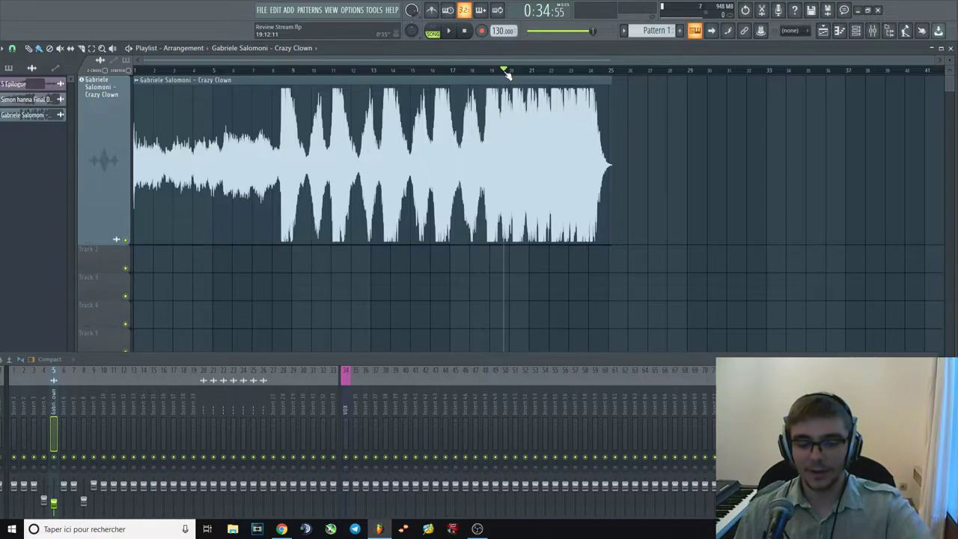
click(528, 72)
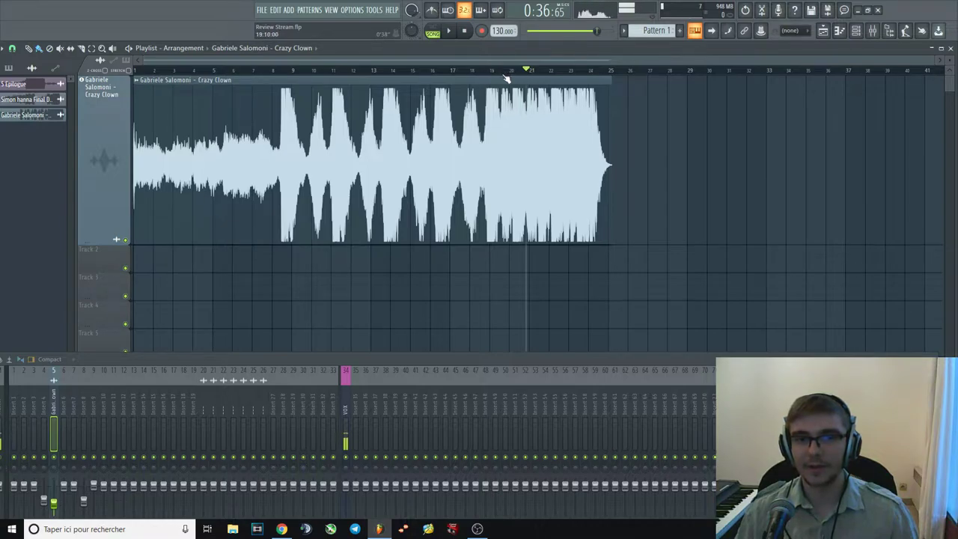
key(space)
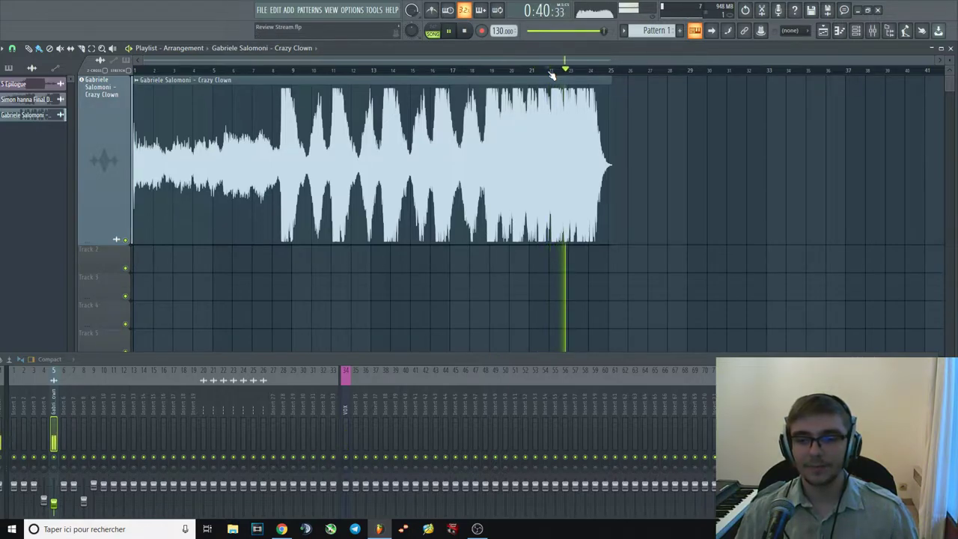
key(space)
key(space)
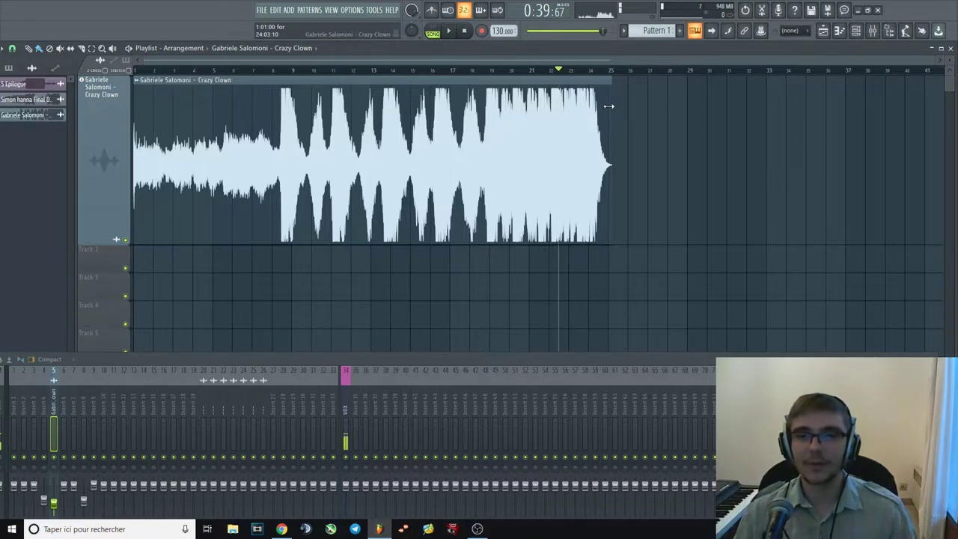
click(578, 70)
key(space)
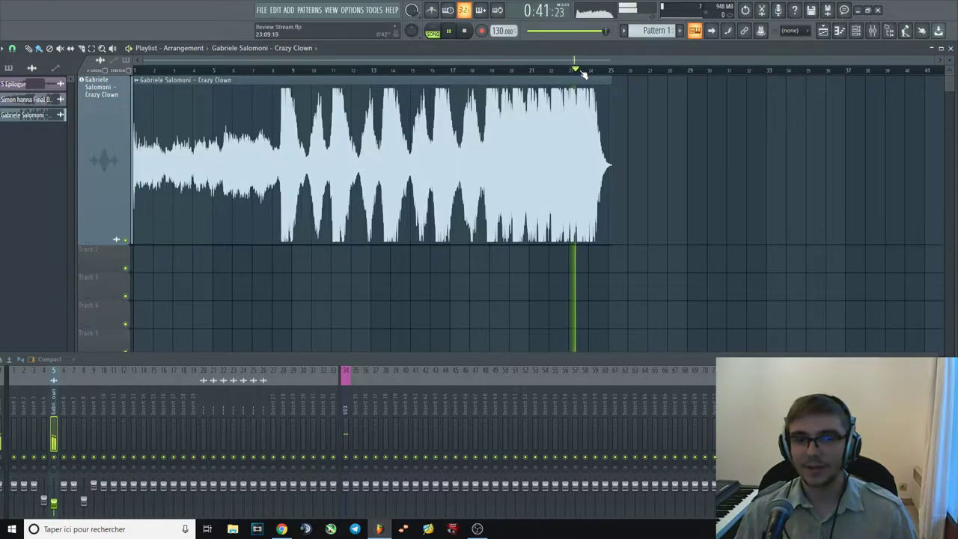
key(space)
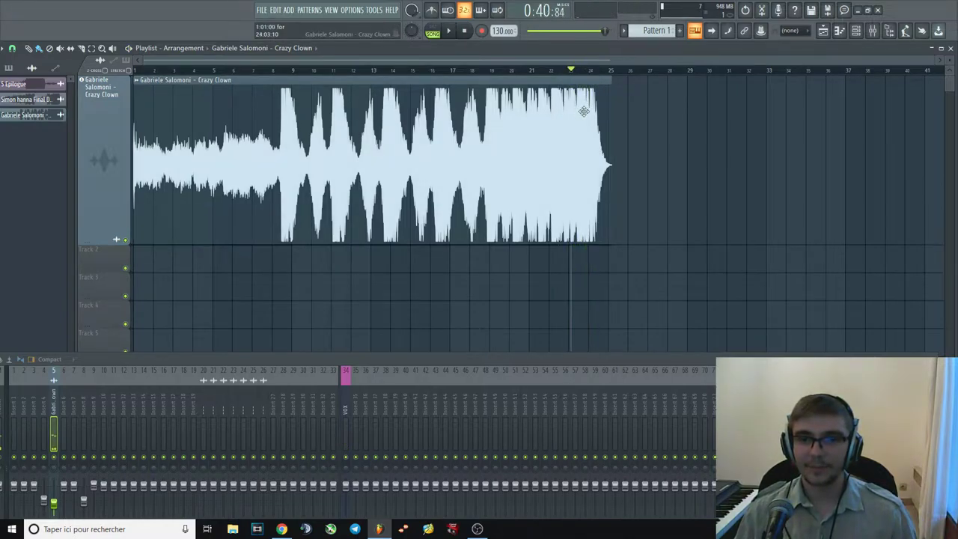
Replace the Crazy Clown clip on the first playlist track with the Our Proud Dynasty audio file, starting at bar 1.
right_click(452, 175)
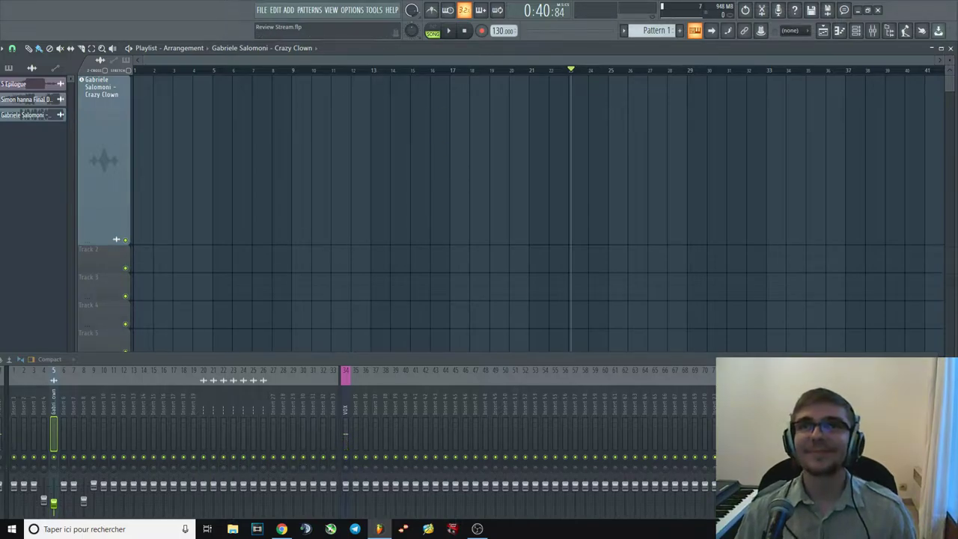
key(alt+Tab)
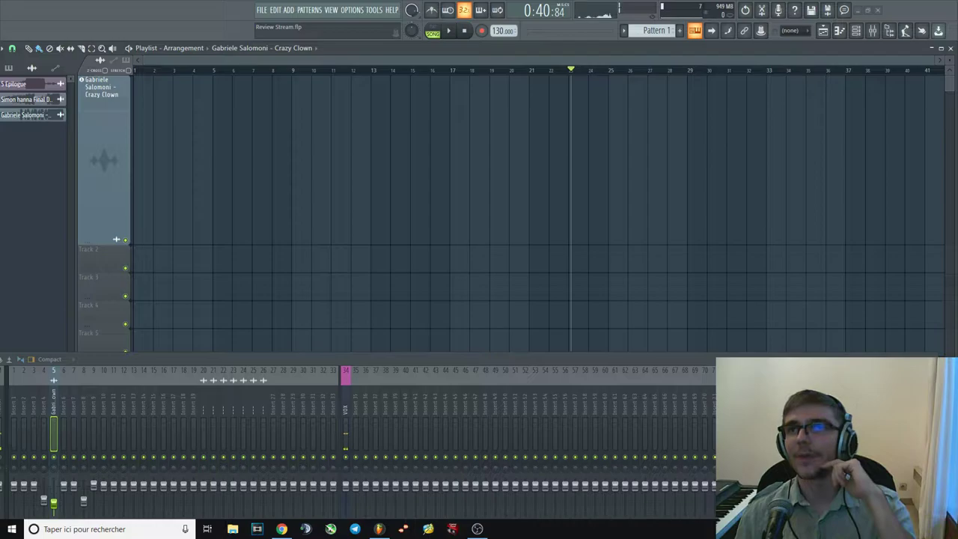
drag(285, 167, 331, 177)
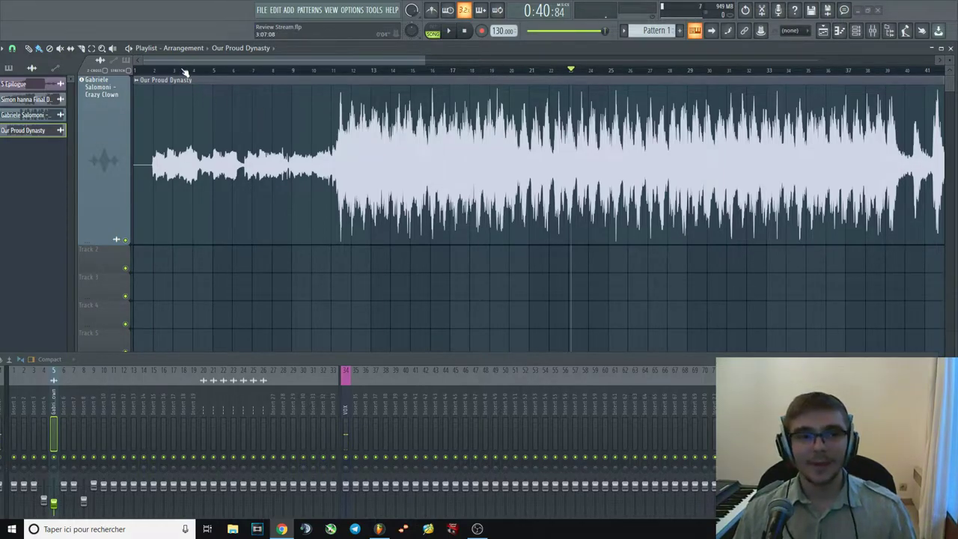
Listen to Our Proud Dynasty from its beginning and place the mixer window below the waveform.
scroll(277, 240, down, 3)
key(space)
double_click(192, 357)
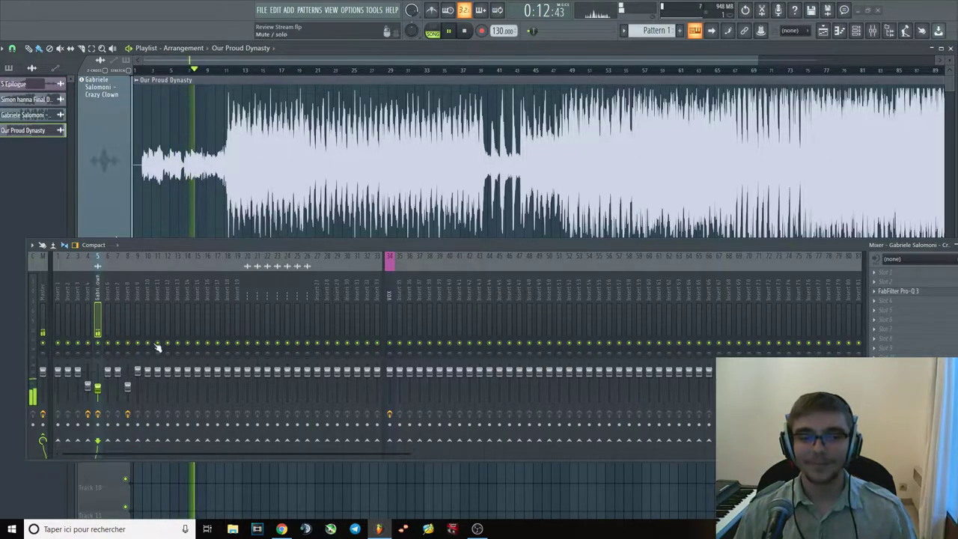
drag(245, 246, 225, 258)
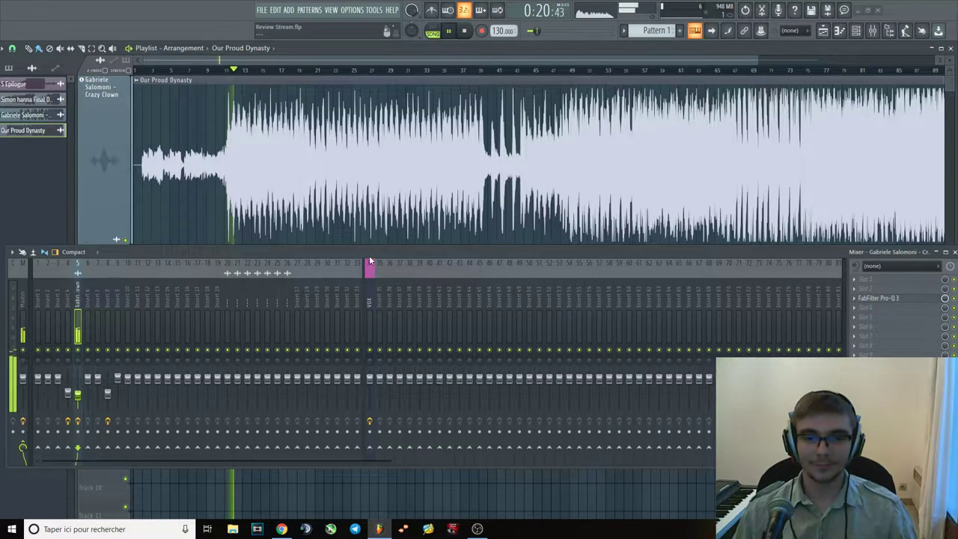
drag(394, 259, 392, 265)
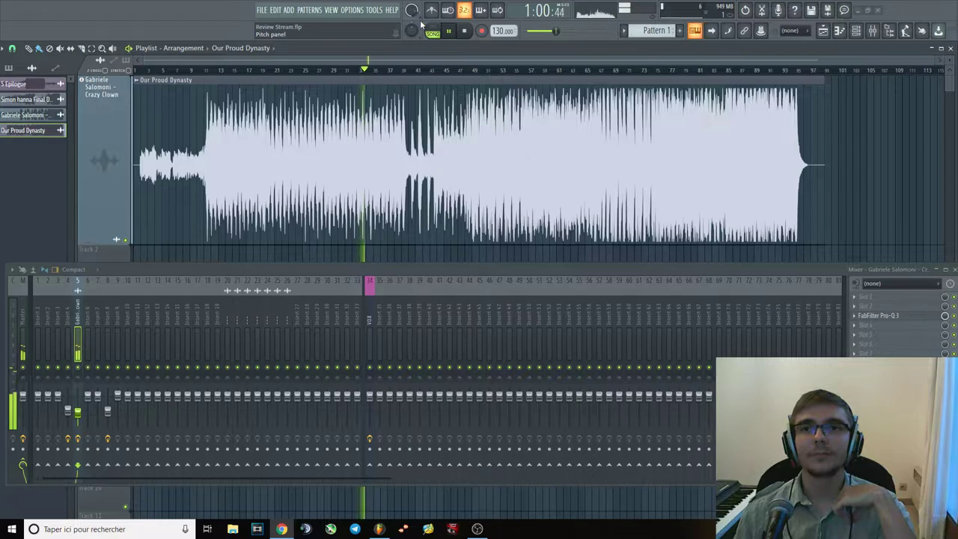
Audition the louder second half of Our Proud Dynasty from several points between about bars 60 and 86.
drag(401, 66, 668, 75)
click(668, 74)
click(733, 70)
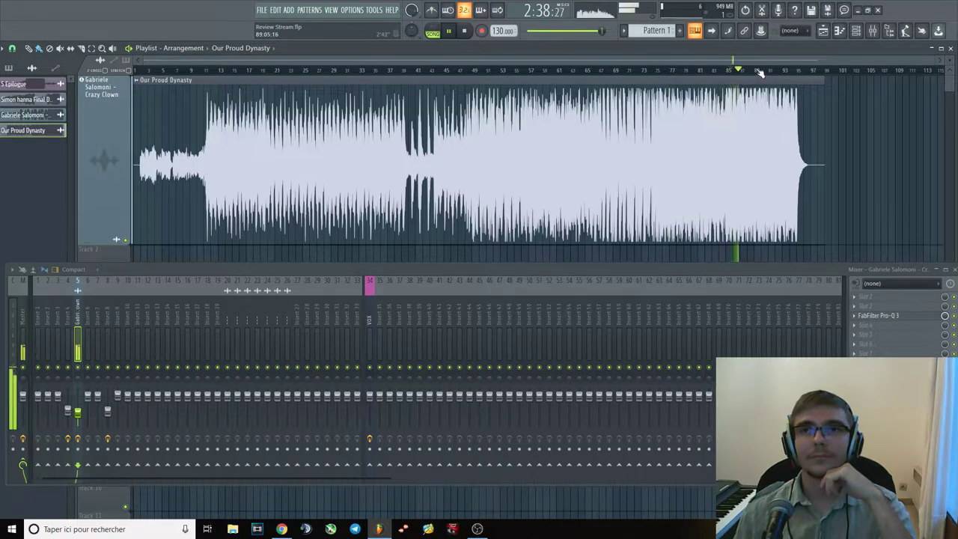
click(604, 70)
click(555, 71)
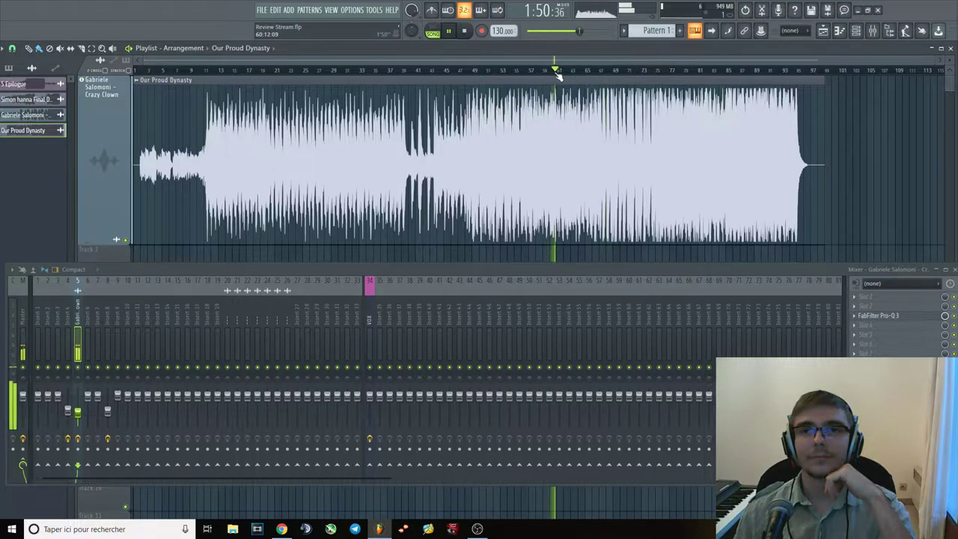
click(612, 71)
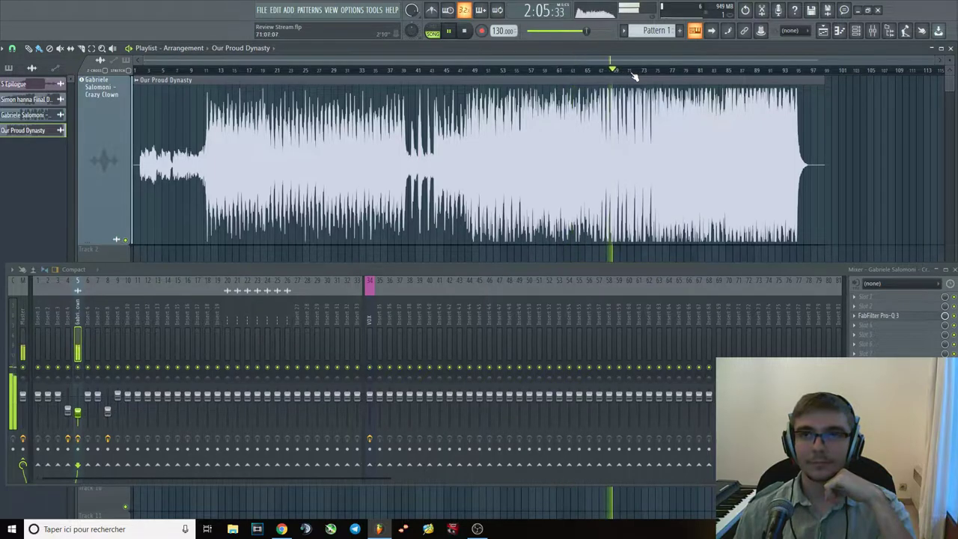
click(661, 71)
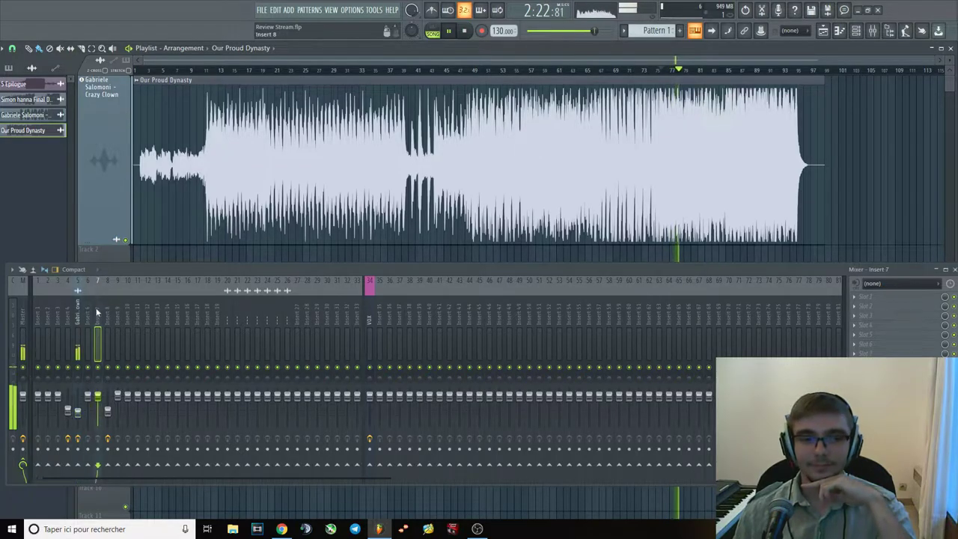
Load Tonal Balance Control on mixer track 5 and check the playing track against the Bass Heavy target in Fine view.
click(868, 324)
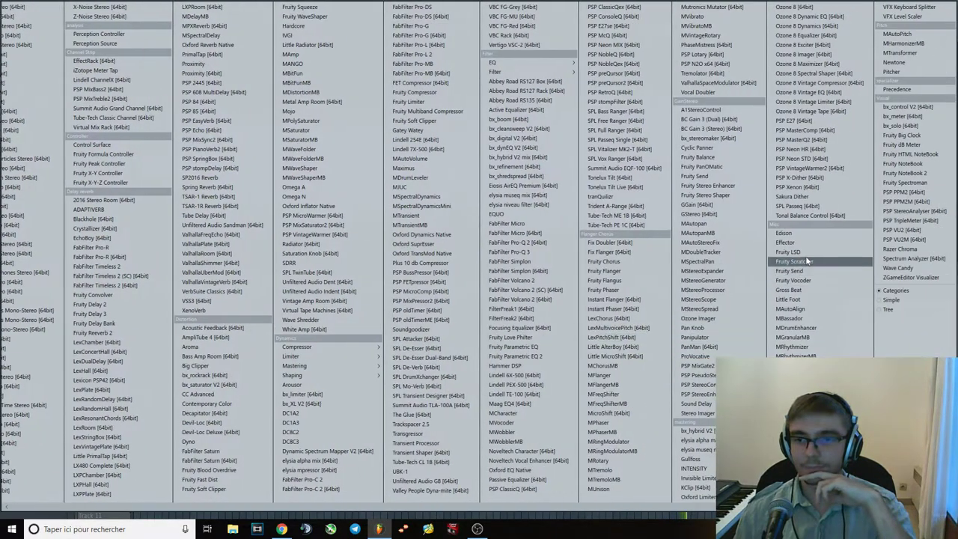
click(819, 216)
click(397, 92)
click(396, 104)
click(492, 91)
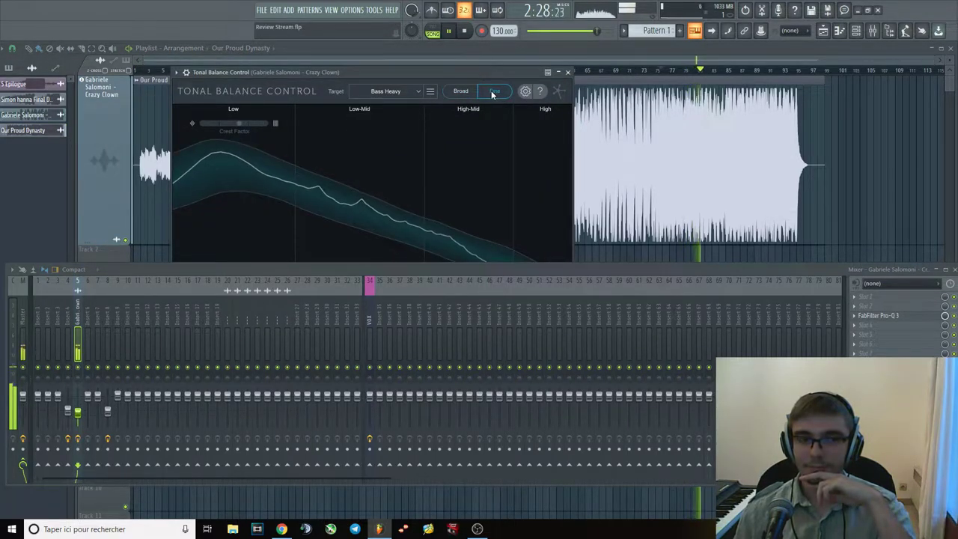
drag(497, 269, 502, 342)
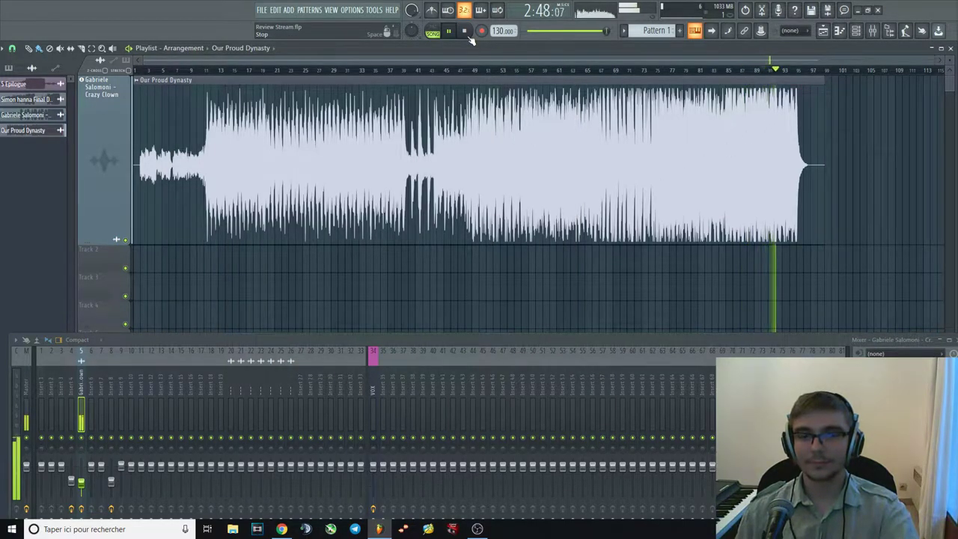
click(470, 36)
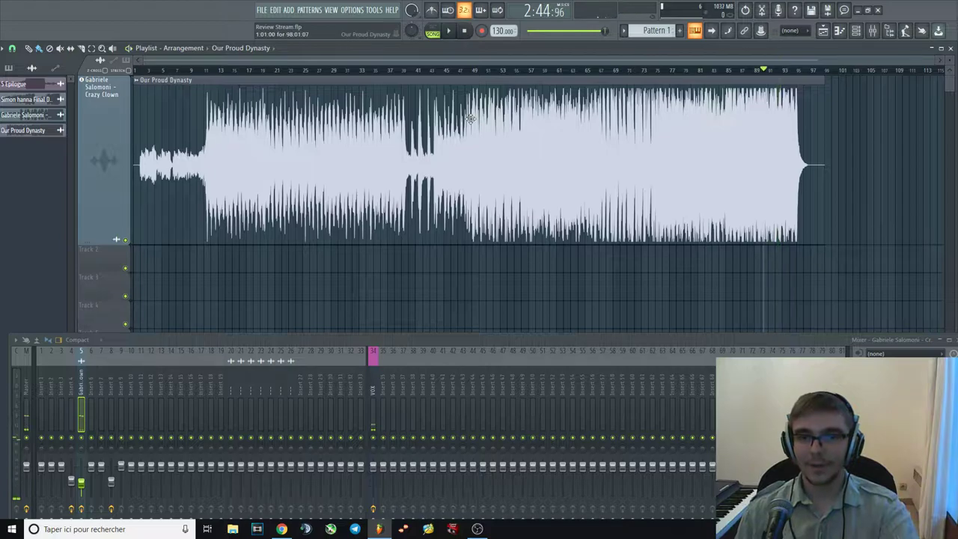
Replay short passages of the quiet intro of Our Proud Dynasty from about bar 2.
click(145, 70)
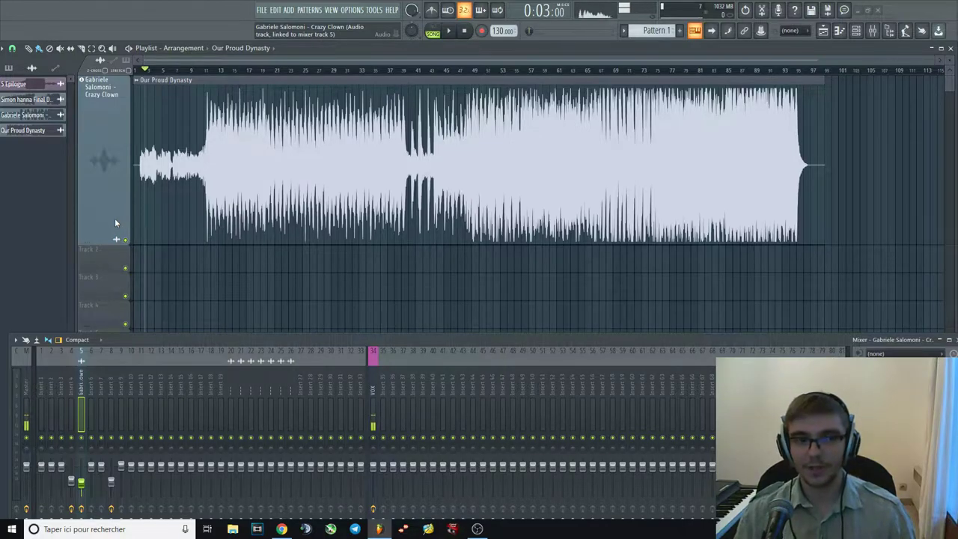
key(space)
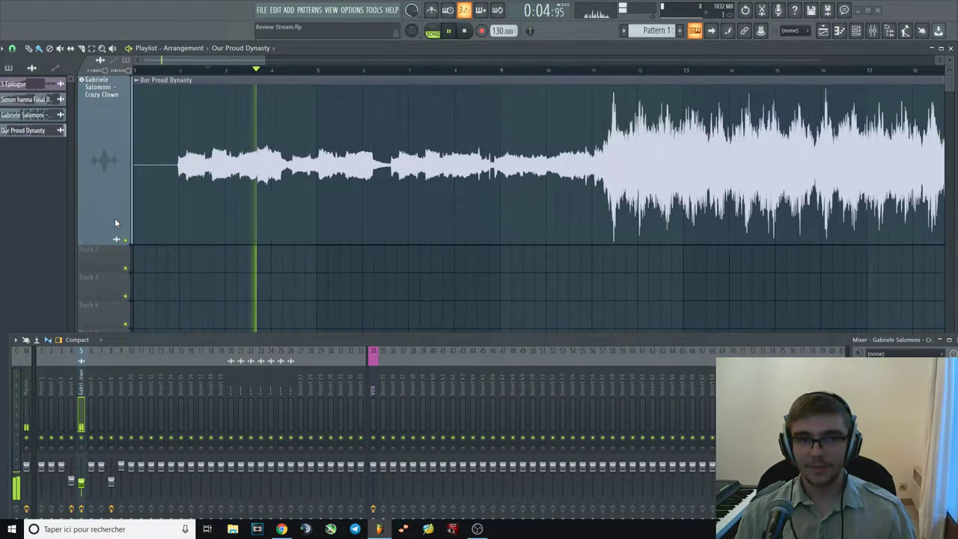
key(space)
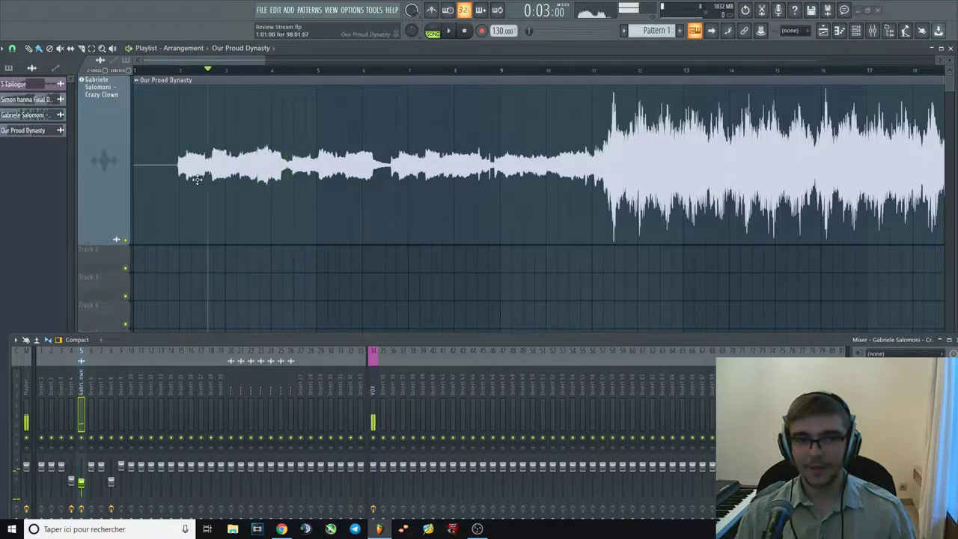
scroll(235, 177, up, 3)
click(172, 70)
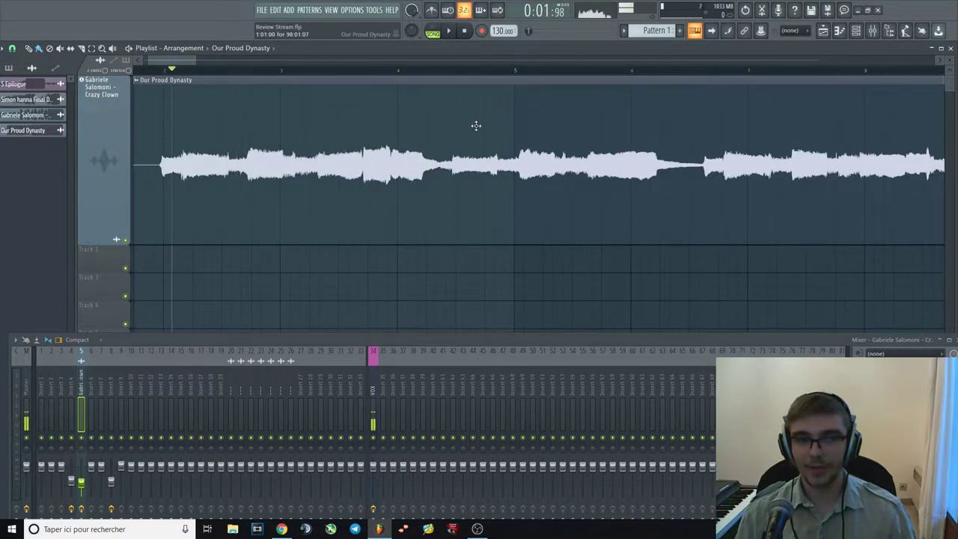
scroll(306, 146, down, 3)
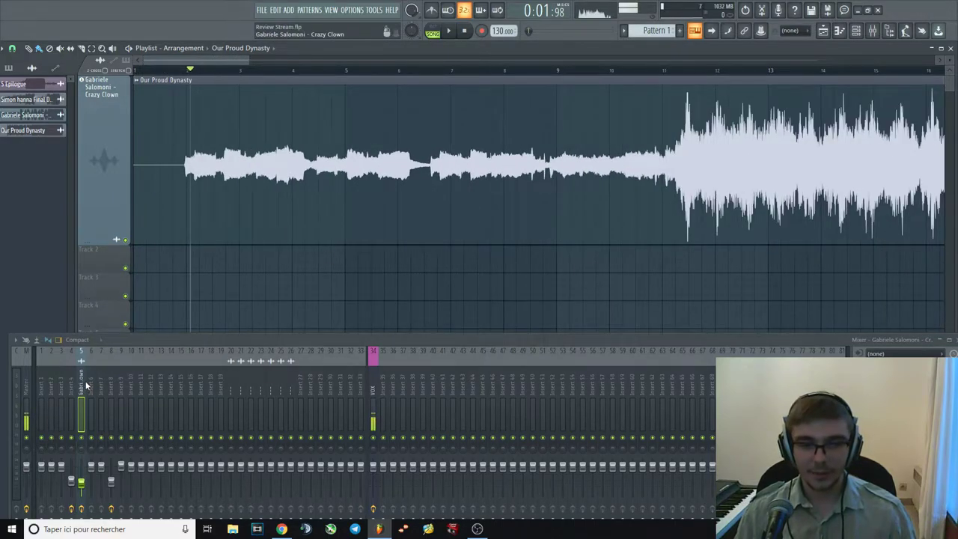
drag(201, 348, 166, 325)
key(space)
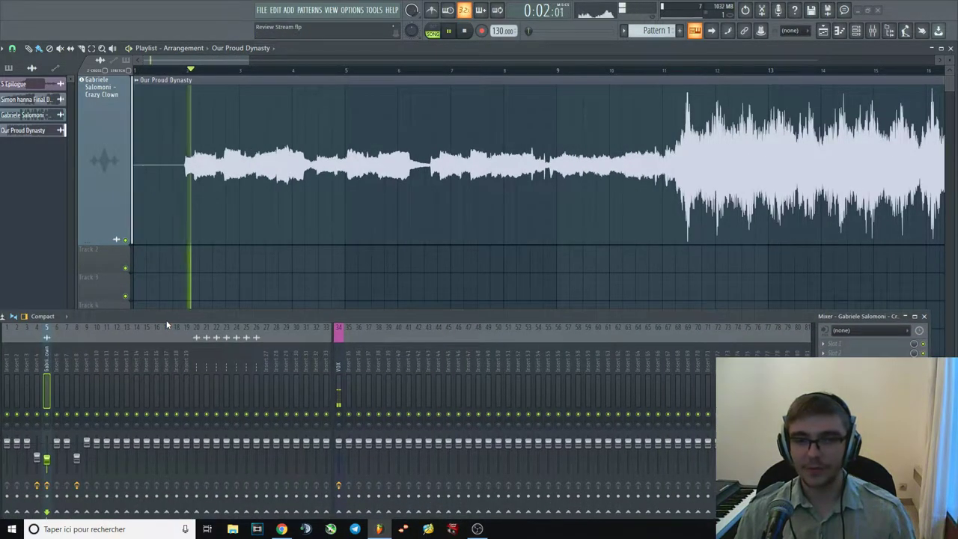
key(space)
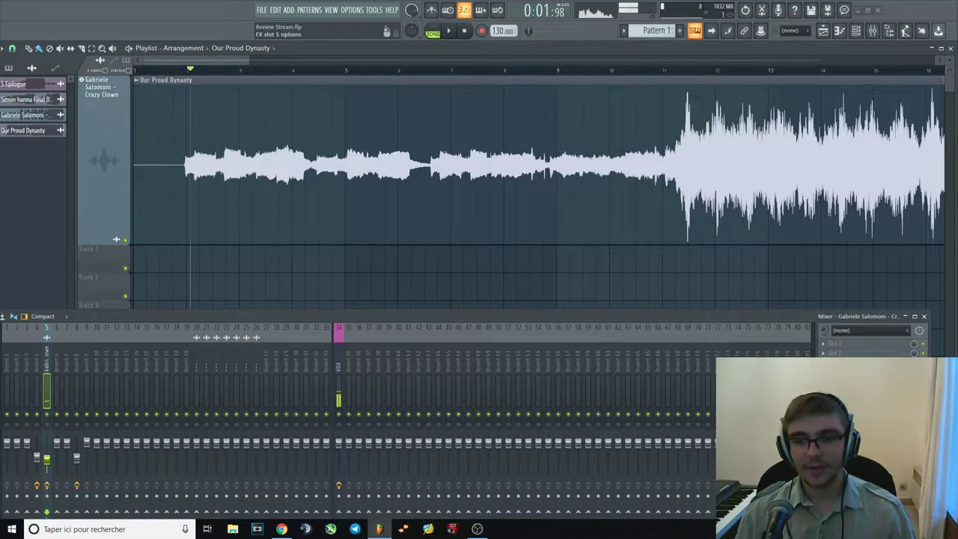
Add Patcher to mixer track 5 and load its MIDROOM preset.
click(834, 343)
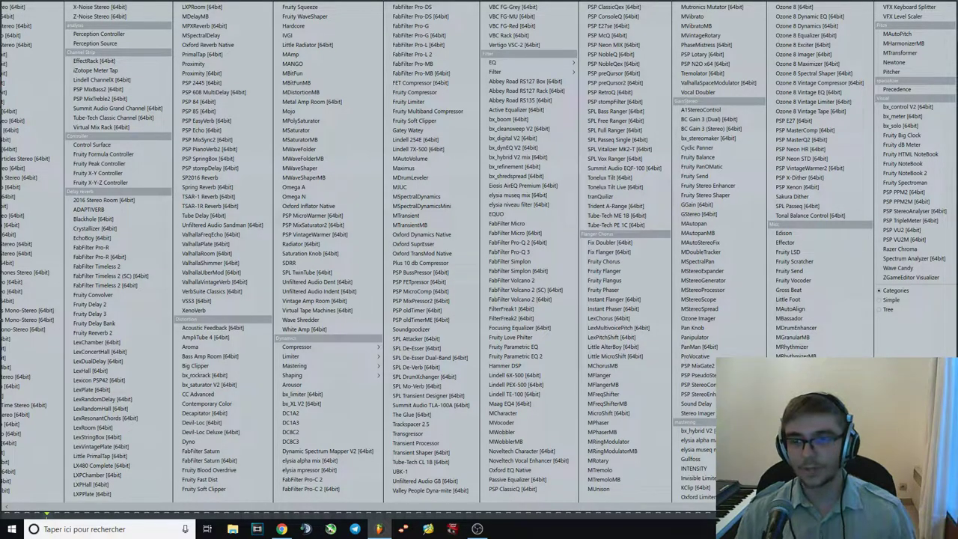
click(431, 218)
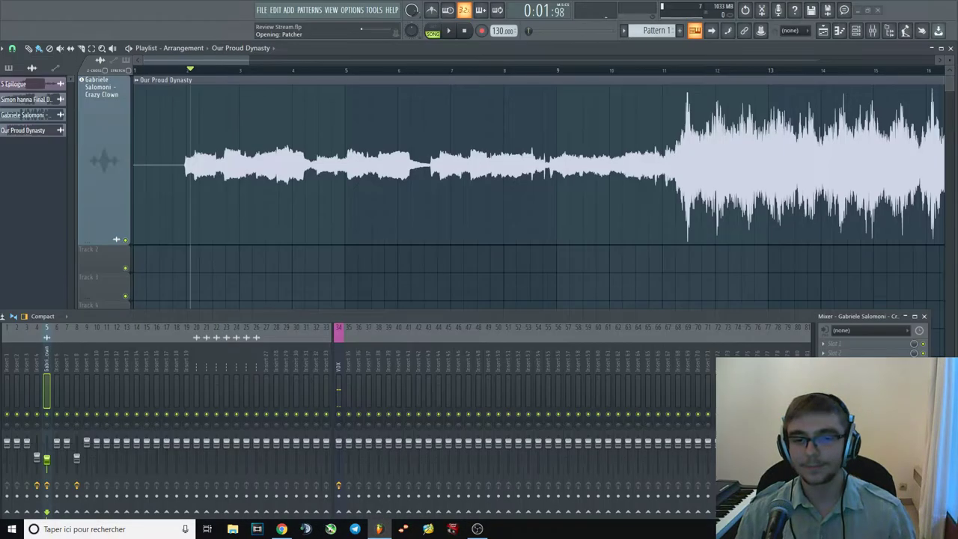
drag(192, 104, 351, 84)
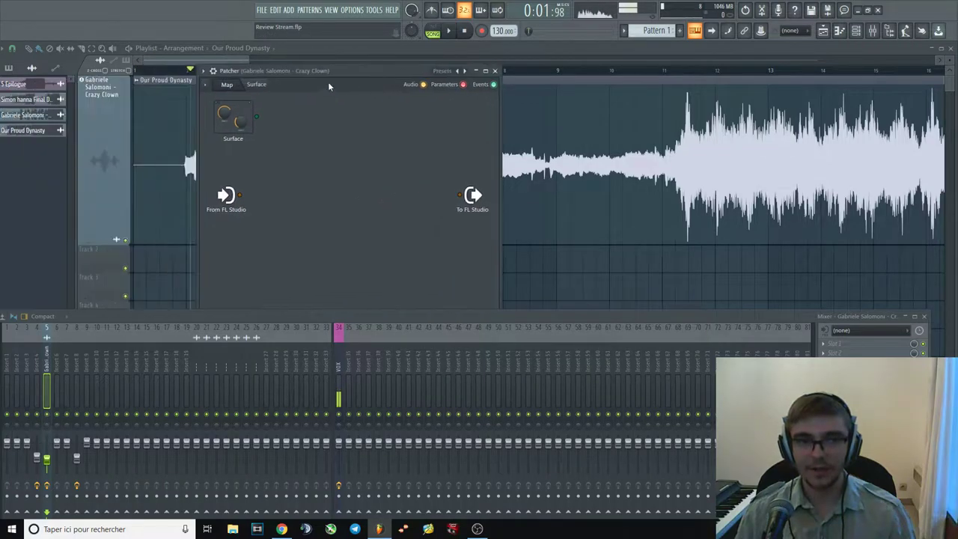
click(203, 71)
mouse_move(224, 110)
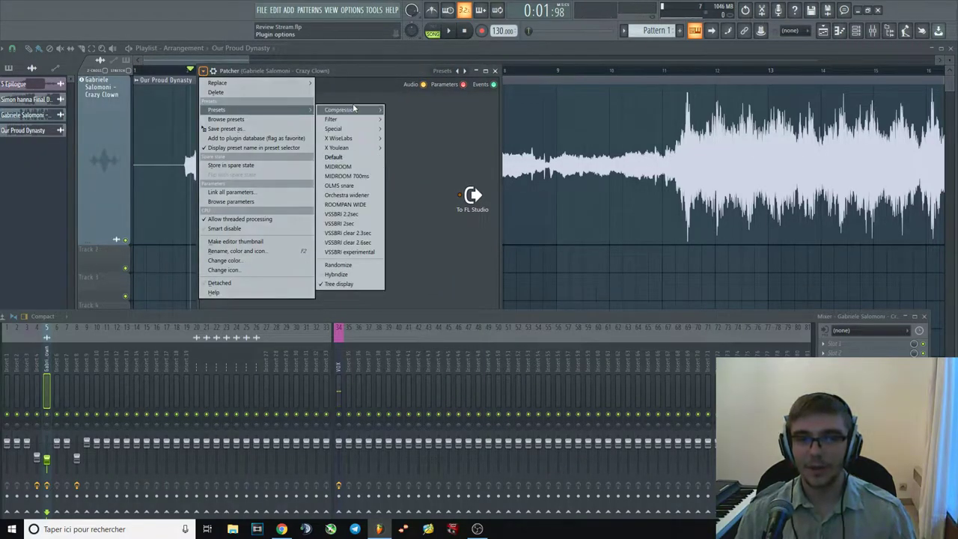
mouse_move(366, 111)
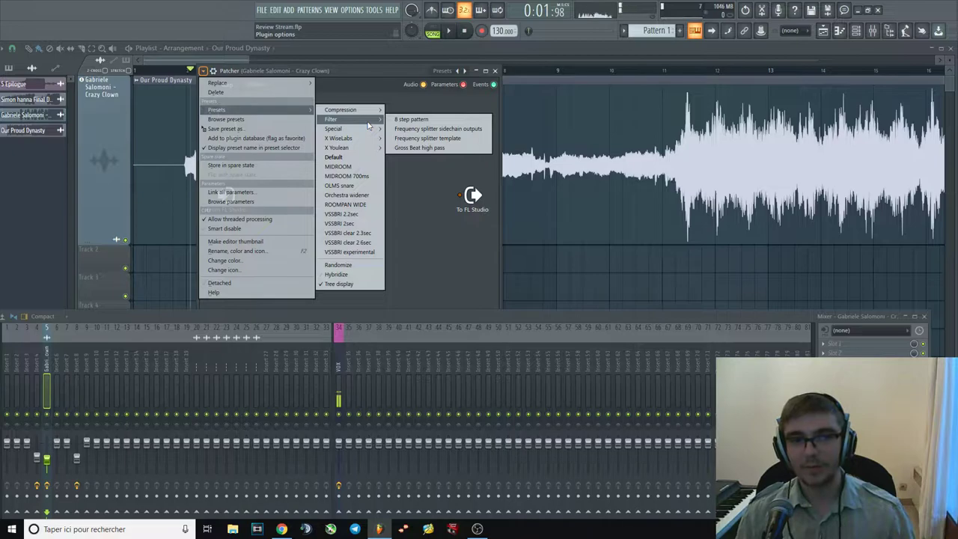
click(367, 166)
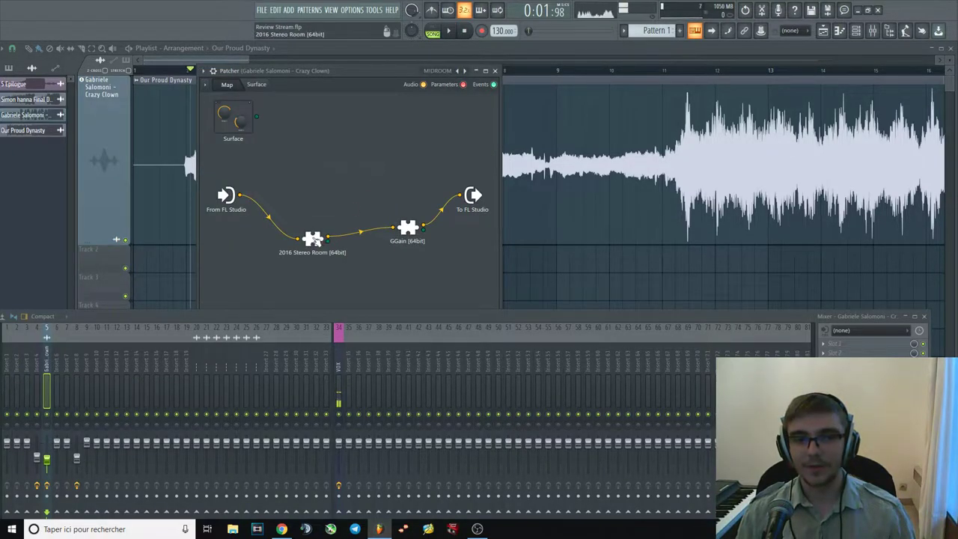
Inspect the 2016 Stereo Room reverb inside Patcher, close Patcher and listen to the intro with the reverb.
drag(312, 240, 307, 228)
click(309, 233)
click(645, 206)
key(space)
click(495, 71)
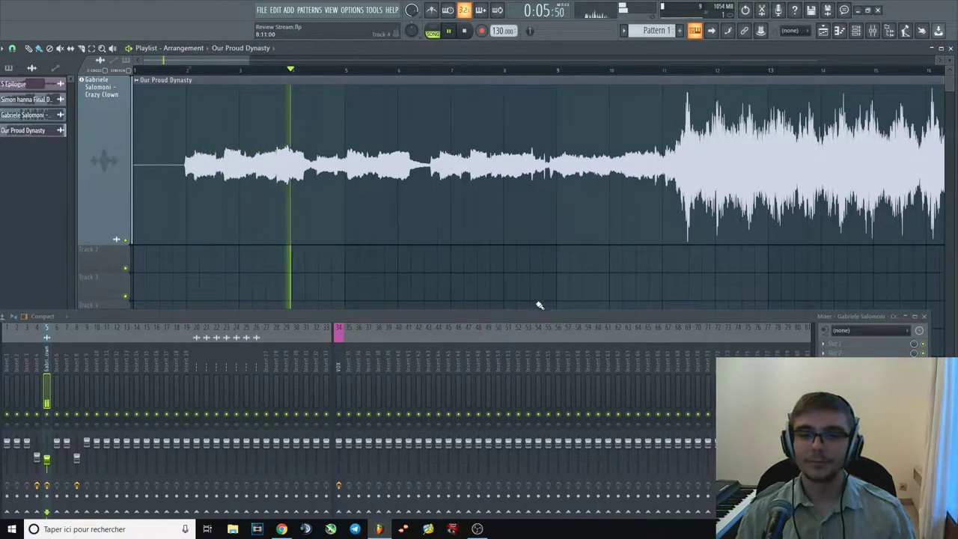
Replay the intro from about bar 2 with Patcher bypassed and enabled on mixer track 5 to compare the reverb.
key(space)
click(223, 69)
key(space)
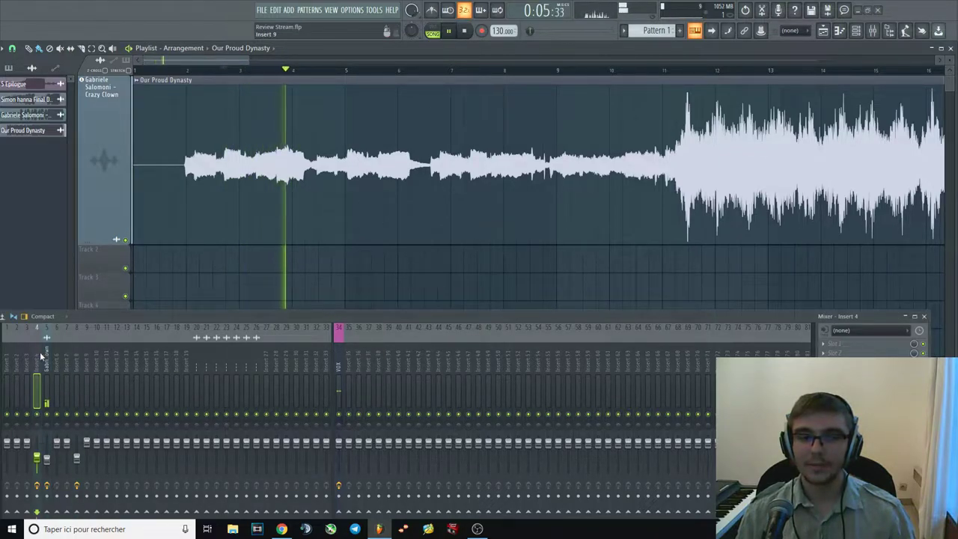
key(space)
key(space)
drag(479, 316, 480, 284)
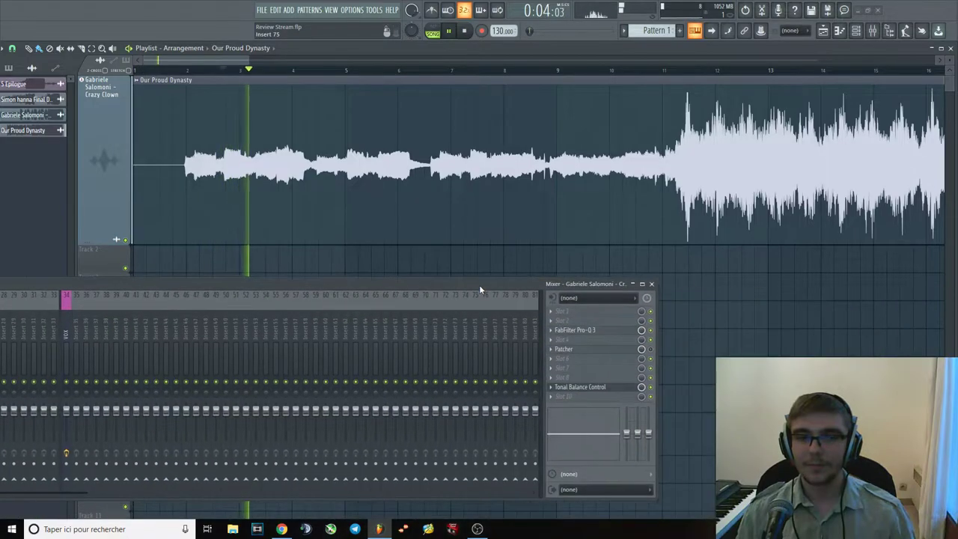
key(space)
key(space)
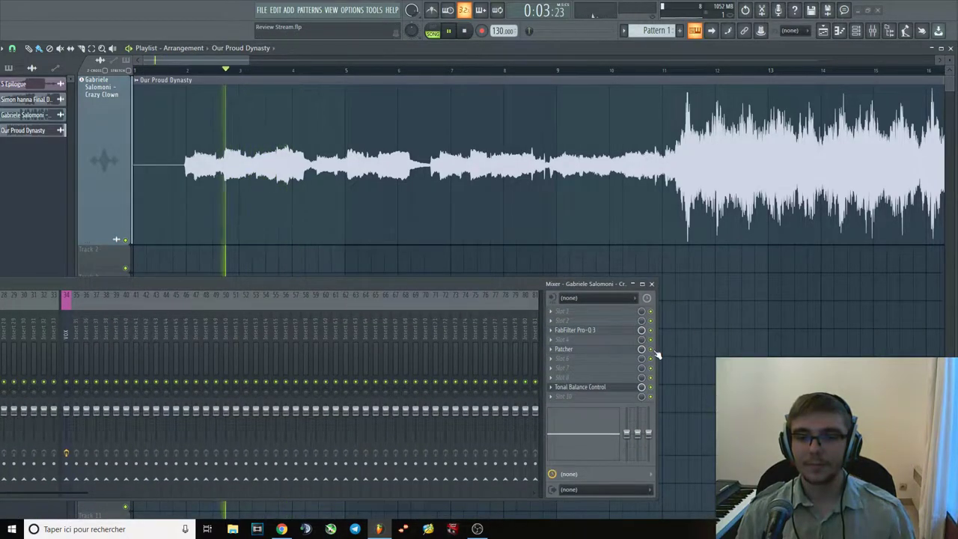
key(space)
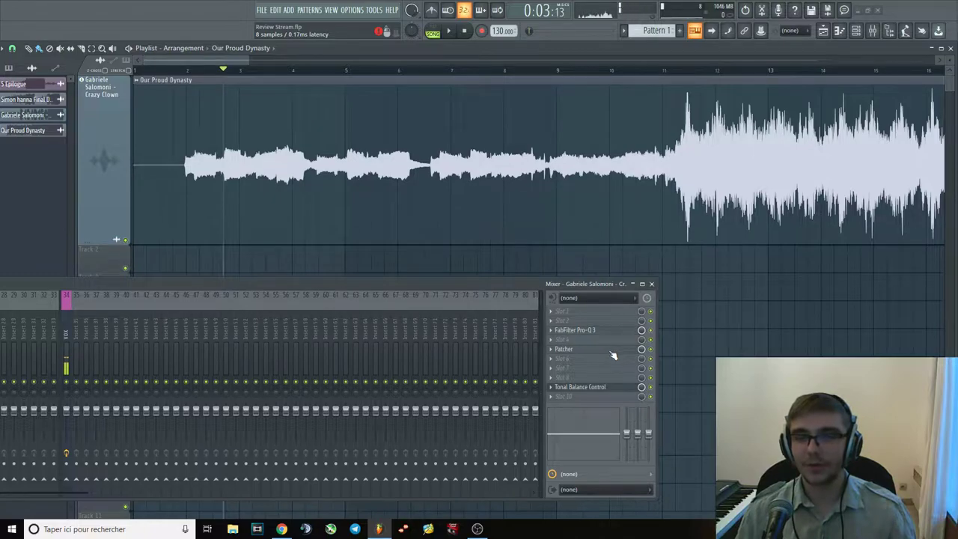
Reposition the mixer and remove Patcher from its effect slot on mixer track 5.
drag(457, 289, 781, 267)
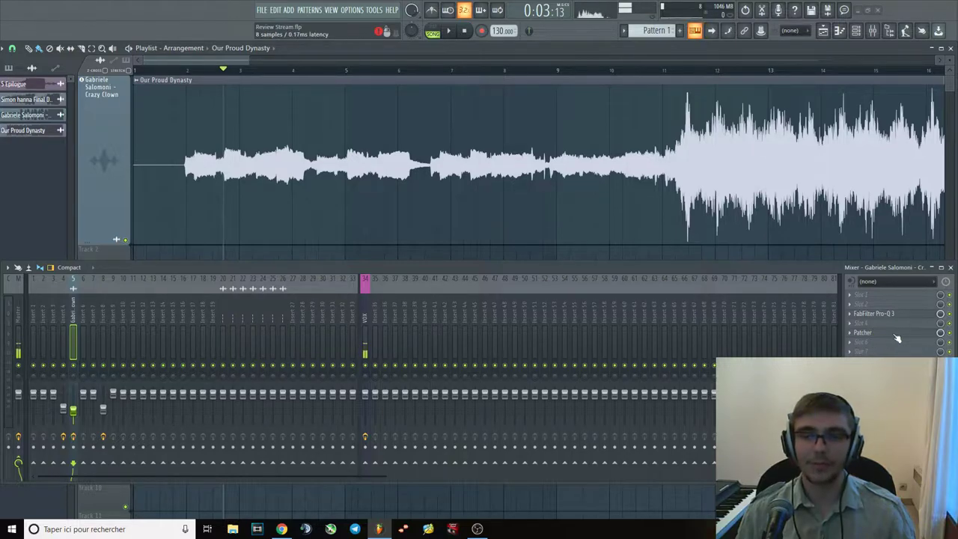
drag(799, 267, 788, 264)
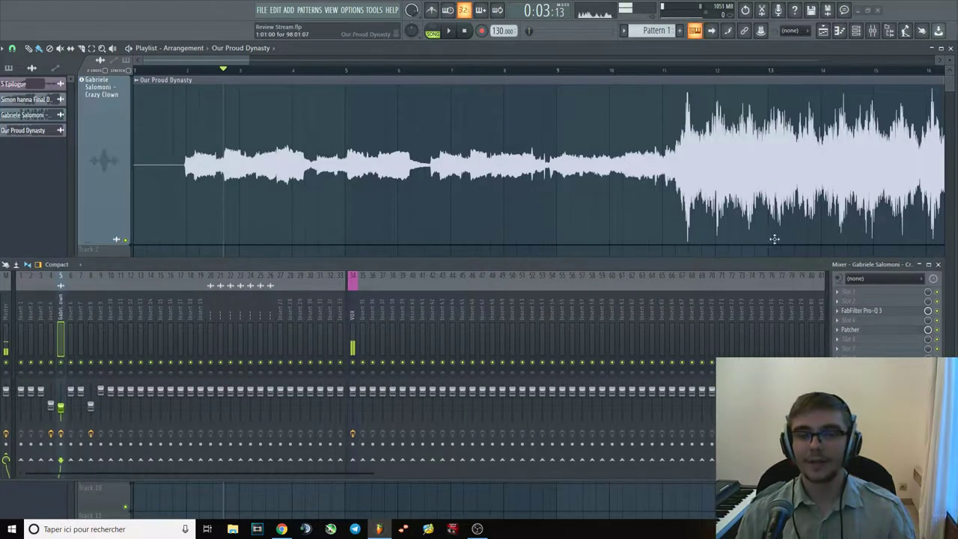
click(496, 70)
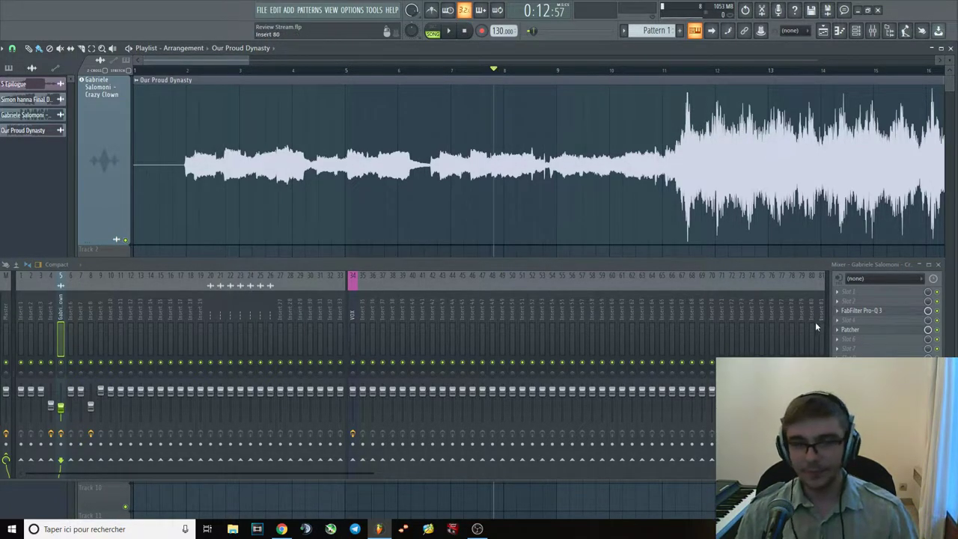
click(835, 332)
mouse_move(853, 307)
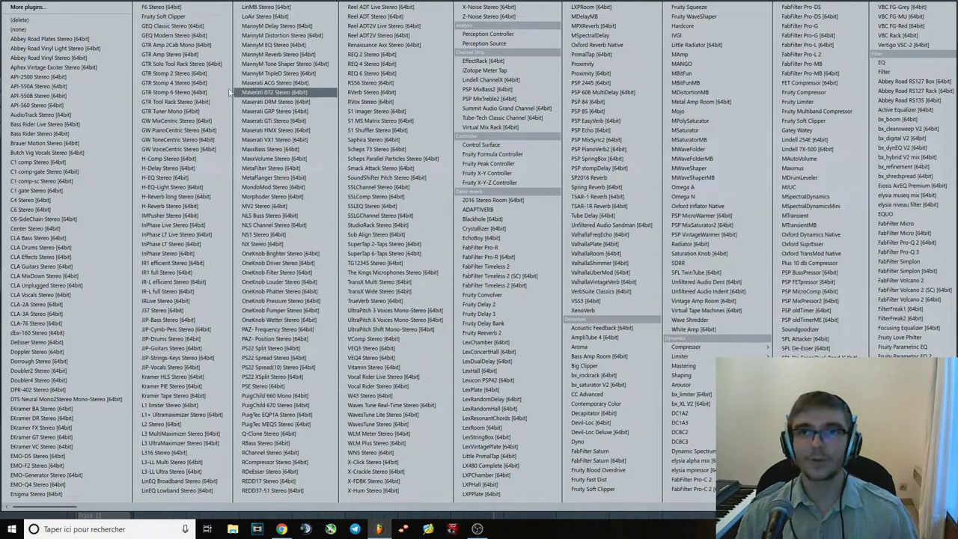
click(33, 28)
Listen to short passages of the quiet intro from about bar 7 without the reverb.
key(space)
scroll(521, 241, down, 3)
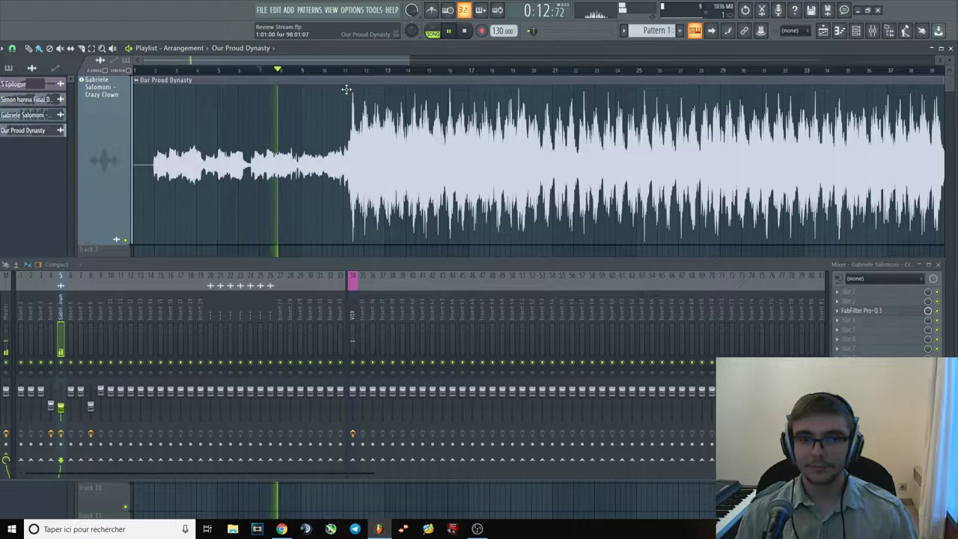
key(space)
scroll(271, 199, up, 4)
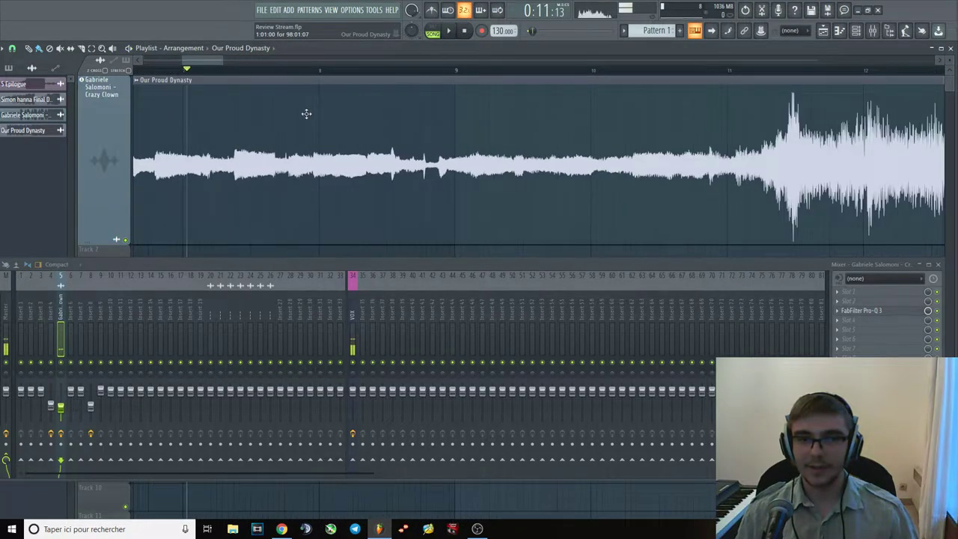
click(279, 70)
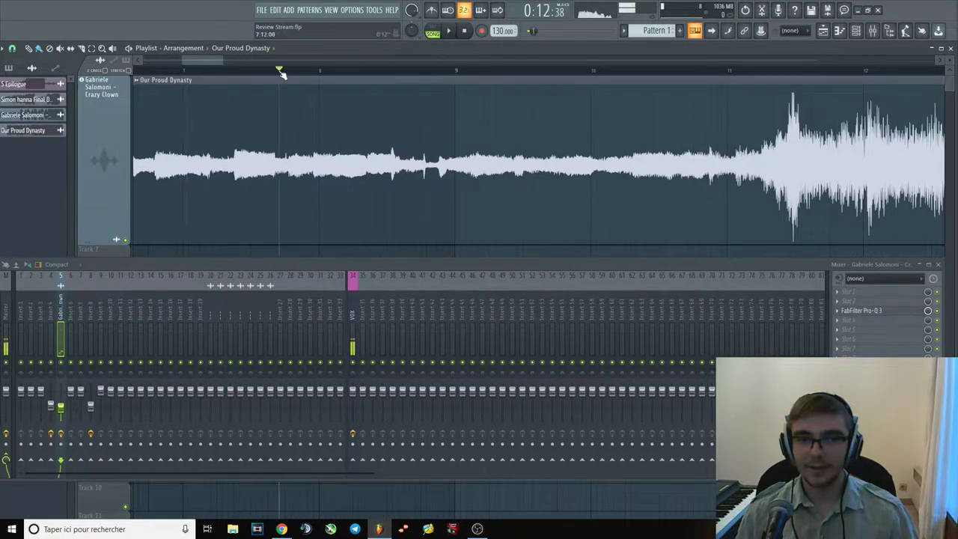
key(space)
key(space)
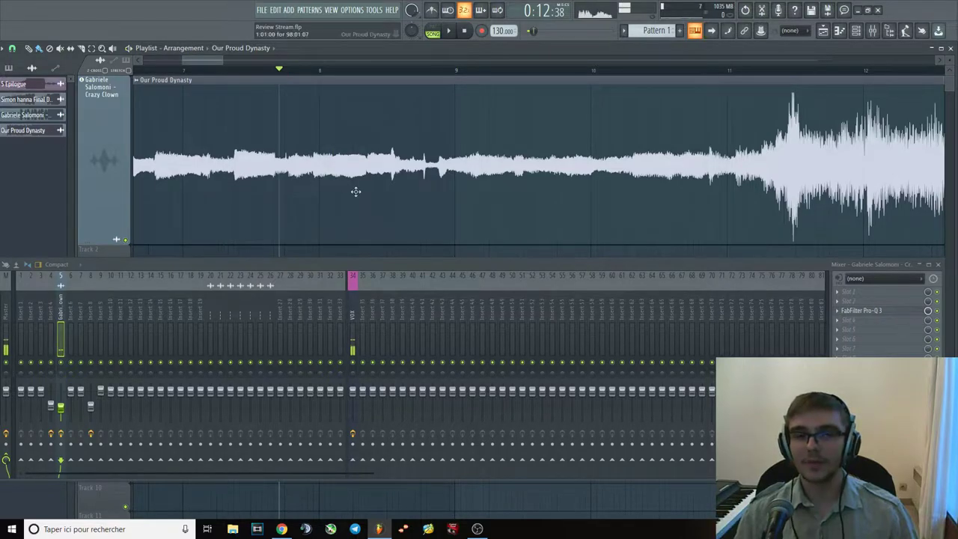
Play the louder section that follows the intro, starting from about bar 13.
scroll(385, 150, down, 3)
click(502, 70)
scroll(498, 117, down, 5)
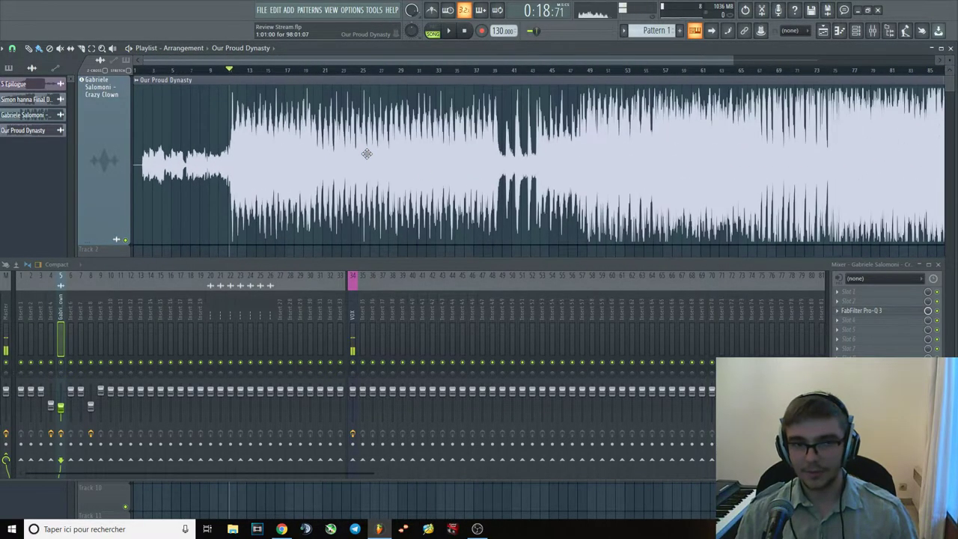
scroll(419, 137, down, 2)
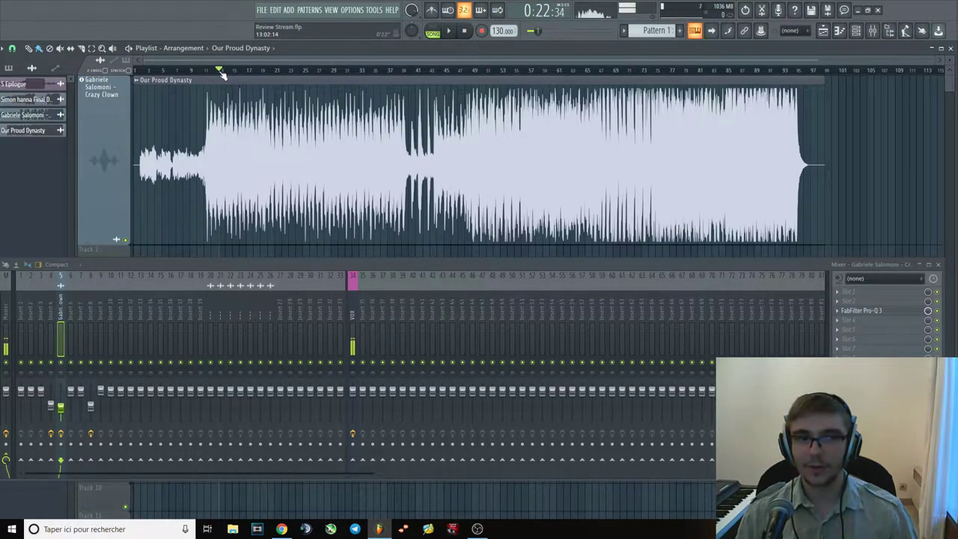
key(space)
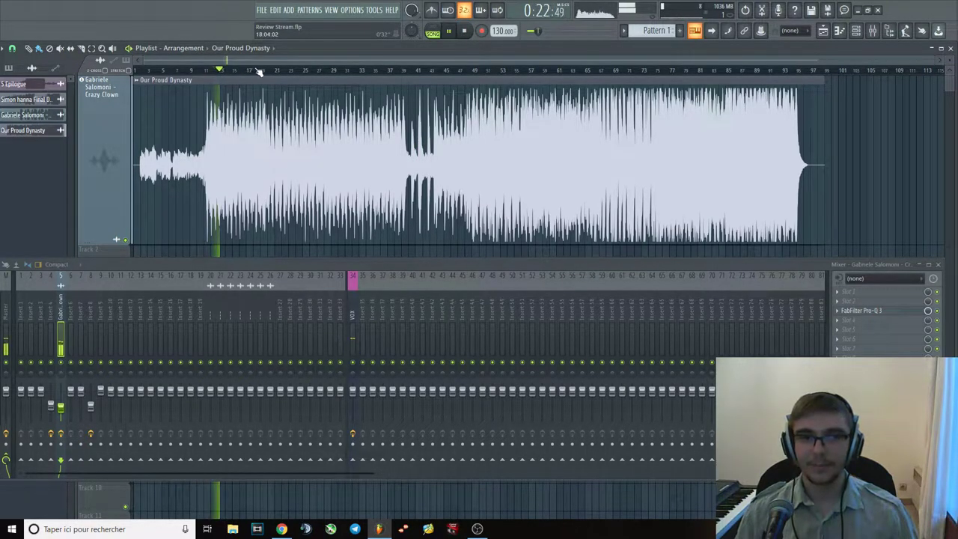
Audition a narrow soloed band at about 100 Hz in FabFilter Pro-Q 3, delete the band and close the equalizer.
click(864, 310)
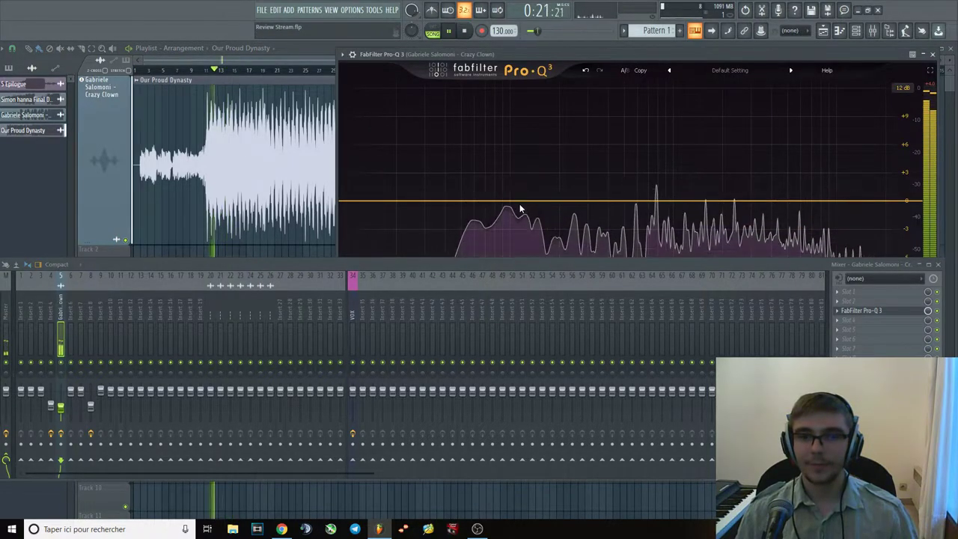
drag(515, 200, 522, 177)
scroll(522, 179, up, 10)
click(532, 147)
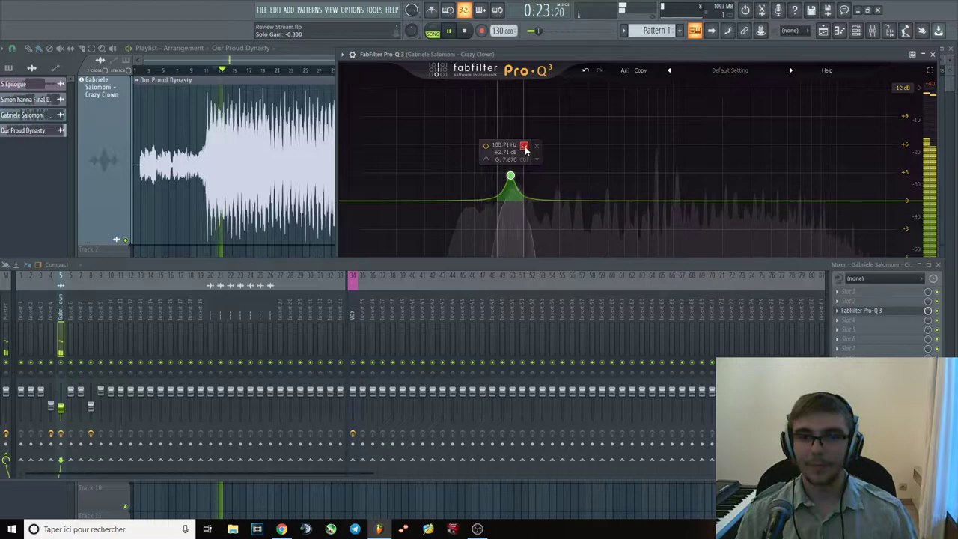
click(532, 146)
drag(519, 176, 514, 142)
right_click(514, 141)
click(546, 227)
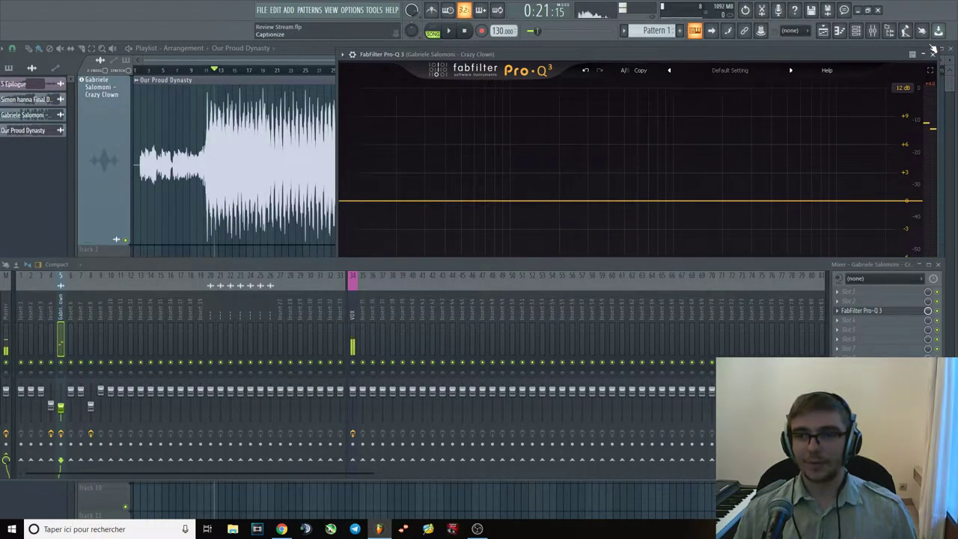
click(933, 54)
Listen to the section from about bar 27 and replay the passage around bar 31.
key(space)
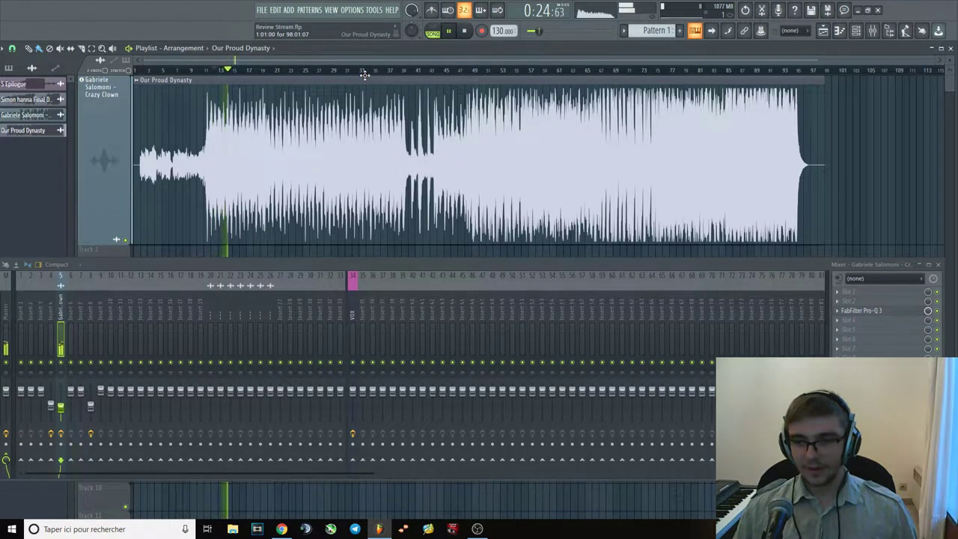
click(315, 69)
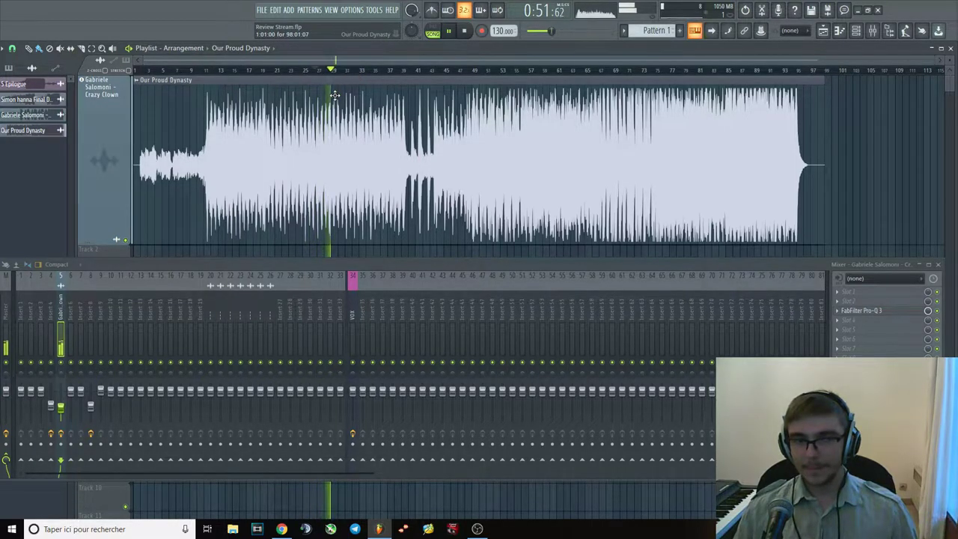
ctrl+scroll(329, 112, up, 3)
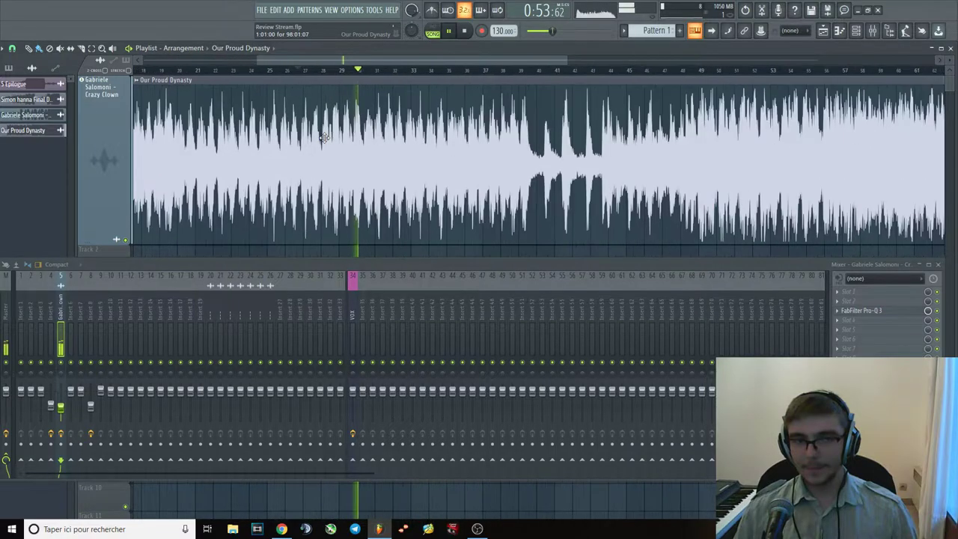
ctrl+scroll(351, 138, up, 2)
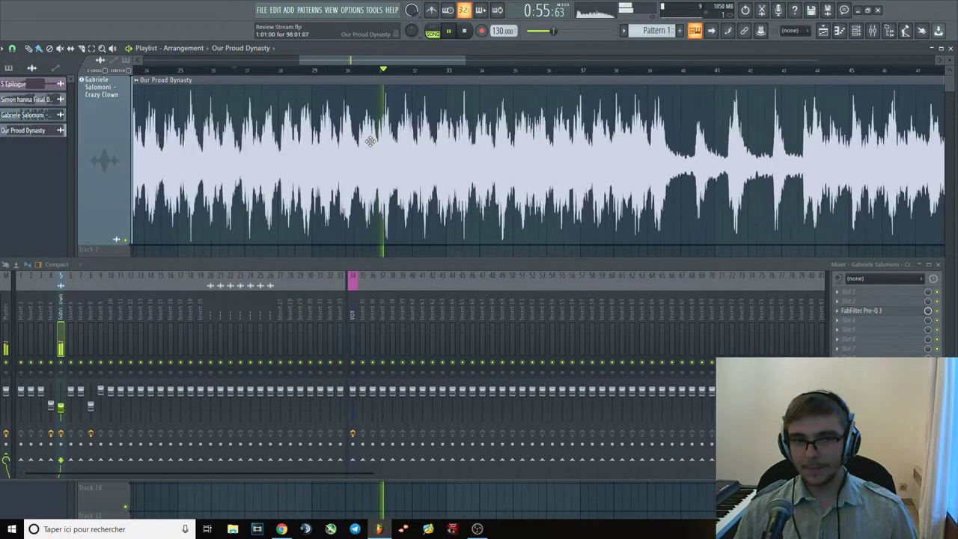
ctrl+scroll(369, 141, up, 5)
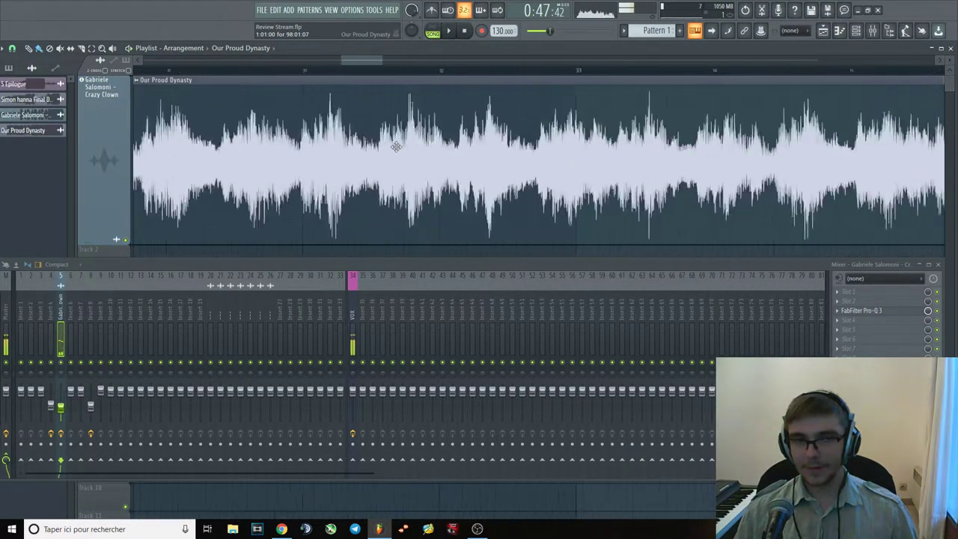
click(312, 70)
click(306, 70)
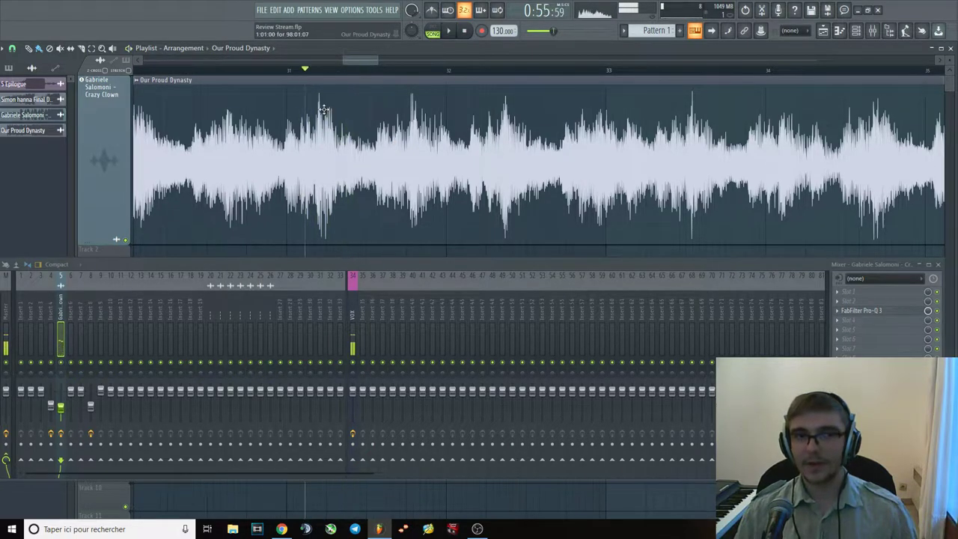
key(space)
click(407, 71)
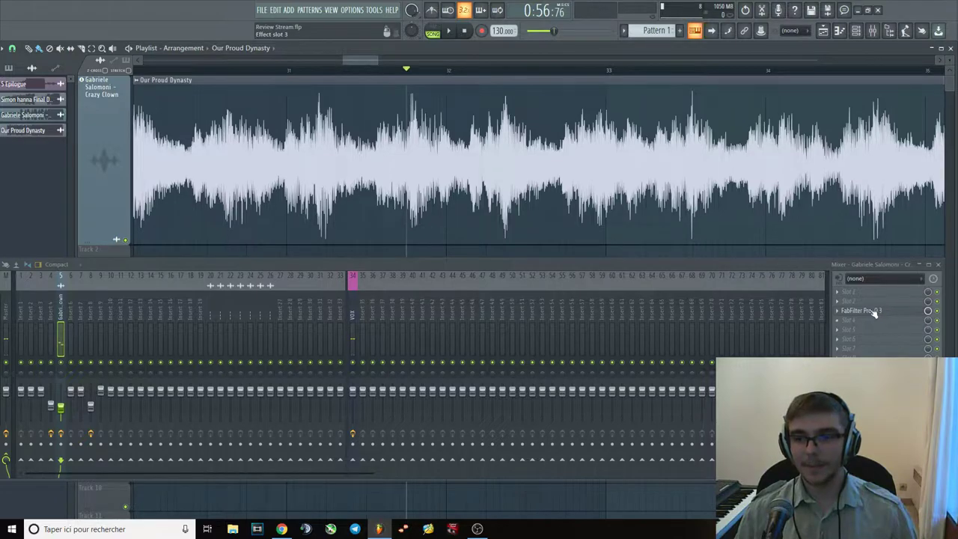
Add a Pro-Q 3 band at 103.59 Hz with +2.87 dB gain and Q 5.328, and listen to it soloed.
click(881, 316)
double_click(514, 199)
drag(513, 199, 513, 175)
scroll(513, 175, up, 5)
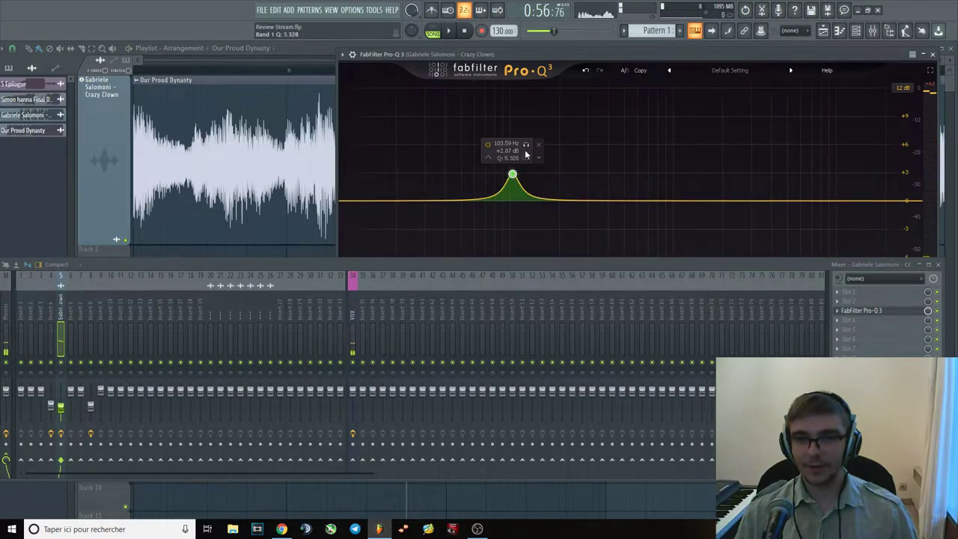
key(space)
click(526, 145)
key(space)
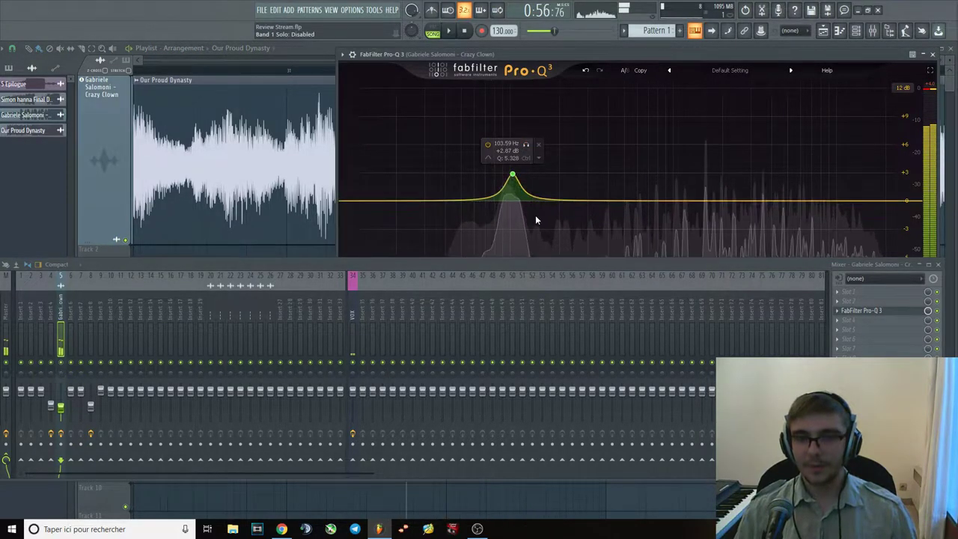
Retune the band to 100 Hz with near-zero gain and Q 6.663, replay it soloed, and remove it before closing Pro-Q 3.
drag(528, 271, 528, 341)
drag(513, 175, 508, 203)
key(space)
key(space)
key(space)
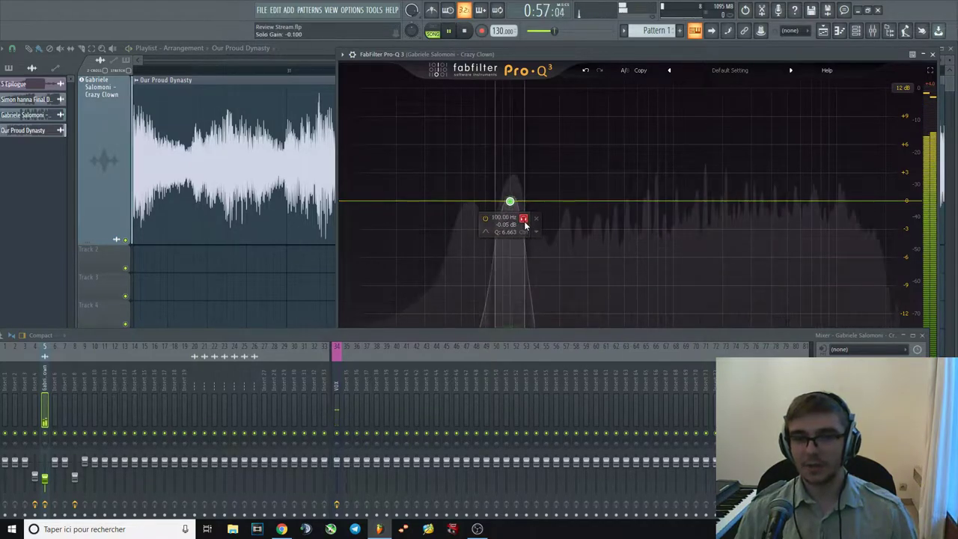
key(space)
right_click(510, 202)
click(551, 291)
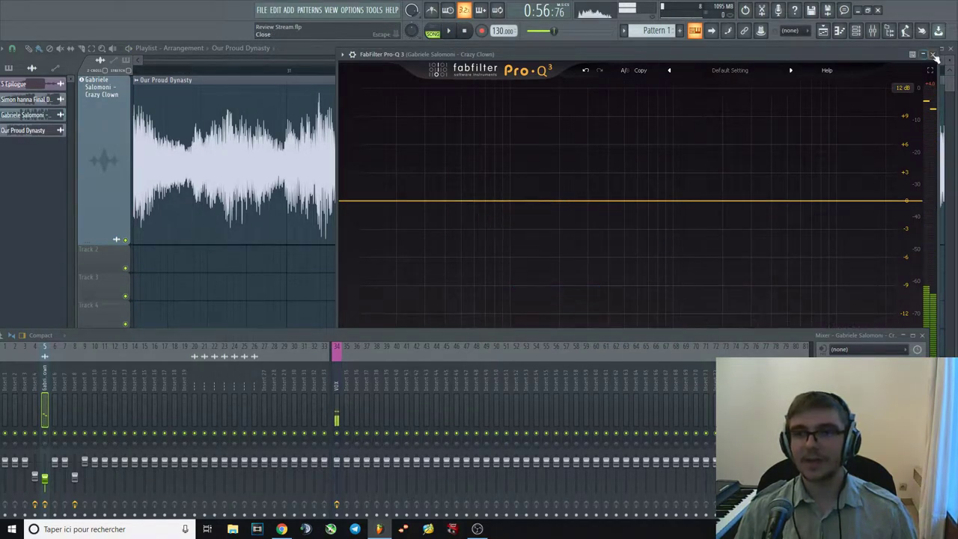
key(Escape)
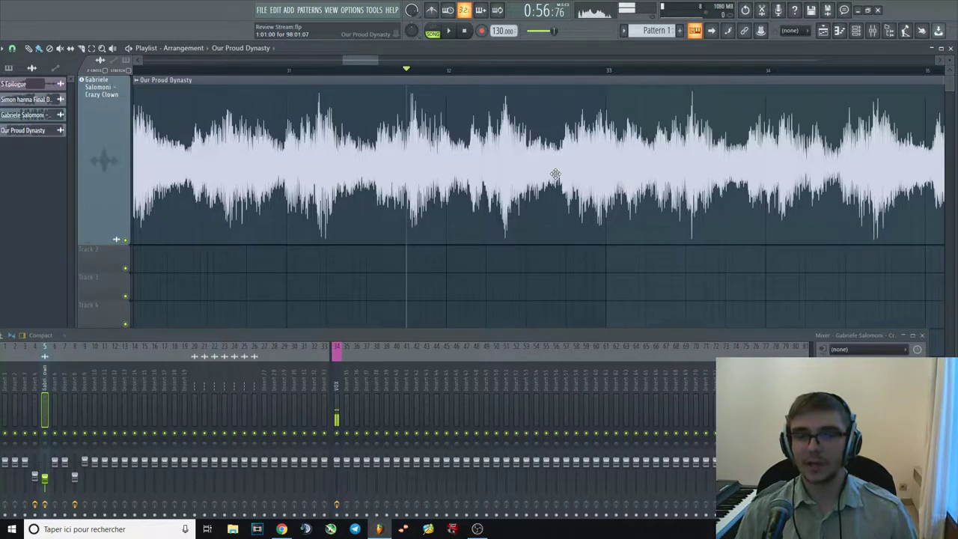
Listen to the dense later section from about bar 52, move the mixer up, and resume playback from about bar 62.
scroll(494, 241, down, 10)
key(space)
click(494, 69)
drag(524, 335, 544, 286)
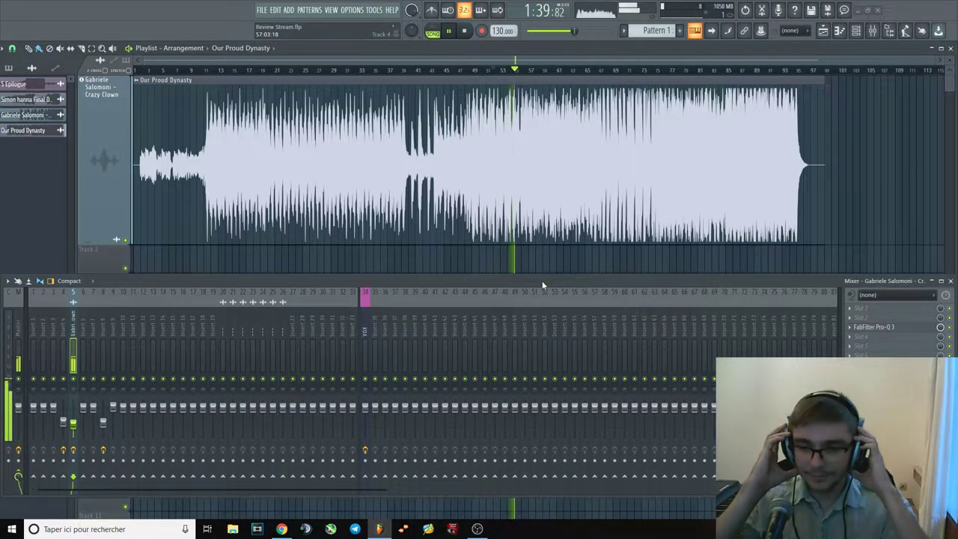
drag(531, 280, 523, 298)
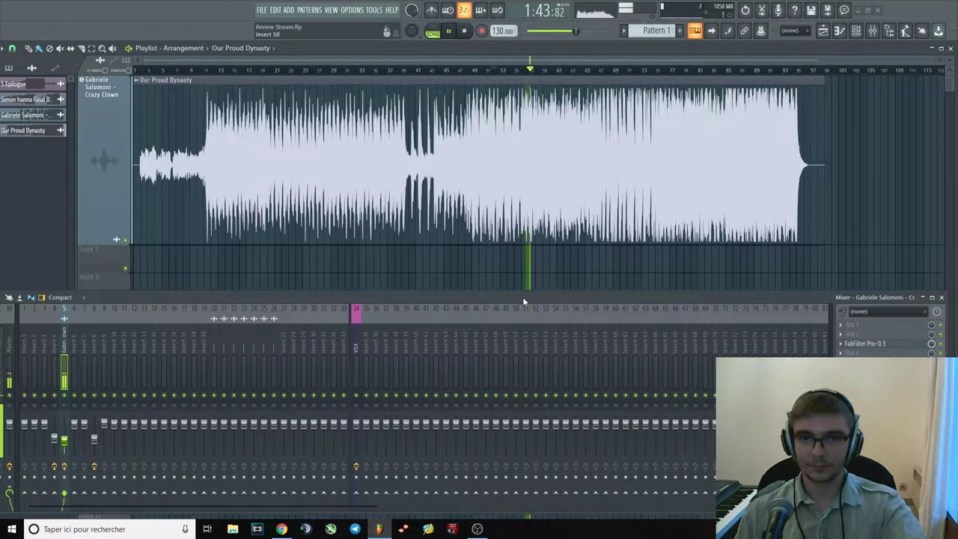
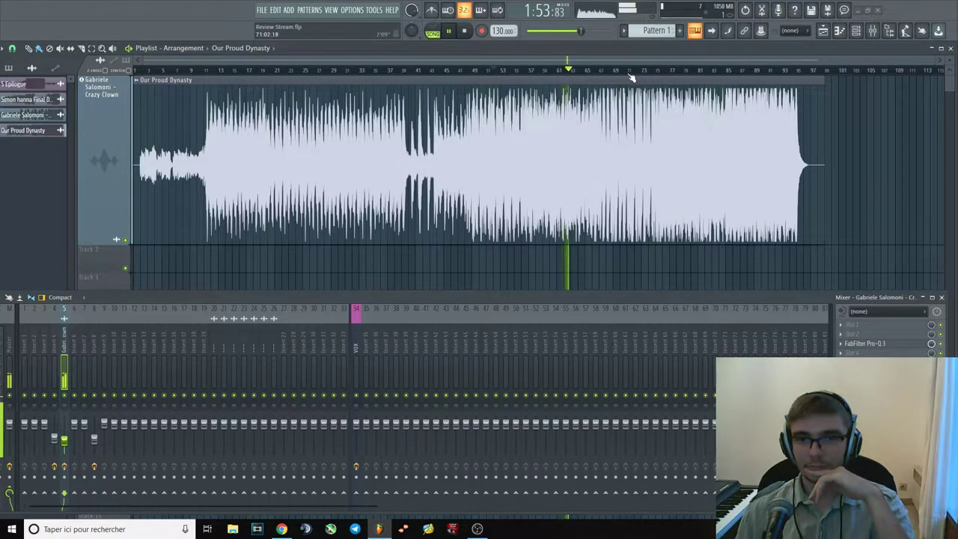
click(569, 72)
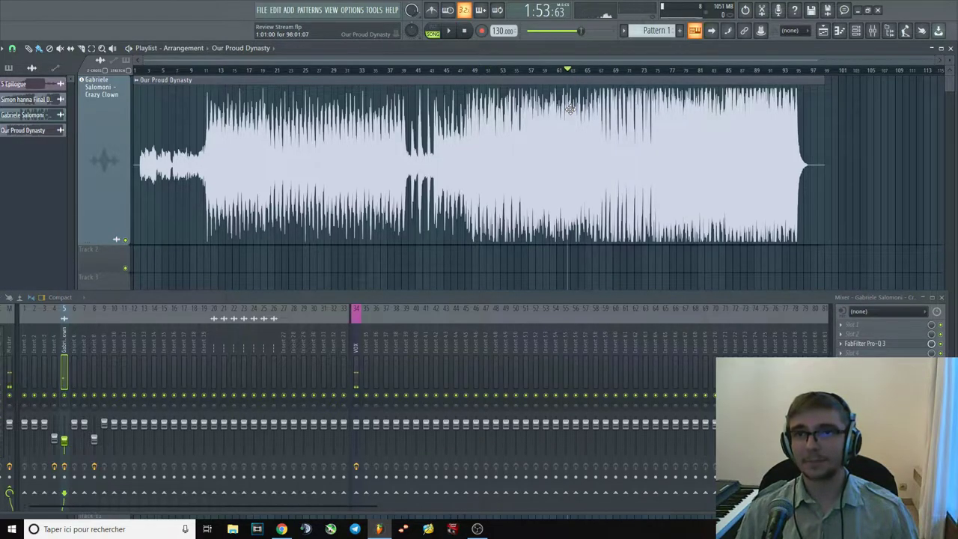
key(space)
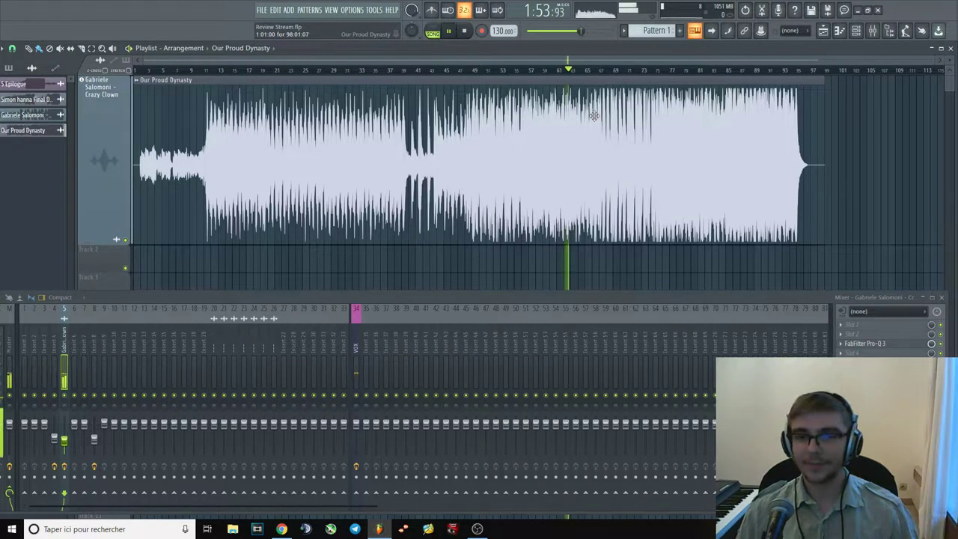
Listen to Our Proud Dynasty from about bar 67 and from about bar 81.
key(space)
click(602, 71)
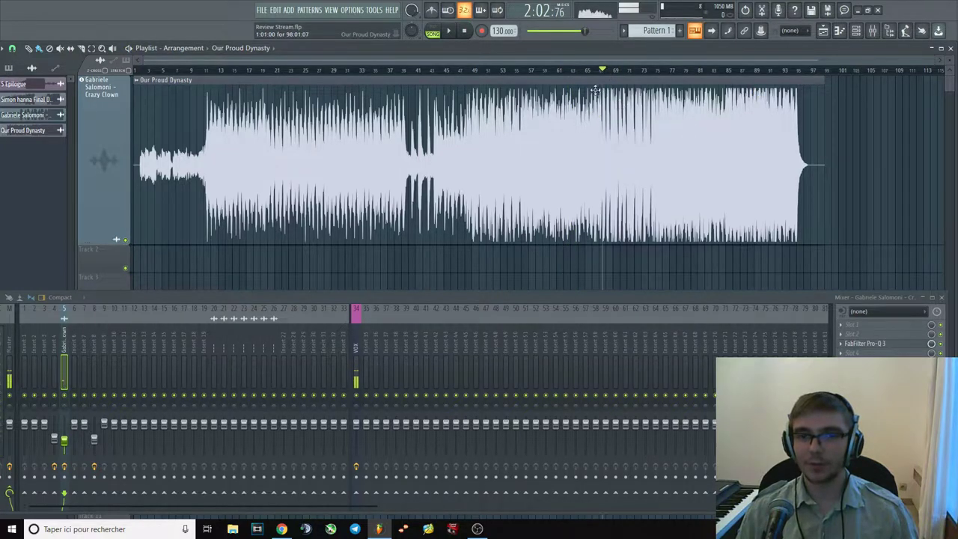
key(space)
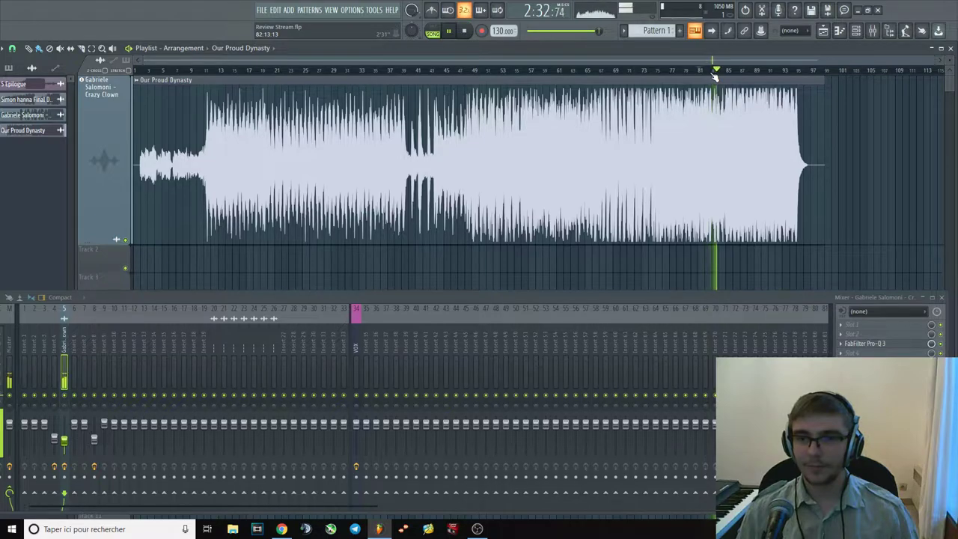
key(space)
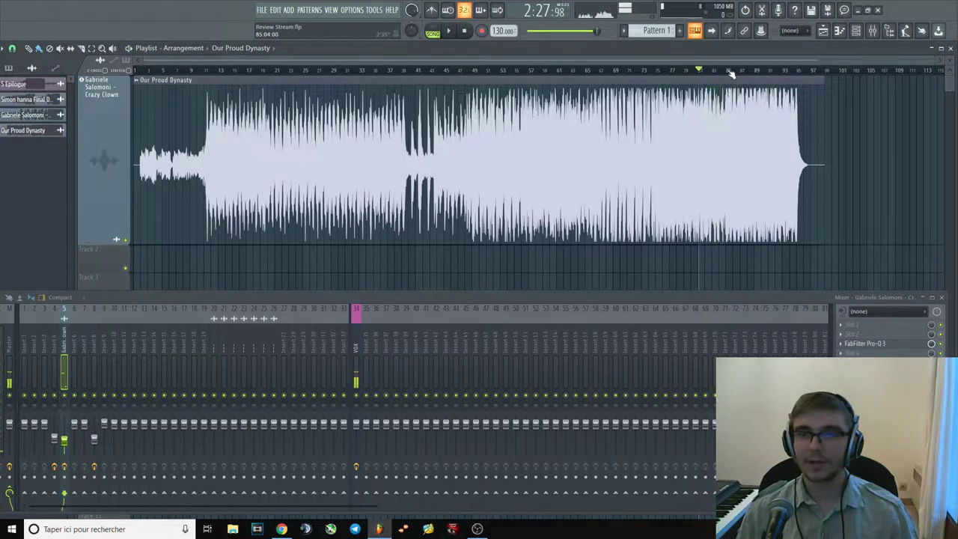
Compare earlier passages by playing the track from about bars 61, 55 and 63.
click(561, 70)
key(space)
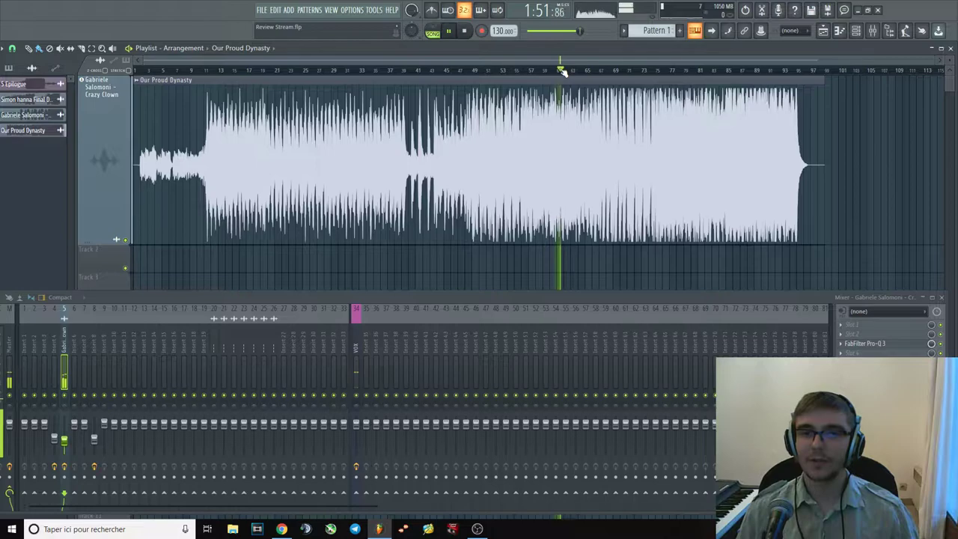
click(516, 70)
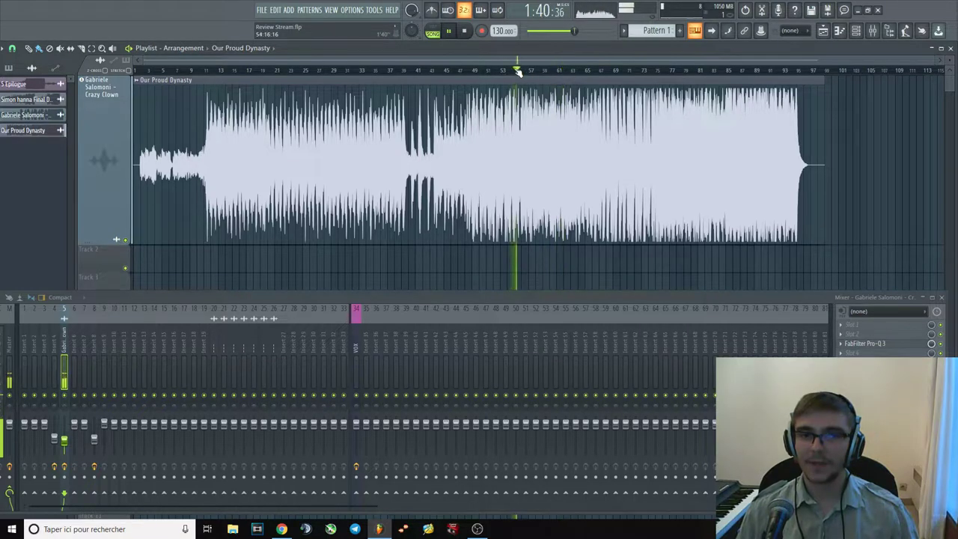
click(575, 69)
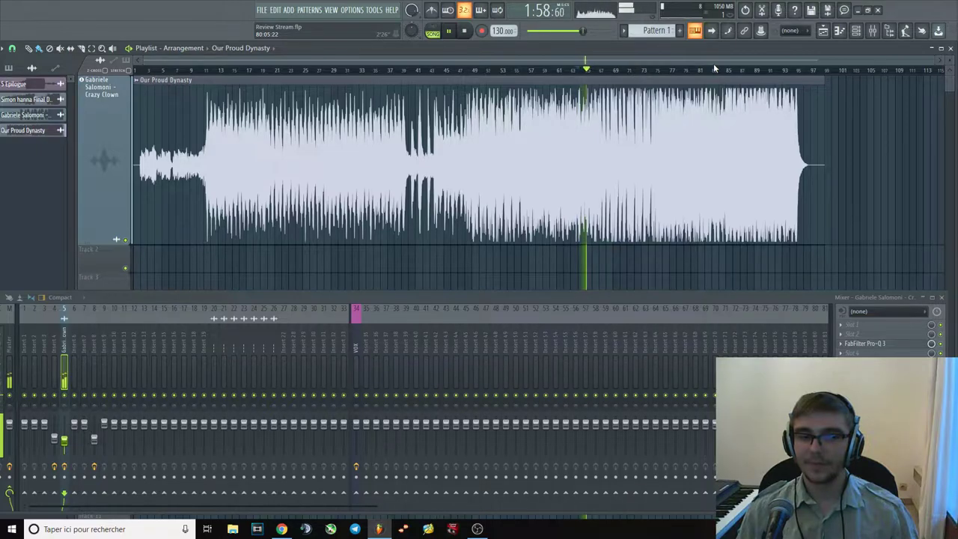
key(space)
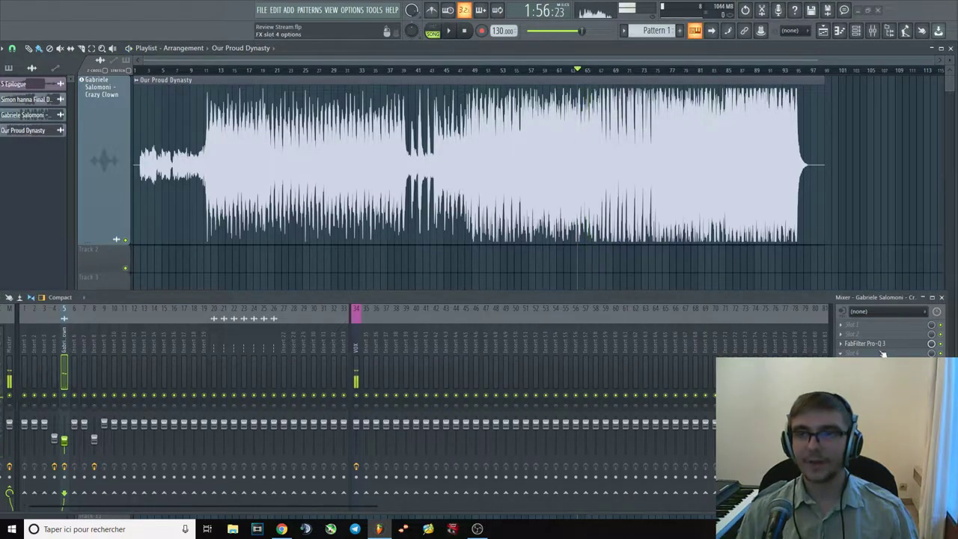
Listen to the loud final section from about bars 91, 89, 87 and 78.
click(772, 70)
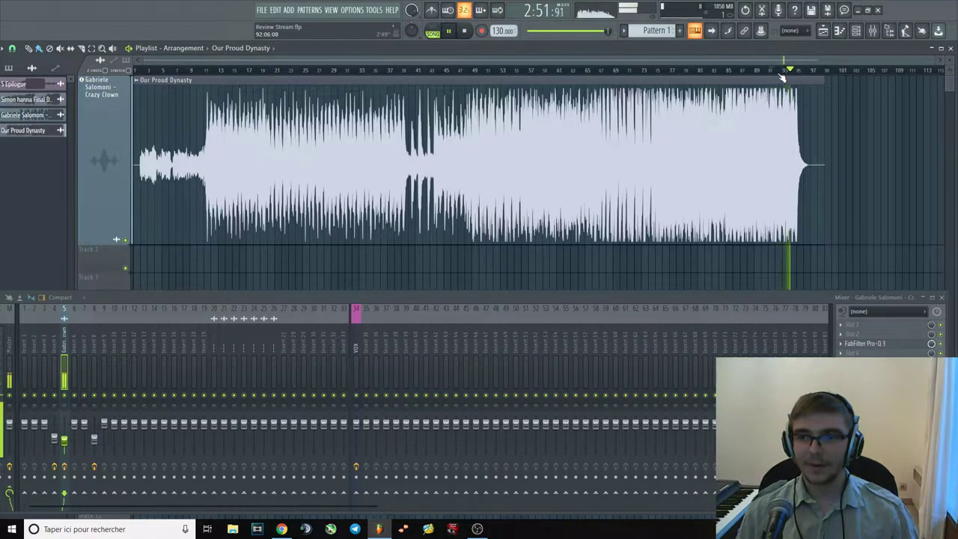
click(757, 69)
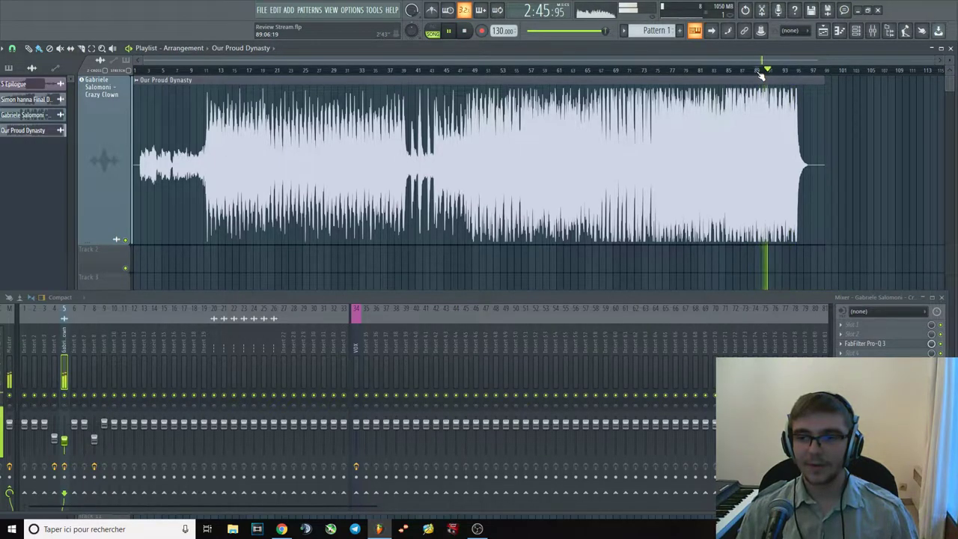
click(741, 70)
click(680, 70)
key(space)
Try a Pro-Q 3 band at 10215 Hz with -3.56 dB gain, delete it, and close the plugin.
click(890, 345)
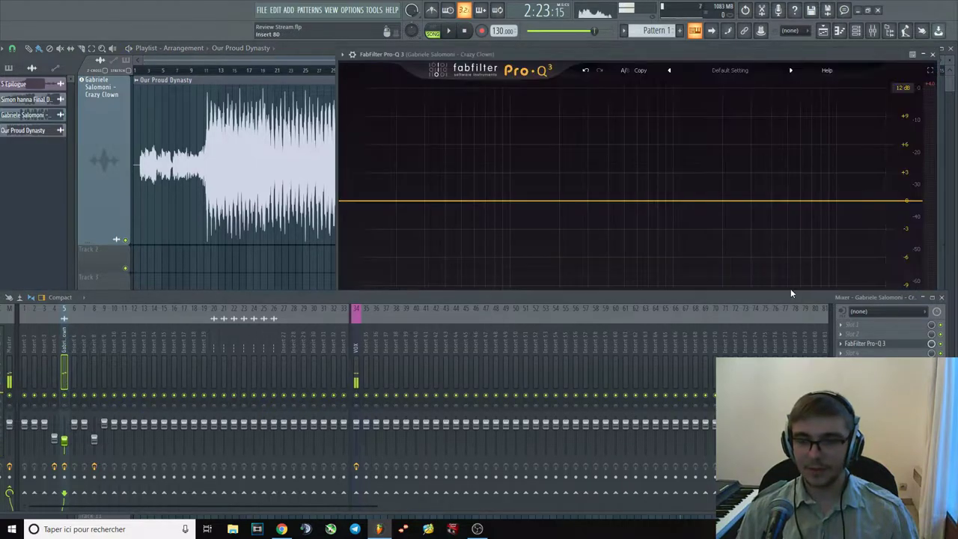
key(space)
drag(685, 199, 702, 236)
right_click(700, 234)
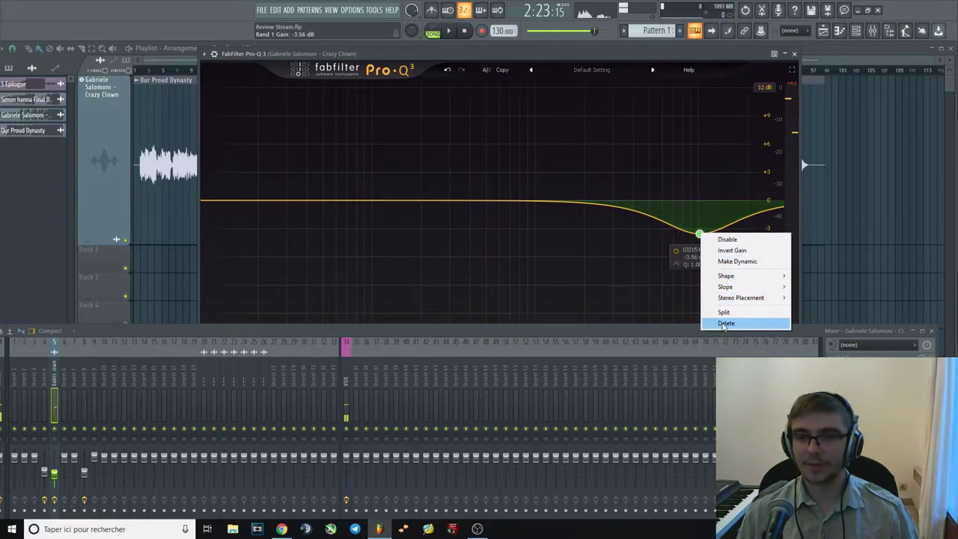
click(722, 321)
click(794, 54)
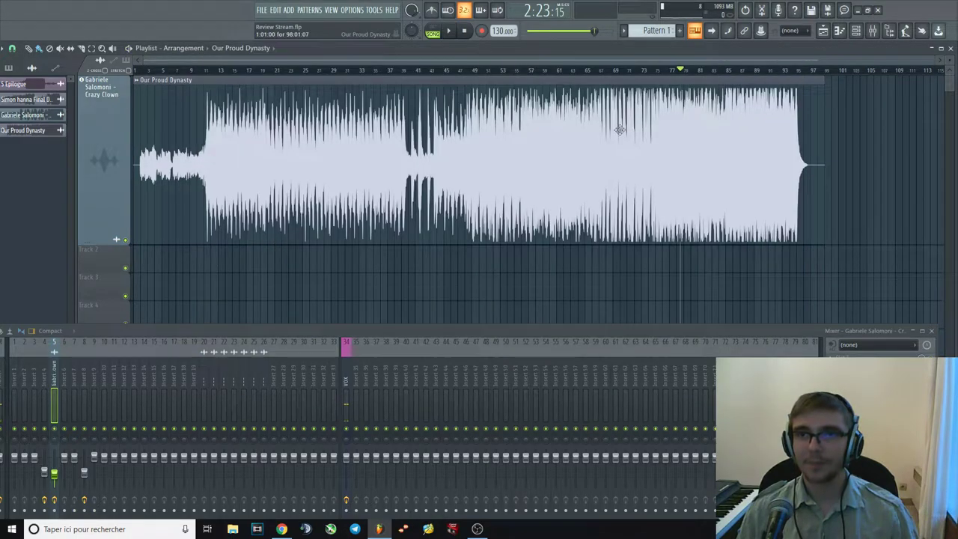
Listen closely to the passage from about bar 27, replaying it several times.
click(648, 70)
click(319, 70)
key(space)
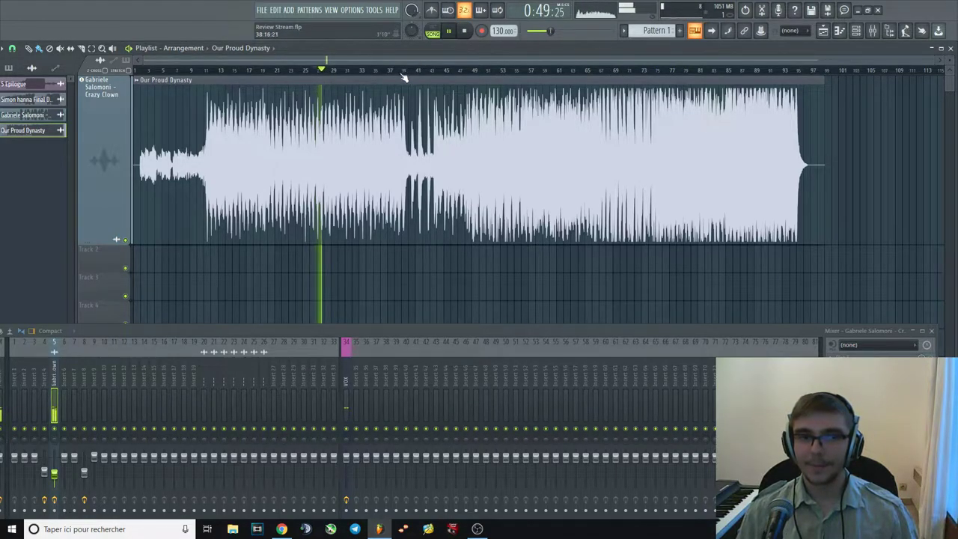
scroll(303, 179, up, 5)
click(378, 70)
key(space)
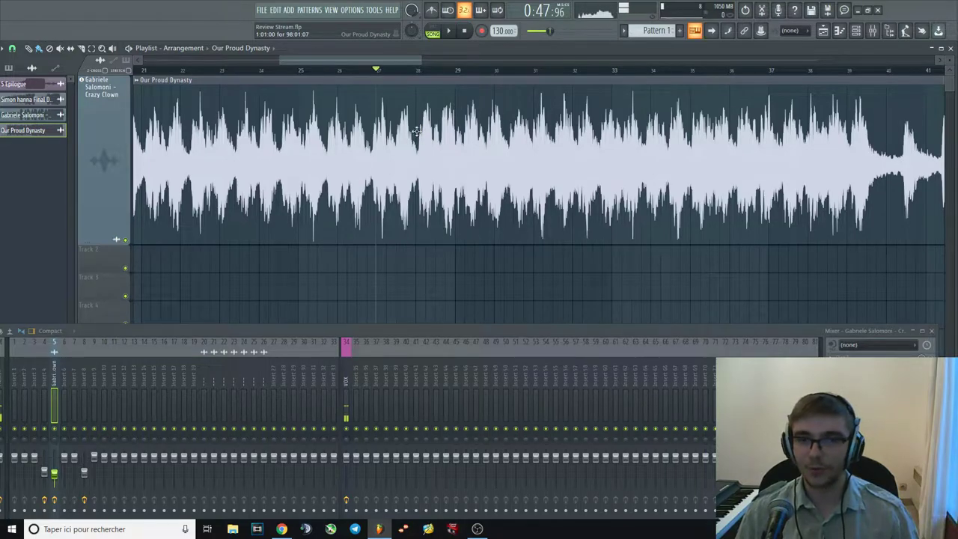
key(space)
scroll(370, 108, down, 5)
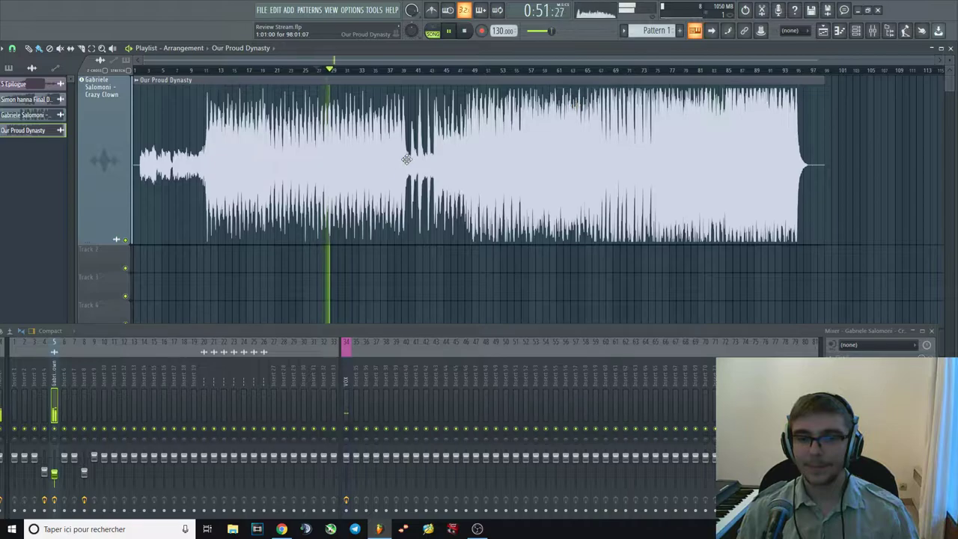
key(space)
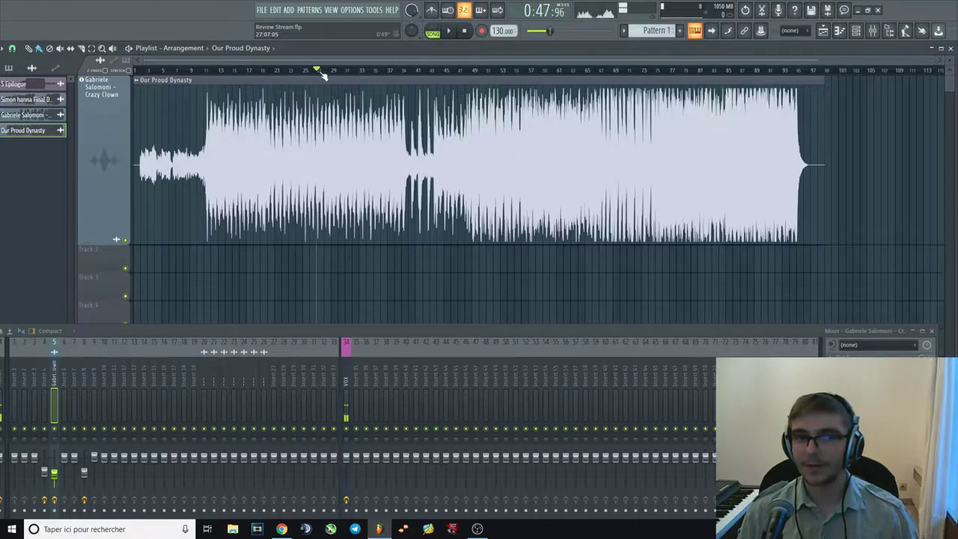
Replay the ending of the track from about bars 80, 90 and 93.
click(283, 70)
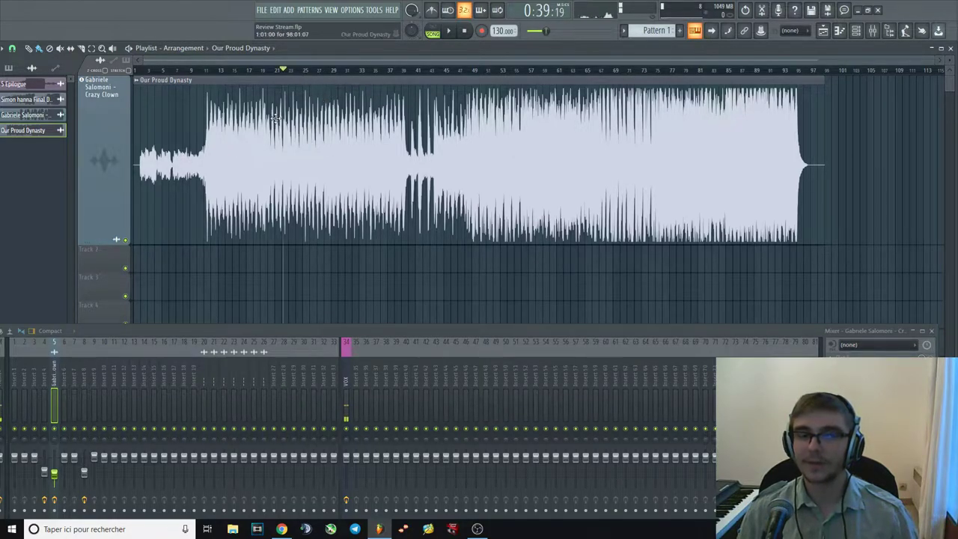
click(613, 71)
click(671, 71)
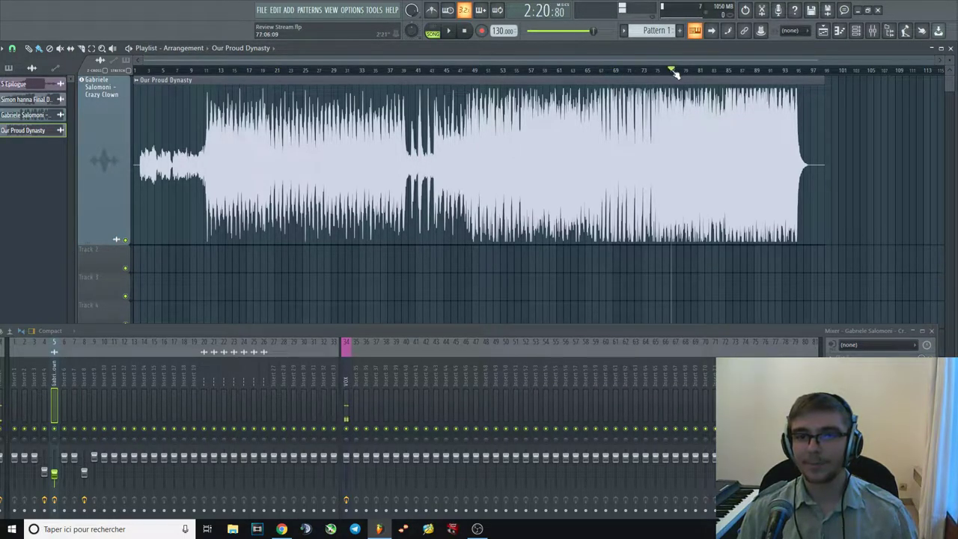
drag(685, 72, 699, 71)
key(space)
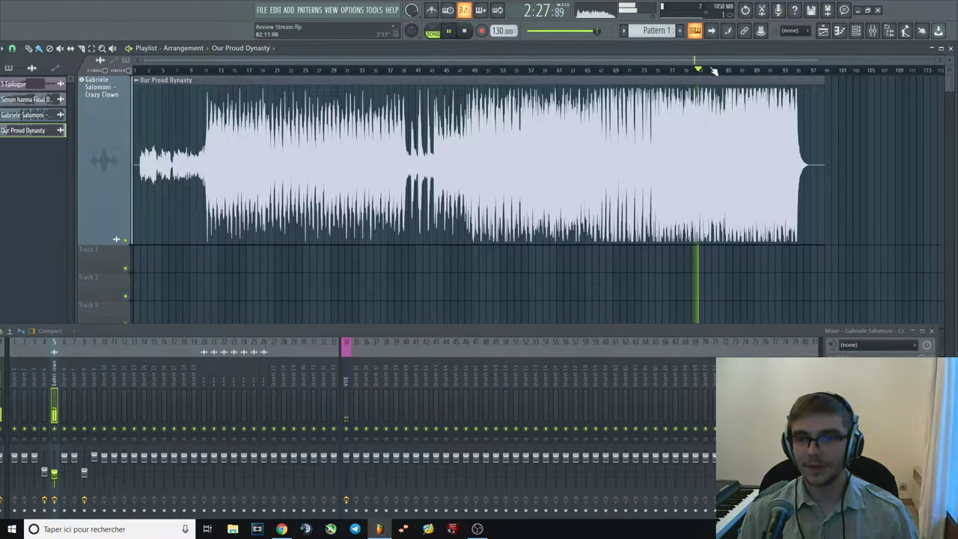
click(761, 71)
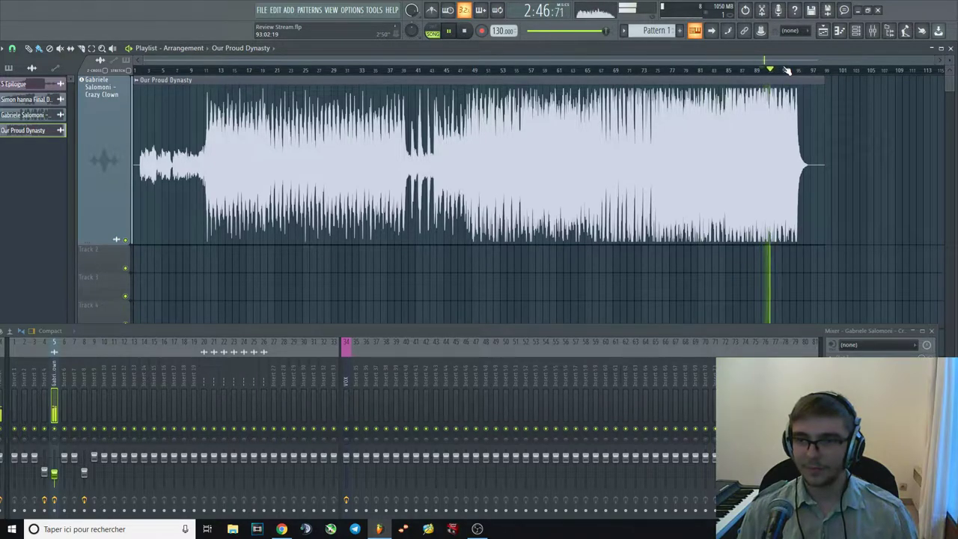
click(786, 70)
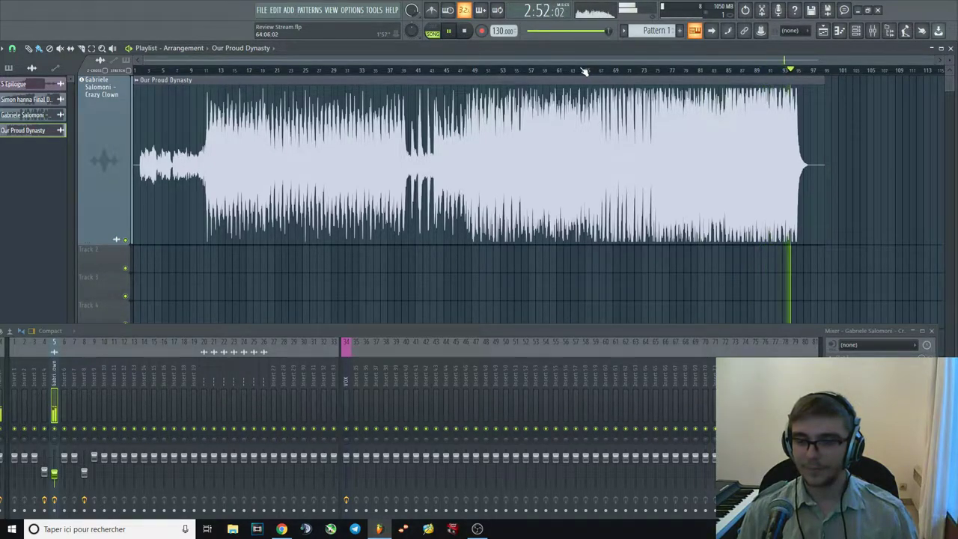
key(space)
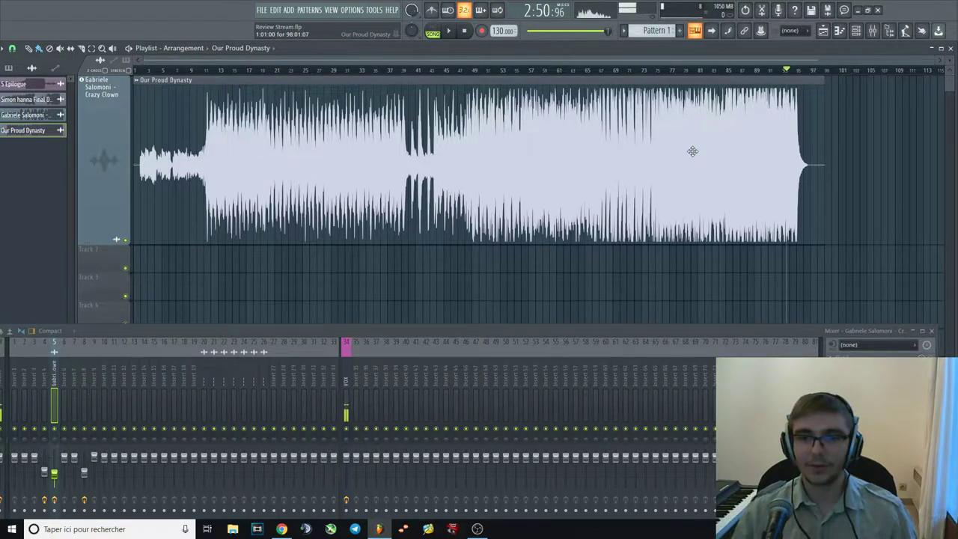
Replace the Our Proud Dynasty clip on the first playlist track with Heist-2.48.231, and close the media player.
click(154, 69)
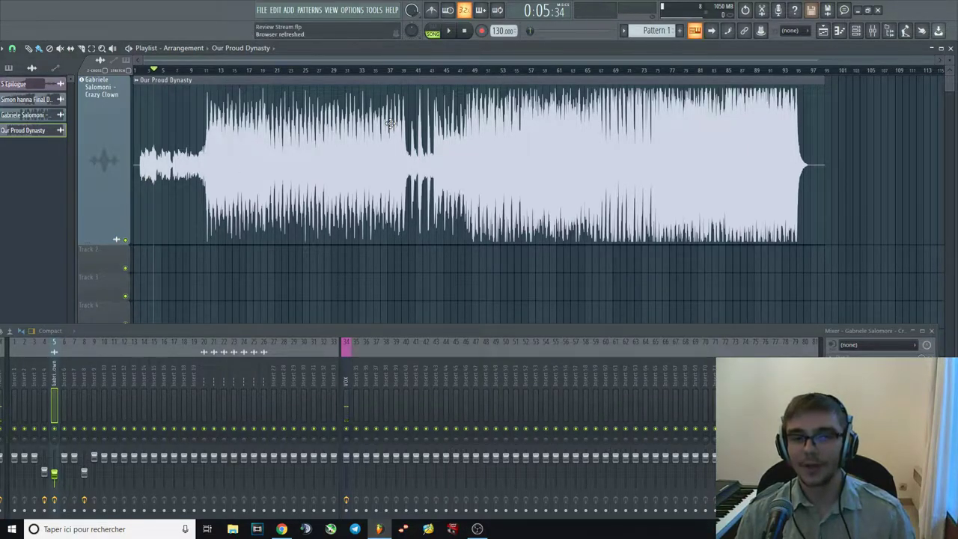
right_click(386, 148)
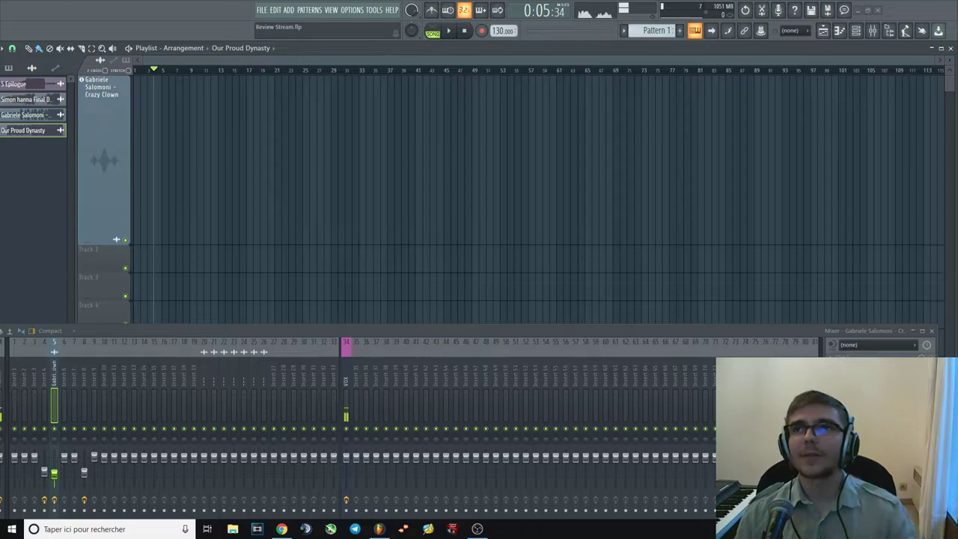
drag(424, 162, 289, 154)
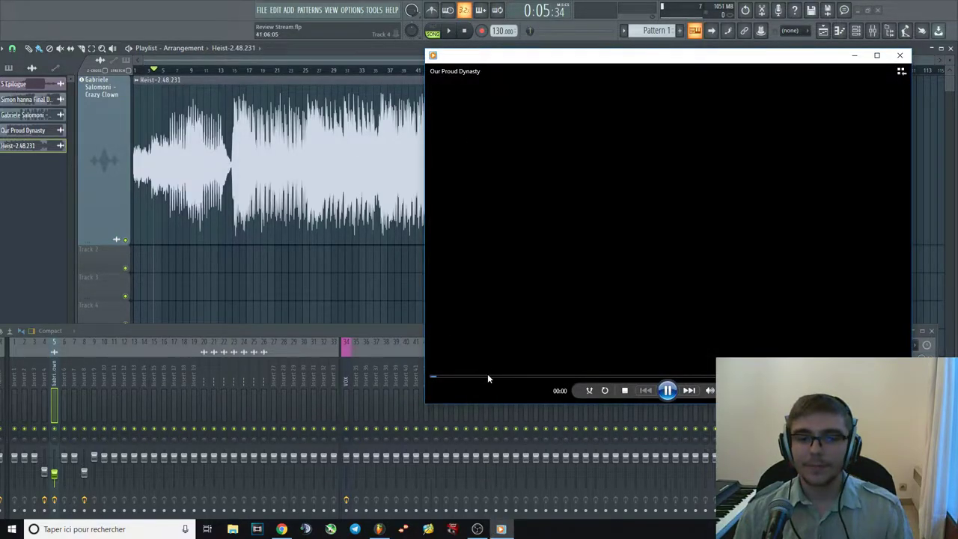
click(490, 376)
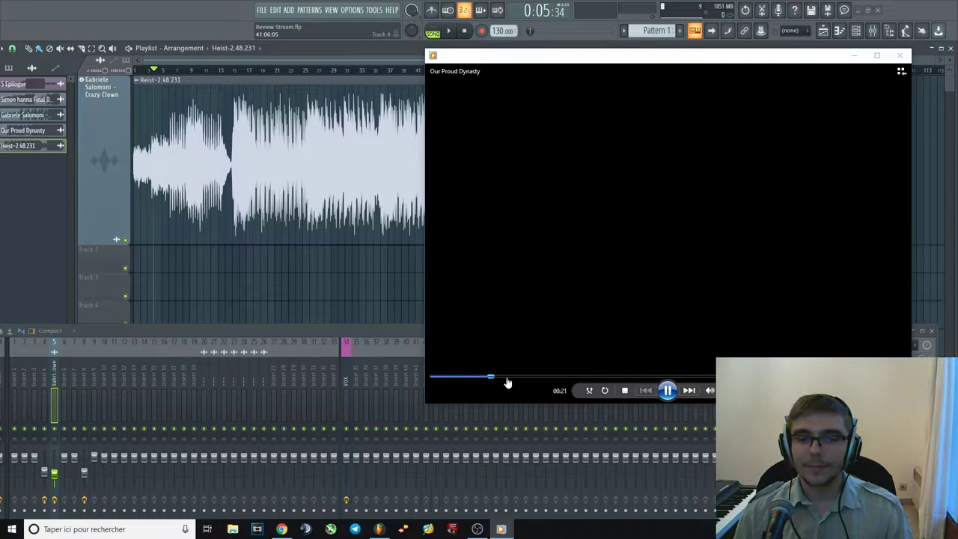
click(899, 55)
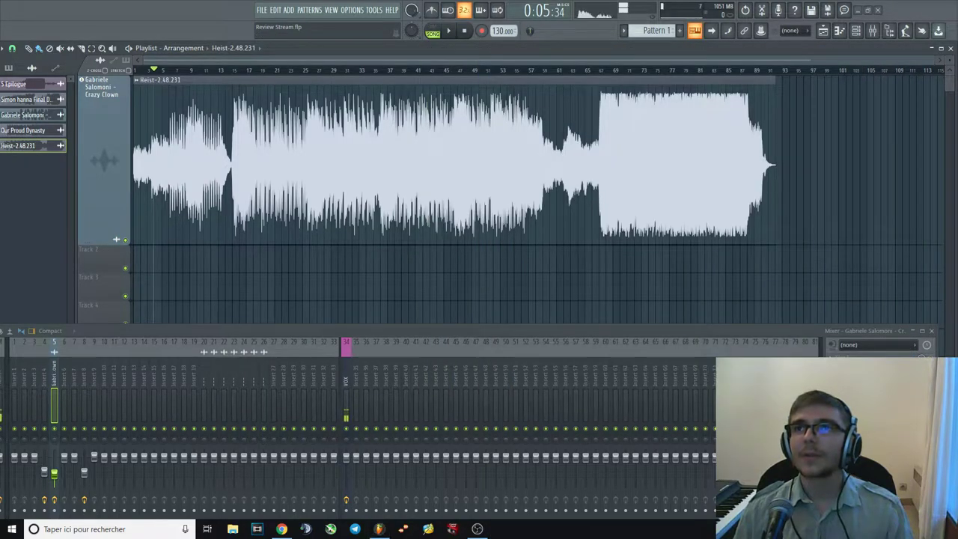
Delete the previously reviewed tracks' audio clips from the project, keeping only Heist-2.48.231.
click(554, 219)
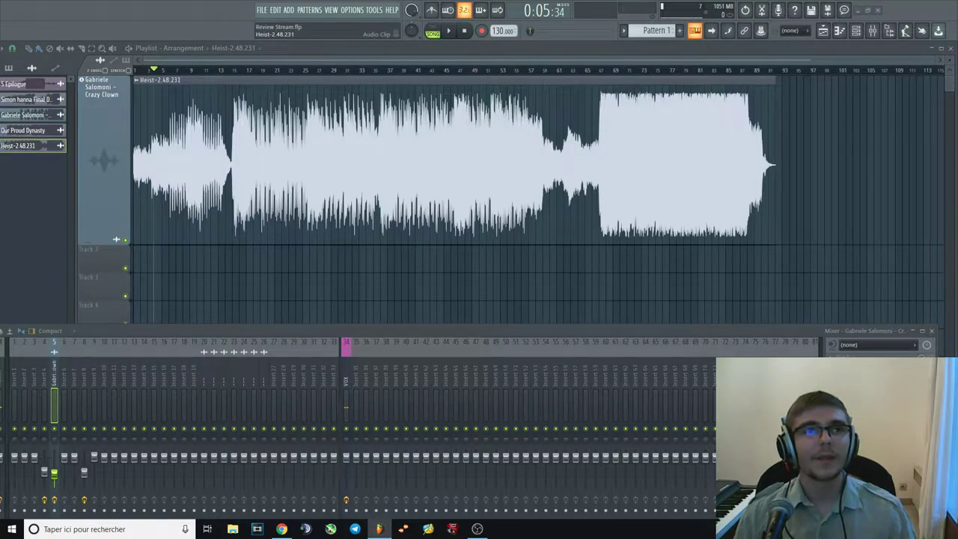
click(23, 130)
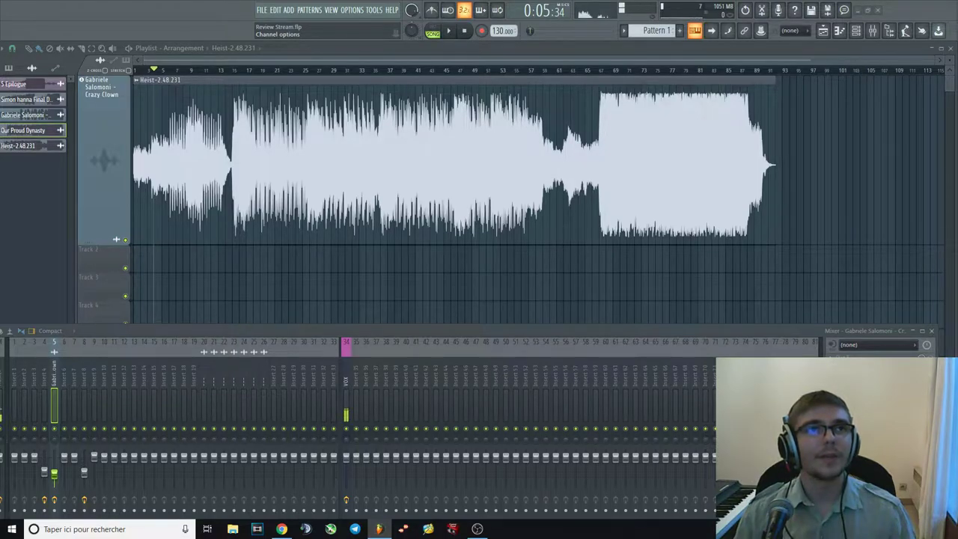
key(Delete)
click(533, 292)
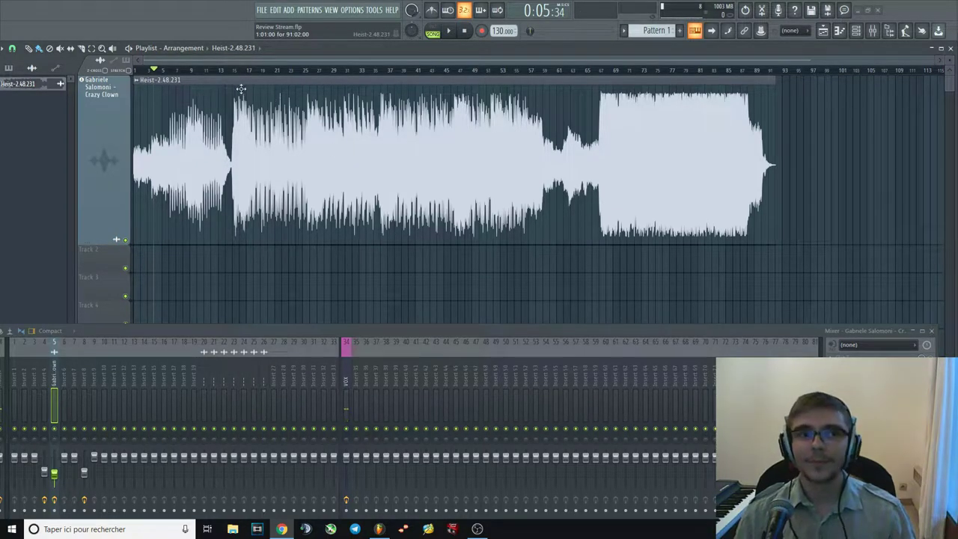
Return the playhead to the beginning and listen to Heist-2.48.231 from the start.
click(136, 70)
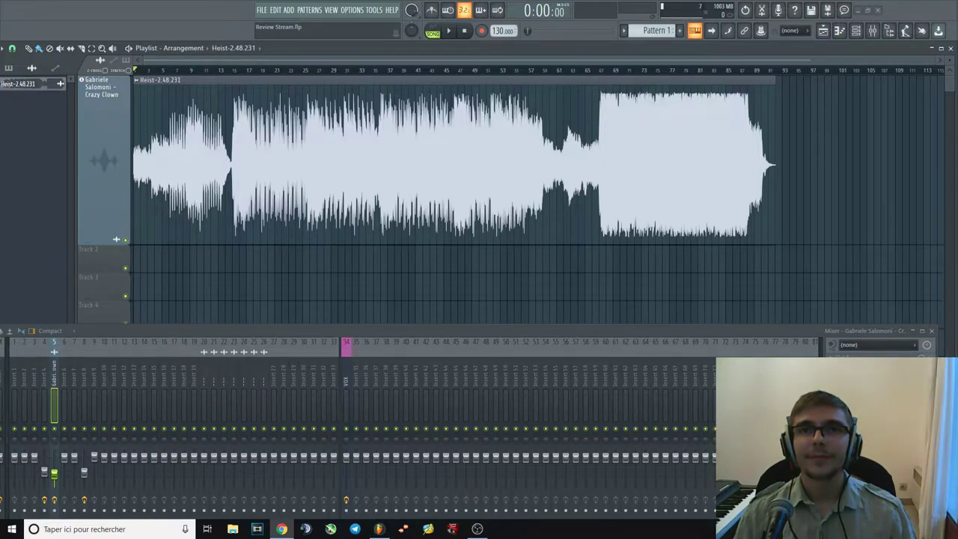
click(119, 78)
key(space)
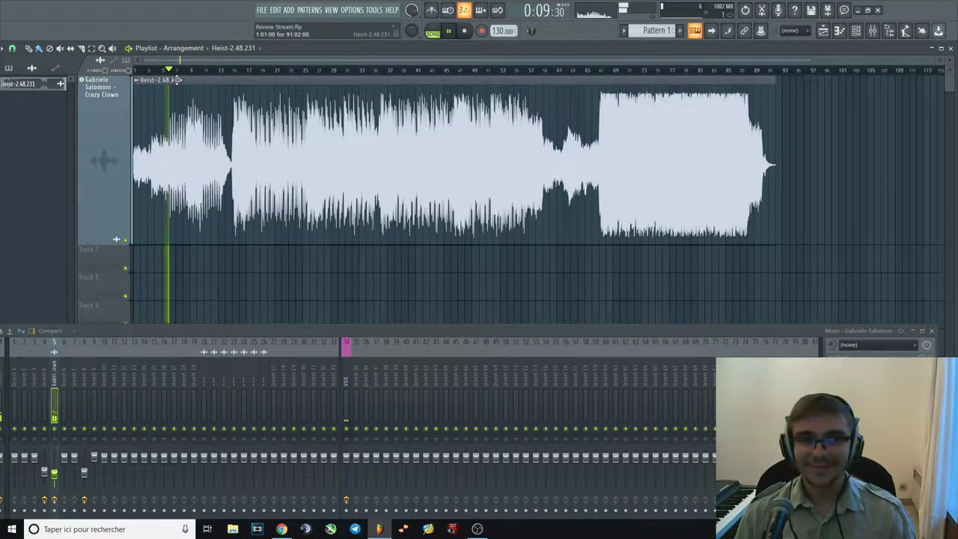
key(space)
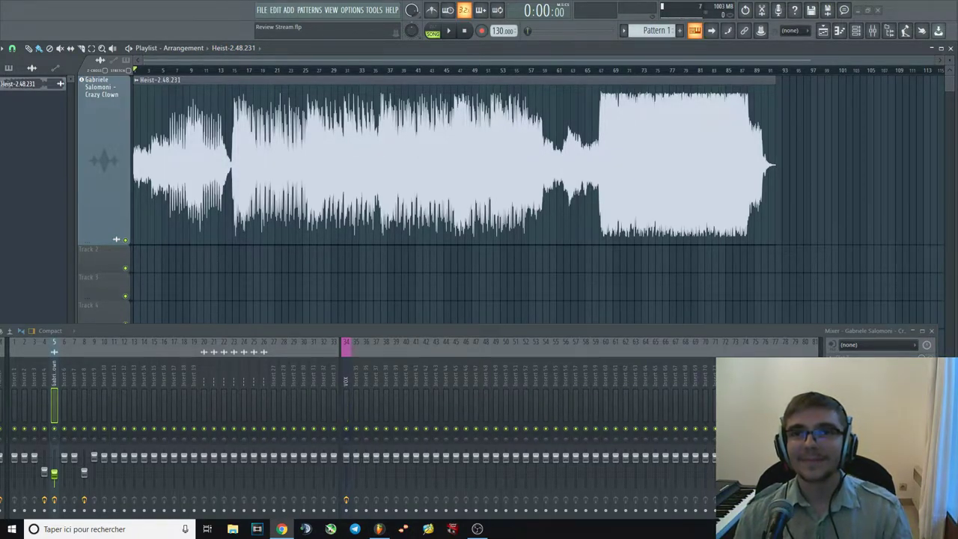
key(space)
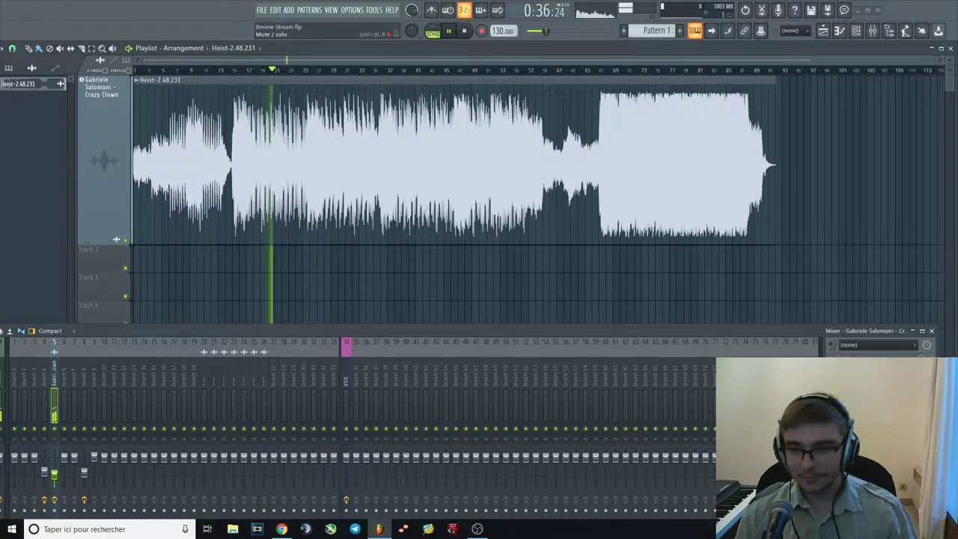
Load FabFilter Pro-Q 3 on mixer insert 5, view the track's spectrum during playback, and close the plugin window.
click(916, 345)
key(Escape)
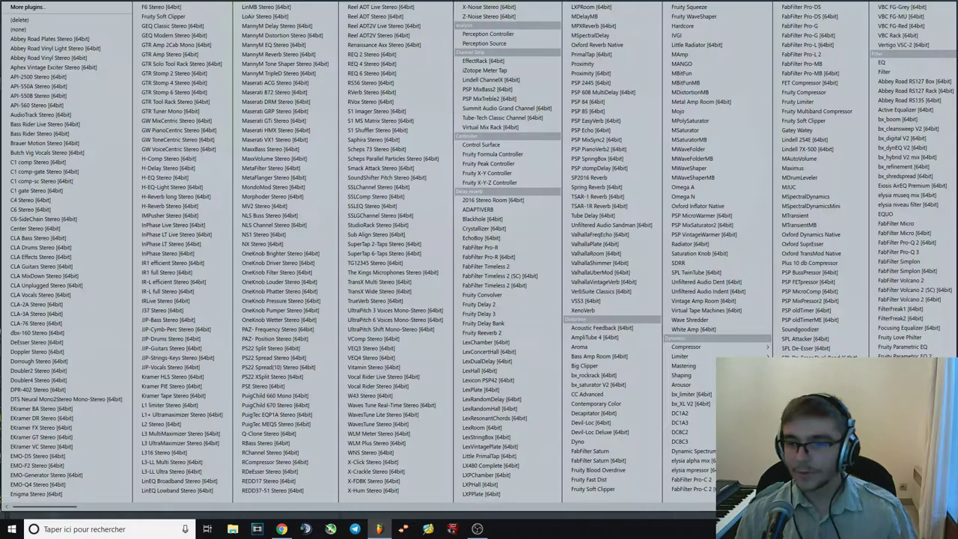
click(875, 345)
click(931, 251)
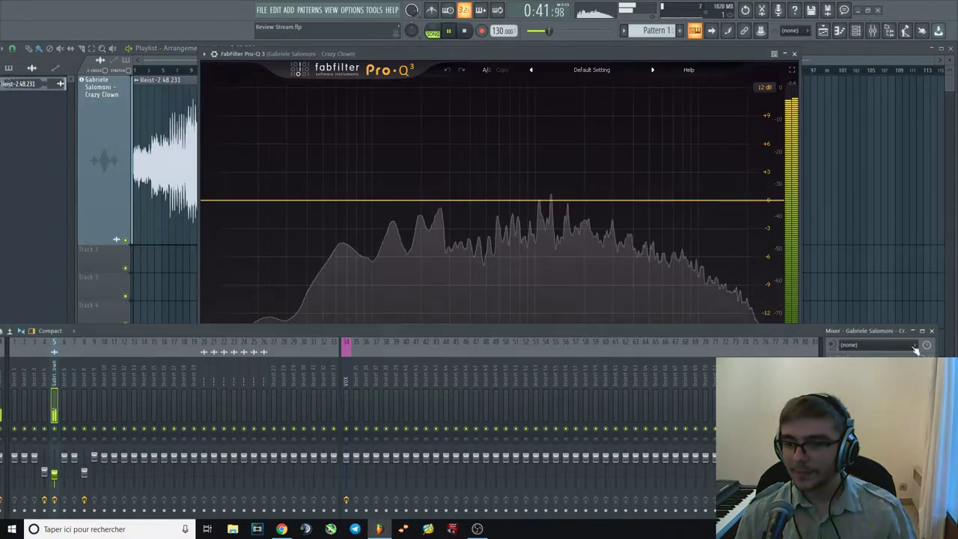
click(794, 53)
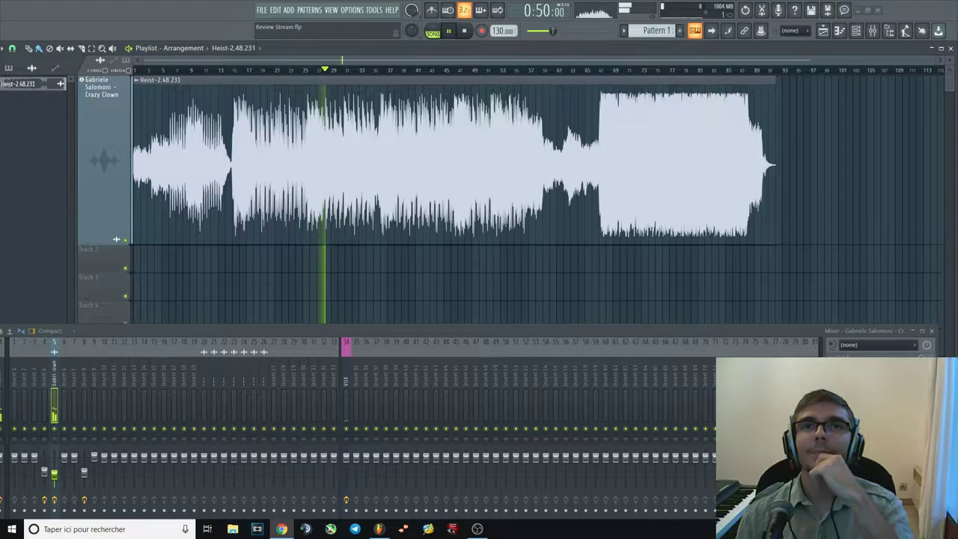
Listen to the later main section and the breakdown from about bars 39, 46, 58, 60 and 62.
click(408, 69)
click(466, 70)
click(455, 70)
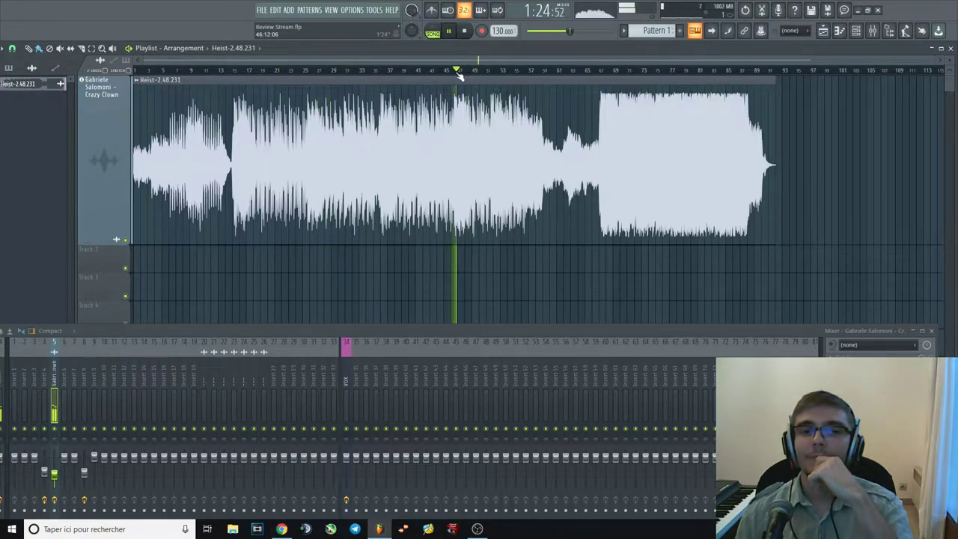
click(556, 69)
click(571, 70)
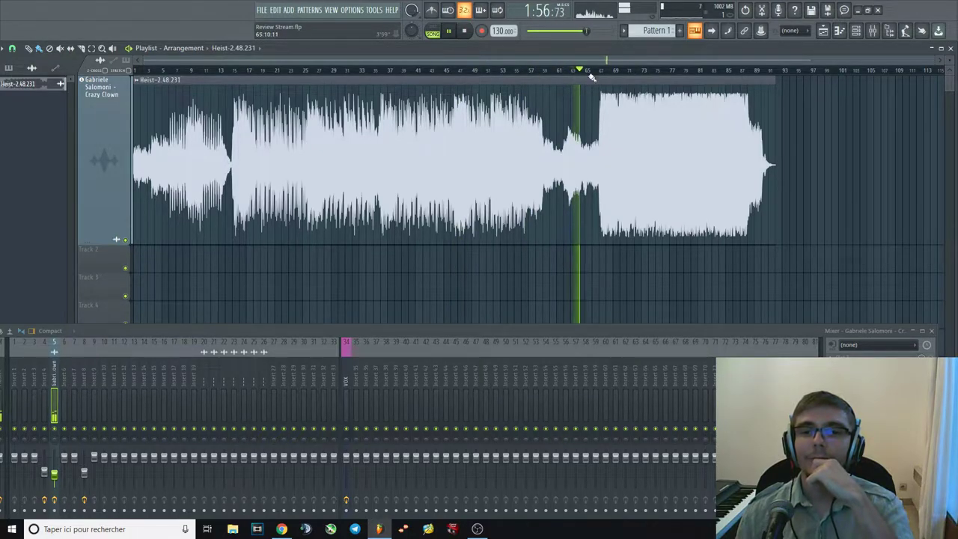
click(538, 70)
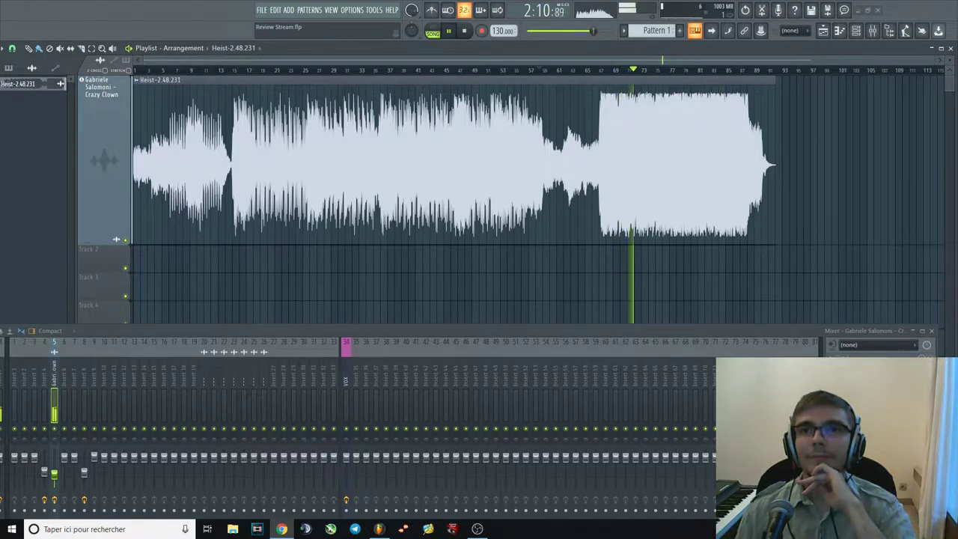
Listen to the final loud section from about bars 79 and 86, and stop playback.
click(692, 72)
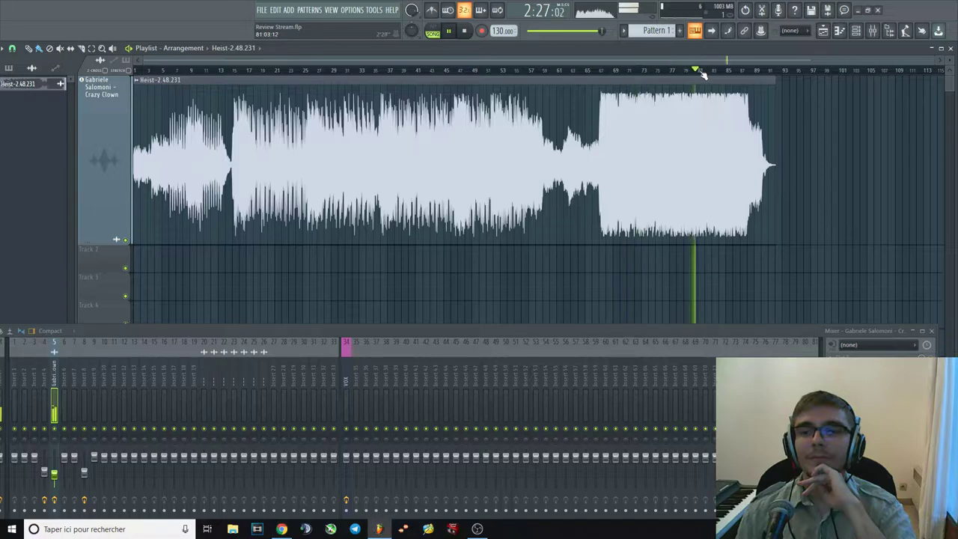
click(739, 73)
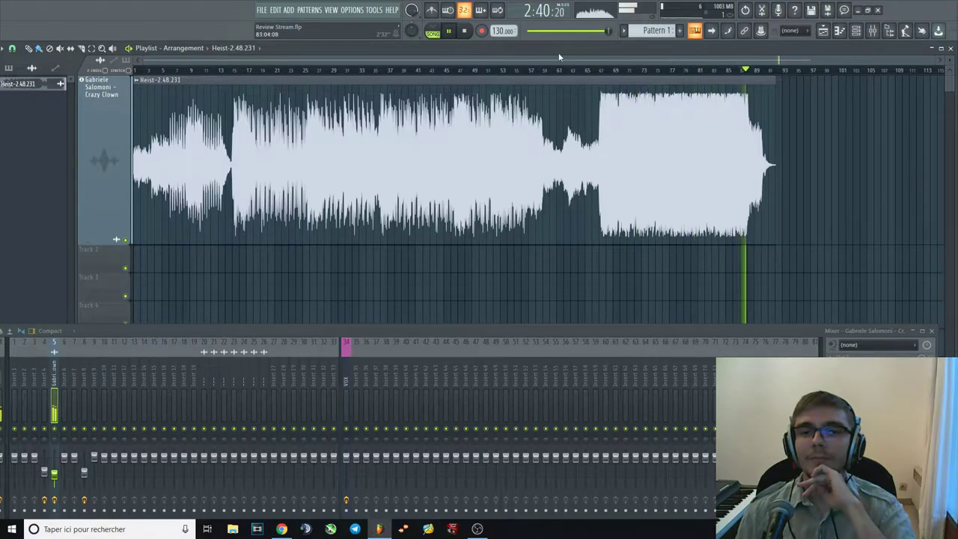
click(473, 34)
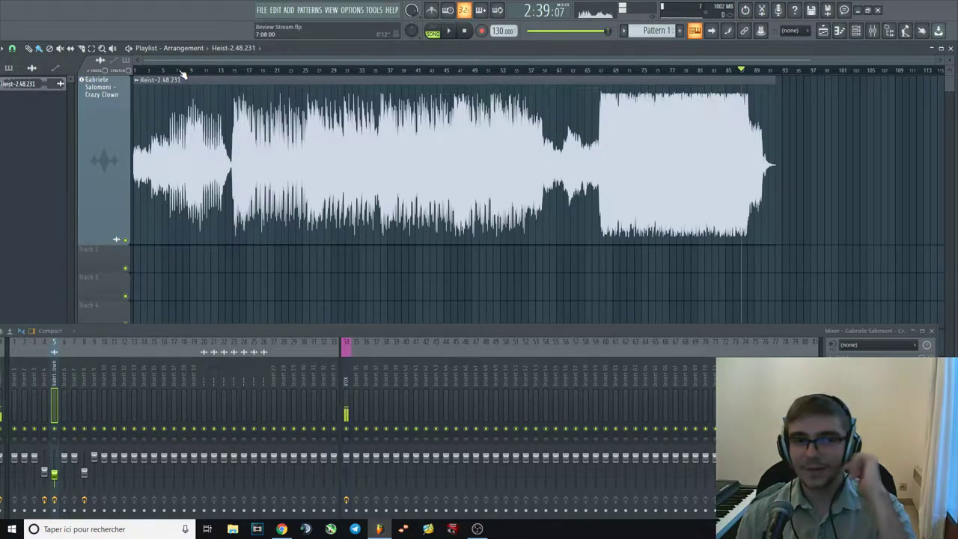
Replay the opening bars briefly and place the playhead at about bar 15, where the louder section starts.
drag(182, 73, 139, 70)
key(space)
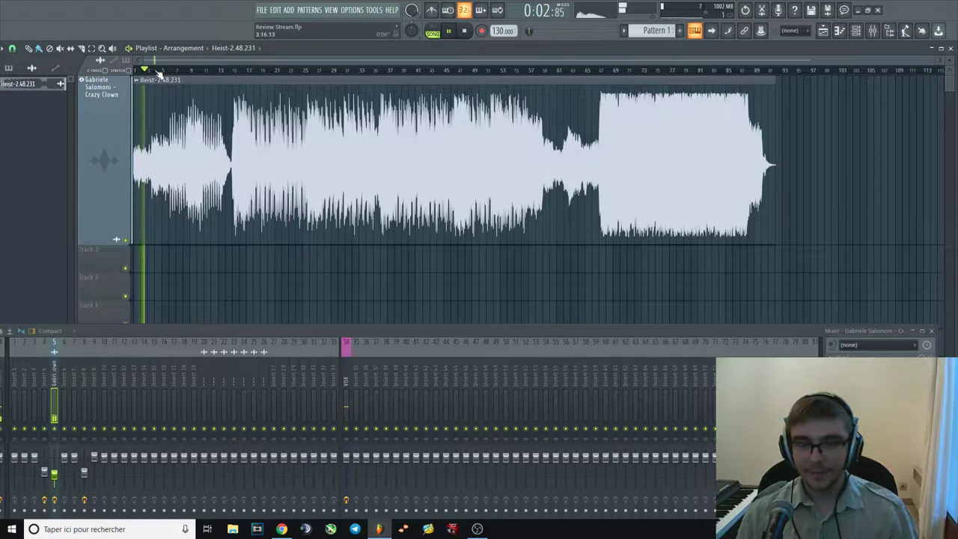
key(space)
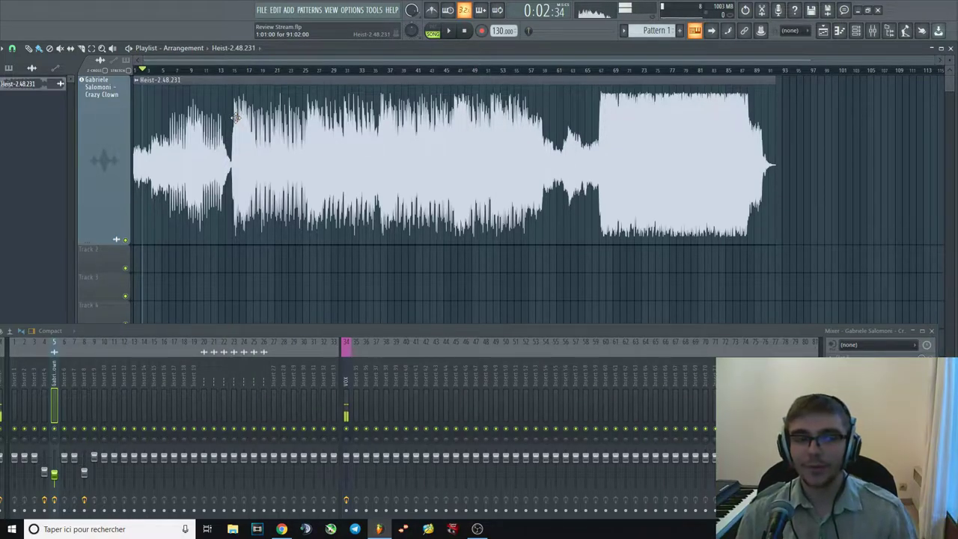
drag(211, 70, 242, 75)
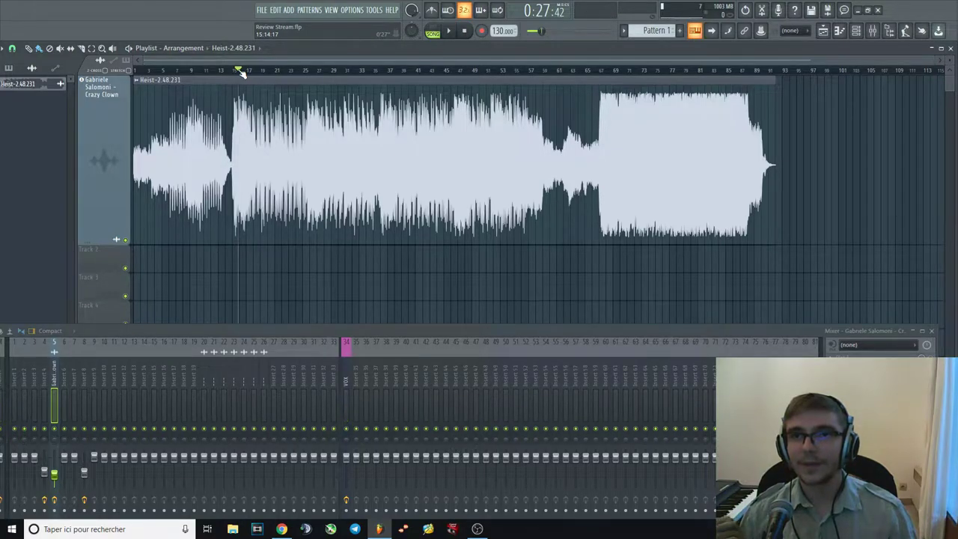
drag(241, 73, 241, 73)
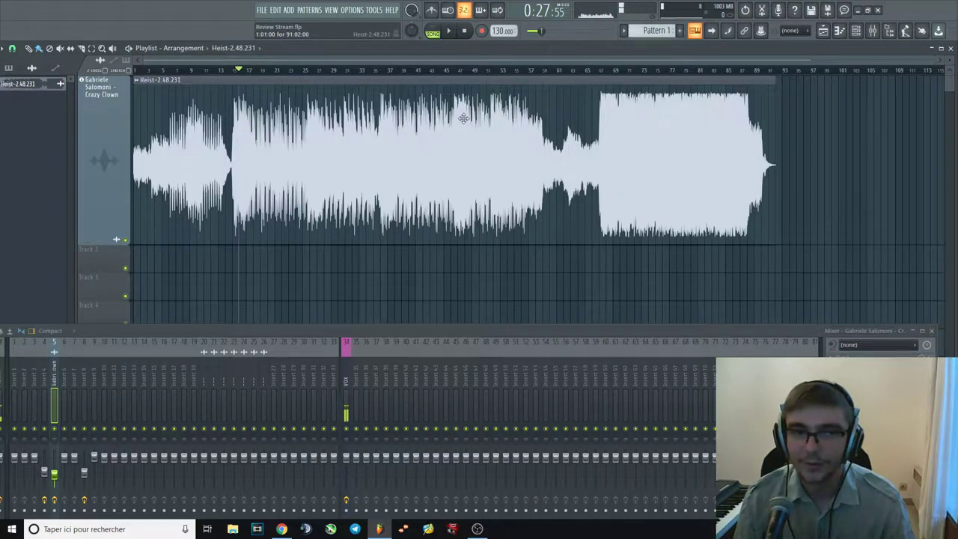
Play the main section from about bars 22, 25, 33 and 36, and pause playback.
click(285, 70)
key(space)
click(305, 70)
click(307, 70)
click(359, 71)
click(382, 70)
key(space)
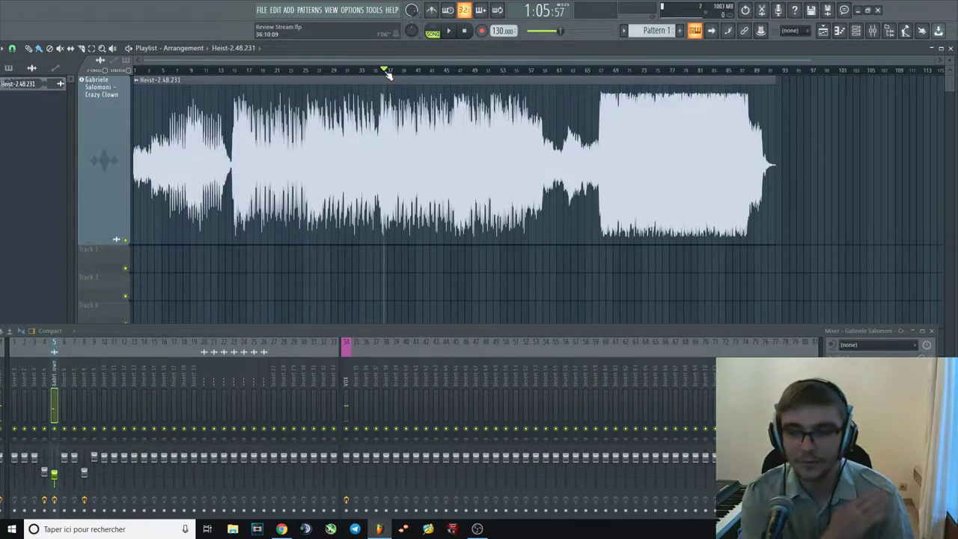
Replay the transition around bar 36 and leave the playhead parked there.
key(space)
key(space)
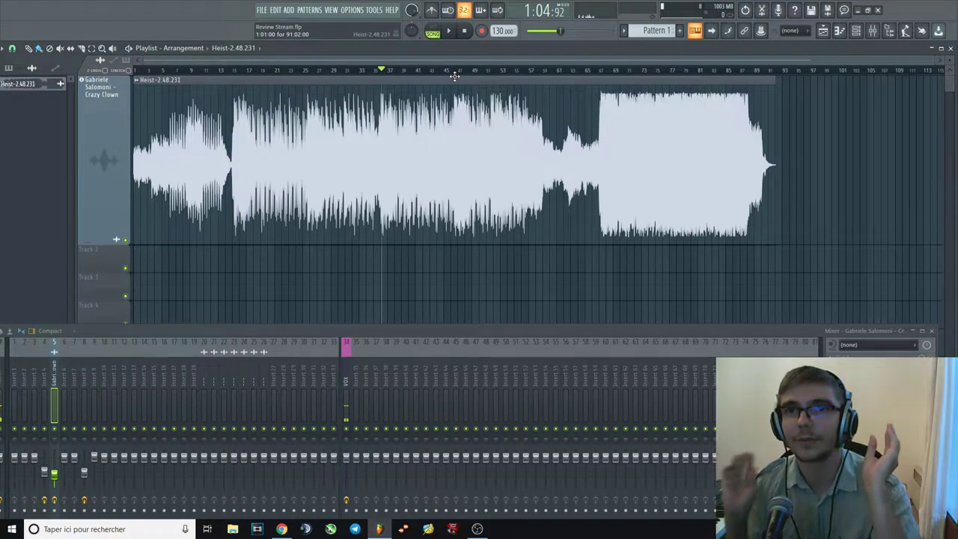
key(space)
click(381, 72)
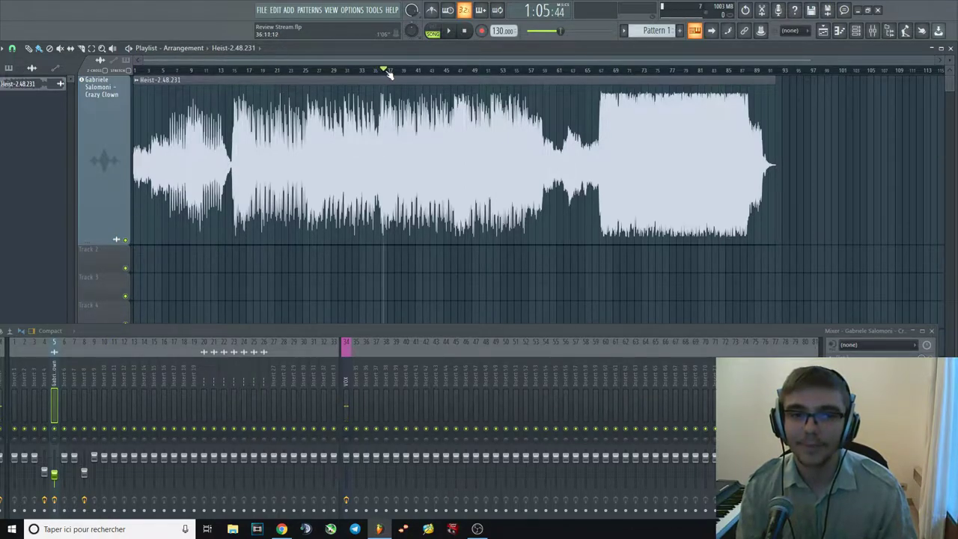
click(381, 71)
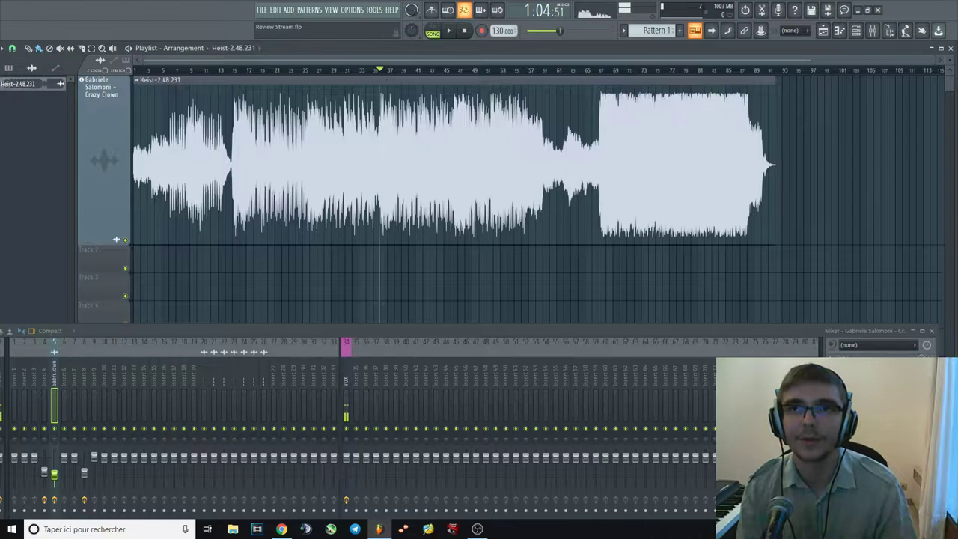
key(alt+Tab)
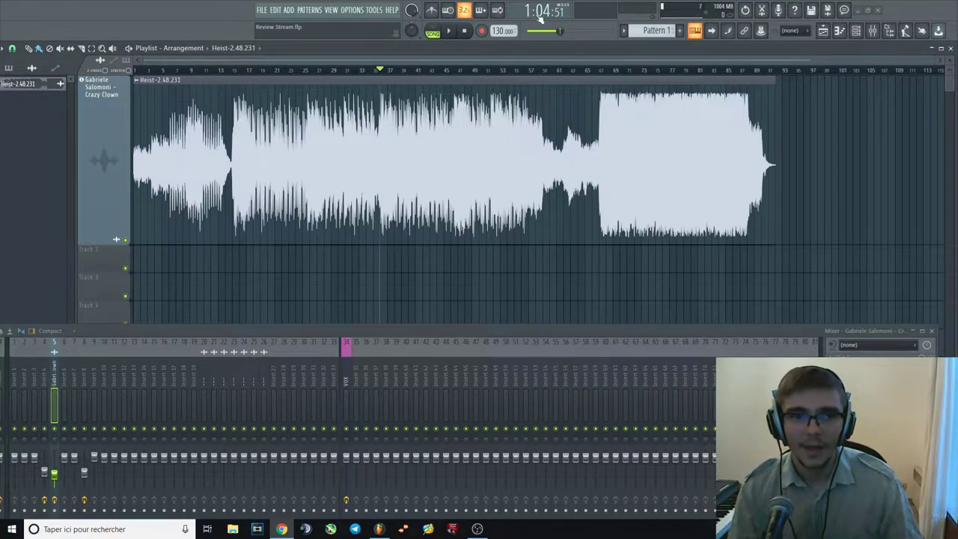
Play a short passage of the track from about bar 18.
click(259, 70)
key(space)
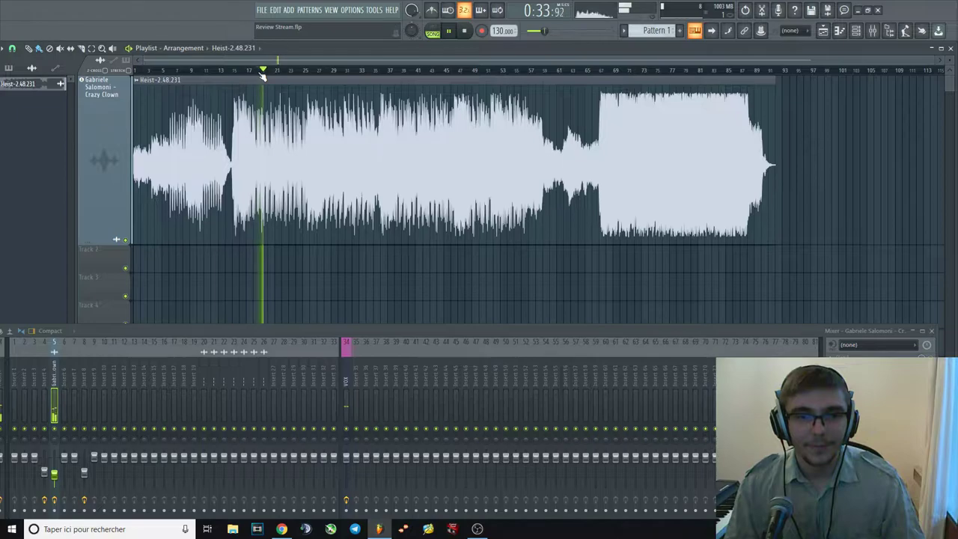
key(space)
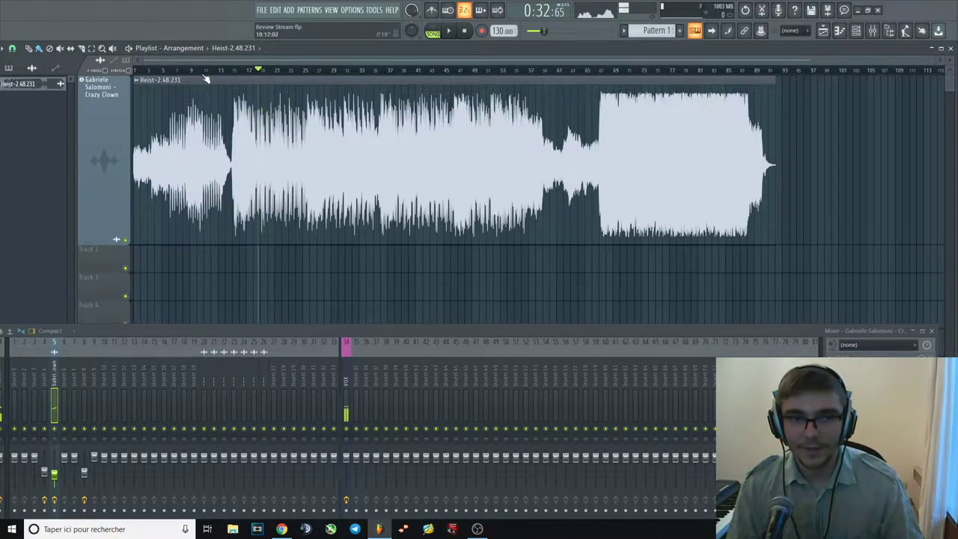
Replay the intro from about bars 3, 2 and 1, and pause playback.
click(153, 70)
key(space)
click(144, 70)
click(136, 69)
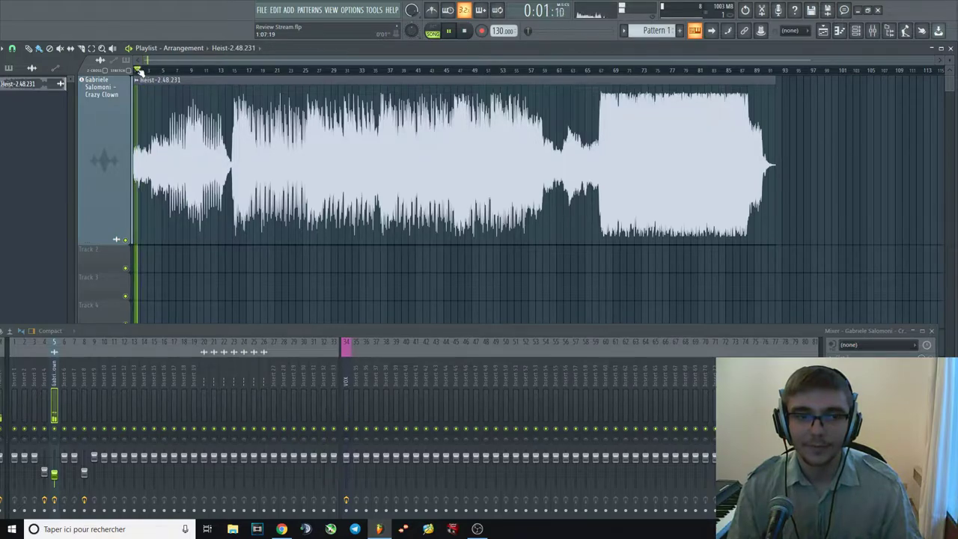
key(space)
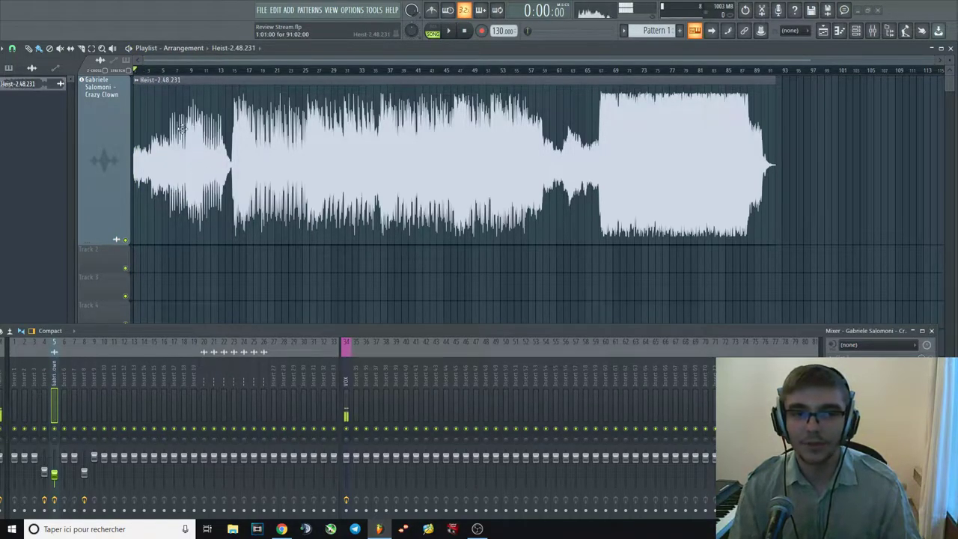
Check the first two bars up close in the playlist and place the playhead at about bar 3.
click(139, 71)
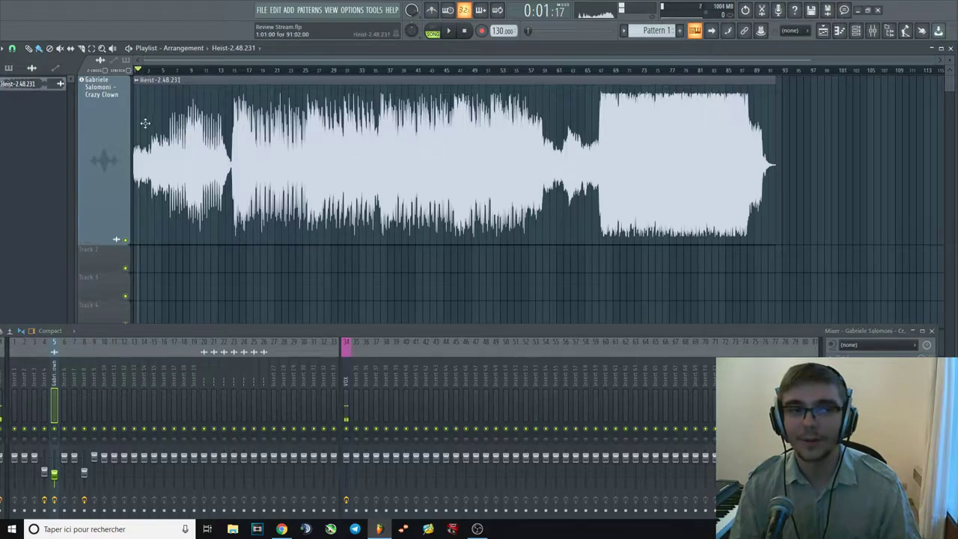
scroll(150, 160, up, 3)
key(space)
key(space)
drag(175, 71, 172, 72)
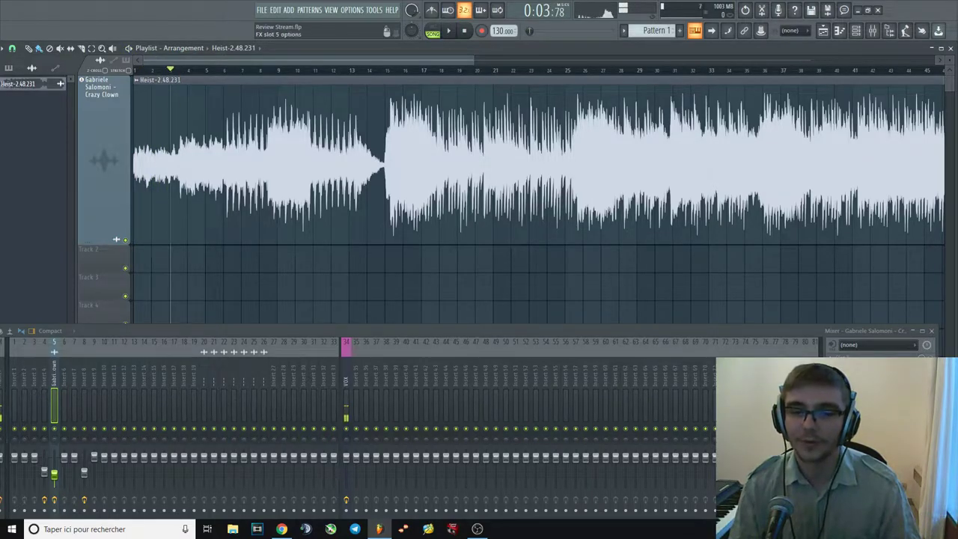
Load Patcher on mixer insert 5 with the MIDROOM preset and close its window.
click(837, 373)
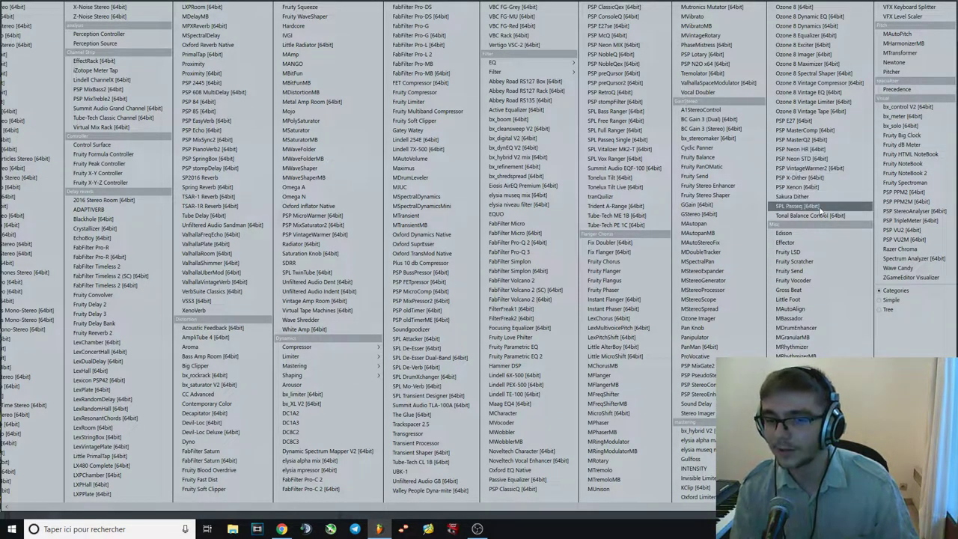
click(814, 244)
click(203, 70)
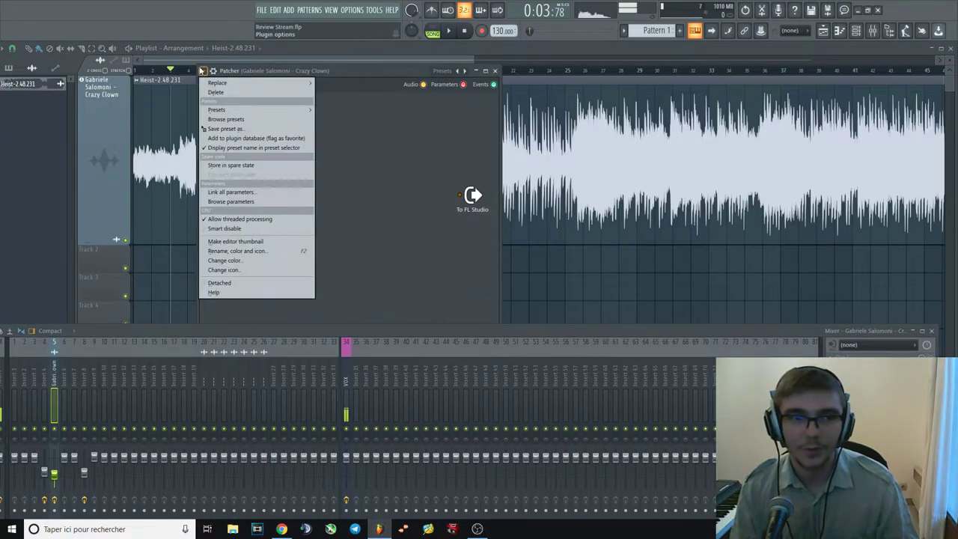
mouse_move(254, 110)
click(350, 148)
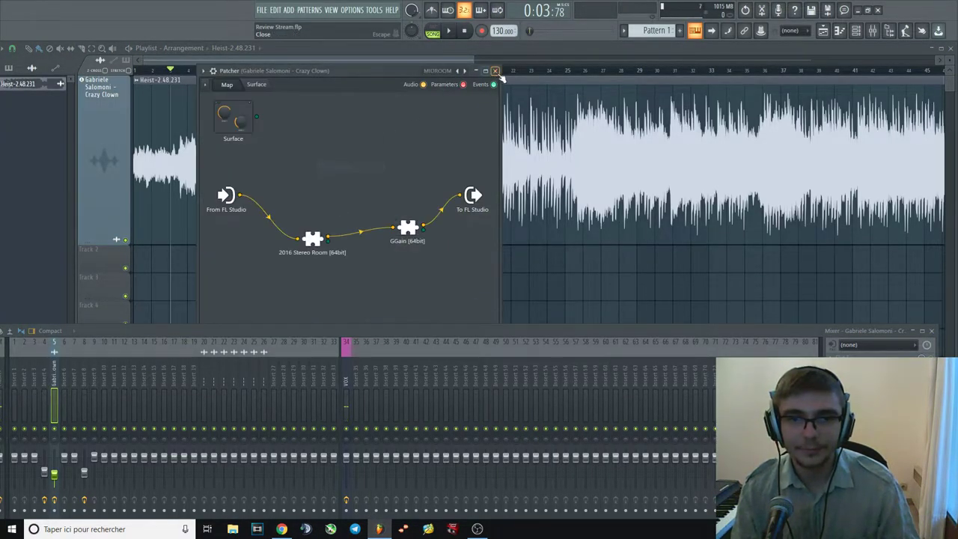
click(495, 71)
Listen to the intro through the room reverb from about bar 2, and pause playback.
key(space)
click(151, 72)
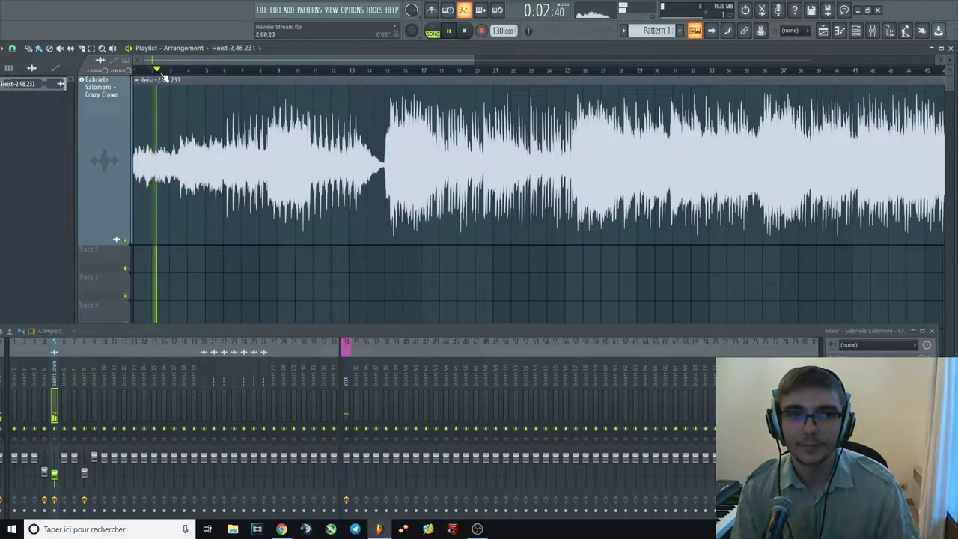
click(158, 71)
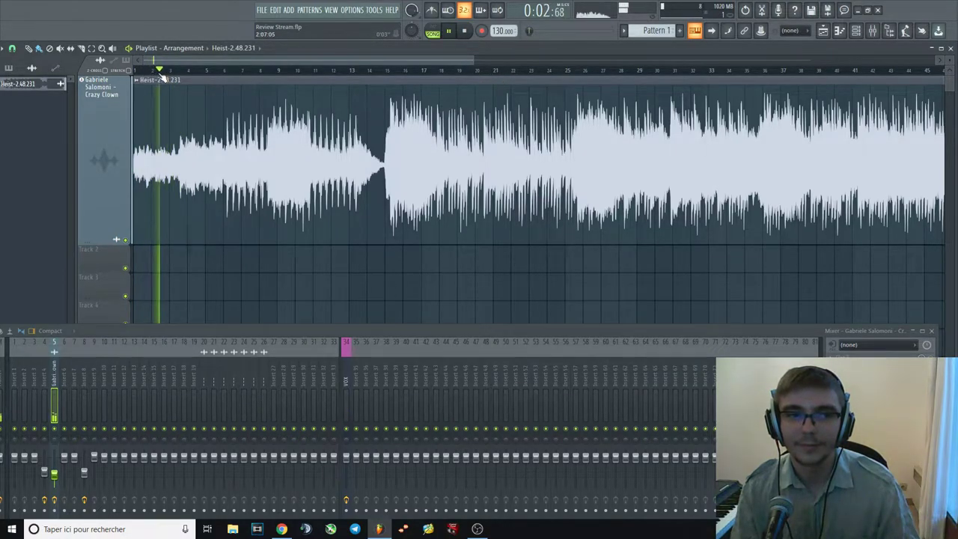
key(space)
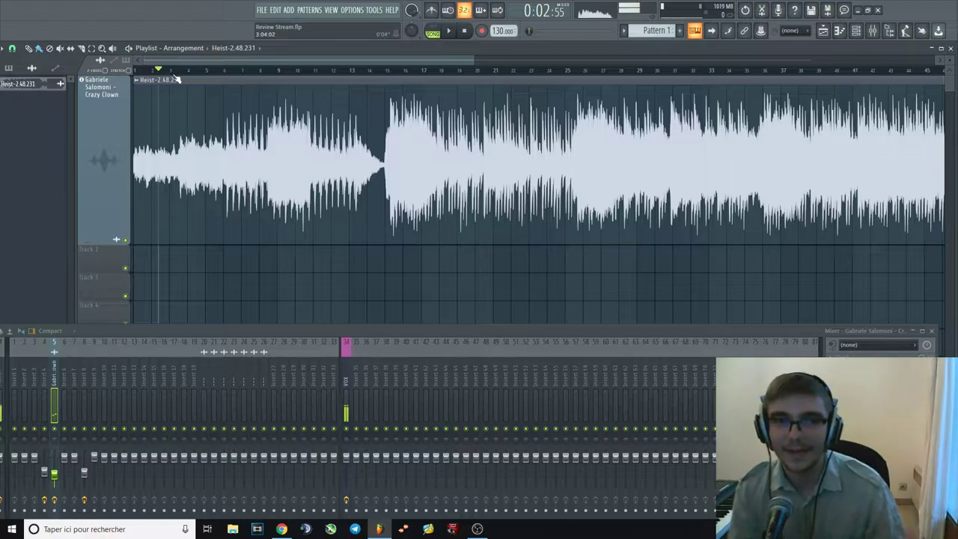
Audition the intro with the reverb from about the middle of bar 3 and from bar 4.
click(179, 70)
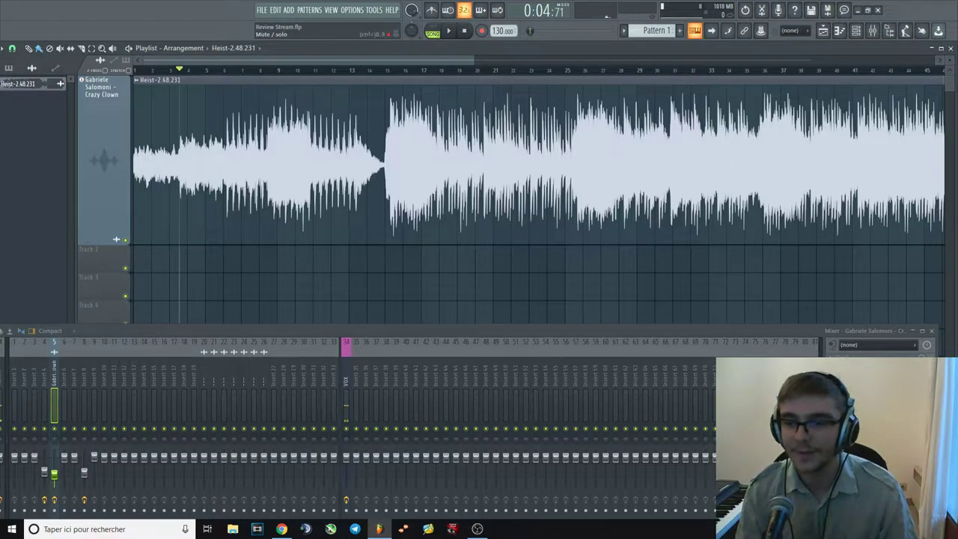
key(space)
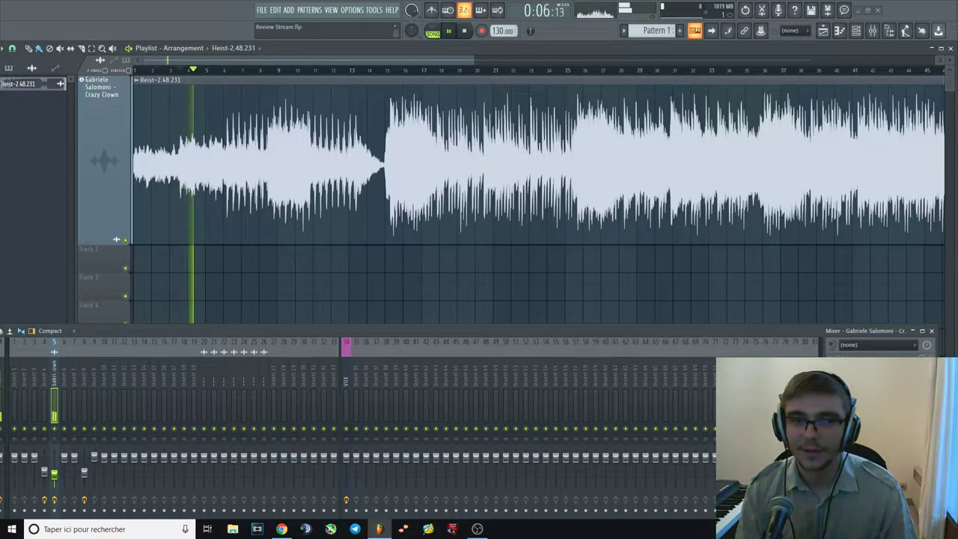
click(188, 70)
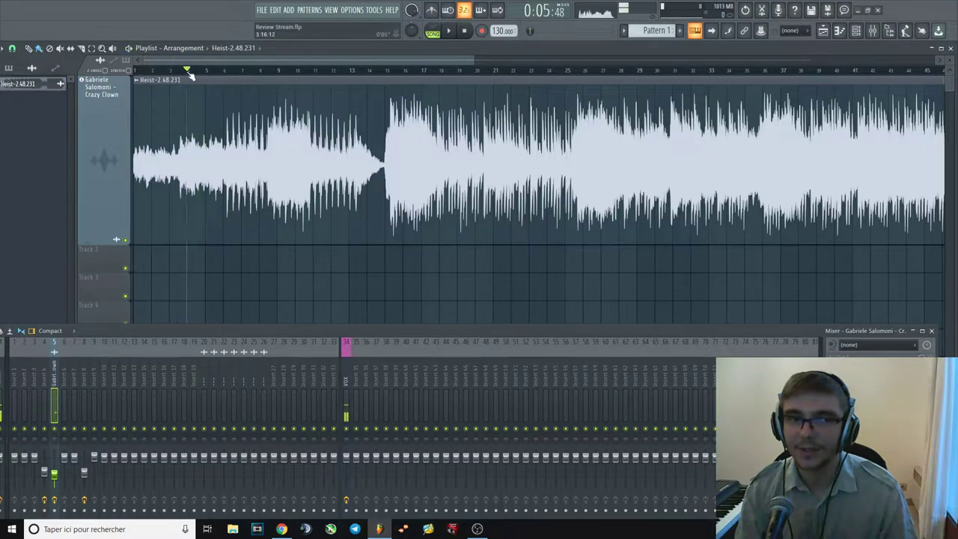
key(space)
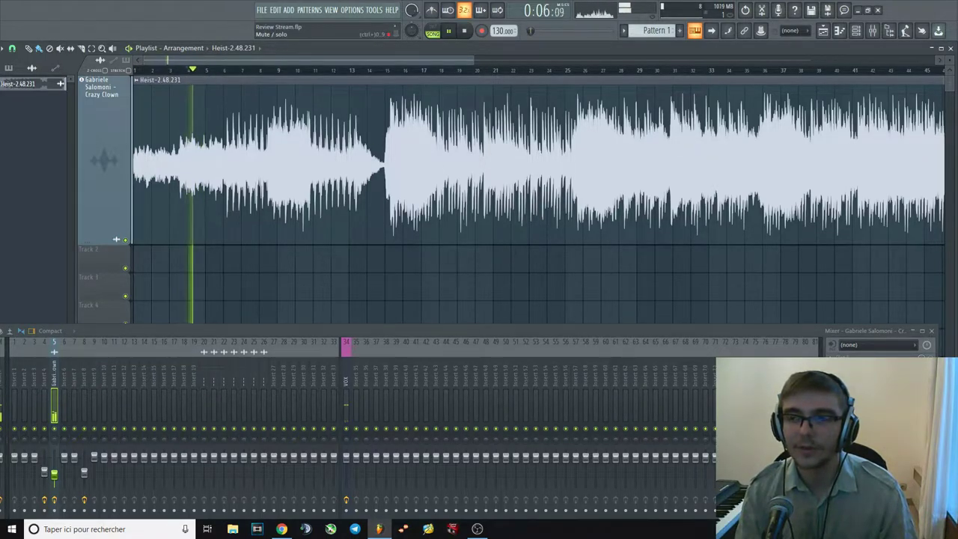
key(space)
key(space)
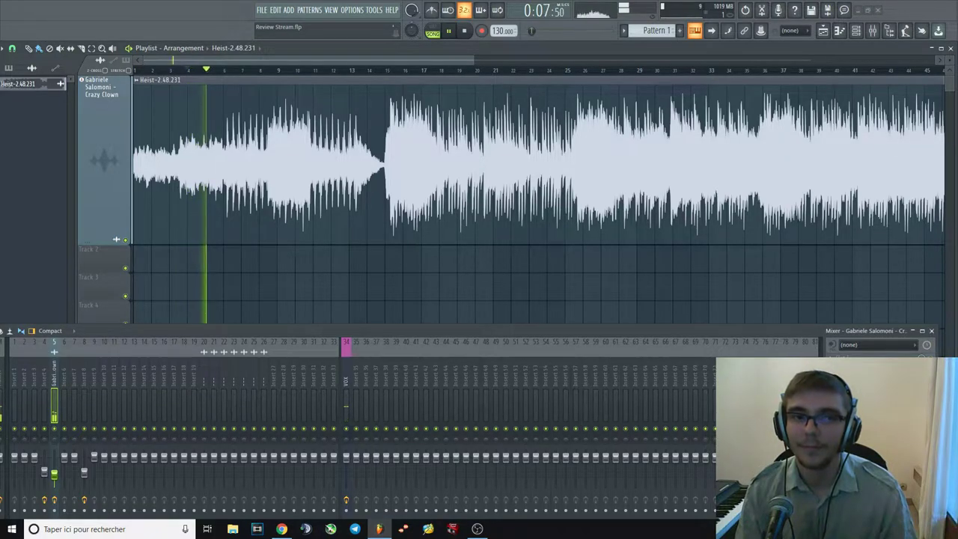
Audition the intro's build-up in short passages from about bars 6, 8 and 11.
key(space)
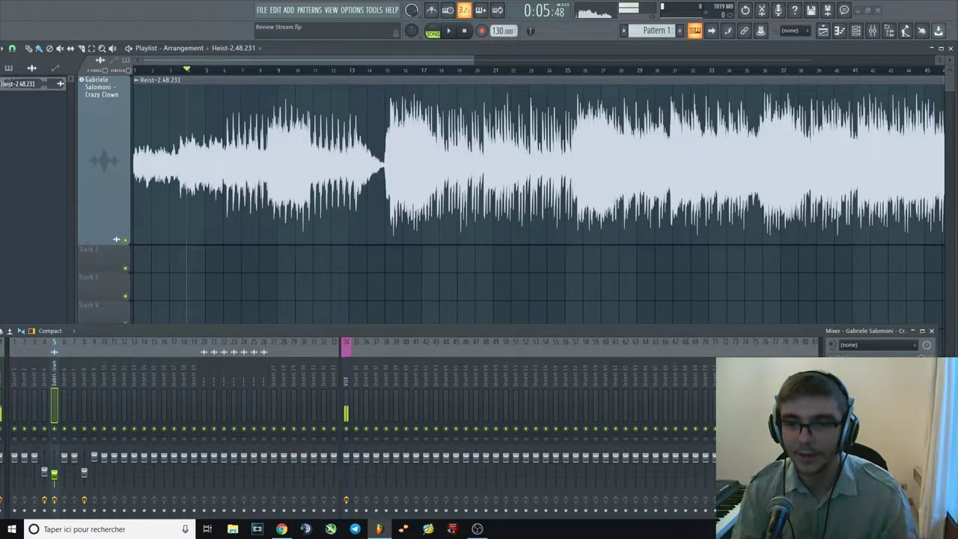
click(229, 70)
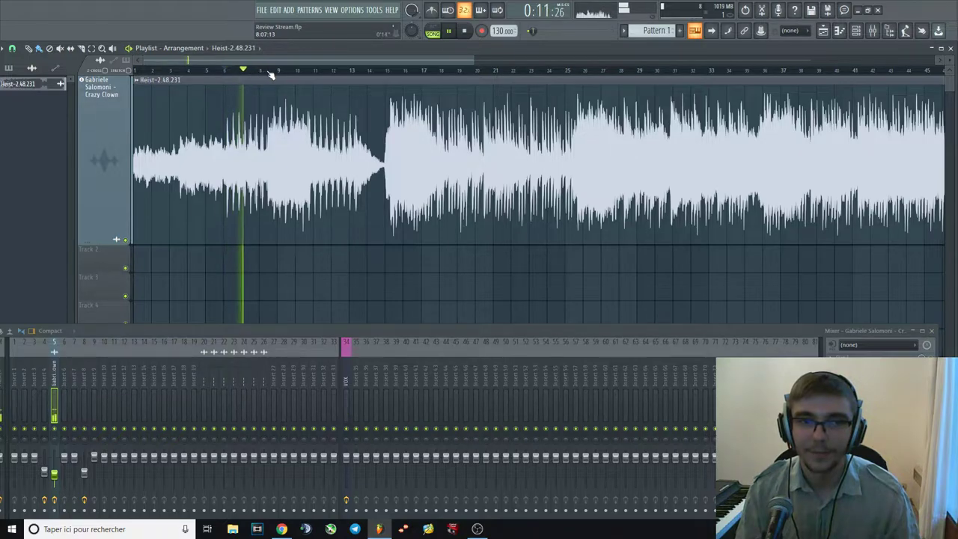
key(space)
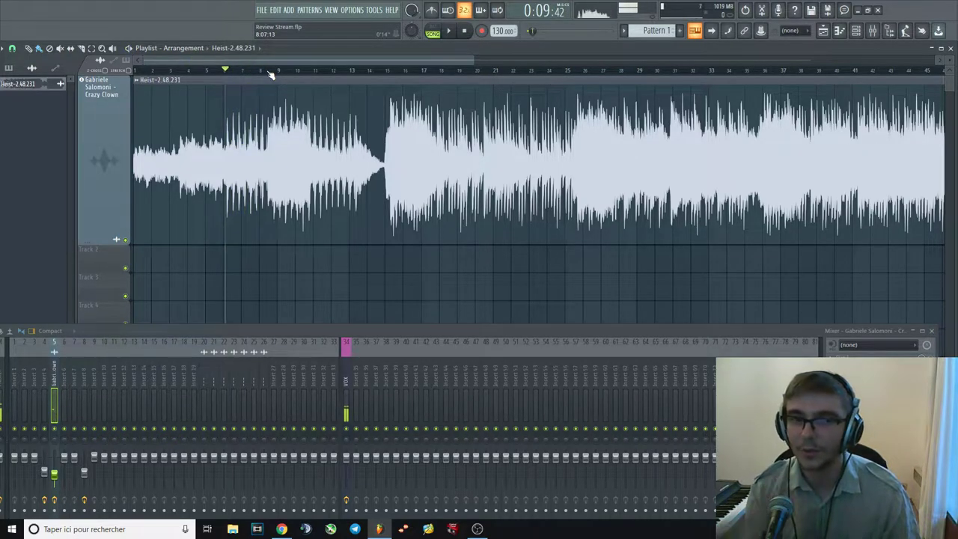
click(267, 71)
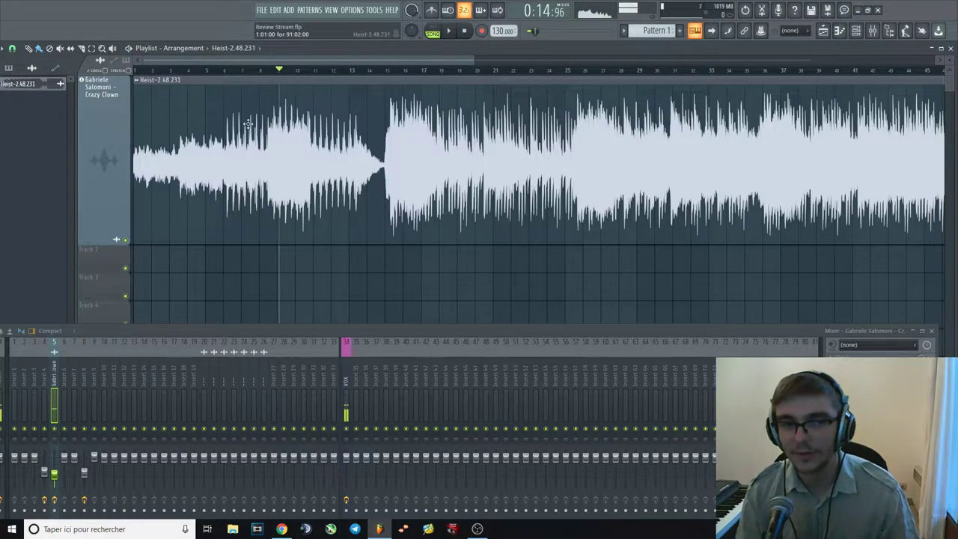
click(313, 70)
Listen to the first drop from about bar 15, pausing and resuming playback.
click(396, 70)
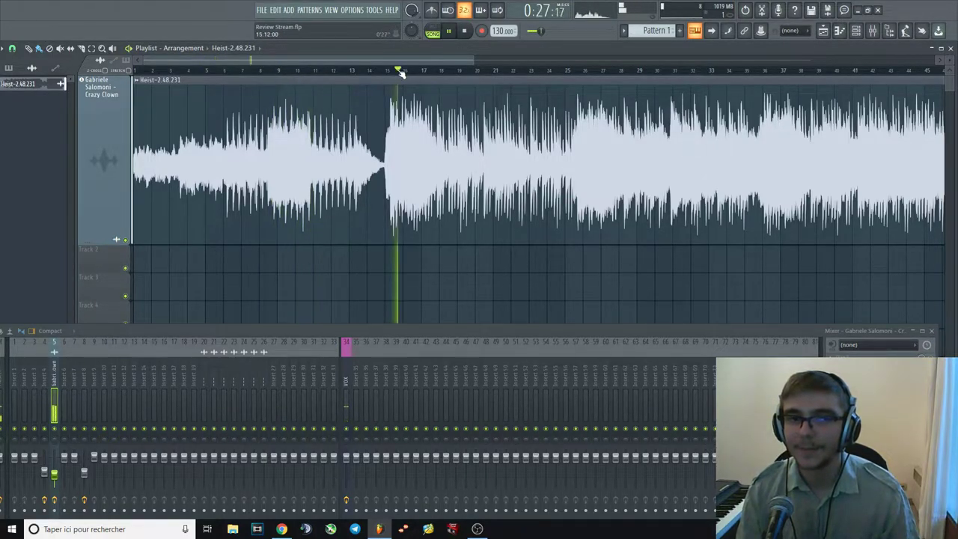
scroll(477, 66, down, 4)
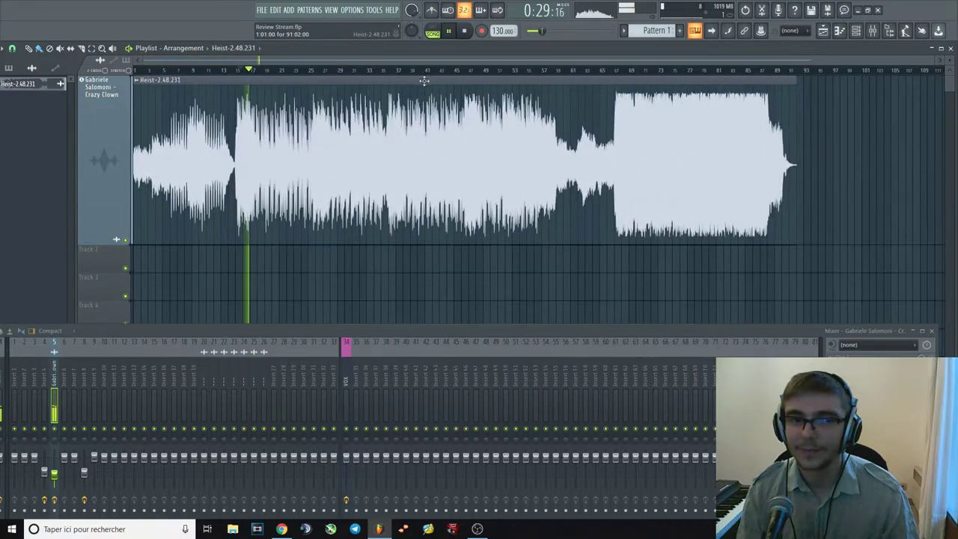
key(space)
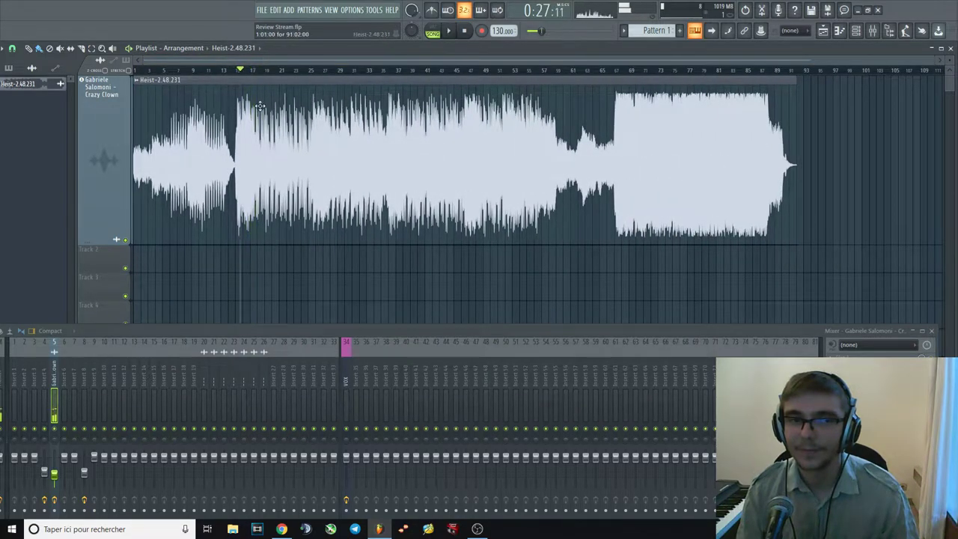
key(space)
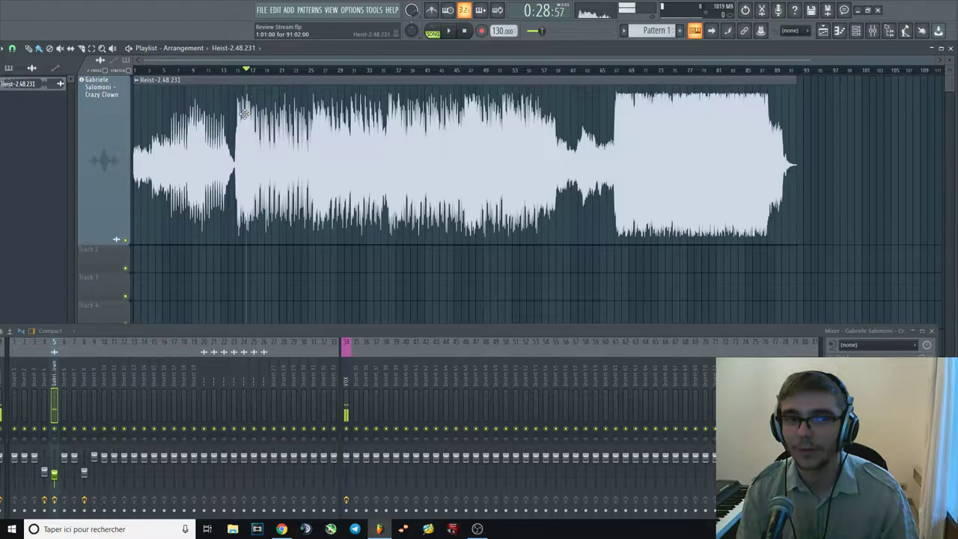
key(space)
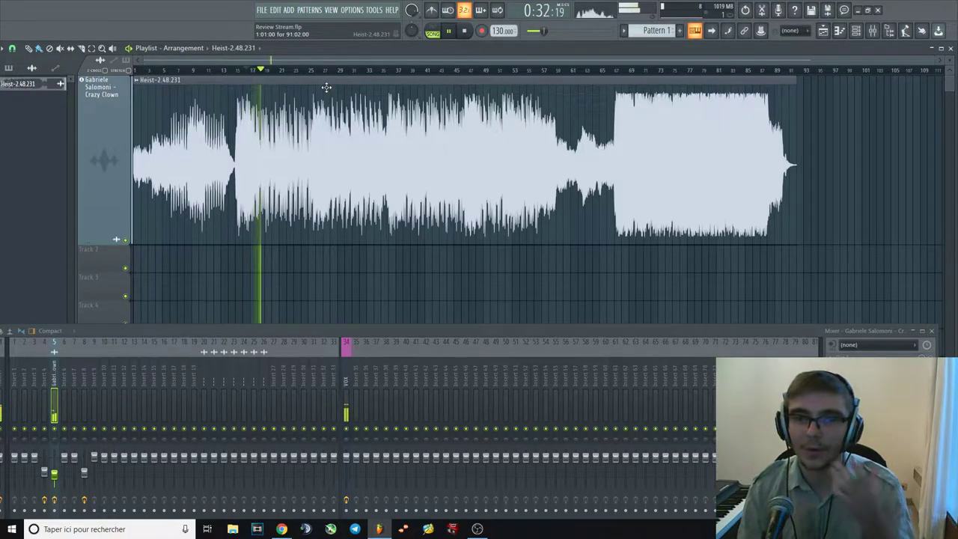
Skim the main section from about bar 25 through bars 31, 34 and 39, and pause playback near bar 41.
drag(308, 70, 336, 70)
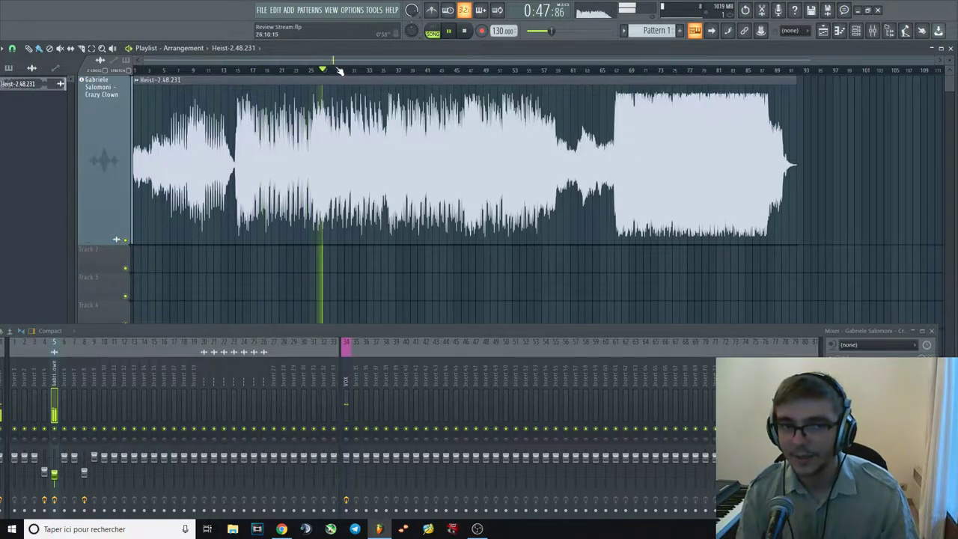
click(355, 71)
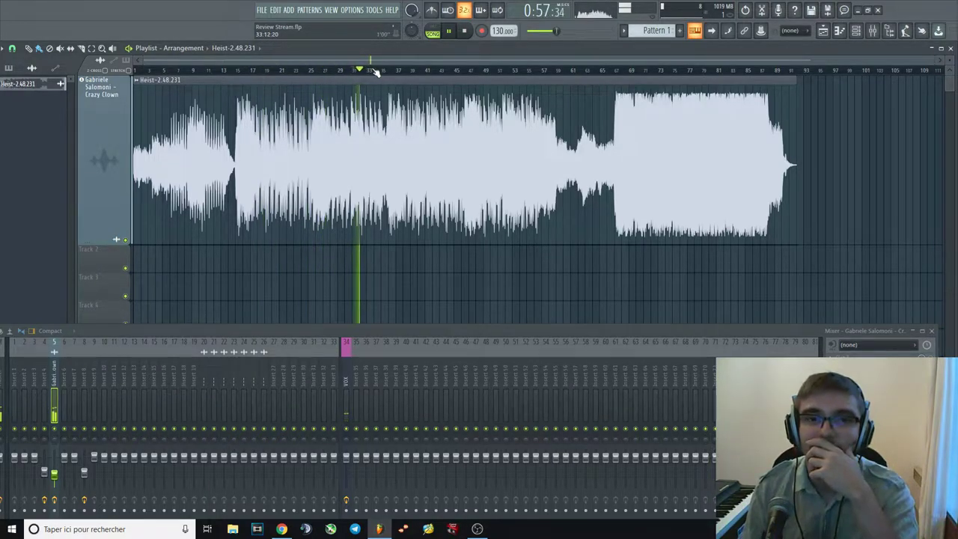
click(374, 71)
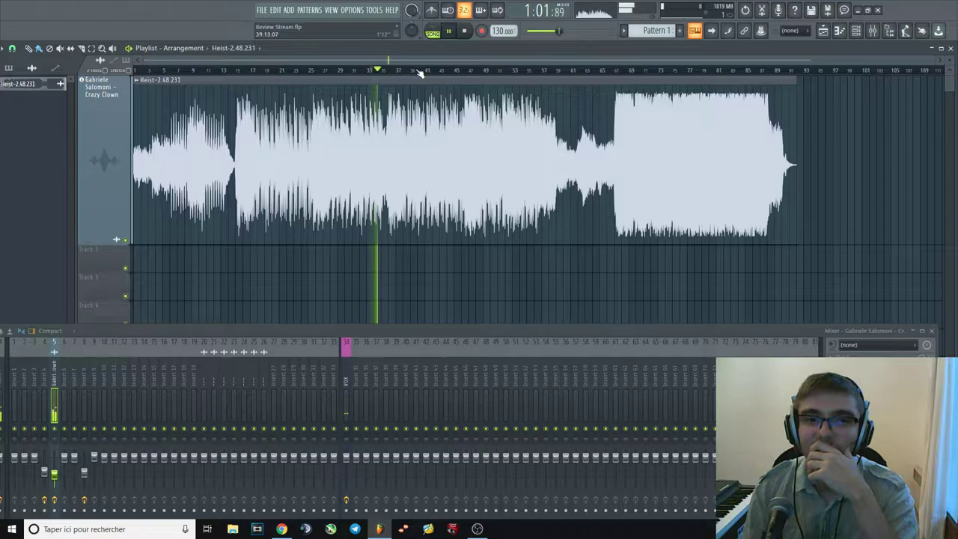
click(416, 71)
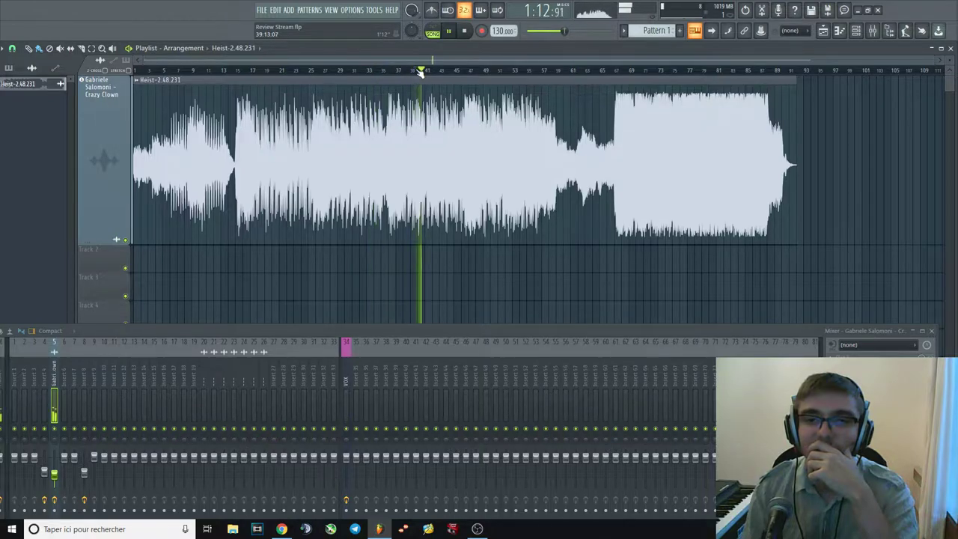
key(space)
click(425, 71)
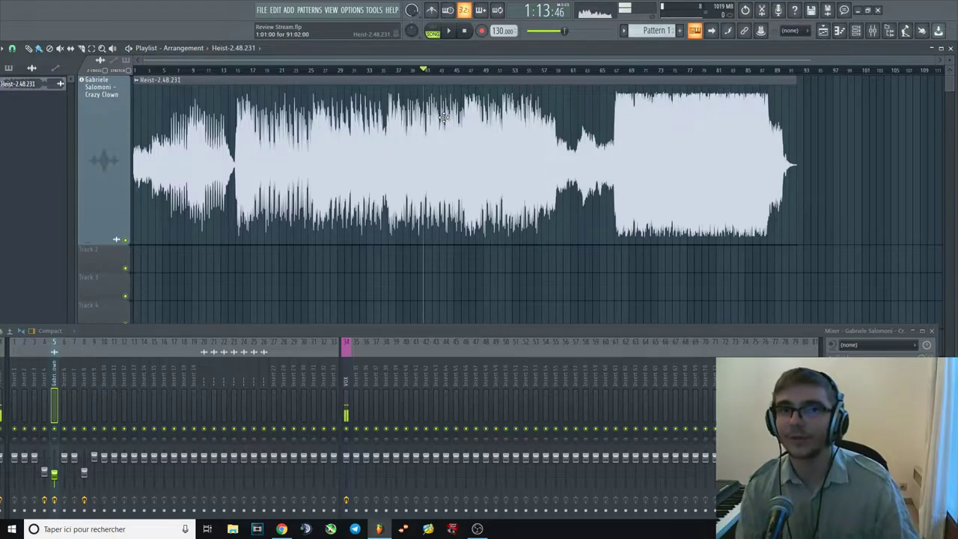
Check the waveform around bar 41 up close and listen to that passage from about bar 40.
scroll(444, 117, up, 5)
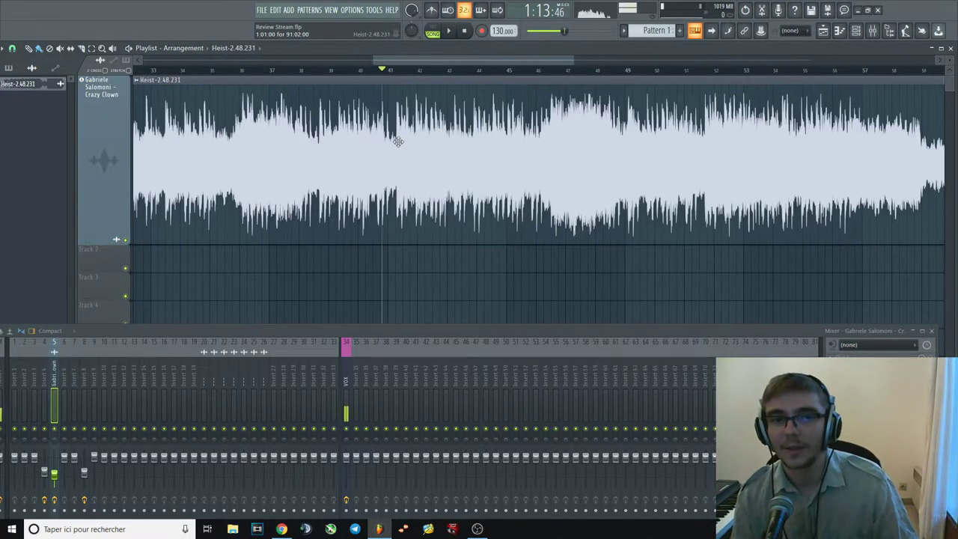
click(357, 70)
key(space)
scroll(376, 143, down, 2)
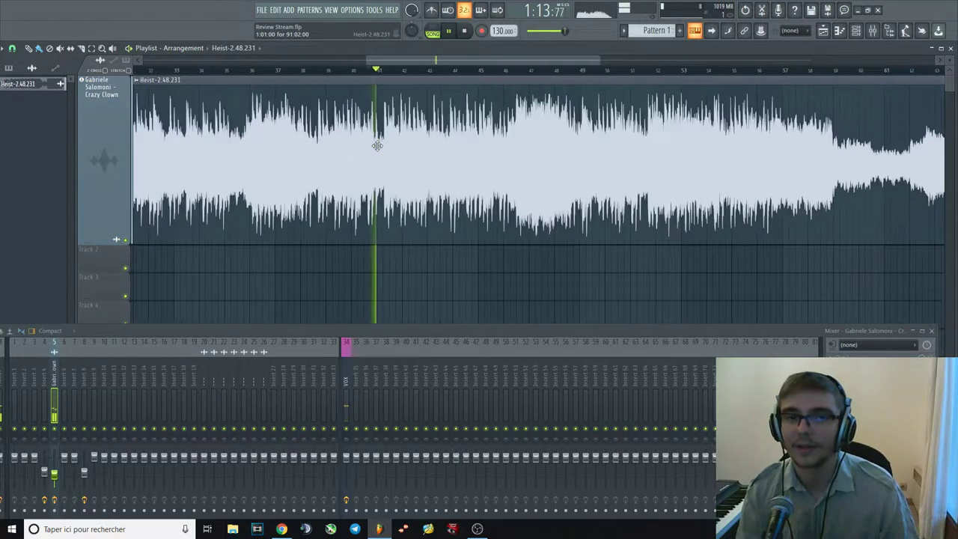
scroll(379, 146, down, 2)
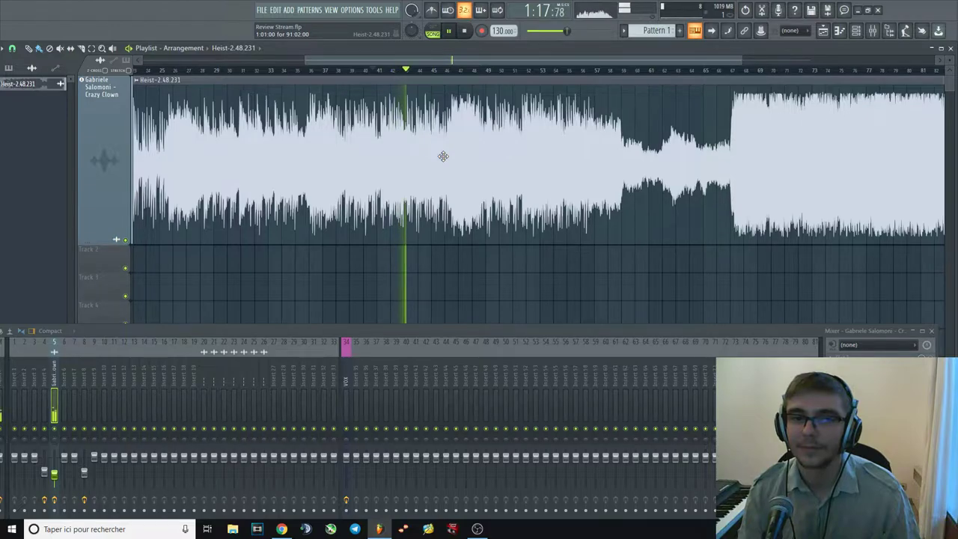
Audition the rest of the main section from about bars 46 and 52.
key(space)
click(448, 72)
key(space)
click(525, 72)
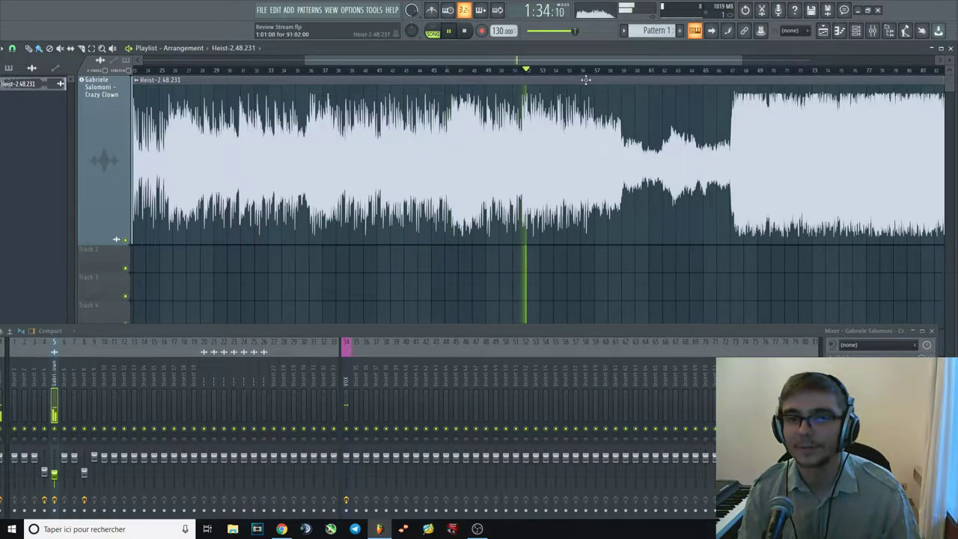
Audition the final loud section from about bar 67 and again from about bar 72.
click(731, 72)
scroll(680, 181, down, 3)
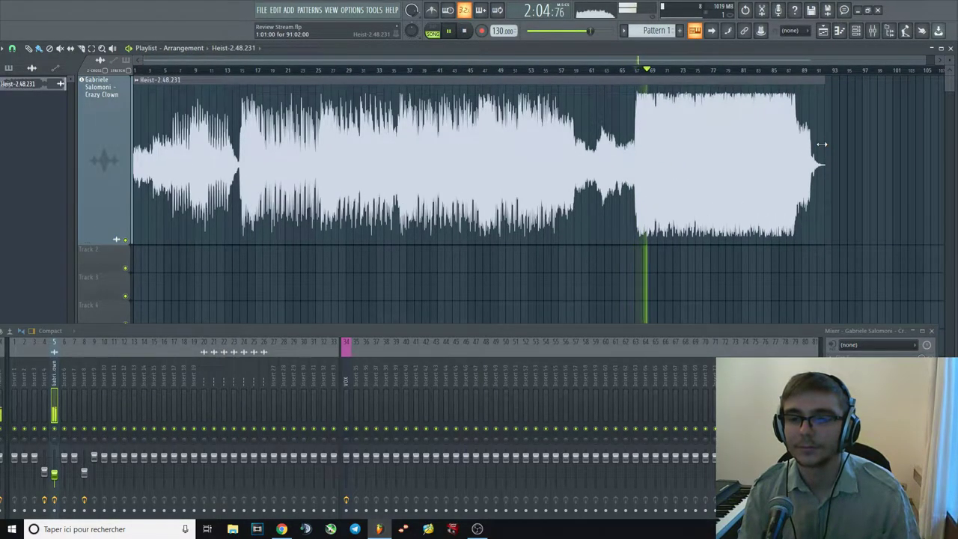
key(space)
click(673, 70)
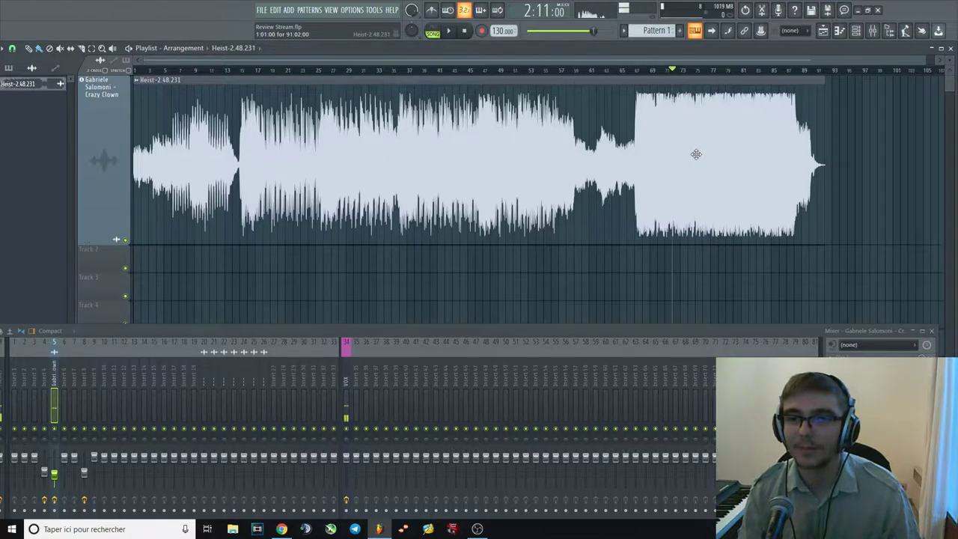
key(space)
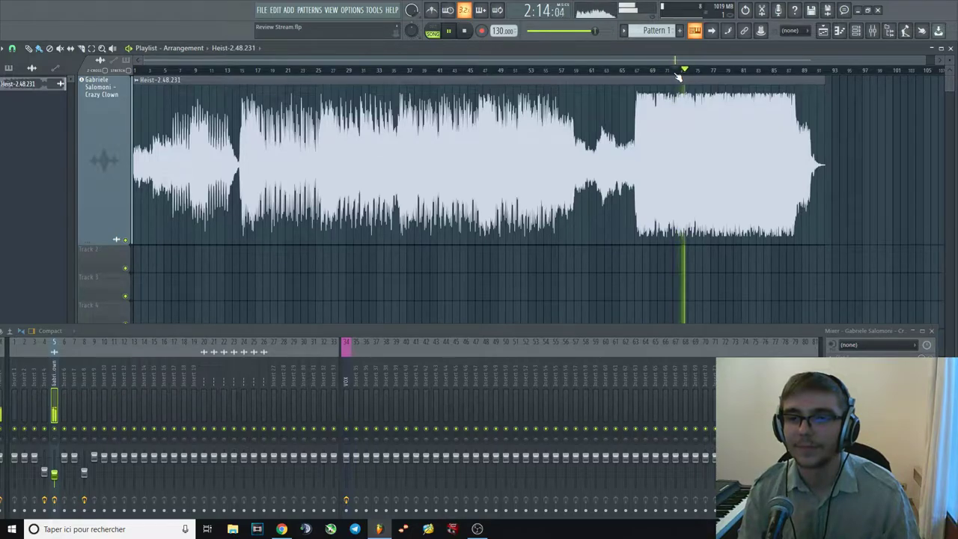
Audition the loud final section of the Heist-2.48.231 clip from about bar 77 and again from about bar 69.
key(space)
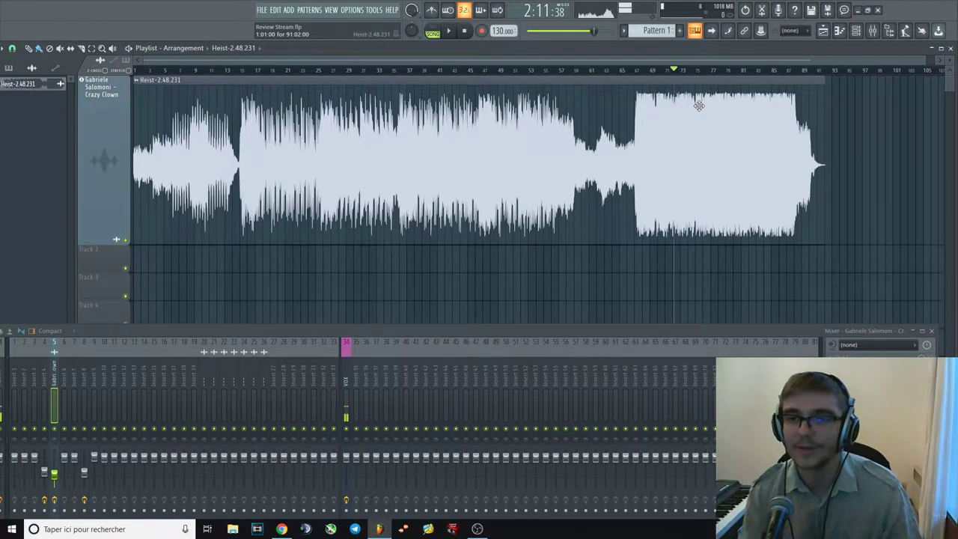
click(715, 70)
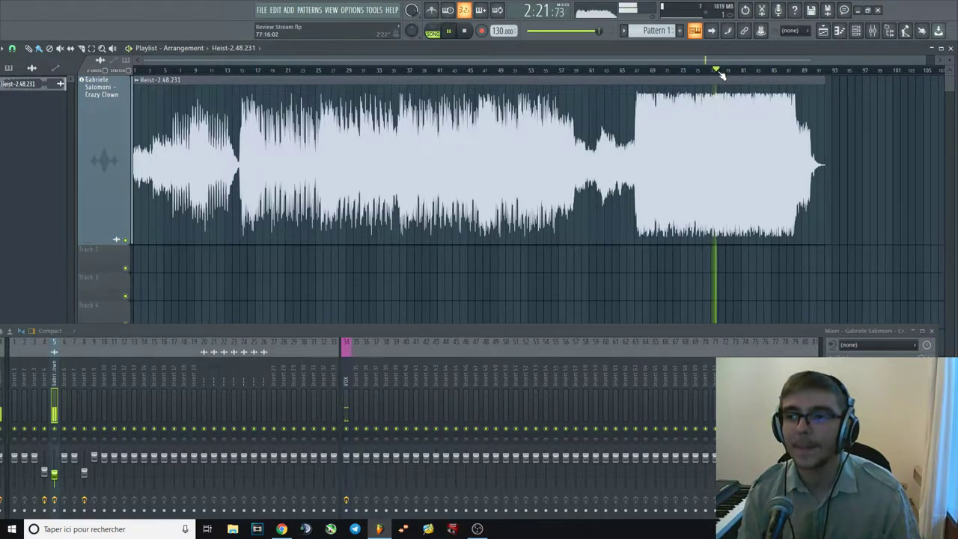
key(space)
click(651, 70)
key(space)
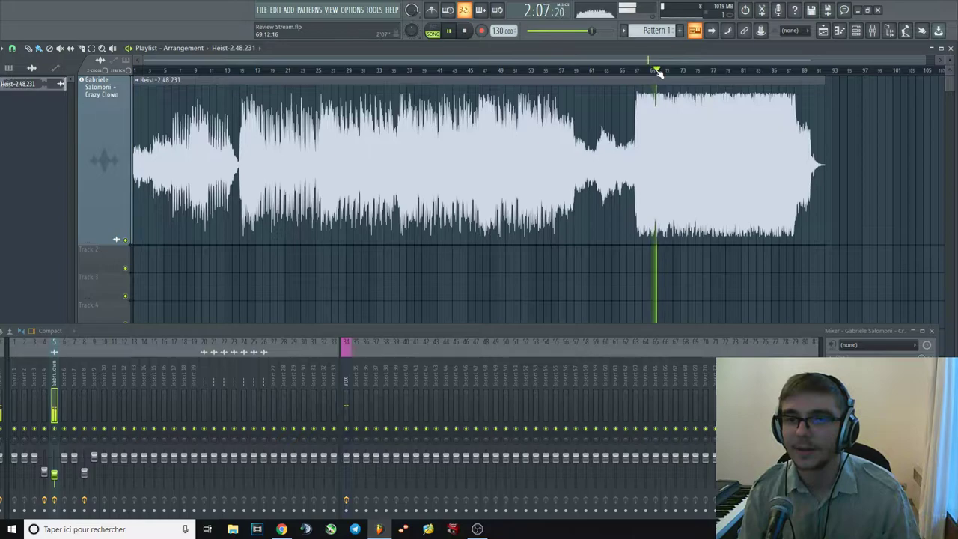
key(space)
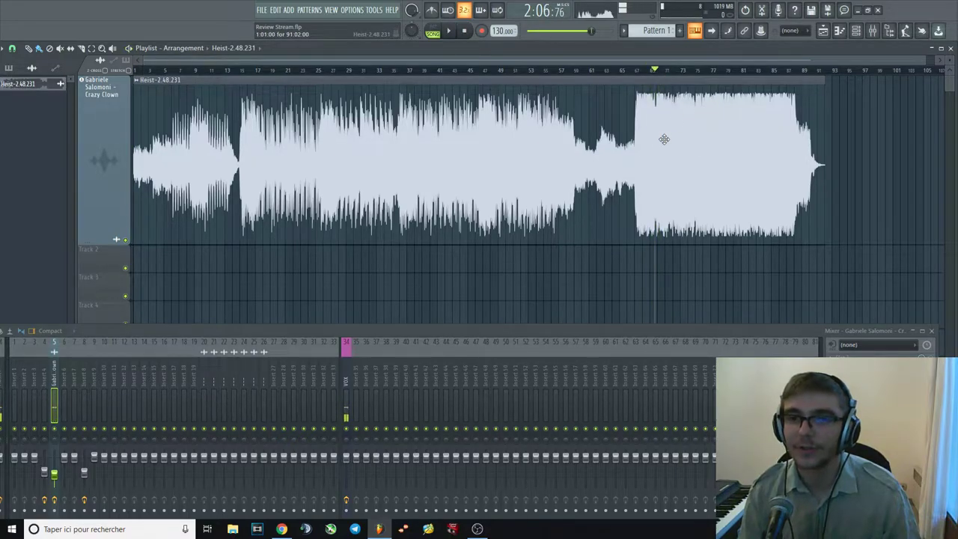
Audition the end of the loud section and the outro of the Heist-2.48.231 clip, around bars 84 to 87.
click(764, 70)
key(space)
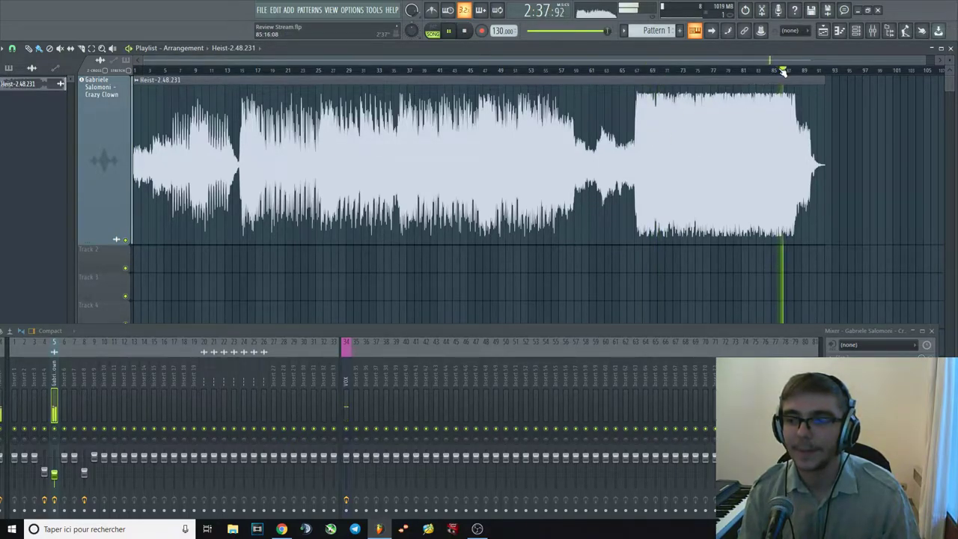
key(space)
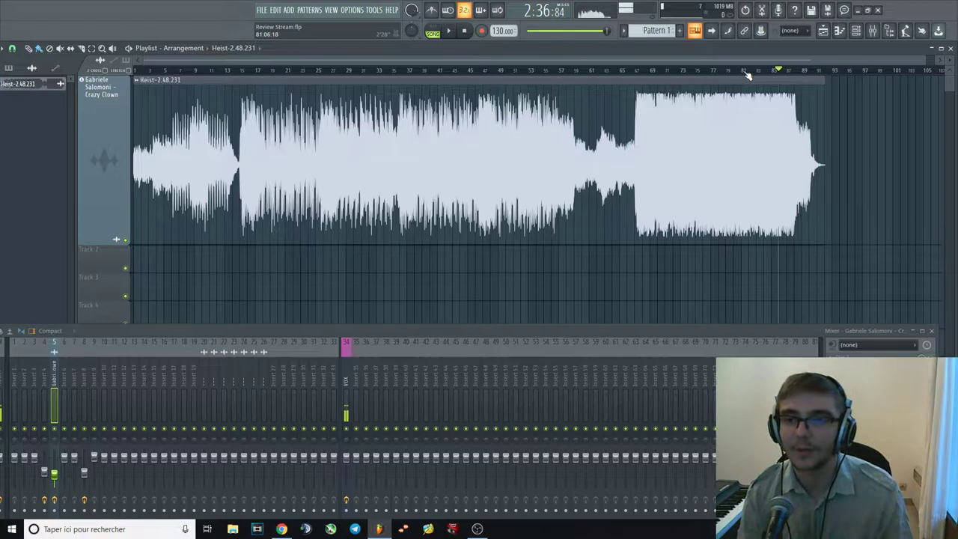
key(space)
click(791, 71)
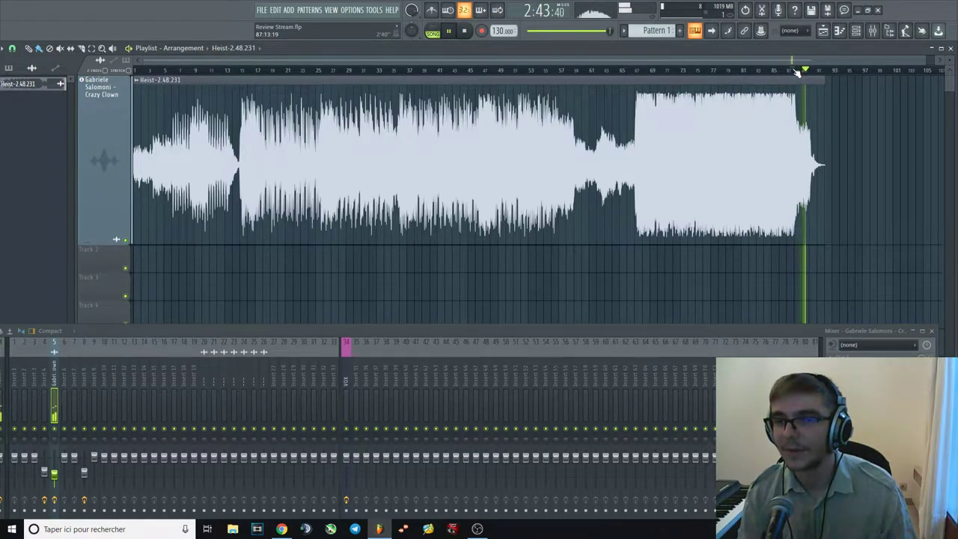
key(space)
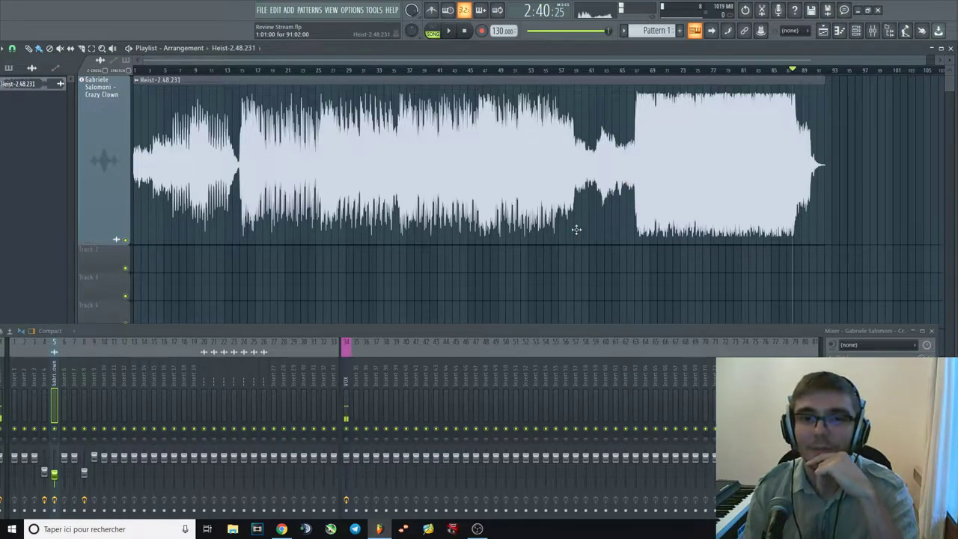
Delete the Heist-2.48.231 clip from the playlist and dismiss the file-in-use dialog.
right_click(388, 149)
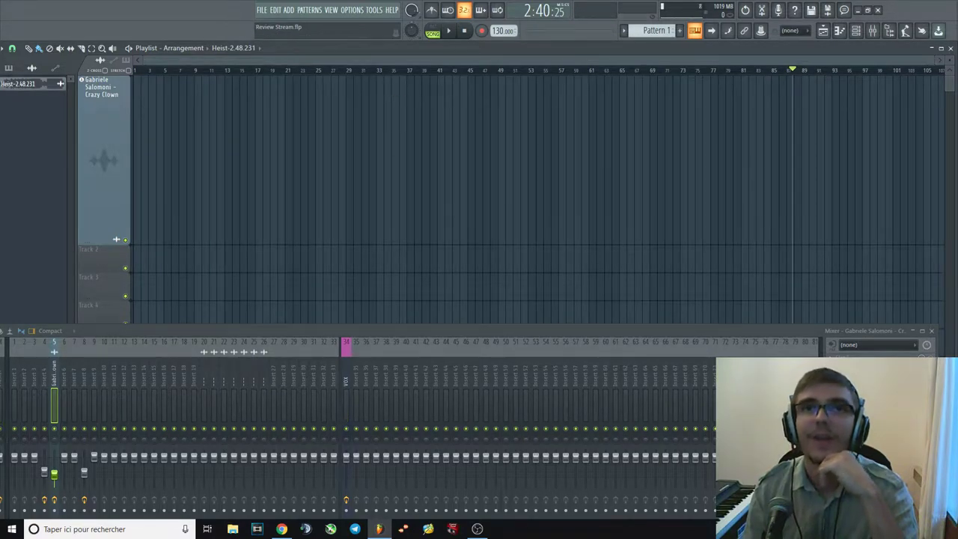
key(alt+Tab)
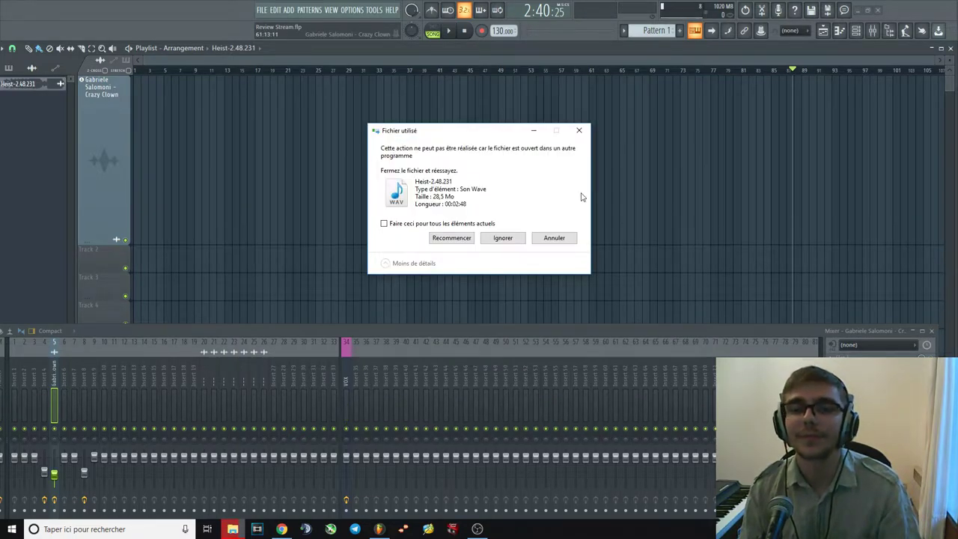
click(582, 130)
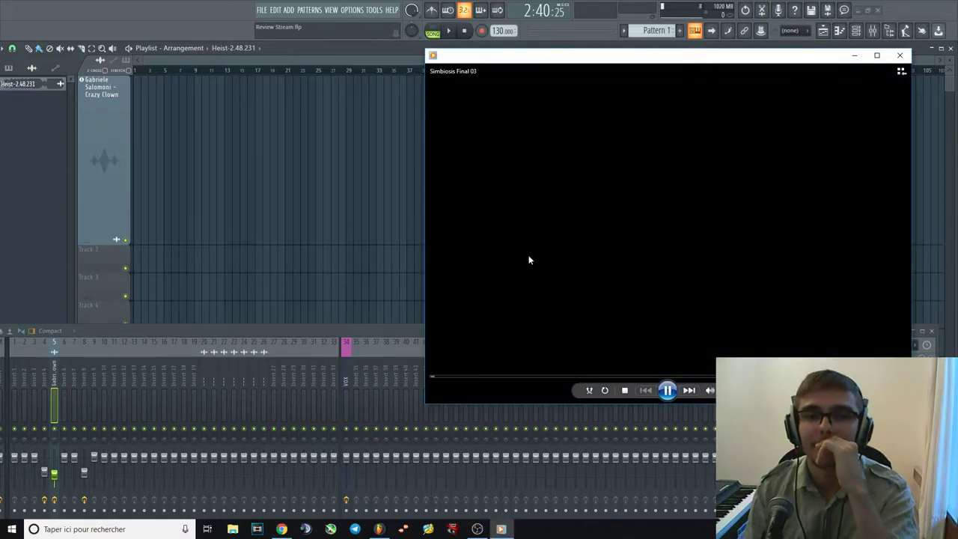
Preview Simbiosis Final 03 in the media player from about 35 seconds in and close the player.
drag(505, 377, 560, 379)
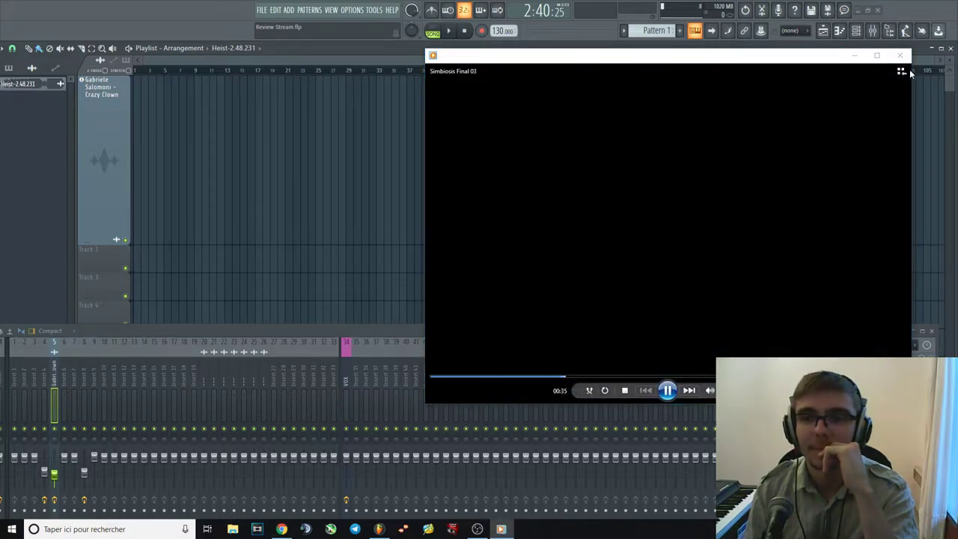
click(900, 56)
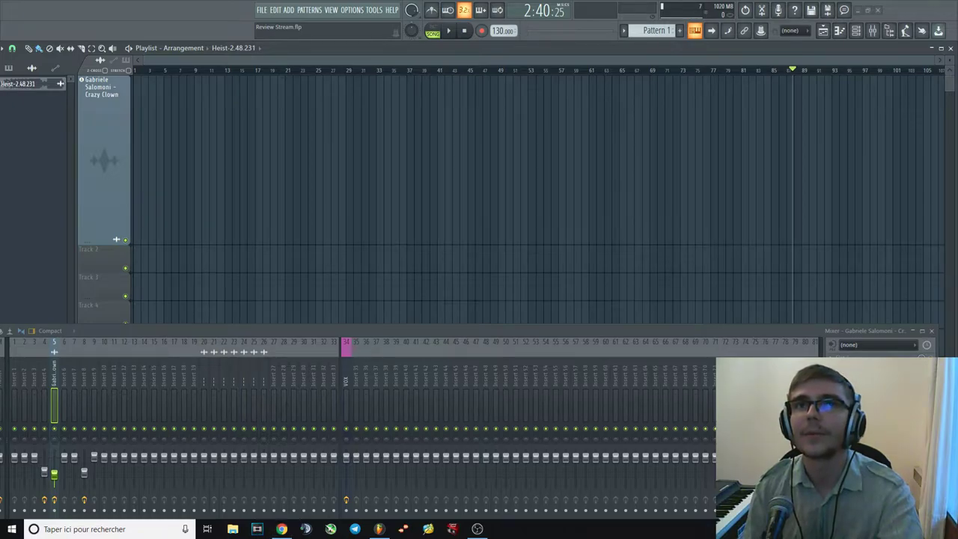
Add the Sample Mix 2 audio to the first playlist track, align it to bar 1, and cue playback near its start.
drag(497, 149, 423, 141)
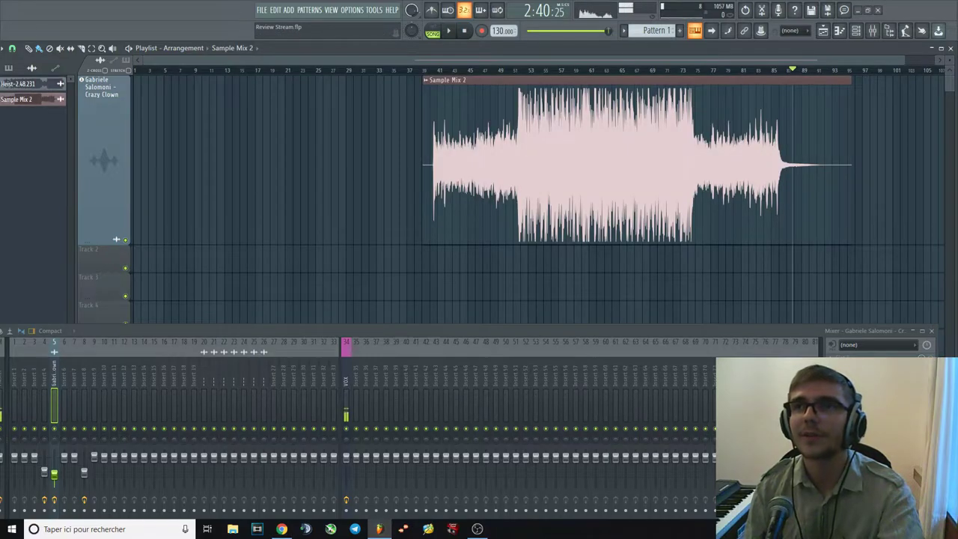
drag(562, 154, 278, 155)
click(142, 70)
click(136, 70)
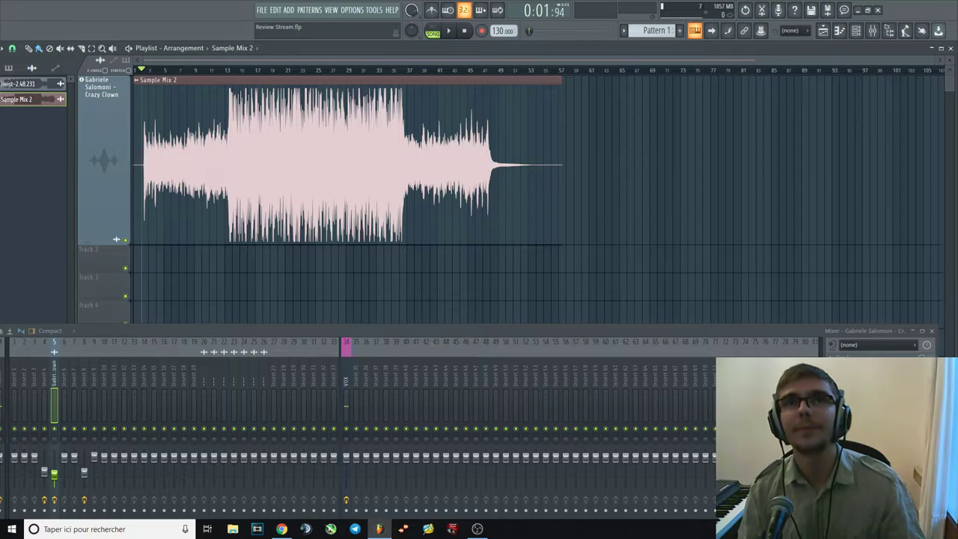
Listen to the quiet intro of Sample Mix 2, restarting playback near the beginning of the clip.
key(alt+Tab)
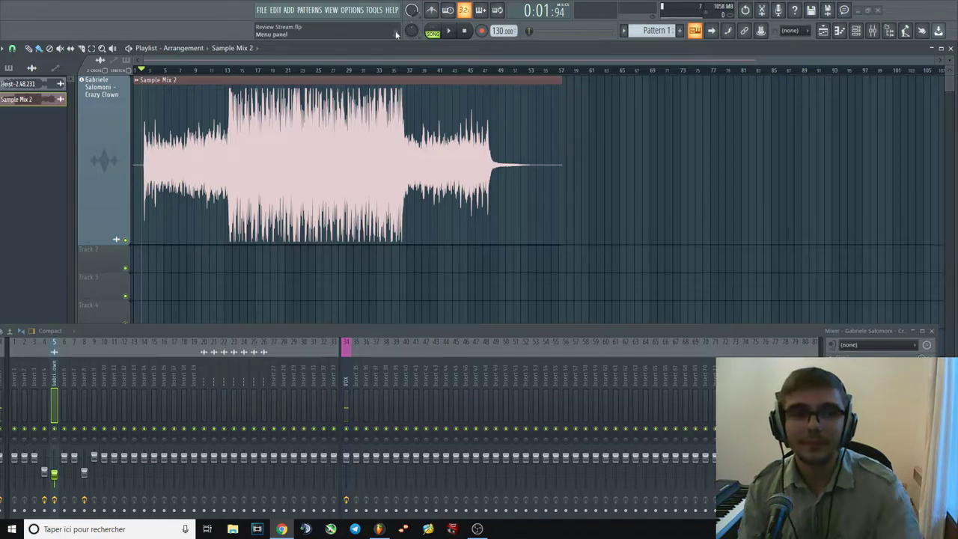
click(282, 172)
key(space)
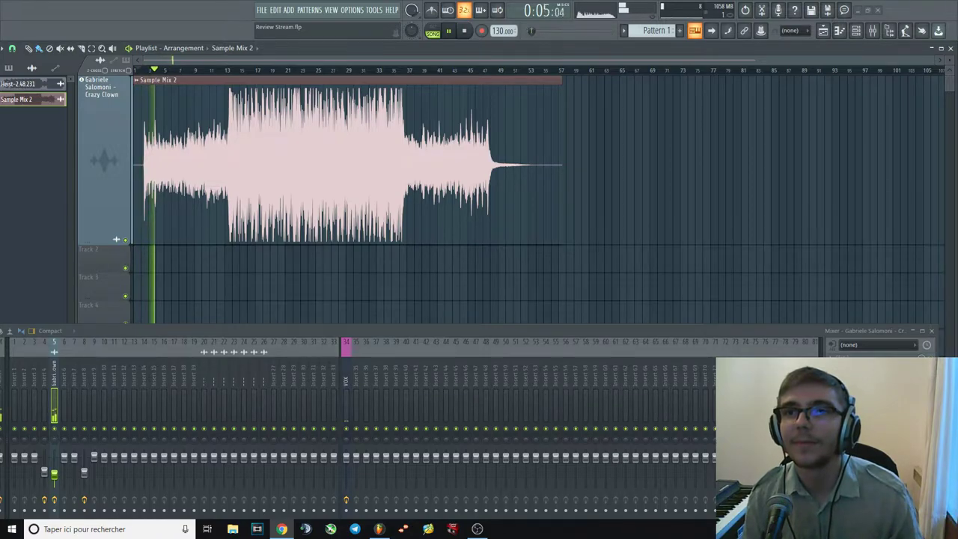
key(space)
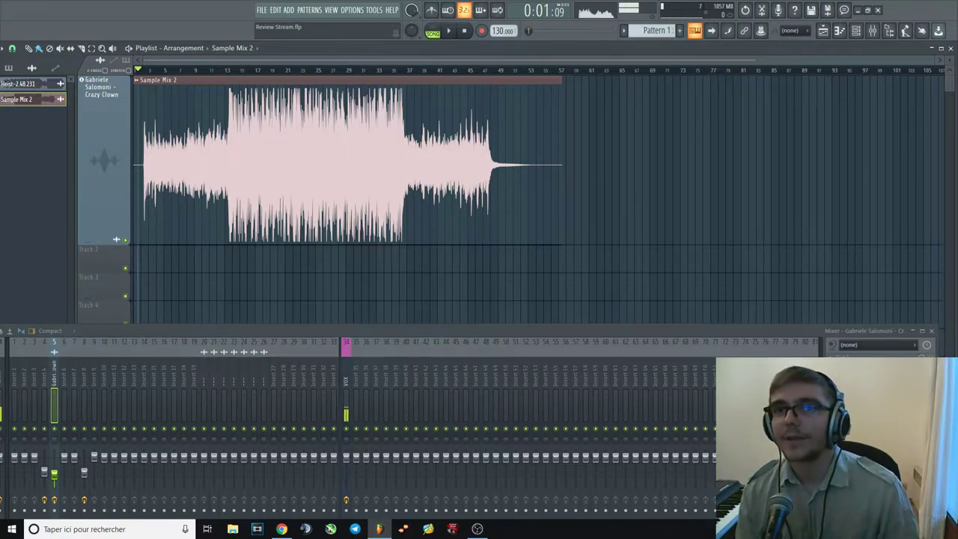
key(alt+Tab)
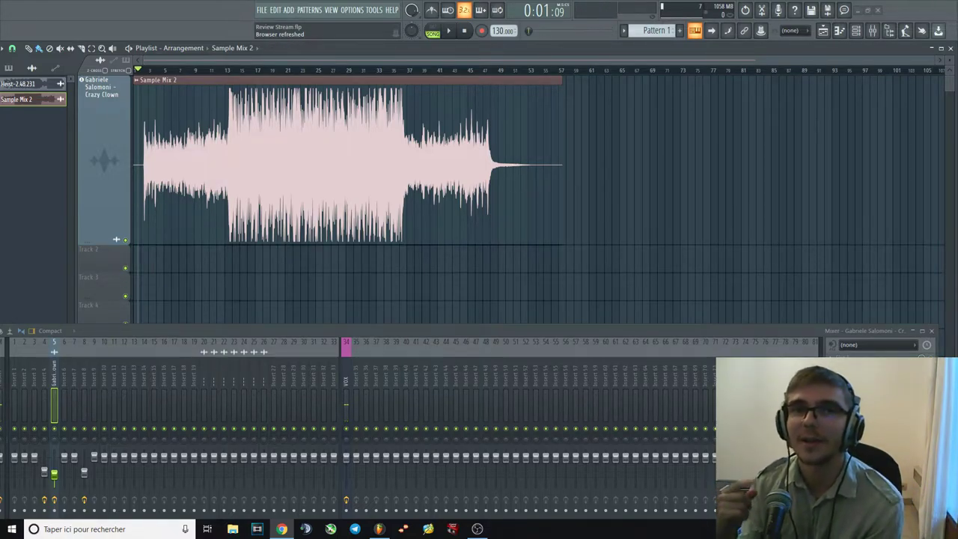
key(space)
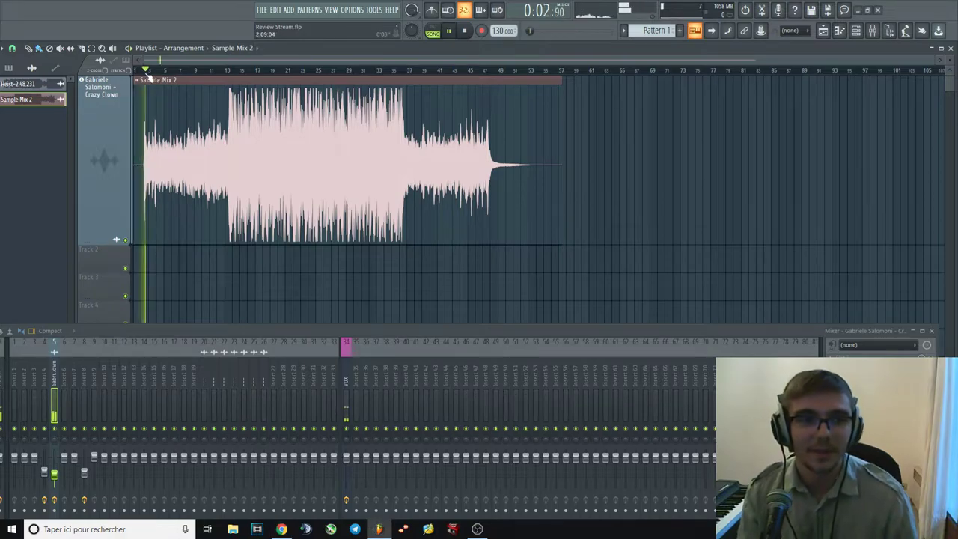
key(alt+Tab)
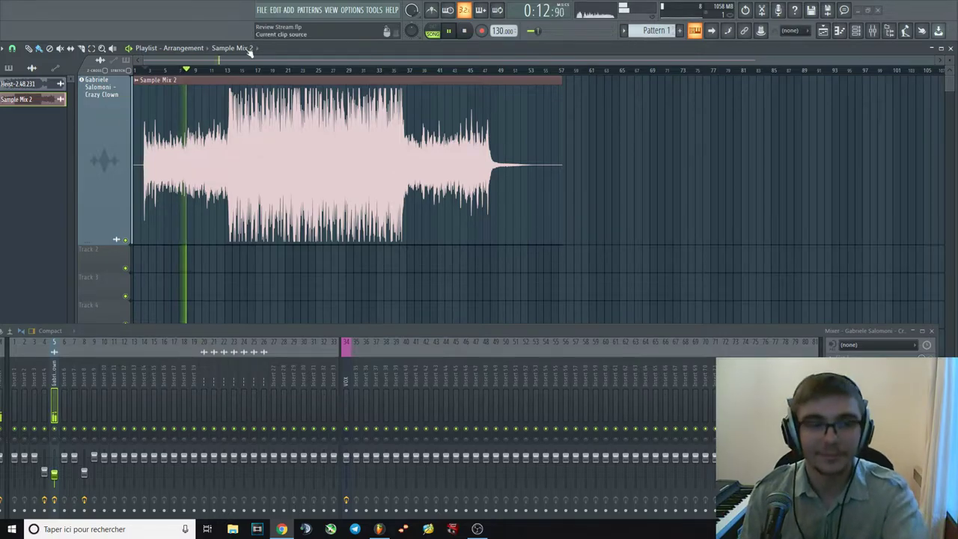
click(138, 69)
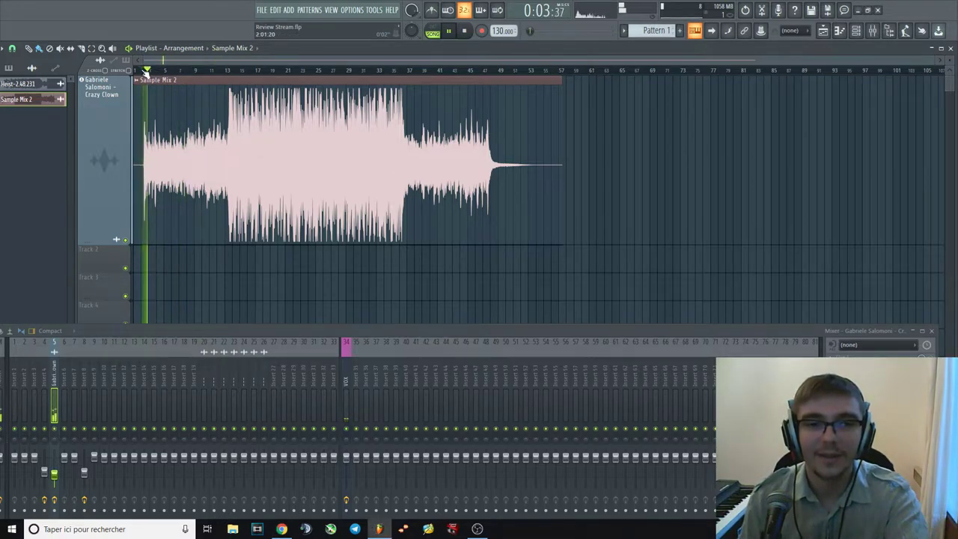
View the track's spectrum in FabFilter Pro-Q 3 and delete the Patcher effect from slot 5 of the mixer insert.
drag(287, 329, 295, 270)
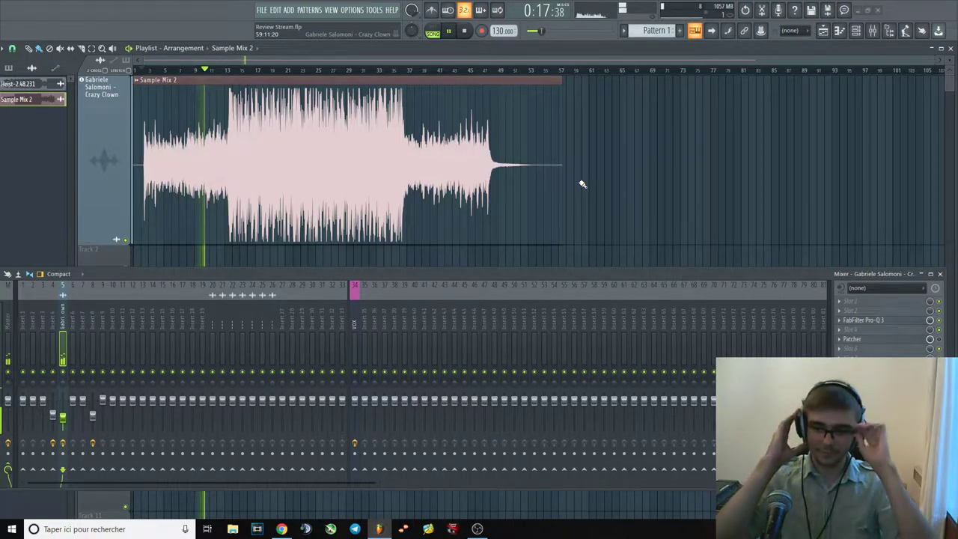
click(861, 319)
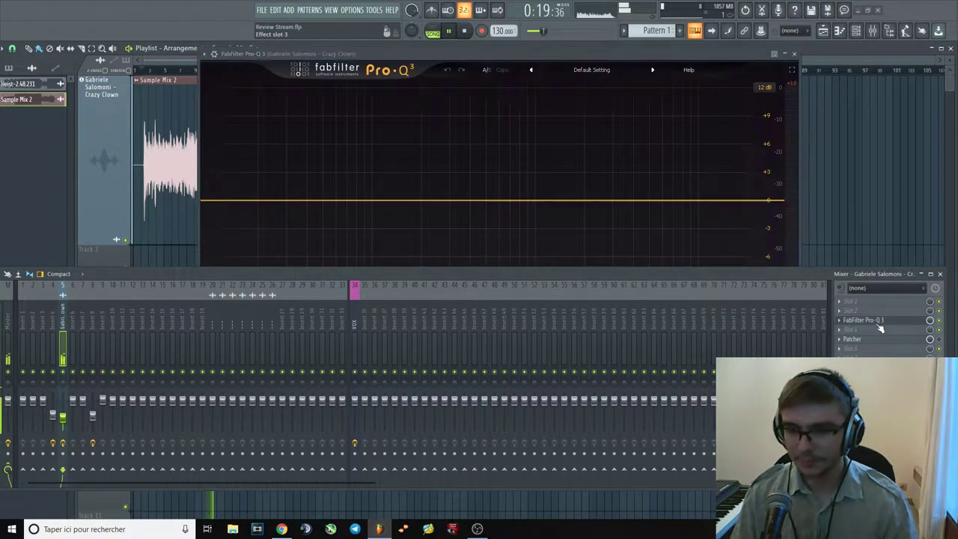
click(852, 339)
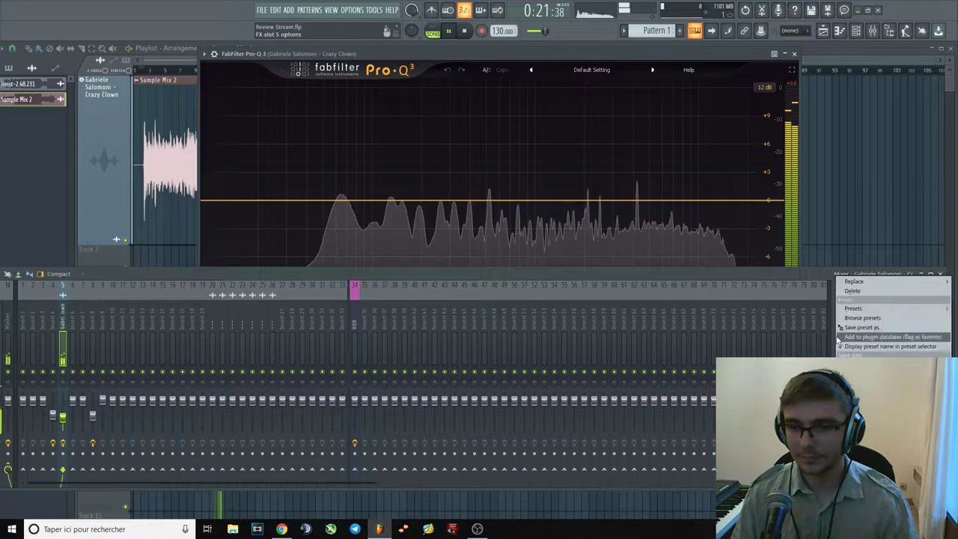
click(860, 337)
click(163, 120)
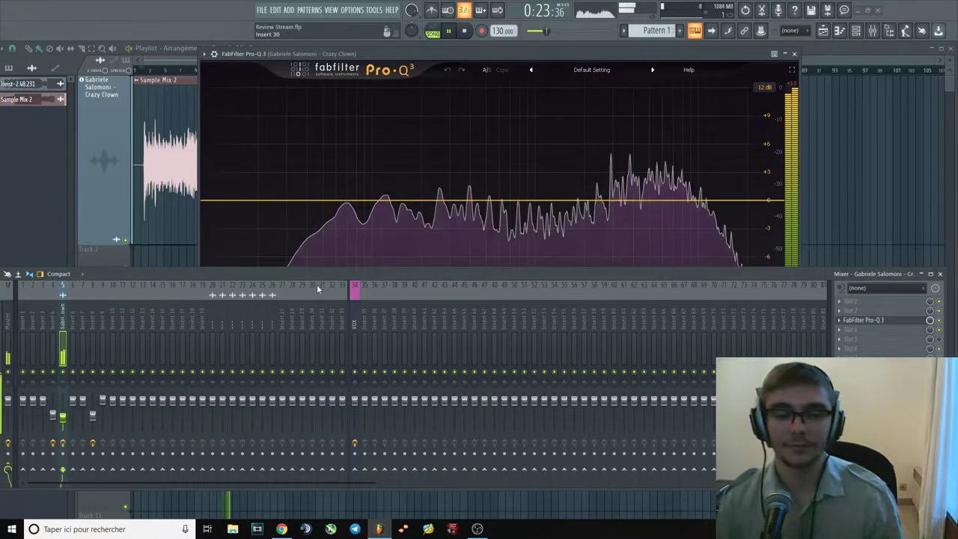
drag(508, 278, 517, 318)
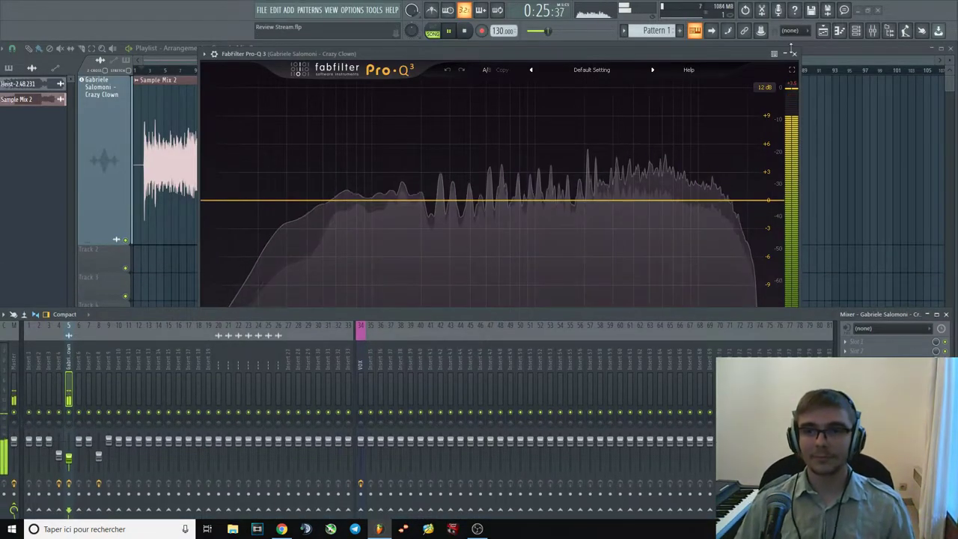
click(794, 54)
Audition Sample Mix 2 from about bars 8 and 10 into the loud section, and replay its intro from about bar 4.
click(194, 70)
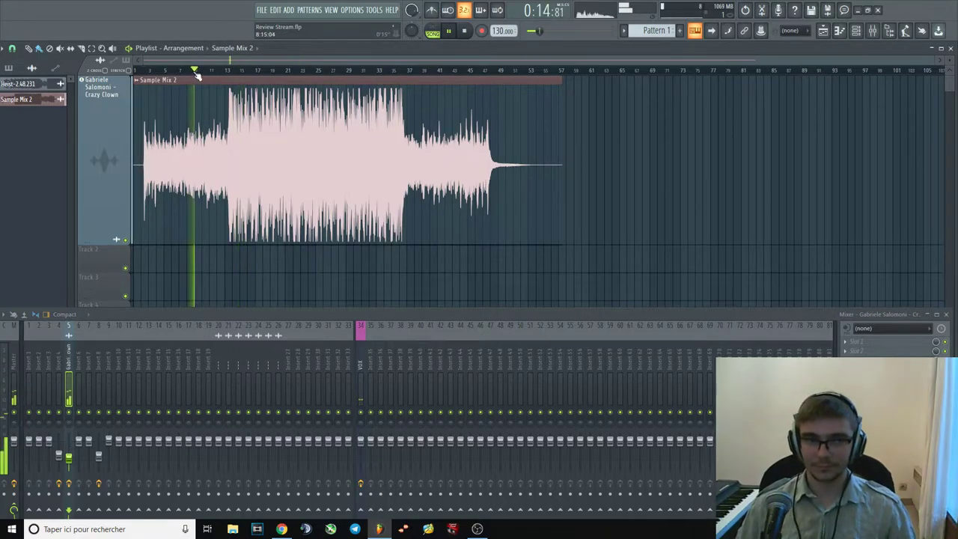
click(207, 71)
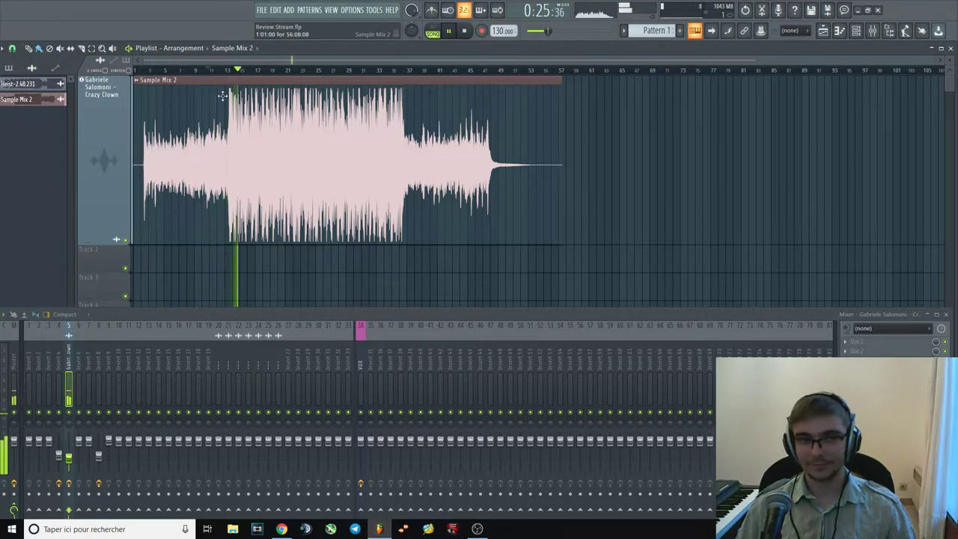
key(space)
click(158, 71)
key(space)
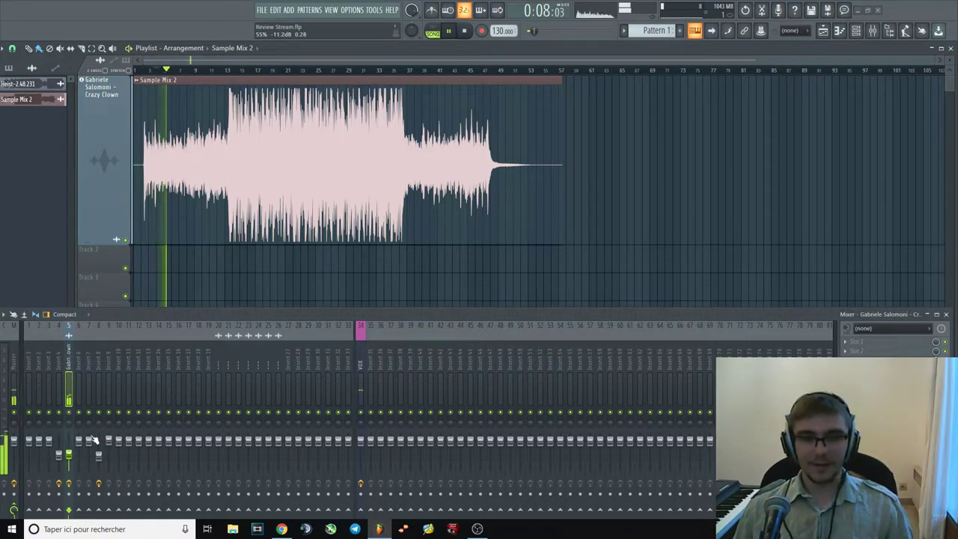
click(137, 71)
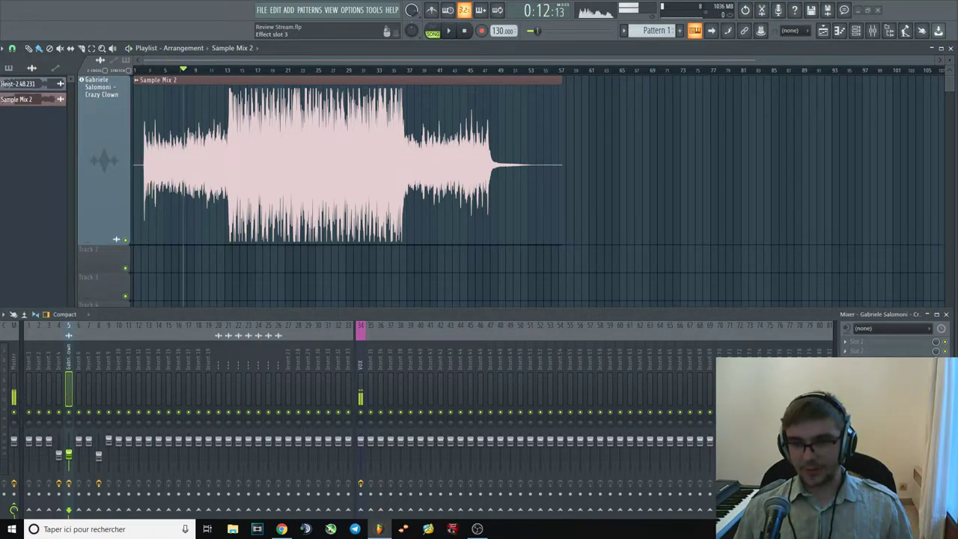
Add a narrow Pro-Q 3 bell boost of +2.34 dB at about 534 Hz with Q 14.21 and audition the band soloed.
click(883, 359)
key(space)
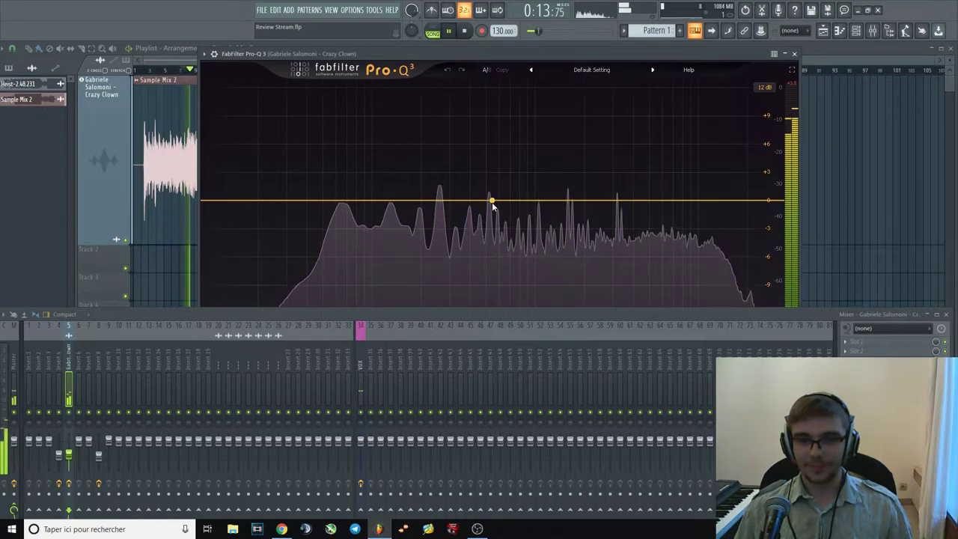
drag(492, 202, 490, 180)
scroll(490, 180, down, 3)
click(504, 149)
key(space)
click(503, 148)
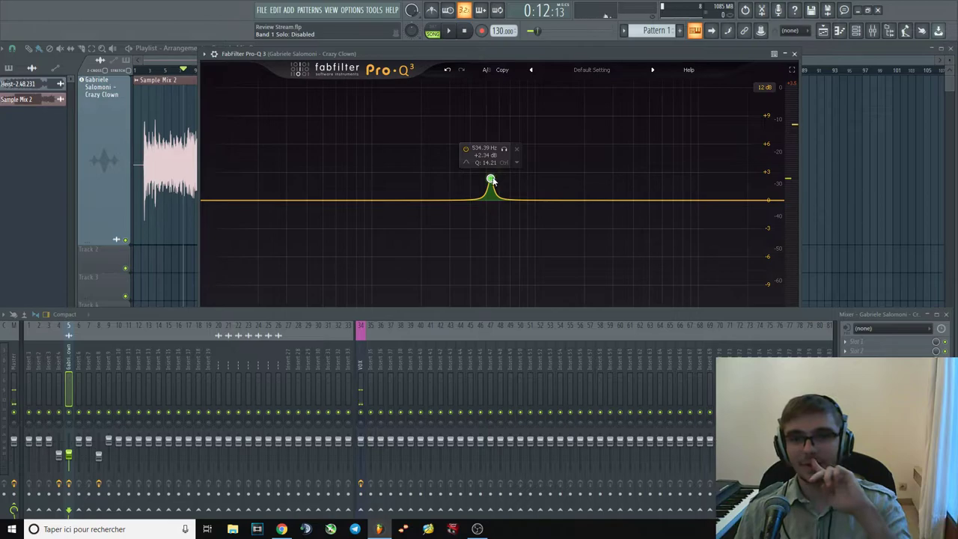
Try the band as a narrower cut of -0.74 dB near 530 Hz, delete it, and close the equalizer.
drag(492, 184, 489, 207)
key(space)
scroll(487, 251, down, 2)
key(space)
right_click(490, 206)
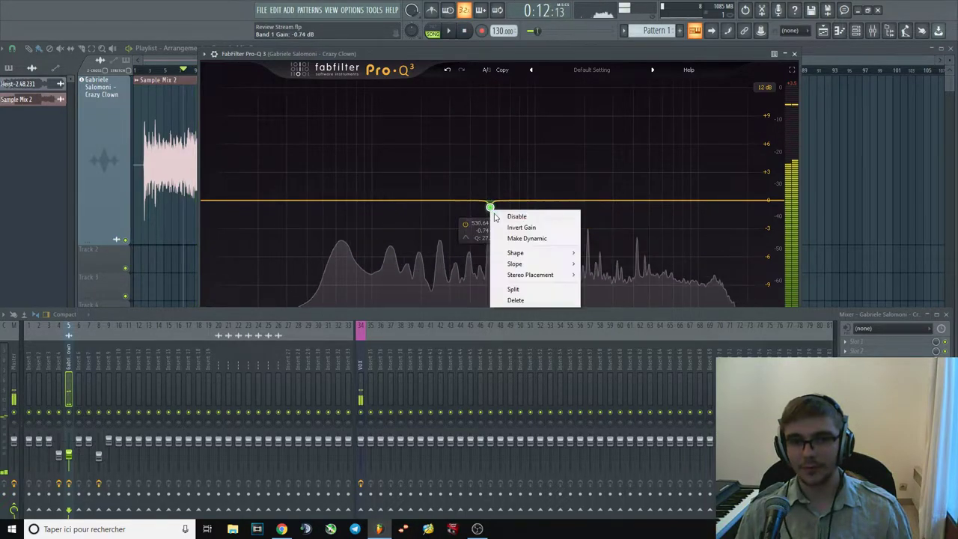
click(535, 300)
click(795, 55)
Play Sample Mix 2 from the start of its loud section, at about bar 13.
click(230, 70)
key(space)
click(228, 70)
click(230, 71)
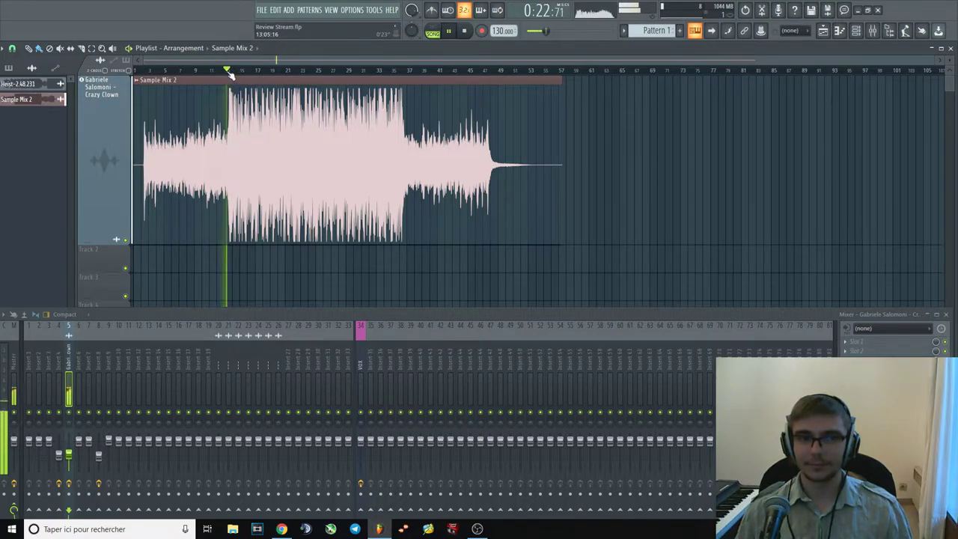
Audition the start of the loud section with a Pro-Q 3 bell cut of -1.54 dB at about 4708 Hz, Q 1.238.
key(space)
key(space)
key(space)
key(space)
drag(656, 197, 644, 217)
click(670, 142)
key(space)
key(space)
key(space)
key(space)
key(space)
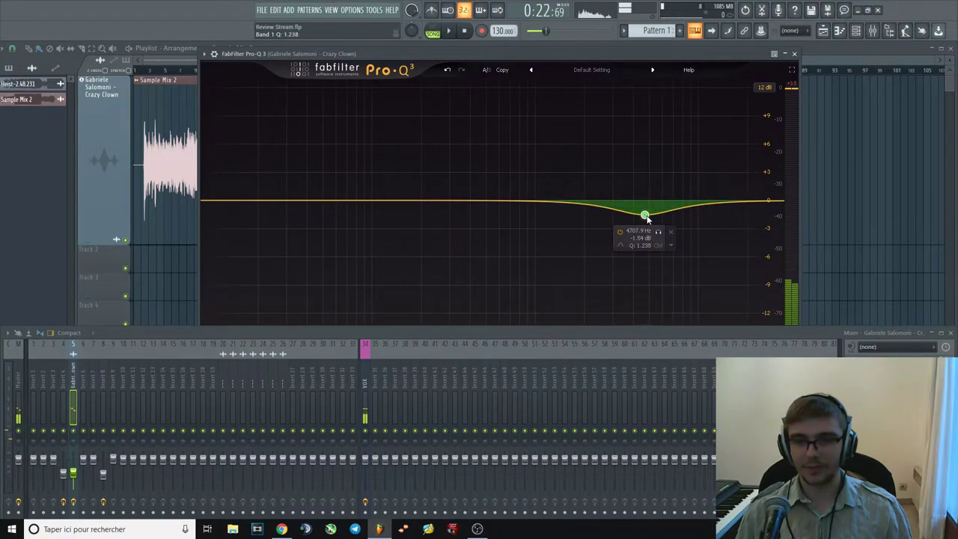
Delete the bell band near 4.7 kHz and close the equalizer.
right_click(644, 216)
click(694, 301)
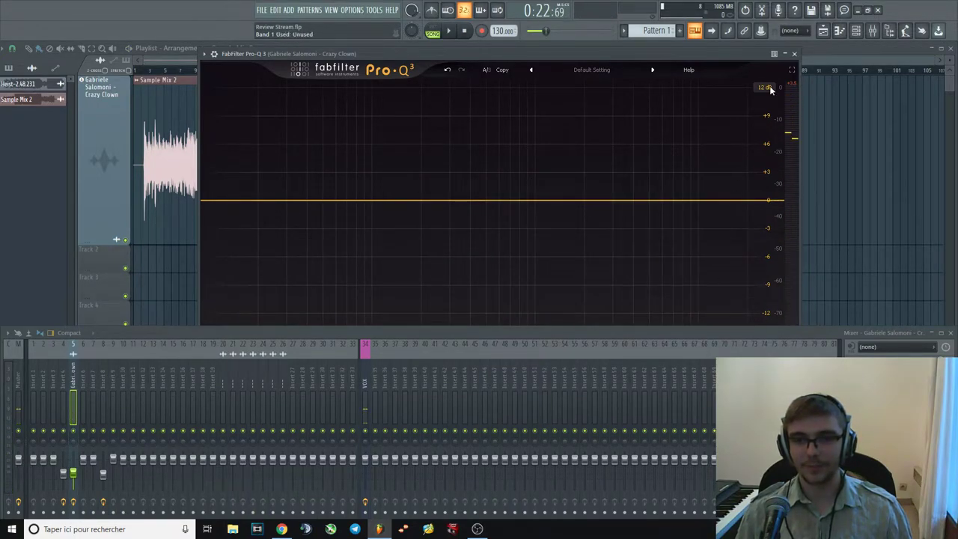
click(794, 54)
Play the loud section from its start, replay it from about bar 16, and open Pro-Q 3 to watch the spectrum.
key(space)
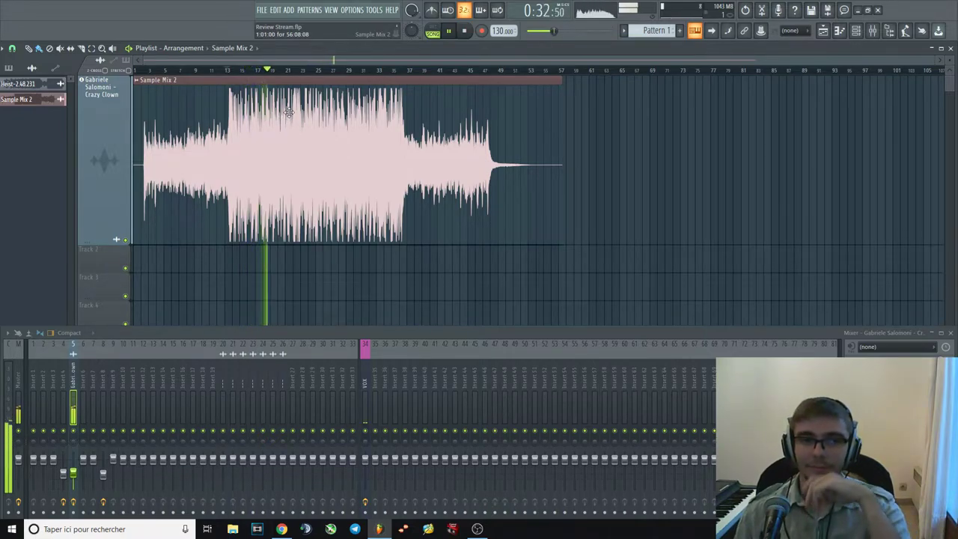
key(space)
click(252, 75)
key(space)
click(890, 393)
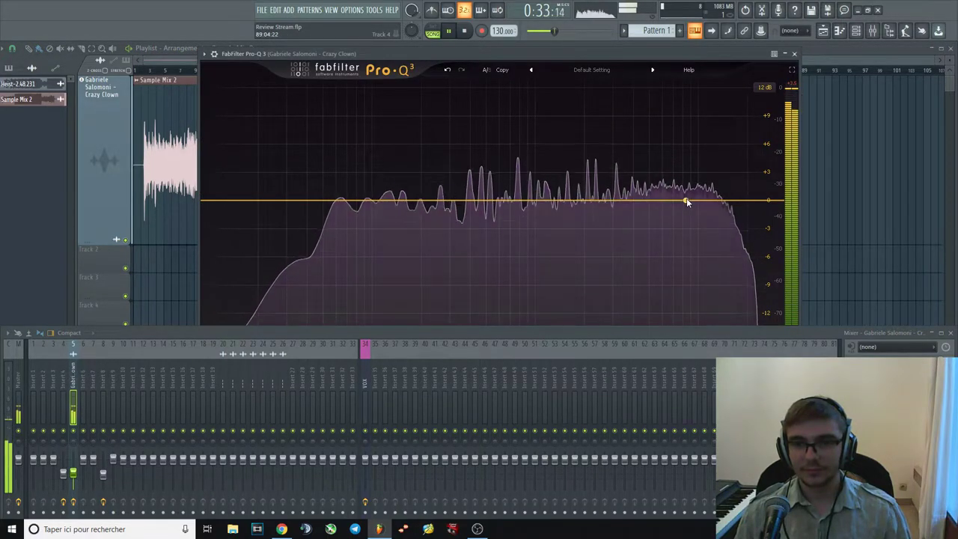
Try Pro-Q 3 bell cuts of -0.74 dB at about 8747 Hz and near 10 kHz while playing, deleting each one.
key(space)
mouse_move(695, 202)
mouse_down()
mouse_move(696, 147)
mouse_move(708, 207)
mouse_move(697, 238)
mouse_move(695, 201)
mouse_up()
key(space)
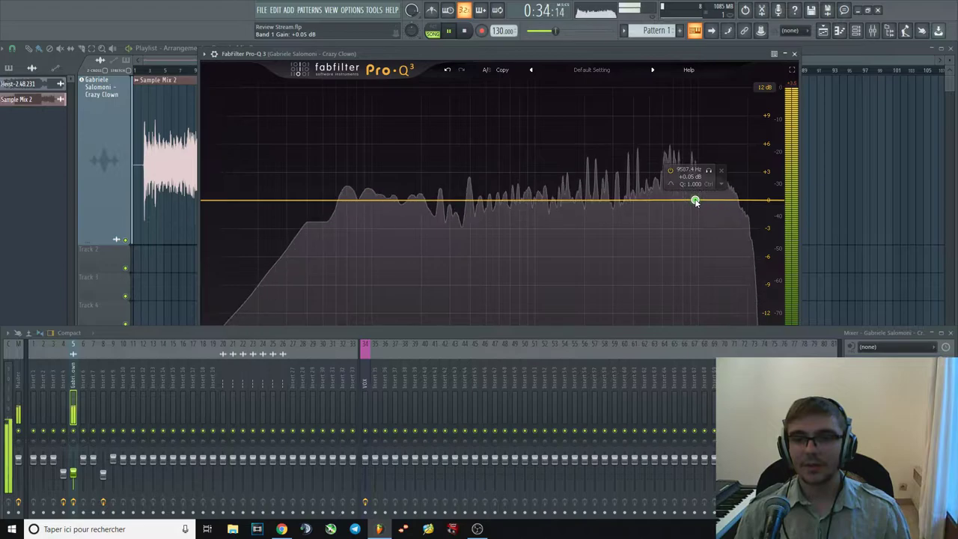
mouse_move(695, 201)
mouse_down()
mouse_move(686, 159)
mouse_move(686, 200)
mouse_move(681, 150)
mouse_move(693, 152)
mouse_move(691, 229)
mouse_move(690, 189)
mouse_move(687, 207)
mouse_up()
key(space)
drag(690, 228, 688, 208)
right_click(687, 208)
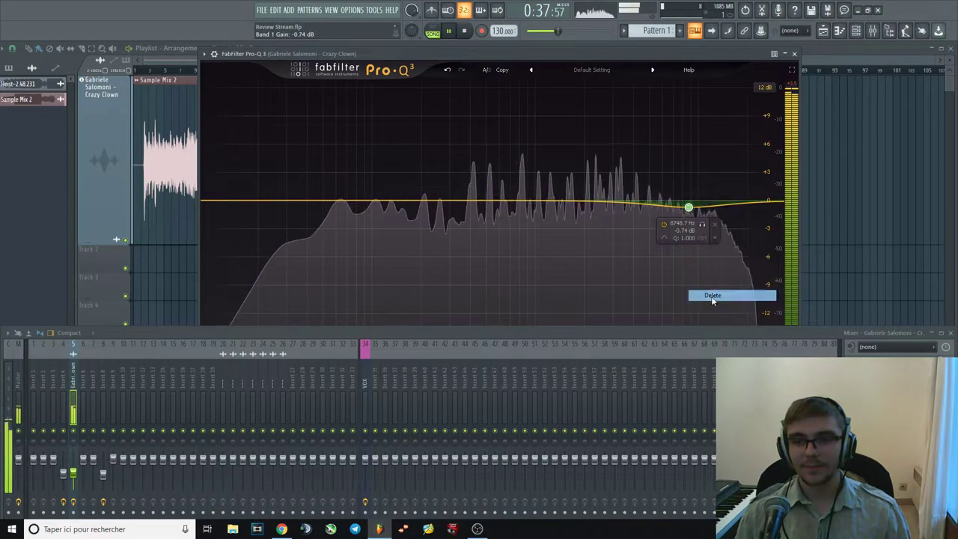
click(711, 295)
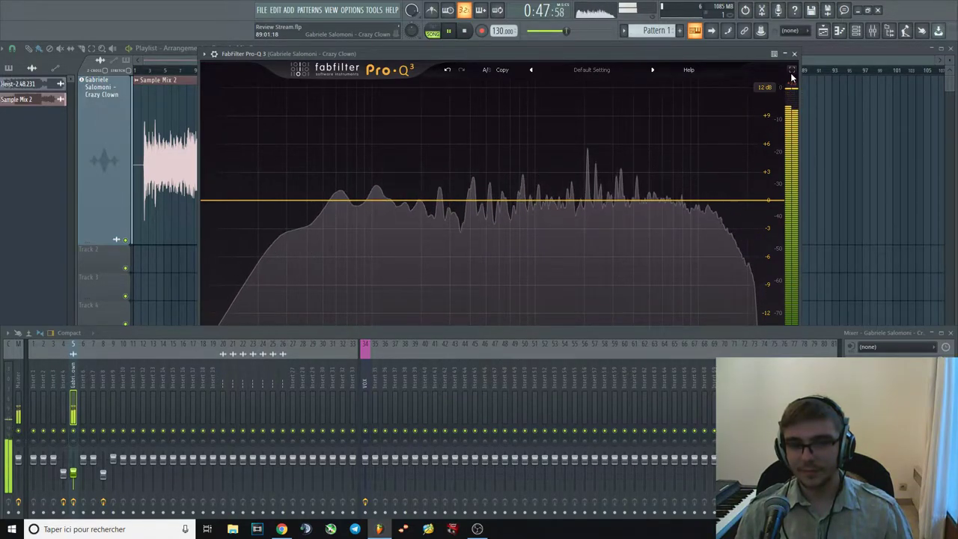
mouse_move(702, 193)
mouse_down()
mouse_move(706, 208)
mouse_move(697, 206)
mouse_up()
right_click(698, 204)
click(723, 292)
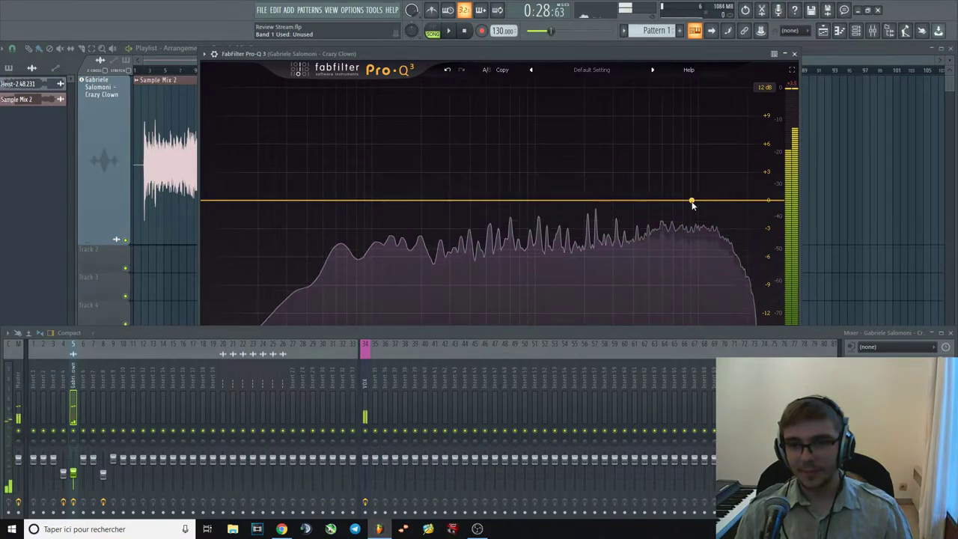
Add a Pro-Q 3 bell cut of -1.38 dB at 9931 Hz with Q 0.760, plus a high cut at the top of the spectrum.
drag(690, 199, 699, 217)
click(776, 200)
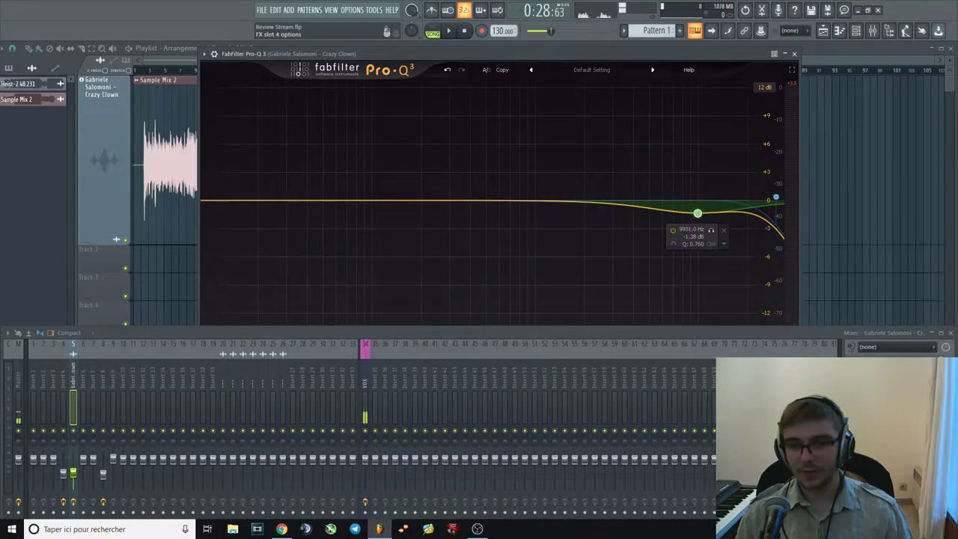
Load FabFilter Pro-MB on the channel and solo a high band starting at about 5 kHz with a 19.0 dB low slope.
click(890, 406)
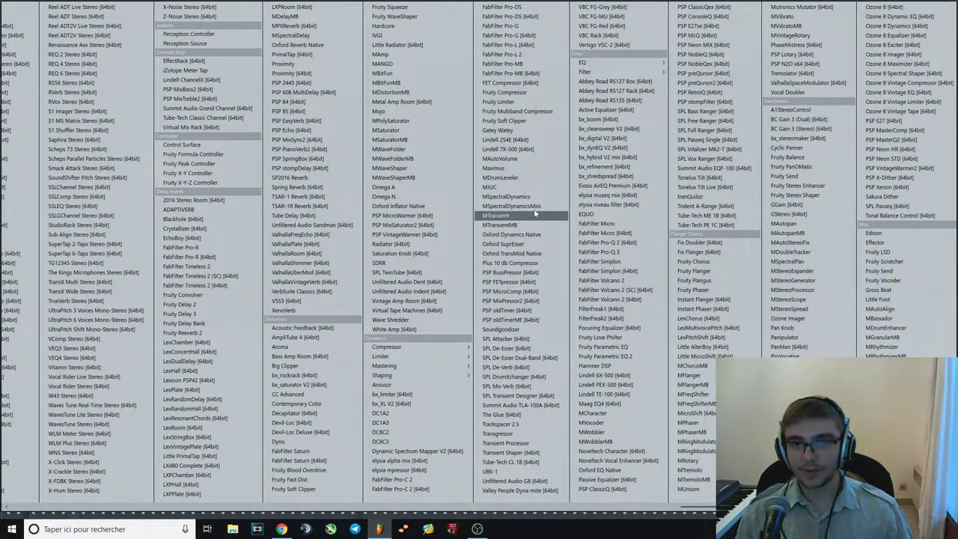
click(525, 72)
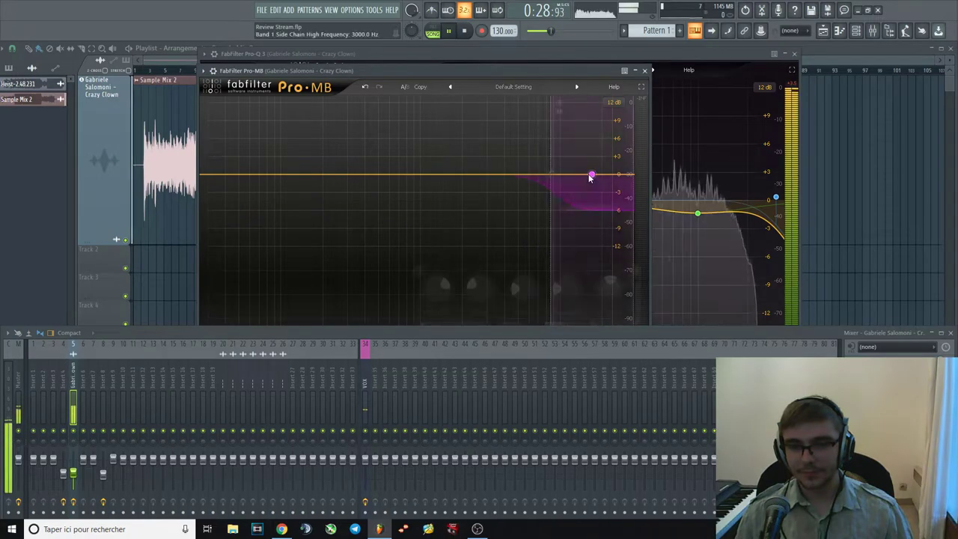
click(550, 102)
drag(583, 330, 587, 386)
drag(541, 158, 522, 196)
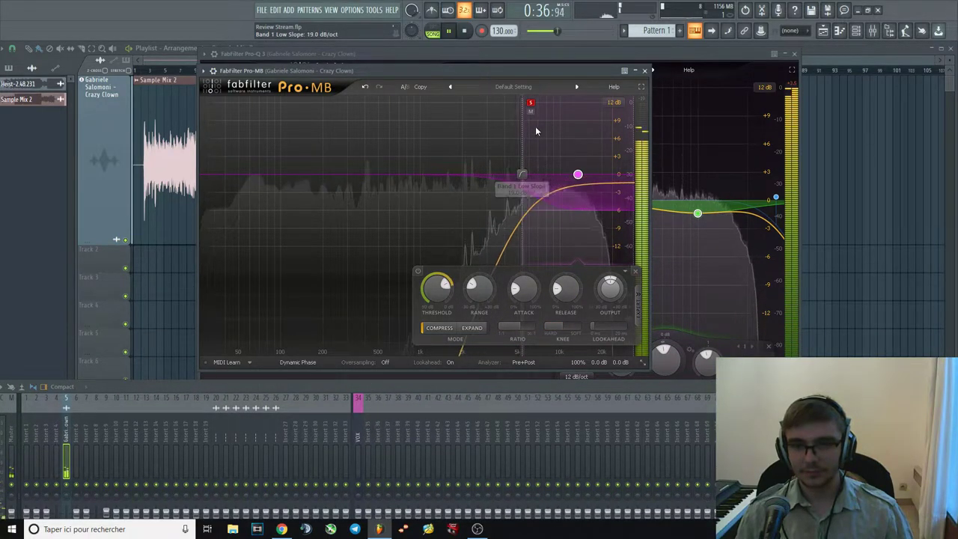
Shorten the high band's attack, set its release to 5.4% and ratio to 8.77:1, and deepen its compression range.
drag(523, 288, 546, 309)
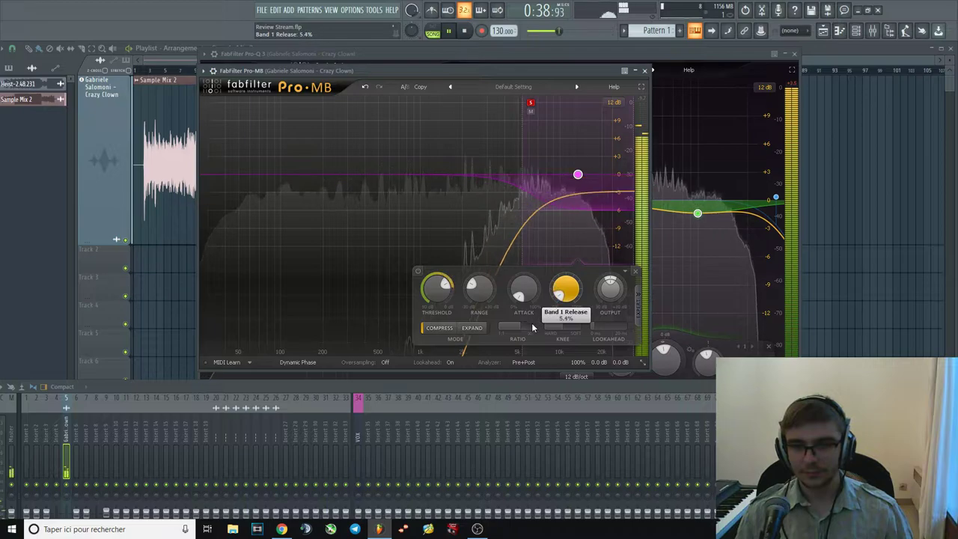
drag(612, 331, 615, 328)
drag(479, 288, 486, 342)
key(space)
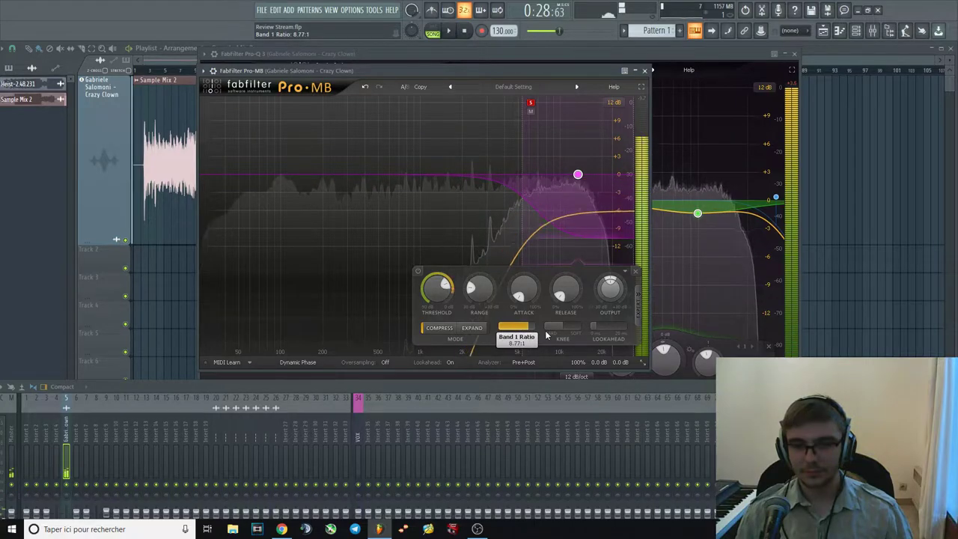
key(space)
Unsolo the high band, set its output to +0.70 dB and threshold to -12.62 dB, and close both plugin windows.
click(530, 102)
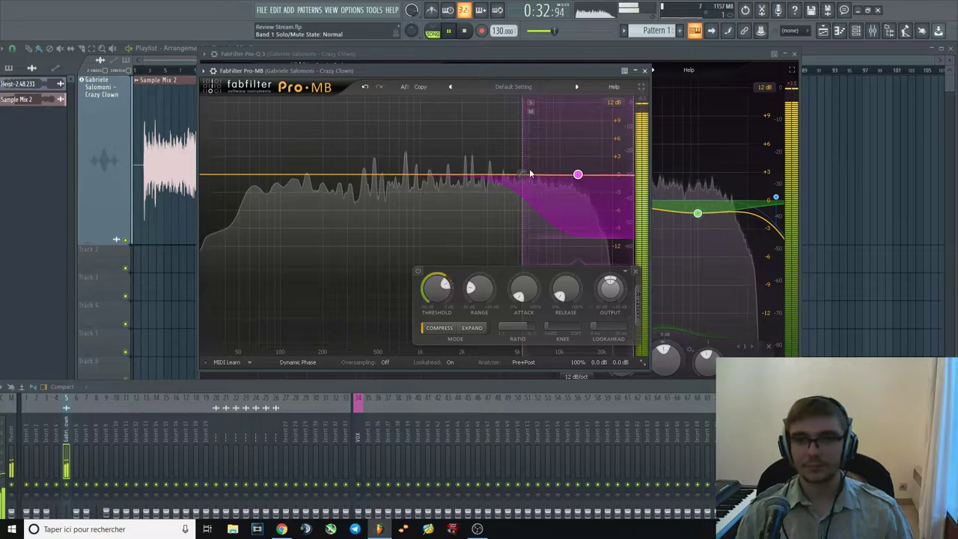
mouse_move(610, 288)
mouse_down()
mouse_move(610, 274)
mouse_move(610, 285)
mouse_up()
drag(440, 286, 451, 257)
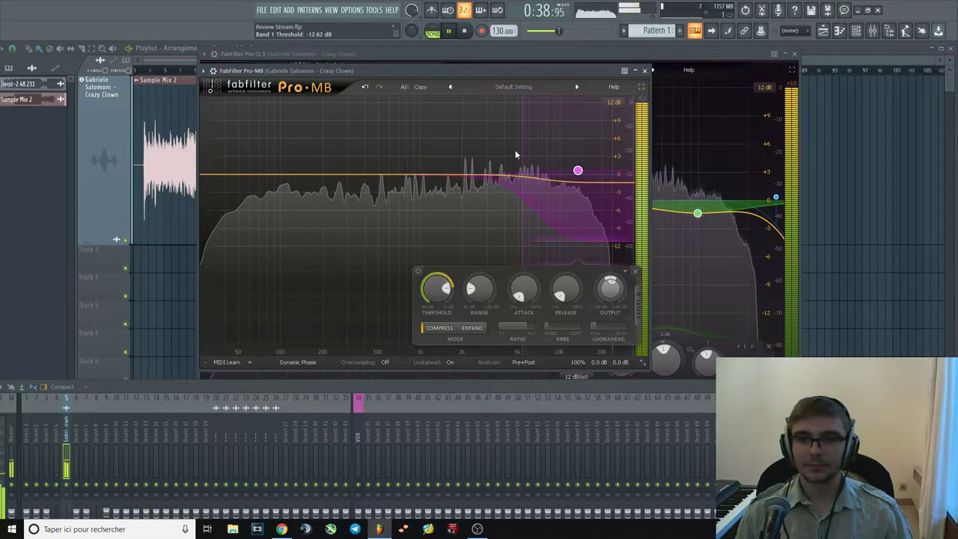
click(644, 70)
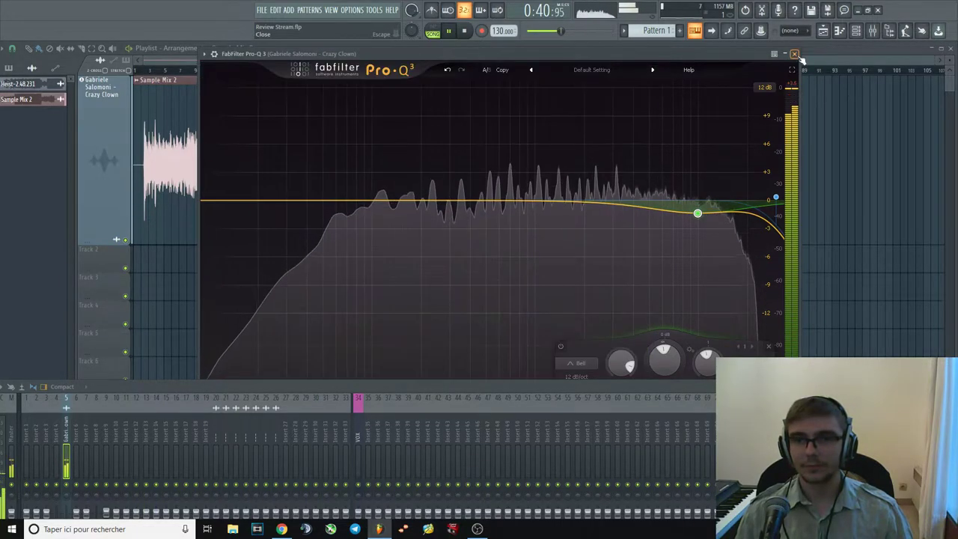
key(Escape)
Compare the loud section from about bar 16 with Pro-Q 3 and Pro-MB bypassed and enabled.
key(space)
drag(644, 389, 601, 277)
key(space)
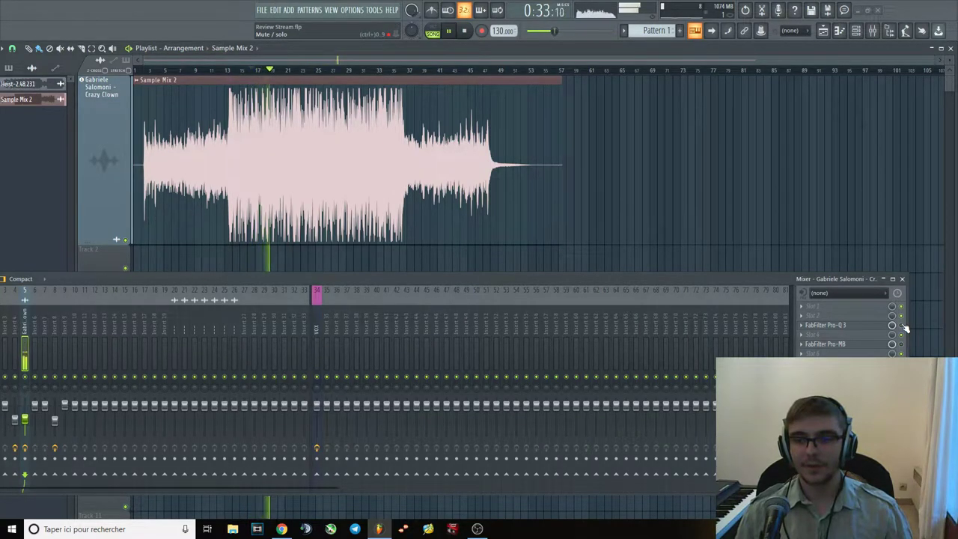
key(space)
key(space)
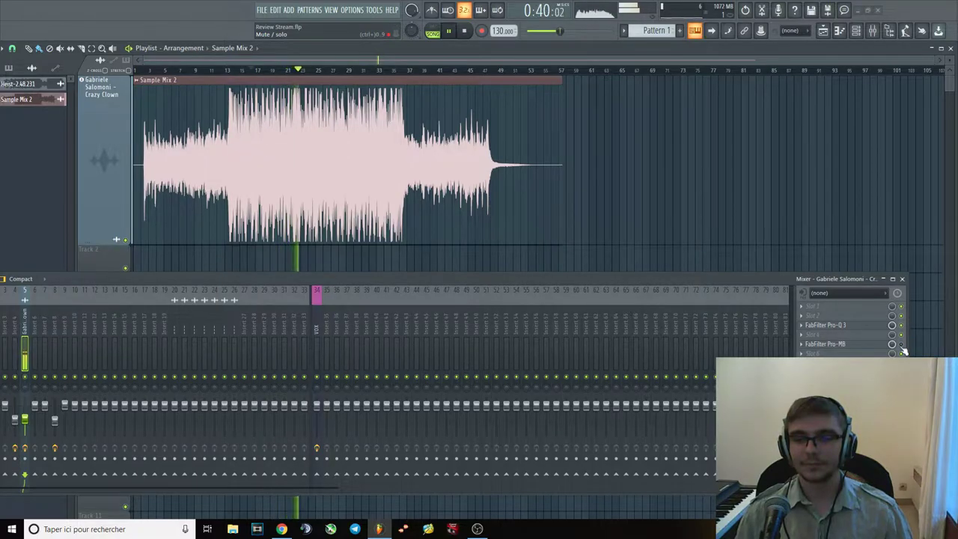
key(space)
Reopen Pro-MB, shift the high band's lower crossover slightly upward, and review the band's dynamics controls.
click(864, 345)
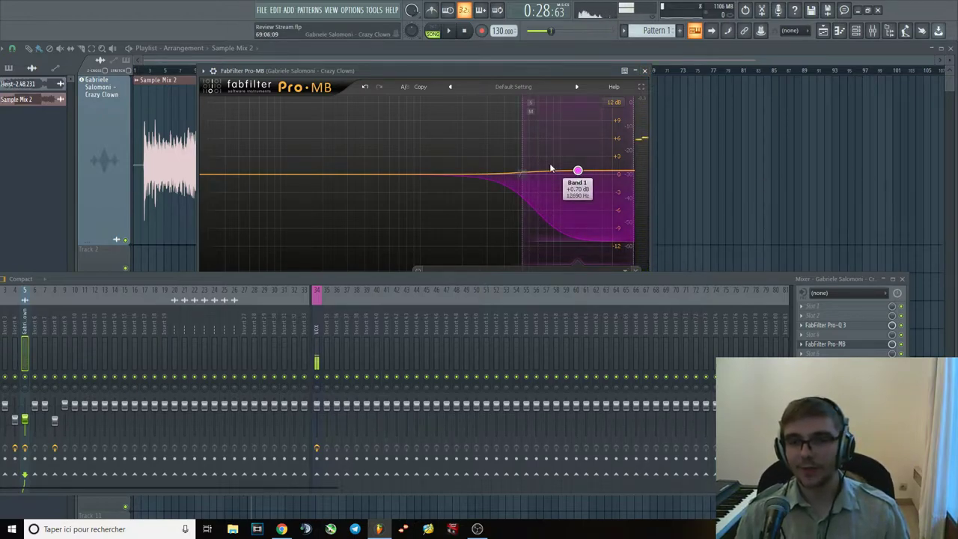
drag(525, 146, 530, 154)
drag(562, 275, 585, 404)
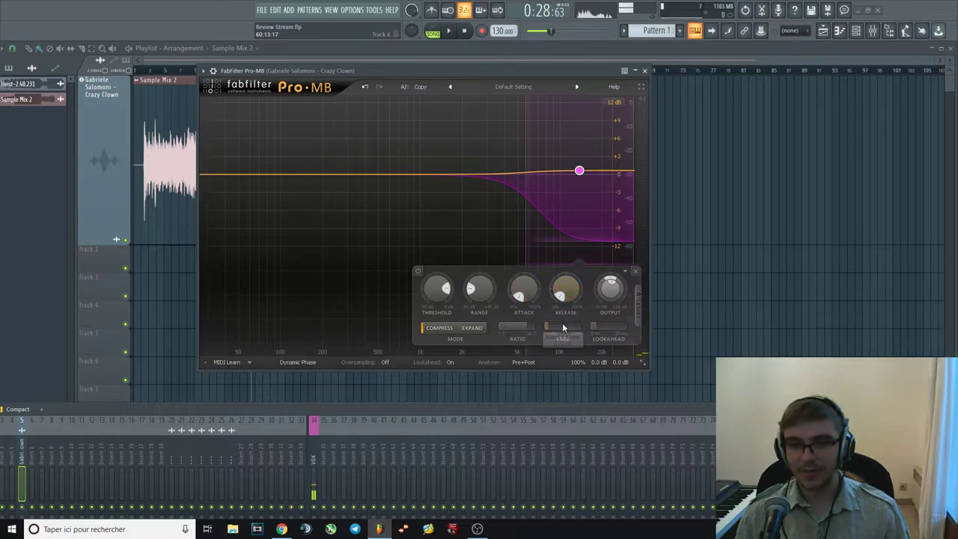
mouse_move(547, 329)
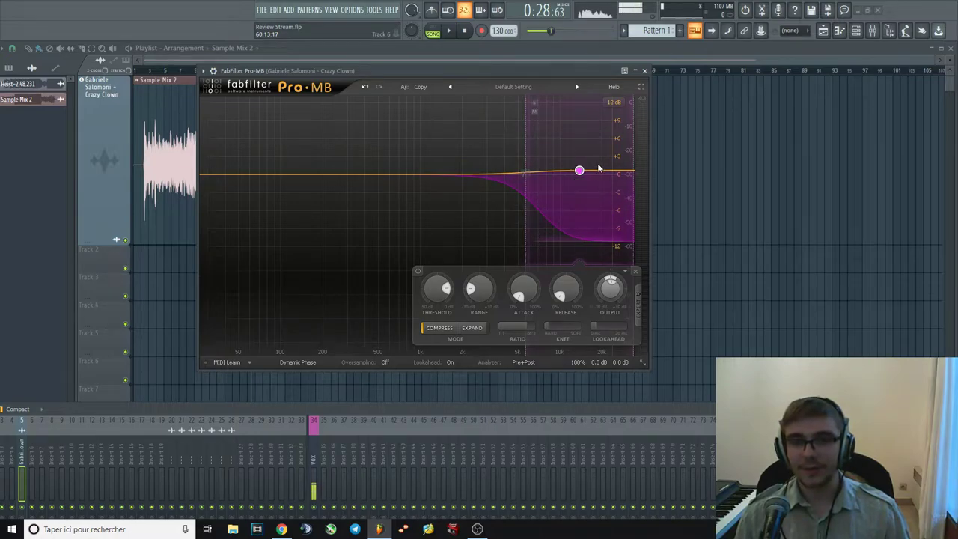
Remove FabFilter Pro-MB from the channel's effect slot.
drag(639, 408, 603, 273)
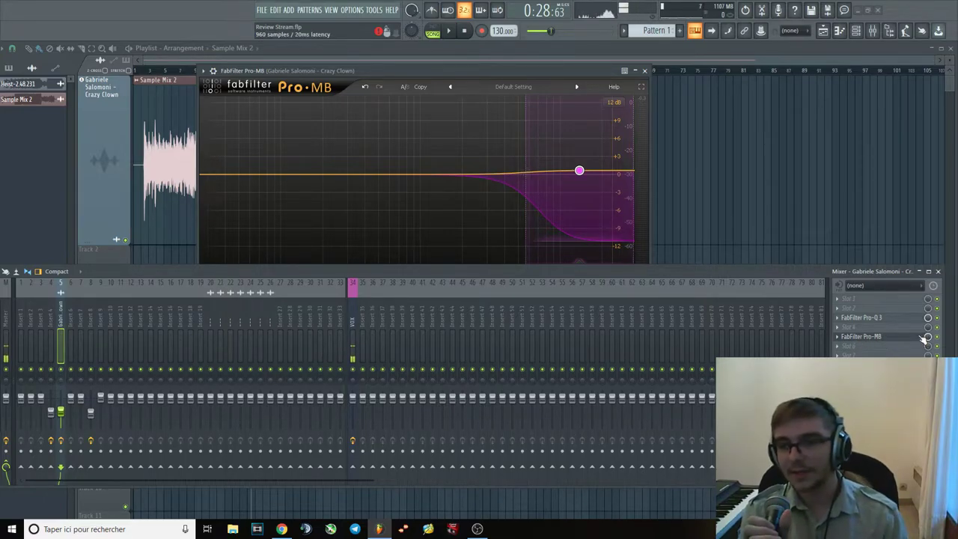
click(839, 341)
mouse_move(842, 341)
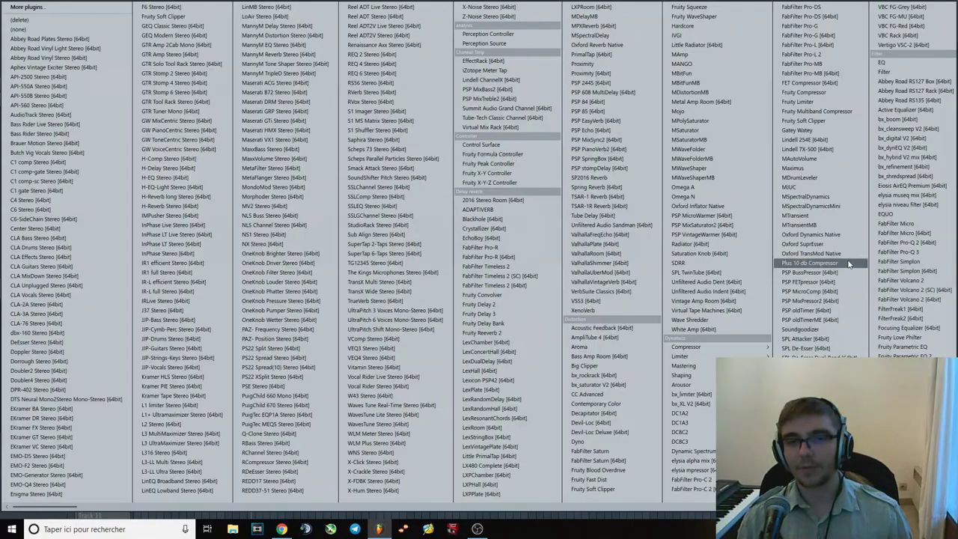
click(56, 20)
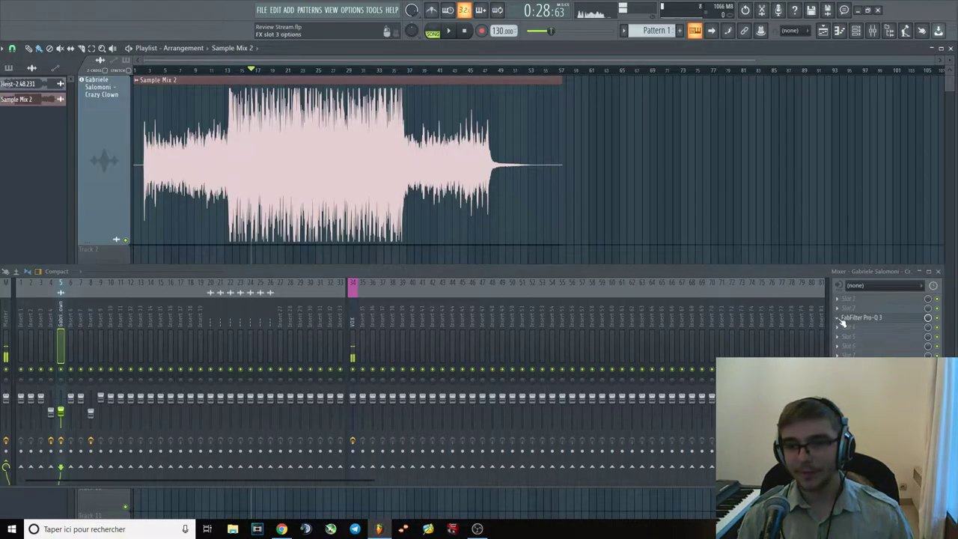
Play the track from about bar 26, delete both the bell and high-cut bands in Pro-Q 3, and close it.
click(328, 71)
key(space)
click(872, 318)
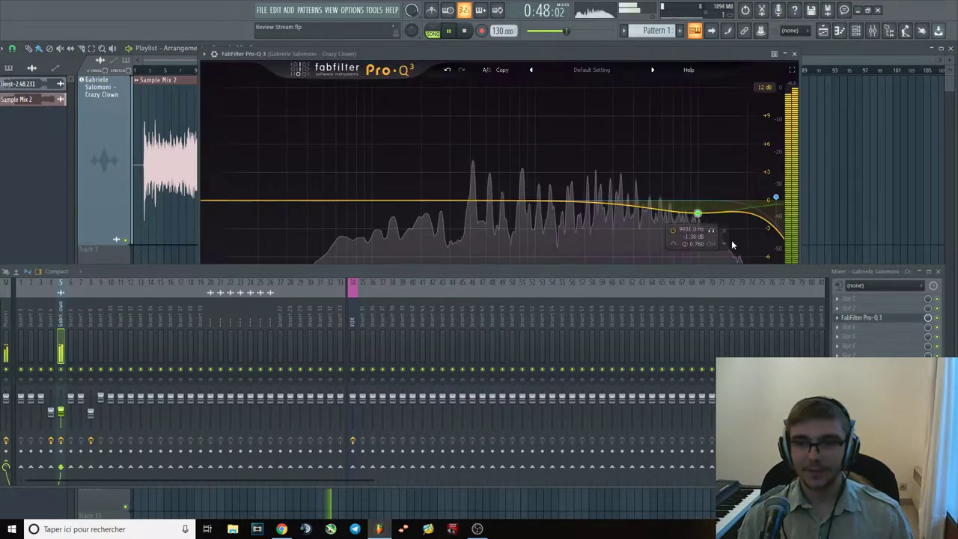
right_click(698, 215)
click(717, 305)
right_click(776, 198)
click(799, 289)
click(794, 54)
Audition Sample Mix 2 from about bar 27, and from about bar 34 into the quieter section.
click(327, 71)
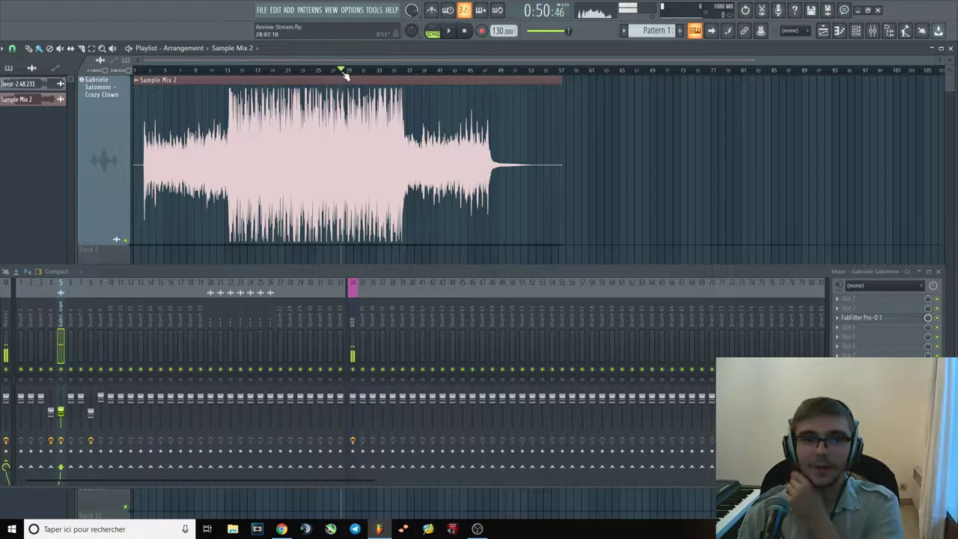
click(335, 71)
key(space)
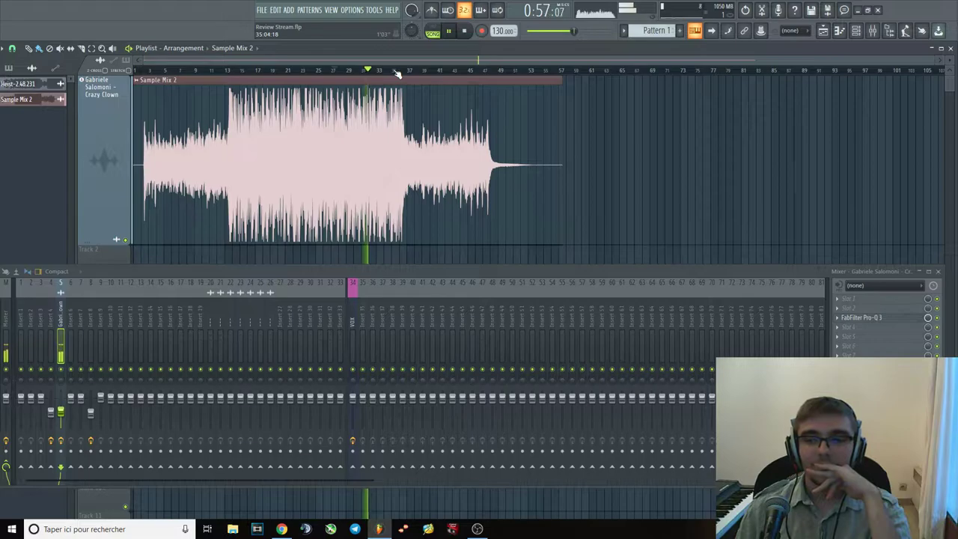
key(space)
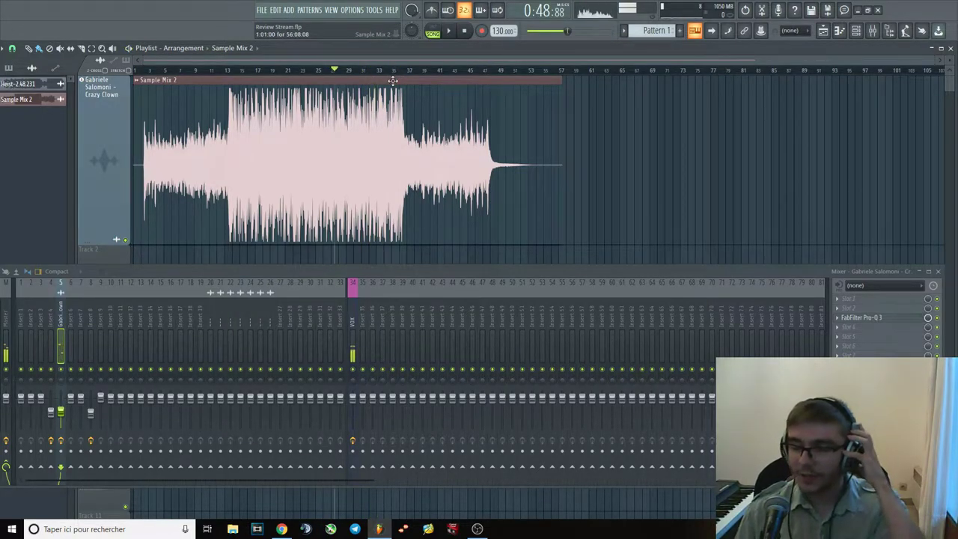
click(386, 70)
key(space)
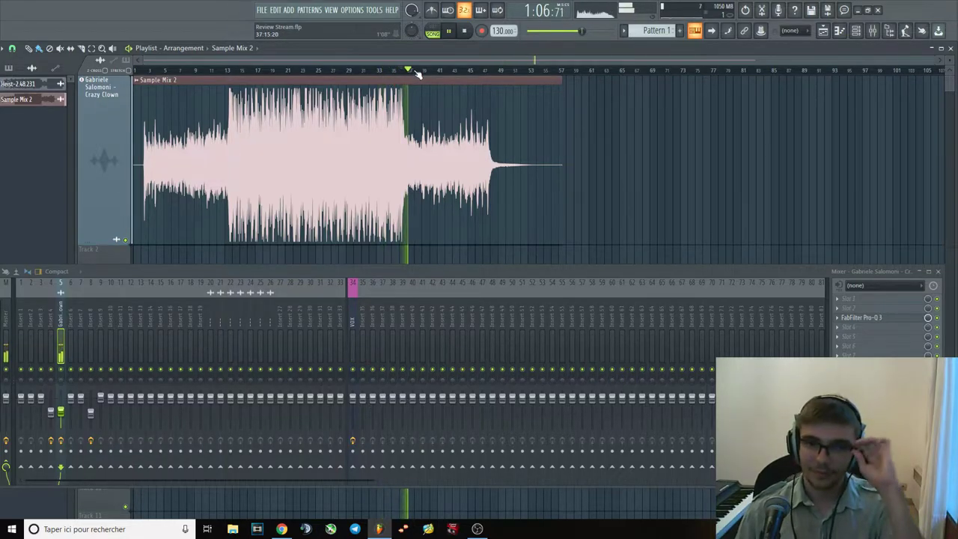
Audition the quieter closing section of Sample Mix 2 from about bars 40 and 45.
key(space)
click(401, 71)
click(430, 71)
key(space)
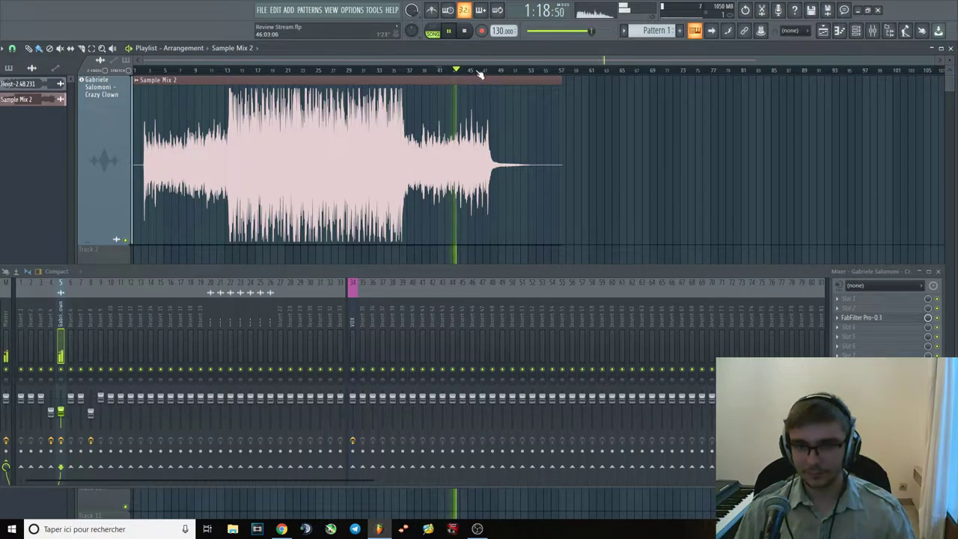
click(470, 71)
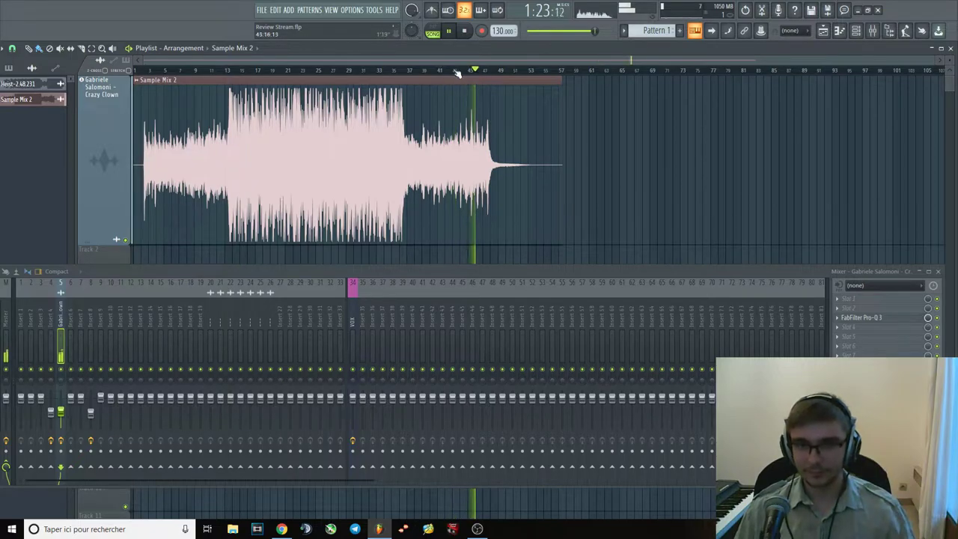
Compare the intro from about bar 7 with the ending from about bars 45 and 41, and open Pro-Q 3.
click(177, 70)
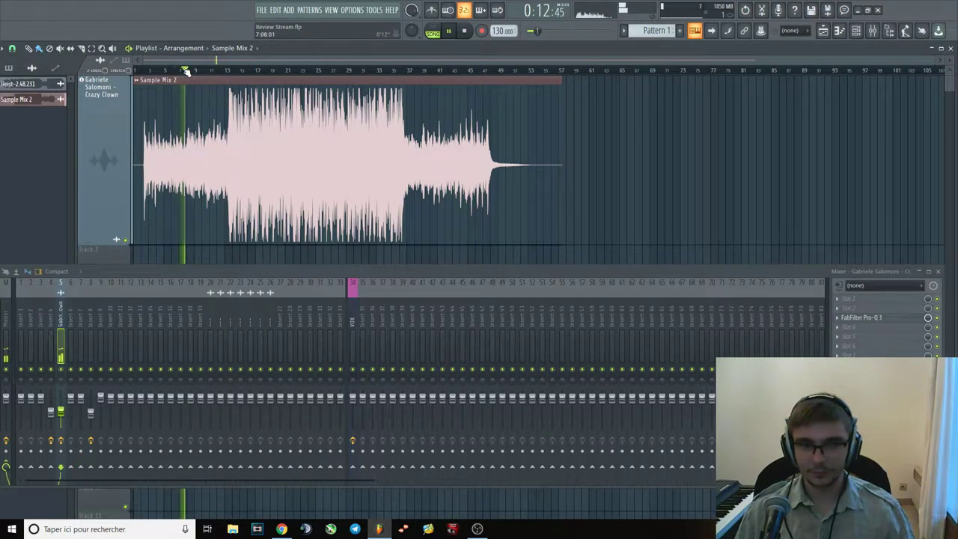
click(469, 71)
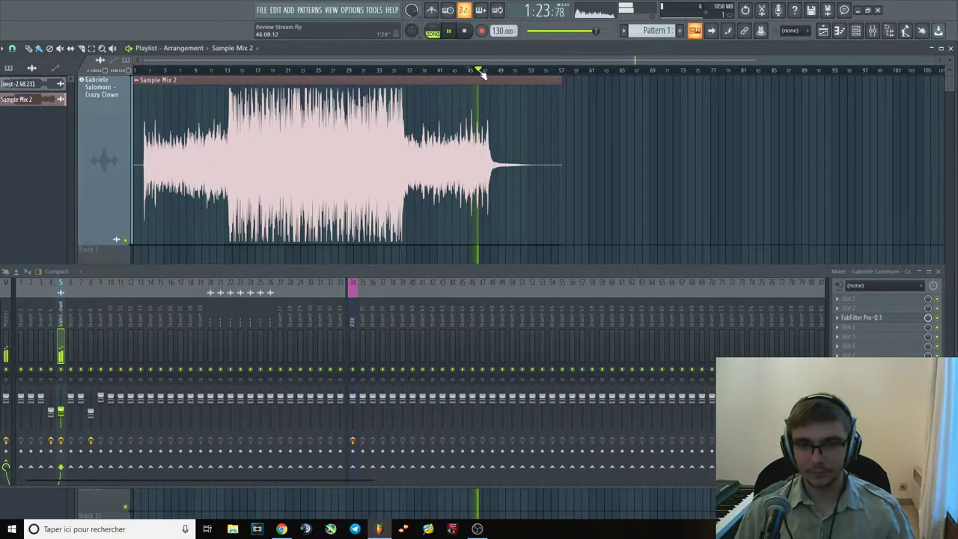
click(449, 71)
click(442, 71)
key(space)
click(894, 317)
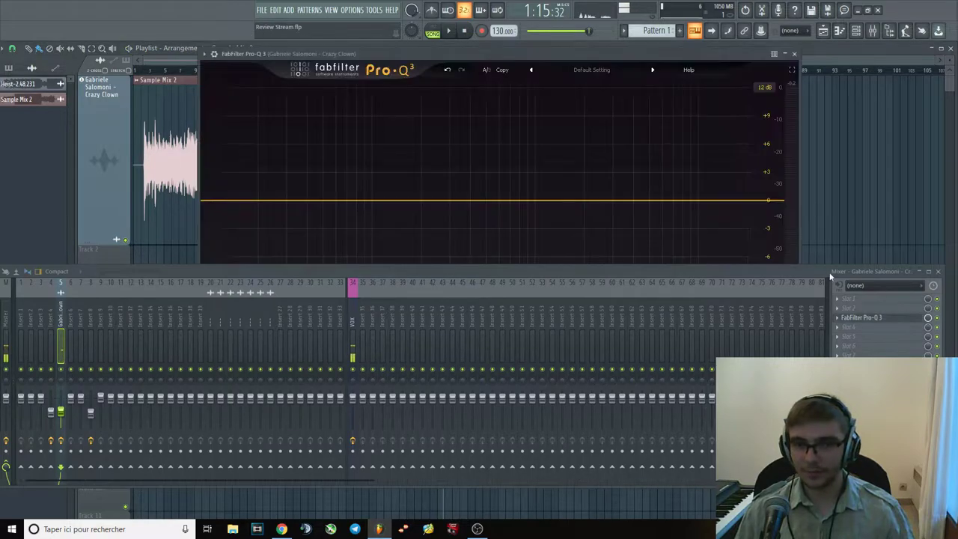
Try a narrow bell boost and cut around 420 Hz in Pro-Q 3 during playback, delete the band, and close the equalizer.
drag(586, 262, 569, 297)
key(space)
drag(474, 199, 488, 143)
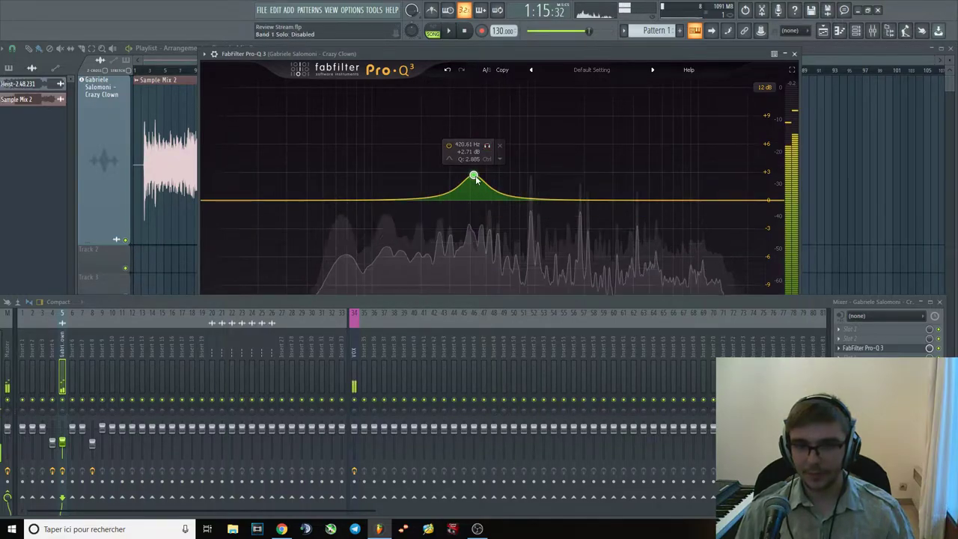
drag(473, 178, 471, 220)
key(space)
right_click(471, 220)
click(494, 304)
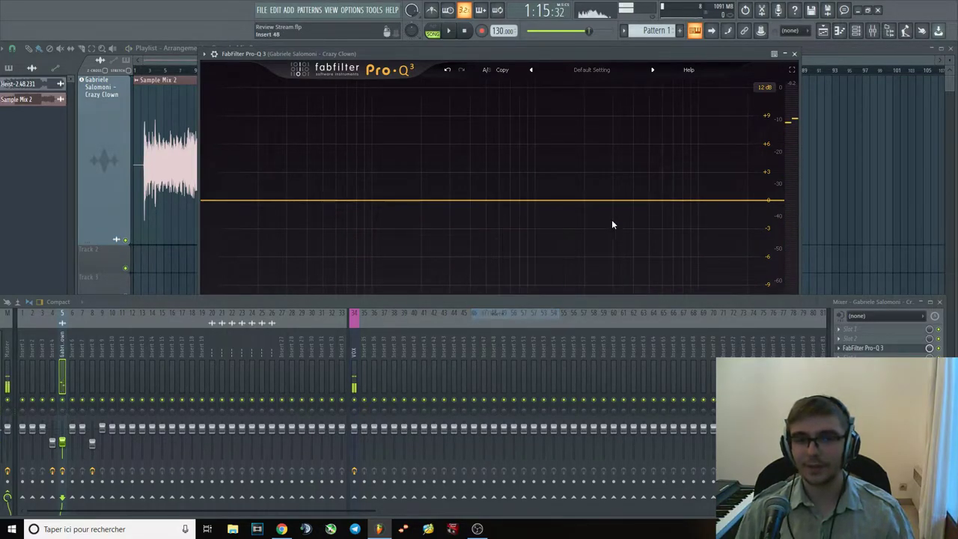
click(794, 53)
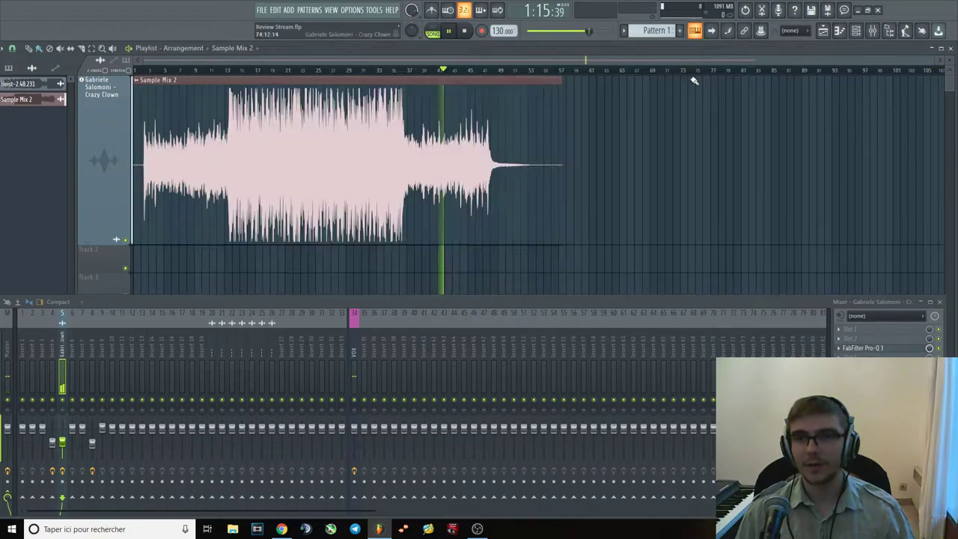
Play from about bar 45, try a bell boost of about 3 dB near 500 Hz in Pro-Q 3, and delete the band.
click(472, 69)
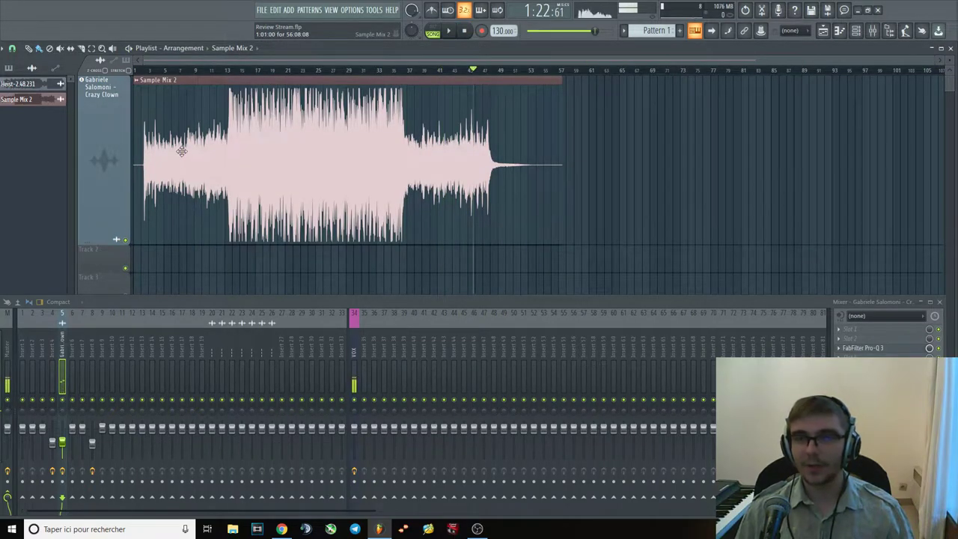
key(space)
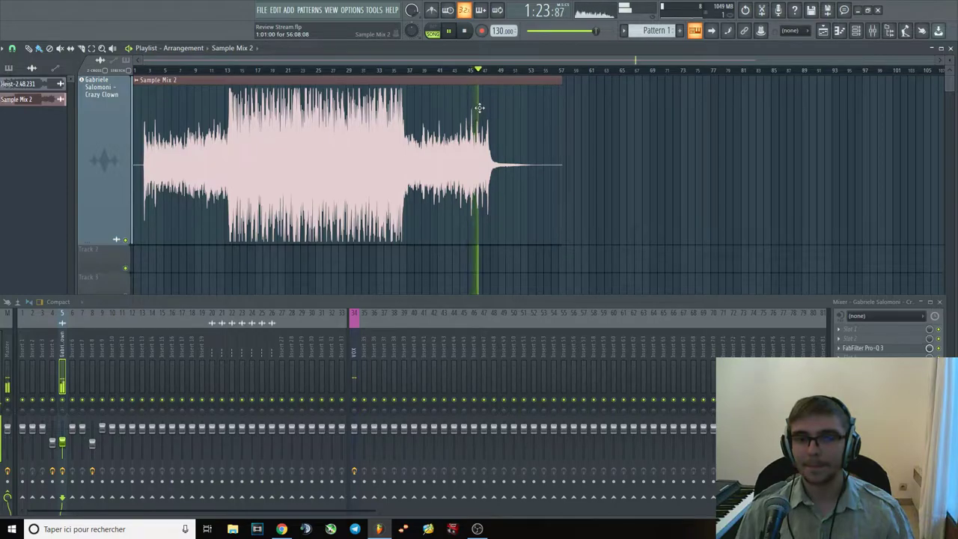
click(862, 348)
drag(487, 200, 494, 153)
key(space)
right_click(486, 173)
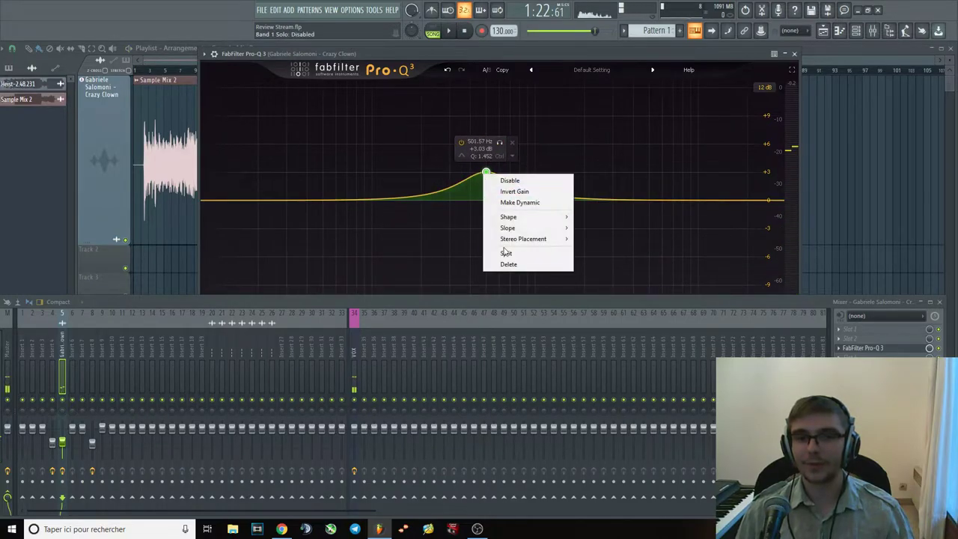
click(509, 264)
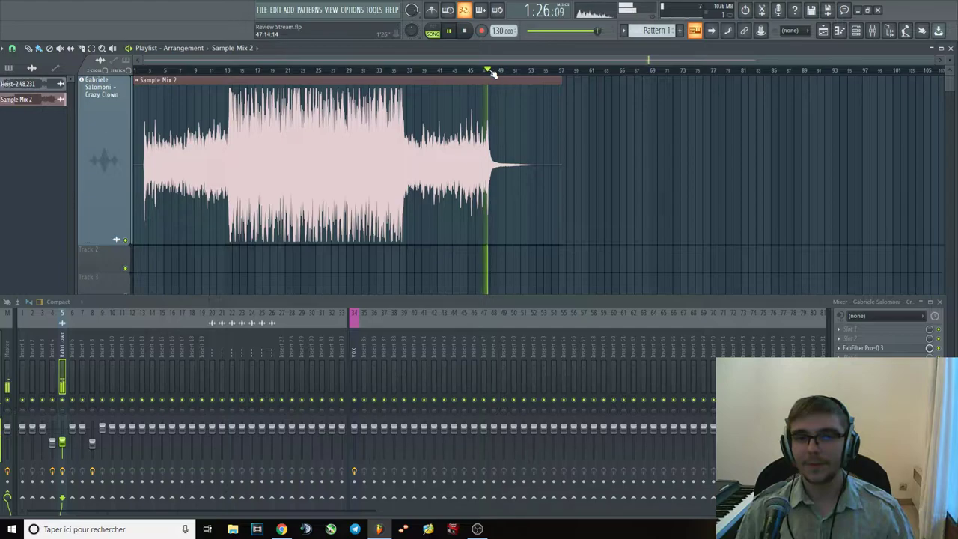
Audition the fading tail of Sample Mix 2 from about bars 51 and 52.
click(515, 70)
click(522, 71)
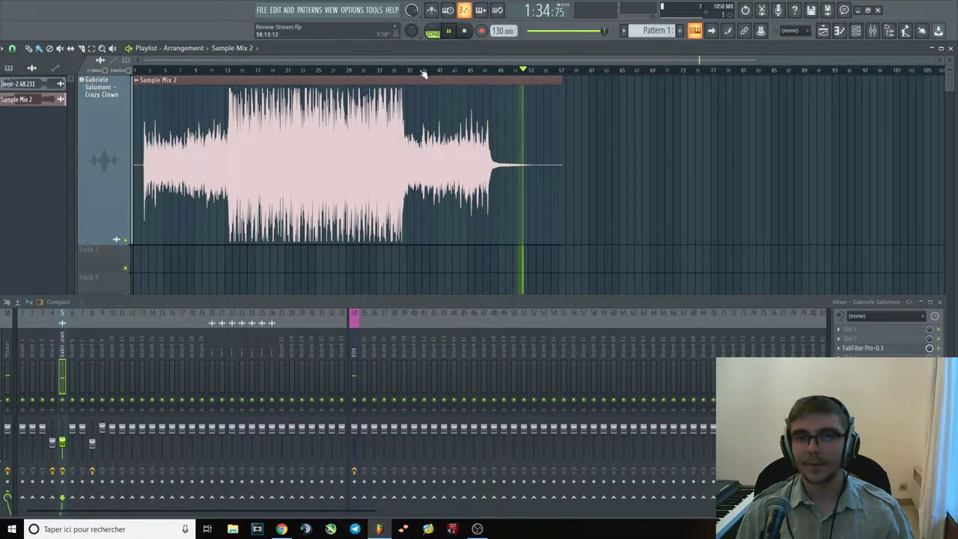
key(space)
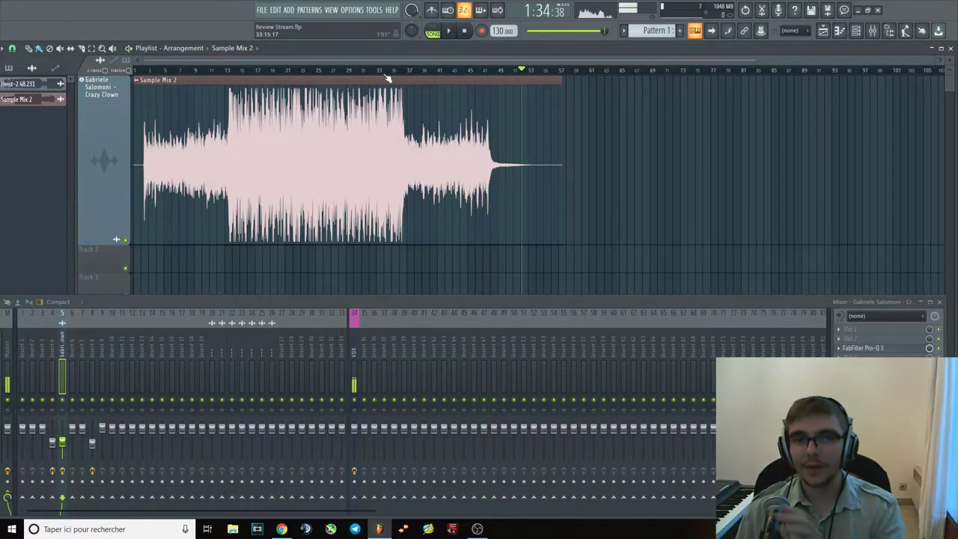
Replace the Sample Mix 2 clip with the Ball InThe Morpheus Palace audio file, starting the clip at bar 1.
click(291, 140)
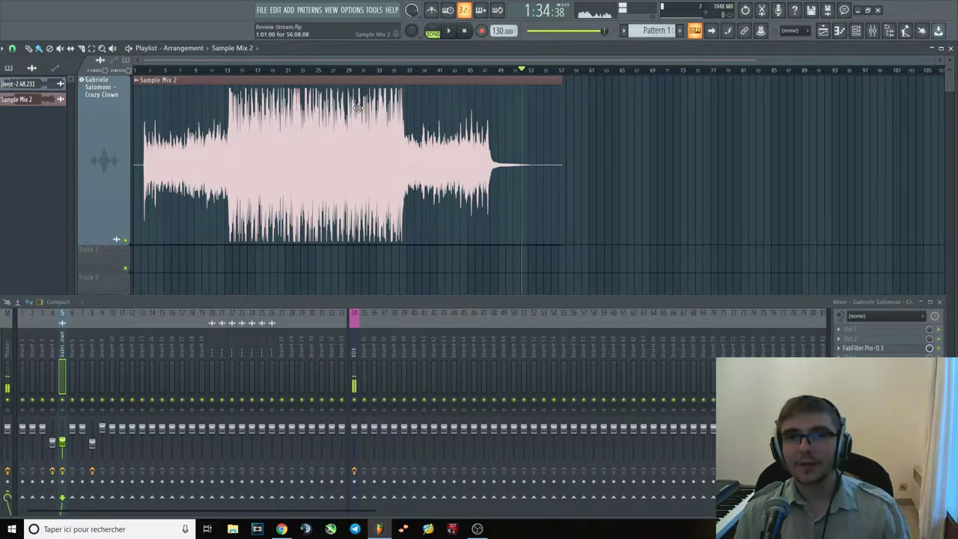
click(291, 72)
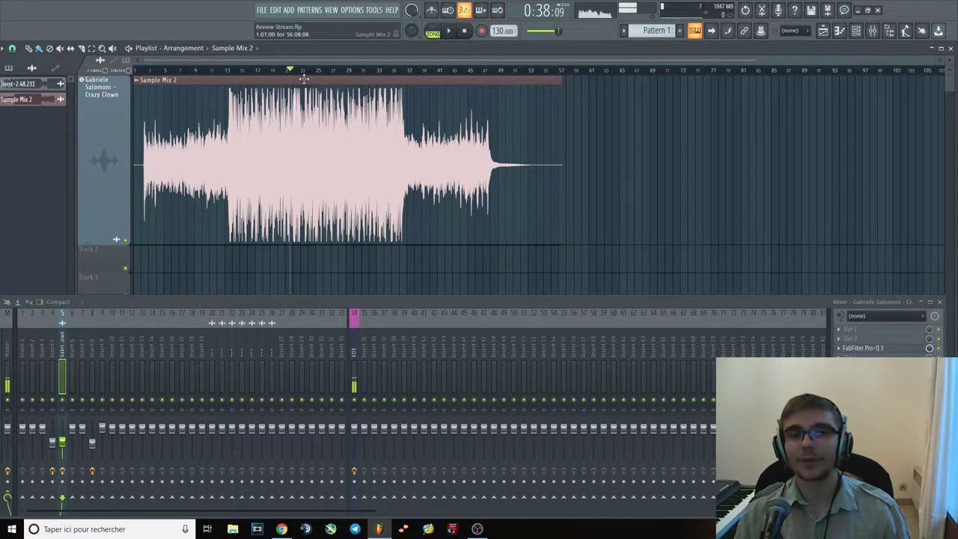
right_click(323, 137)
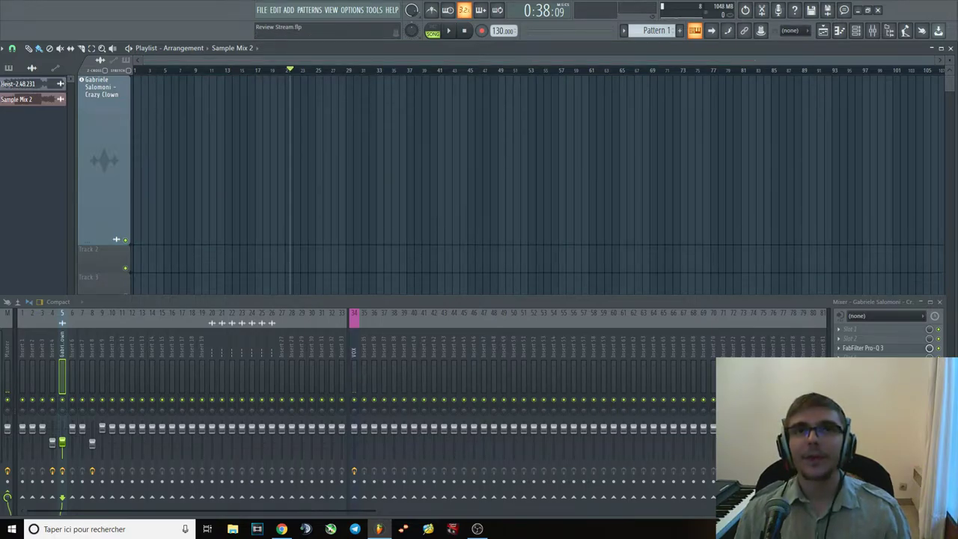
key(alt+Tab)
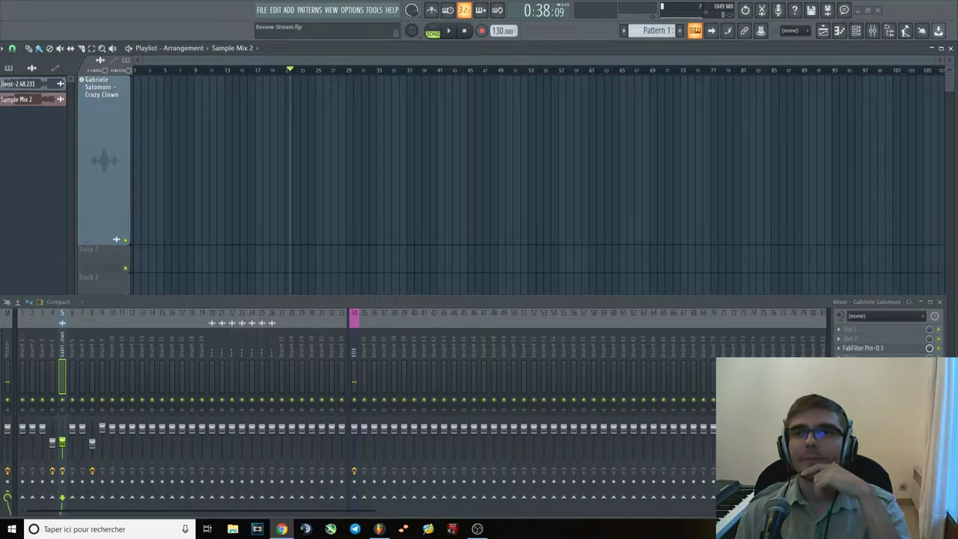
drag(668, 37, 352, 150)
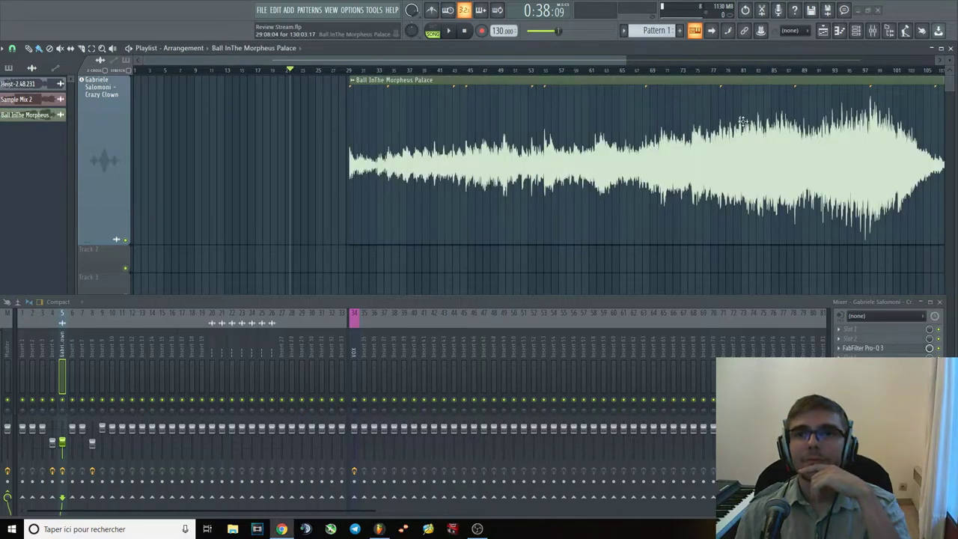
drag(773, 155, 515, 129)
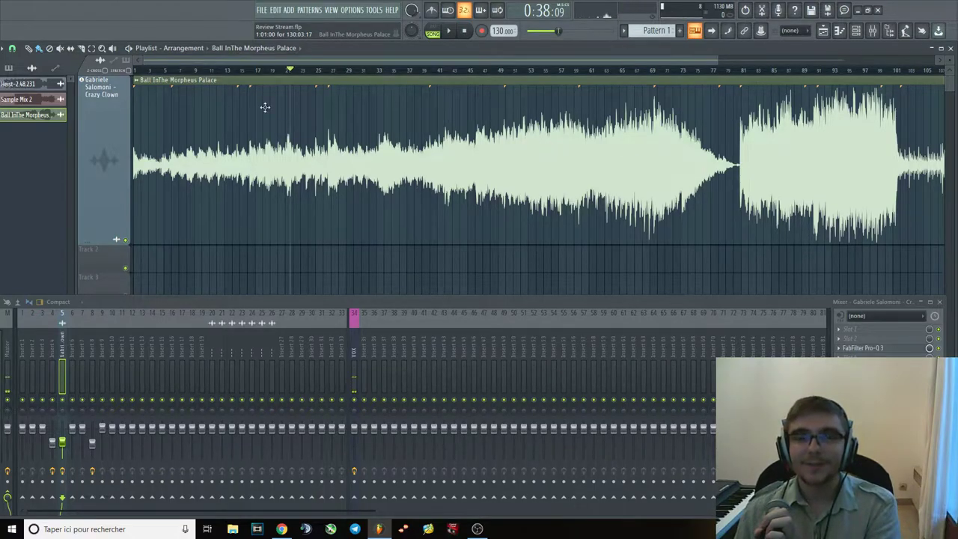
Play Ball InThe Morpheus Palace from the start, with the whole clip in view, and sample it from about bars 17, 5 and 9.
click(149, 71)
key(space)
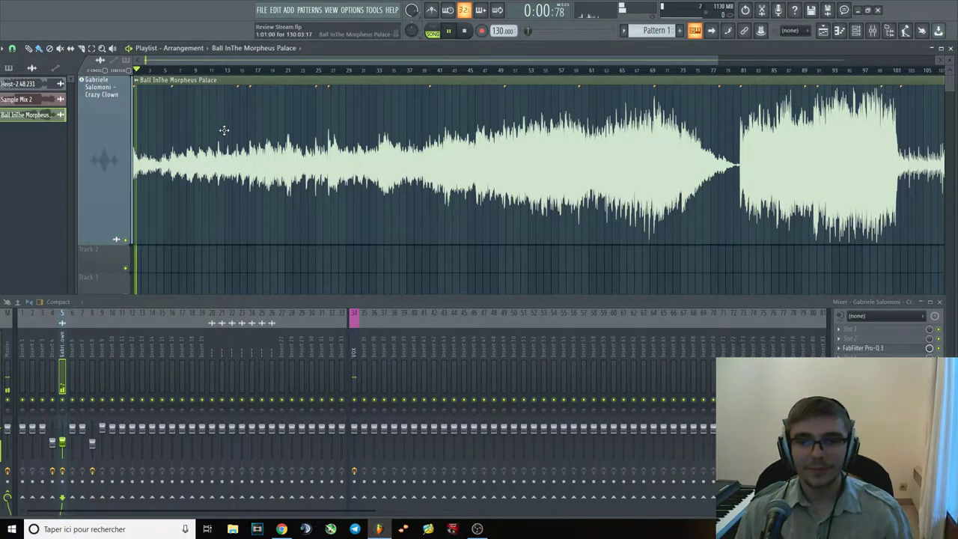
scroll(367, 180, down, 2)
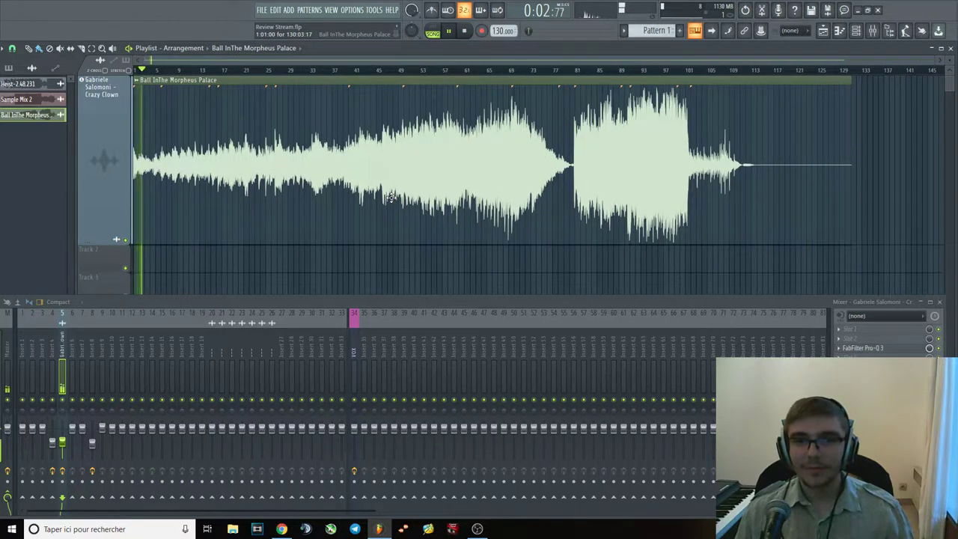
drag(440, 301, 451, 270)
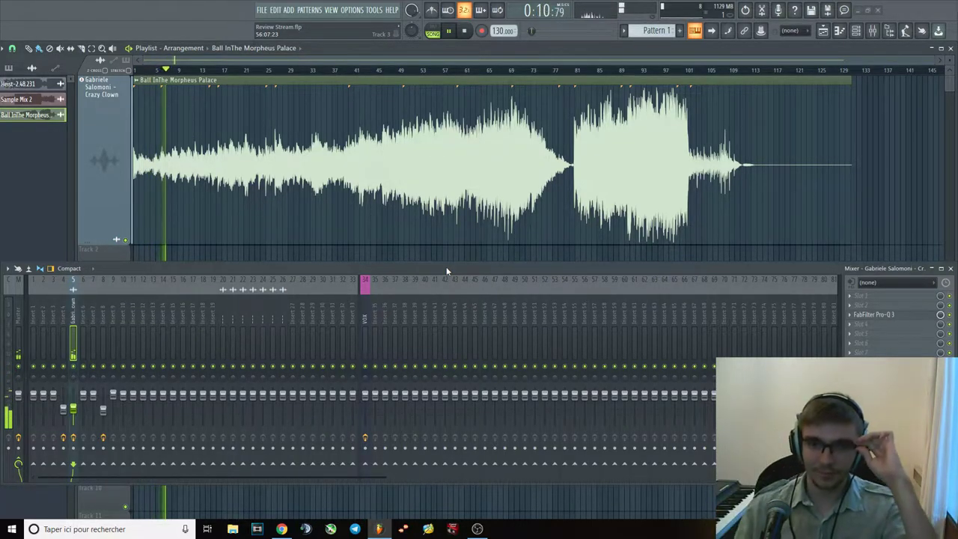
click(224, 70)
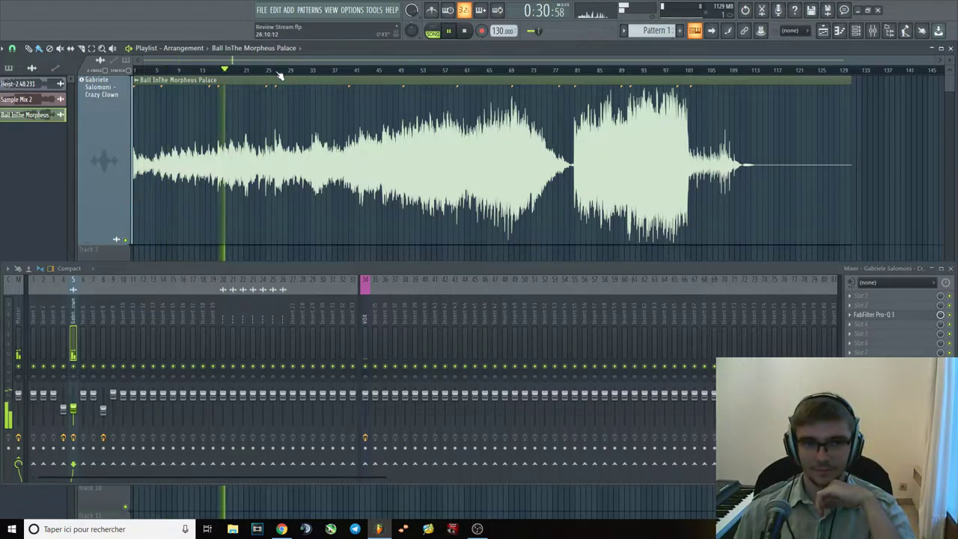
click(158, 69)
click(180, 69)
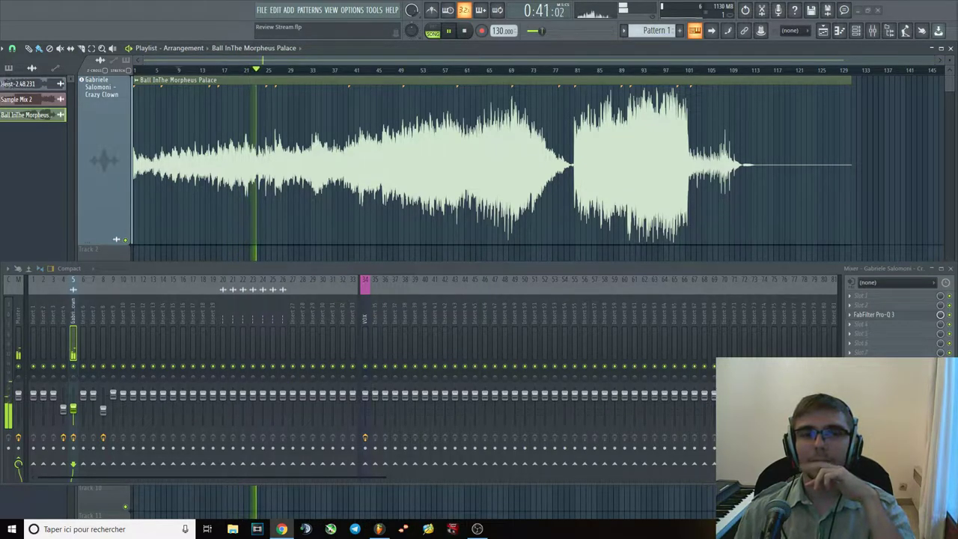
Audition the build-up section from about bars 33, 41 and 49, briefly opening and closing Pro-Q 3.
click(359, 71)
click(309, 71)
click(311, 71)
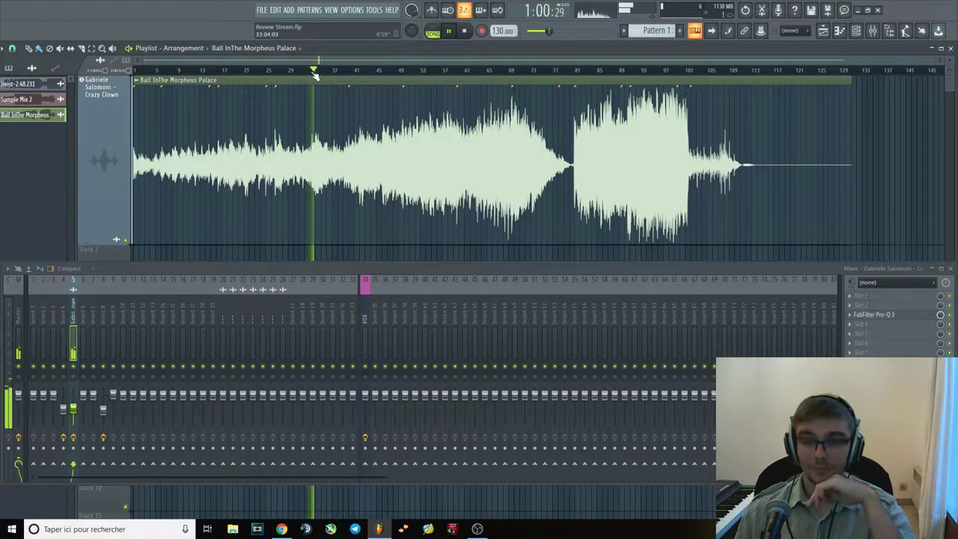
click(903, 316)
click(905, 317)
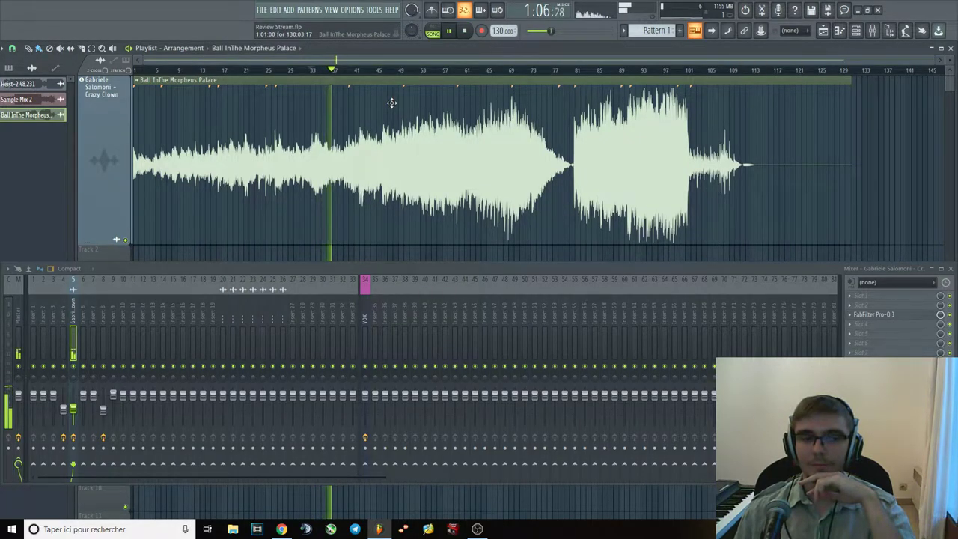
click(360, 70)
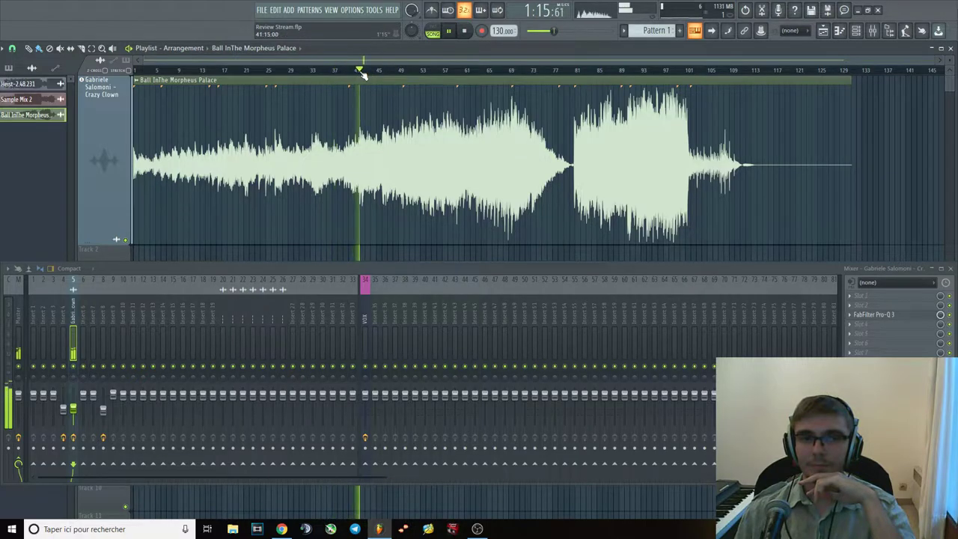
click(402, 71)
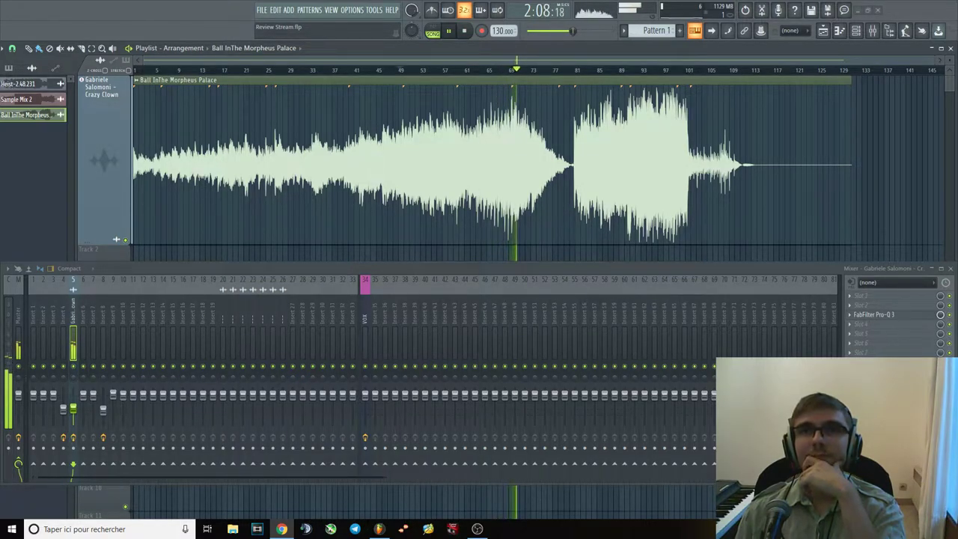
Audition the loud section from about bars 84 and 96, and the quiet ending from about bars 102 and 106.
click(592, 69)
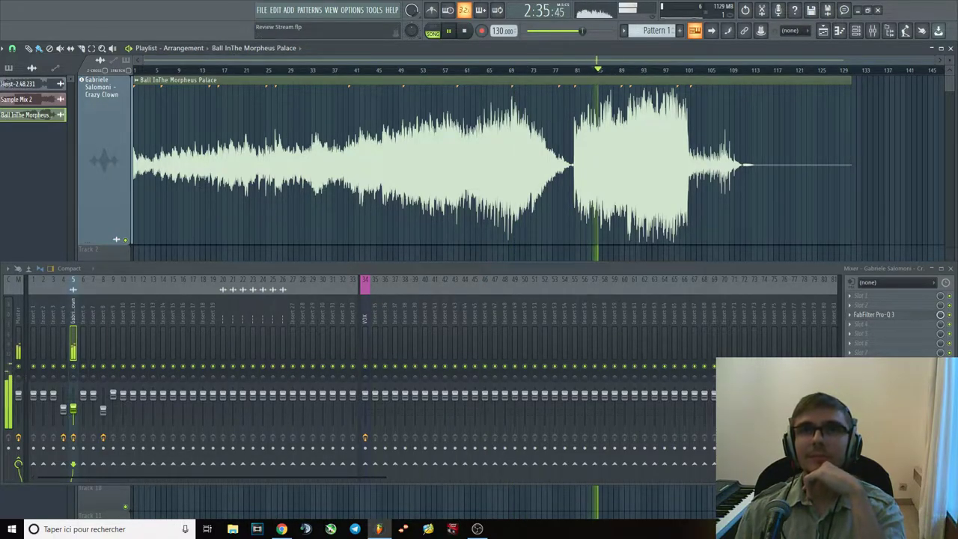
key(alt+Tab)
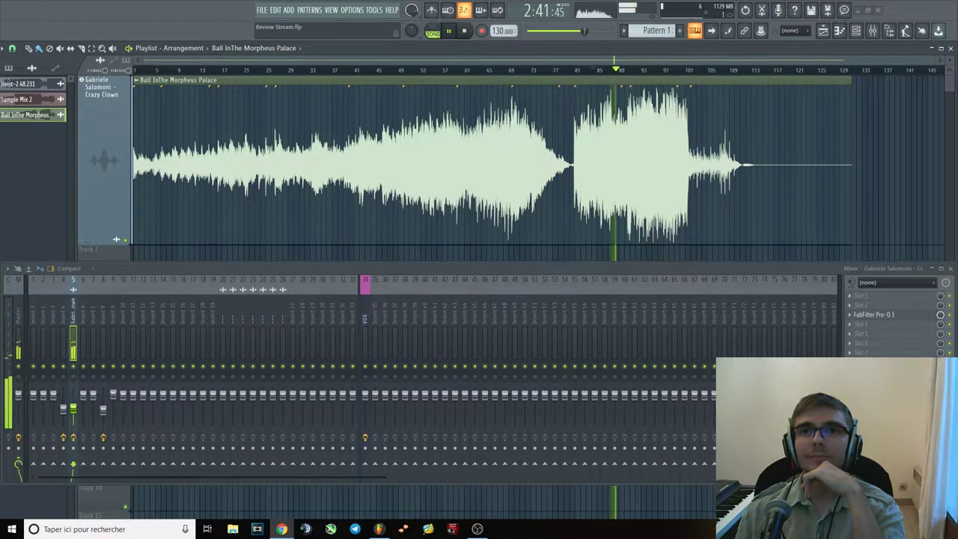
click(664, 72)
click(698, 72)
click(717, 72)
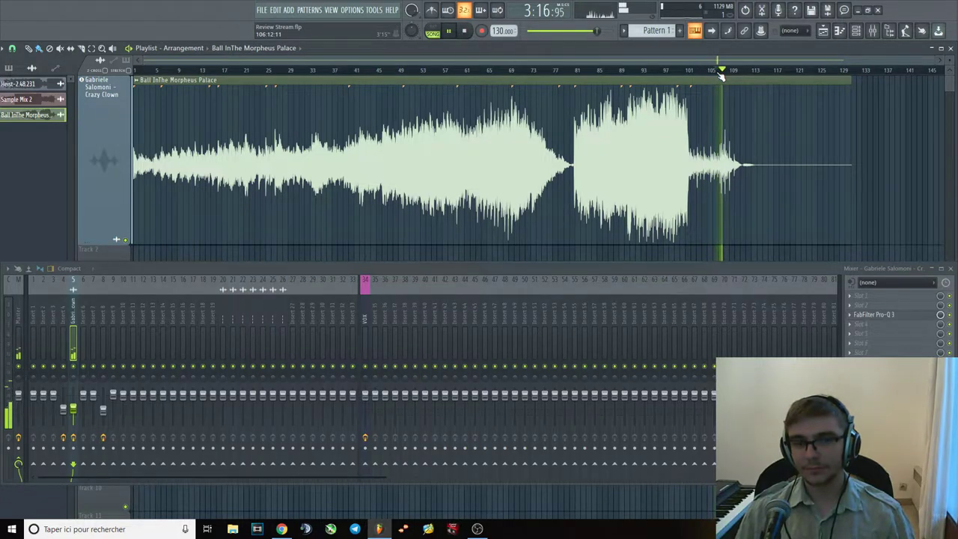
click(718, 72)
key(space)
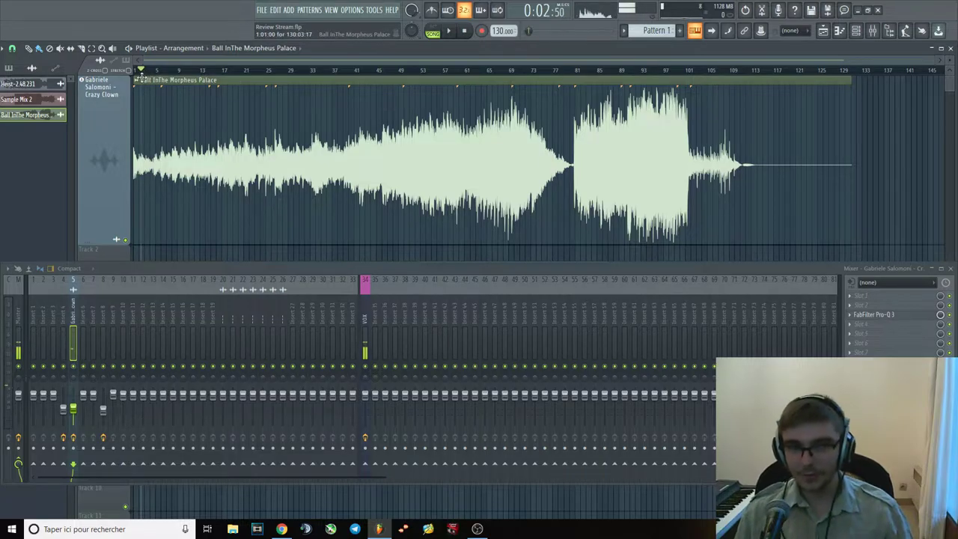
Replay the intro of Ball InThe Morpheus Palace from the start and from about bars 6 and 7.
click(882, 315)
click(883, 315)
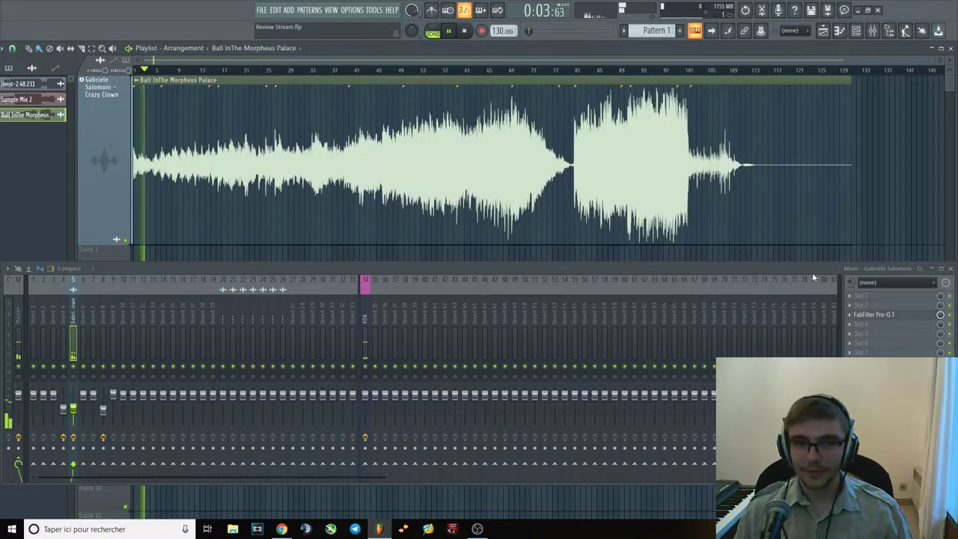
click(164, 69)
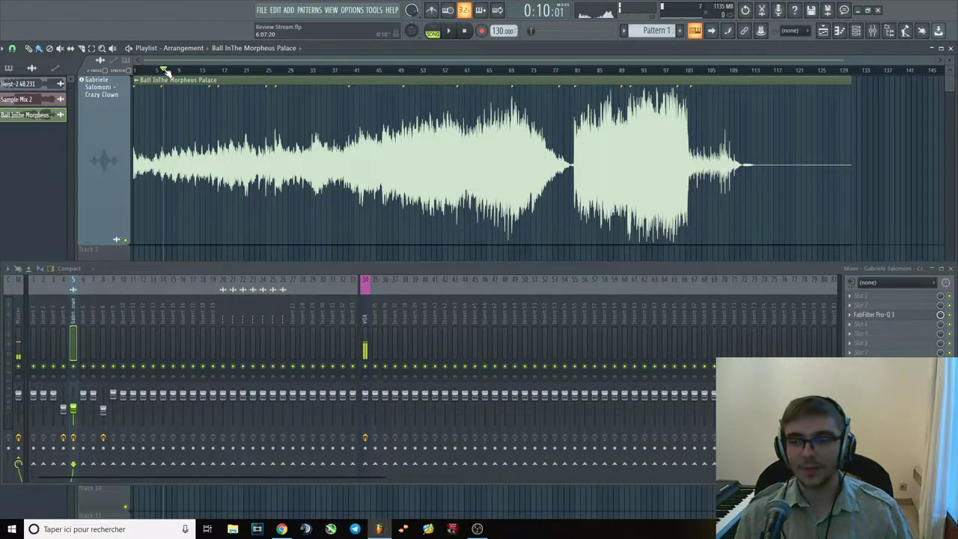
key(space)
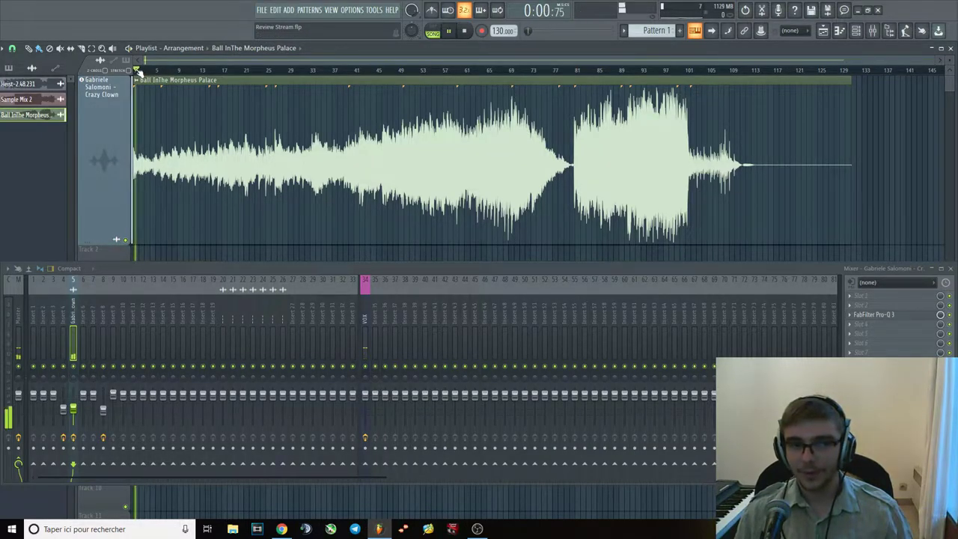
click(169, 70)
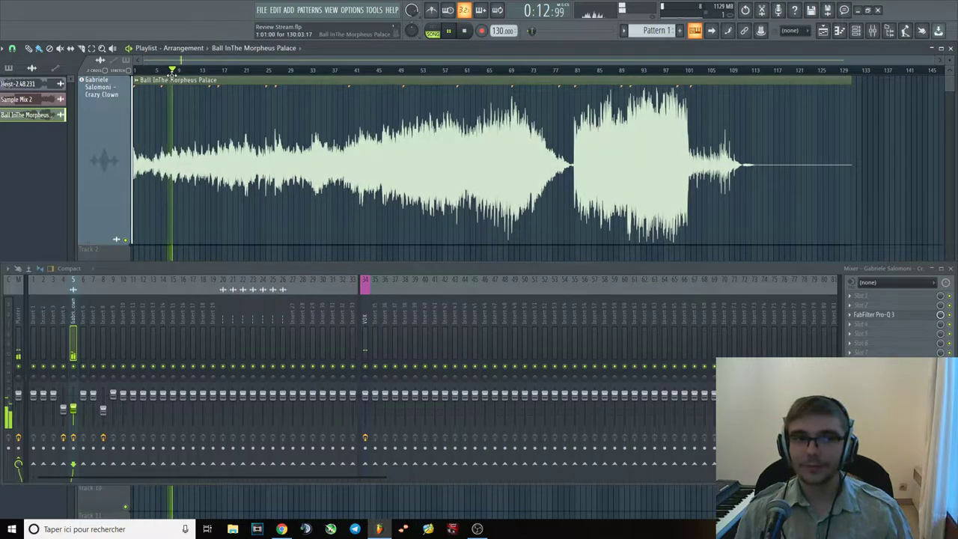
key(space)
key(space)
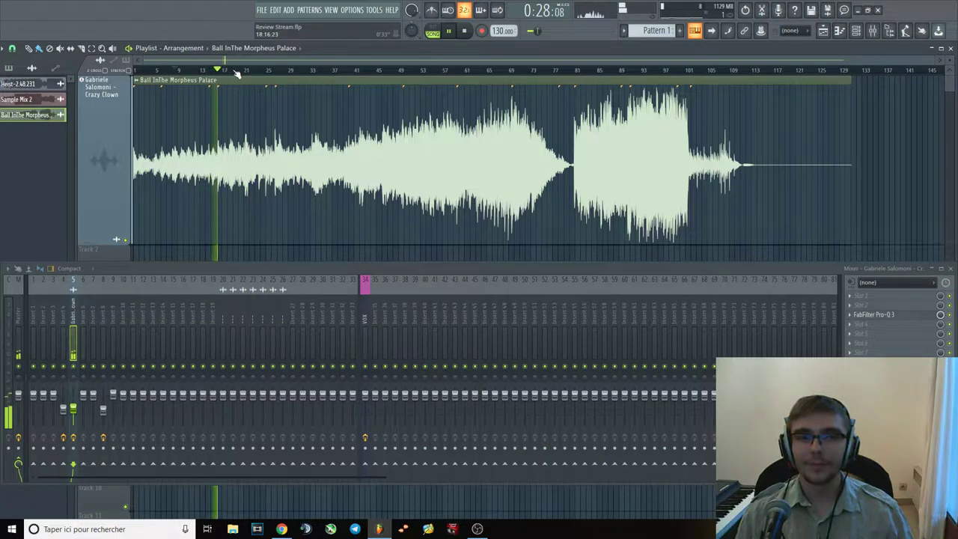
Audition the rising section of the track from about bars 26 and 33.
drag(236, 74, 276, 71)
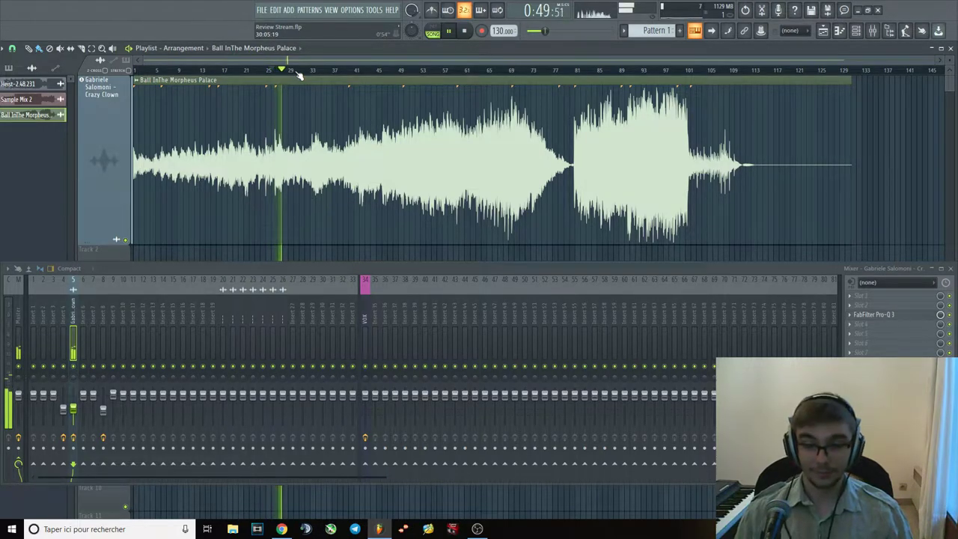
drag(600, 270, 571, 268)
click(316, 72)
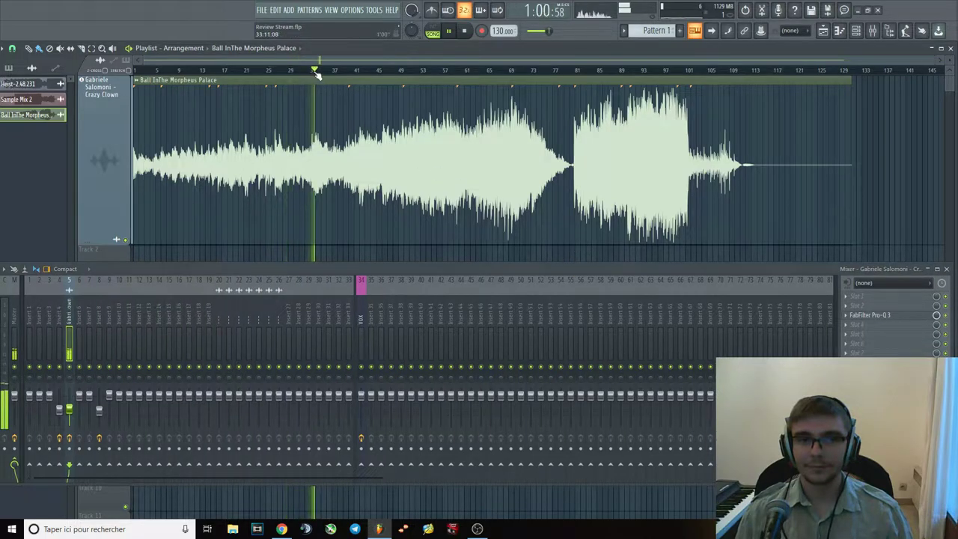
Audition the rising section from about bars 29 and 27, briefly opening and closing Pro-Q 3.
click(292, 71)
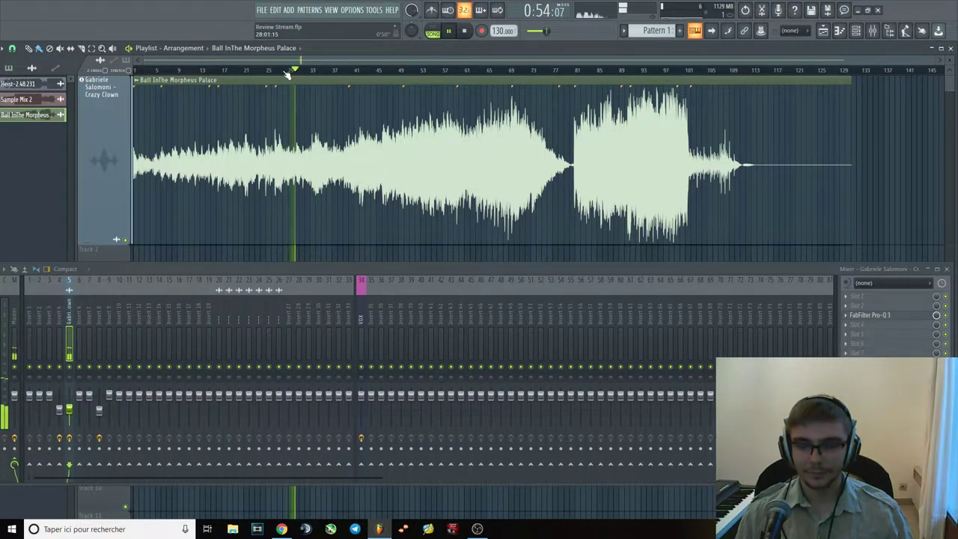
drag(286, 75, 277, 72)
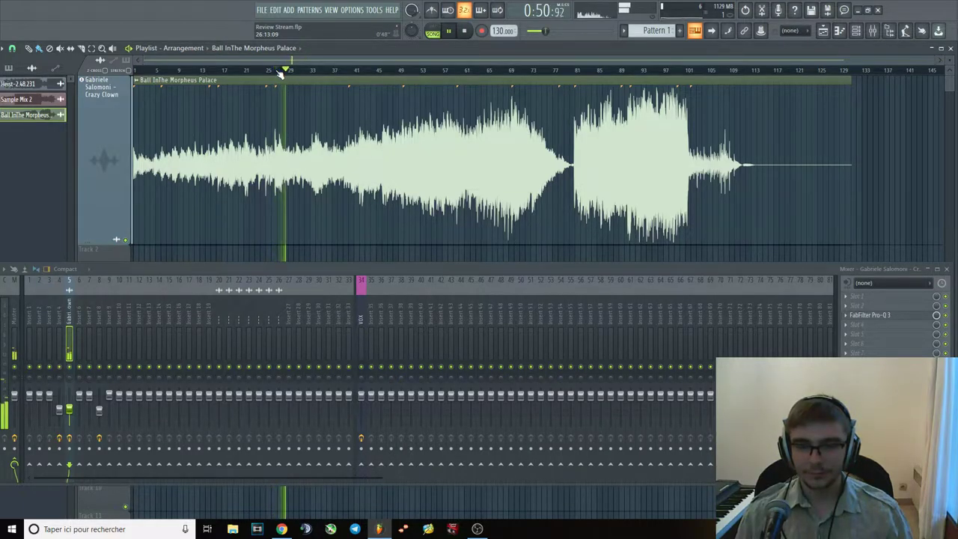
key(space)
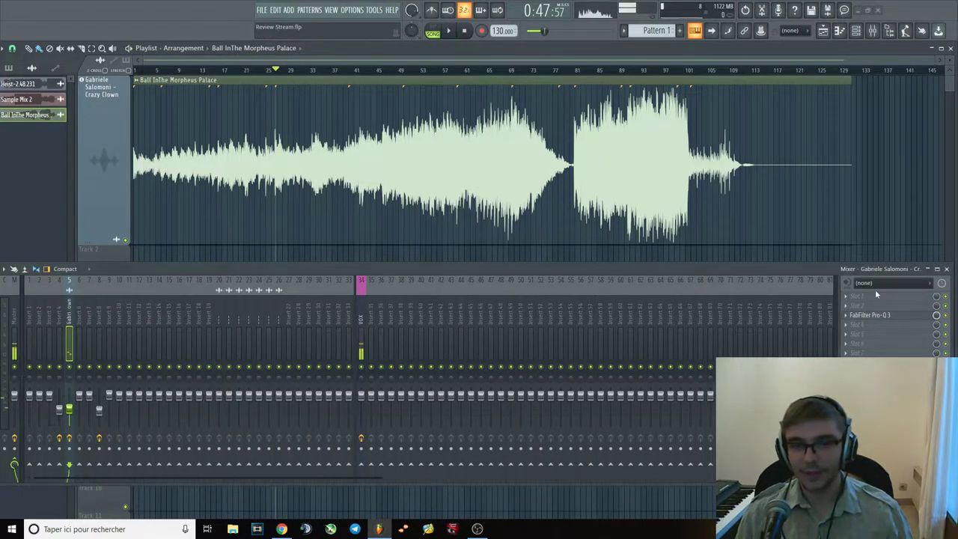
click(888, 317)
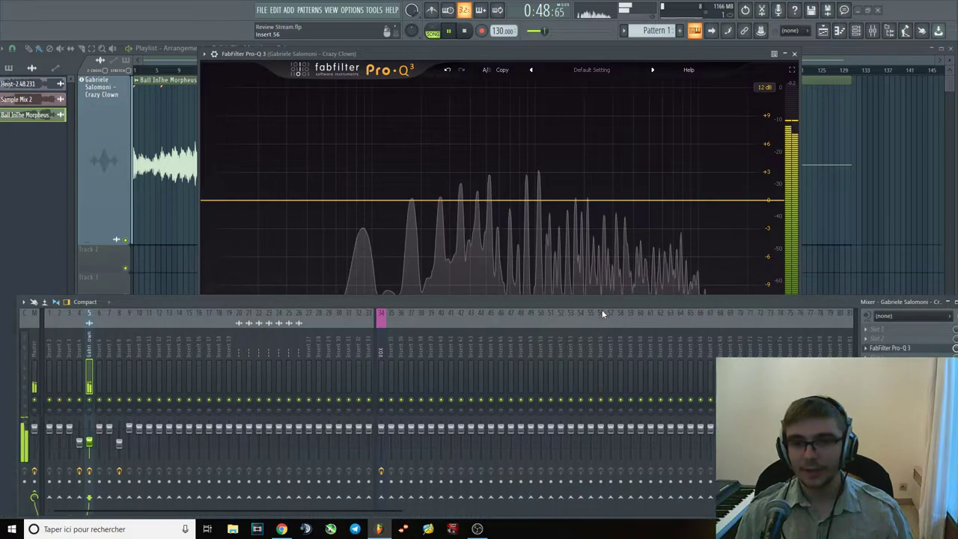
click(313, 84)
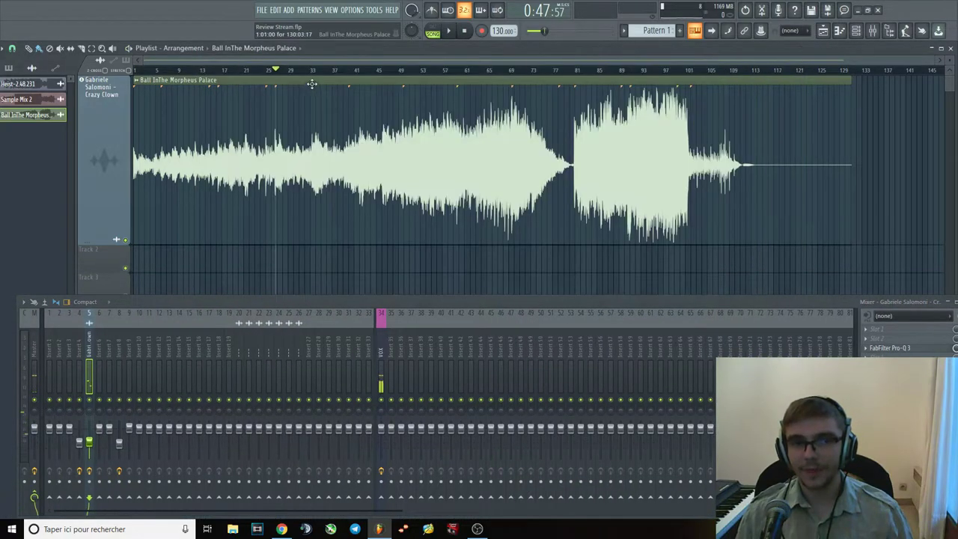
Test a Pro-Q 3 band around 3 kHz during playback, boosting it, pulling it down to about -6 dB, and deleting it.
click(906, 349)
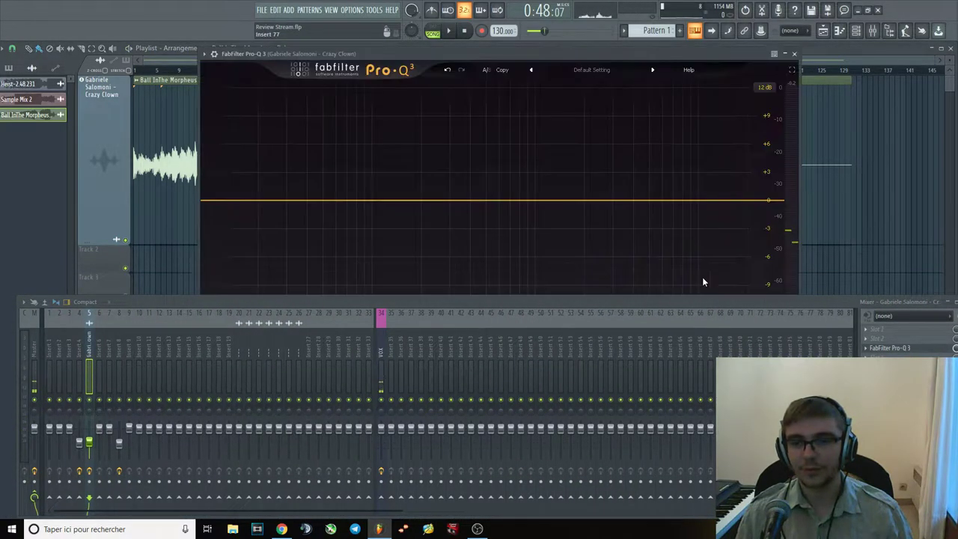
drag(624, 294, 615, 335)
key(space)
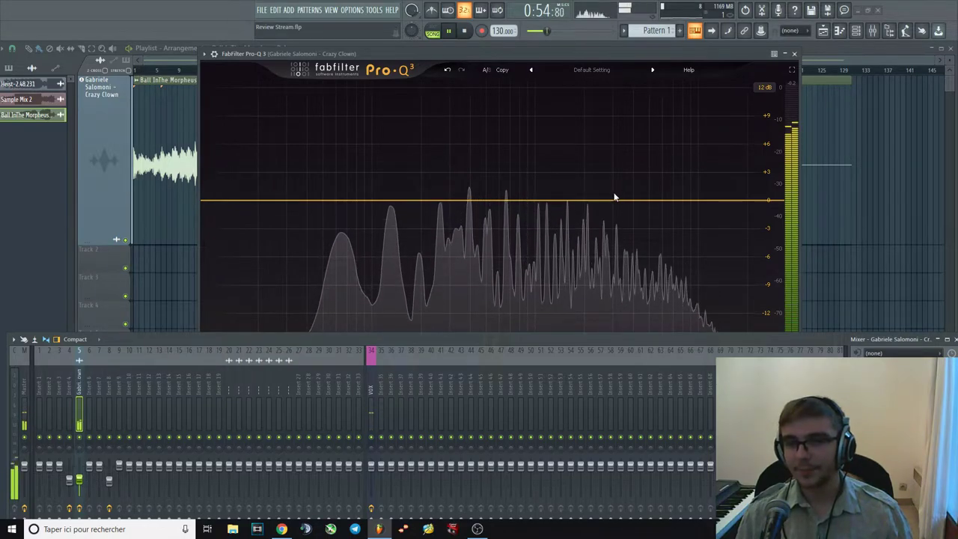
drag(607, 202, 614, 148)
drag(627, 117, 606, 257)
key(space)
right_click(603, 256)
click(629, 347)
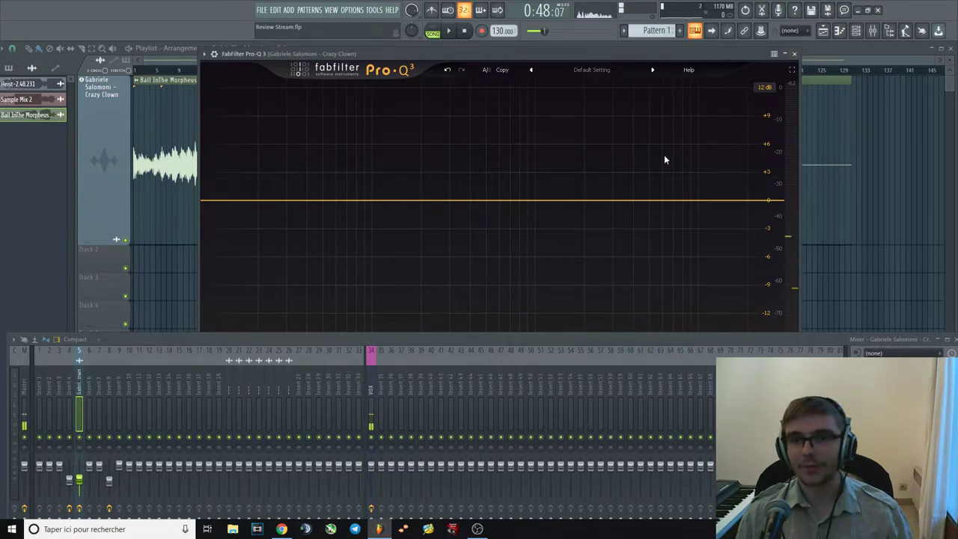
Close Pro-Q 3 and audition the track from about bars 33 and 34.
click(795, 54)
key(space)
click(312, 72)
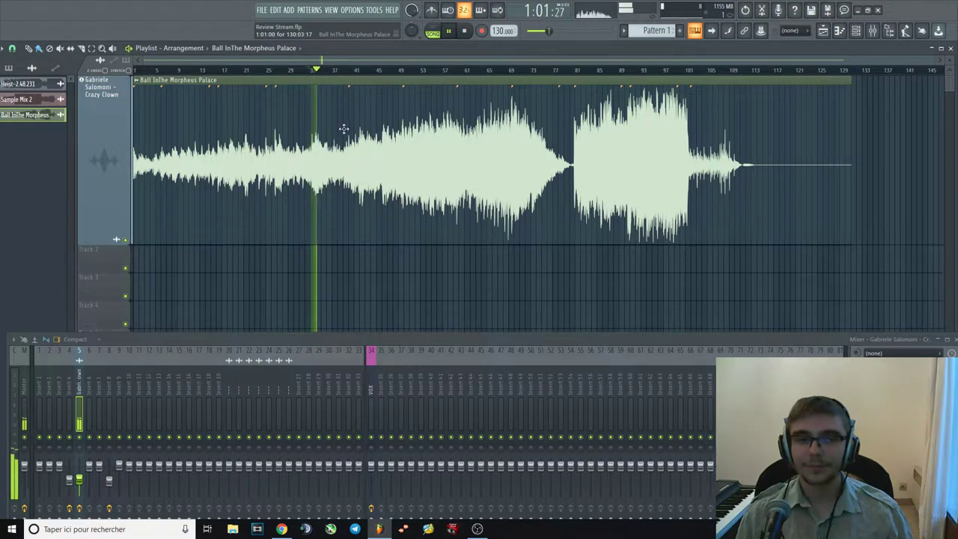
click(317, 70)
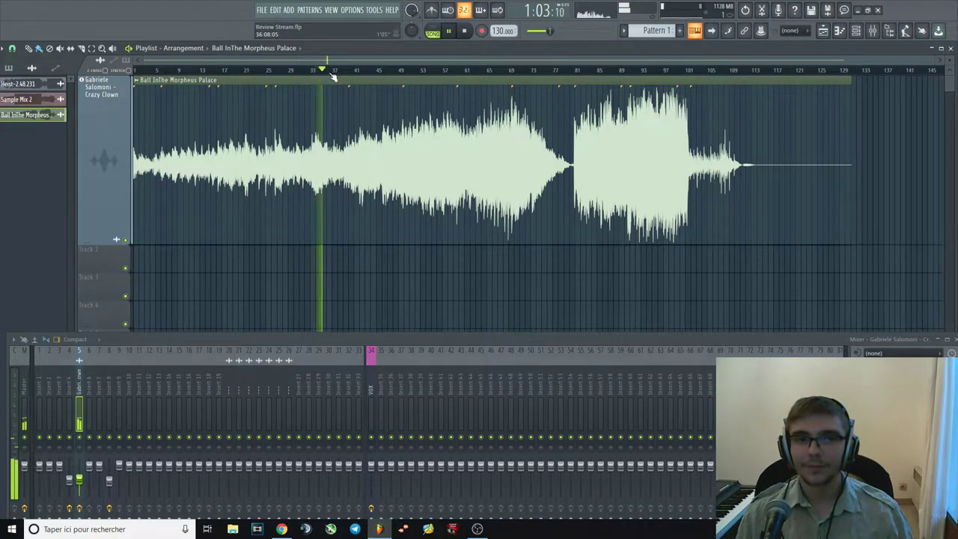
key(space)
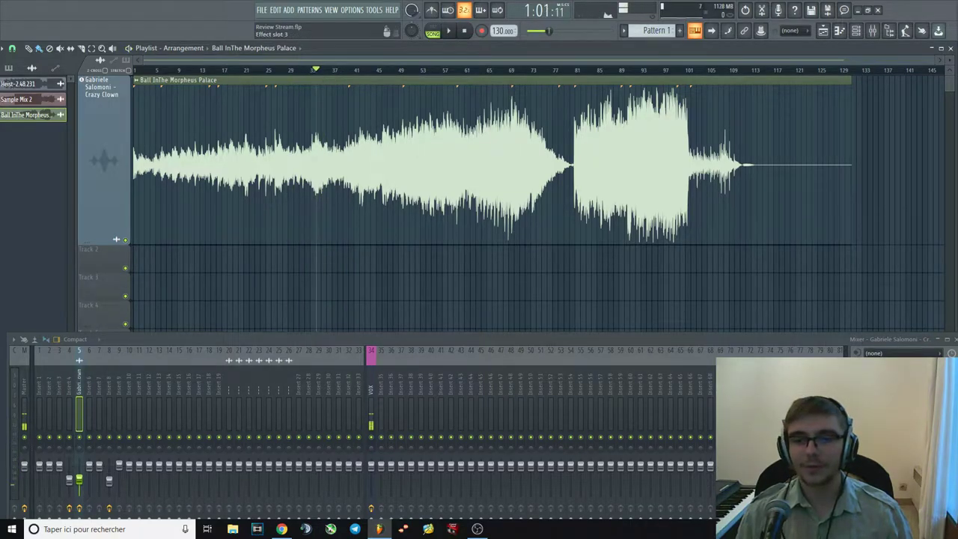
Test a soloed Pro-Q 3 bell boost at 3948 Hz, +9.72 dB, during playback, and delete the band.
click(898, 397)
key(space)
drag(611, 200, 648, 130)
key(space)
key(space)
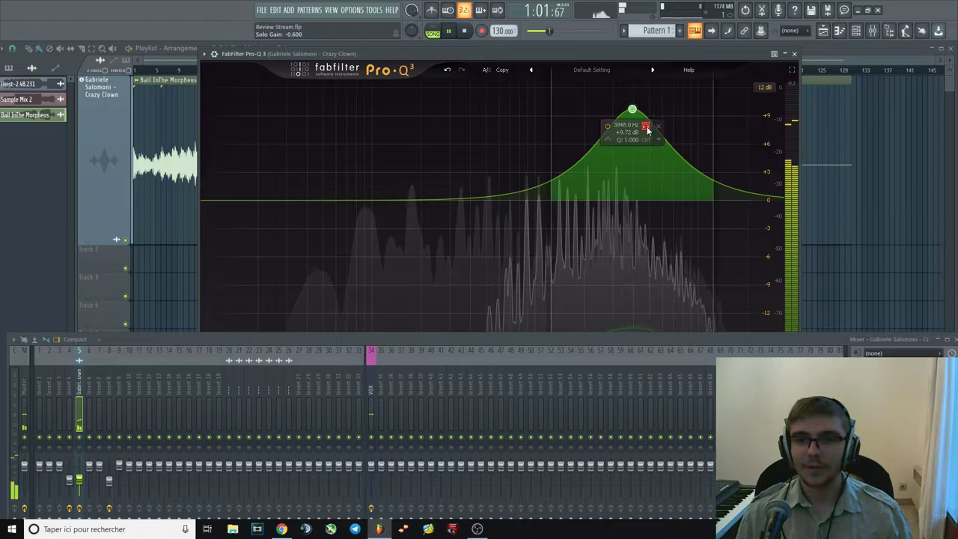
key(space)
right_click(605, 110)
click(646, 199)
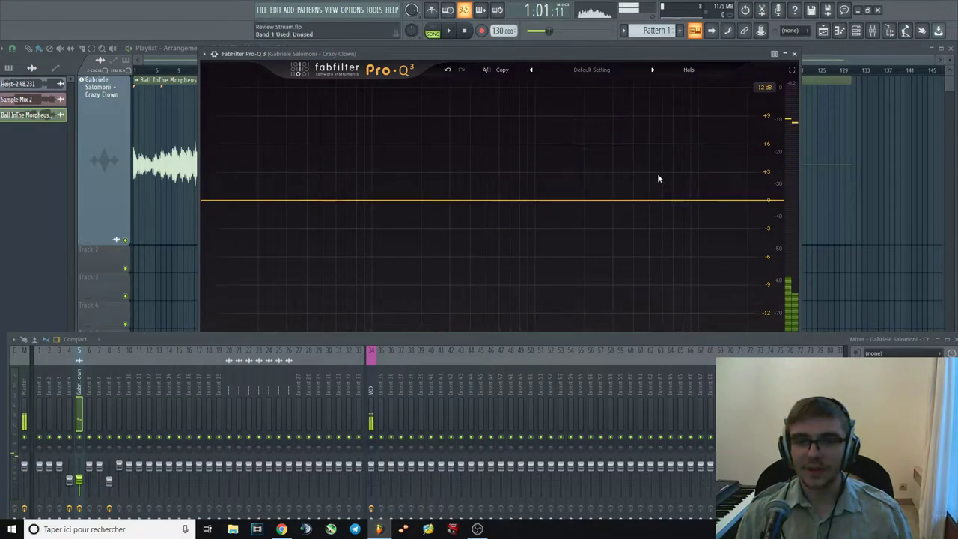
Try a cut of about 6 dB in the upper mids, delete that band, and close Pro-Q 3.
drag(601, 200, 606, 258)
right_click(606, 258)
click(634, 354)
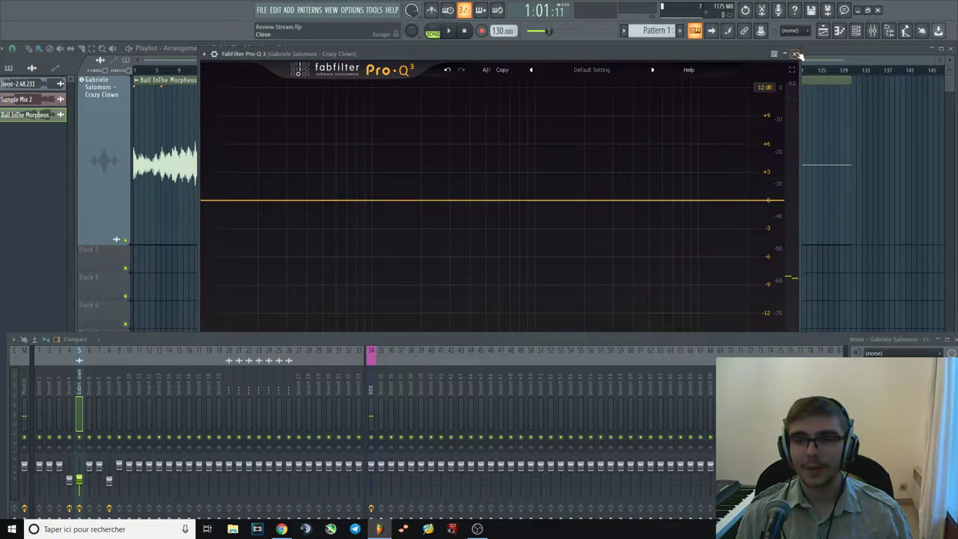
click(794, 53)
Audition the build-up from about bars 41, 36 and 40.
drag(314, 69, 358, 73)
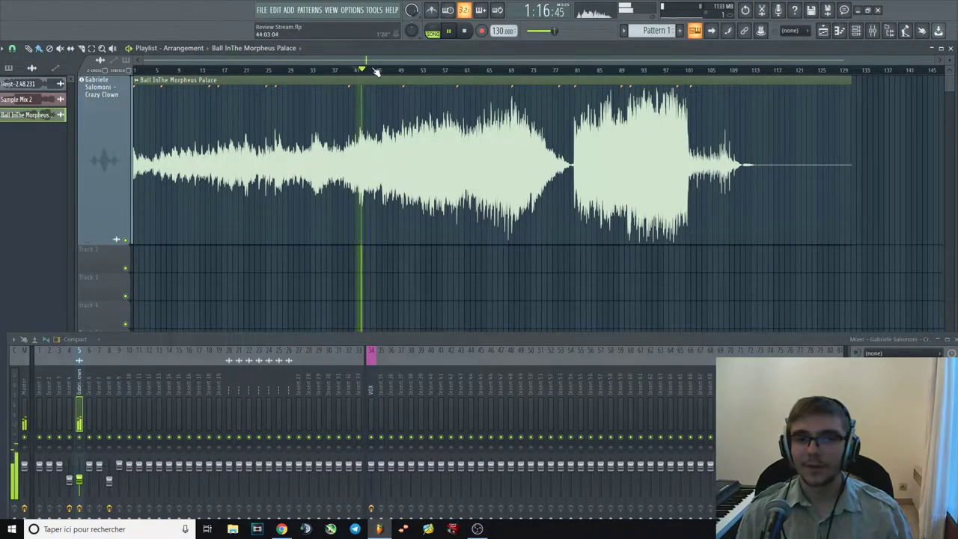
mouse_move(337, 75)
mouse_down()
mouse_move(321, 69)
mouse_move(326, 75)
mouse_up()
click(352, 70)
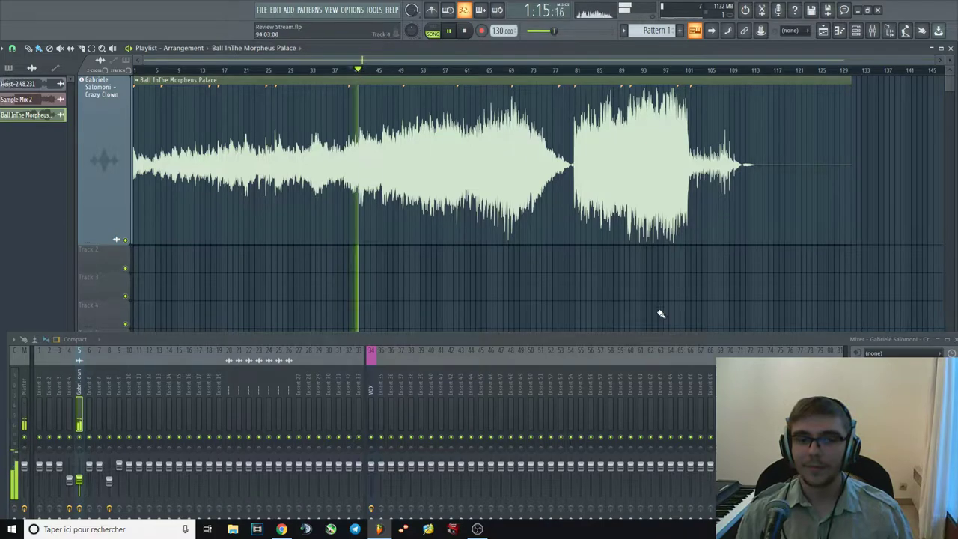
key(space)
Add a Pro-Q 3 bell band at 231.17 Hz with -0.05 dB gain and Q 1.289 while playing from about bar 40.
click(898, 397)
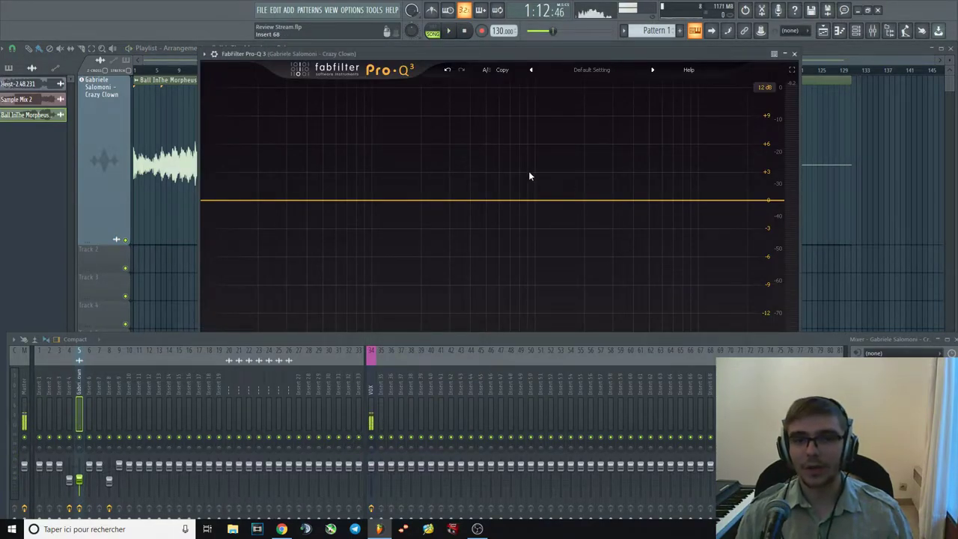
key(space)
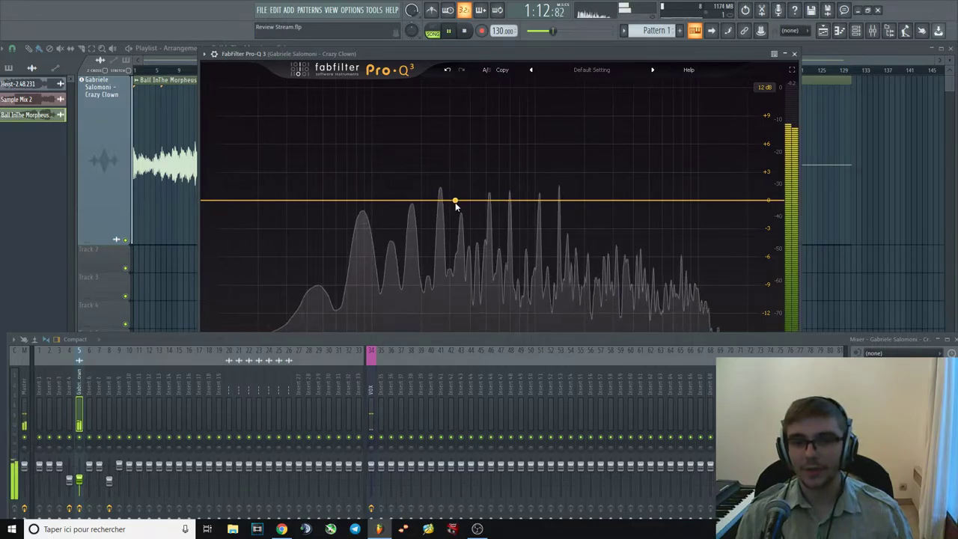
mouse_move(443, 201)
mouse_down()
mouse_move(422, 178)
mouse_move(434, 147)
mouse_move(449, 152)
mouse_move(430, 186)
mouse_move(430, 229)
mouse_move(432, 203)
mouse_up()
scroll(423, 178, up, 5)
scroll(438, 176, down, 4)
key(space)
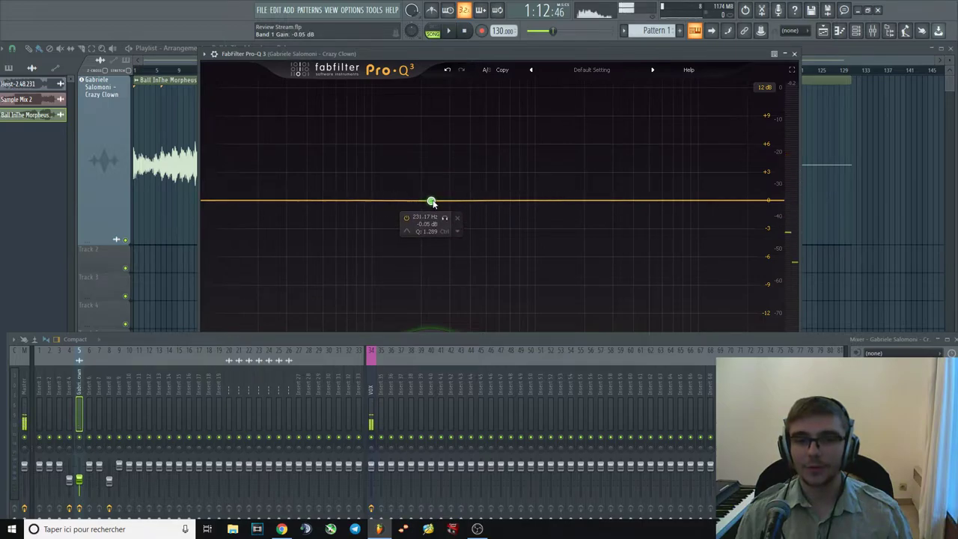
Set the low-mid band's dynamic range to -9.76 dB and audition the dynamic cut during playback.
drag(492, 343, 471, 412)
key(space)
drag(430, 378, 419, 408)
drag(459, 358, 433, 389)
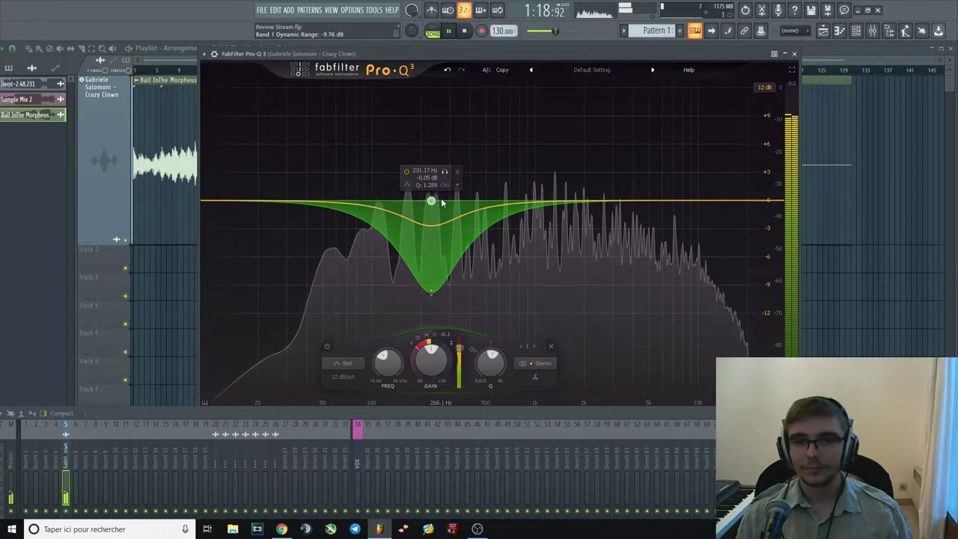
key(space)
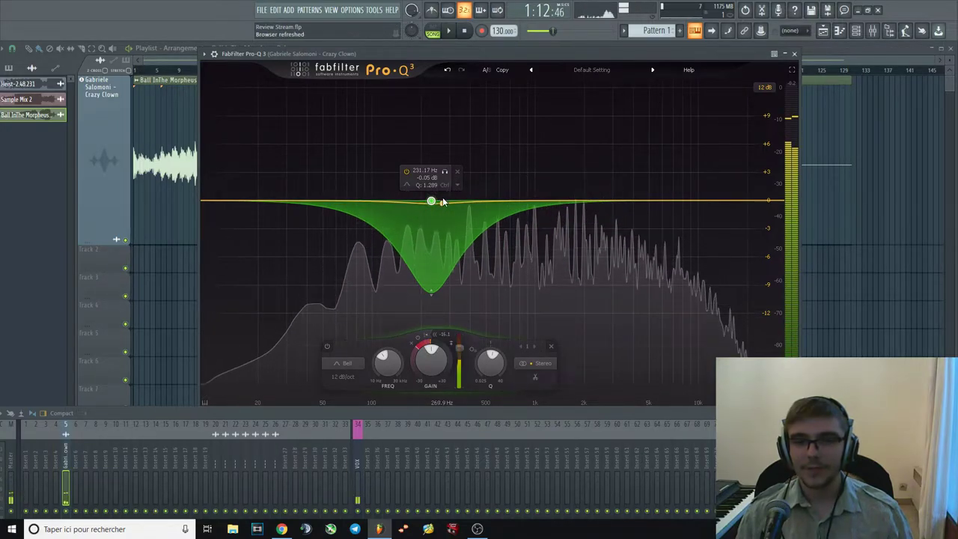
key(space)
drag(536, 410, 536, 343)
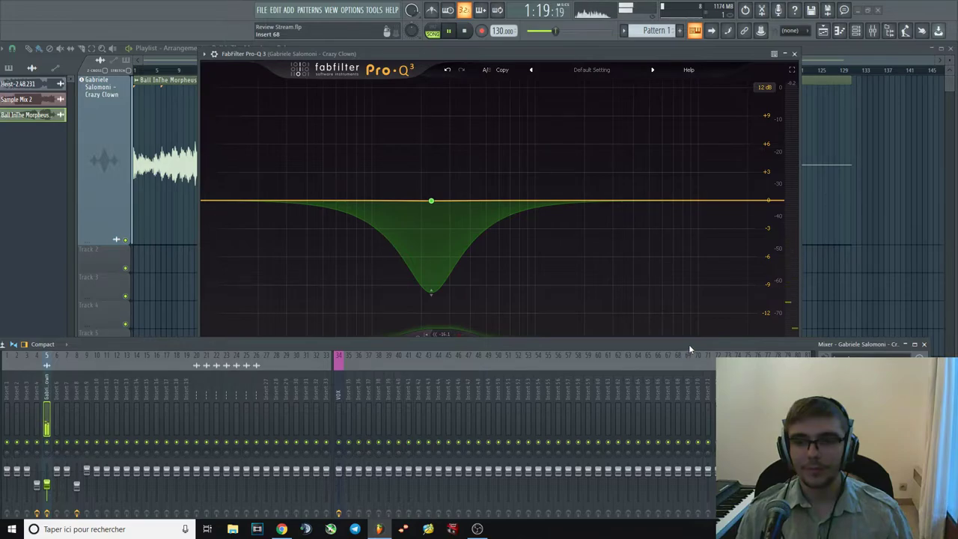
key(space)
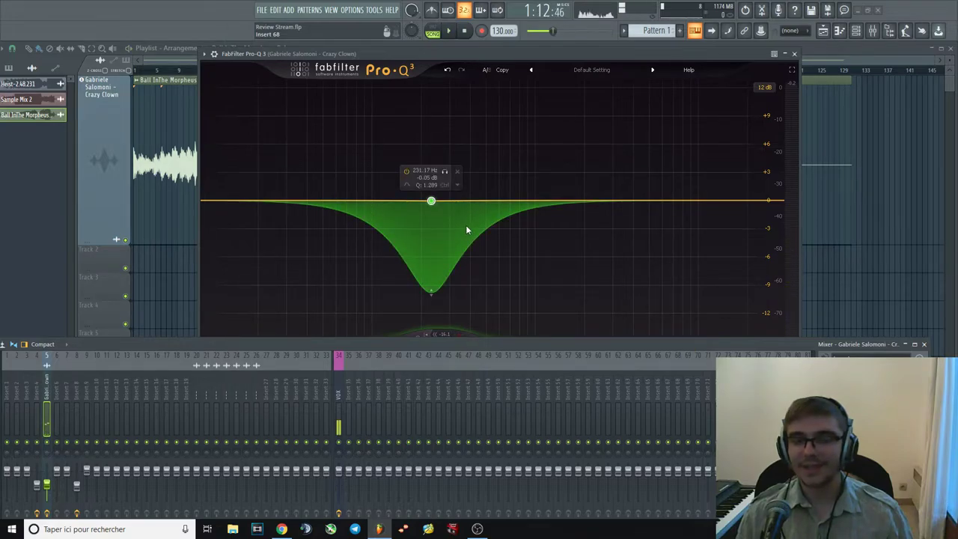
Delete the dynamic band at 231.17 Hz and close Pro-Q 3.
right_click(429, 202)
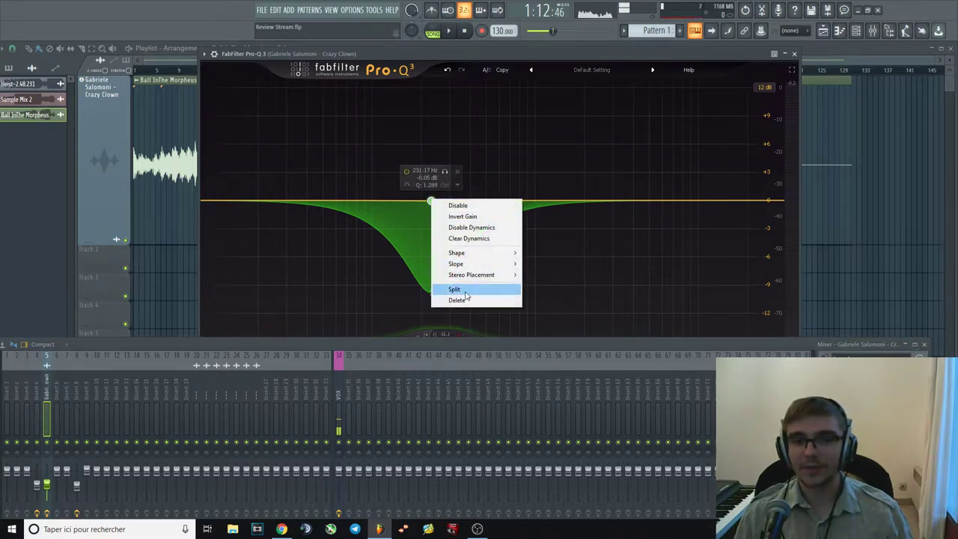
click(494, 296)
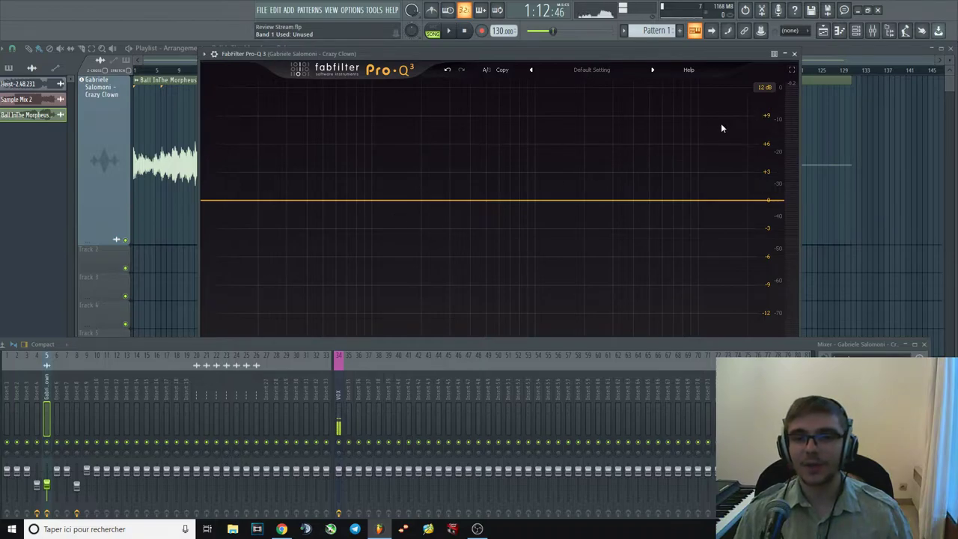
click(793, 54)
Audition the build-up from about bars 40, 48 and 55, briefly opening and closing Pro-Q 3.
click(349, 71)
click(394, 72)
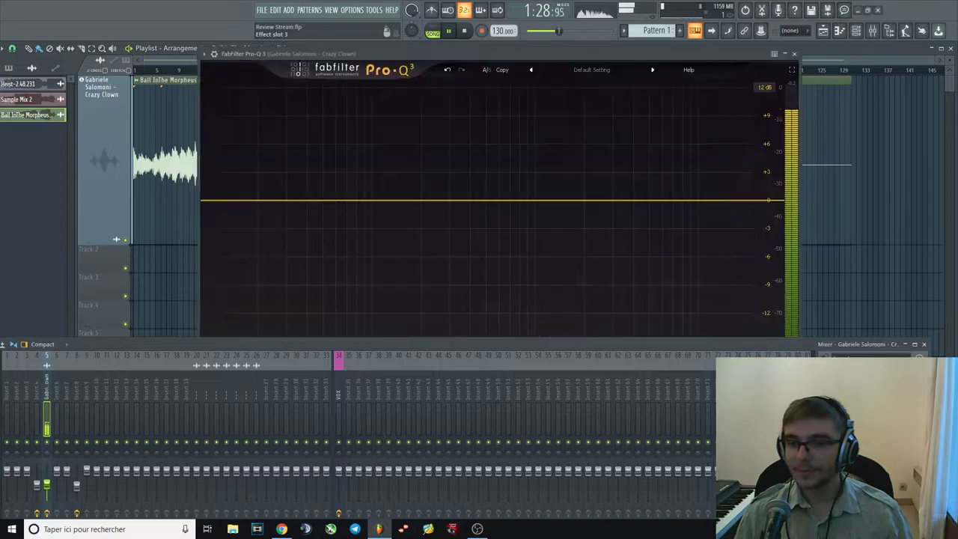
click(868, 396)
click(794, 55)
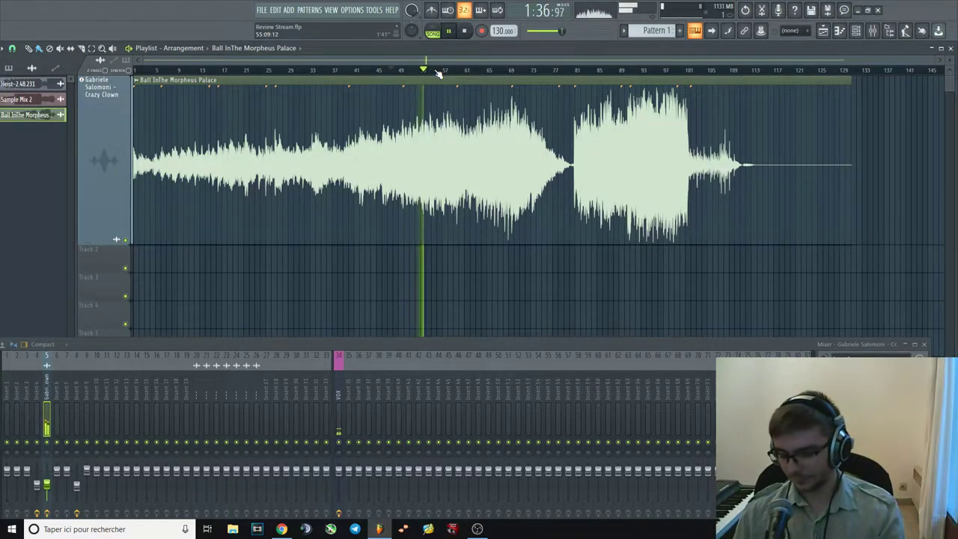
key(space)
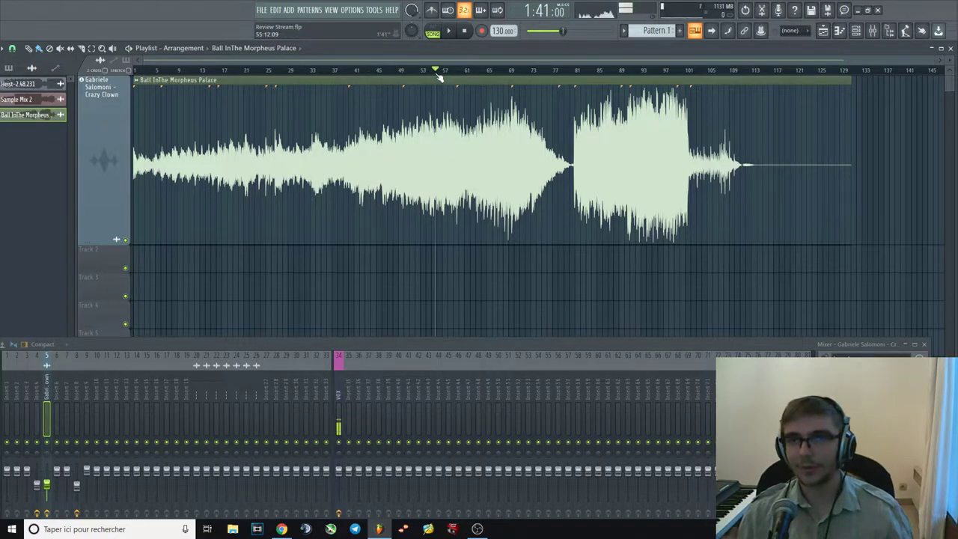
Audition the peak of the build-up from about bar 66.
key(space)
click(494, 71)
mouse_move(497, 71)
mouse_down()
mouse_move(513, 71)
mouse_move(493, 71)
mouse_up()
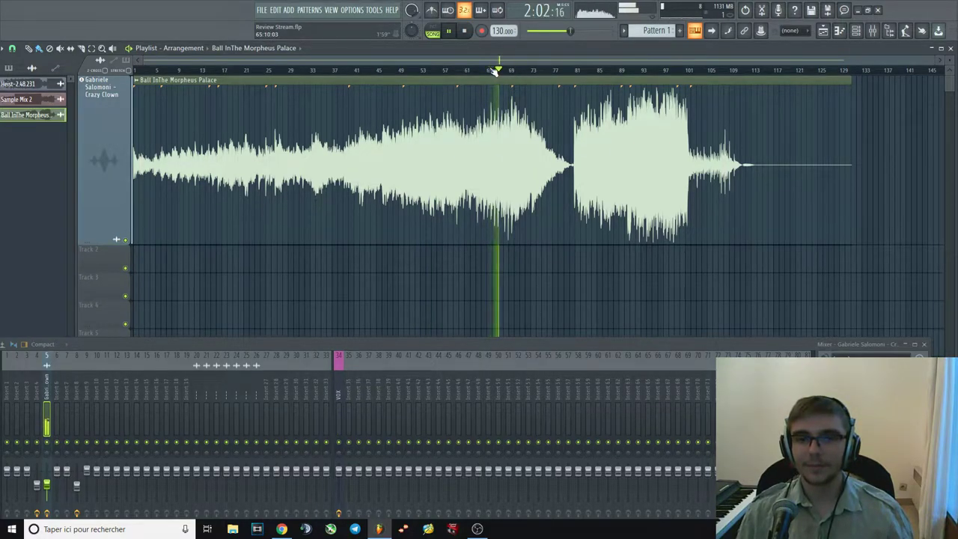
key(space)
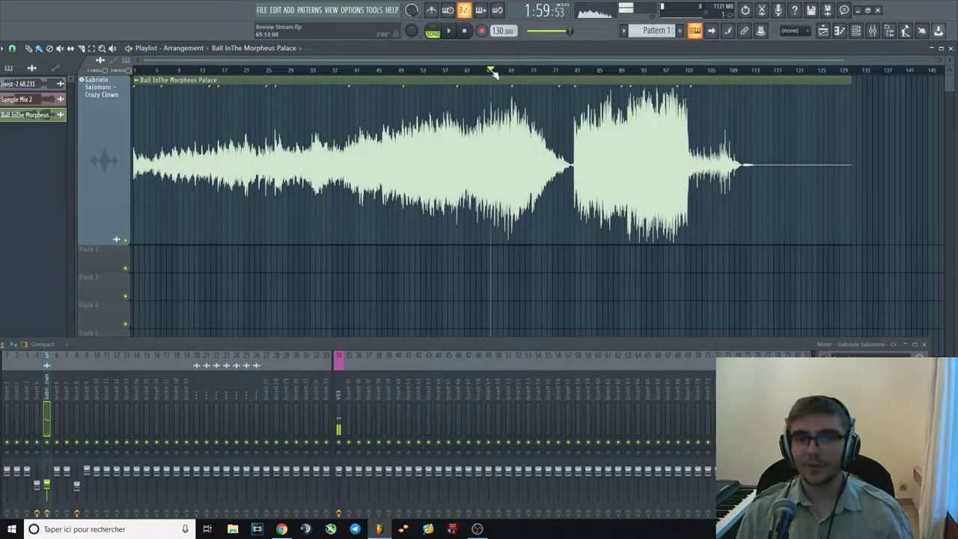
Test a Pro-Q 3 bell boost of about 9.5 dB at 100.71 Hz, widen it, delete the band, and close the equalizer.
click(868, 397)
key(space)
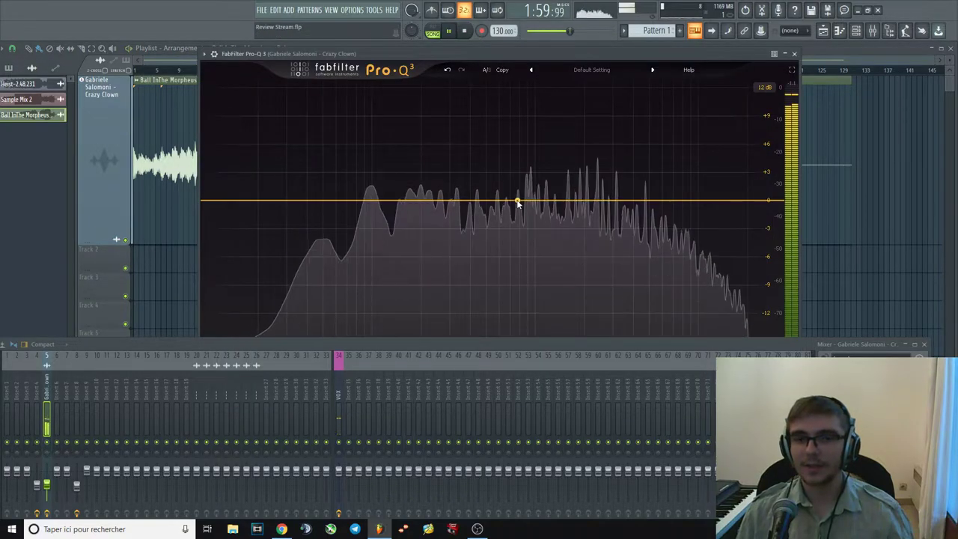
key(space)
drag(360, 199, 372, 114)
key(space)
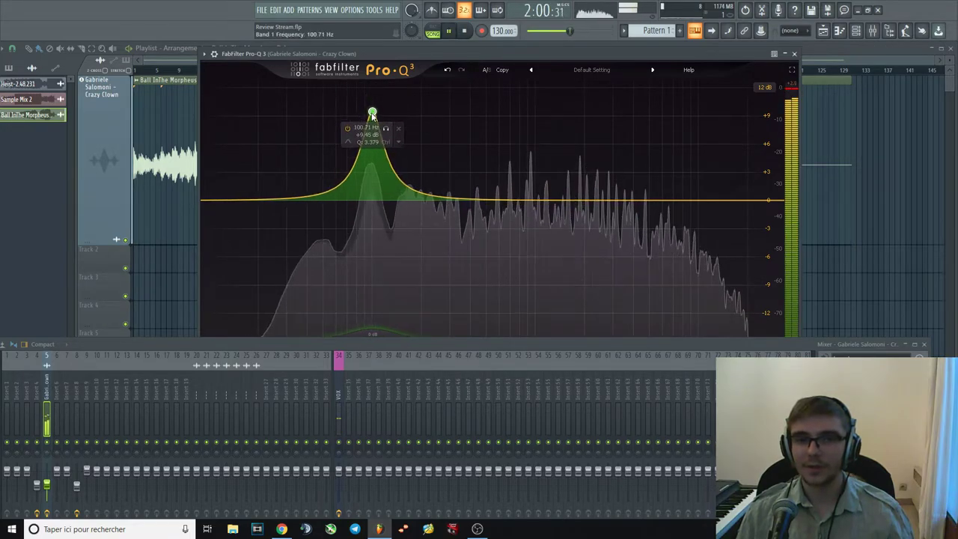
scroll(372, 114, down, 3)
key(space)
right_click(371, 114)
click(395, 191)
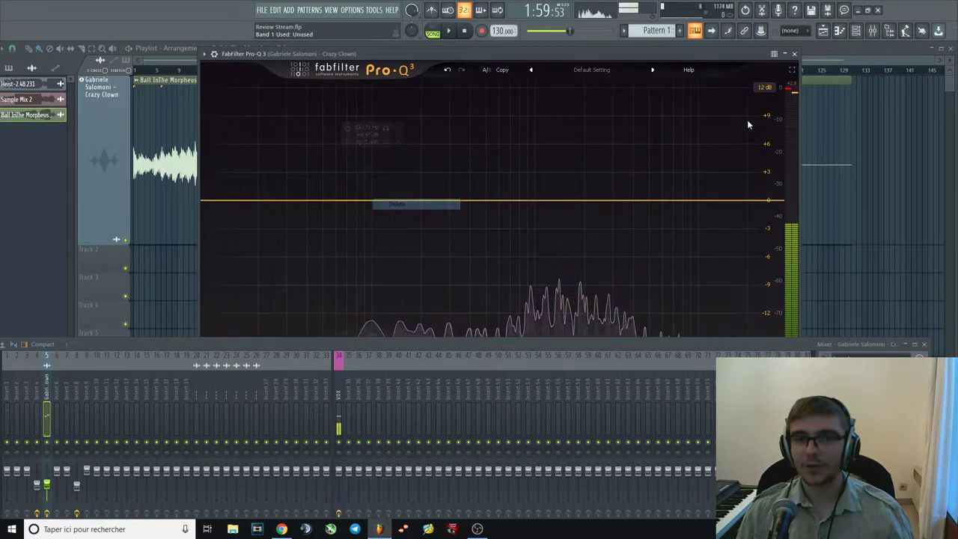
key(Escape)
Audition the build-up peak from about bar 69 with Pro-Q 3 open, and the drop from about bars 85, 92 and 84.
key(space)
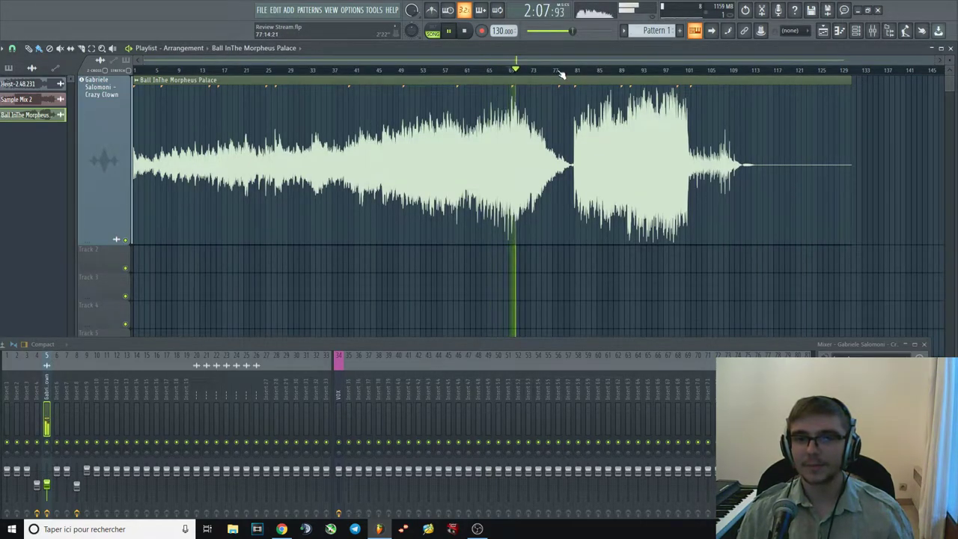
click(515, 72)
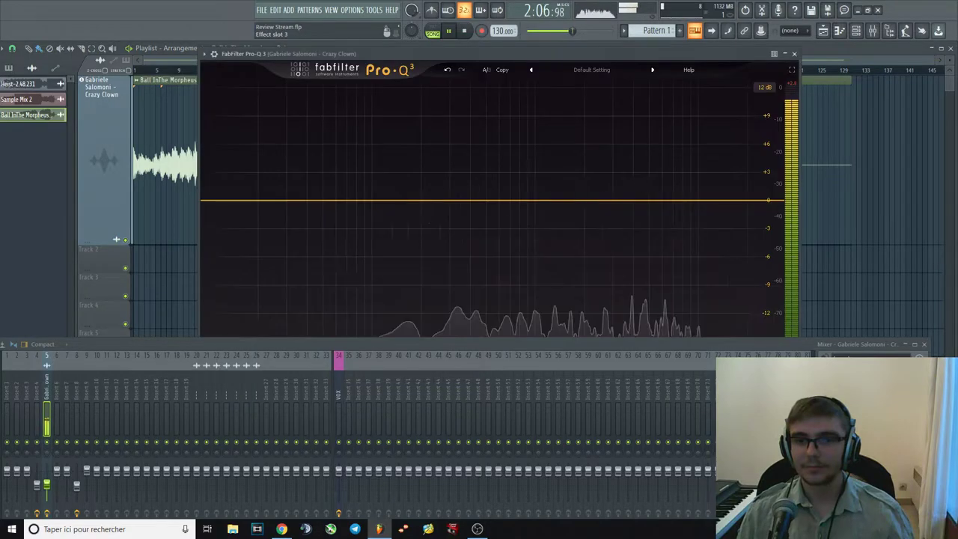
click(860, 397)
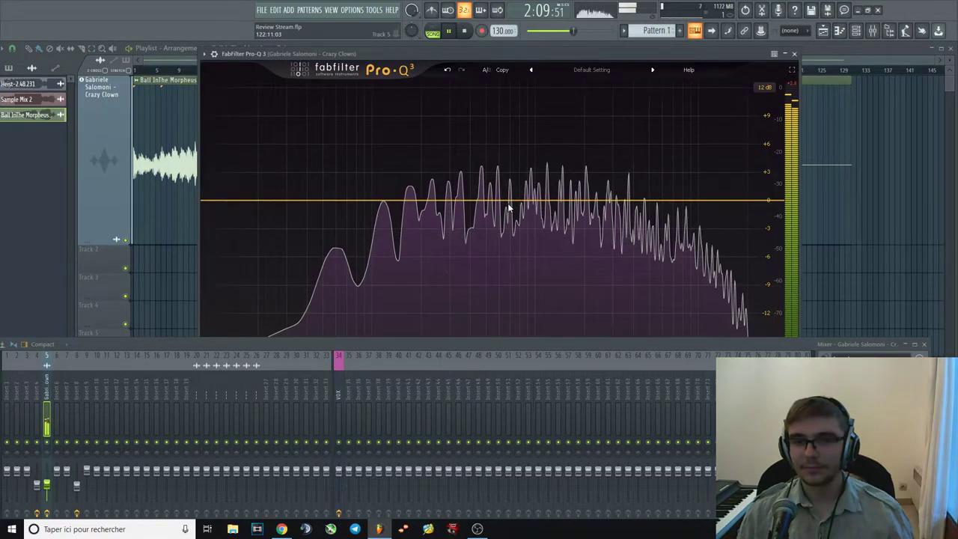
key(Escape)
click(601, 70)
click(638, 71)
click(592, 71)
key(space)
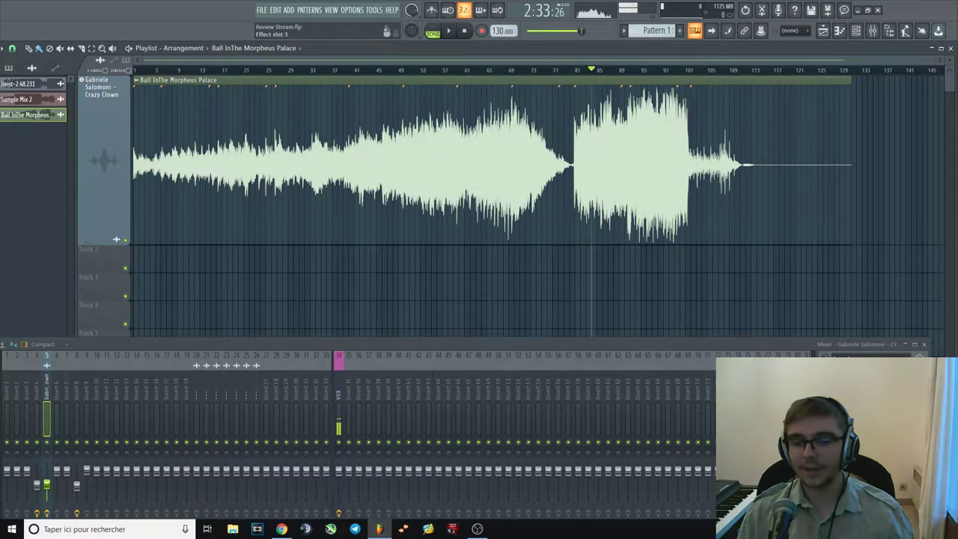
Replay the build-up peak from about bar 69 several times with Pro-Q 3 closed.
click(860, 396)
click(793, 54)
click(513, 70)
key(space)
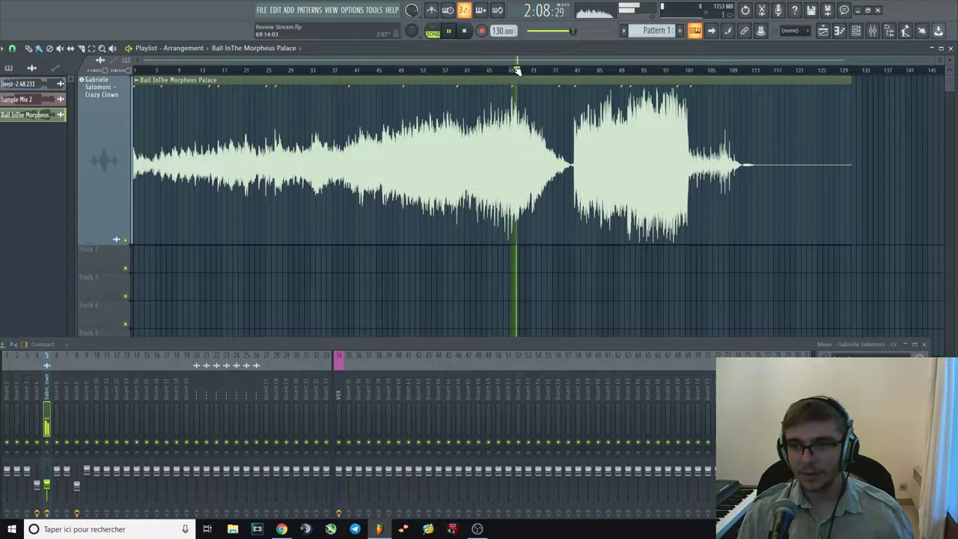
key(space)
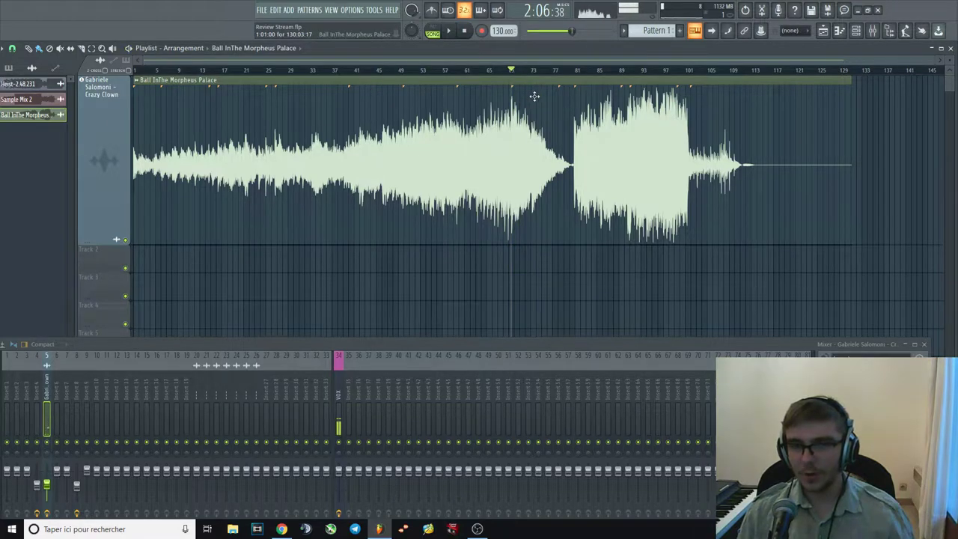
key(space)
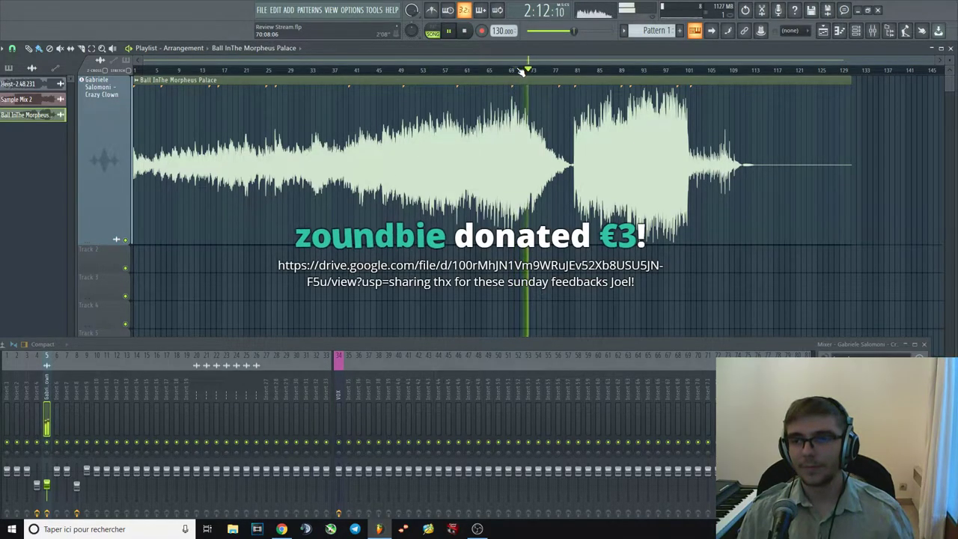
key(space)
drag(530, 73, 513, 70)
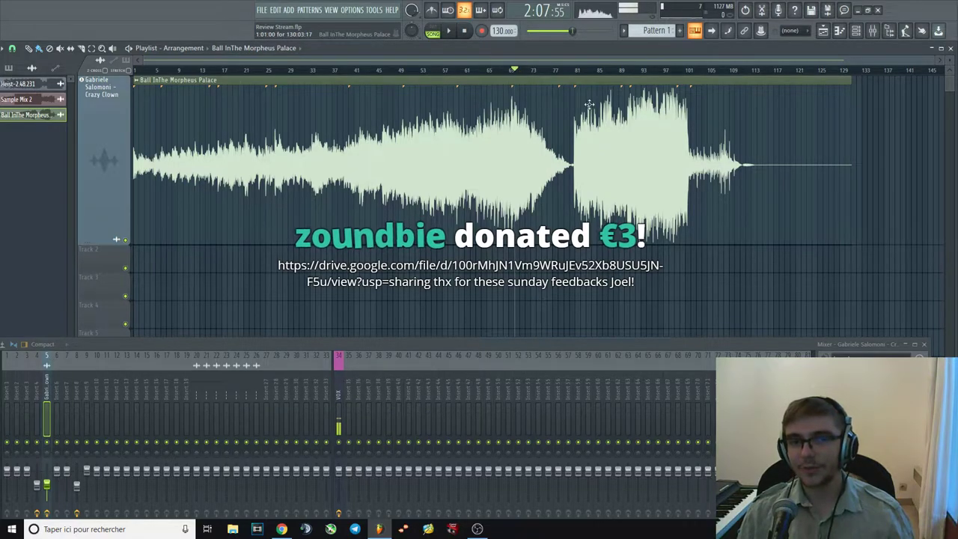
Test a Pro-Q 3 bell at 414.73 Hz on the drop from about bar 84, delete the band, and close the equalizer.
click(595, 70)
key(space)
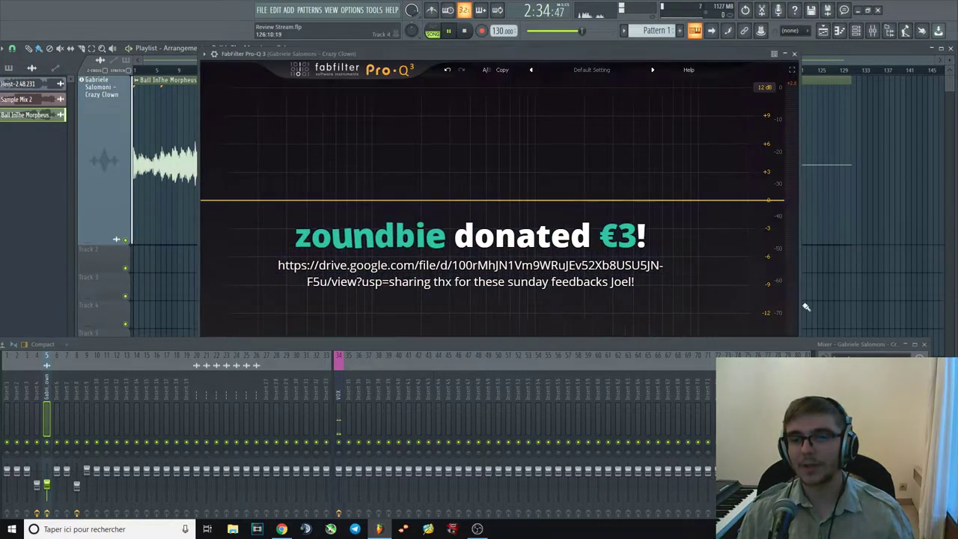
drag(522, 201, 472, 199)
right_click(470, 156)
click(494, 257)
right_click(472, 198)
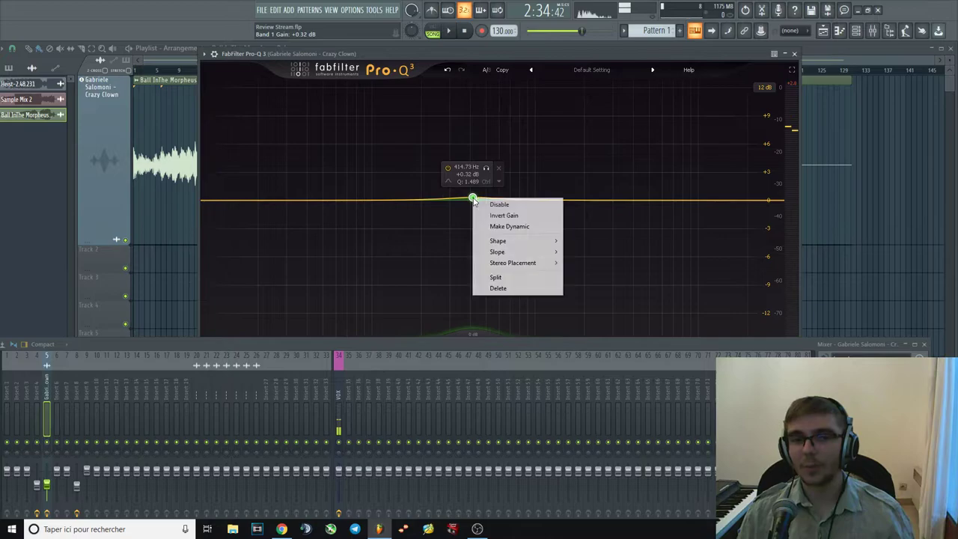
click(498, 288)
click(794, 53)
Audition the loudest part of the drop from about bars 91 and 97.
drag(621, 75, 635, 70)
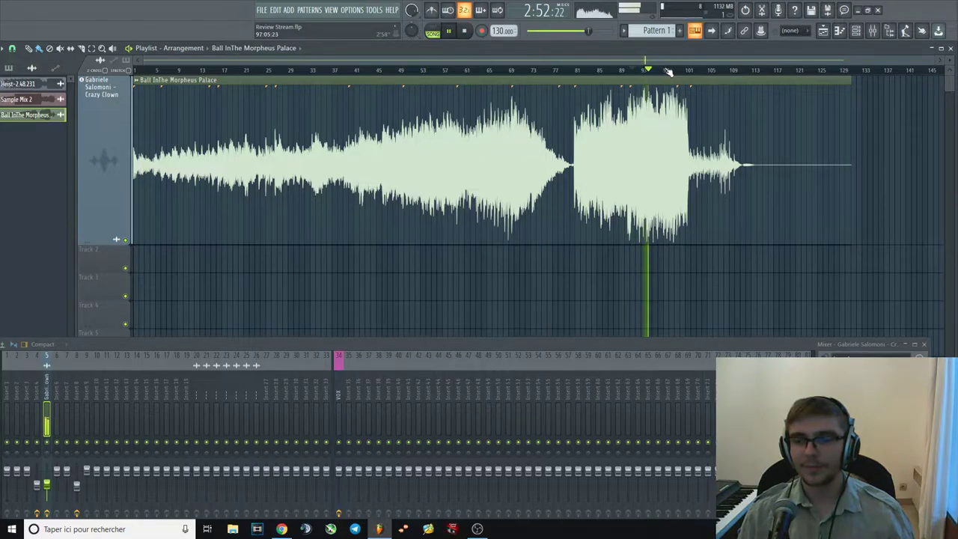
click(667, 71)
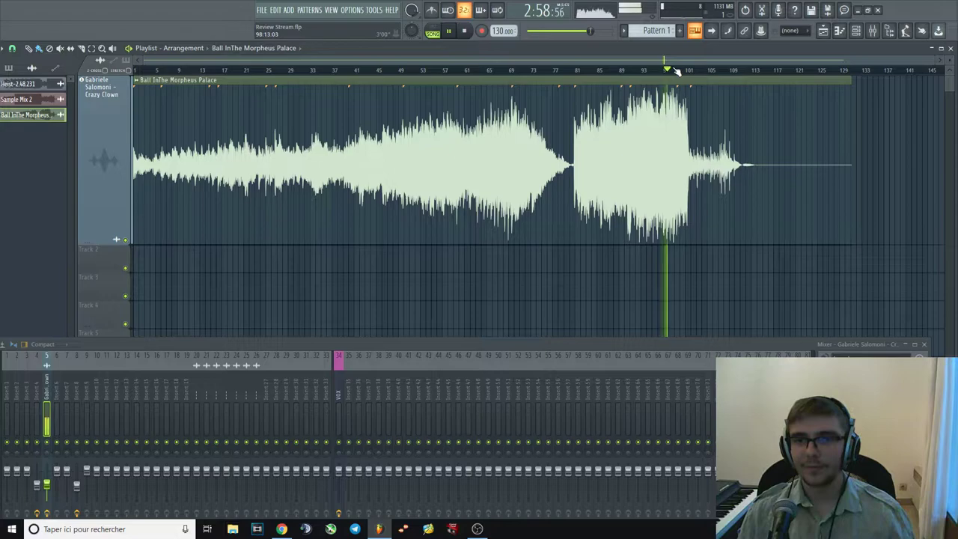
key(space)
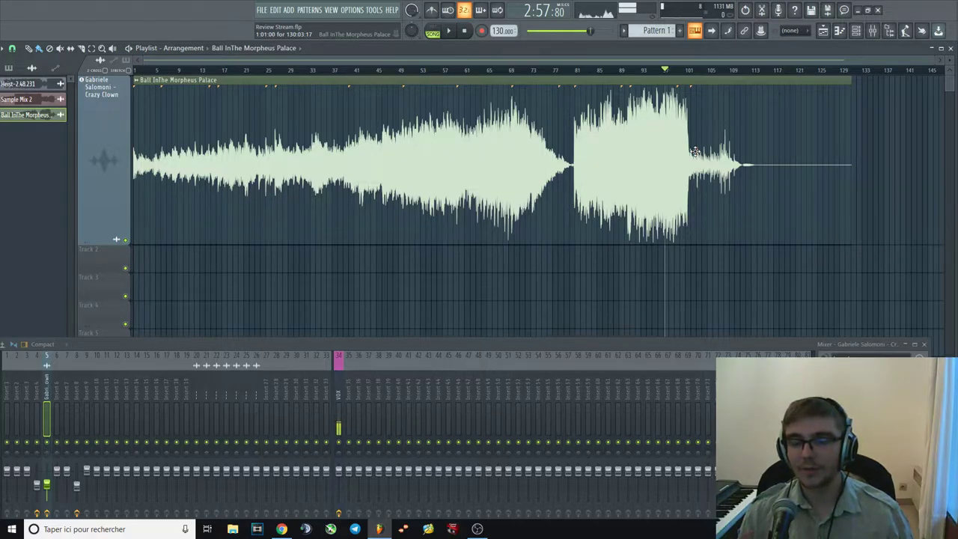
key(space)
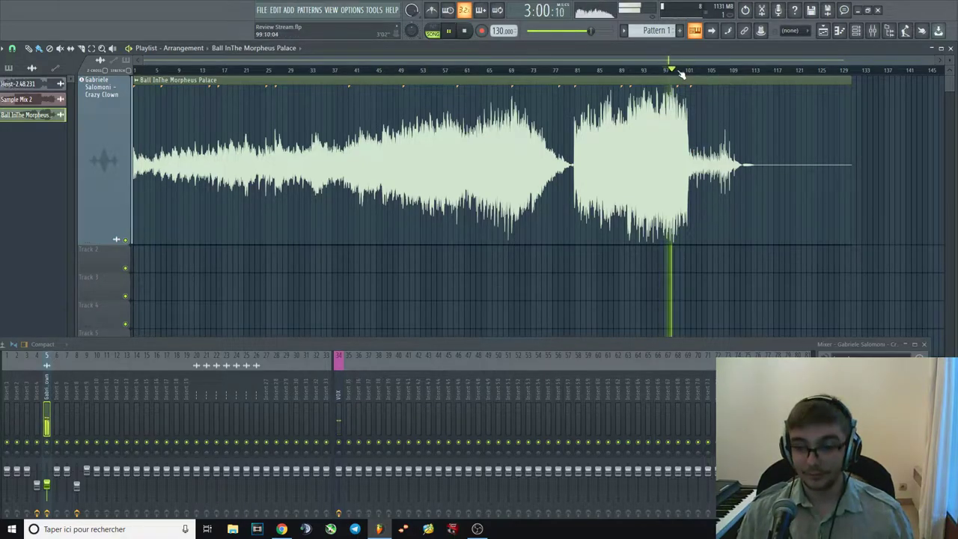
key(space)
Compare the build-up peak at about bar 69 with the start of the drop at about bar 82.
click(644, 75)
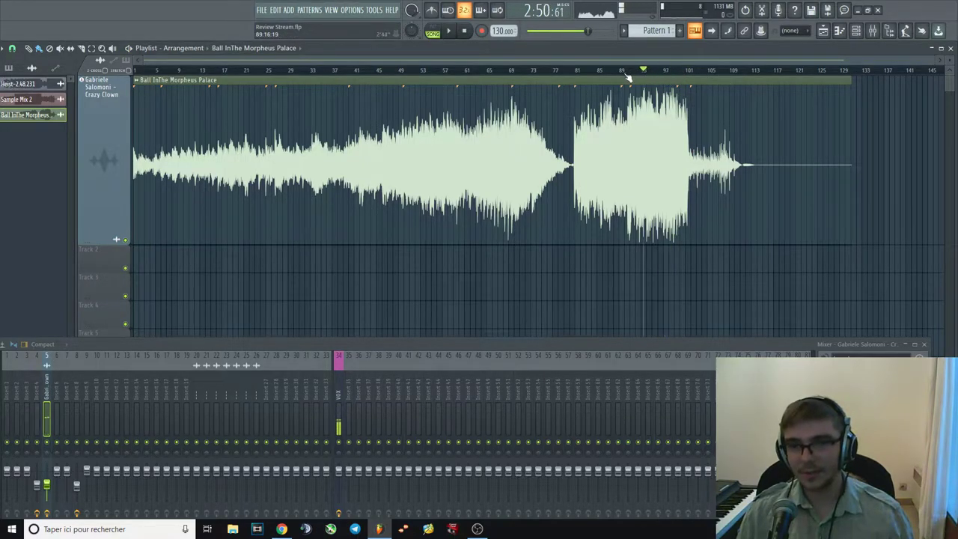
click(607, 75)
click(596, 75)
click(513, 73)
key(space)
key(space)
click(586, 71)
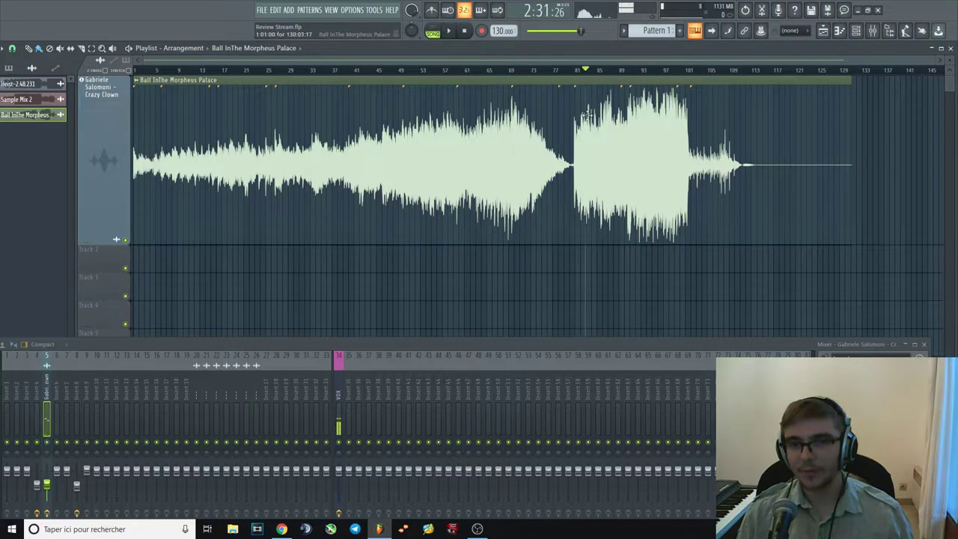
key(space)
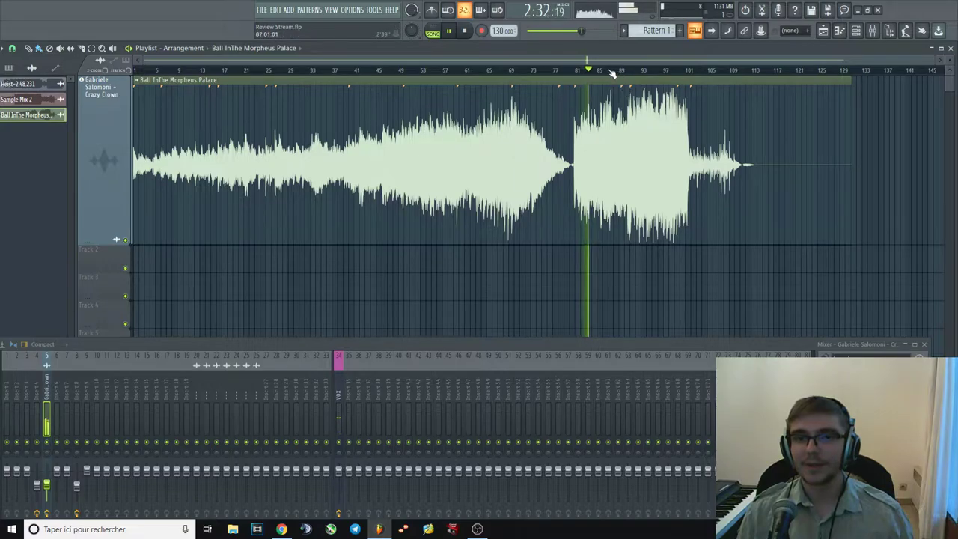
key(space)
click(582, 70)
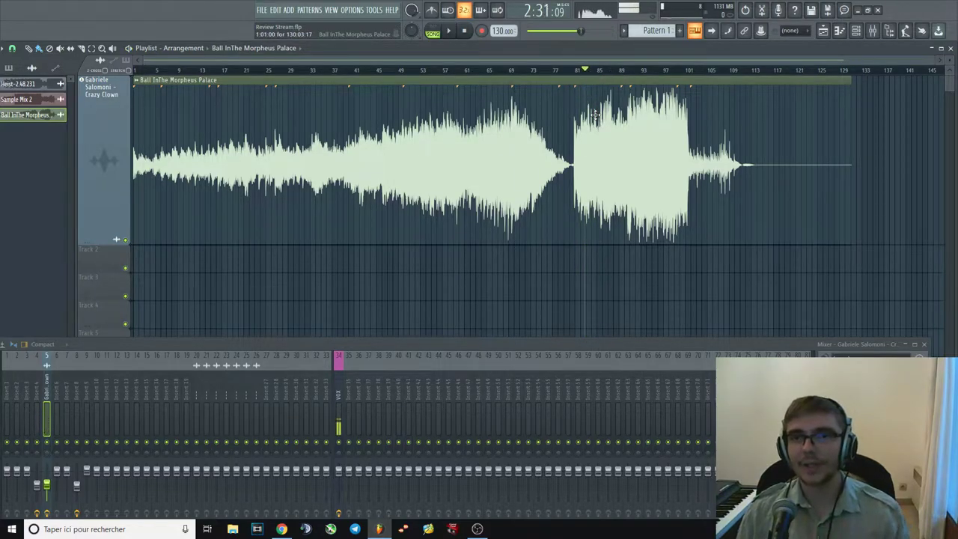
Test a narrow Pro-Q 3 bell boost of 2.02 dB, moving it to 381.12 Hz with Q 5.979, delete it, and close the equalizer.
click(882, 389)
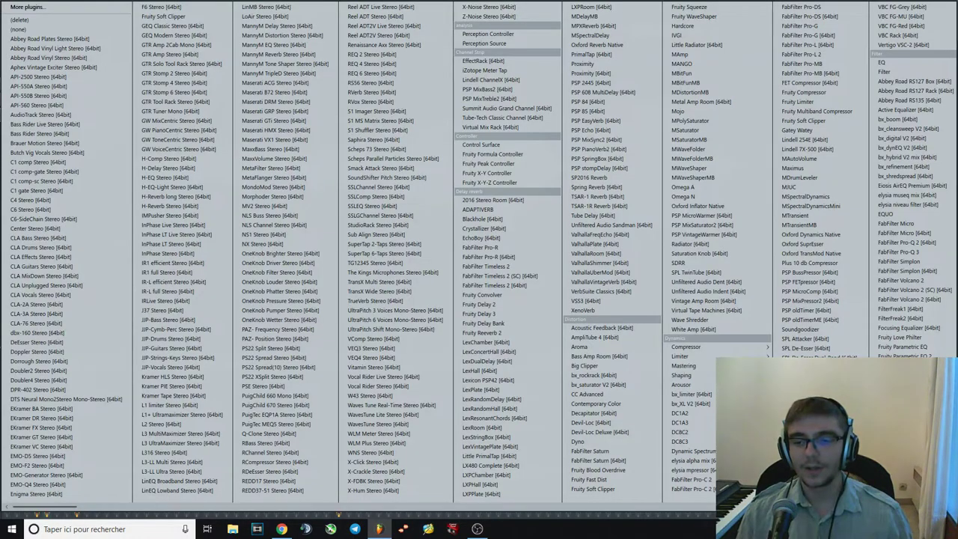
key(Escape)
click(883, 389)
key(space)
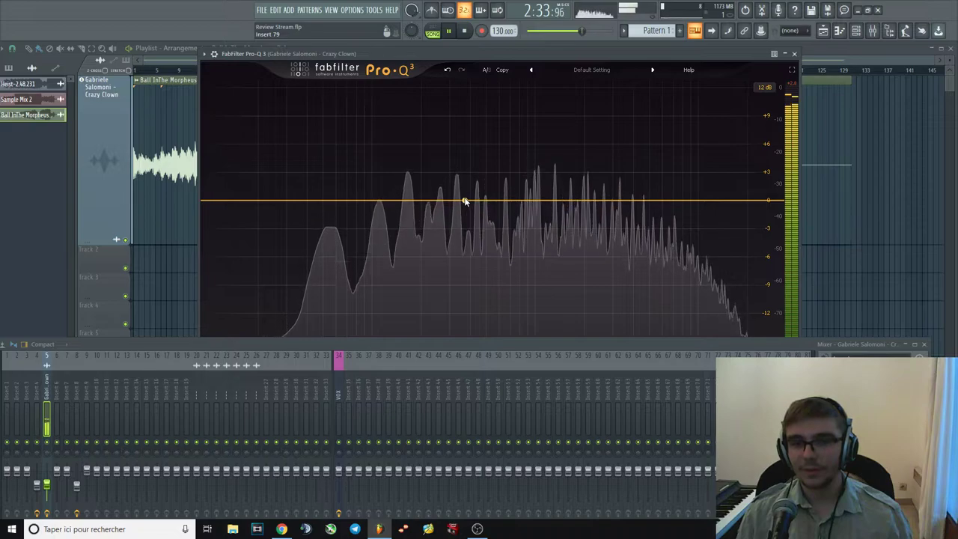
drag(460, 202, 460, 187)
scroll(462, 187, up, 5)
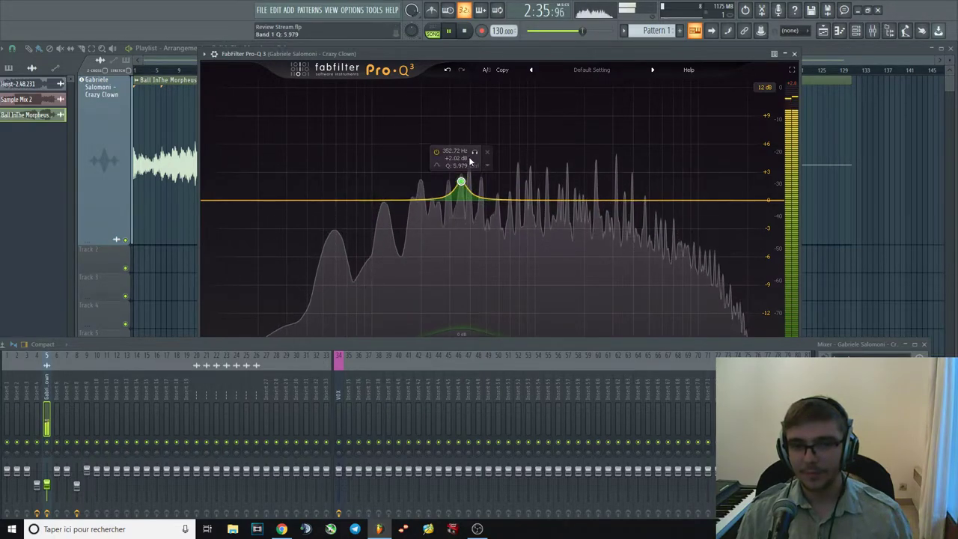
drag(487, 152, 473, 157)
right_click(464, 180)
click(492, 266)
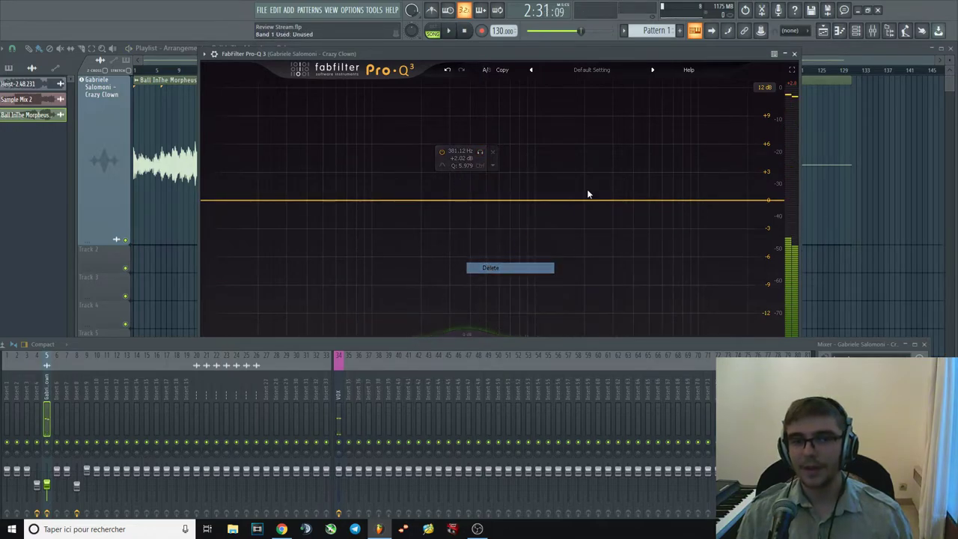
click(794, 54)
Audition the quiet outro from about bars 102 and 105.
click(695, 70)
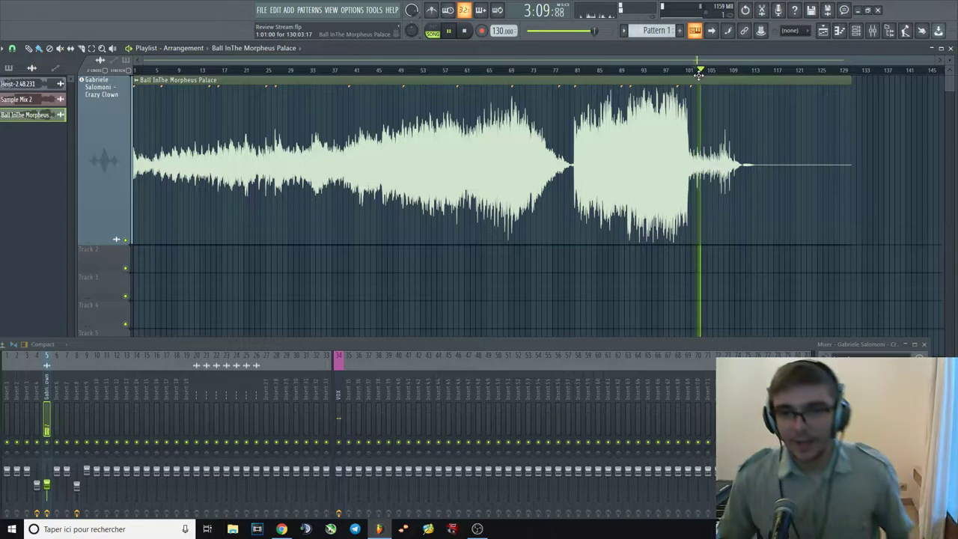
key(space)
click(712, 72)
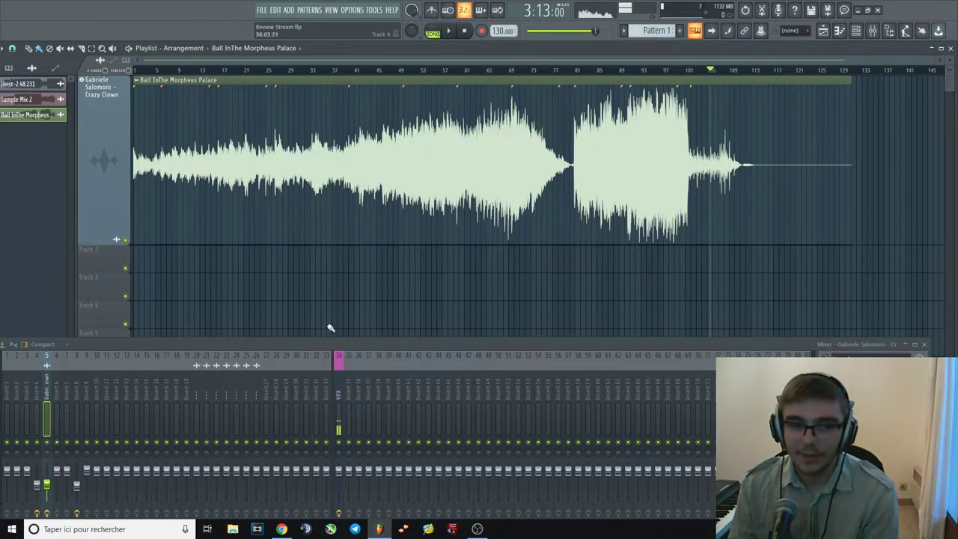
Enlarge the mixer, replace Pro-Q 3 in slot 3 with L1 limiter Stereo, and set its linked threshold and ceiling to -19.3 dB.
drag(323, 338, 331, 279)
click(65, 329)
click(56, 329)
click(838, 331)
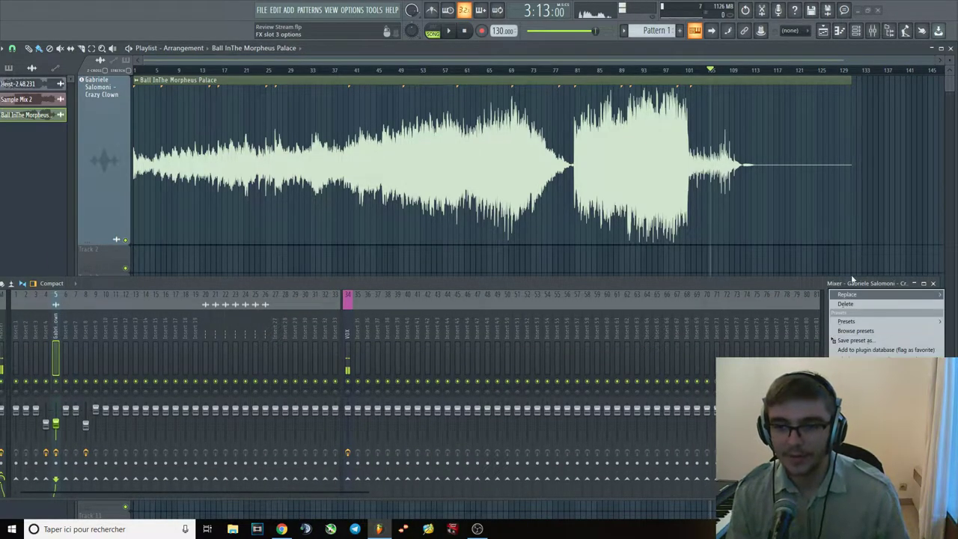
click(849, 299)
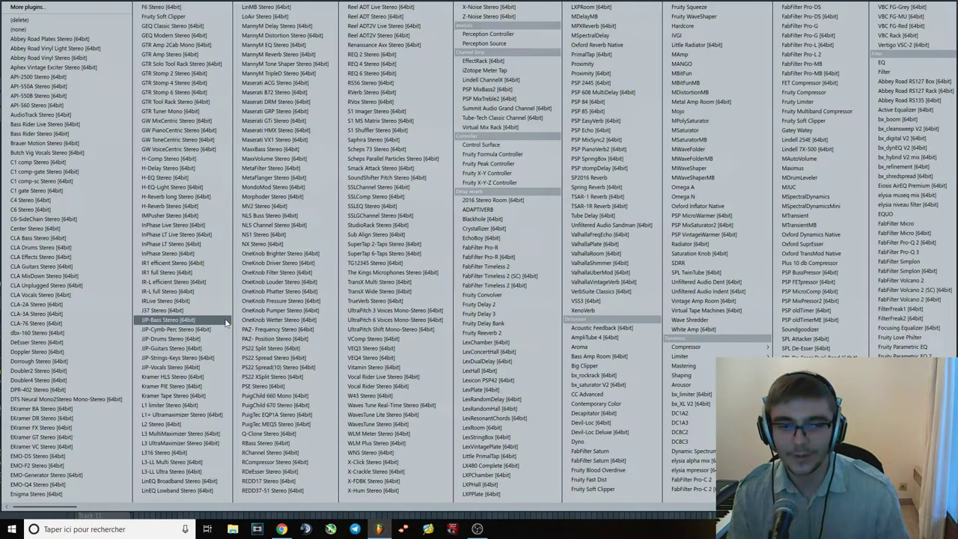
click(210, 407)
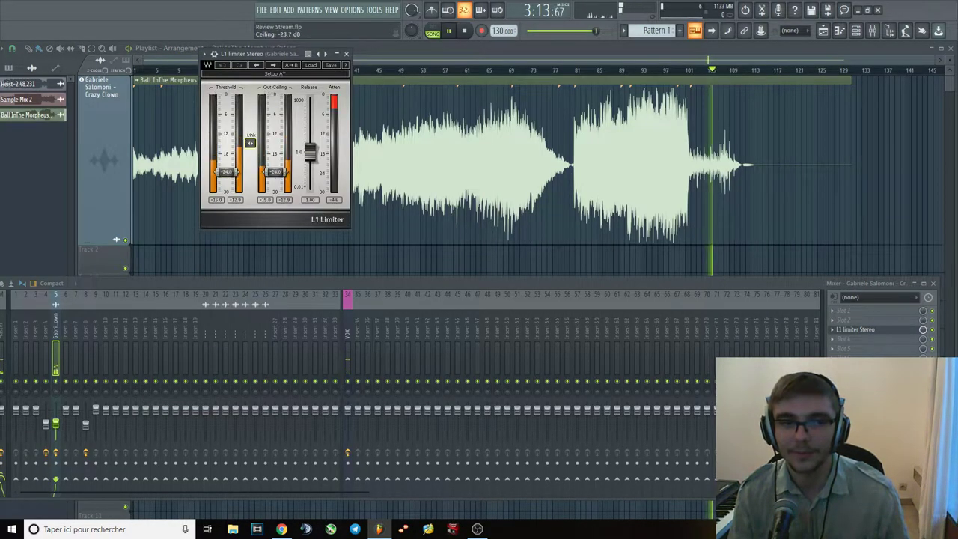
drag(277, 172, 277, 156)
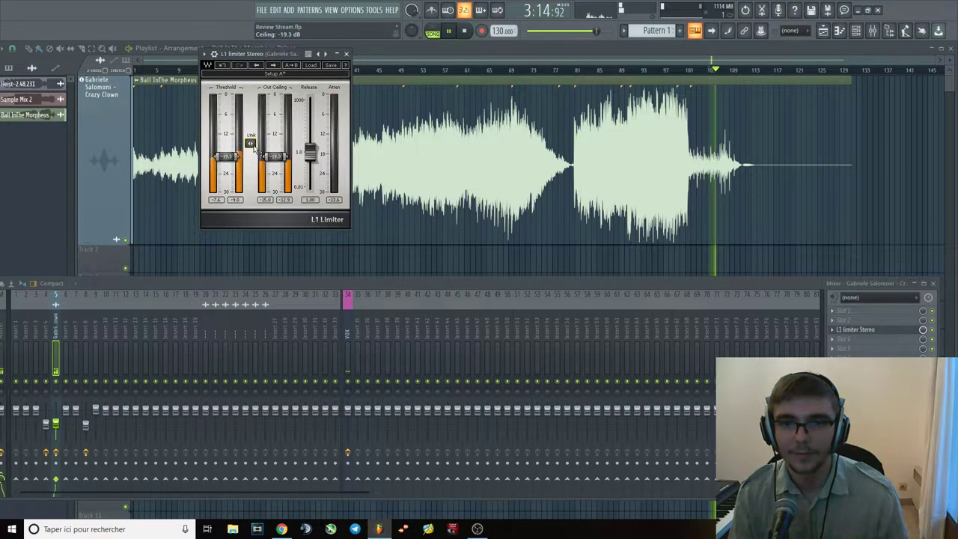
Audition the outro from about bar 107 with the L1 limiter active and bypassed.
scroll(644, 170, up, 4)
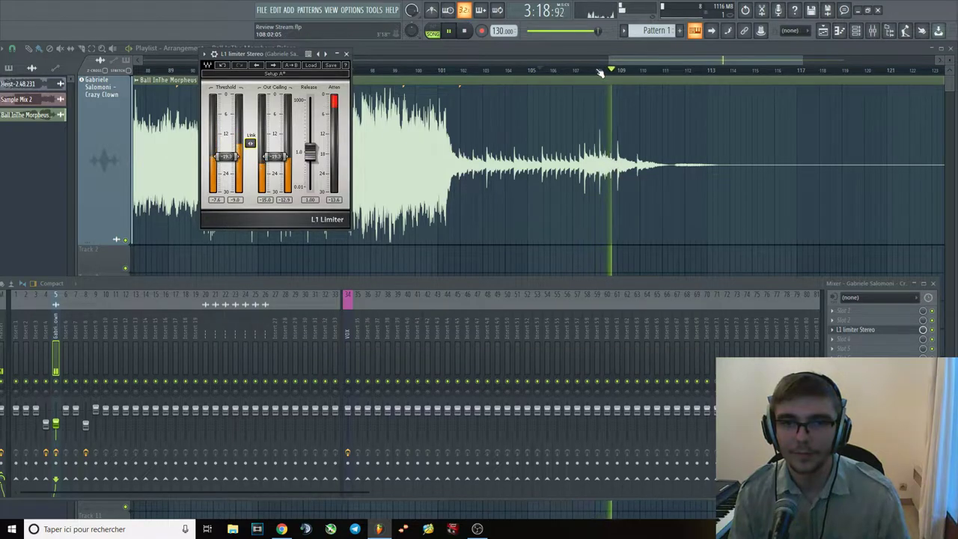
click(639, 113)
key(space)
key(space)
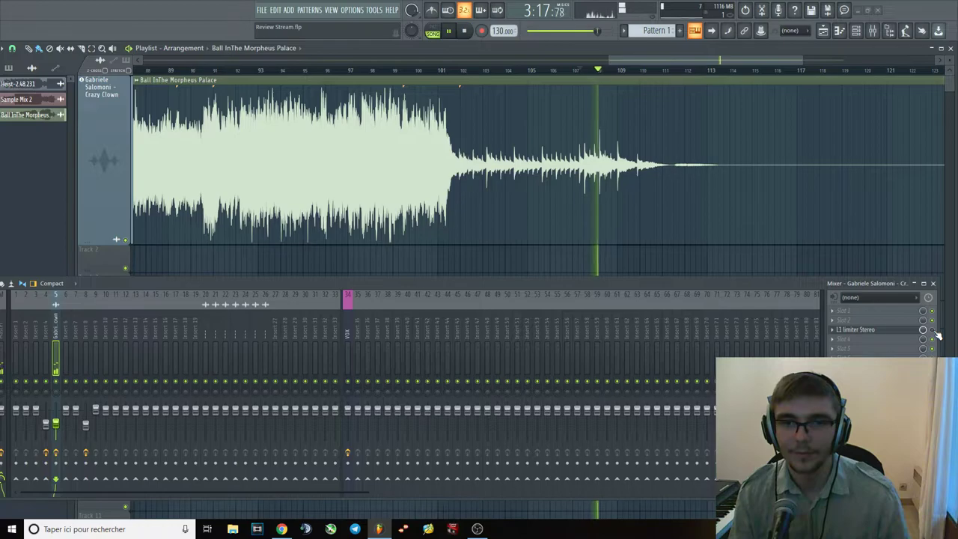
key(space)
click(589, 70)
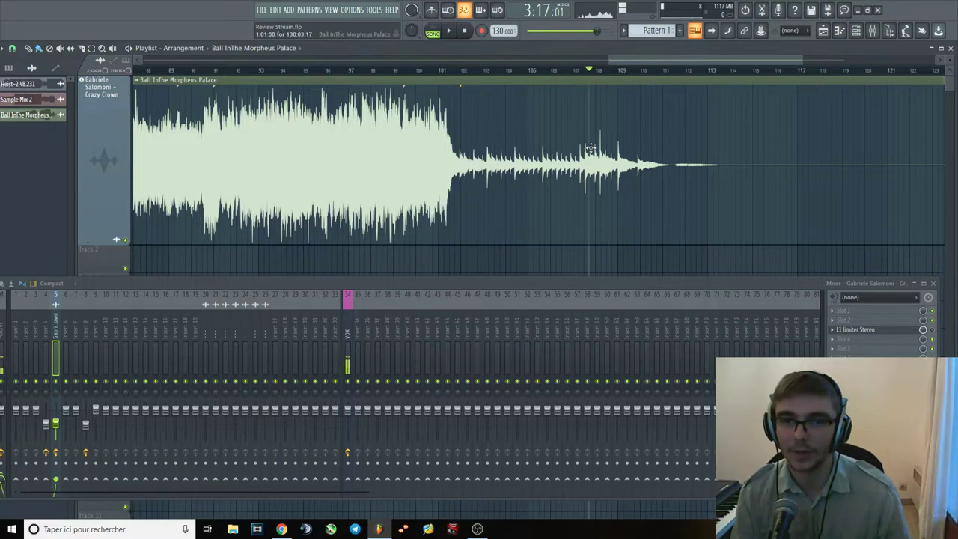
Replay the outro passage to compare it with and without L1 limiting, and reopen the limiter.
key(space)
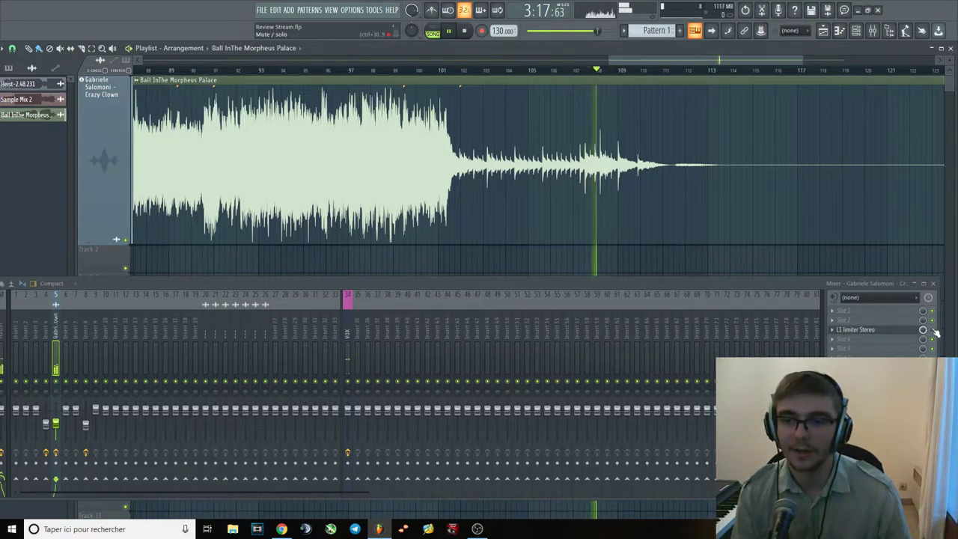
key(space)
key(space)
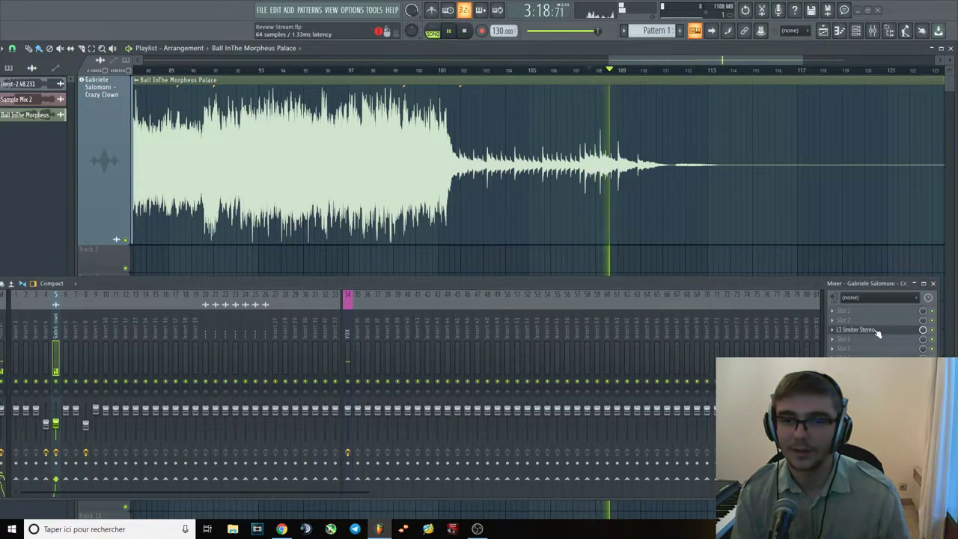
key(space)
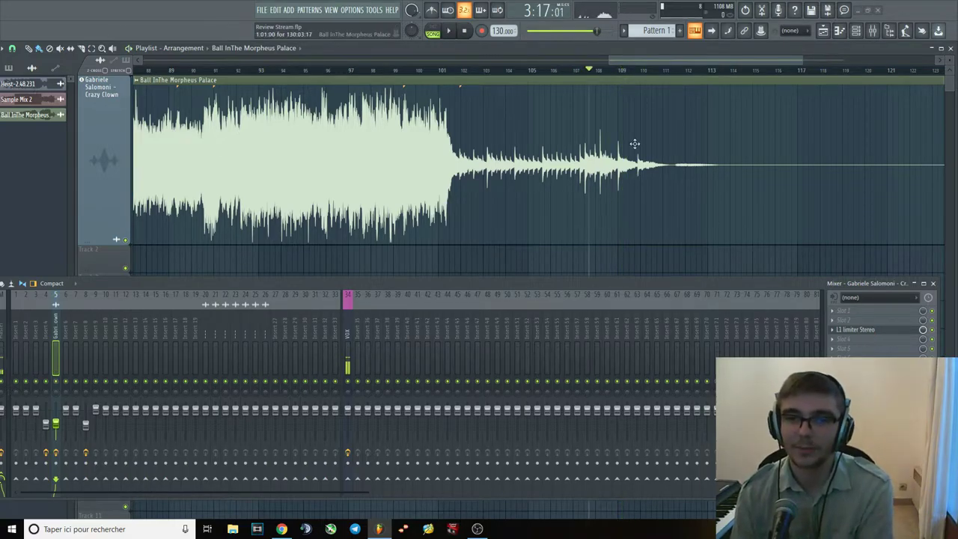
click(881, 330)
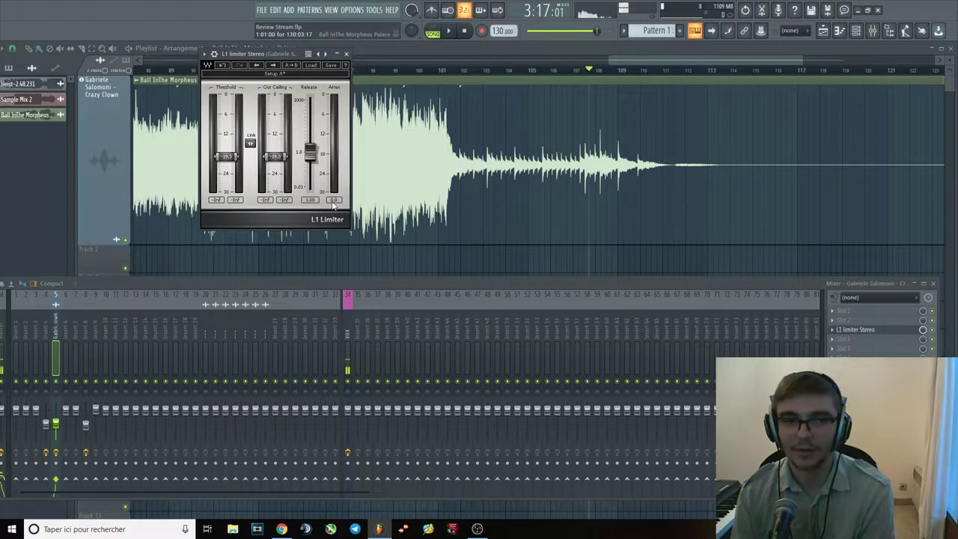
Remove the L1 limiter Stereo from mixer slot 3 and close its window.
click(836, 329)
click(860, 331)
click(58, 21)
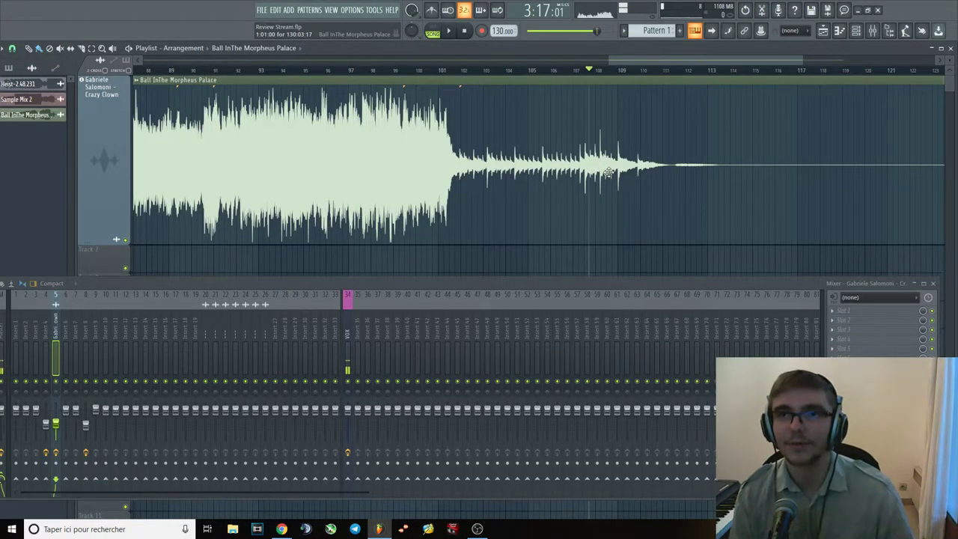
Delete the Ball InThe Morpheus Palace clip from the playlist.
scroll(643, 189, down, 3)
scroll(643, 189, down, 3)
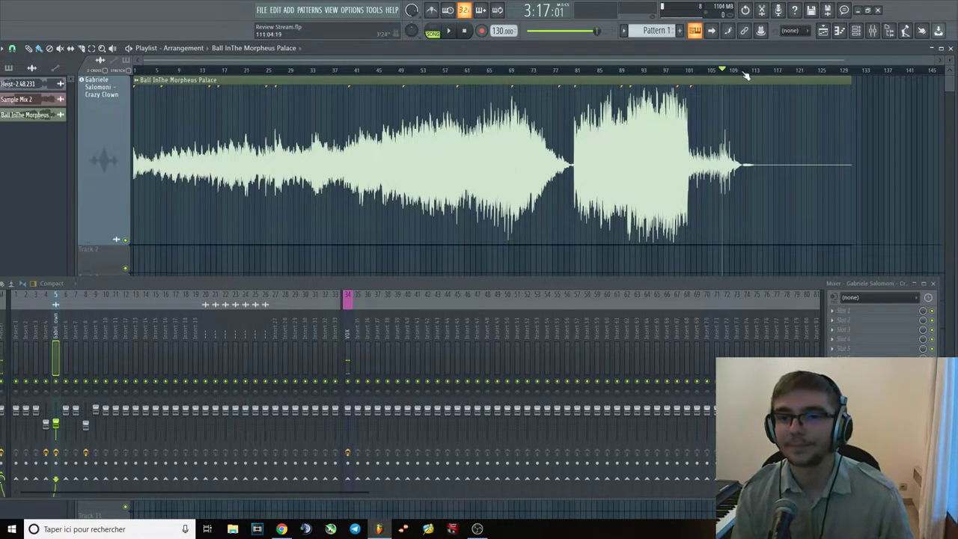
right_click(554, 139)
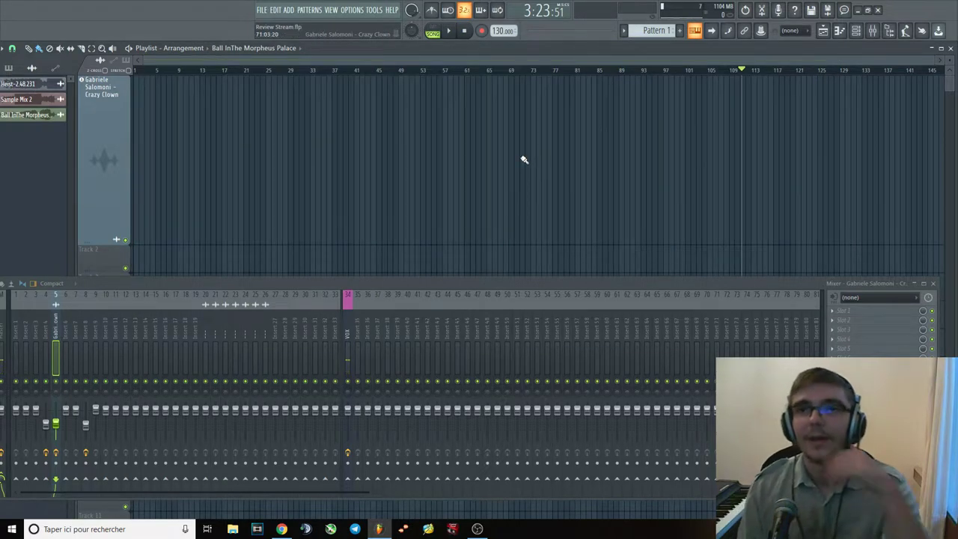
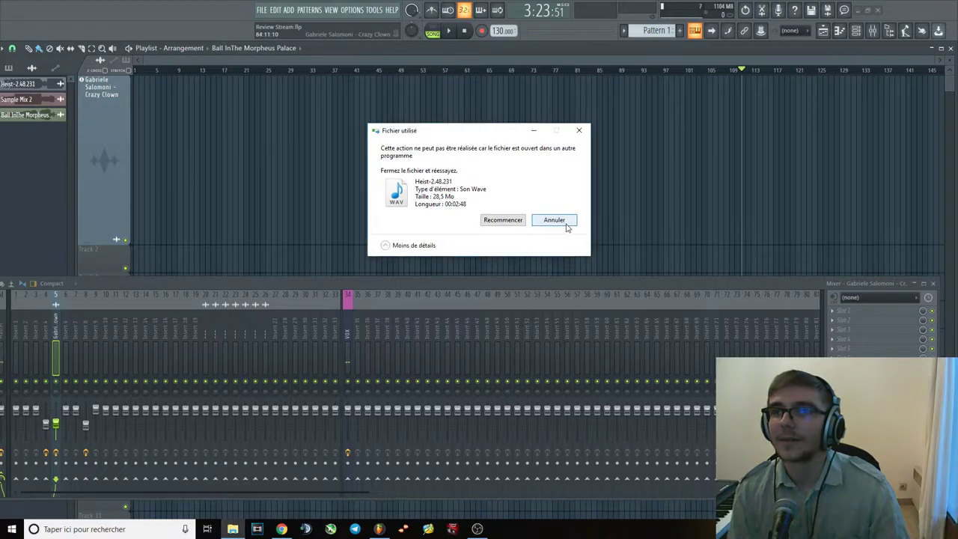
Dismiss the file-in-use dialog and media player, and place the Simbiosis Final 03 audio file at the start of the first playlist track.
click(563, 221)
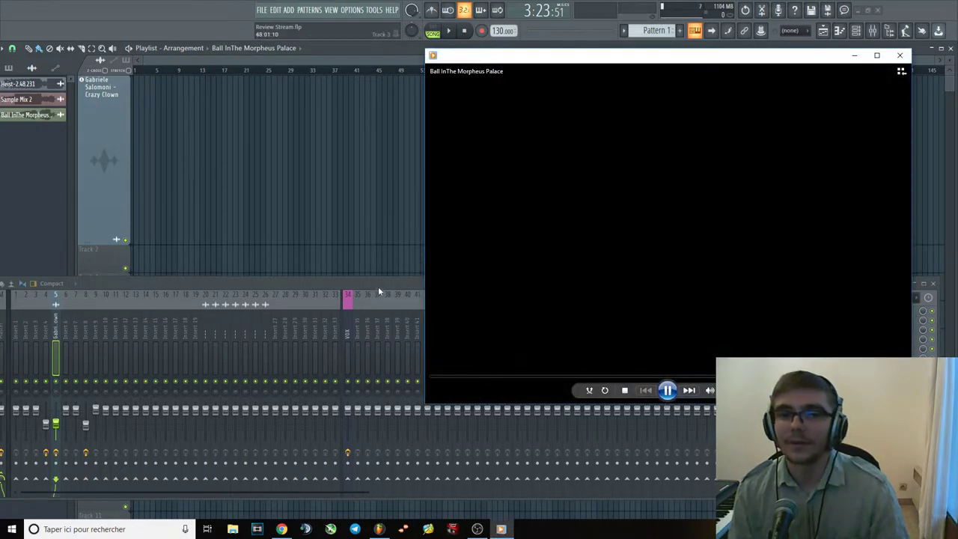
click(901, 54)
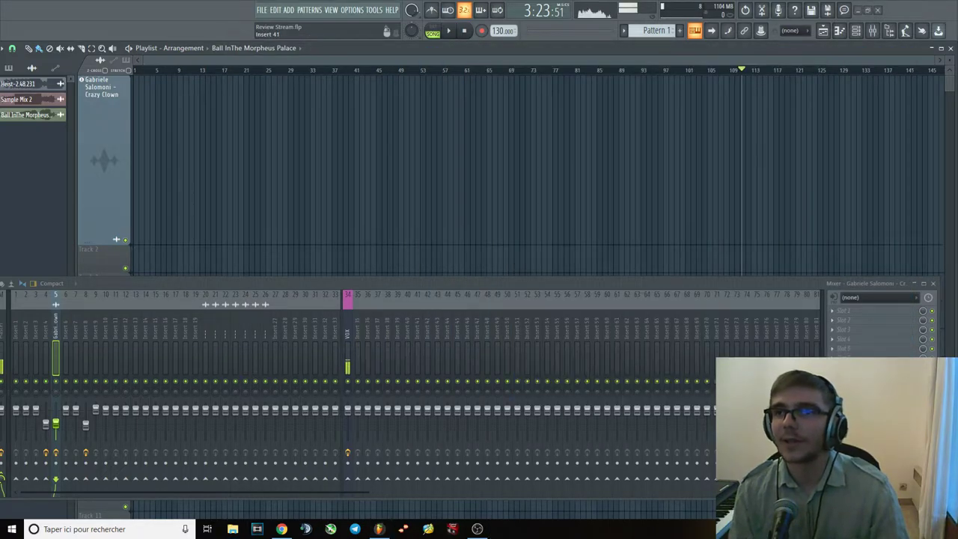
drag(459, 135, 241, 159)
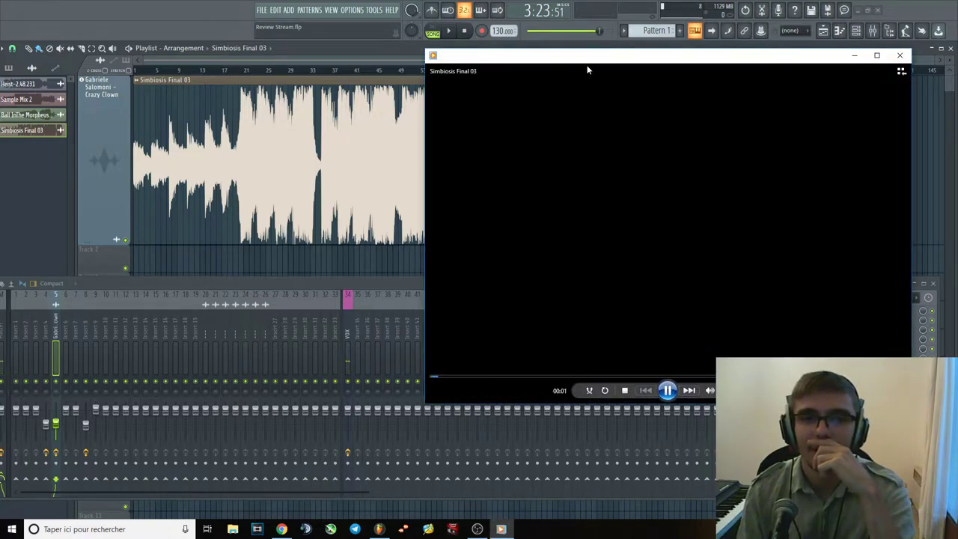
Preview Simbiosis Final 03 from about 0:46 in the media player and close the player.
drag(587, 70, 497, 79)
click(512, 401)
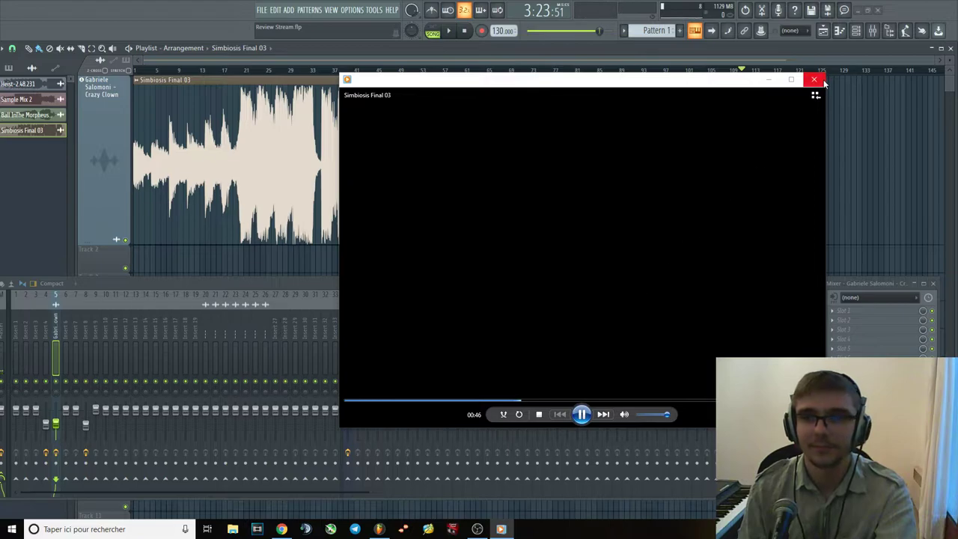
click(814, 80)
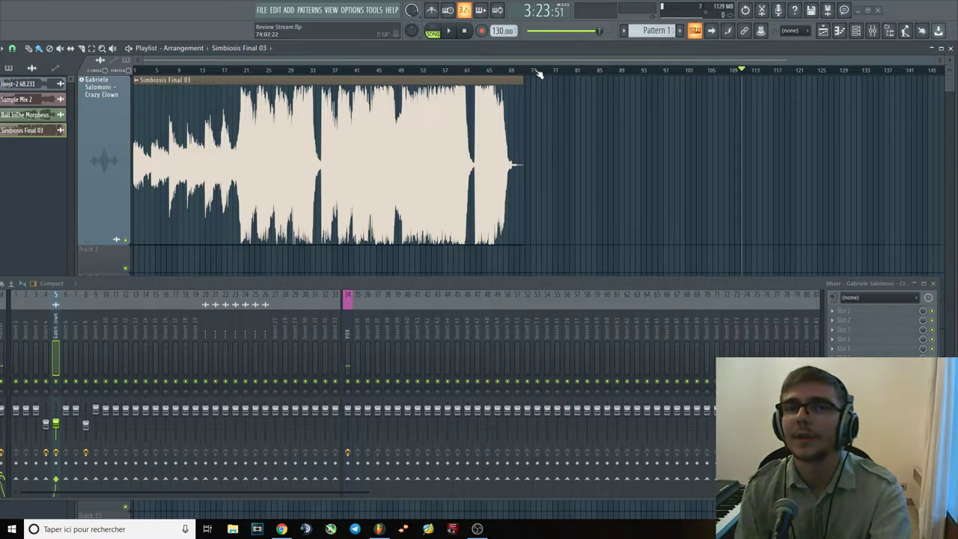
Audition the opening of Simbiosis Final 03 from the start of the playlist.
key(space)
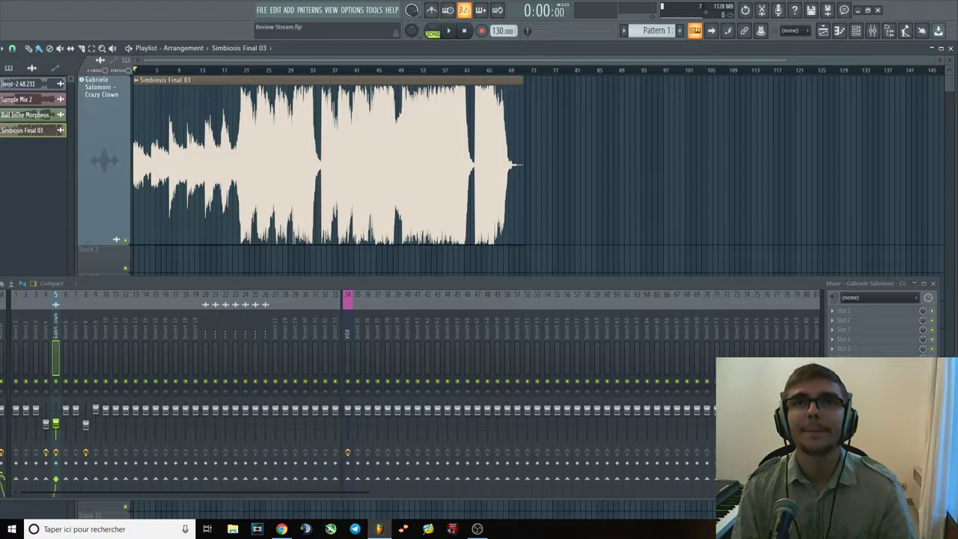
key(alt+Tab)
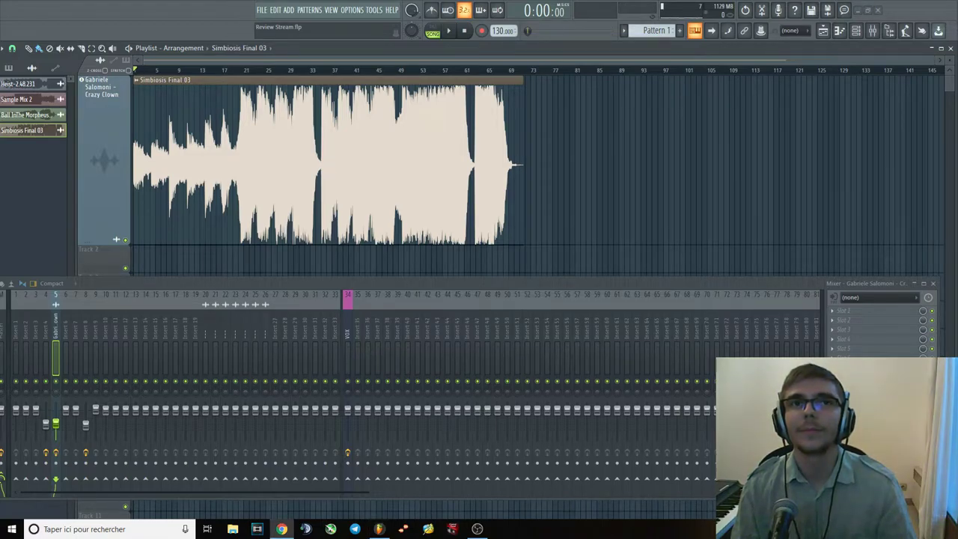
click(232, 41)
key(space)
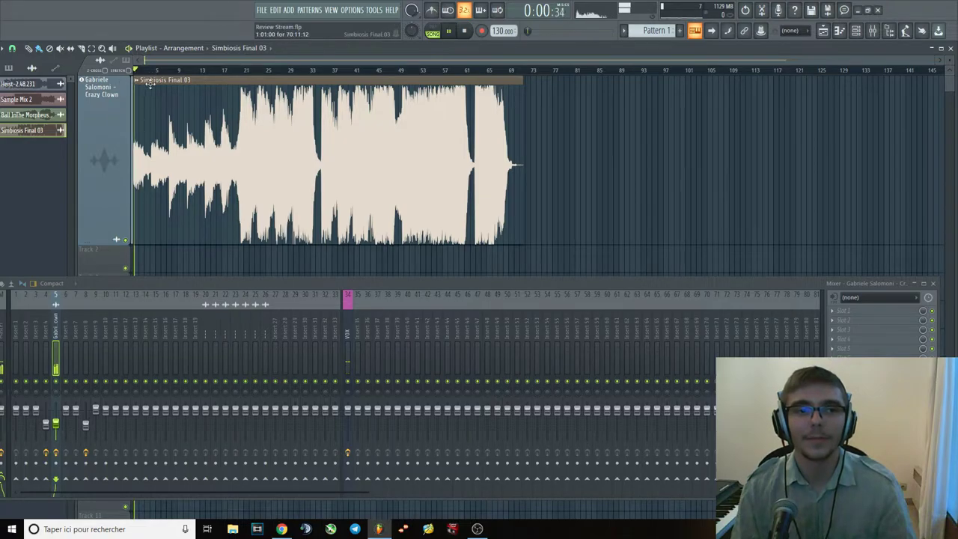
key(alt+Tab)
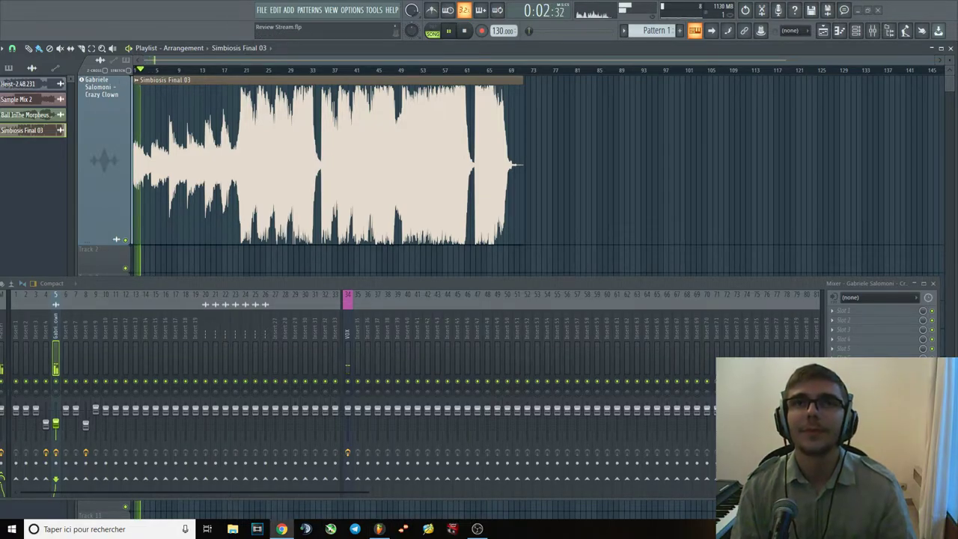
key(alt+Tab)
key(space)
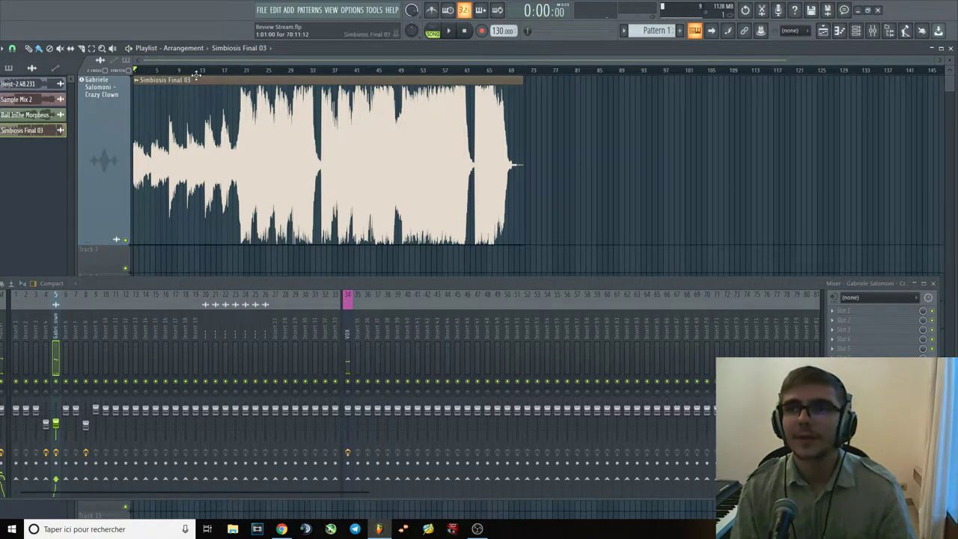
Delete the Simbiosis Final 03 clip from the playlist.
key(alt+Tab)
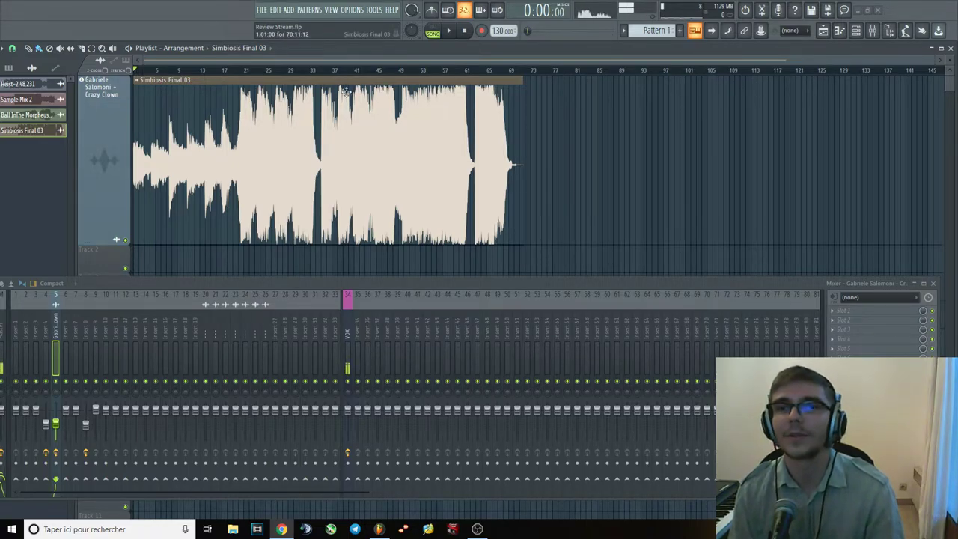
click(465, 33)
right_click(384, 158)
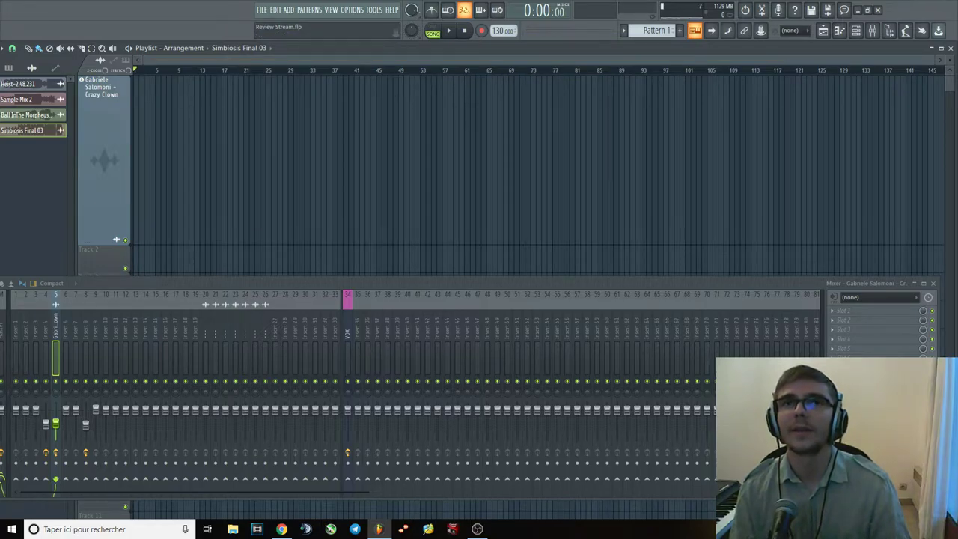
Place the winter huracan audio file at the start of the first playlist track.
key(alt+Tab)
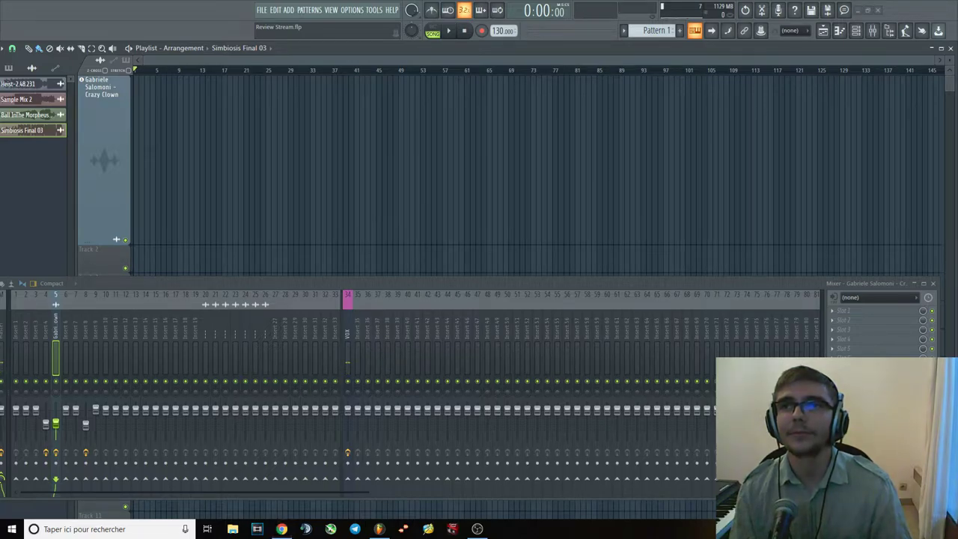
drag(404, 4, 173, 87)
click(208, 155)
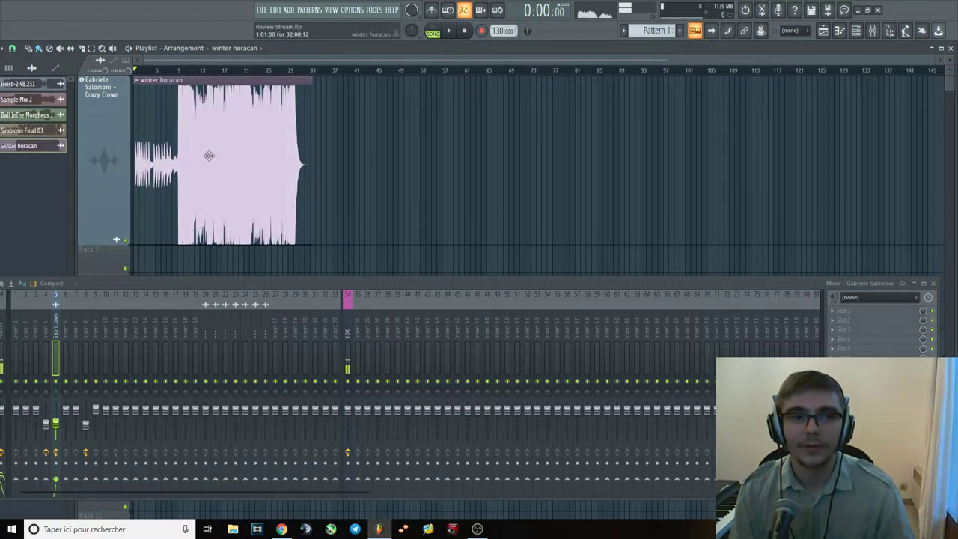
scroll(154, 187, up, 5)
scroll(149, 197, down, 2)
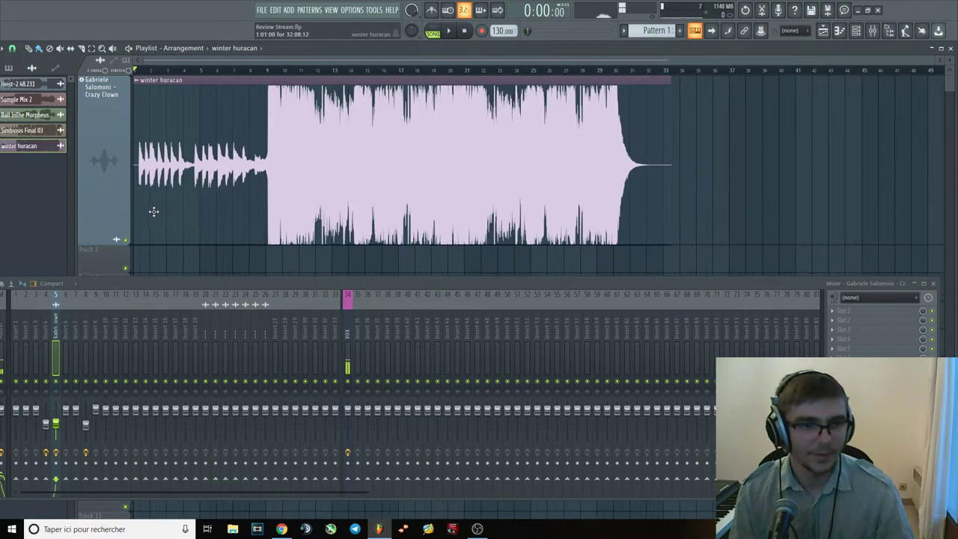
Audition winter huracan from the start through the drop's entry, setting its fader on mixer insert 5 to about -13.2 dB.
drag(665, 75, 129, 66)
drag(54, 424, 56, 426)
key(alt+Tab)
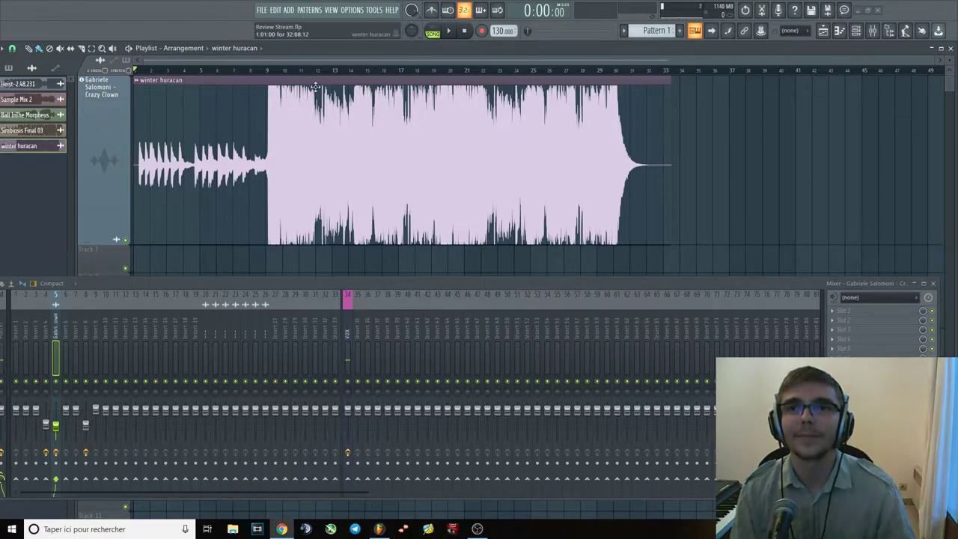
key(alt+Tab)
key(space)
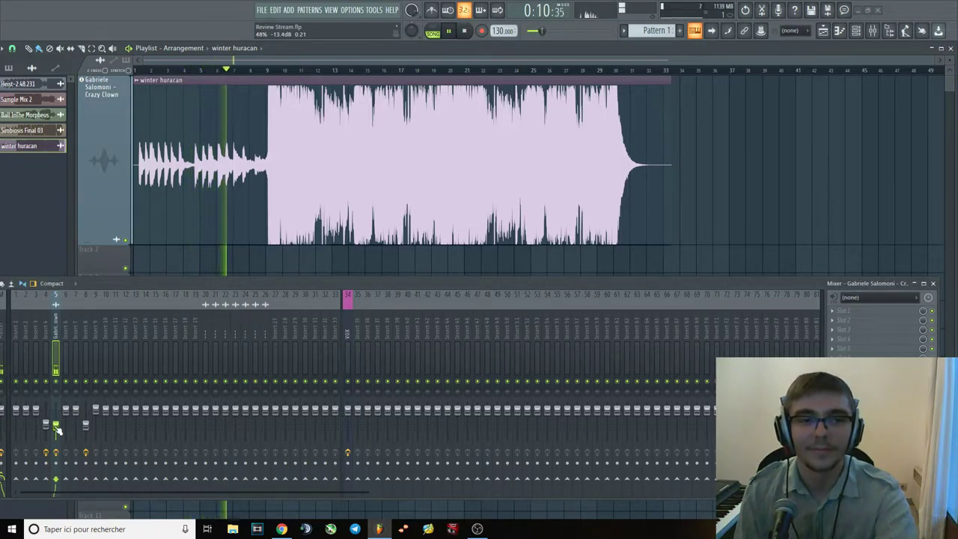
drag(58, 429, 57, 427)
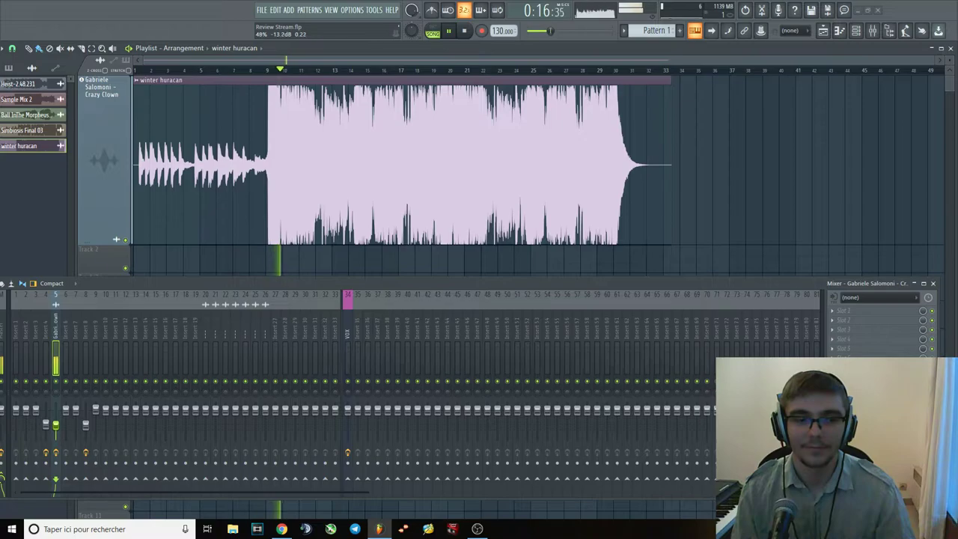
key(space)
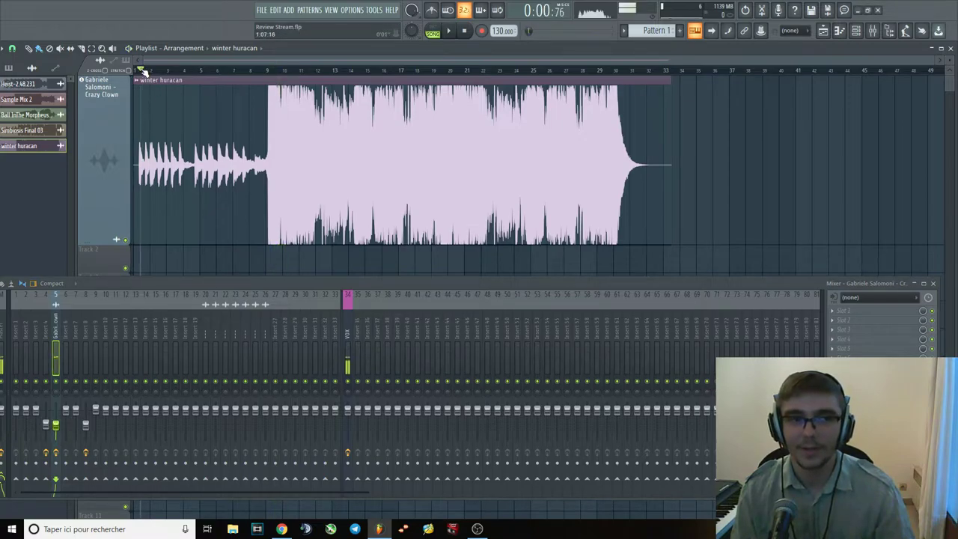
Replay parts of the winter huracan intro, from the first notes and from about bar 3.
key(space)
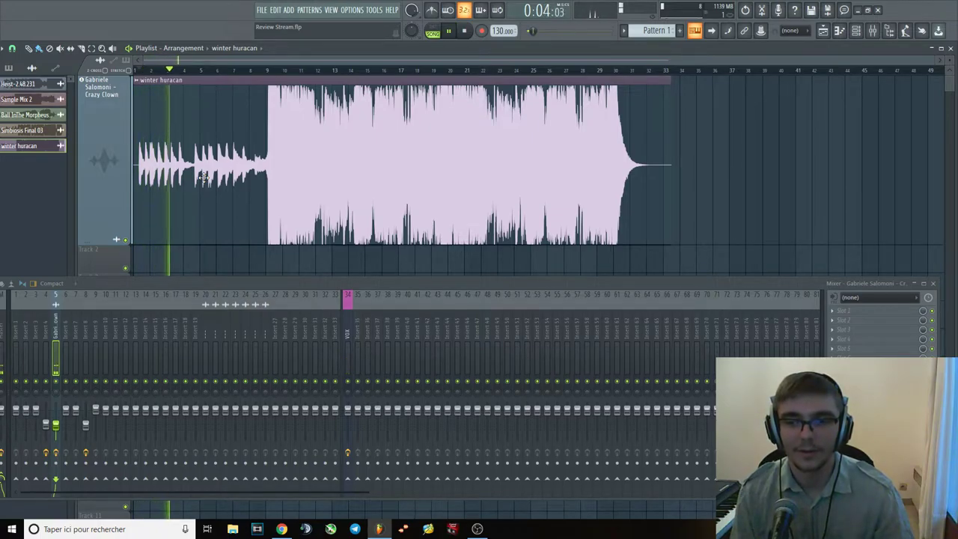
key(space)
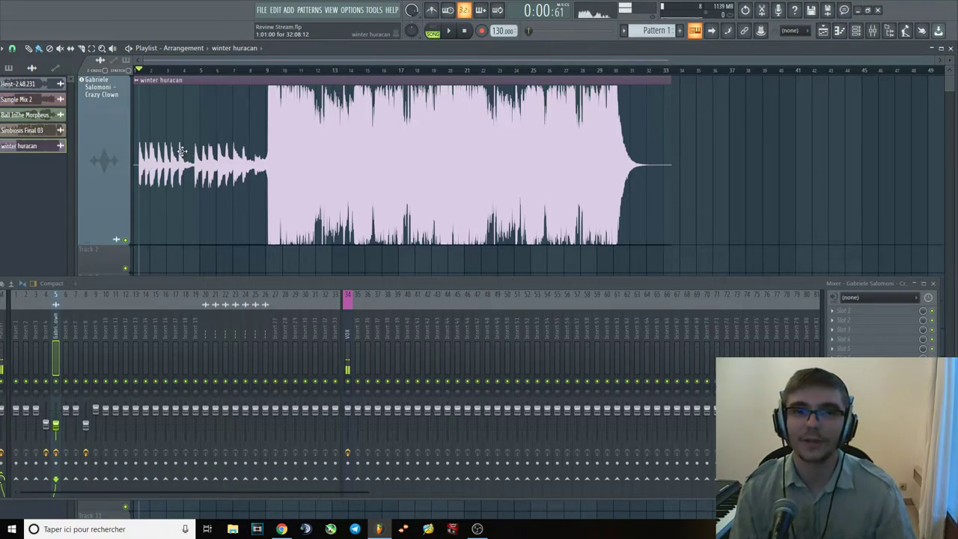
click(204, 70)
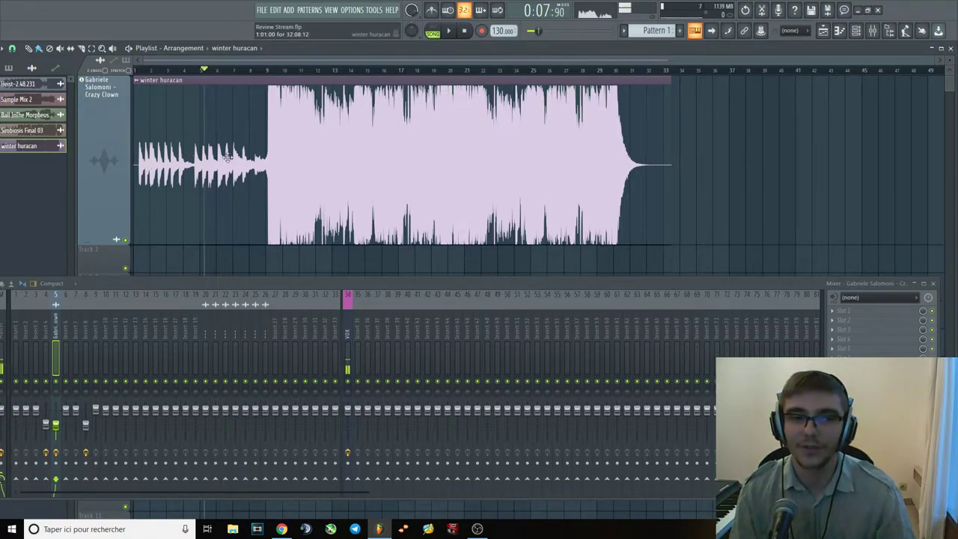
click(164, 70)
key(space)
key(space)
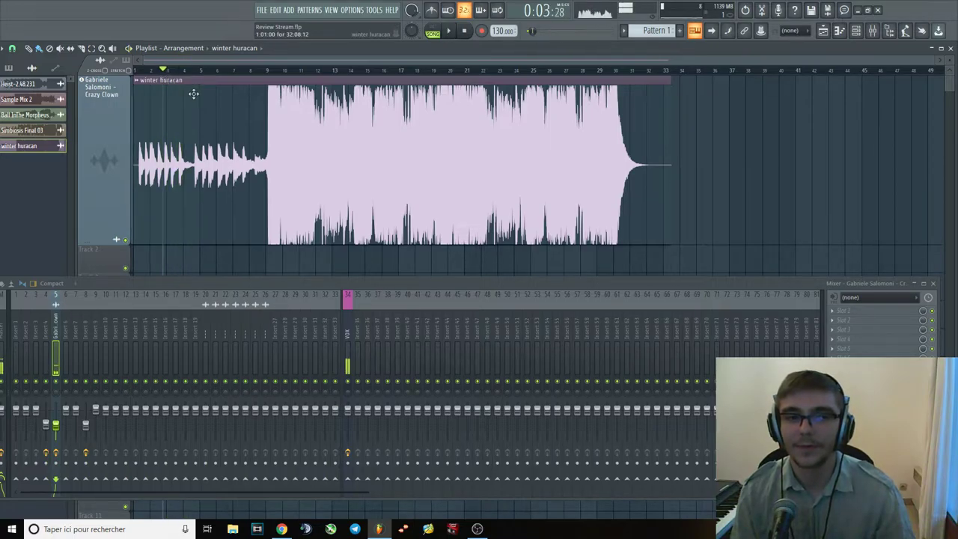
Audition winter huracan from about bar 7 through the whole loud section, lowering the mixer insert 5 fader to -14.7 dB.
click(233, 74)
click(232, 73)
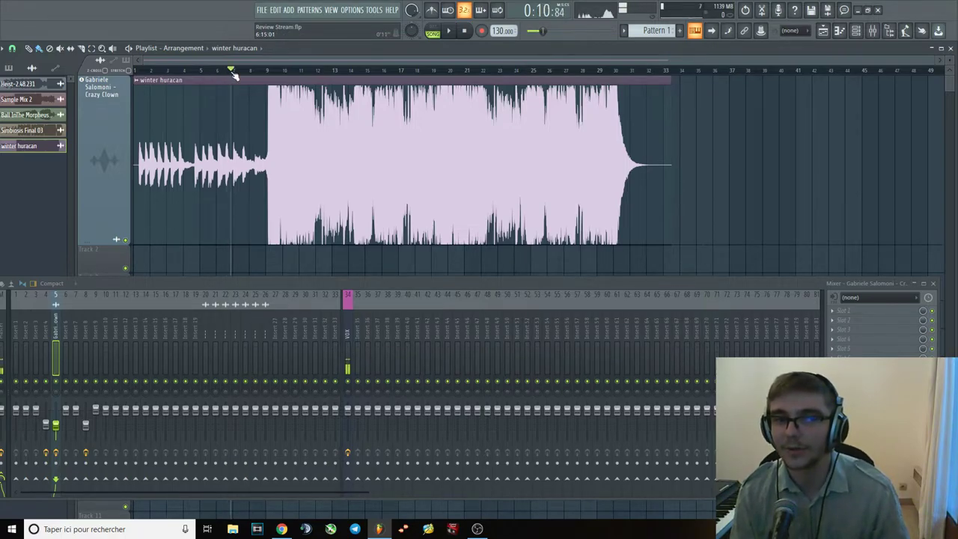
key(space)
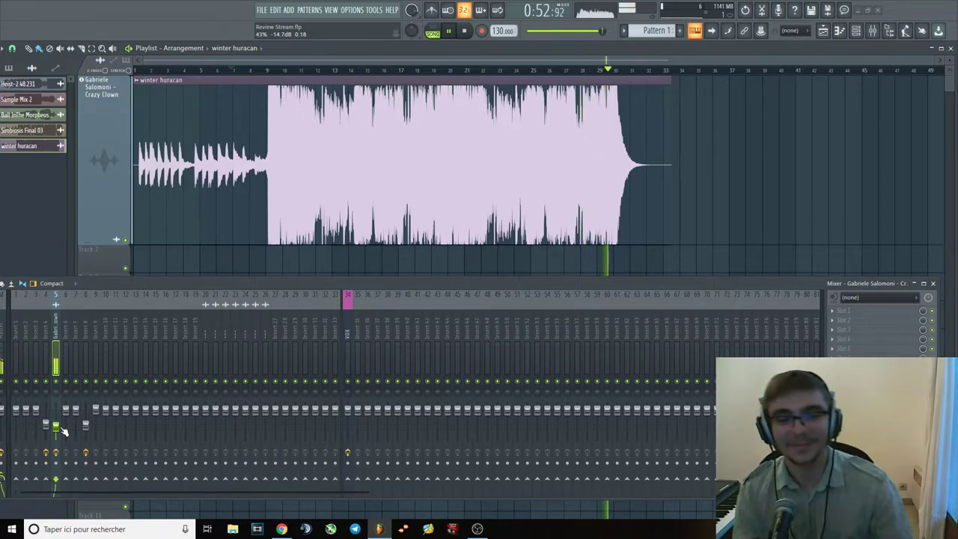
key(space)
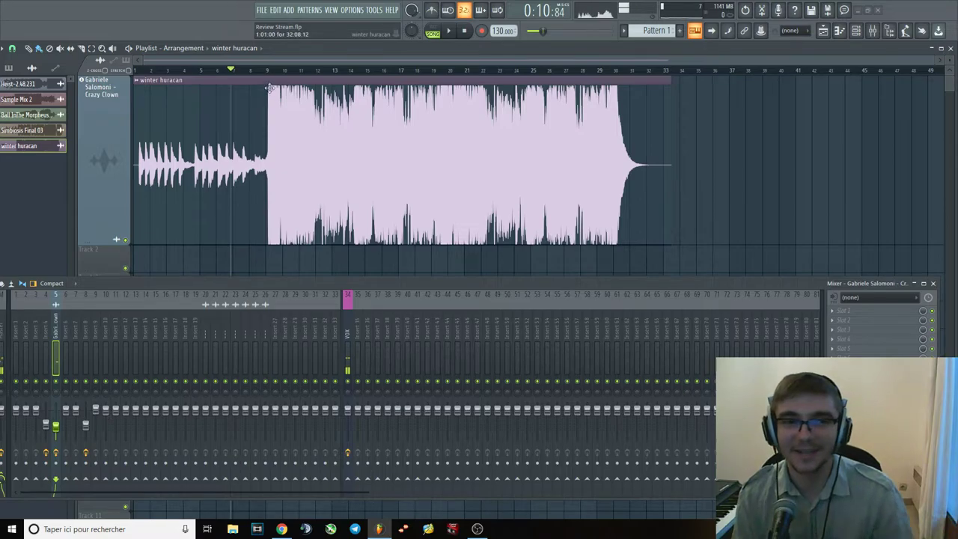
Audition the drop of winter huracan again, starting just before bar 9.
click(264, 71)
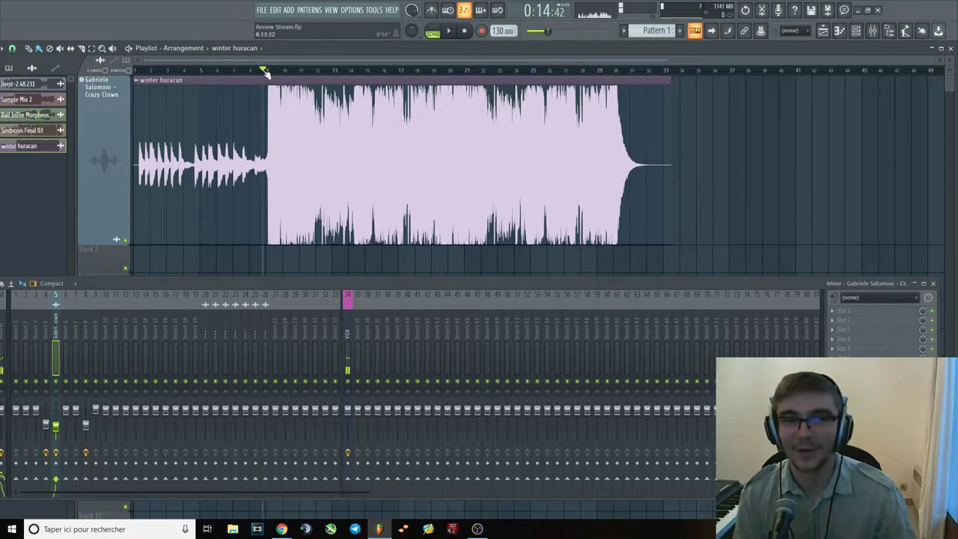
key(space)
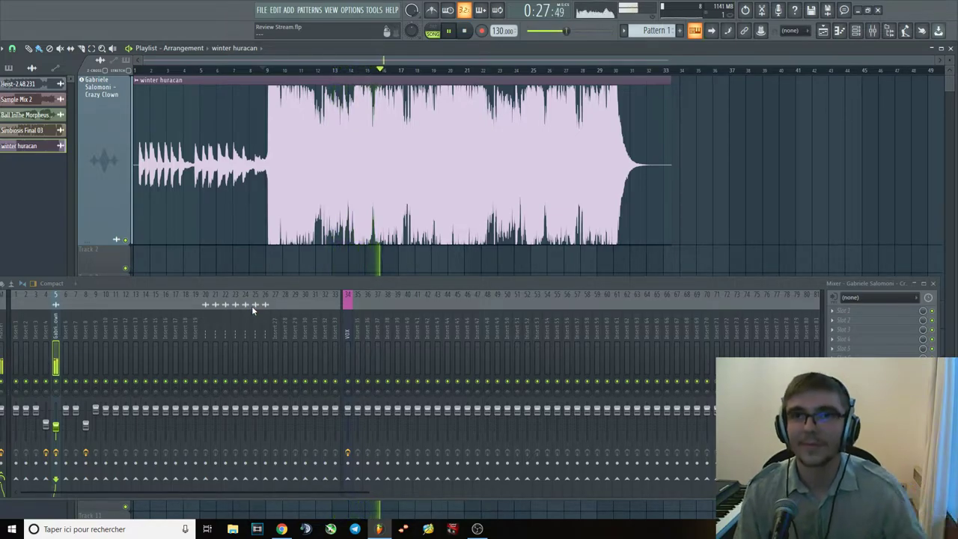
key(space)
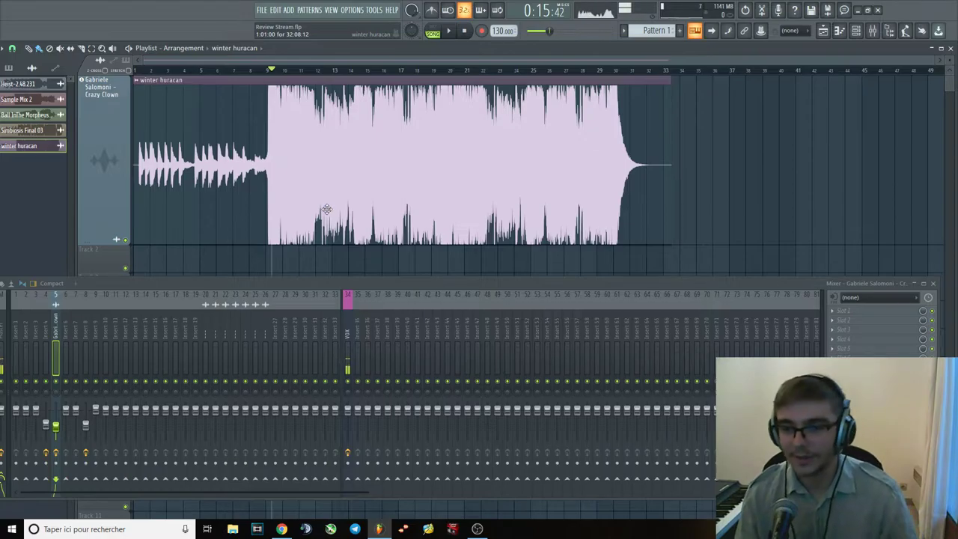
Load FabFilter Pro-Q 3 into effect slot 4 of mixer insert 5.
click(860, 348)
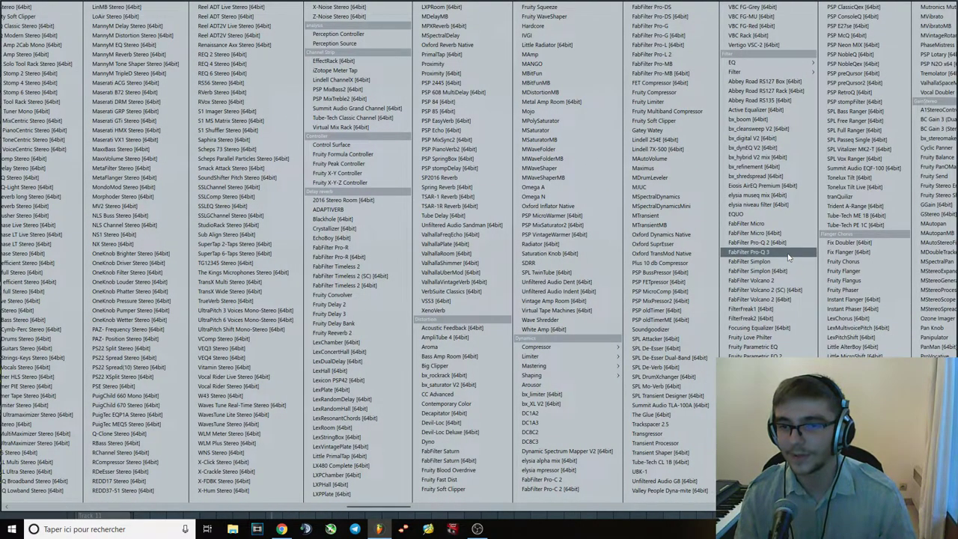
click(768, 255)
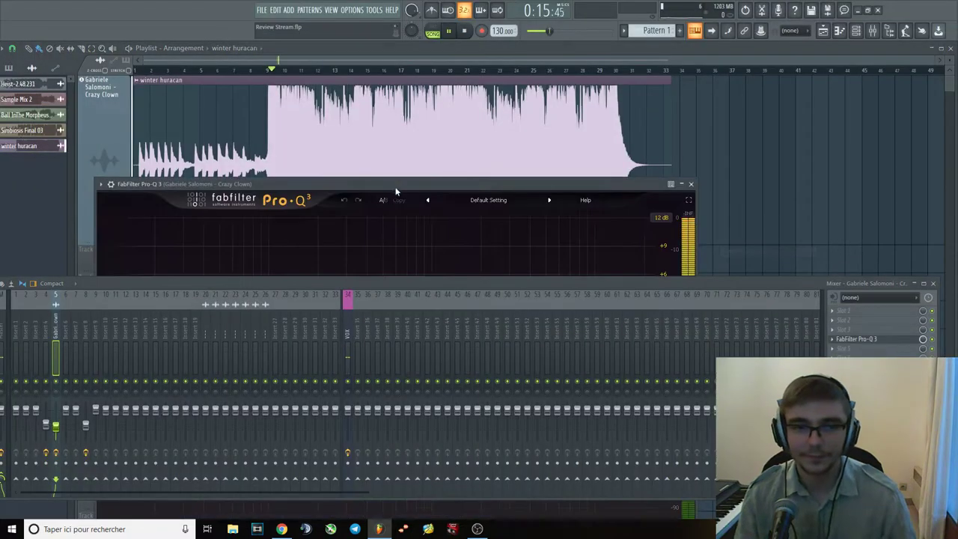
Rearrange the equalizer and mixer windows and boost the lows by about 5 dB near 65 Hz in Pro-Q 3 while auditioning the drop.
drag(394, 186, 557, 41)
drag(480, 278, 464, 339)
key(space)
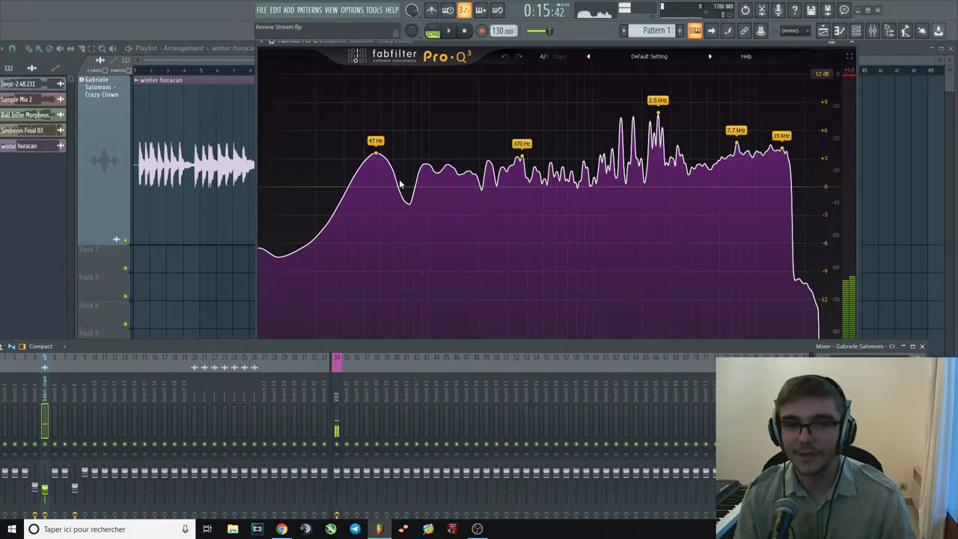
key(space)
drag(395, 187, 401, 140)
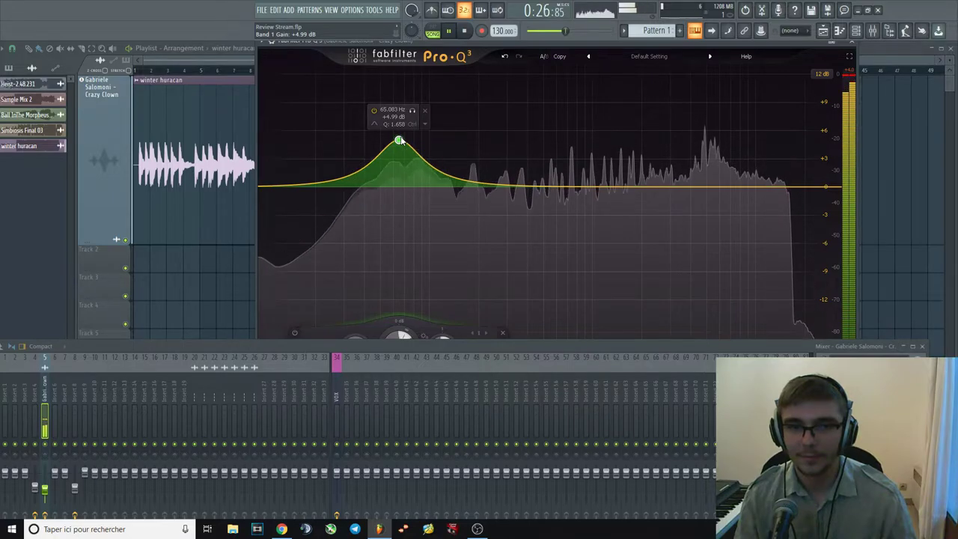
key(space)
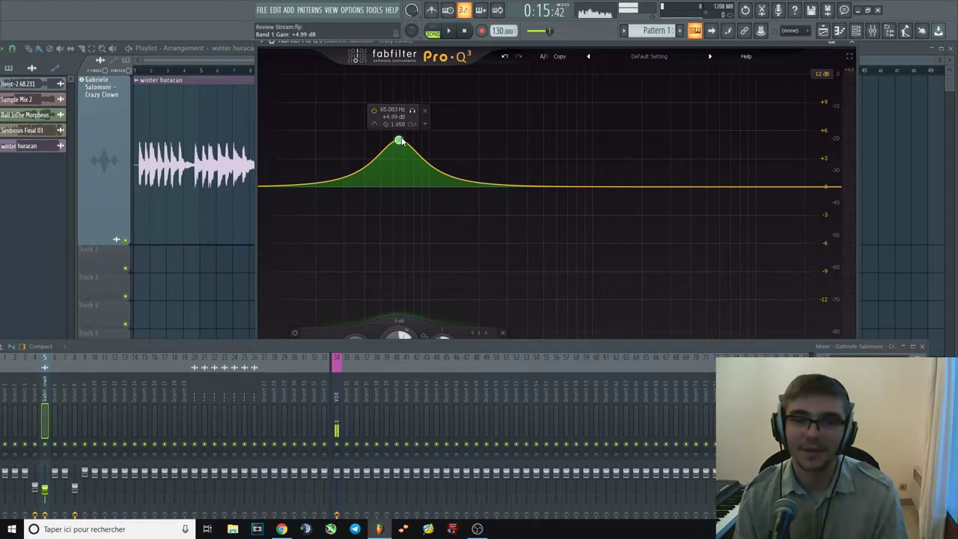
Reduce the low boost to about 3.35 dB near 62 Hz, delete that band and close the equalizer.
drag(400, 141, 396, 156)
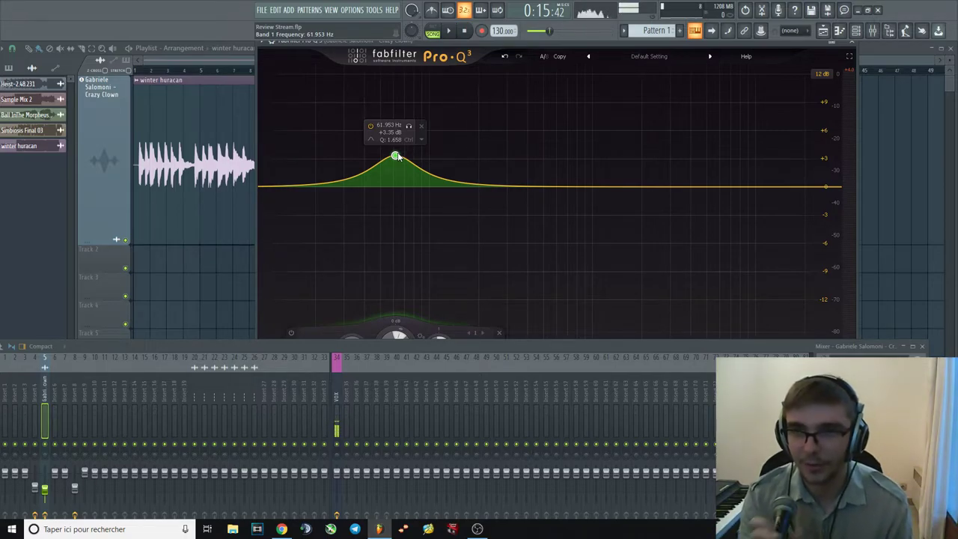
right_click(395, 156)
click(433, 241)
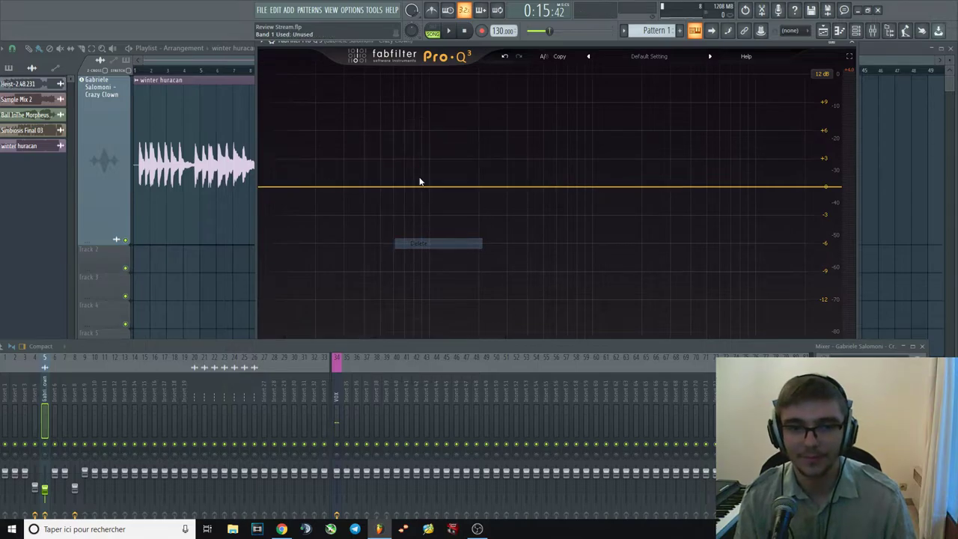
click(859, 48)
Audition the winter huracan drop just after bar 9 and replay the passage from about bar 12.
key(space)
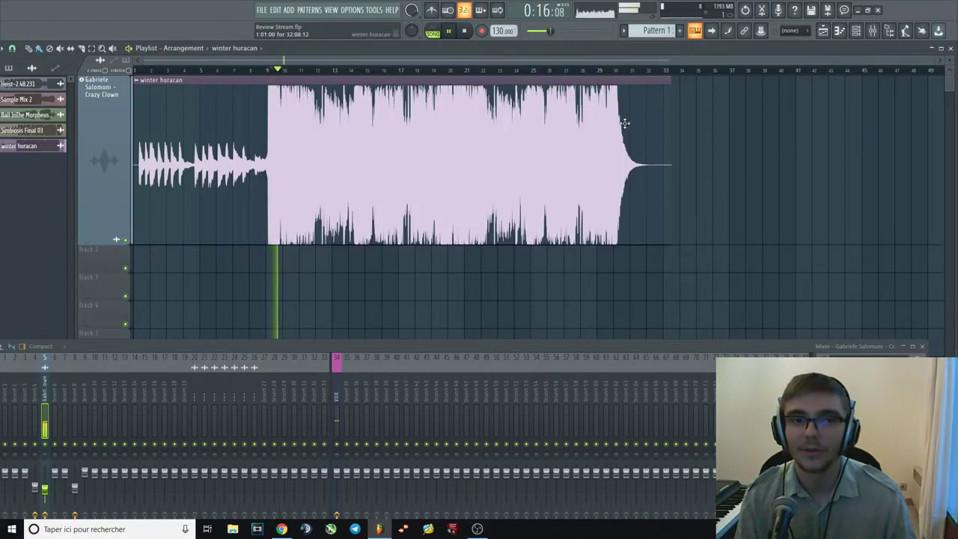
key(space)
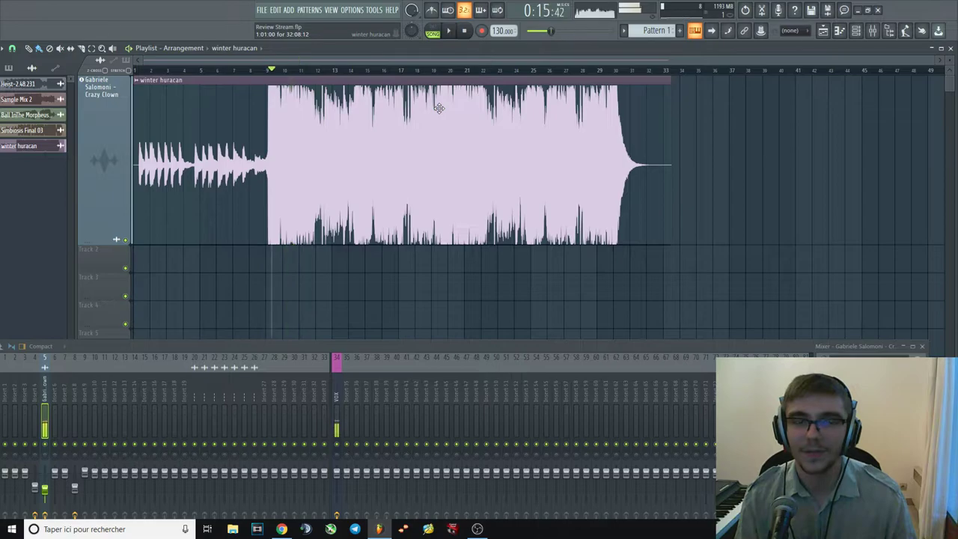
click(311, 70)
key(space)
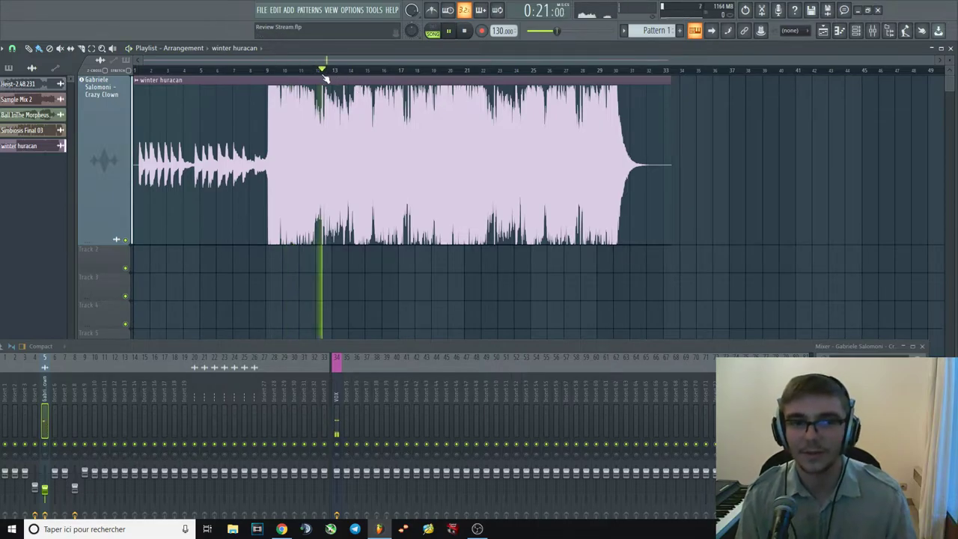
key(space)
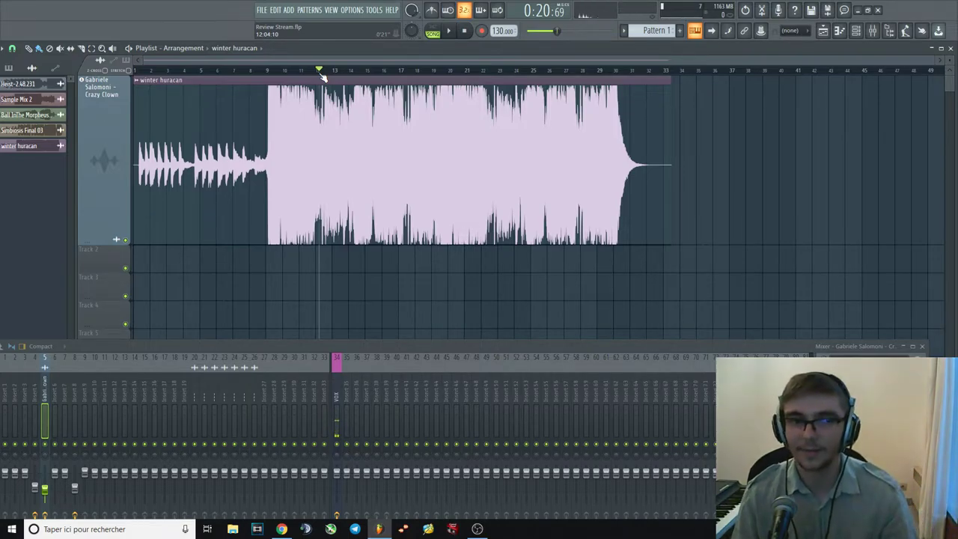
key(space)
key(space)
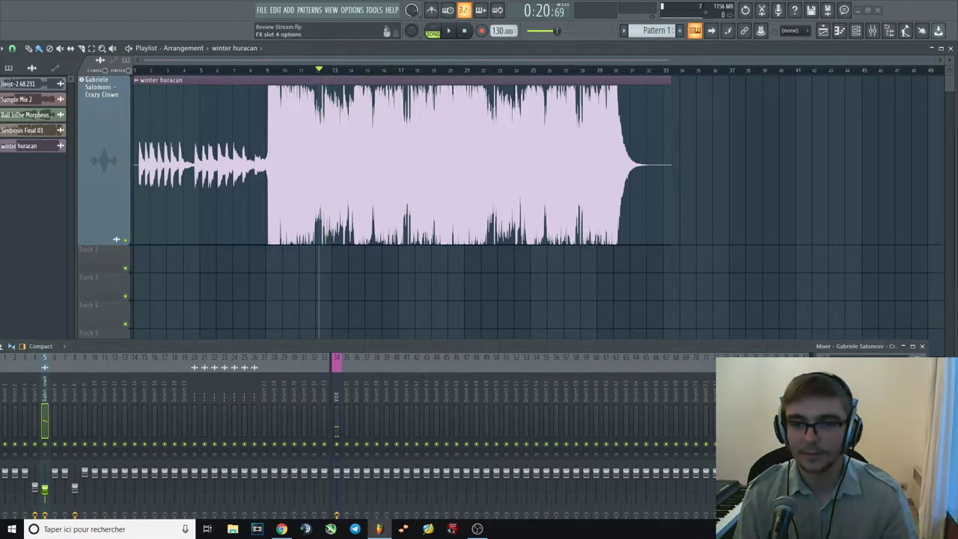
Load LexPlate into effect slot 4 of mixer insert 5 with the Large Plate 1 preset and place its window over the playlist.
click(819, 290)
mouse_move(838, 300)
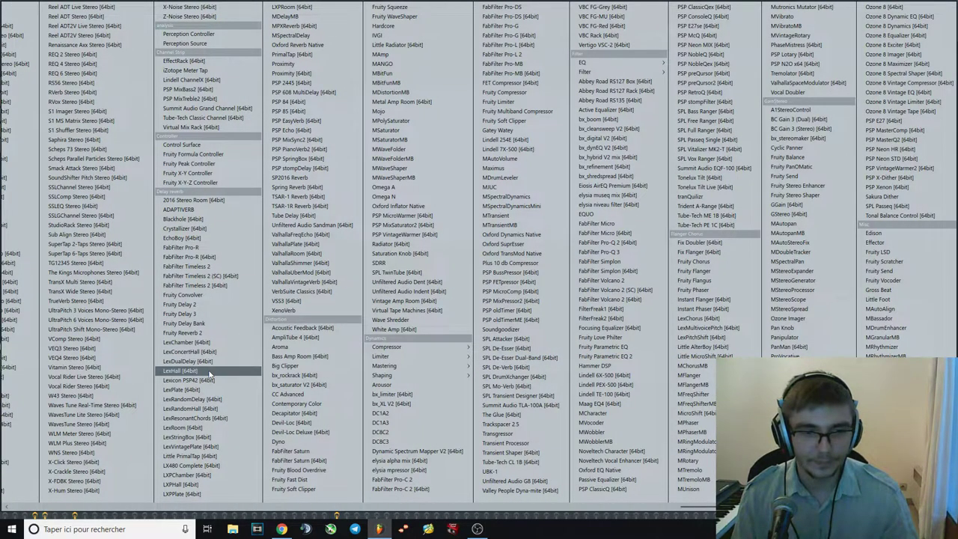
click(187, 389)
click(350, 78)
click(357, 98)
drag(449, 41, 567, 52)
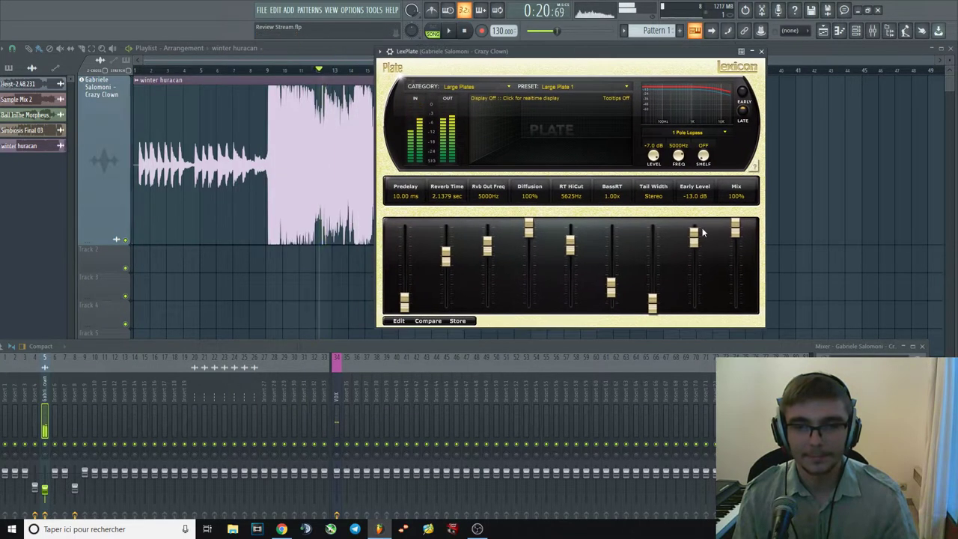
Set the LexPlate predelay to 72 ms and mix to 38% while auditioning the passage from about bar 12.
drag(734, 226, 734, 256)
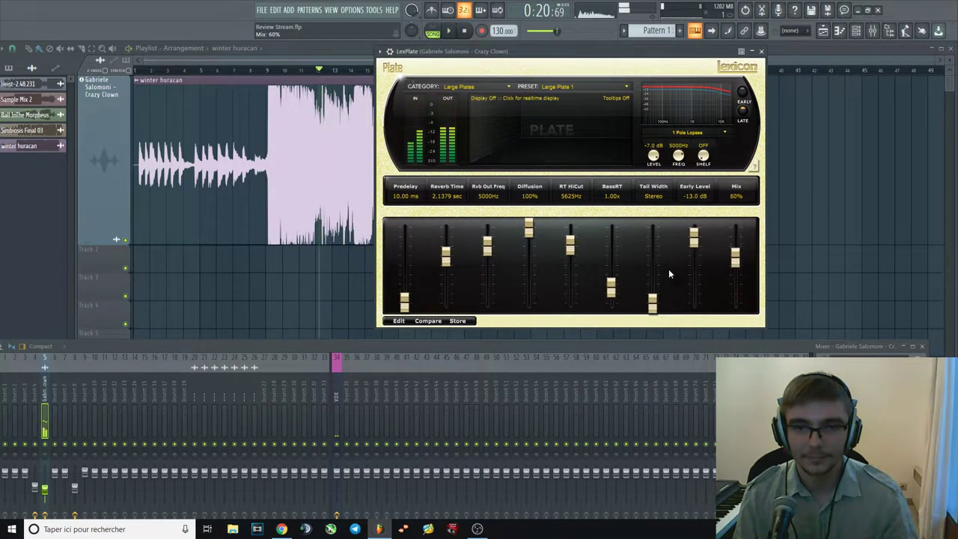
drag(405, 299, 409, 281)
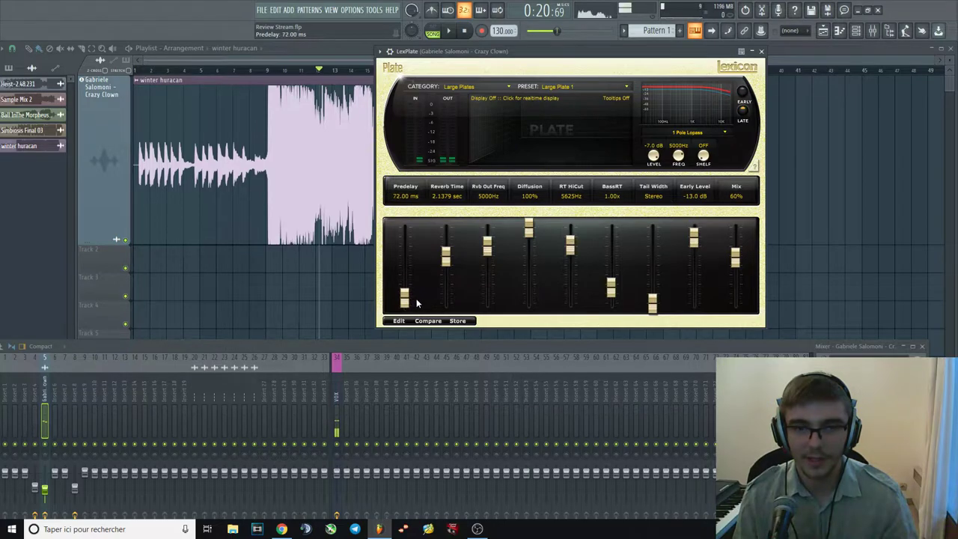
key(space)
key(space)
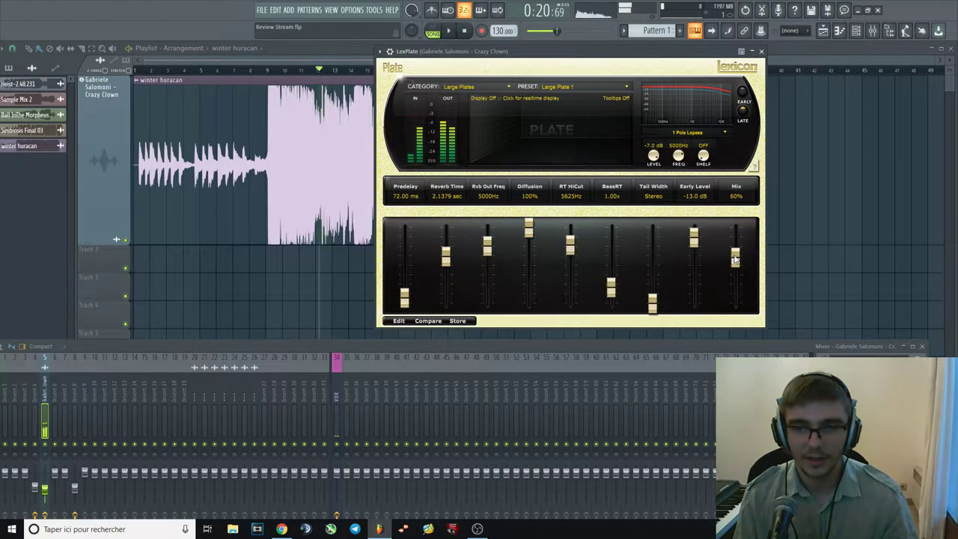
Select a short time range between bars 12 and 13 and audition it repeatedly with the plate reverb.
scroll(342, 153, up, 5)
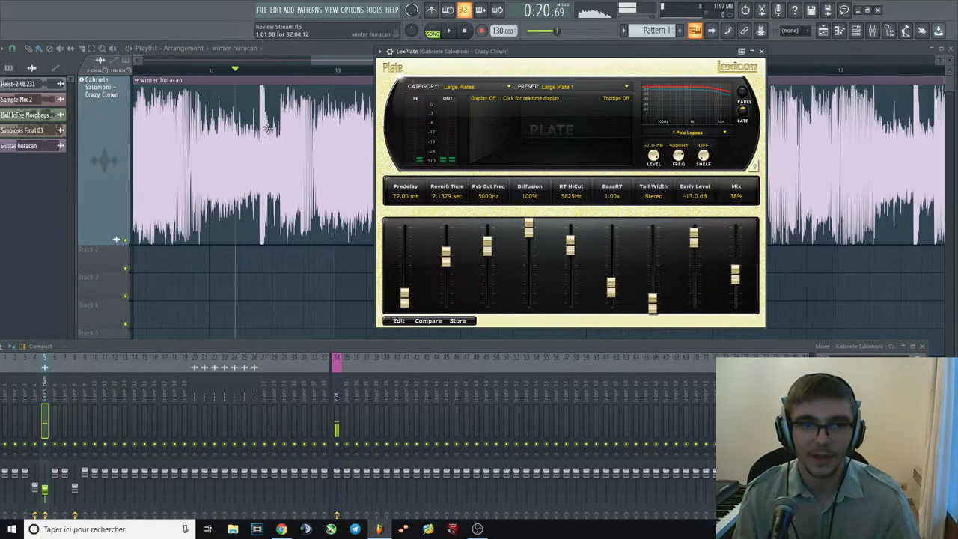
drag(250, 70, 327, 70)
key(space)
key(space)
key(space)
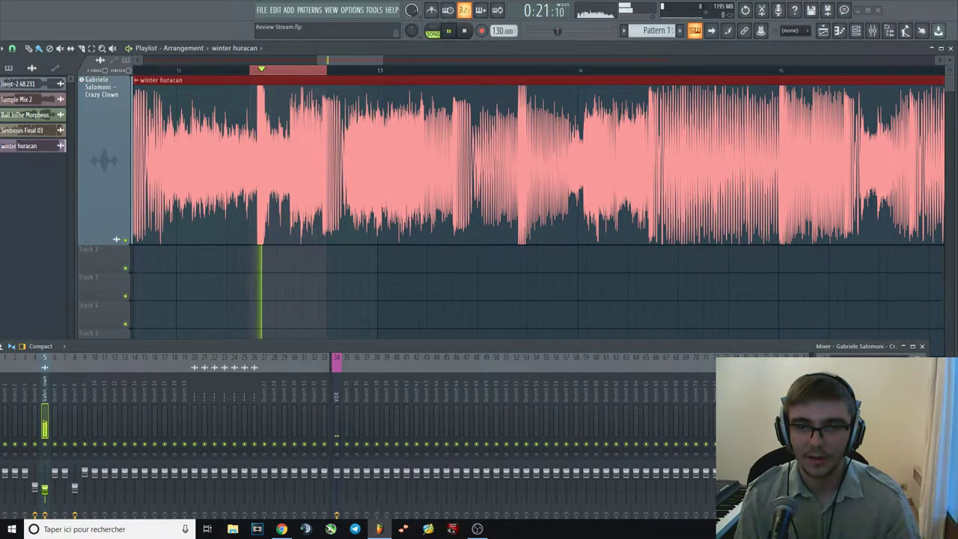
key(space)
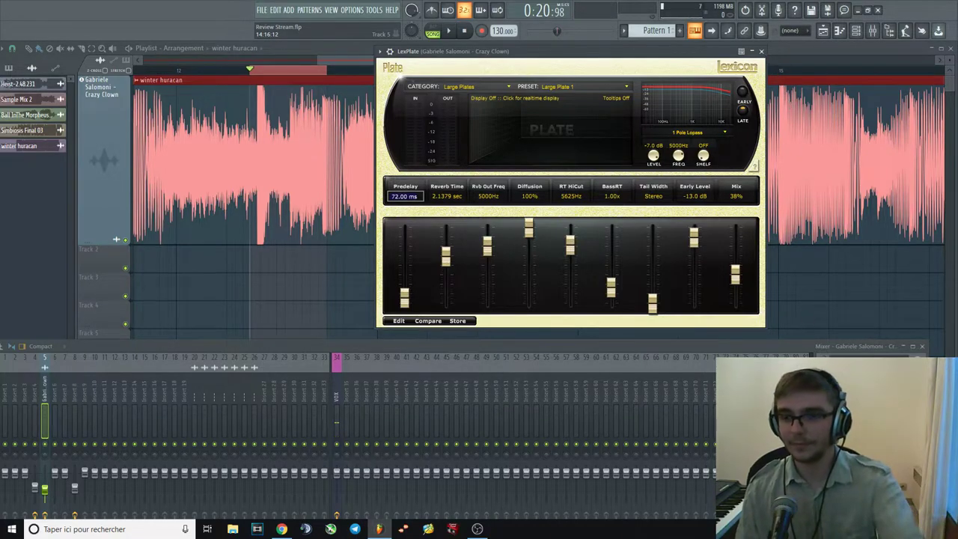
Close the LexPlate window and remove the reverb from mixer insert 5.
click(761, 51)
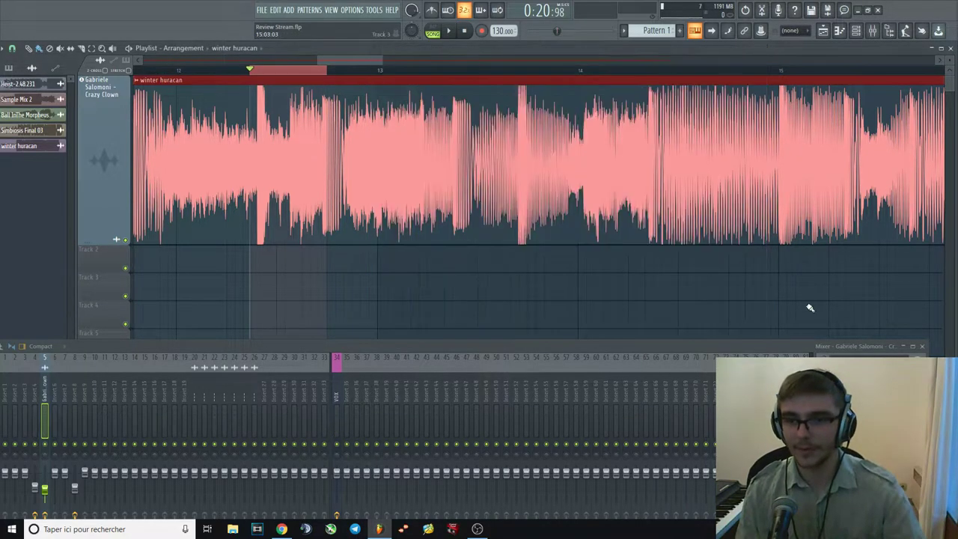
click(861, 397)
key(Escape)
key(Escape)
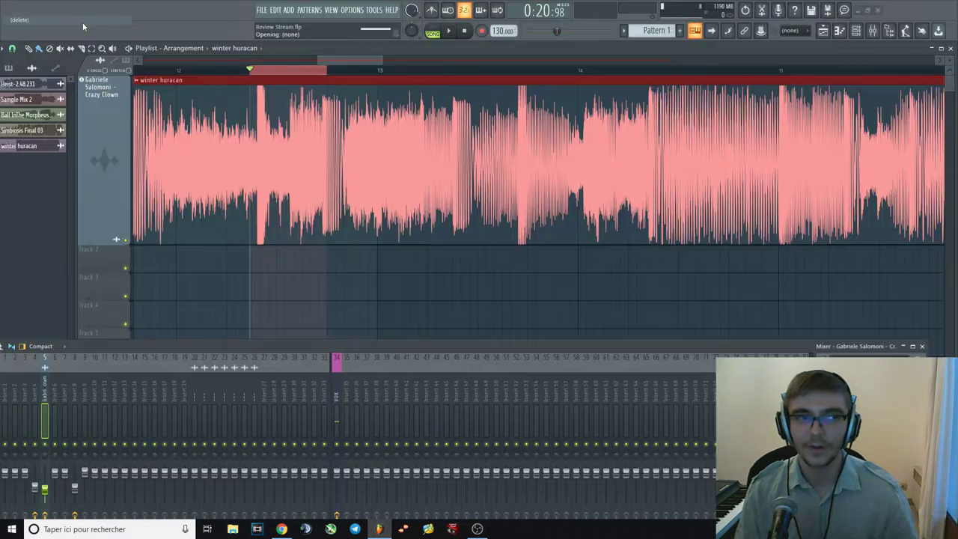
Audition winter huracan from about bar 12 without the loop range, and again from about bar 15.
scroll(449, 290, down, 5)
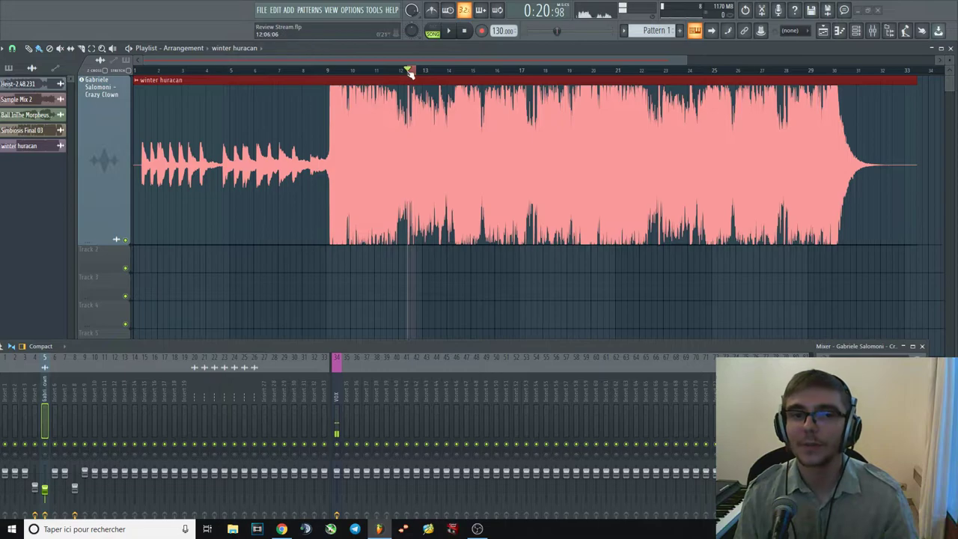
key(space)
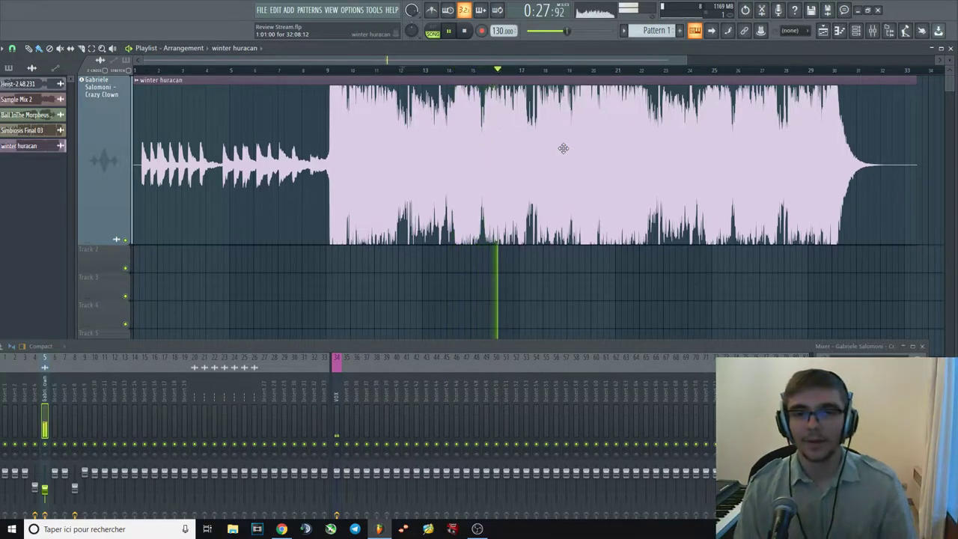
key(space)
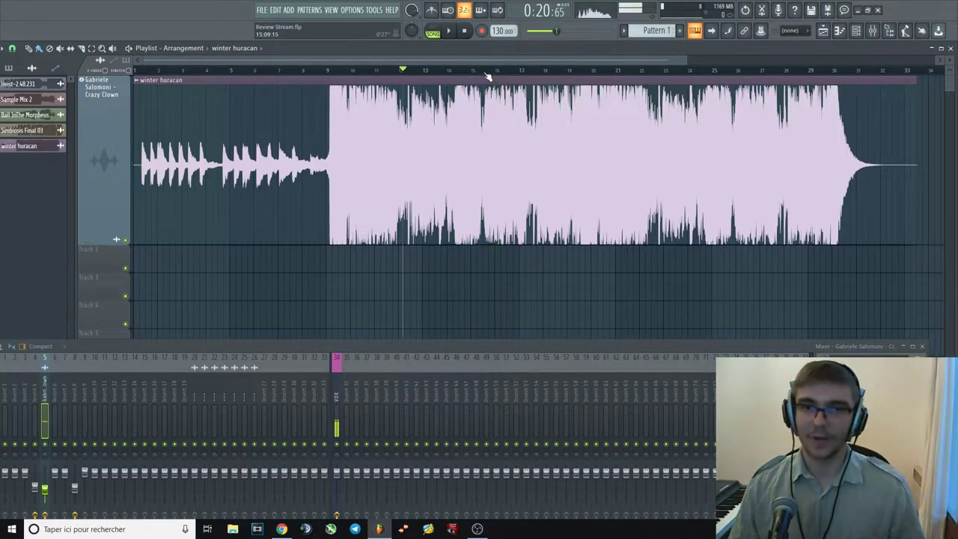
click(485, 72)
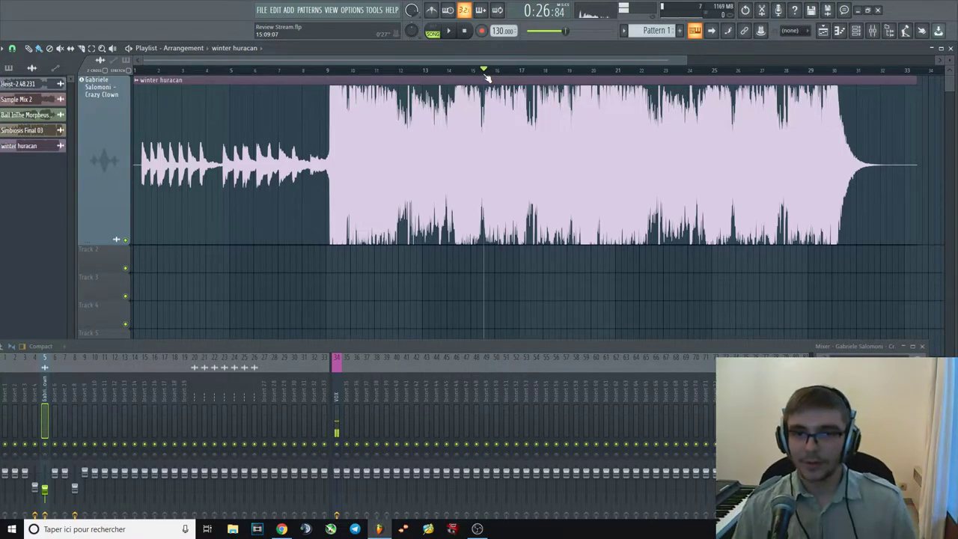
key(space)
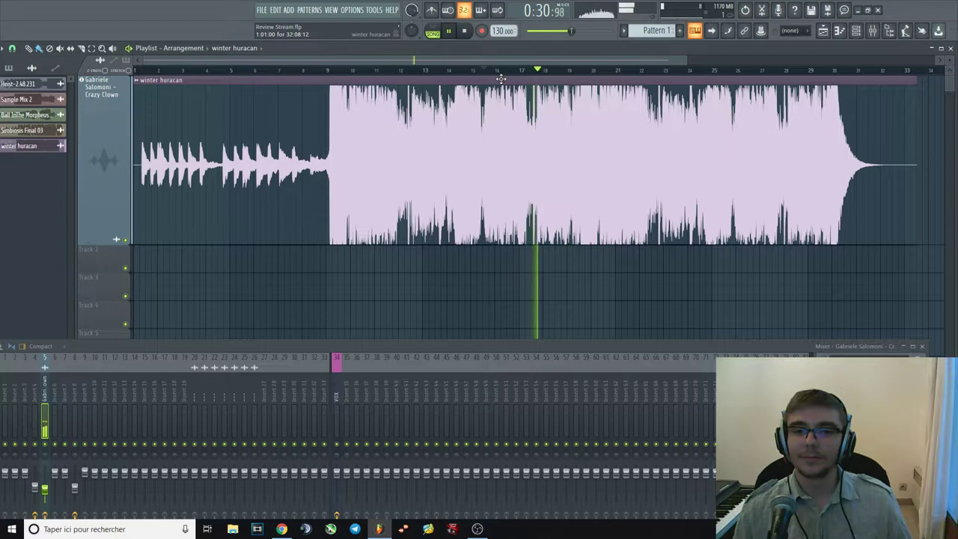
key(space)
Audition winter huracan from about bar 17 into bar 26, and replay the passage from about bar 24.
click(538, 70)
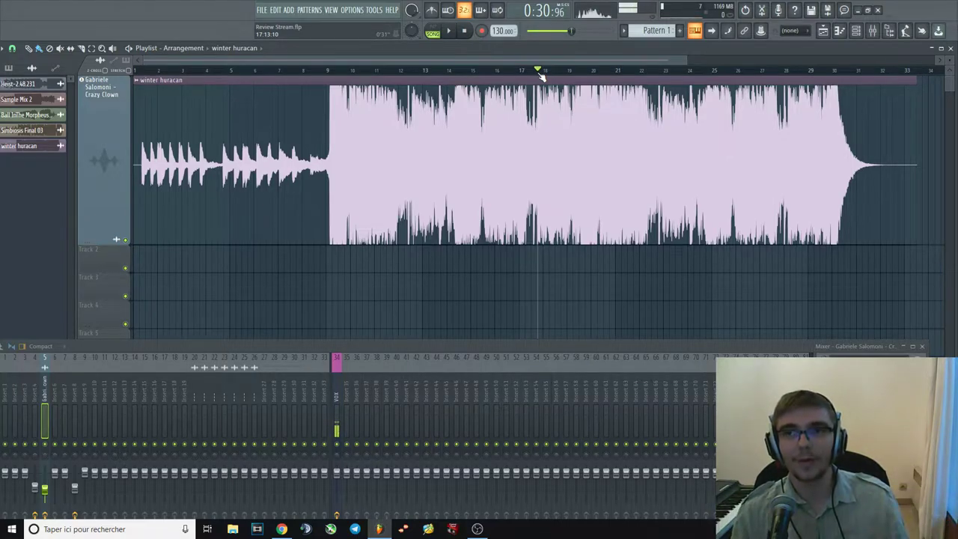
click(541, 73)
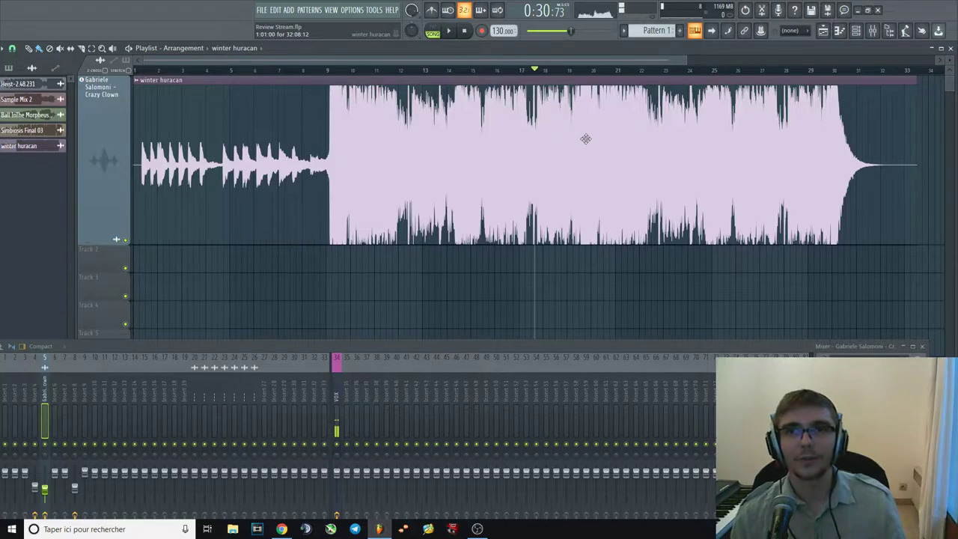
key(space)
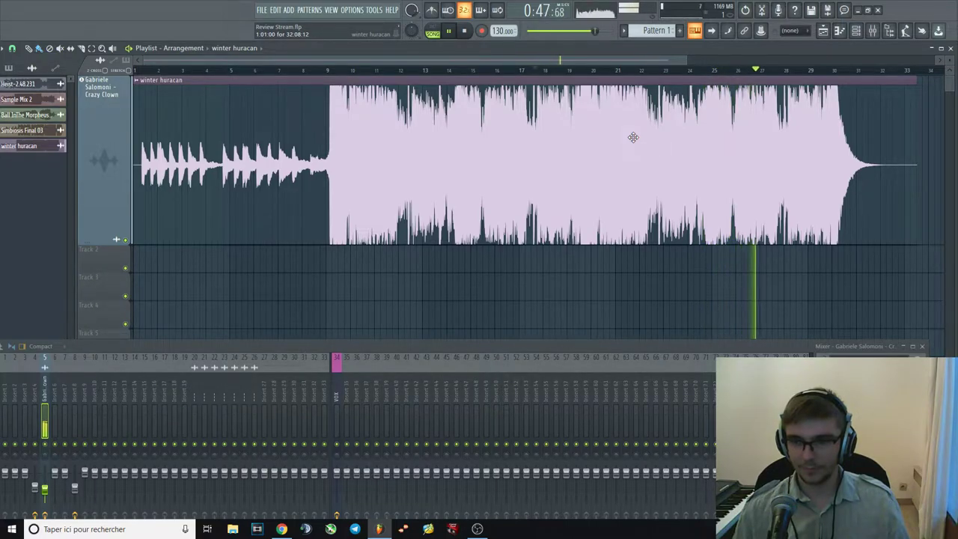
click(707, 68)
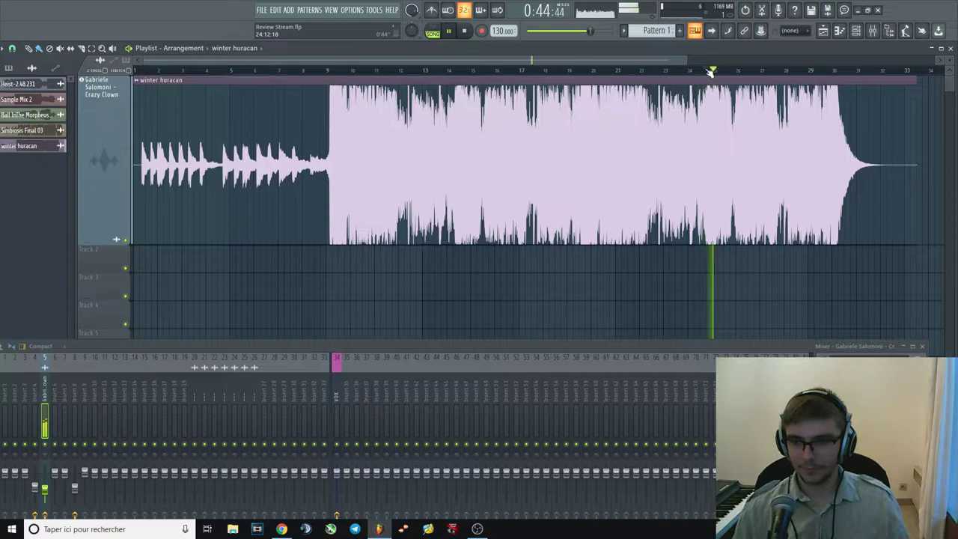
key(space)
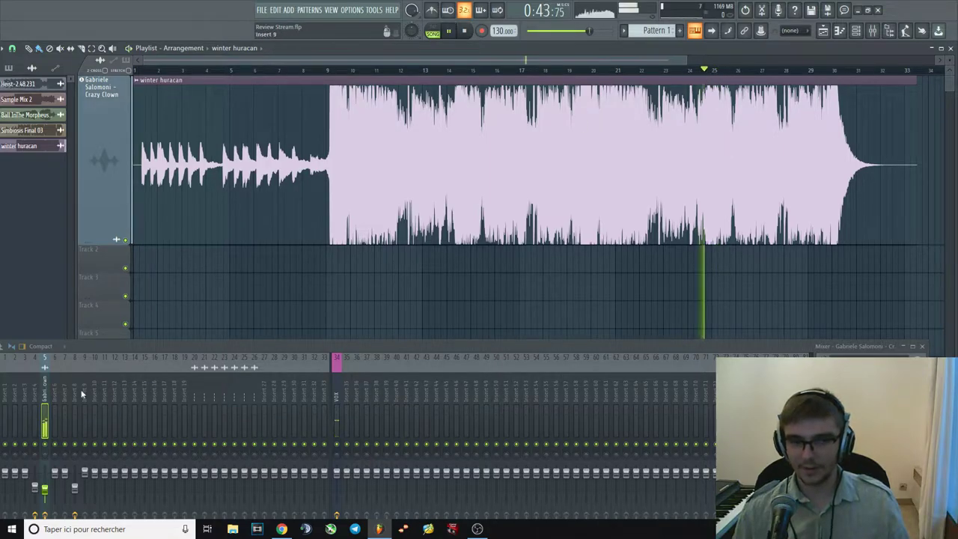
Load FabFilter Pro-Q 3 on mixer insert 5.
click(861, 396)
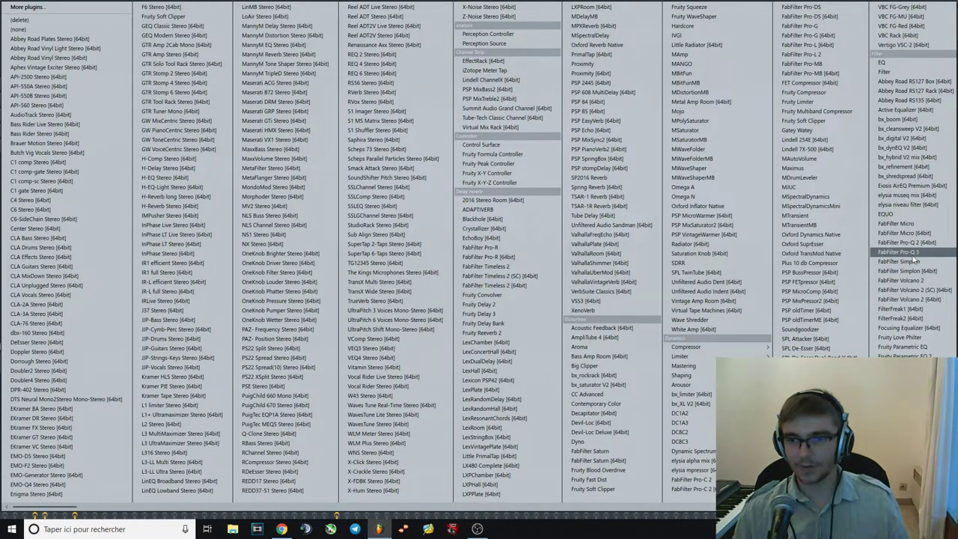
click(901, 253)
Audition the low mids through a soloed boost of about 4.3 dB near 415 Hz, delete the band and close the equalizer.
drag(506, 200, 495, 128)
key(space)
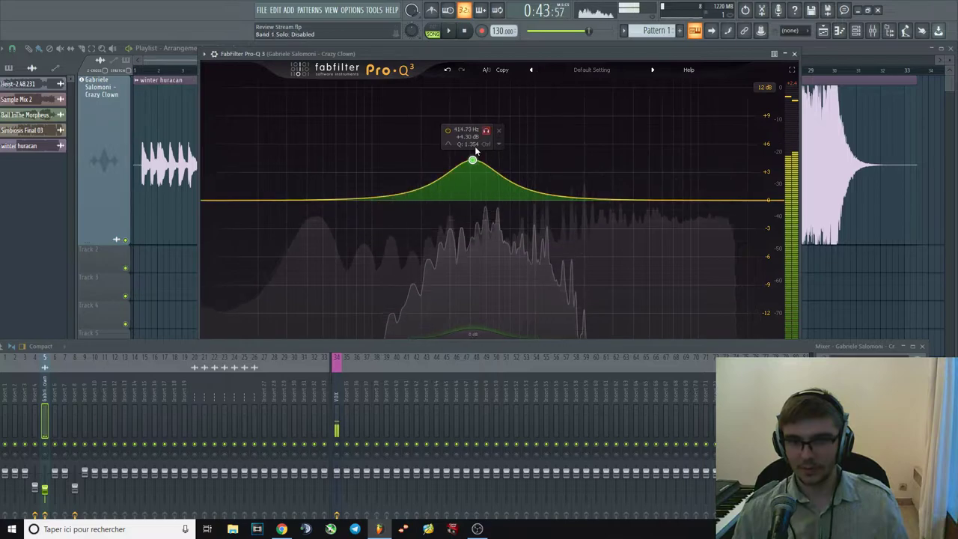
drag(479, 158, 486, 160)
right_click(486, 161)
click(510, 251)
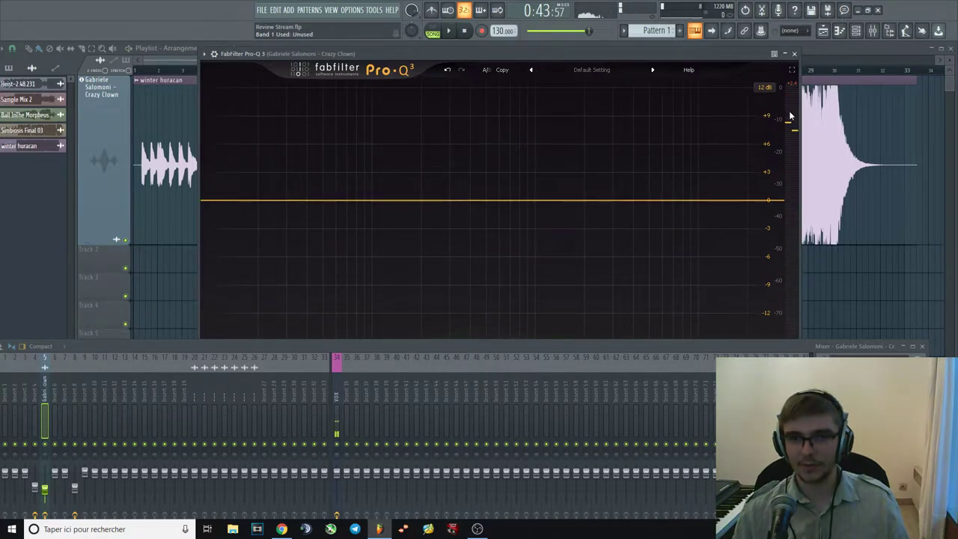
click(794, 54)
Audition the last section of winter huracan from about bar 26 through its fading ending.
key(space)
click(743, 70)
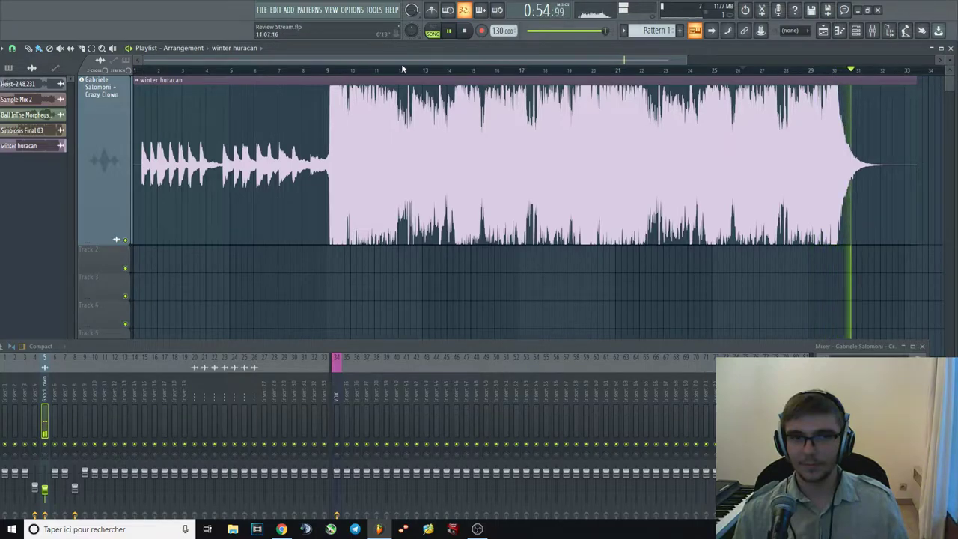
key(space)
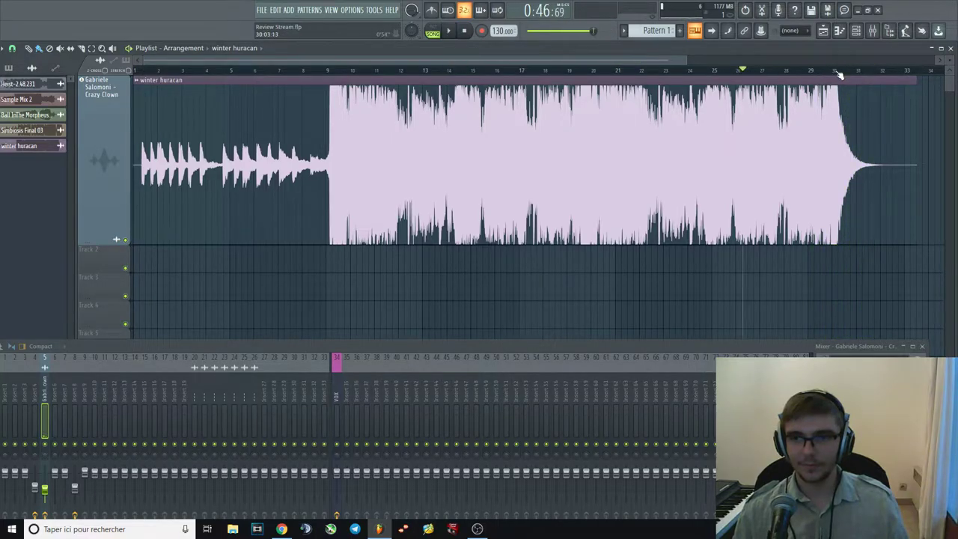
Replay the ending of winter huracan from about bar 30, and audition the passage from about bar 16.
key(space)
key(space)
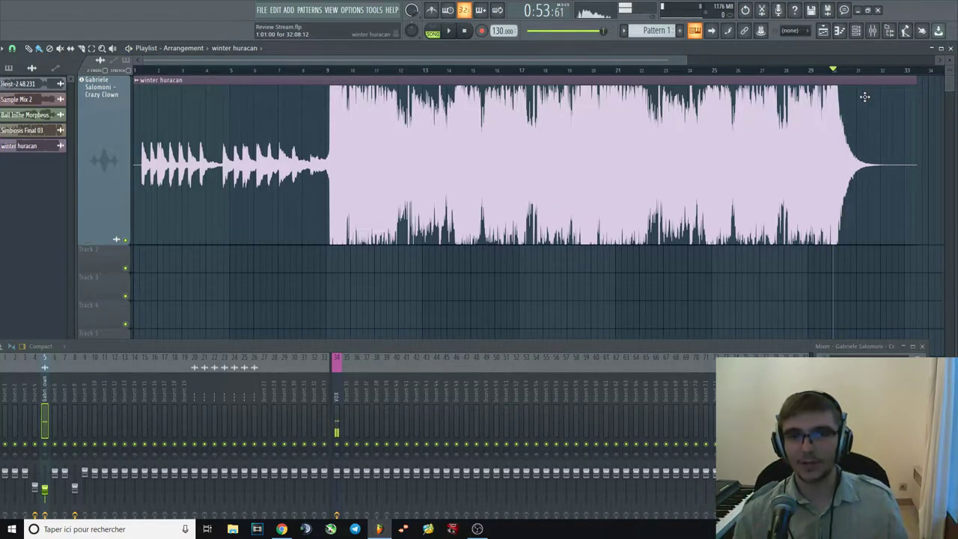
click(491, 74)
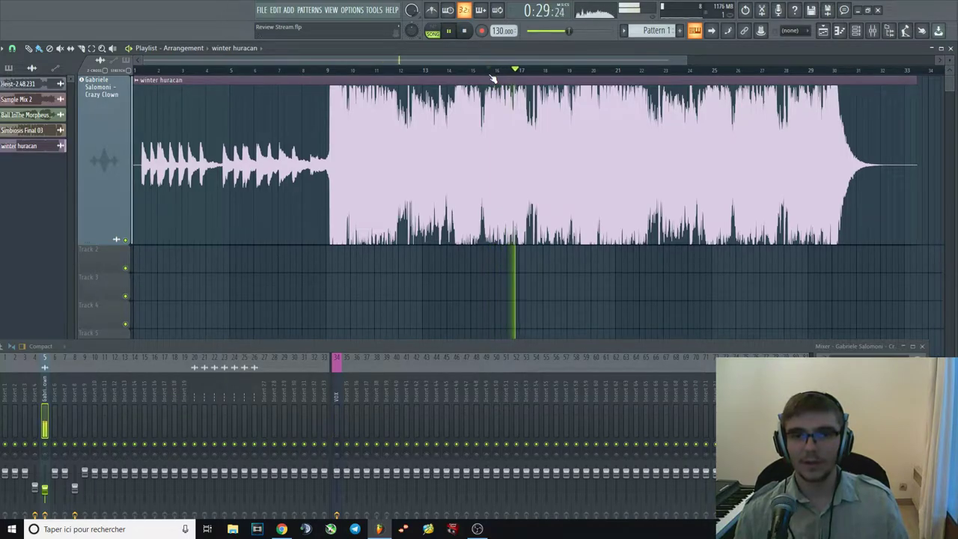
key(space)
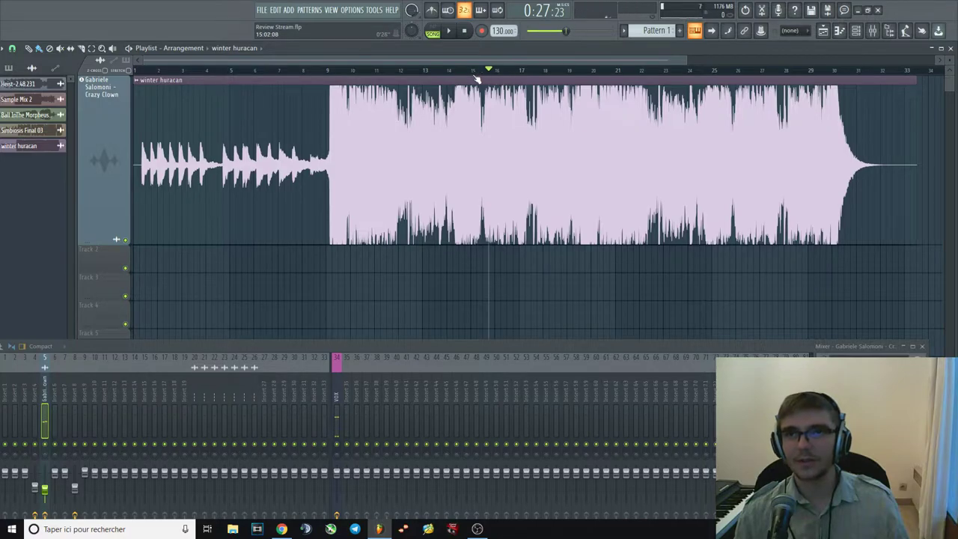
Audition the start of the loud section of winter huracan several times from about bar 10.
key(space)
click(361, 71)
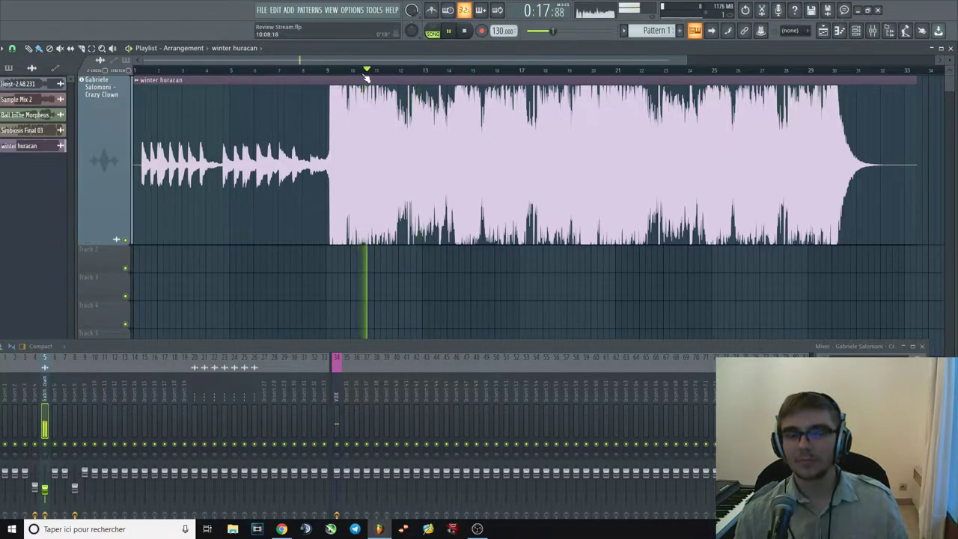
click(361, 72)
key(space)
click(343, 71)
key(space)
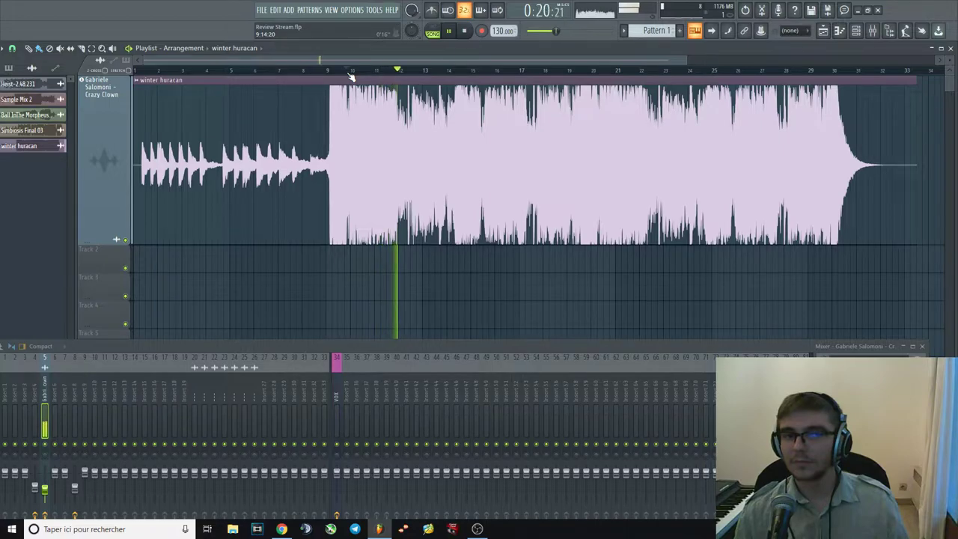
key(space)
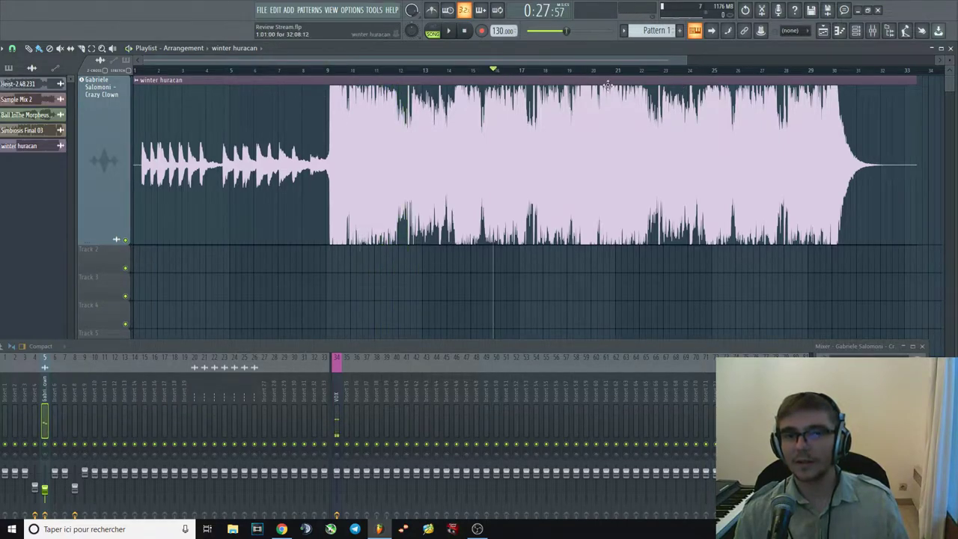
Replay winter huracan from about bar 15, and compare it with the passage from about bar 20.
key(space)
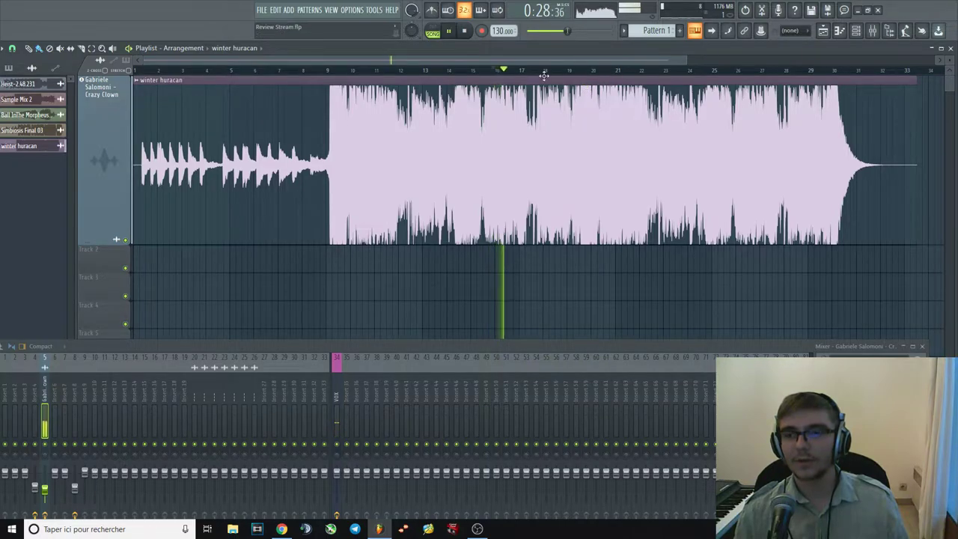
click(489, 70)
click(483, 70)
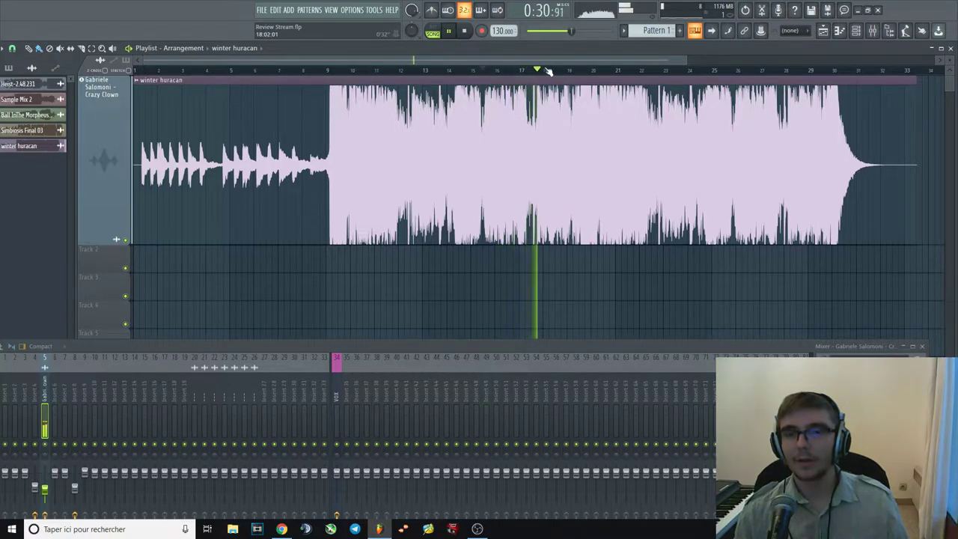
click(591, 70)
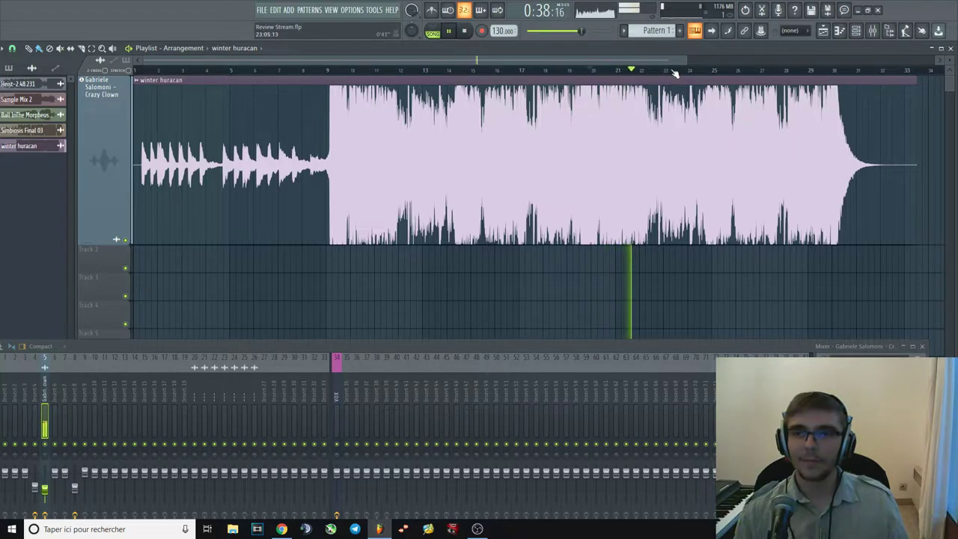
Compare short passages of winter huracan from about bars 26, 6 and 10, and stop playback.
click(740, 71)
click(250, 72)
click(354, 71)
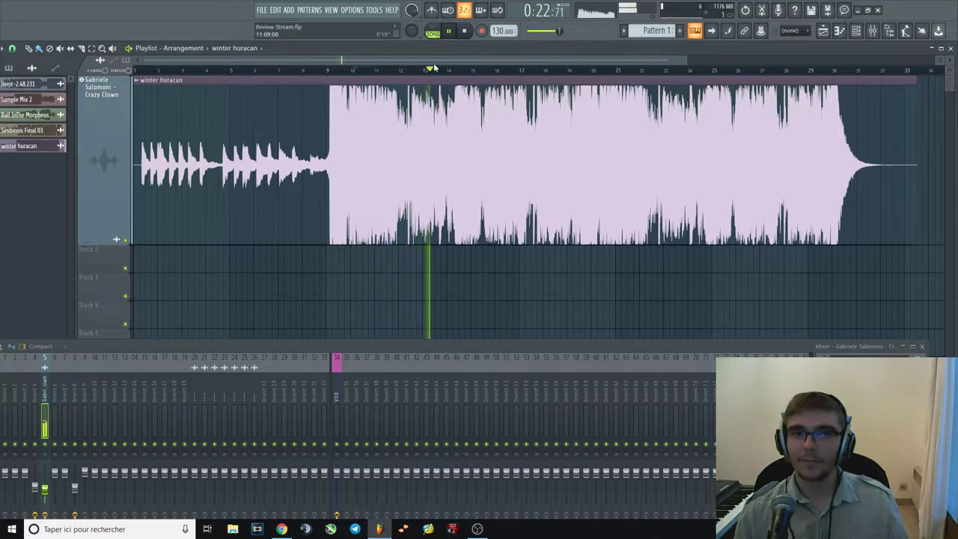
key(space)
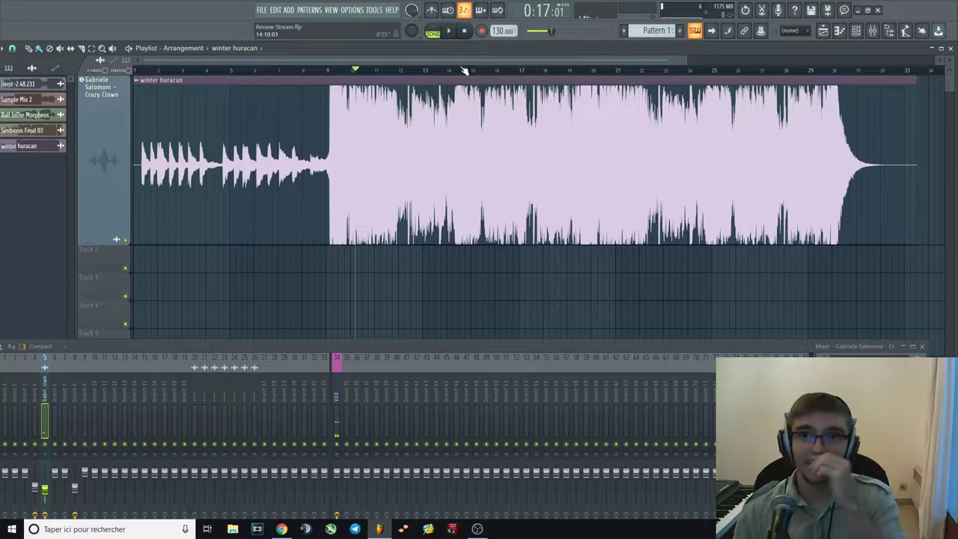
Audition winter huracan from about bar 16 to beyond bar 21.
click(497, 71)
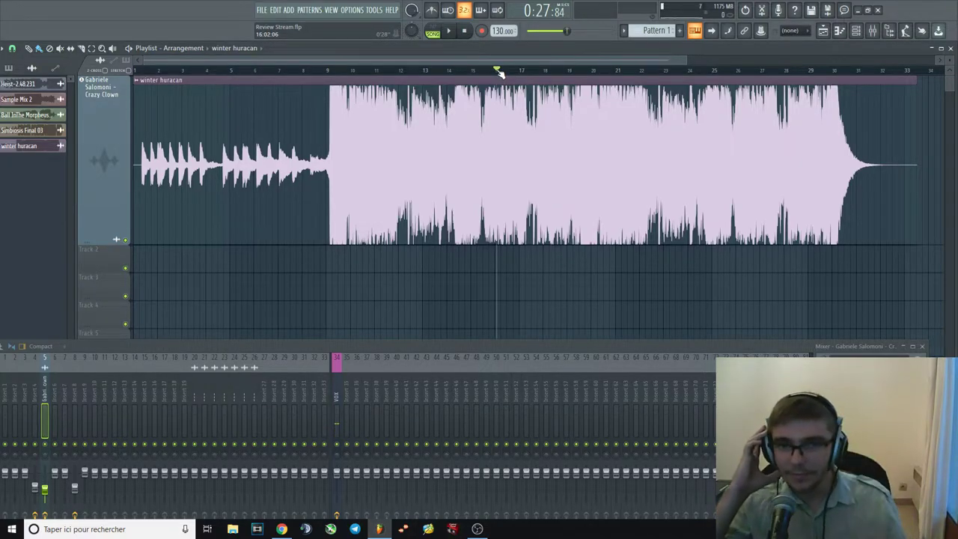
key(space)
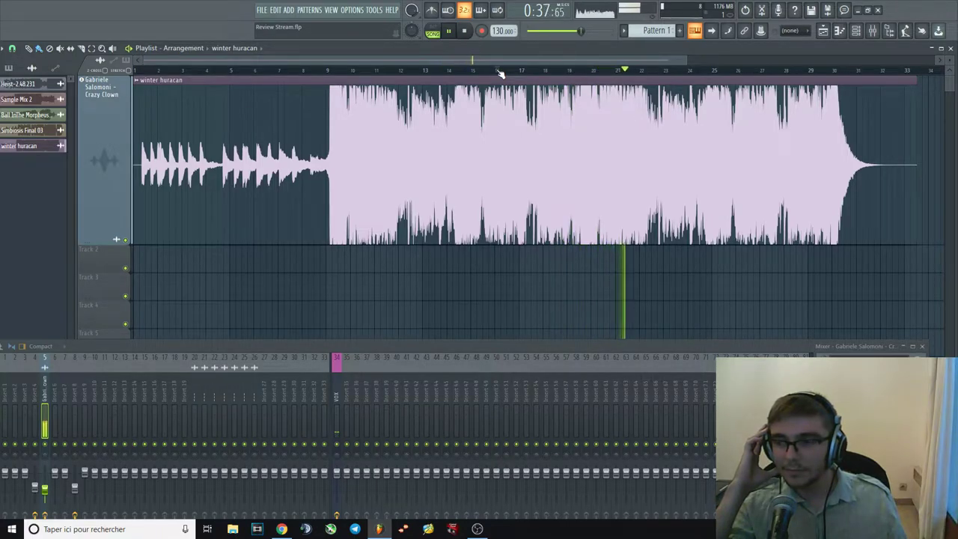
key(space)
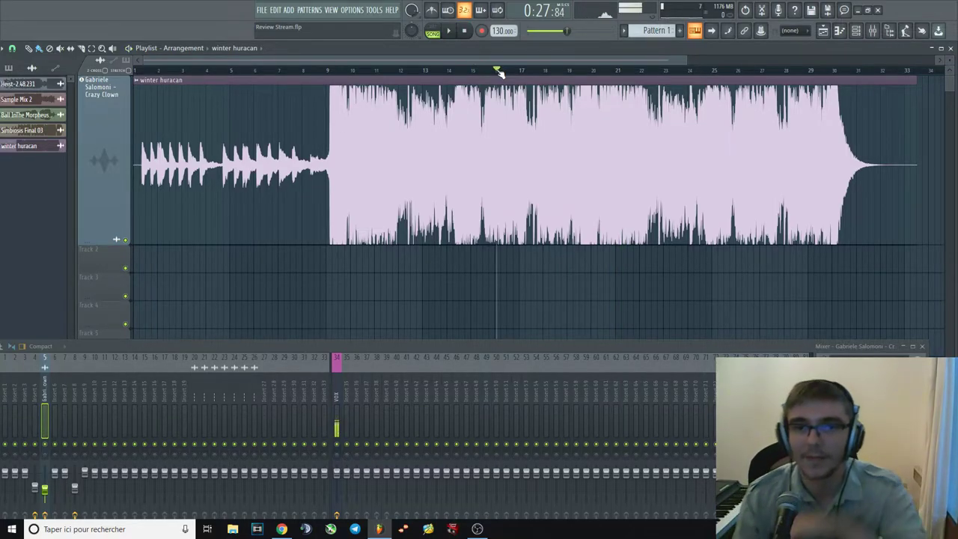
Delete the winter huracan clip from the playlist and enlarge the mixer window.
click(715, 75)
drag(689, 57, 818, 56)
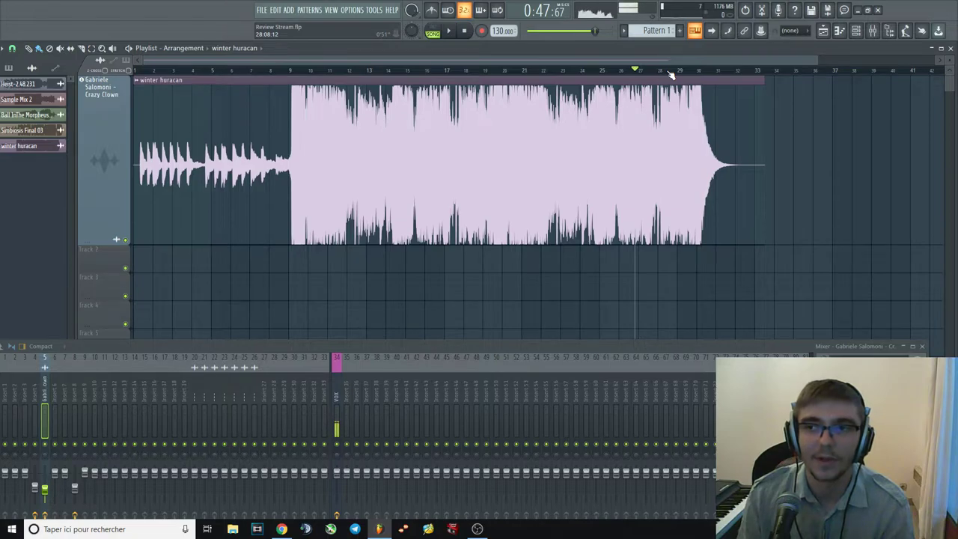
right_click(391, 159)
drag(369, 348, 392, 304)
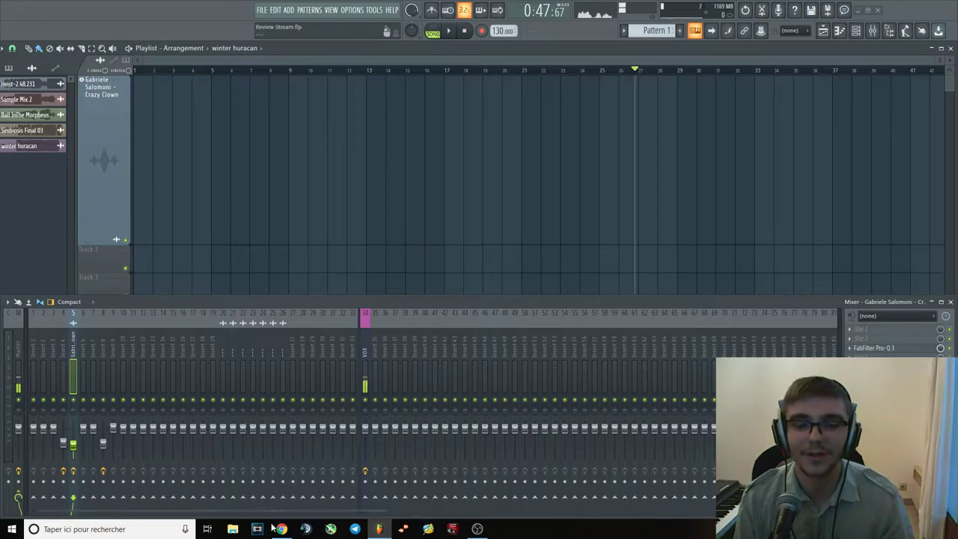
Place Simbiosis Final 03 at the start of the first playlist track and play it from the beginning.
mouse_move(280, 530)
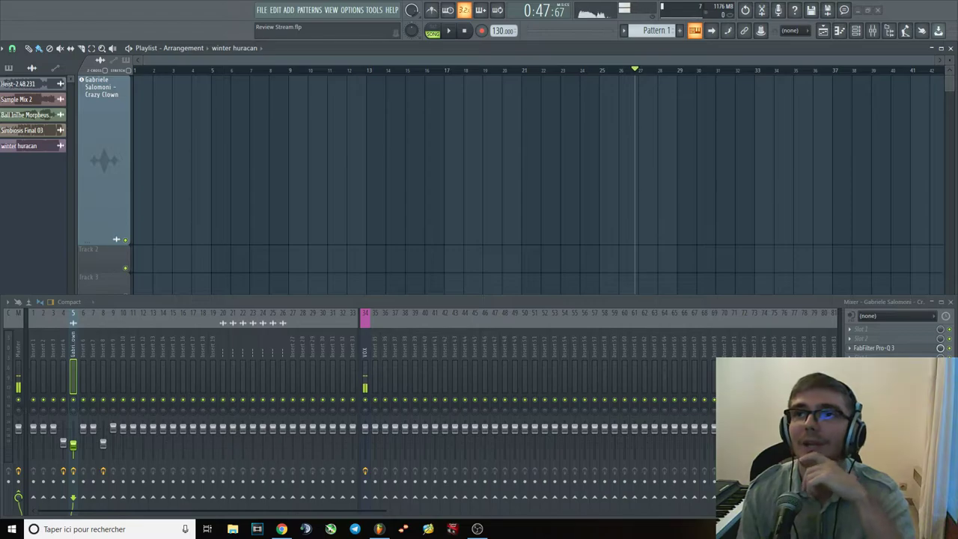
drag(563, 57, 159, 111)
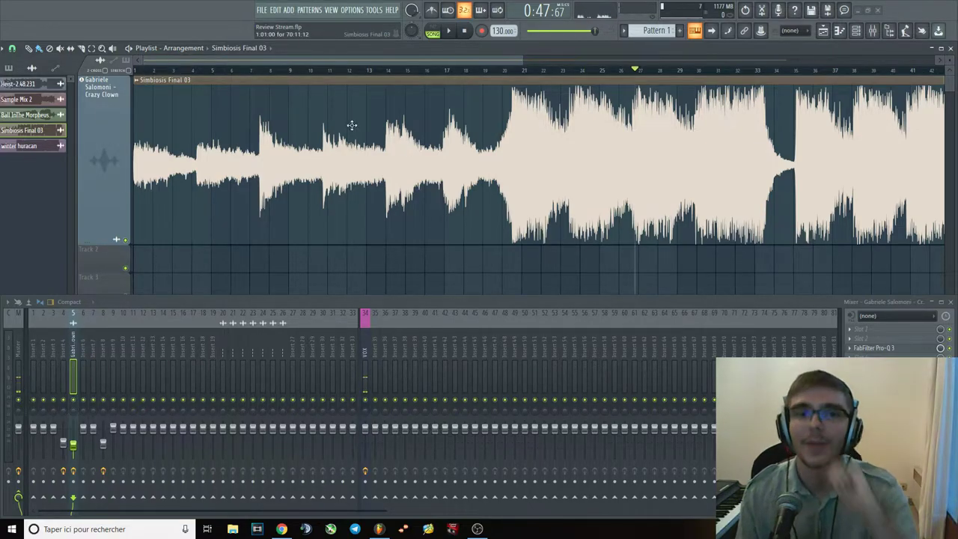
key(space)
scroll(284, 158, down, 2)
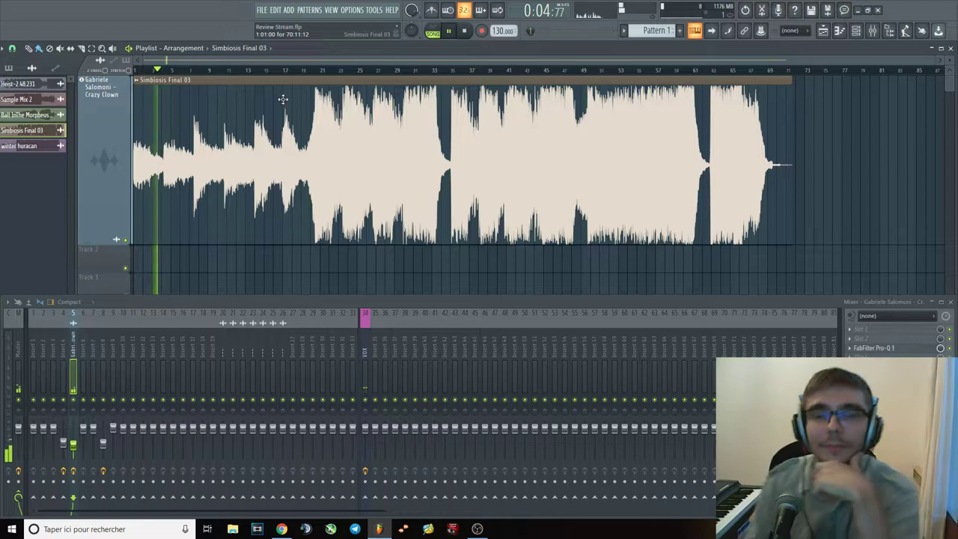
Check the equalizer on insert 5 during playback, and audition Simbiosis Final 03 from about bars 54, 59 and 64.
click(902, 348)
click(902, 348)
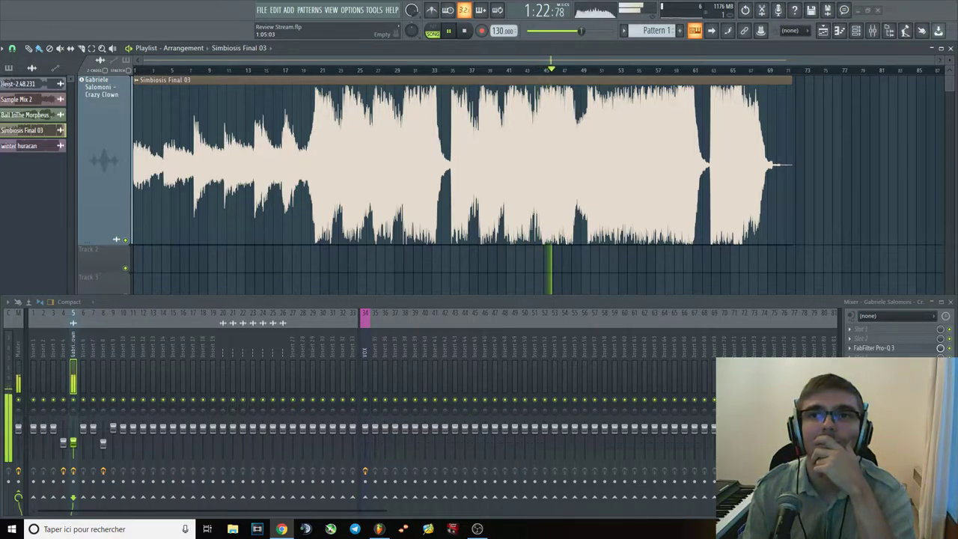
click(632, 69)
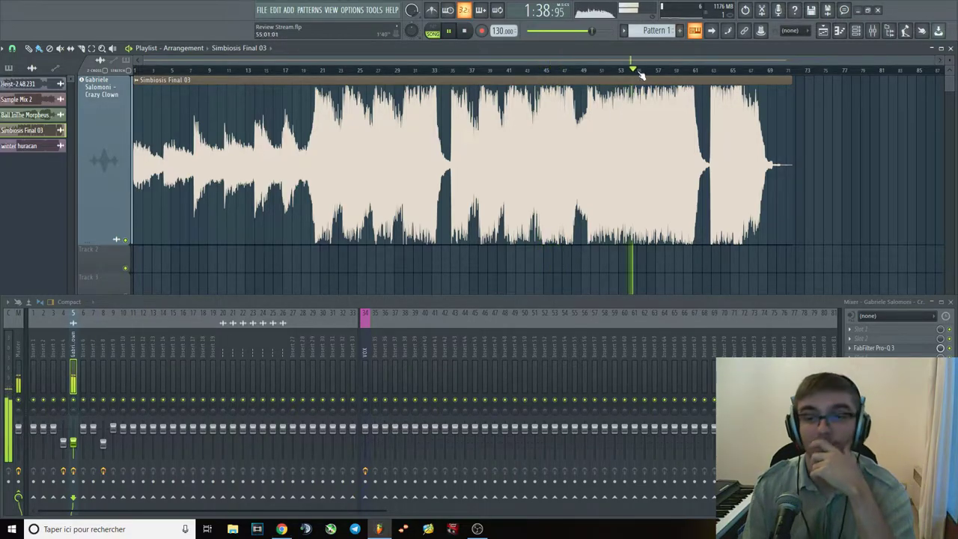
click(678, 70)
click(720, 69)
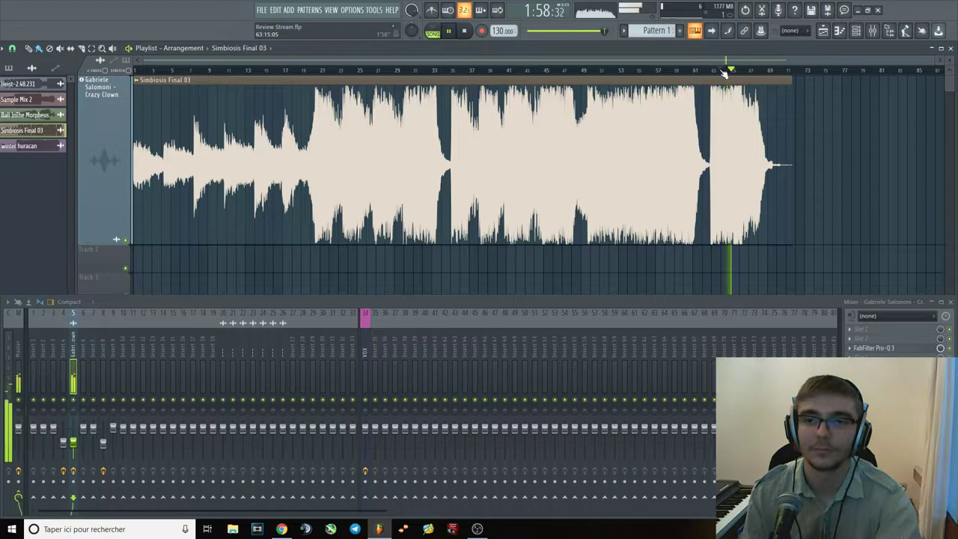
click(464, 30)
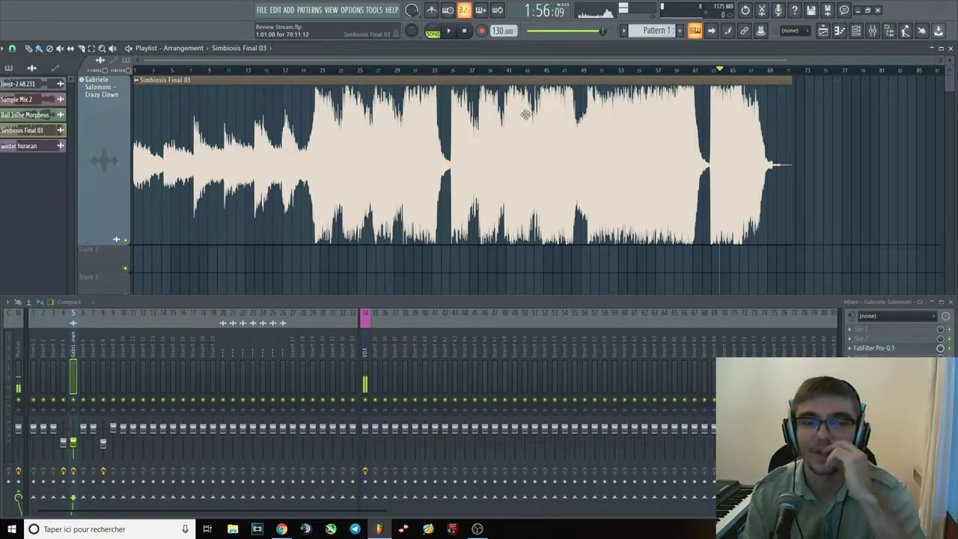
Compare the opening of Simbiosis Final 03 with the passages from about bars 47 and 57.
drag(199, 70, 124, 78)
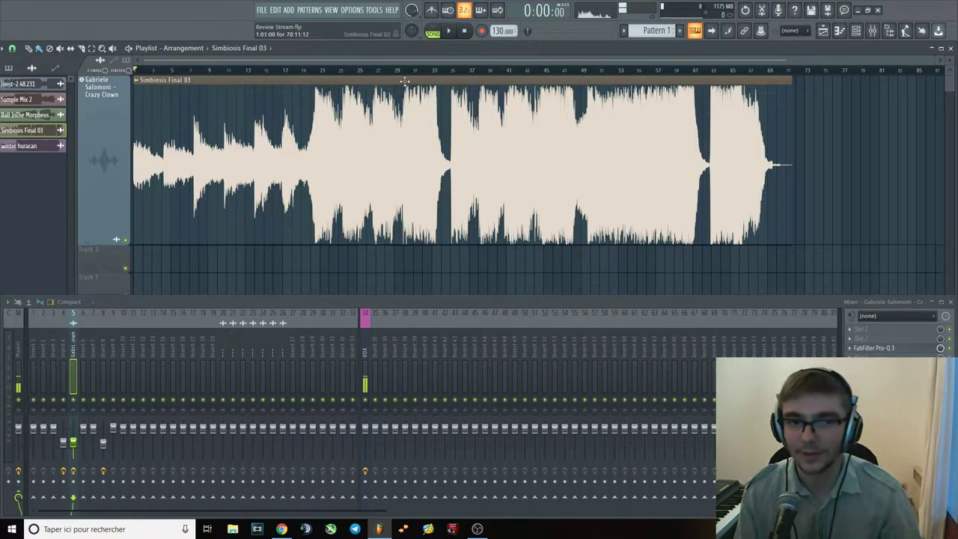
key(space)
click(560, 70)
click(656, 70)
key(space)
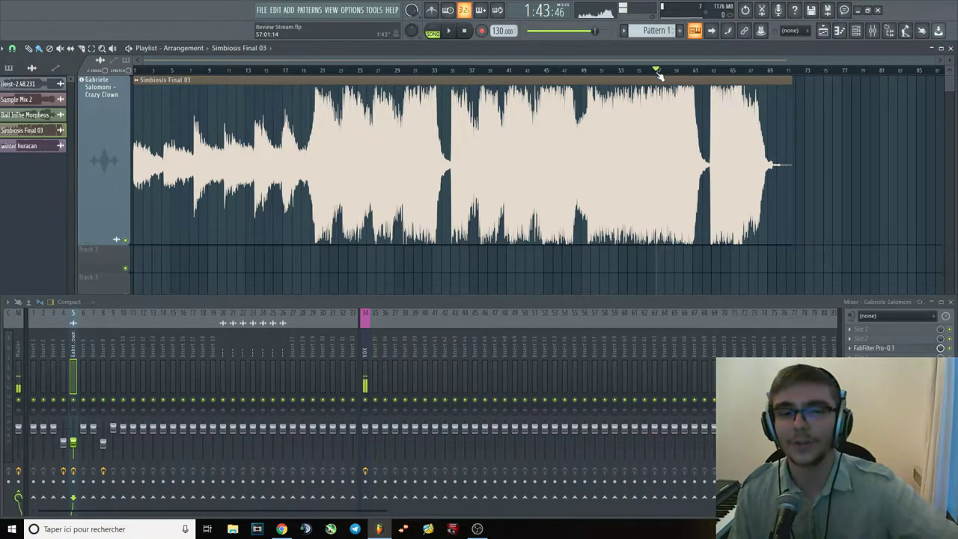
Audition the quiet intro of Simbiosis Final 03 once more from the beginning.
click(164, 70)
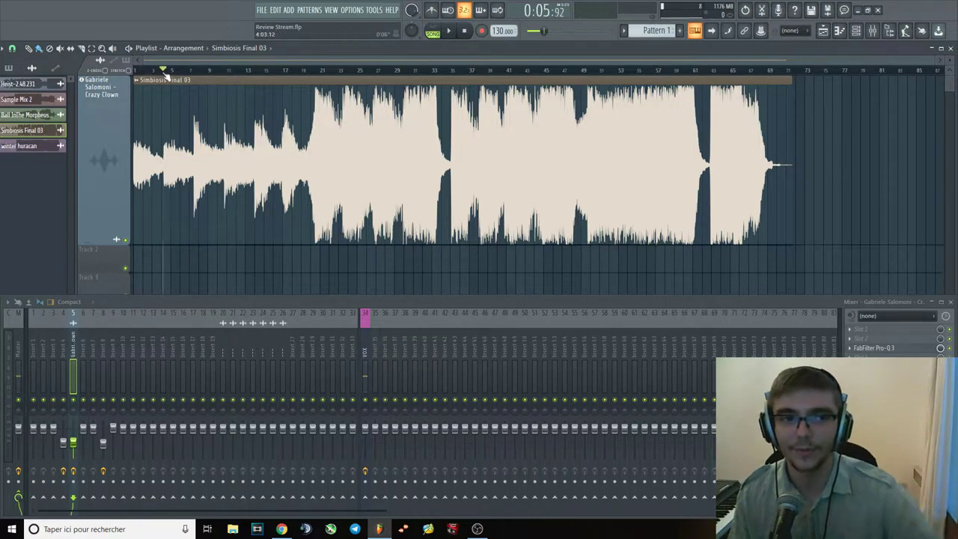
key(space)
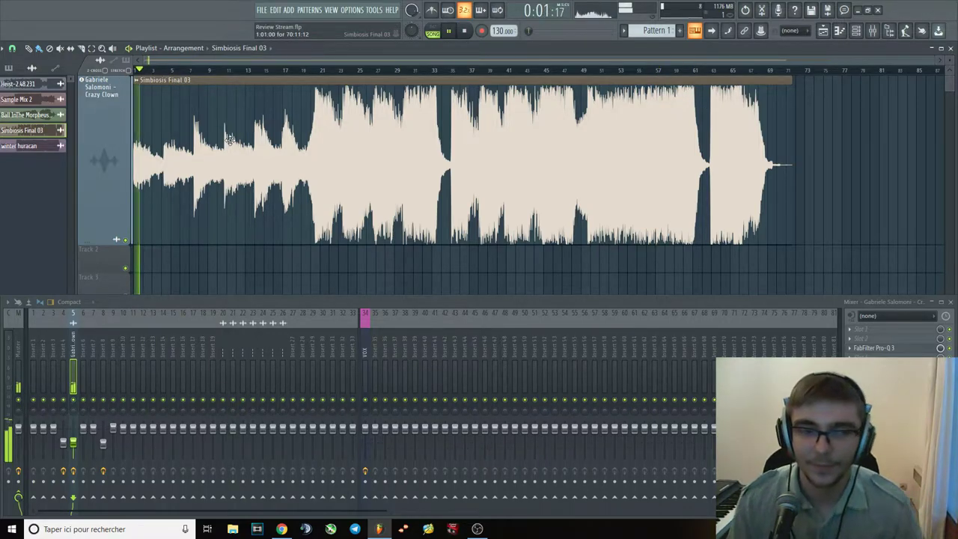
key(space)
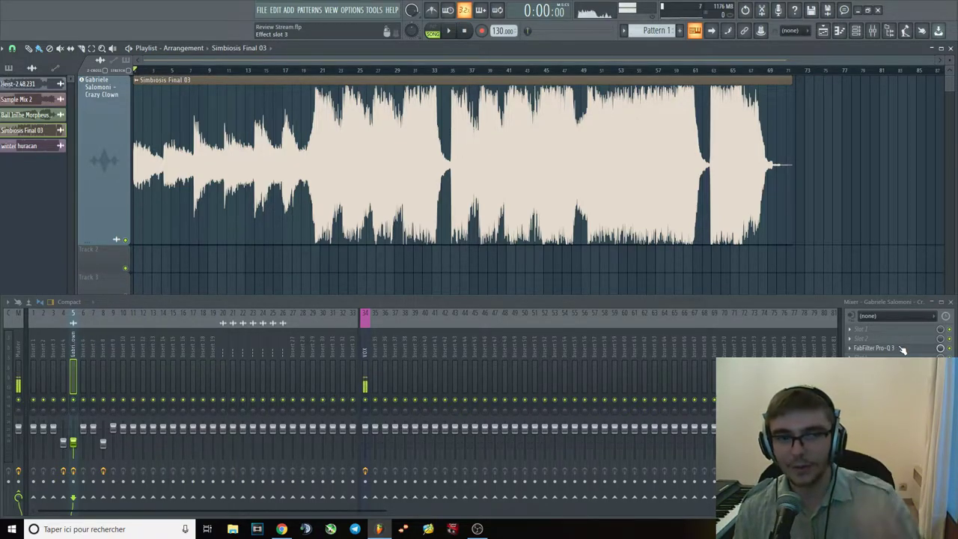
Examine the intro in FabFilter Pro-Q 3 during playback, shrink the mixer window, and close the equalizer.
key(space)
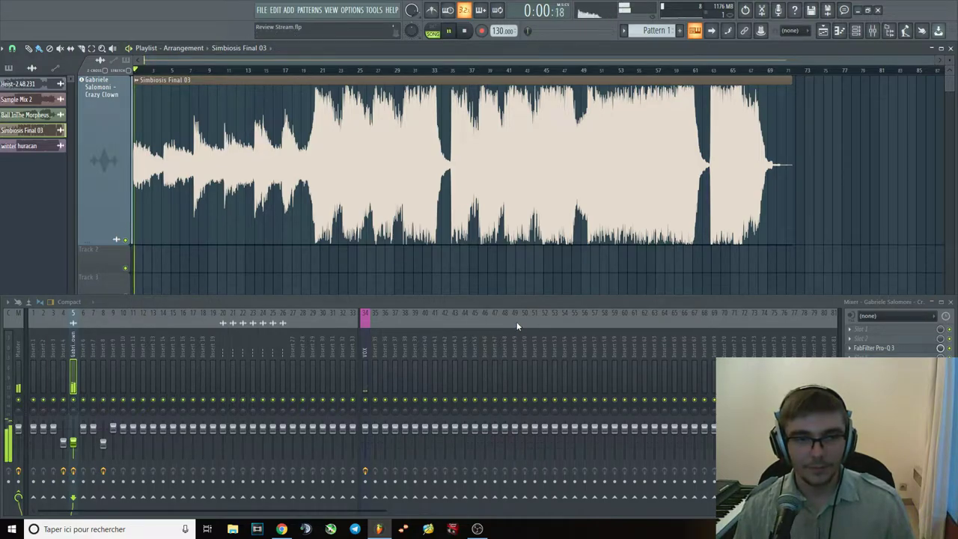
click(873, 348)
drag(564, 297, 568, 341)
click(793, 54)
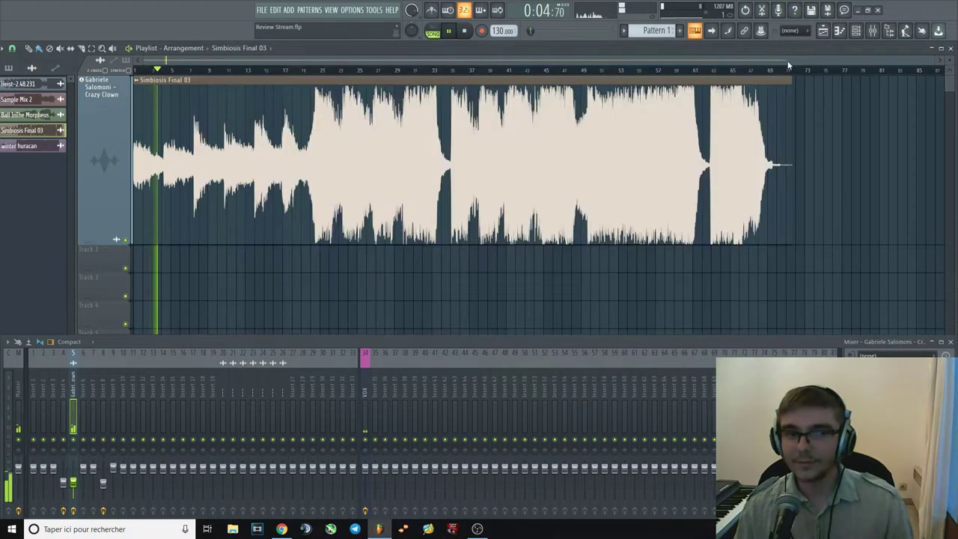
Audition the intro of Simbiosis Final 03 from about bars 7 and 9, and stop playback.
click(192, 75)
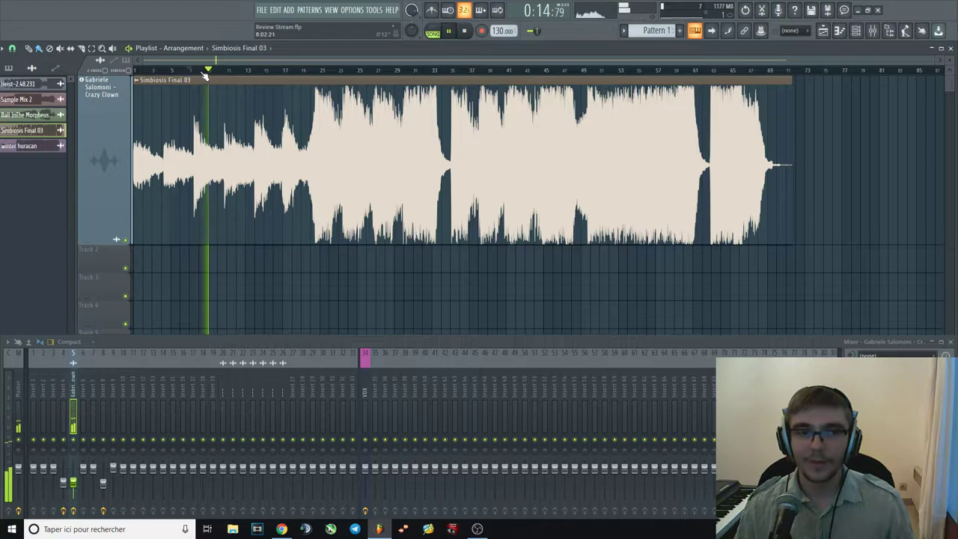
click(209, 73)
key(space)
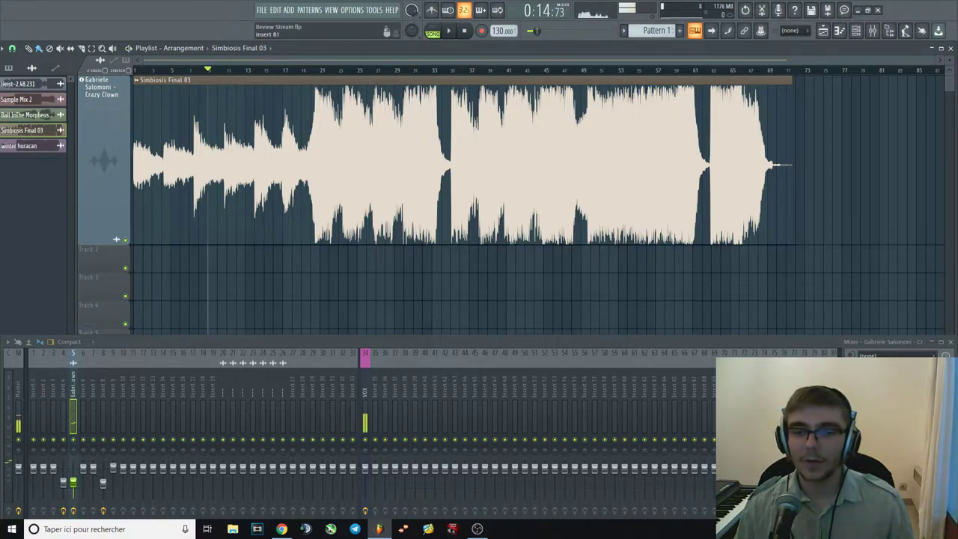
Try a midrange boost of about 9 dB in FabFilter Pro-Q 3, delete the band and close the equalizer.
click(891, 396)
key(space)
drag(515, 199, 528, 114)
key(space)
right_click(525, 114)
click(561, 200)
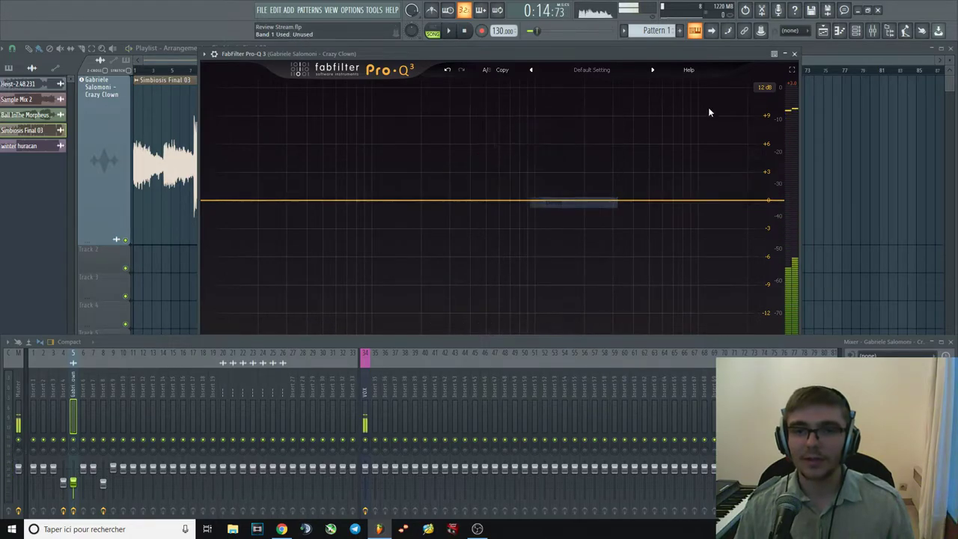
click(795, 56)
Play the intro from about bar 11, try a midrange cut of about 3.7 dB near 800 Hz, delete the band and close the equalizer.
key(space)
click(225, 70)
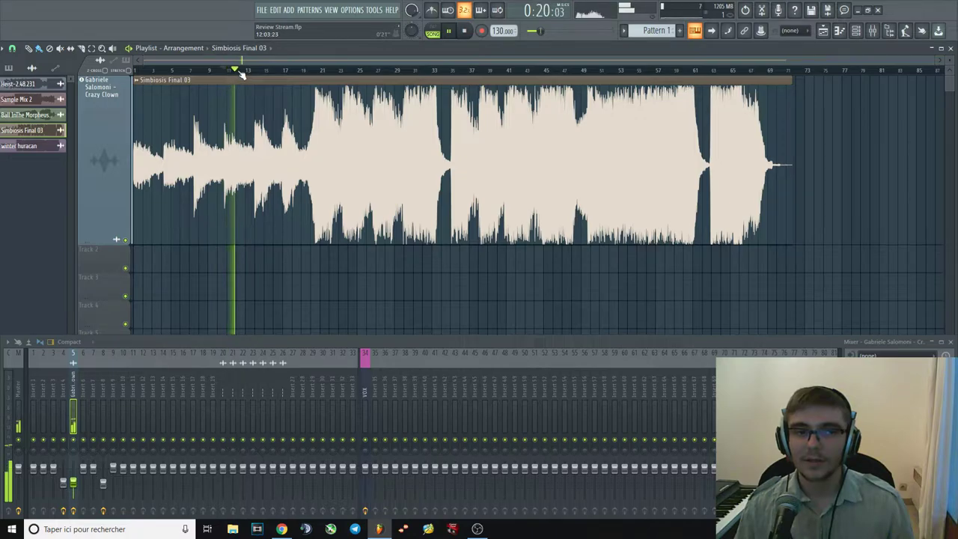
mouse_move(524, 200)
mouse_down()
mouse_move(513, 123)
mouse_move(491, 159)
mouse_move(513, 261)
mouse_move(513, 171)
mouse_move(515, 247)
mouse_move(515, 203)
mouse_up()
right_click(515, 201)
click(541, 291)
click(528, 141)
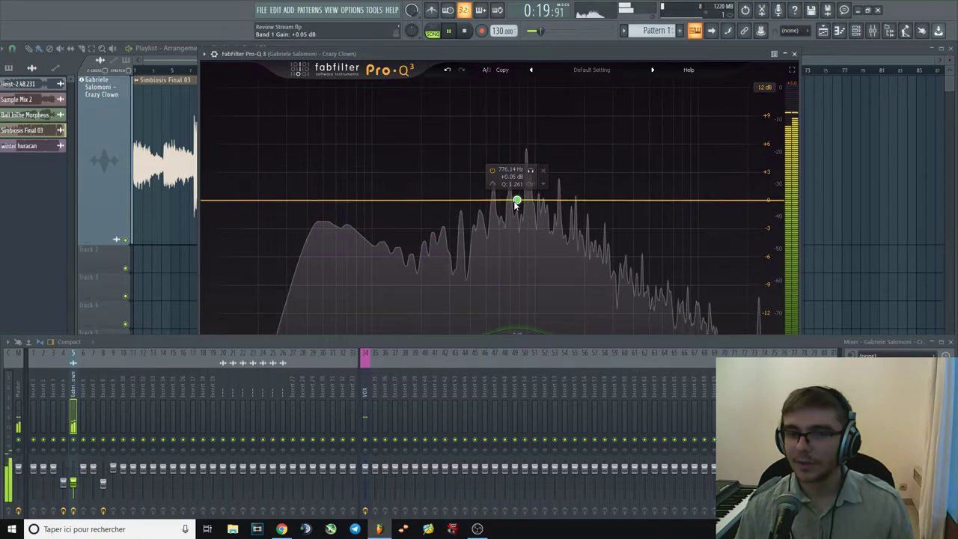
right_click(516, 202)
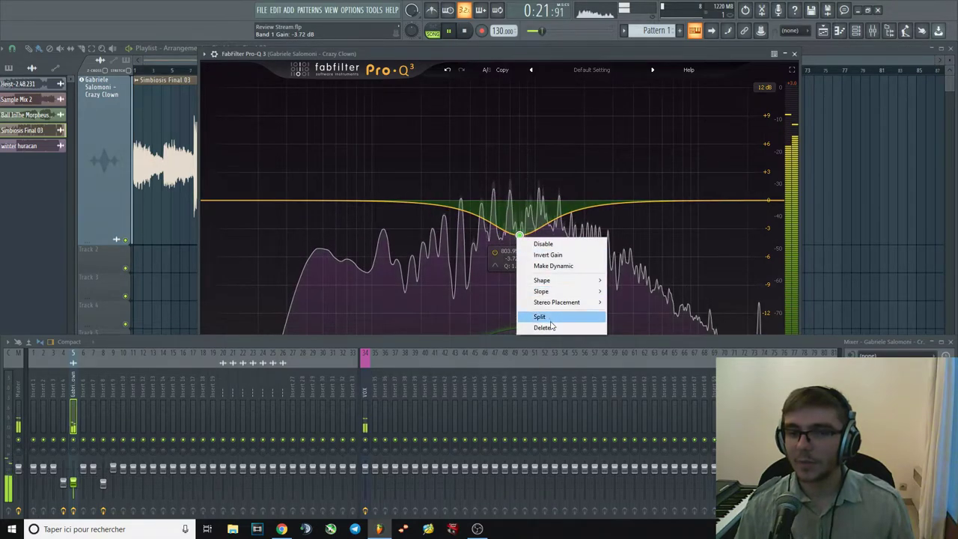
click(557, 326)
click(794, 53)
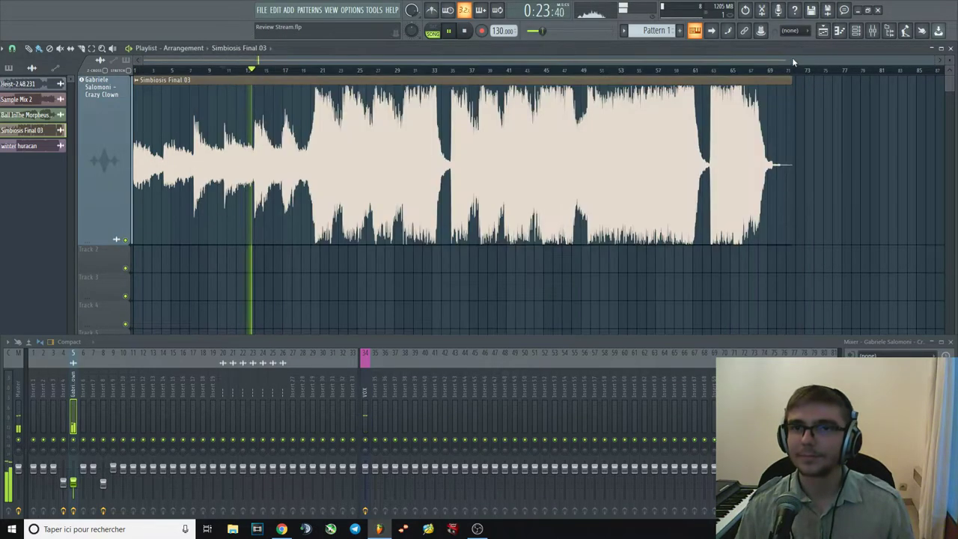
Audition Simbiosis Final 03 from about bar 16, stopping and replaying the same passage.
key(space)
click(279, 71)
key(space)
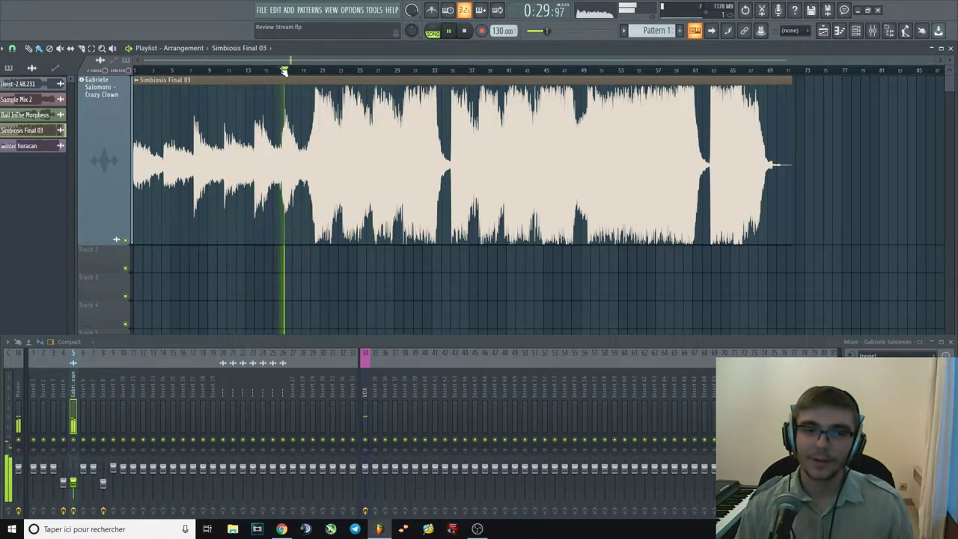
key(space)
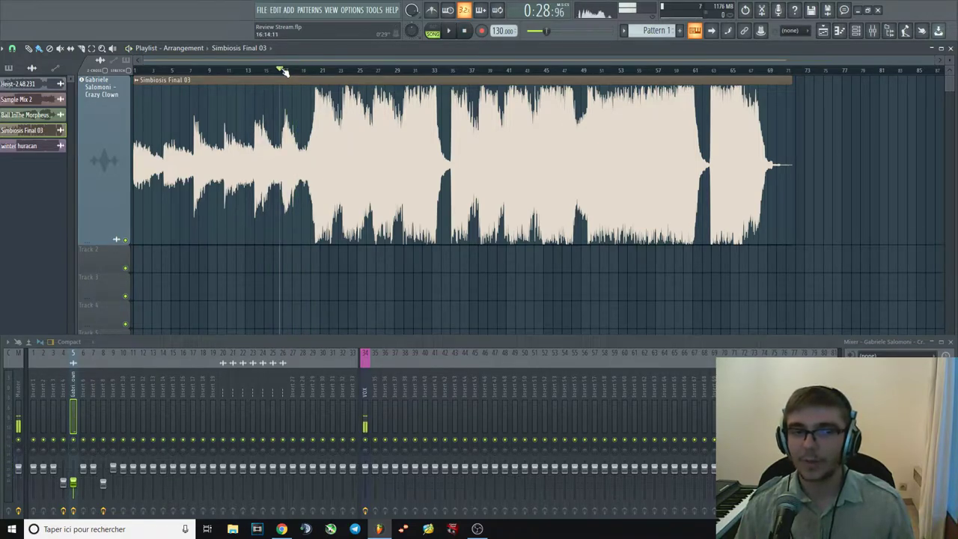
key(space)
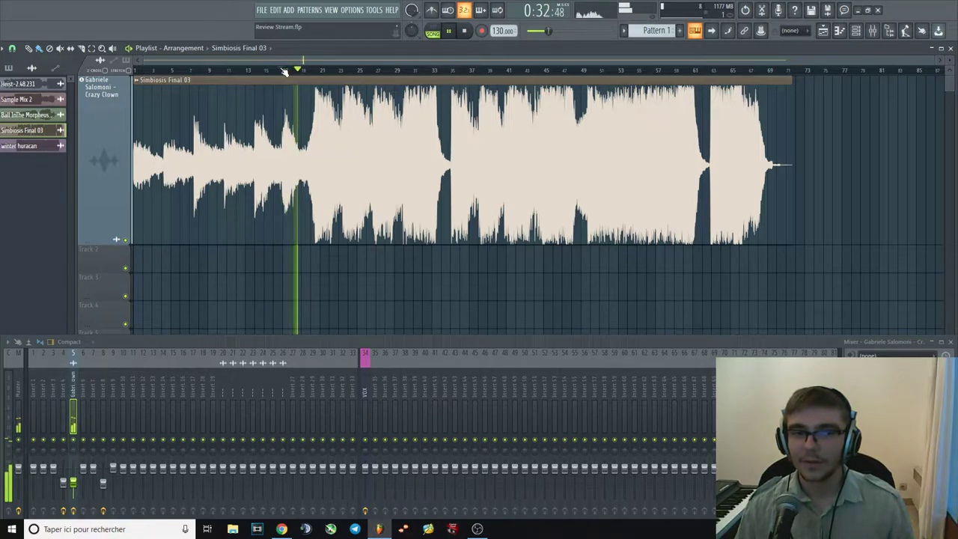
Audition the transition from intro to drop, starting from about bars 14, 17 and 19.
key(space)
click(264, 71)
click(257, 70)
key(space)
click(282, 71)
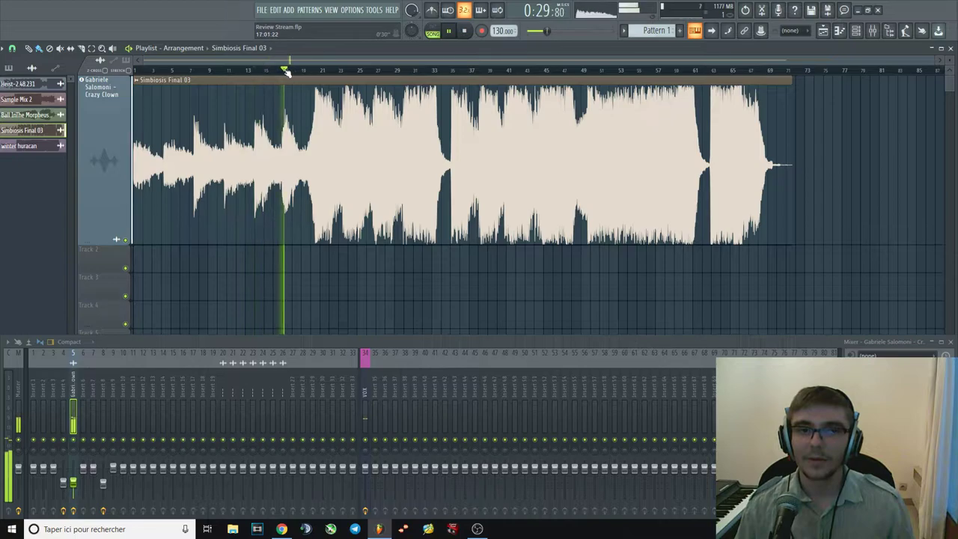
click(306, 70)
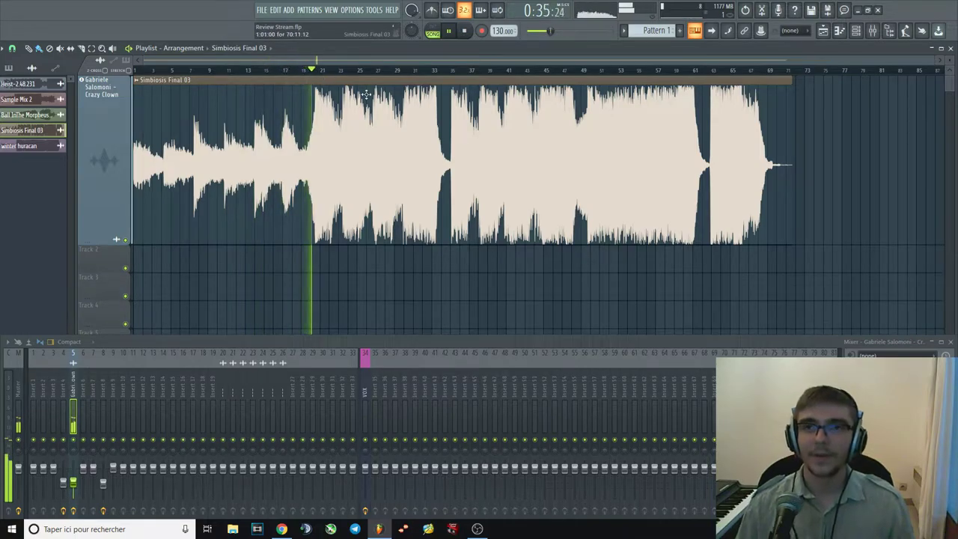
Replay the entry of the loud section from about bar 19 and stop playback.
key(space)
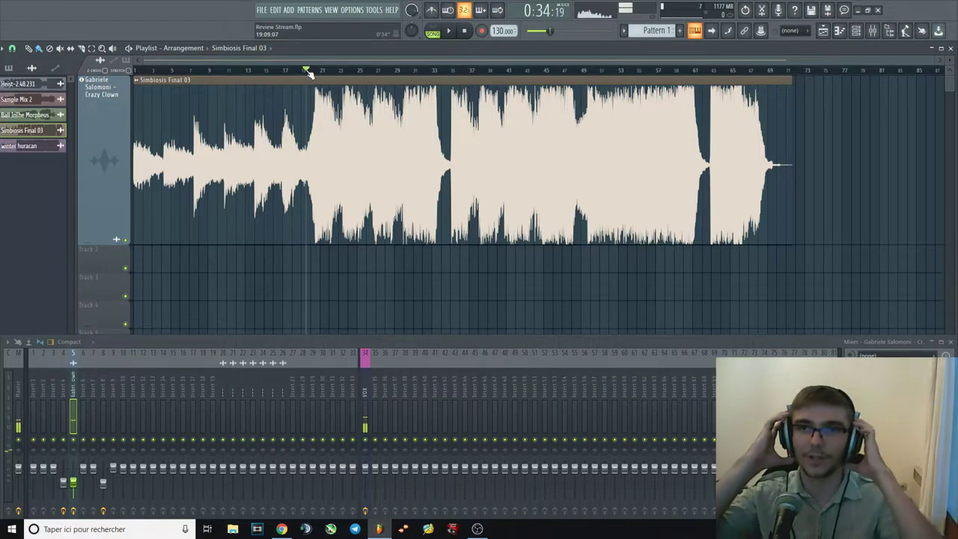
key(space)
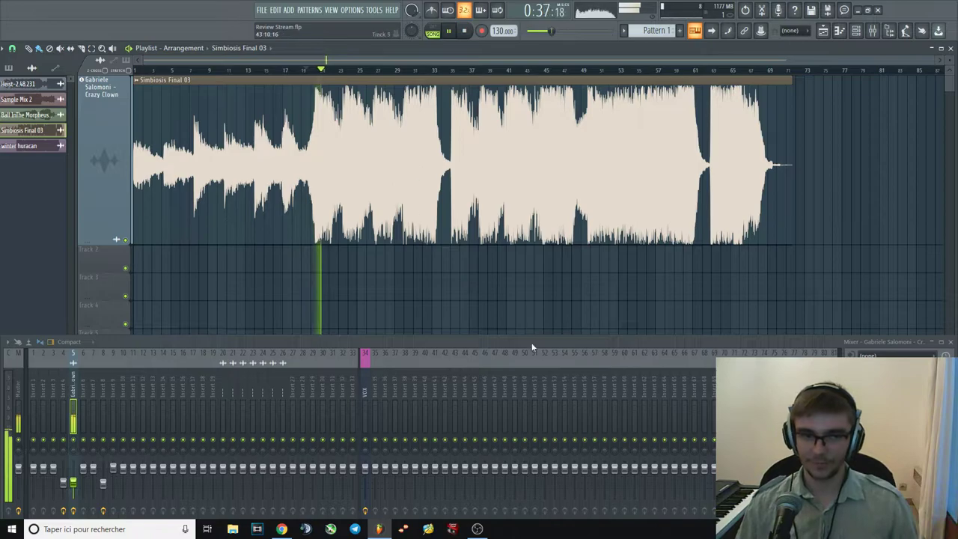
key(space)
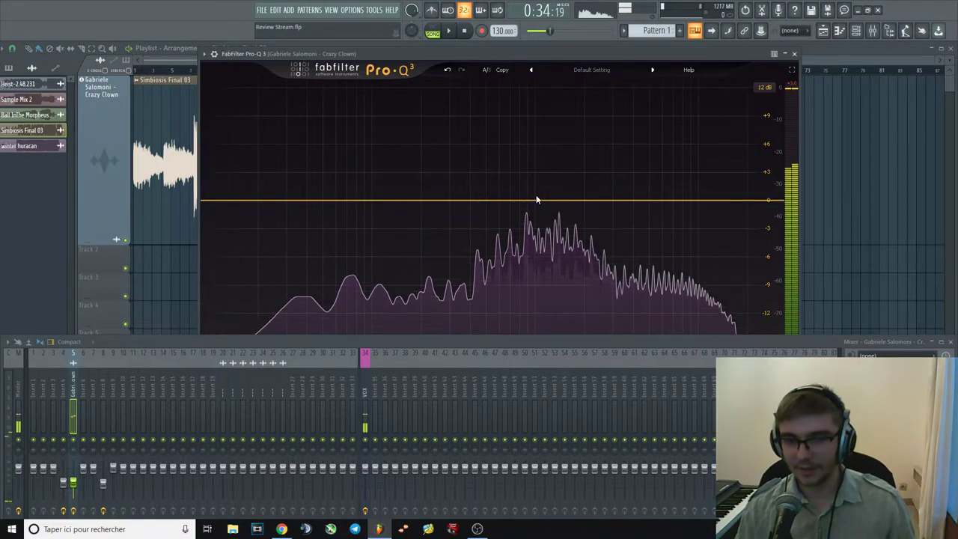
Shrink the mixer window and try a midrange boost and a cut of about 4 dB near 965 Hz in FabFilter Pro-Q 3, then delete the band.
drag(533, 202, 516, 171)
key(space)
drag(473, 336, 471, 398)
drag(529, 140, 536, 148)
drag(518, 171, 531, 270)
mouse_move(532, 218)
mouse_down()
mouse_move(530, 196)
mouse_move(524, 258)
mouse_move(507, 260)
mouse_move(523, 277)
mouse_move(512, 280)
mouse_move(528, 275)
mouse_move(515, 203)
mouse_move(474, 198)
mouse_move(531, 204)
mouse_up()
key(space)
key(space)
key(space)
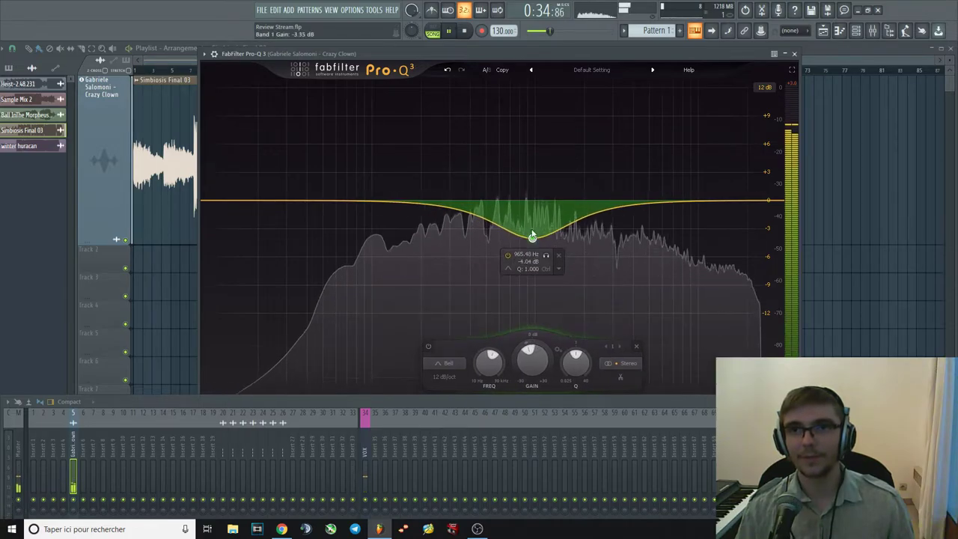
right_click(531, 205)
click(572, 298)
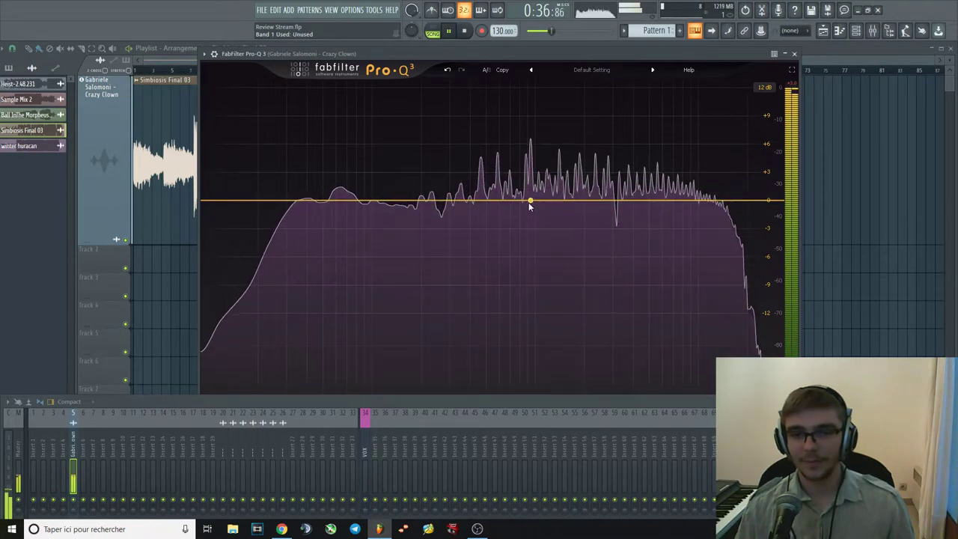
Try a slight cut near 850 Hz in FabFilter Pro-Q 3, delete the band, and stop playback and close the equalizer.
mouse_move(522, 201)
mouse_down()
mouse_move(528, 180)
mouse_move(483, 133)
mouse_move(528, 133)
mouse_move(499, 137)
mouse_move(531, 237)
mouse_move(522, 200)
mouse_up()
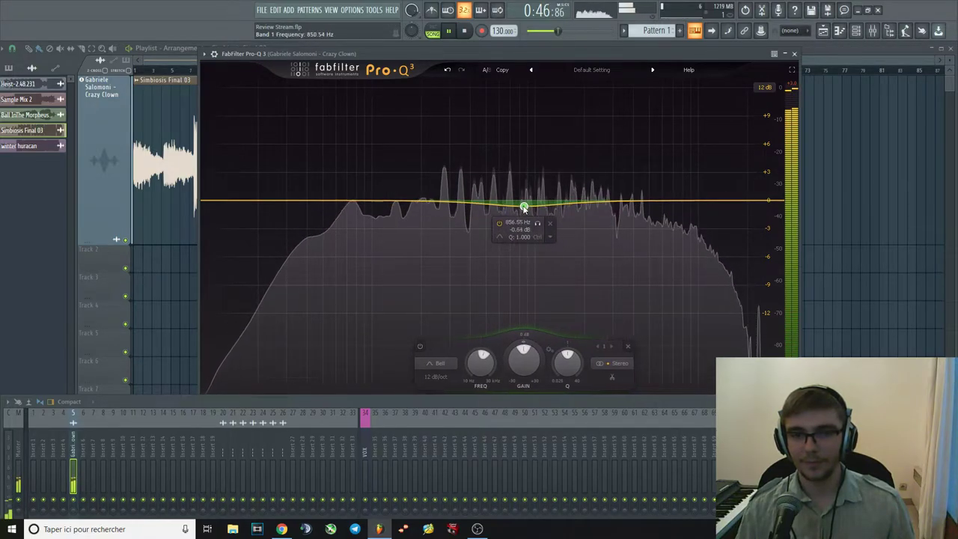
right_click(523, 201)
click(556, 292)
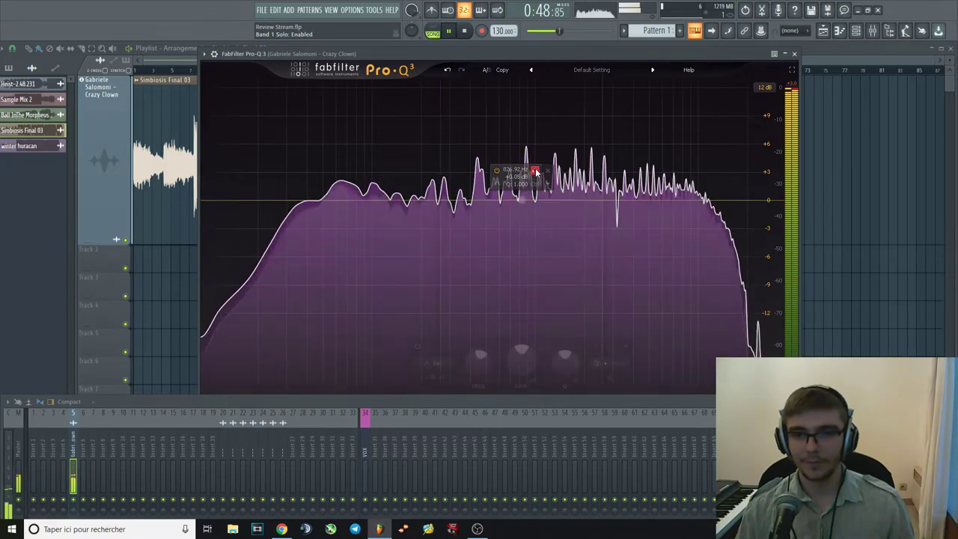
right_click(523, 200)
click(551, 292)
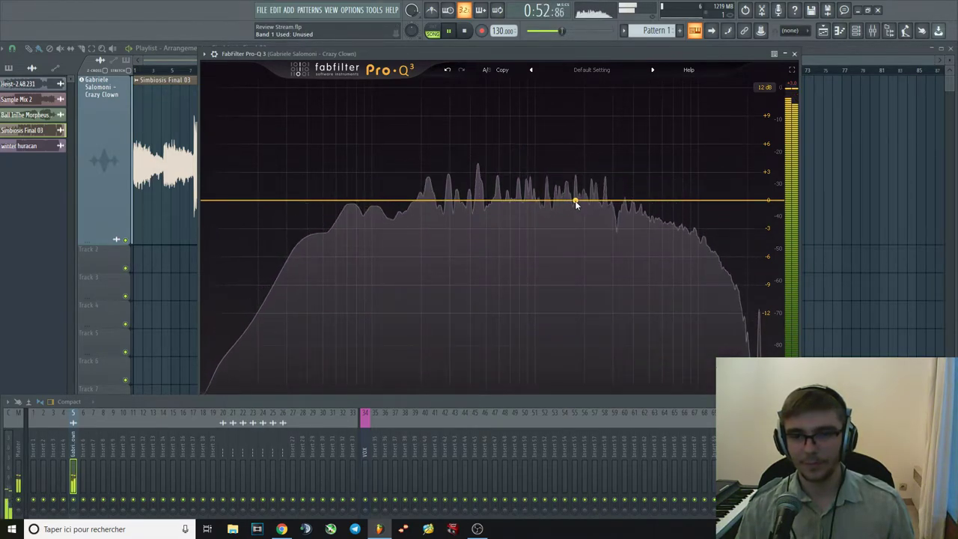
key(space)
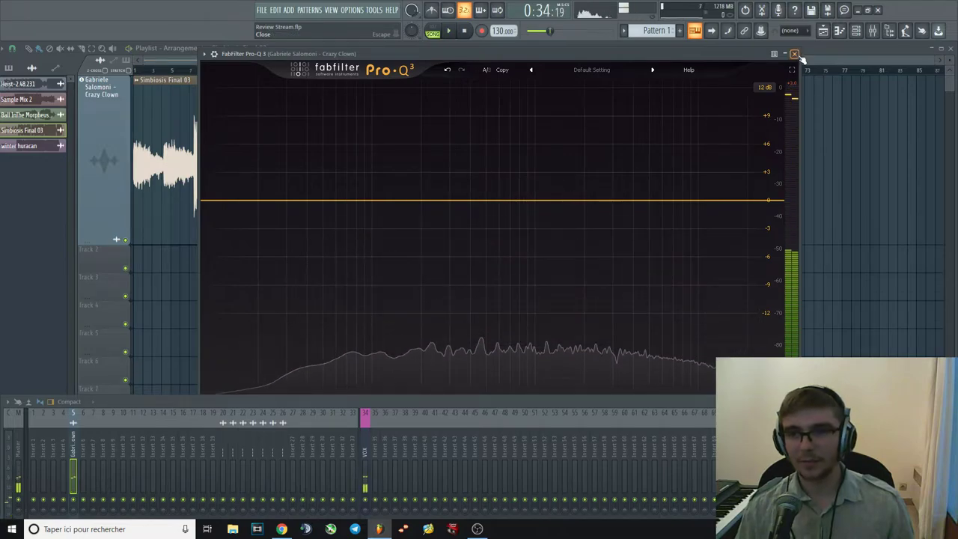
click(795, 54)
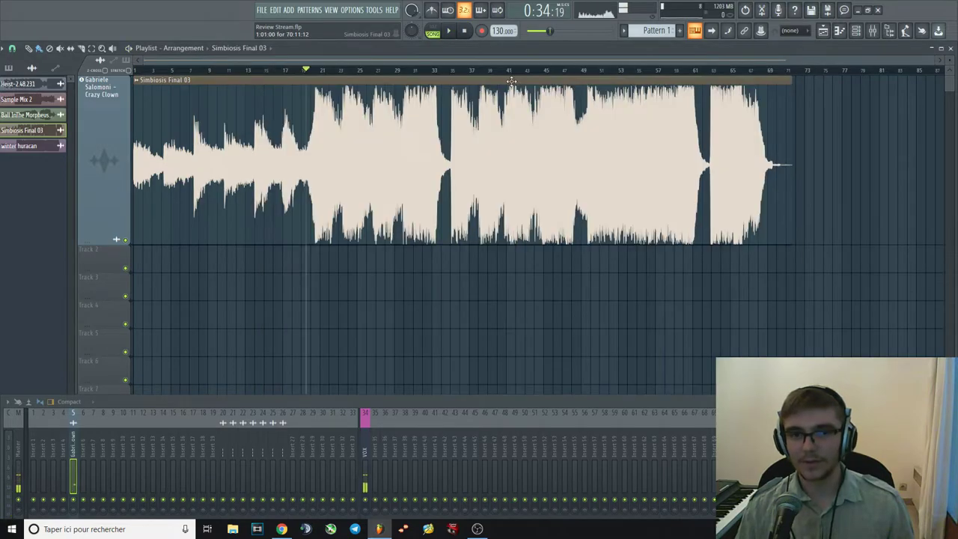
Audition from about bar 21 with a boost of about 7 dB near 839 Hz, delete the midrange bands and close the equalizer.
click(322, 75)
key(space)
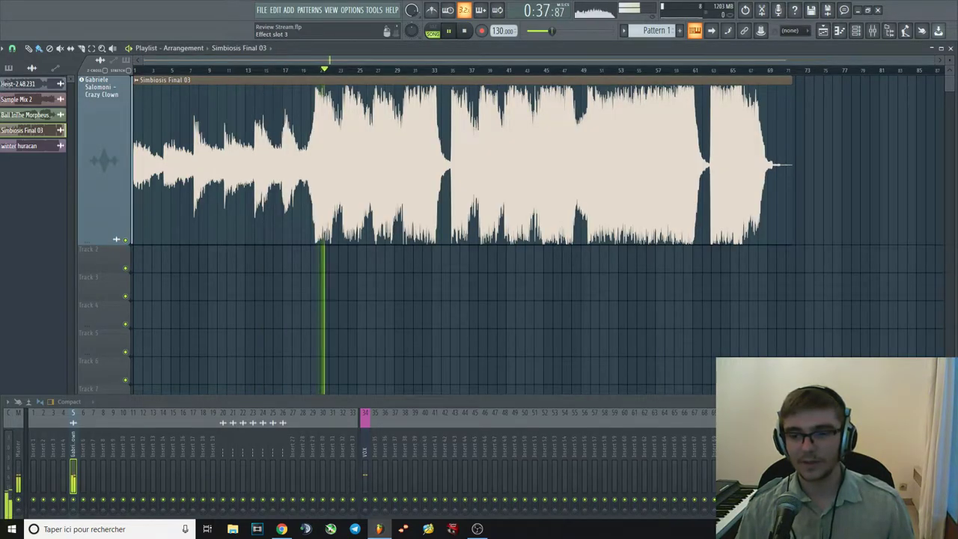
click(861, 442)
drag(575, 199, 523, 137)
key(space)
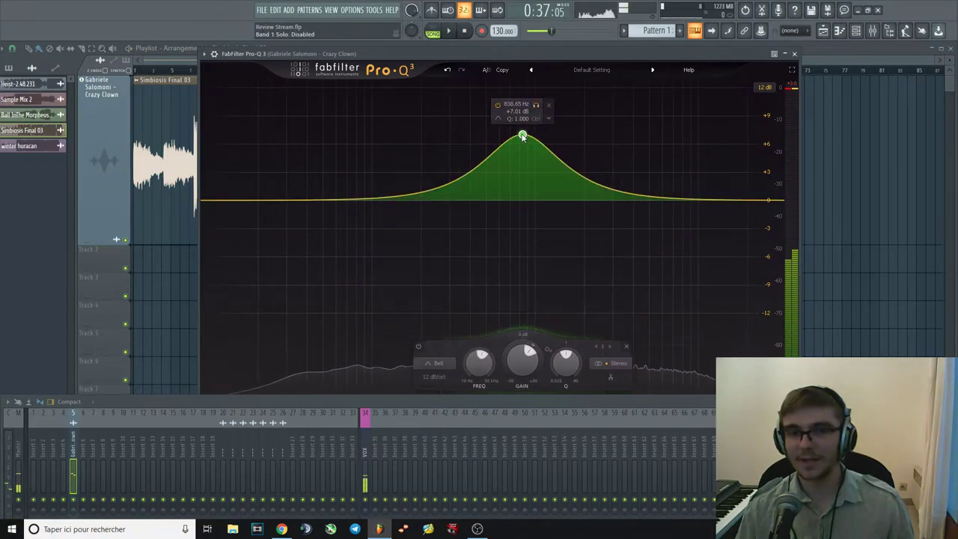
right_click(522, 136)
click(538, 215)
mouse_move(517, 201)
mouse_down()
mouse_move(517, 254)
mouse_move(520, 125)
mouse_move(520, 277)
mouse_move(519, 203)
mouse_up()
right_click(520, 203)
click(545, 290)
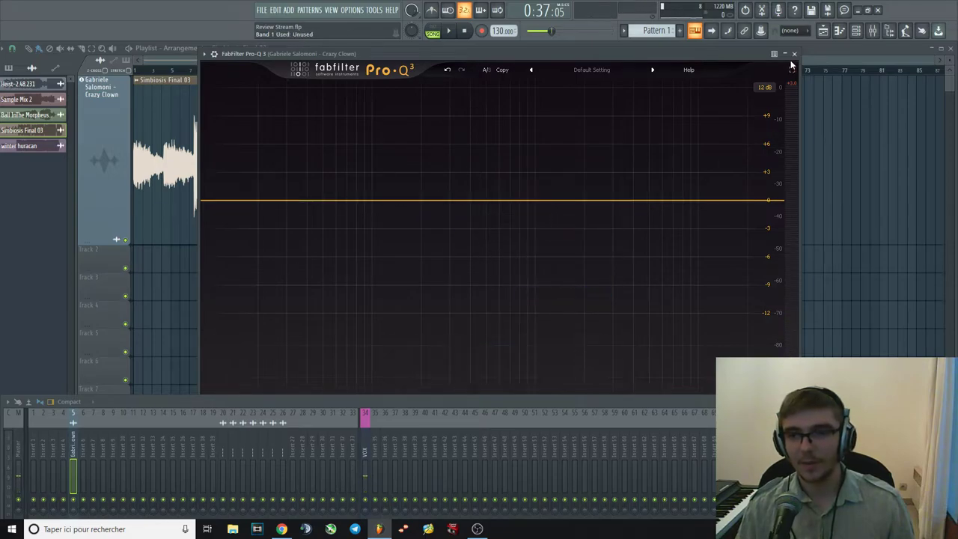
click(793, 54)
Audition the first loud section from about bars 30, 26 and 23, and stop playback.
key(space)
click(404, 71)
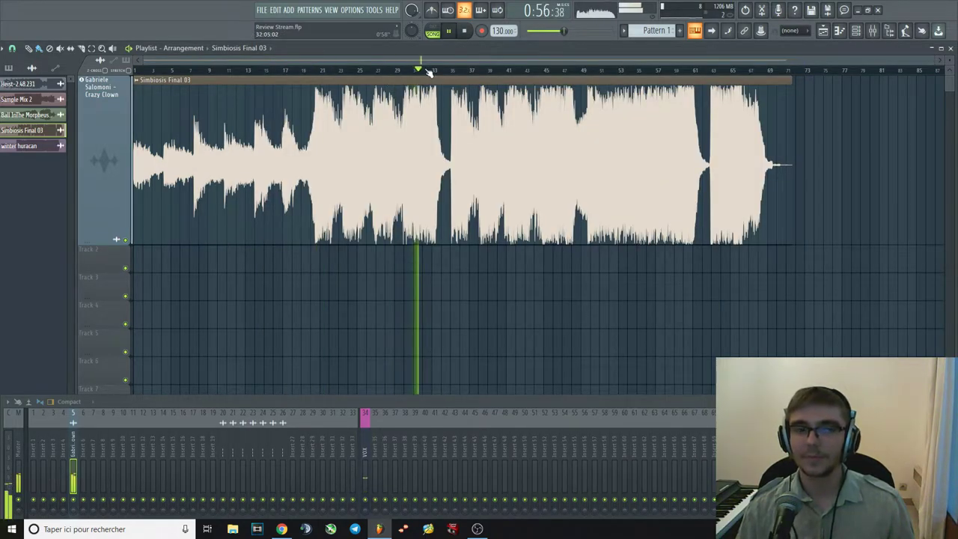
click(365, 70)
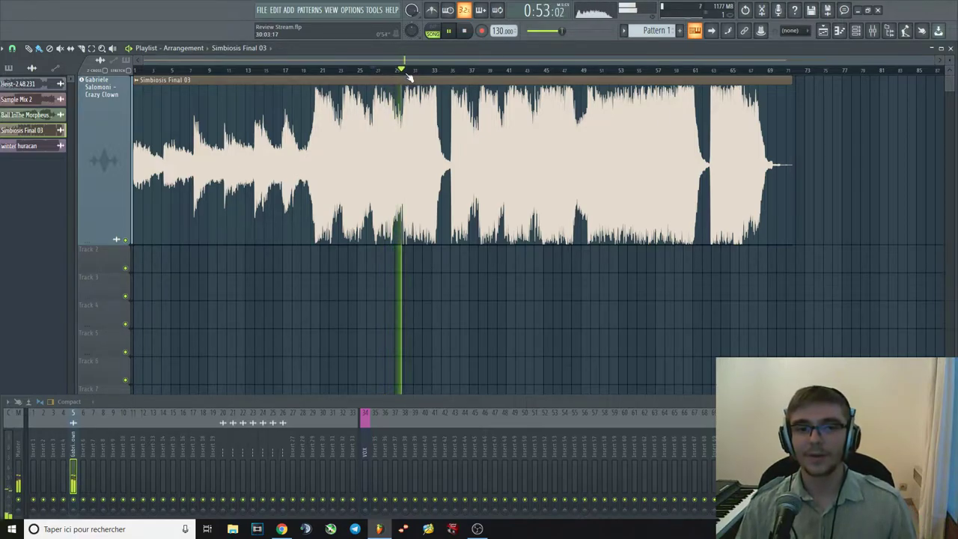
click(342, 70)
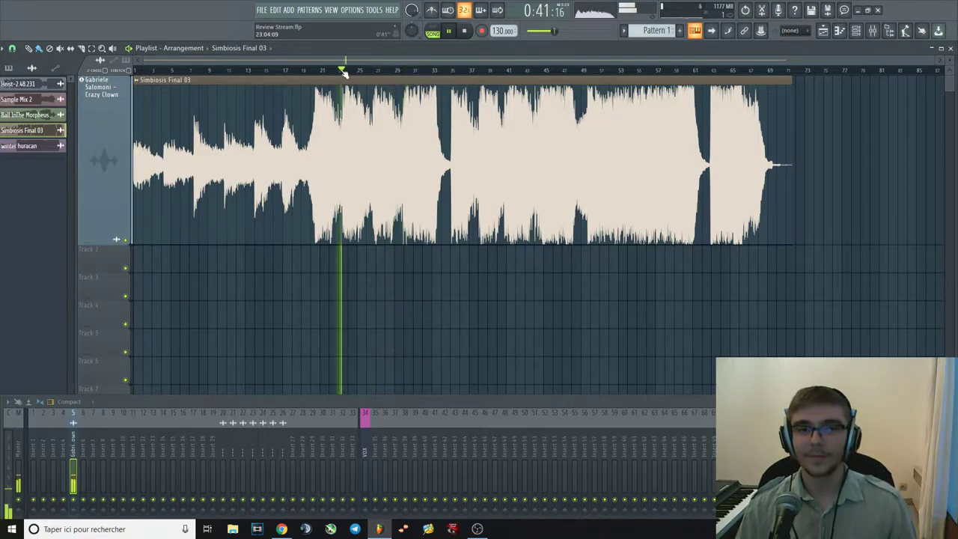
key(space)
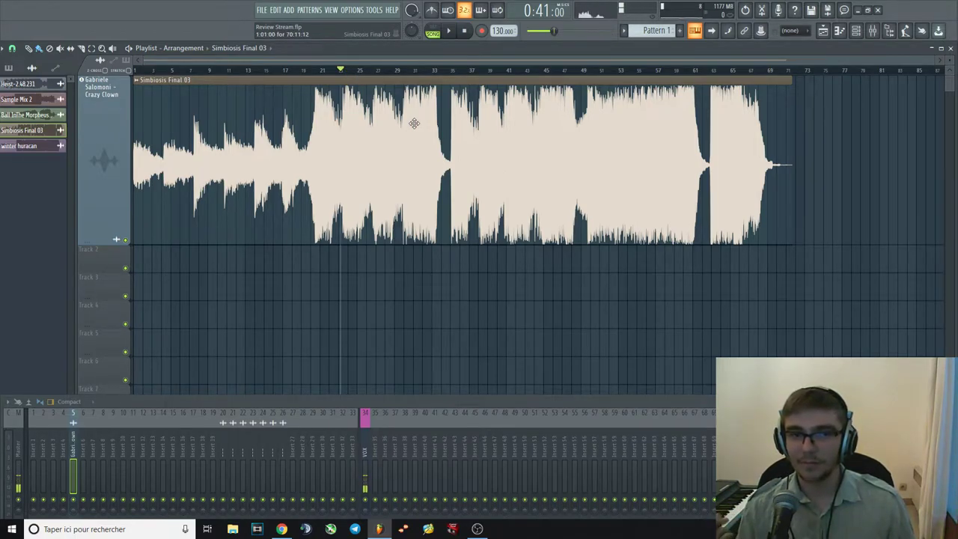
Replay the loud section from about bar 23 and jump ahead to about bars 30 and 31.
key(space)
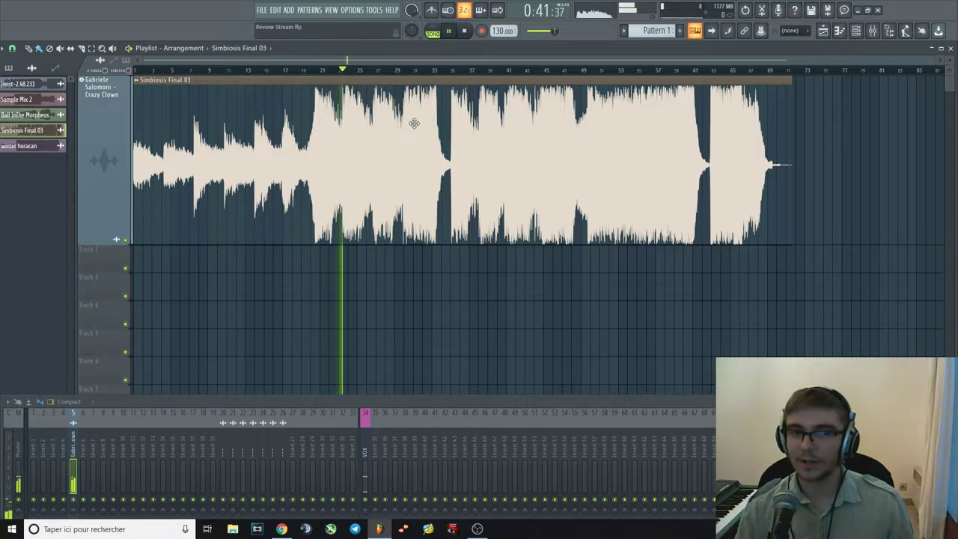
click(407, 72)
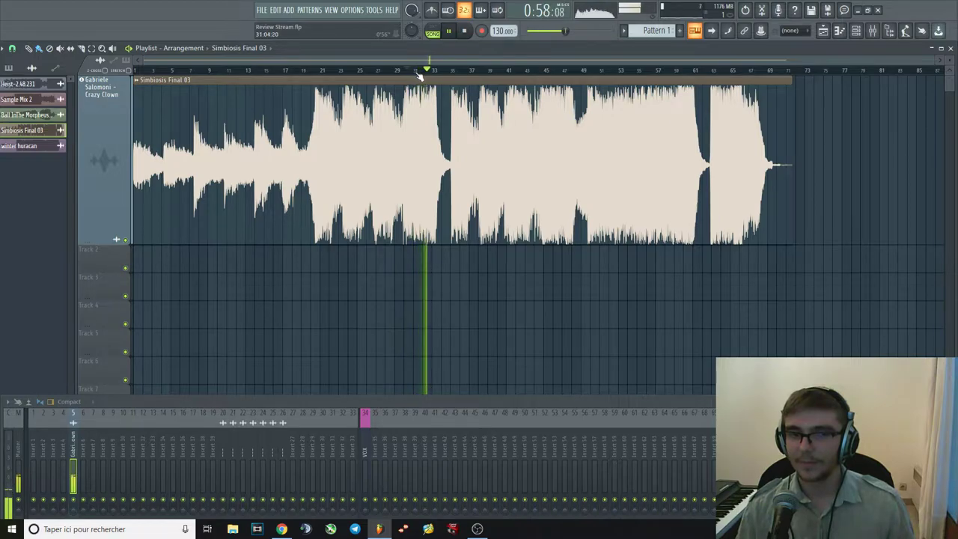
click(414, 70)
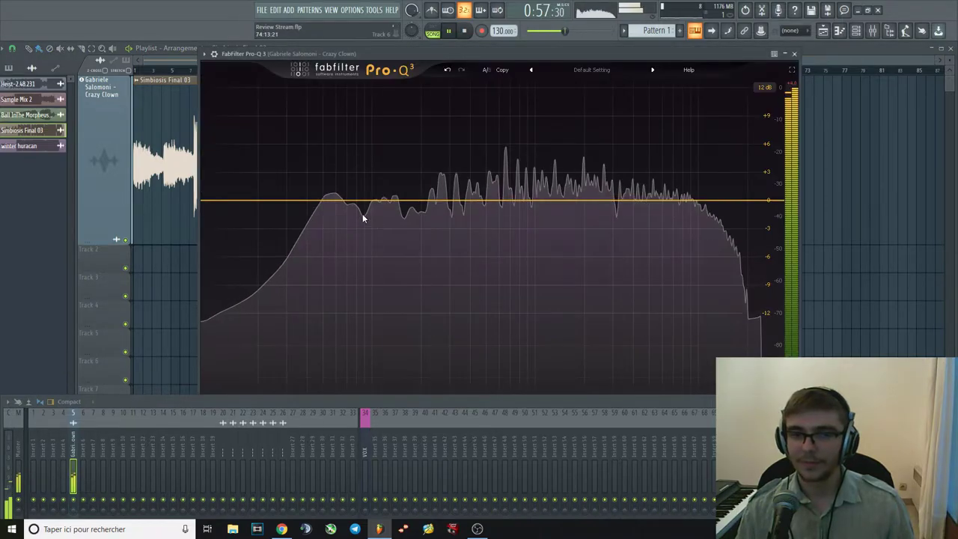
Try a low-end boost of about 2 dB near 66 Hz in FabFilter Pro-Q 3, delete the band and close the equalizer.
drag(363, 213, 342, 183)
right_click(342, 182)
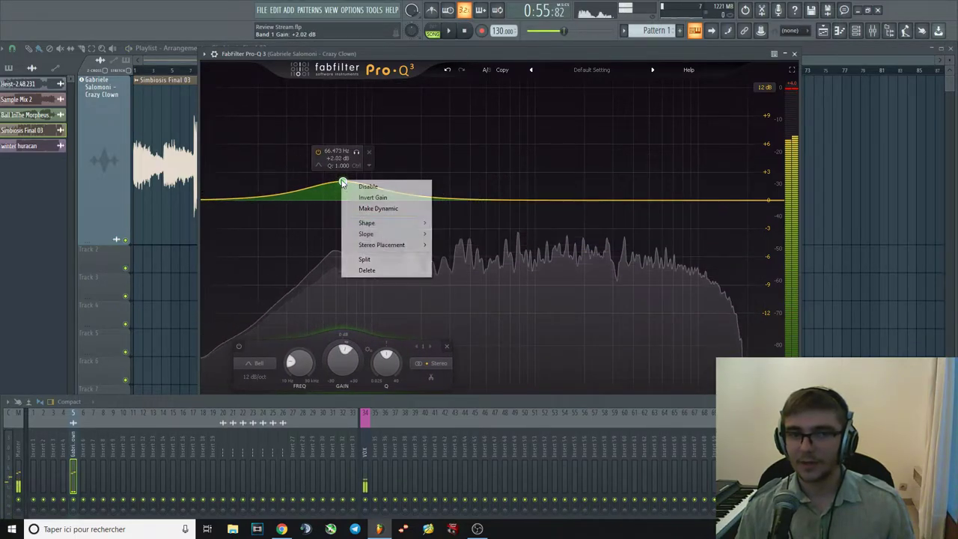
click(396, 270)
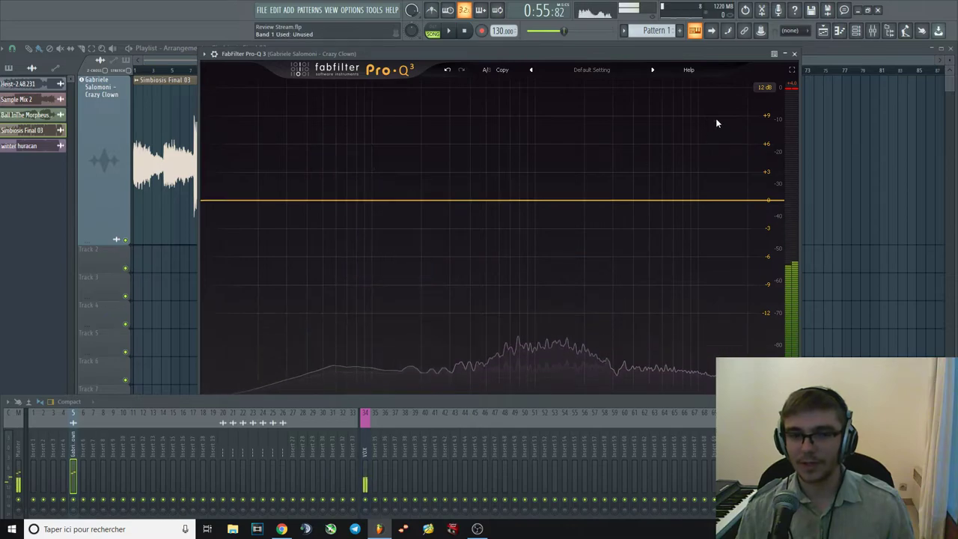
click(794, 55)
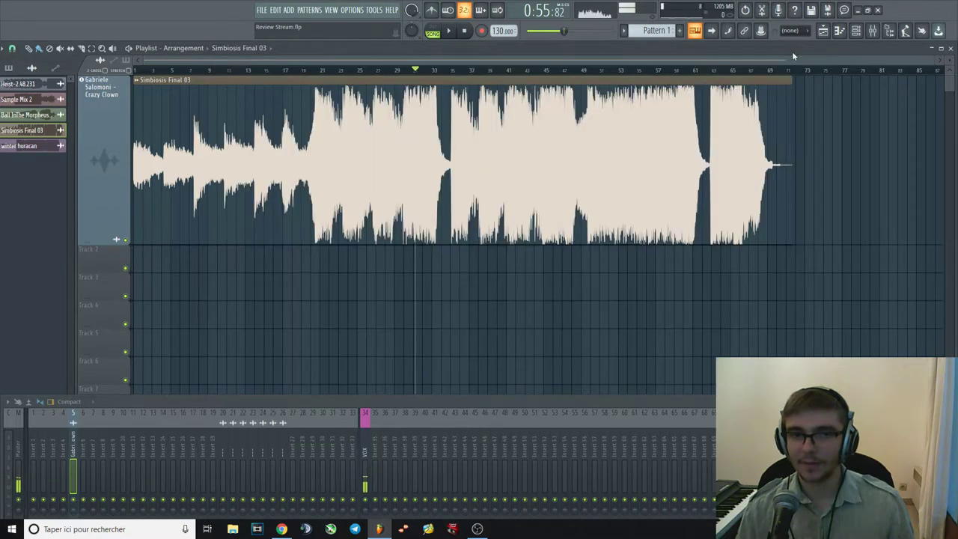
Move the stopped playback position to about bars 31 and 30, and back to about bar 17.
click(424, 73)
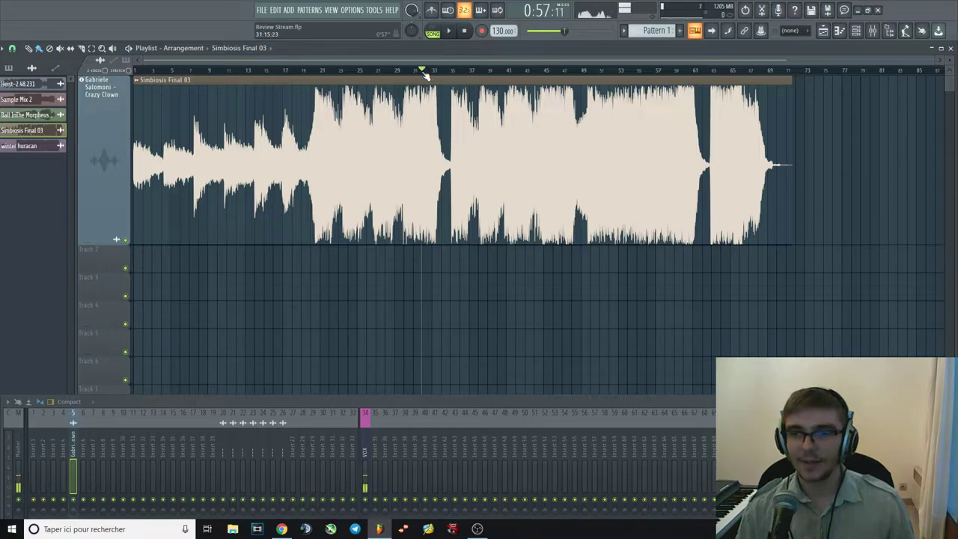
click(410, 73)
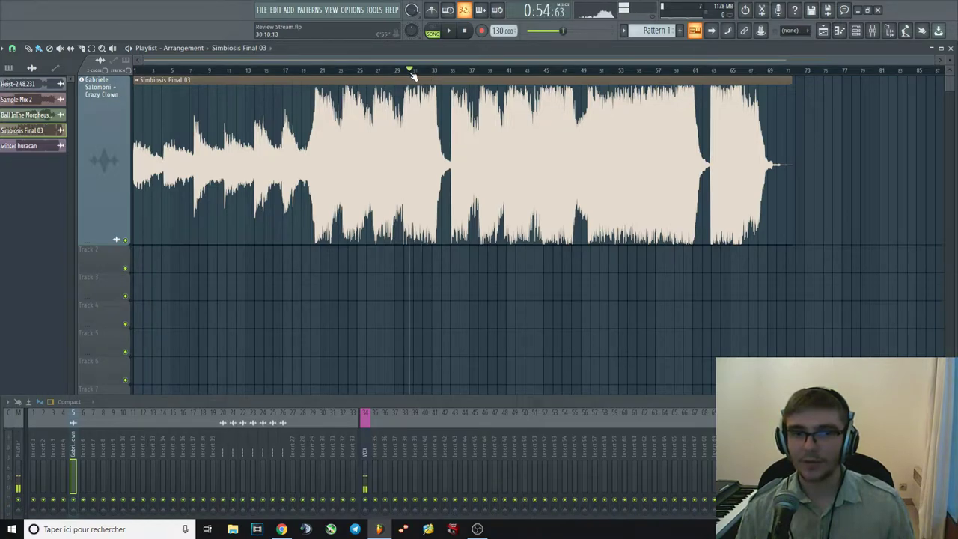
click(284, 72)
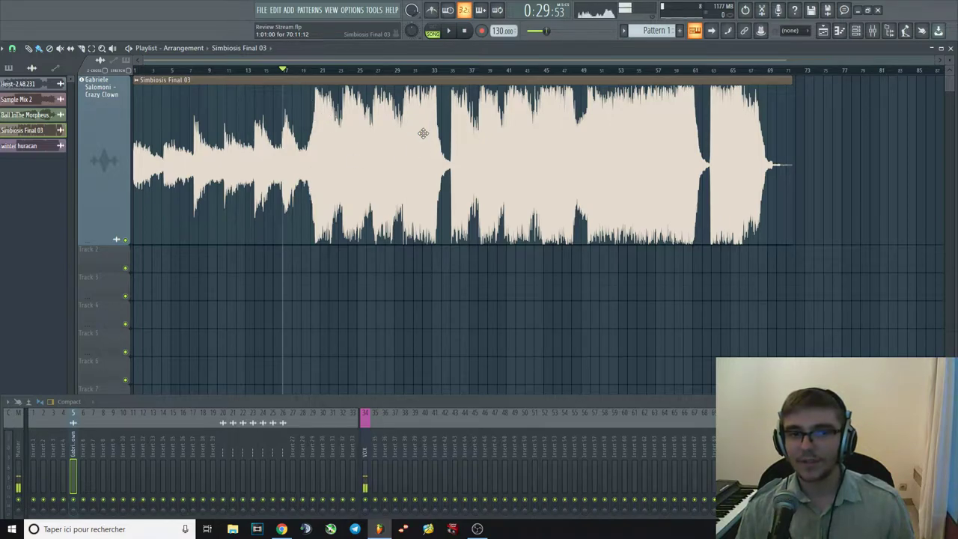
Audition the Simbiosis Final 03 clip from about bar 30 and from the second loud section at about bar 35.
click(411, 73)
key(space)
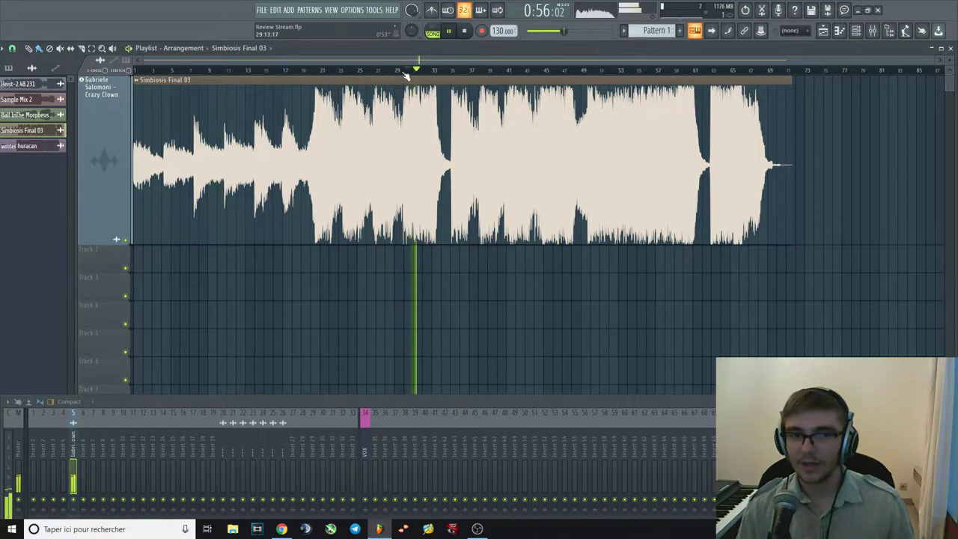
key(space)
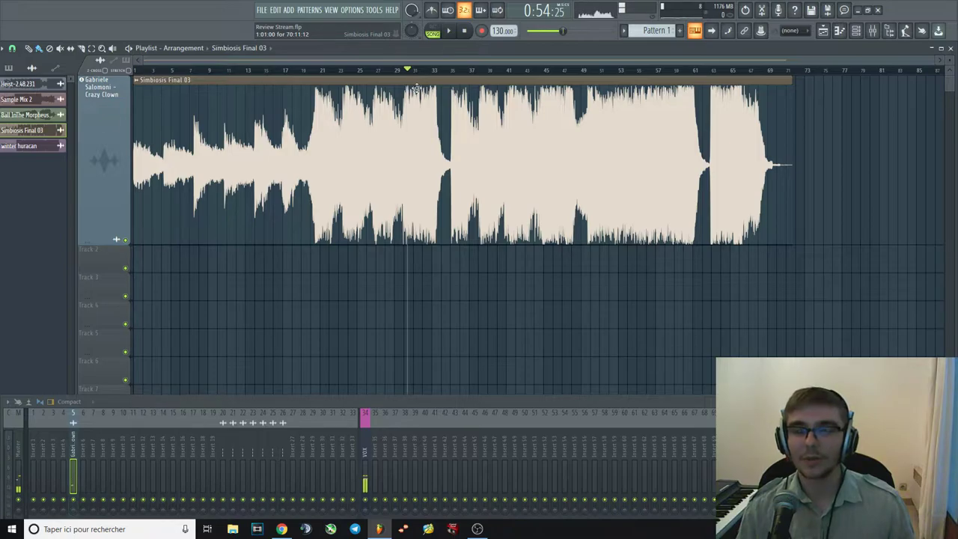
click(451, 71)
key(space)
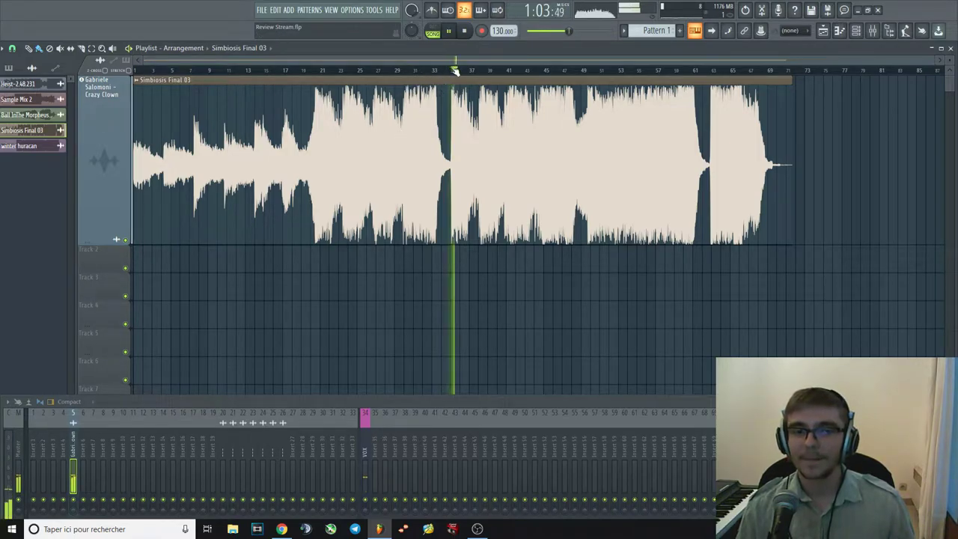
key(space)
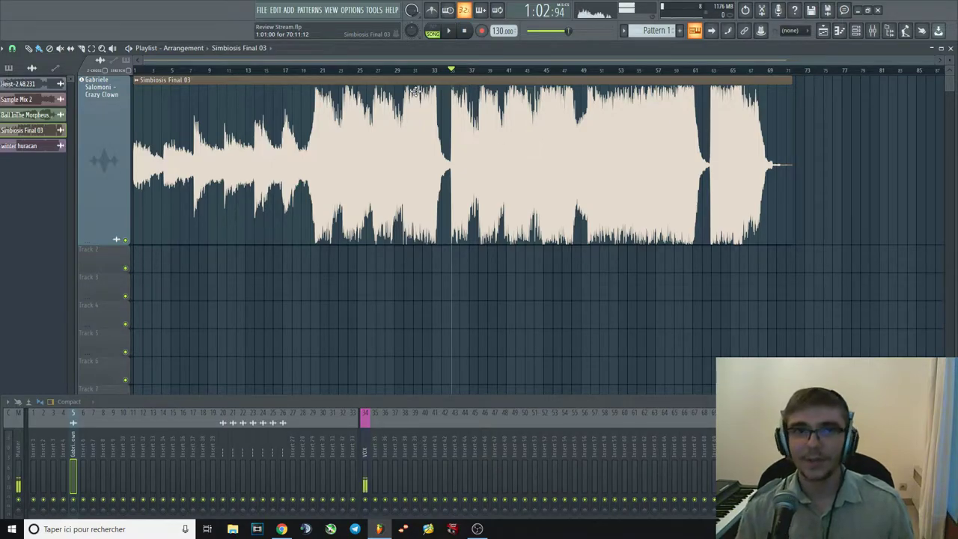
key(space)
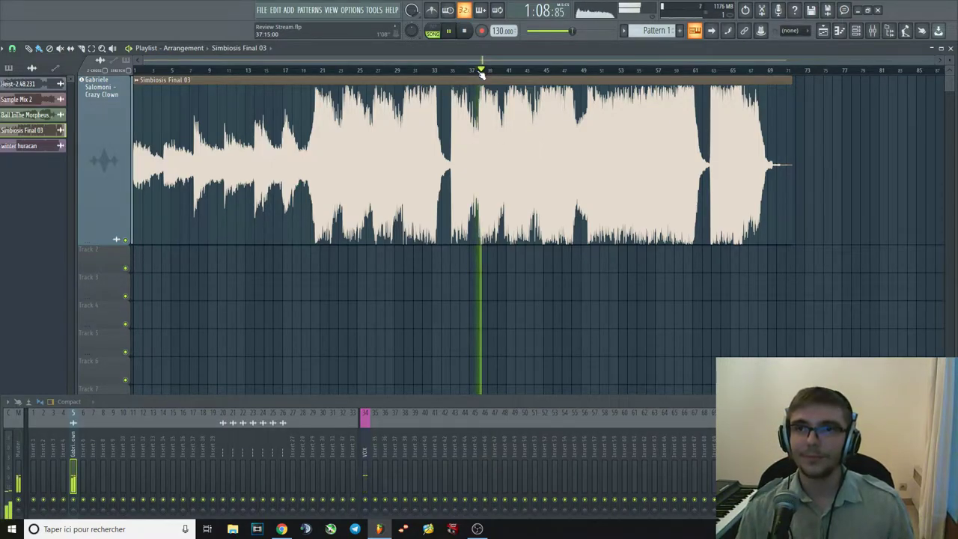
Try a strong mid-range boost in FabFilter Pro-Q 3, delete the test bands and close the equalizer.
drag(605, 396, 607, 353)
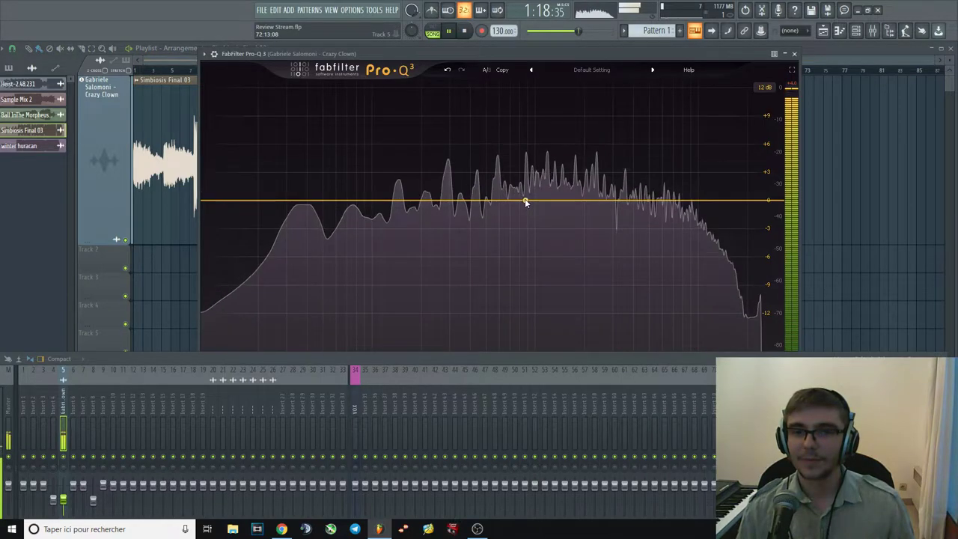
drag(526, 202, 537, 139)
click(511, 218)
right_click(520, 206)
click(544, 288)
key(space)
right_click(537, 140)
click(564, 228)
key(Escape)
Audition the rest of the track from about bars 50, 55, 59 and 63, and stop playback.
click(589, 70)
key(space)
click(640, 70)
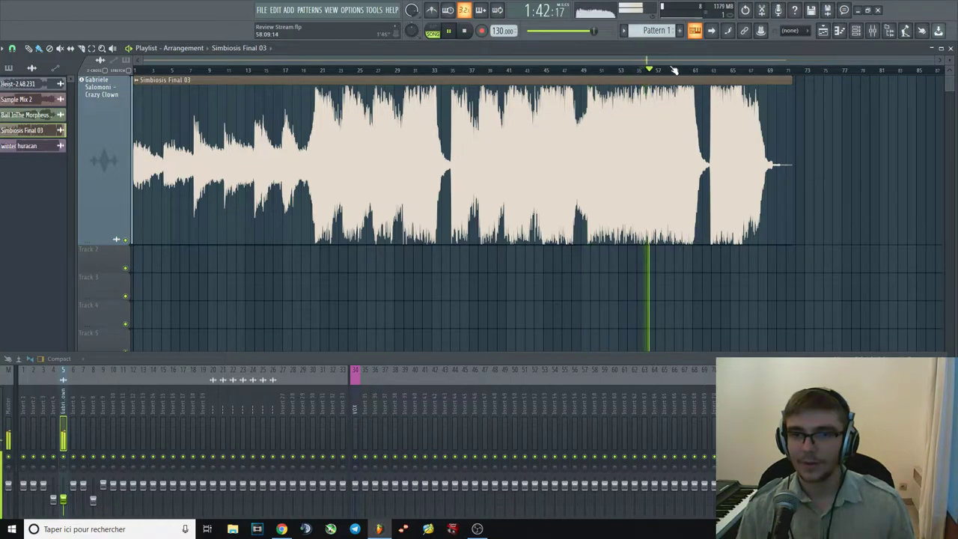
click(677, 70)
click(712, 70)
key(space)
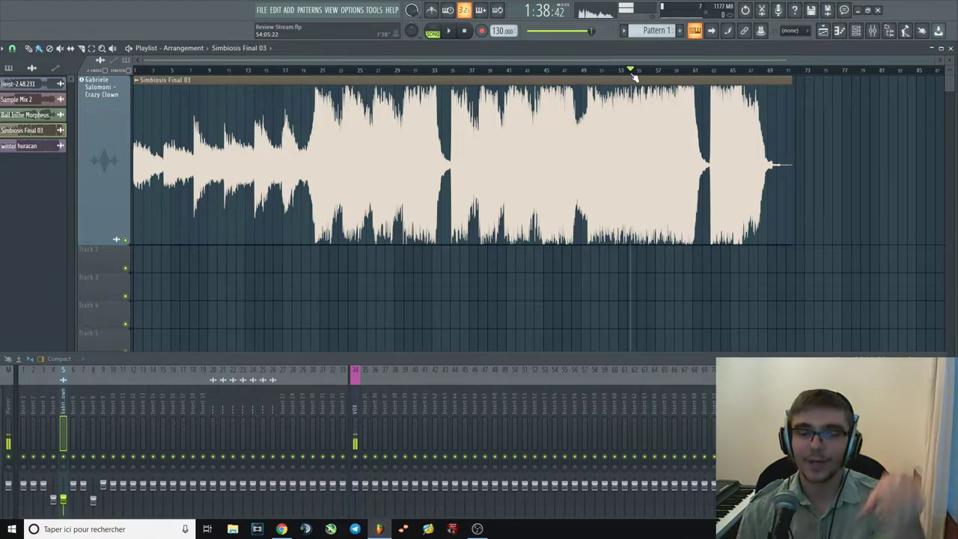
Replace the Simbiosis Final 03 clip on the first playlist track with the Melkor Kampf 6 Zweiter Alternativer Mix audio file.
right_click(608, 138)
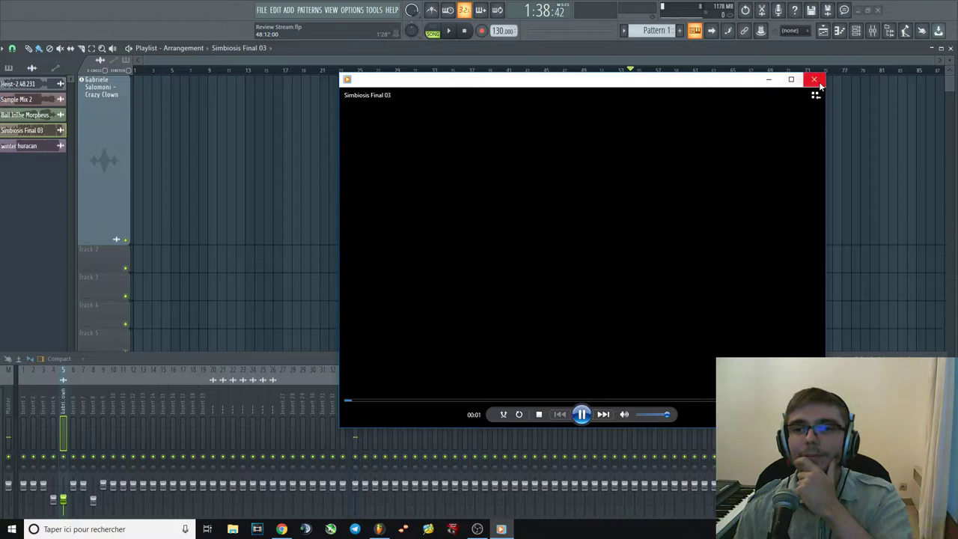
click(814, 79)
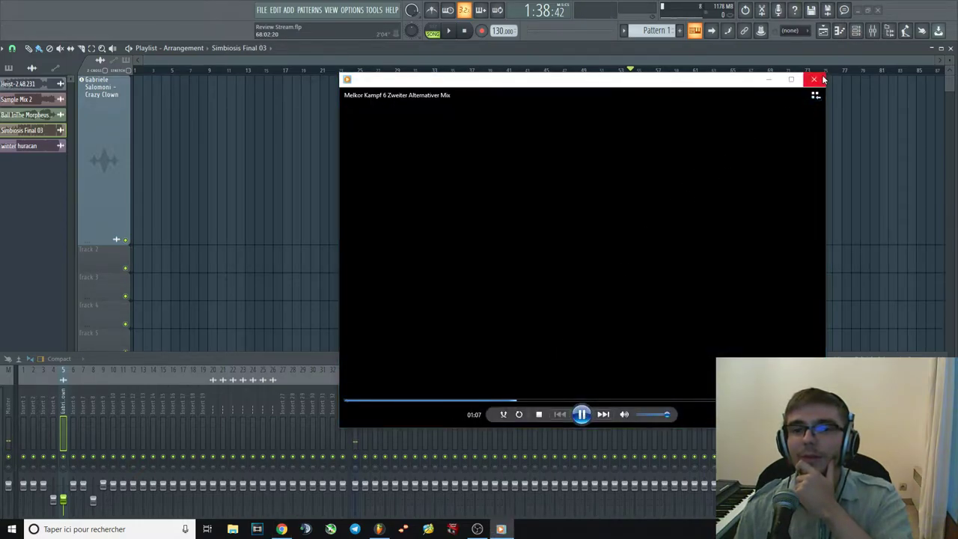
click(820, 79)
drag(330, 178, 346, 181)
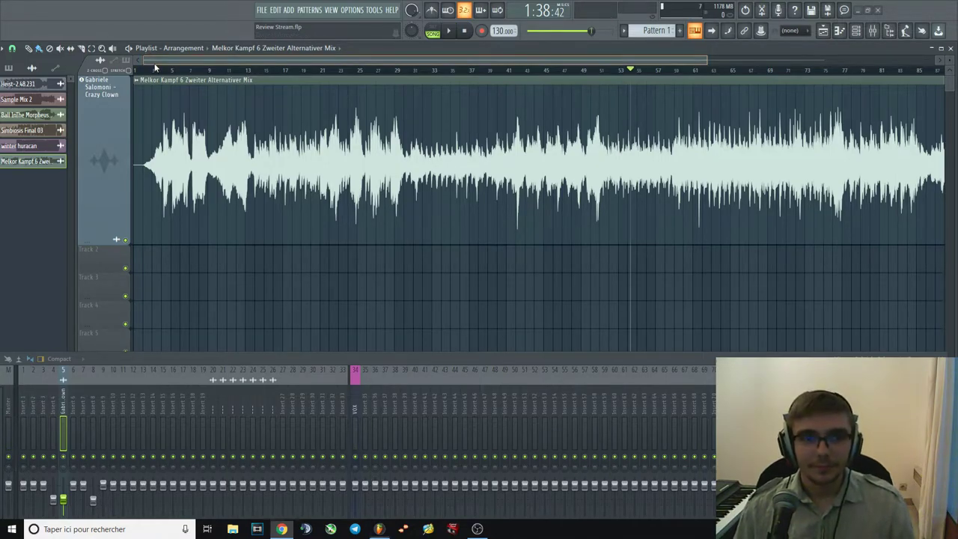
click(179, 52)
key(alt+Tab)
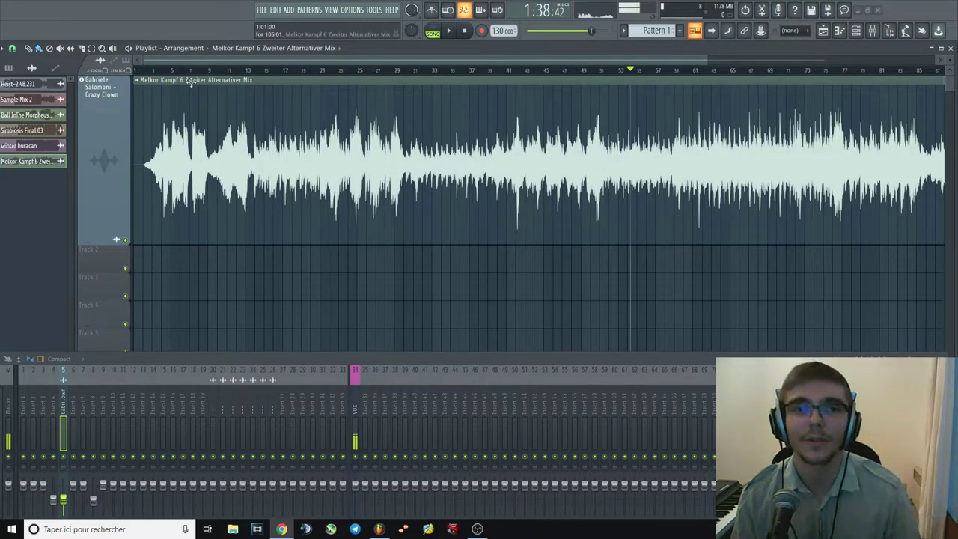
Play the Melkor Kampf 6 Zweiter Alternativer Mix clip from its beginning.
click(146, 69)
click(133, 70)
key(space)
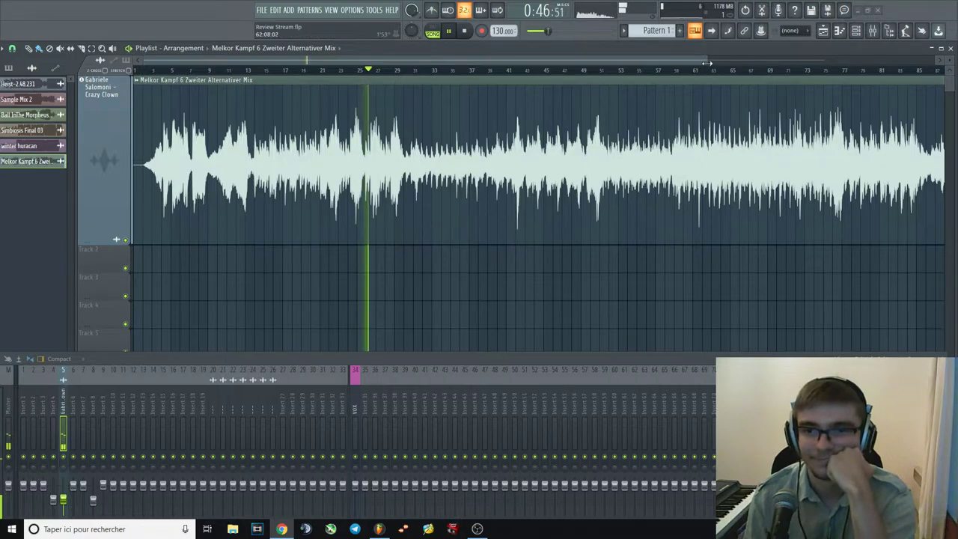
Audition the clip's later sections from about bars 58, 61, 70, 75, 81 and 99, and stop playback.
scroll(370, 66, down, 2)
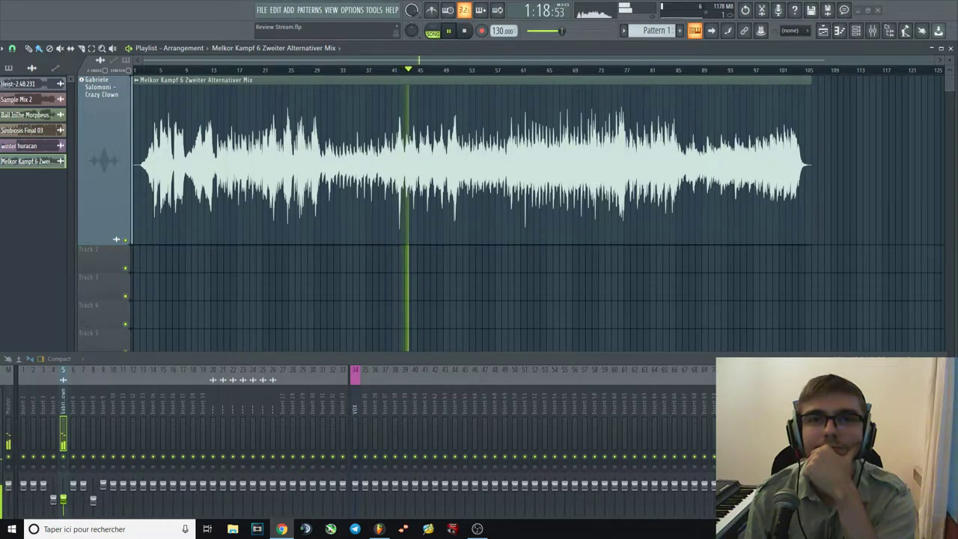
click(506, 71)
click(525, 71)
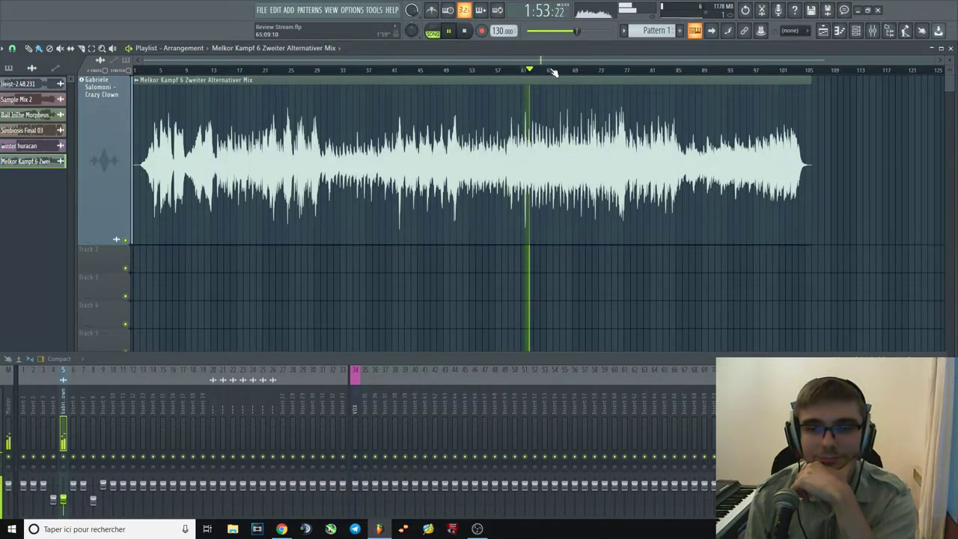
click(580, 71)
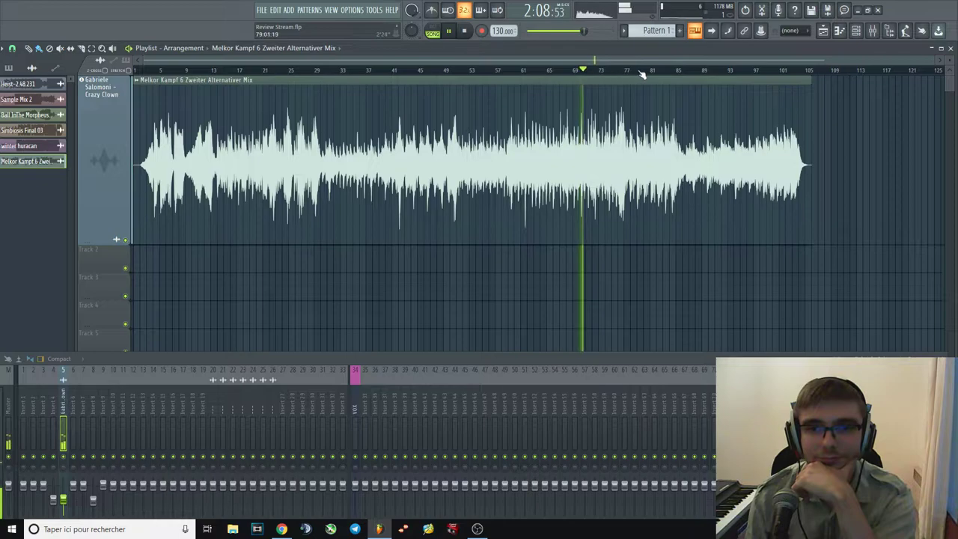
click(617, 71)
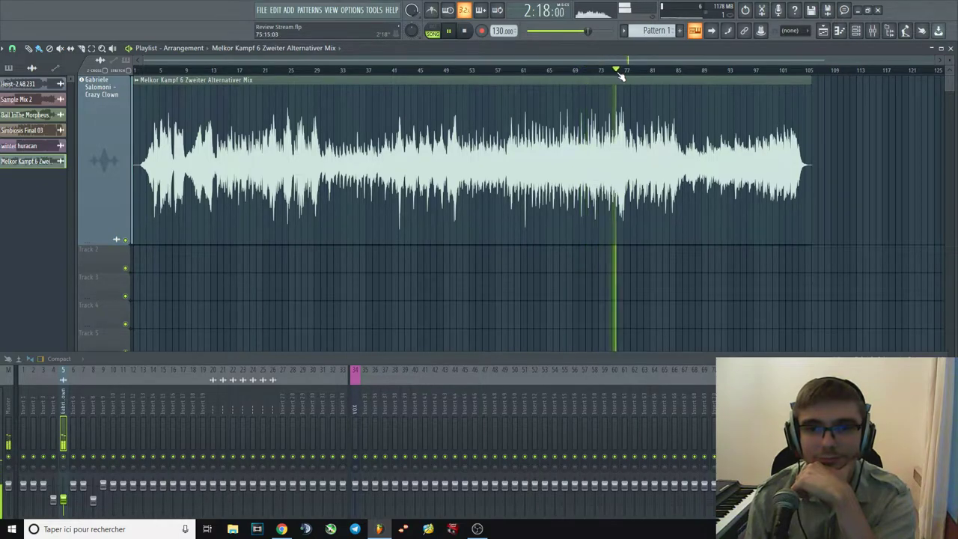
click(657, 71)
click(769, 72)
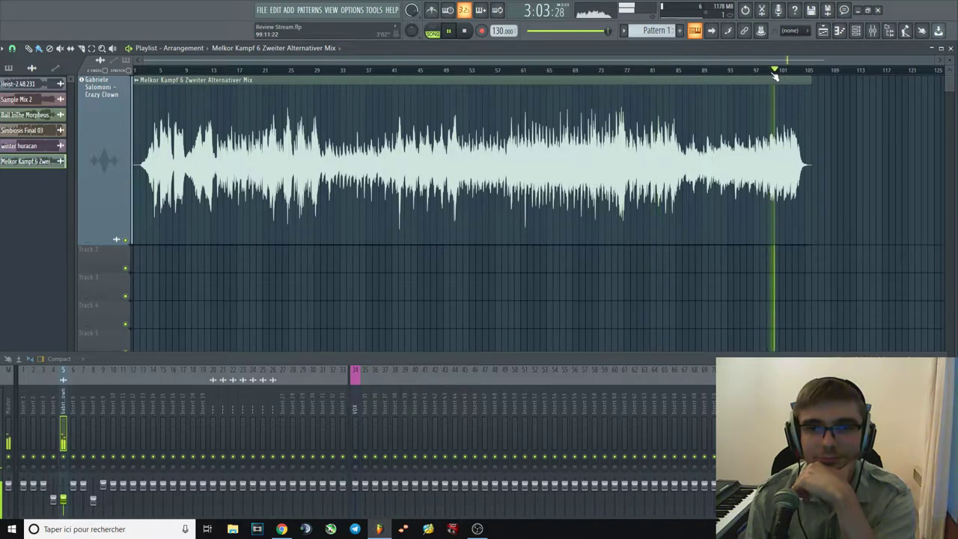
click(464, 31)
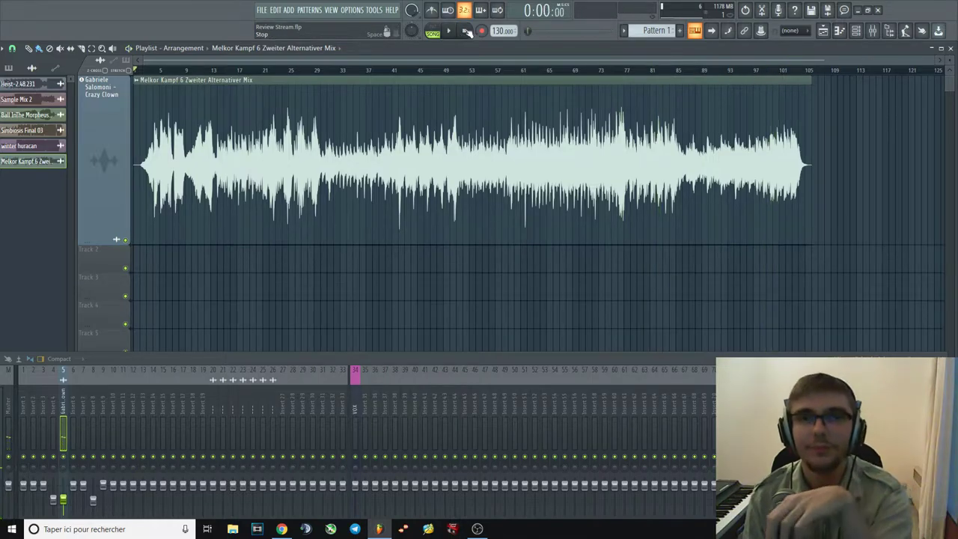
Try a bell cut of about 3.3 dB near 793 Hz in FabFilter Pro-Q 3, auditioning from about bar 4.
key(alt+Tab)
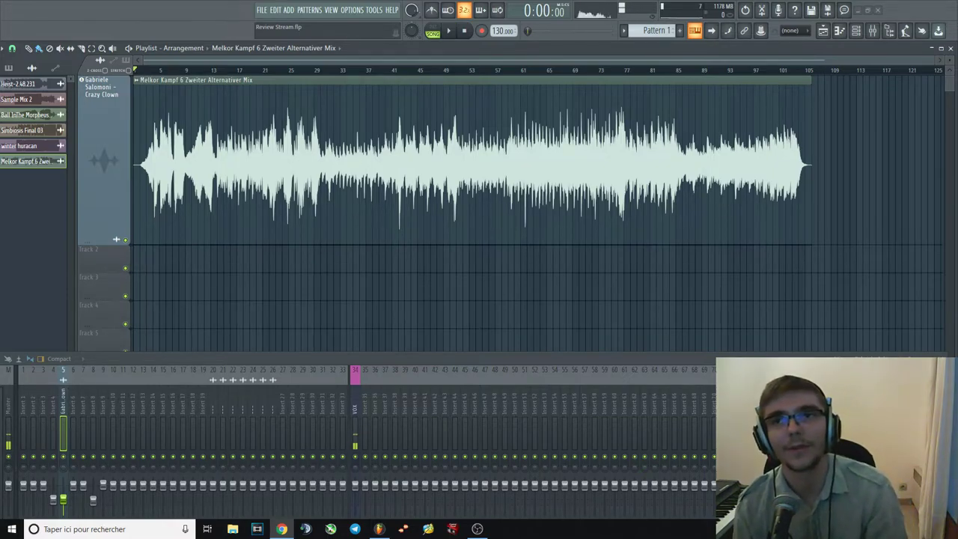
click(157, 71)
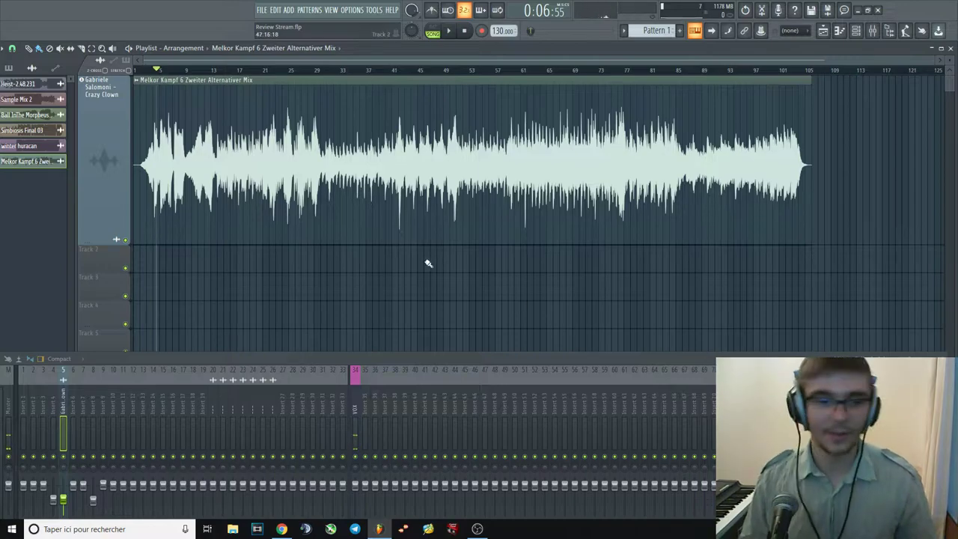
click(793, 404)
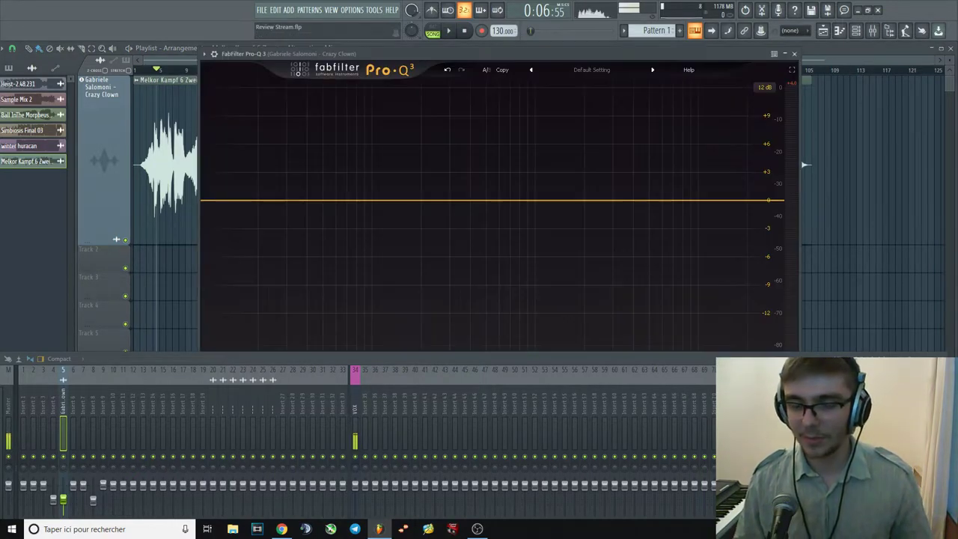
drag(650, 363, 651, 438)
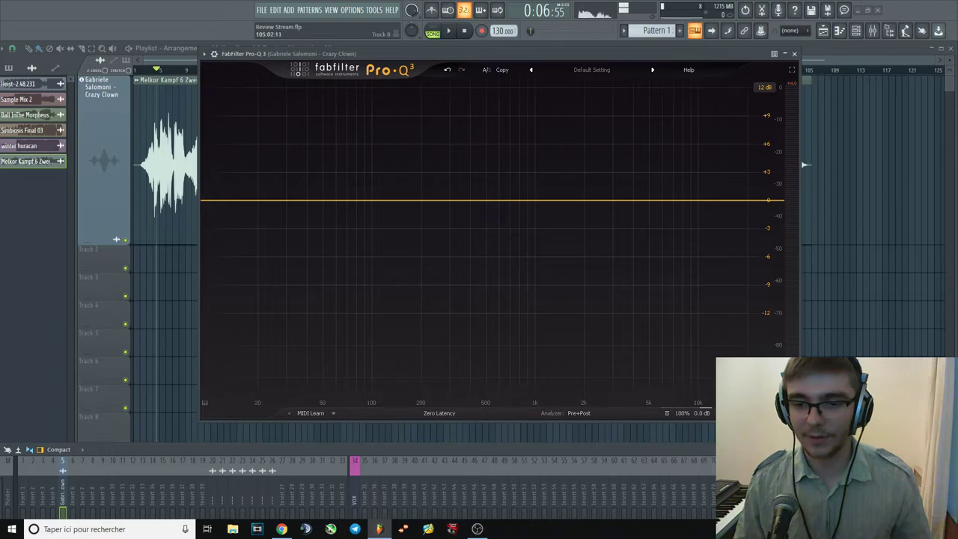
drag(793, 417, 739, 397)
drag(474, 190, 476, 206)
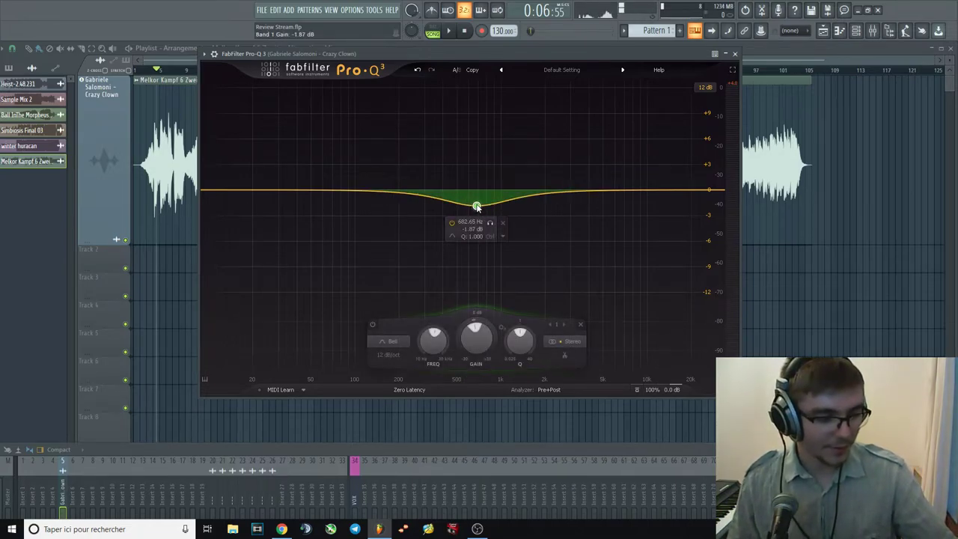
mouse_move(476, 205)
mouse_down()
mouse_move(471, 182)
mouse_move(504, 160)
mouse_move(471, 164)
mouse_move(488, 192)
mouse_move(487, 214)
mouse_move(489, 192)
mouse_move(492, 228)
mouse_move(501, 187)
mouse_move(489, 160)
mouse_move(529, 160)
mouse_move(498, 161)
mouse_move(486, 217)
mouse_up()
key(space)
click(514, 160)
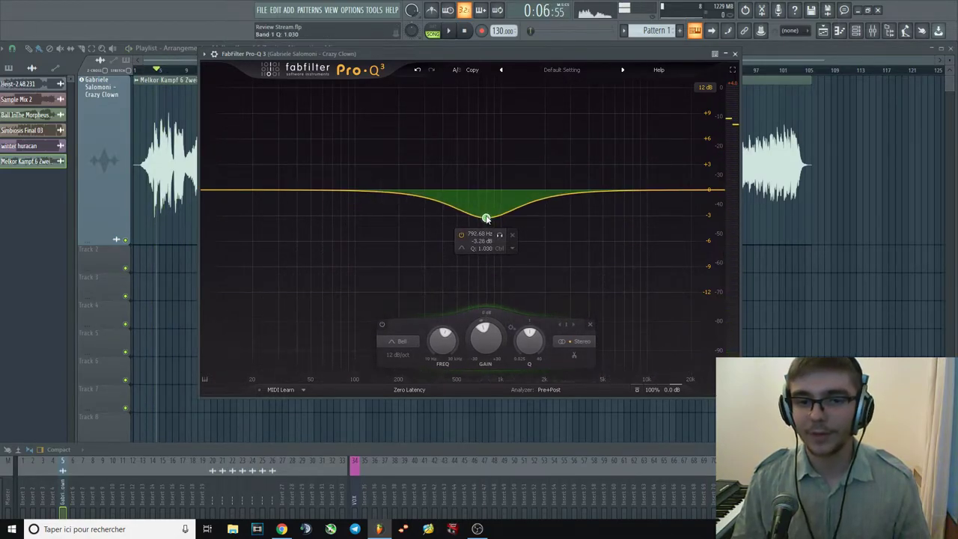
Try a high shelf boost of about 3.6 dB near 10.4 kHz with a Q of about 0.5, and audition it.
mouse_move(663, 190)
mouse_down()
mouse_move(659, 167)
mouse_move(648, 177)
mouse_up()
key(space)
scroll(648, 180, down, 3)
scroll(646, 179, up, 1)
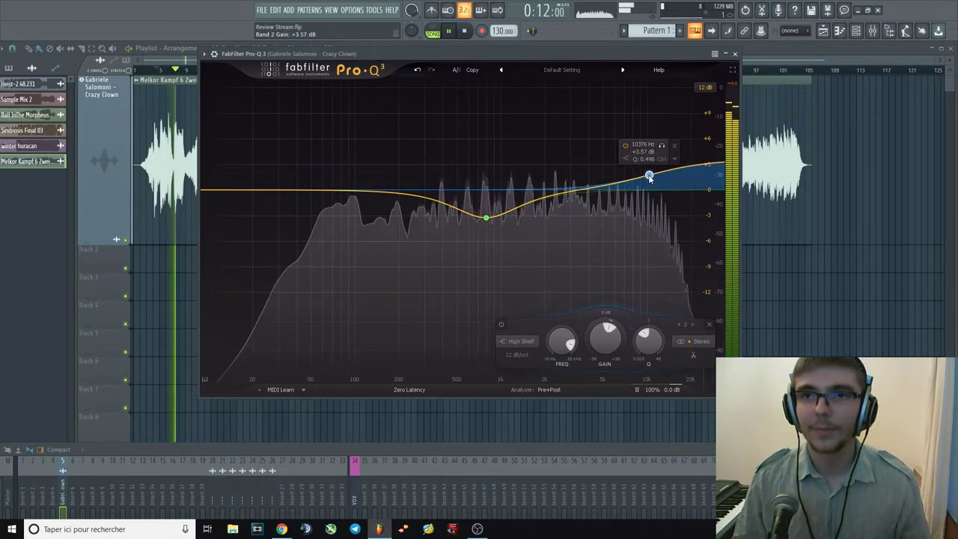
key(space)
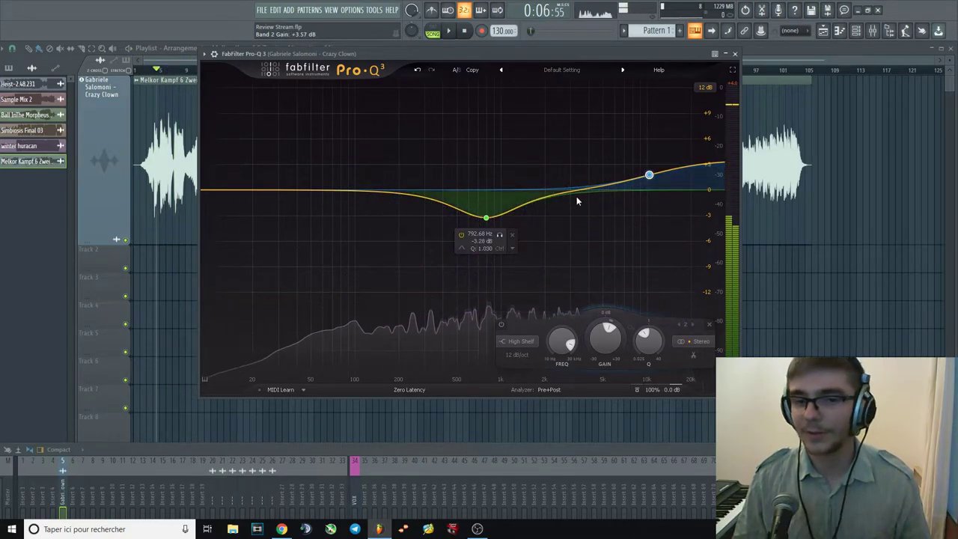
drag(564, 446, 564, 329)
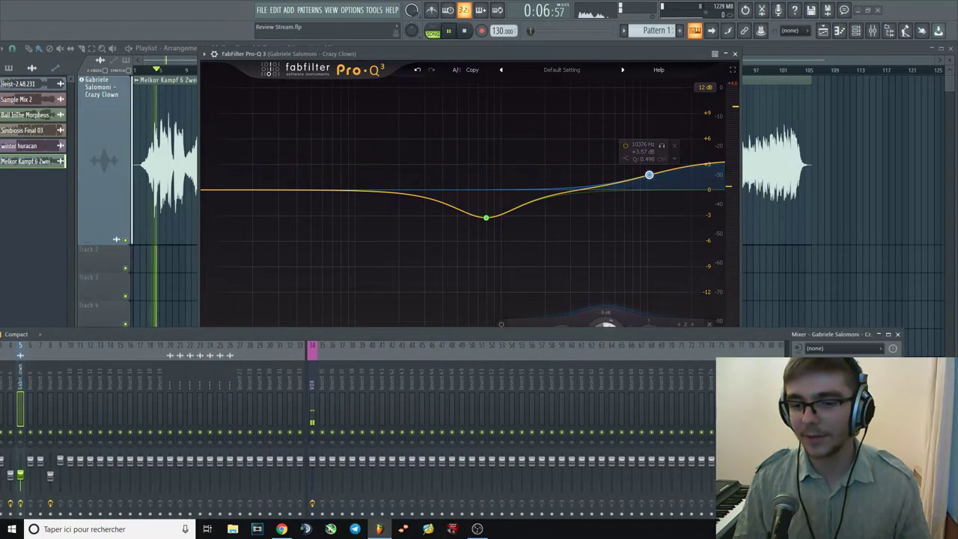
key(space)
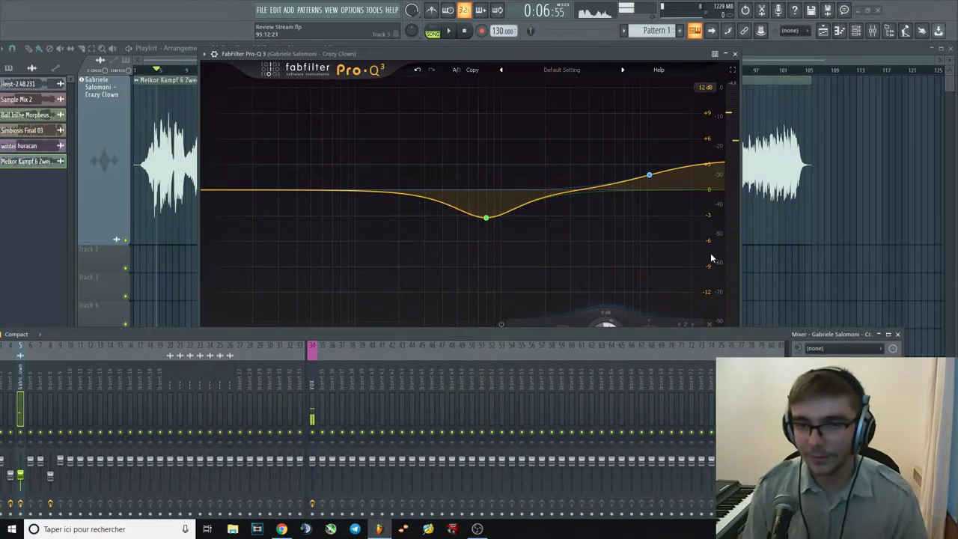
Delete the bell cut and the high shelf band, and close the equalizer.
right_click(486, 217)
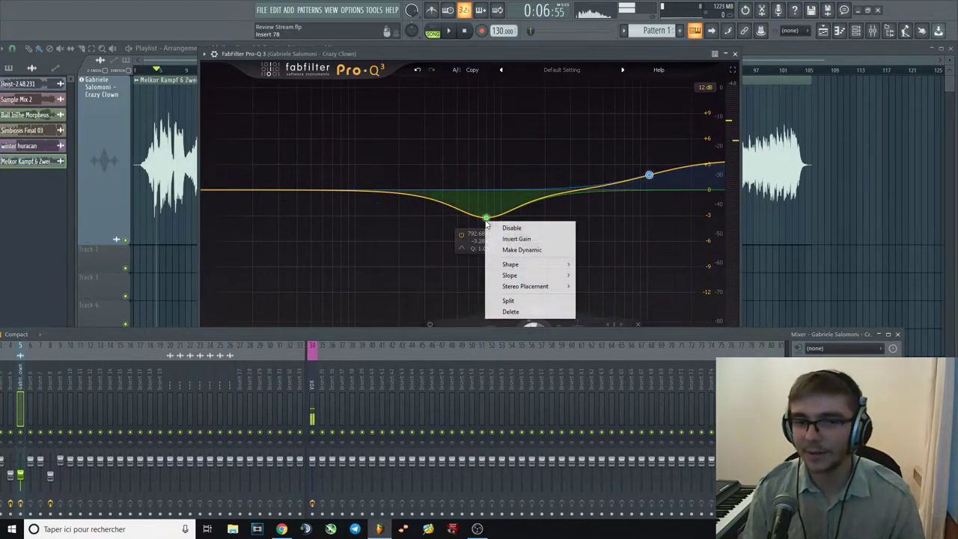
click(515, 310)
right_click(649, 175)
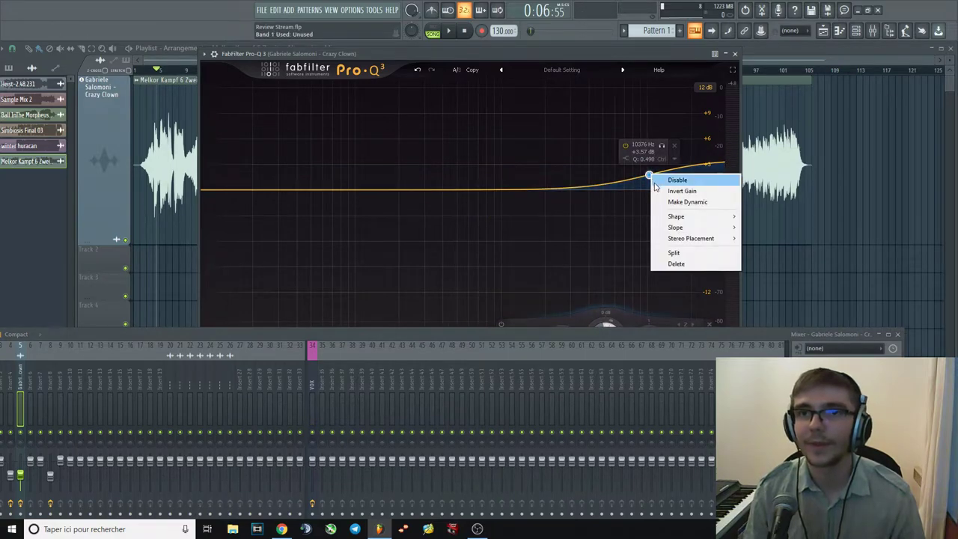
click(675, 264)
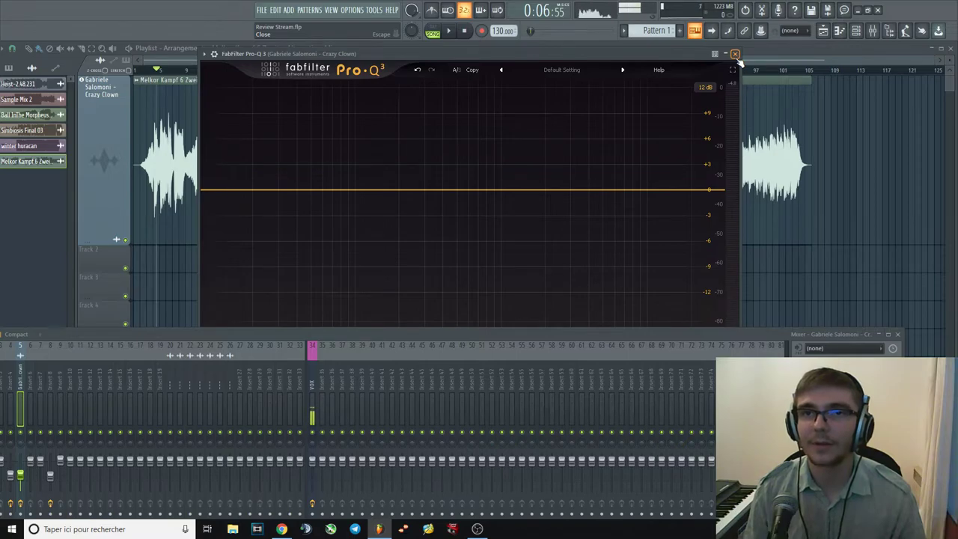
click(734, 55)
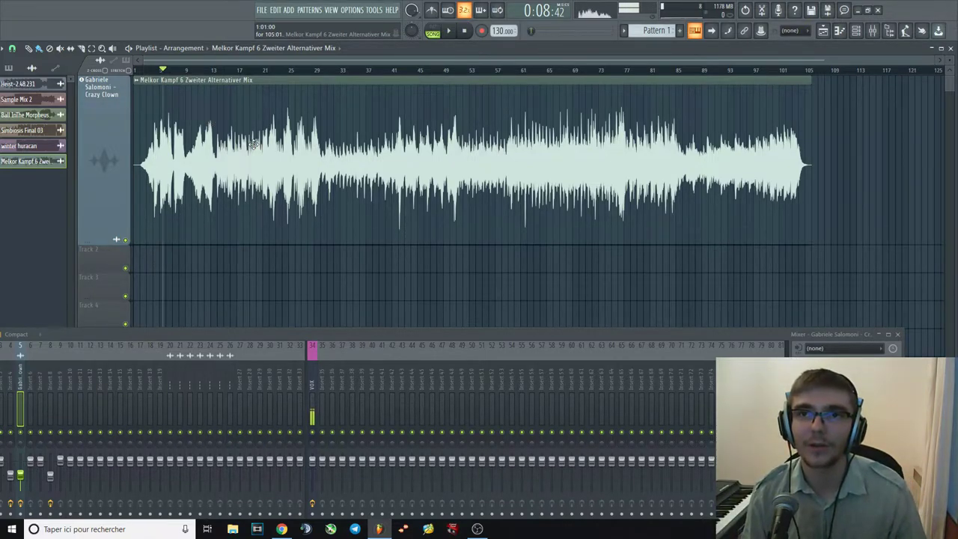
Audition the clip's opening sections from about bars 7, 12 and 15, and stop playback.
click(173, 69)
click(204, 69)
click(223, 70)
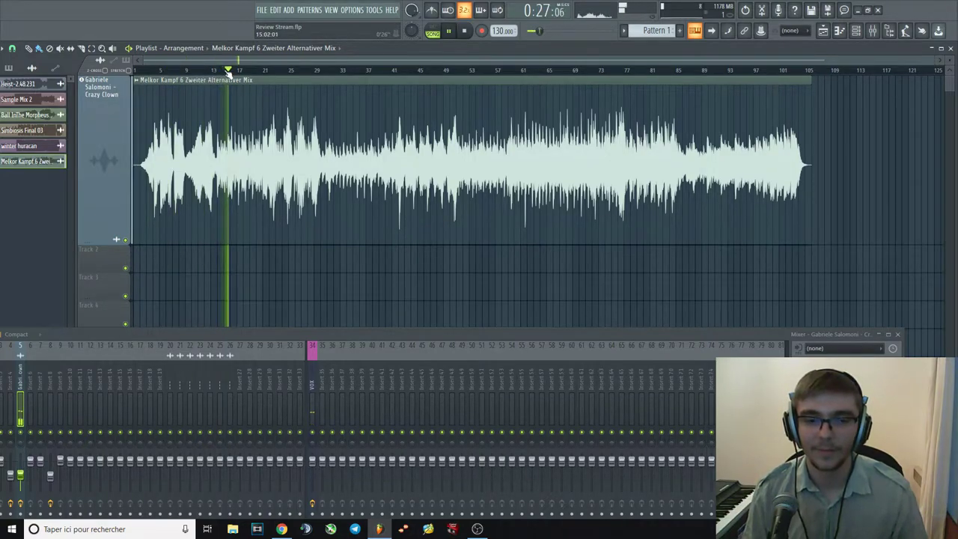
key(space)
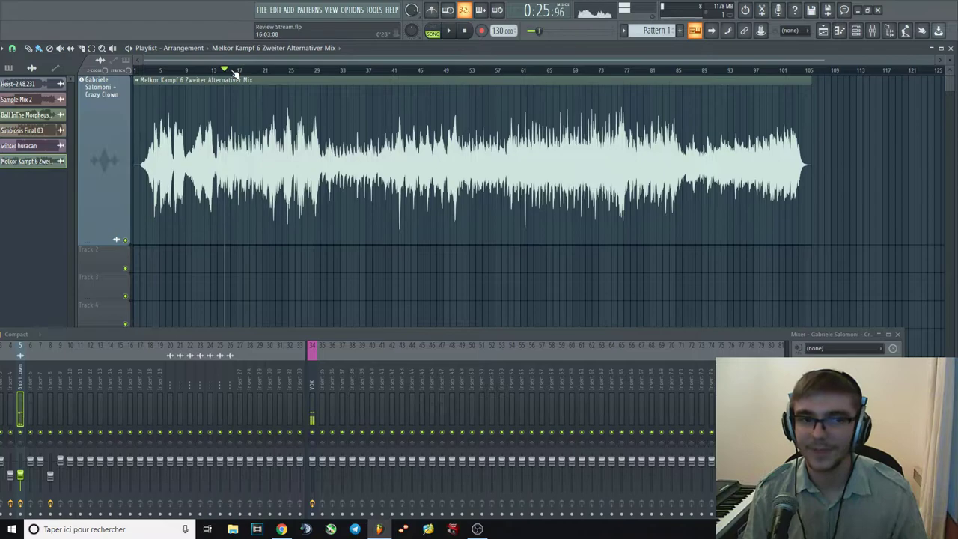
Audition the clip's section between about bars 15 and 21, replaying it from around bar 16.
key(space)
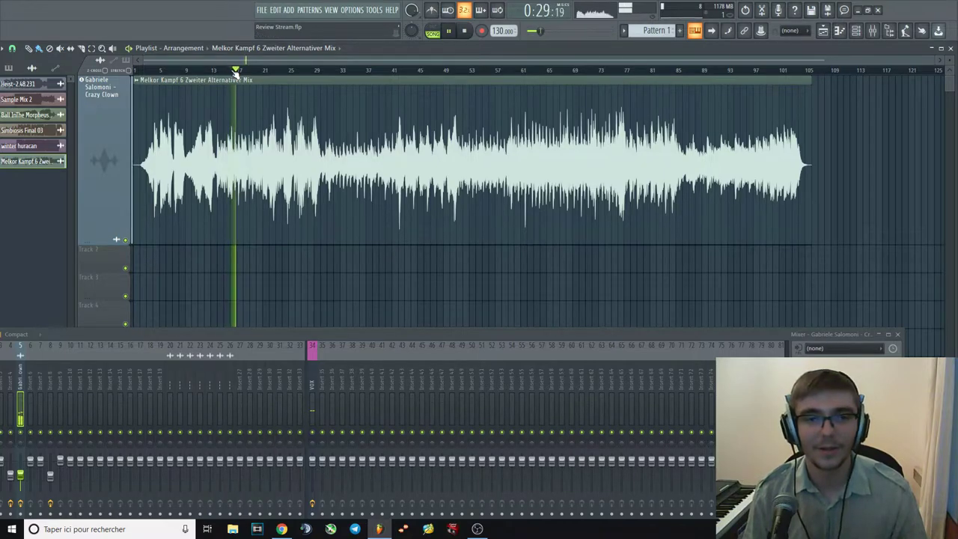
key(space)
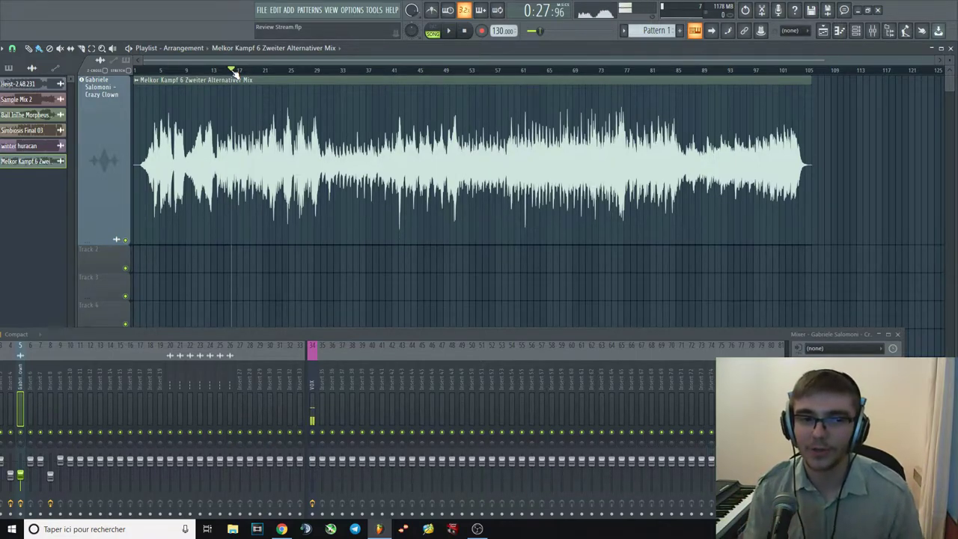
drag(234, 72, 237, 74)
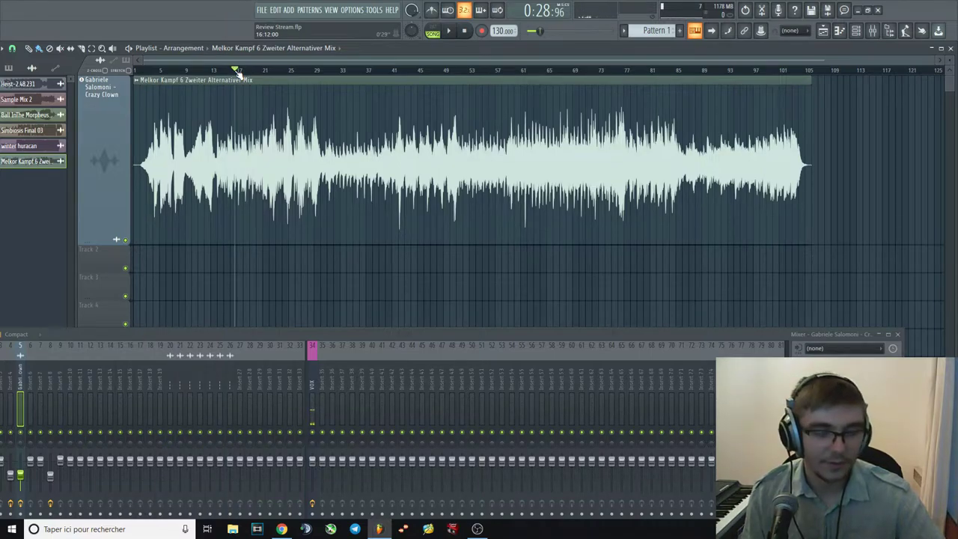
drag(238, 74, 245, 76)
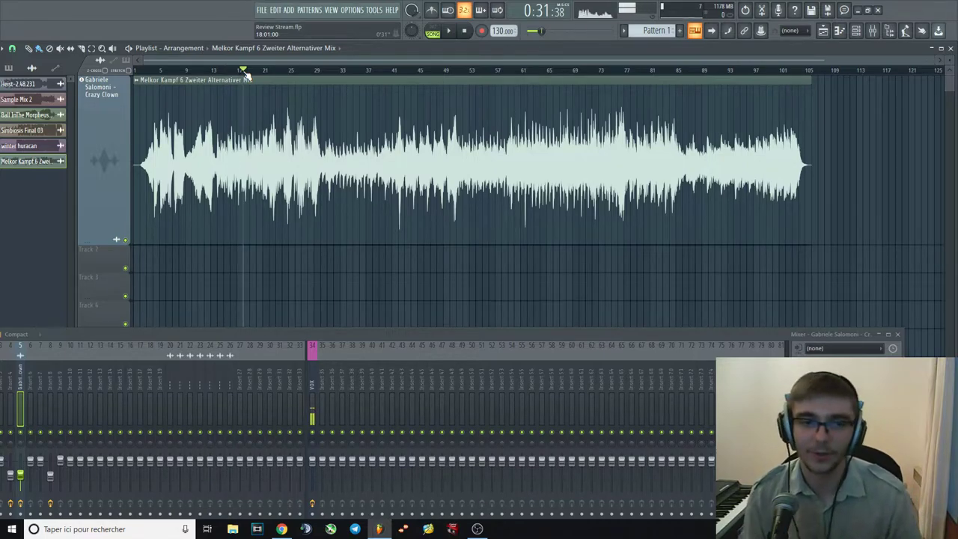
click(231, 70)
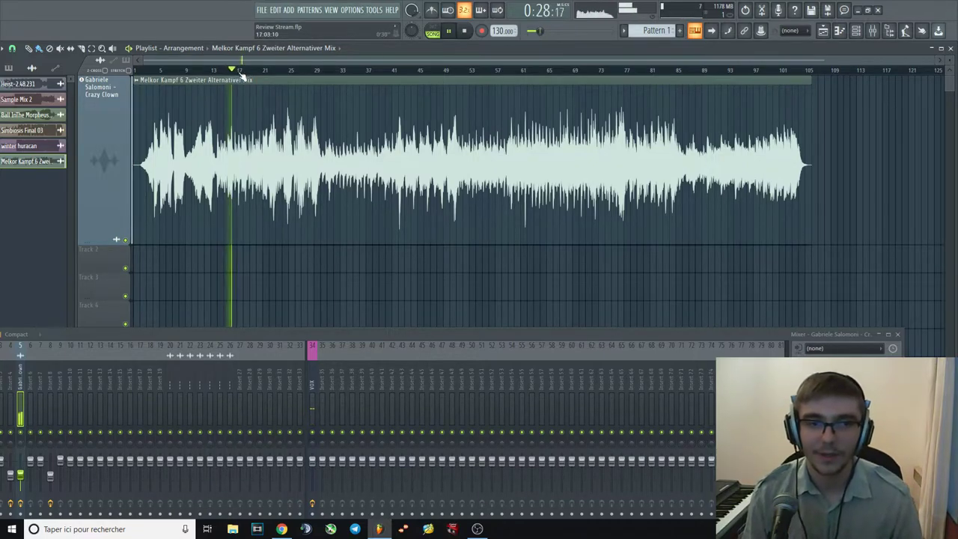
key(space)
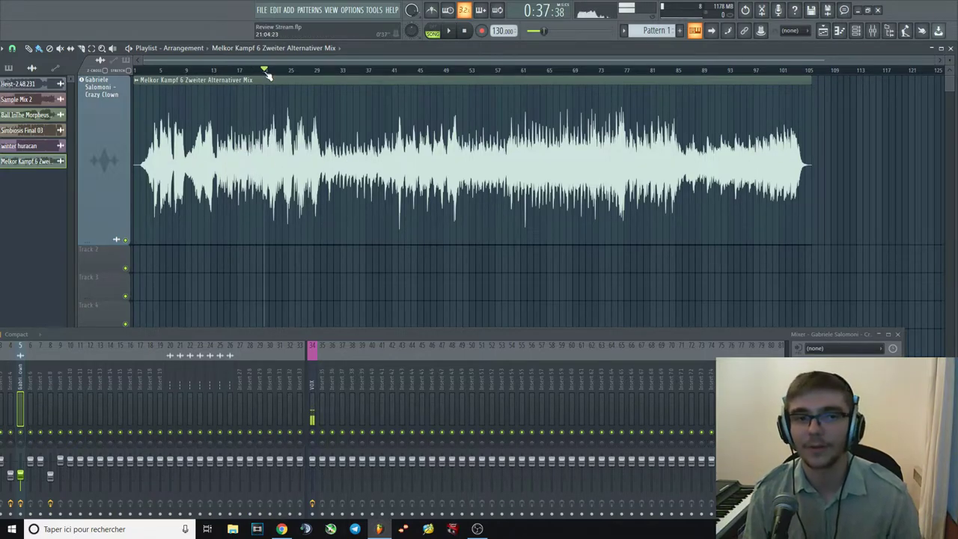
Audition the clip's section from about bar 21 to bar 29, pausing around bar 25.
drag(267, 75, 274, 79)
key(space)
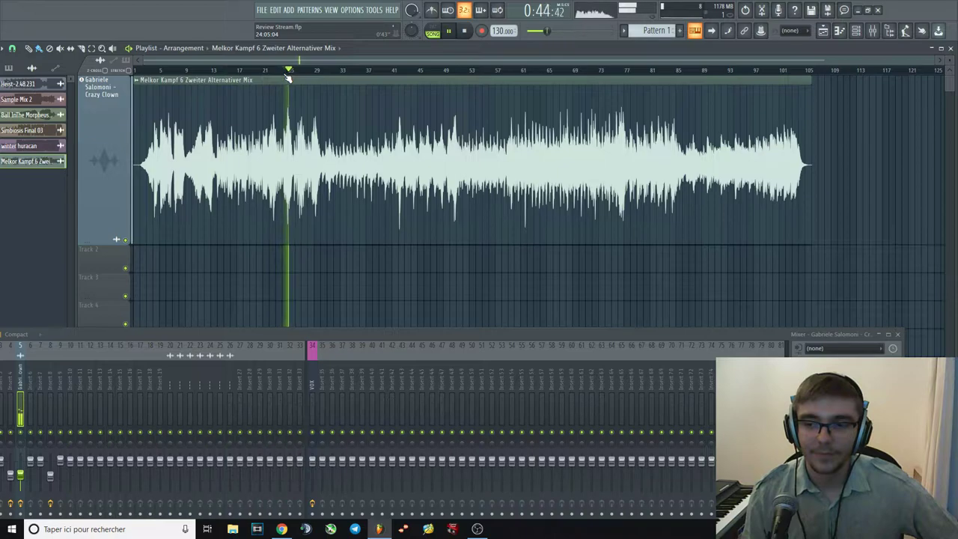
key(space)
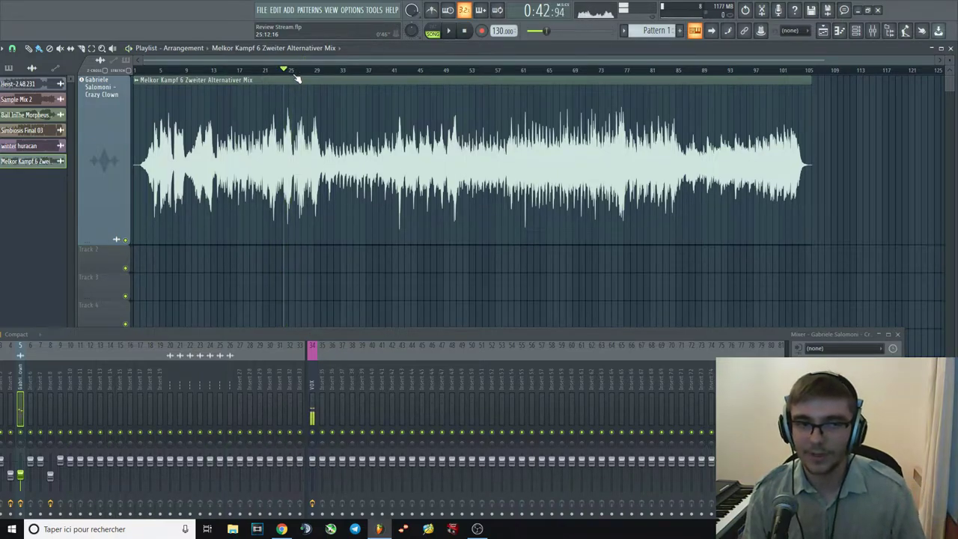
drag(287, 75, 295, 73)
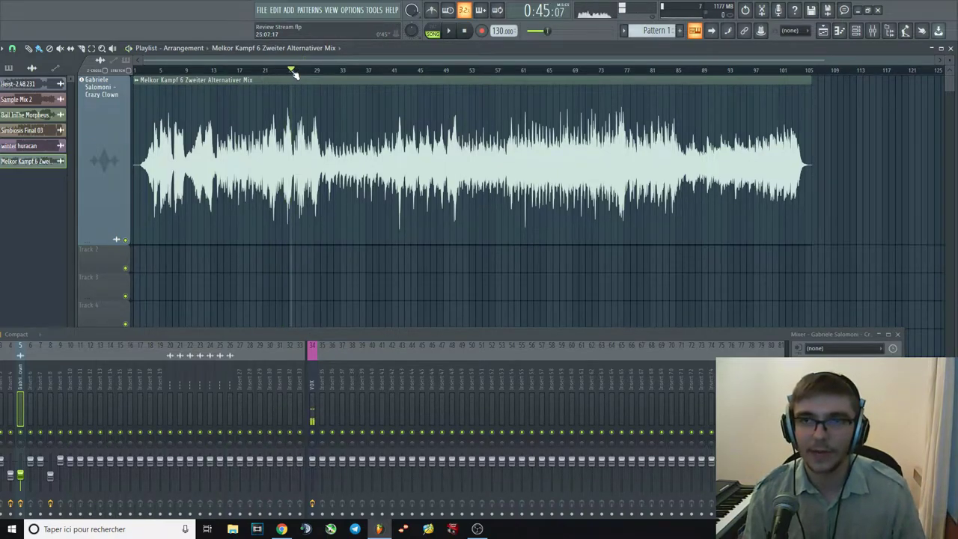
key(space)
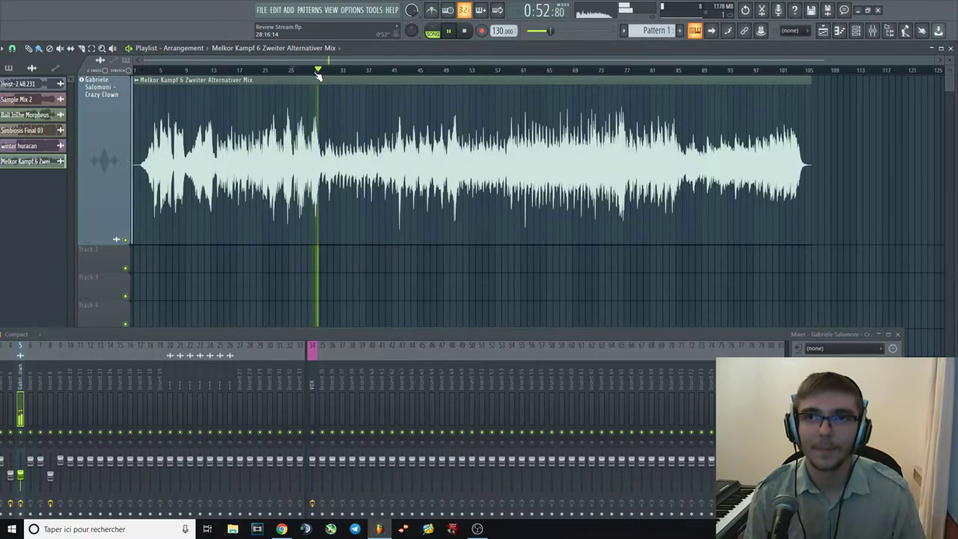
Audition the clip's middle section from about bars 35, 41 and 38.
click(355, 71)
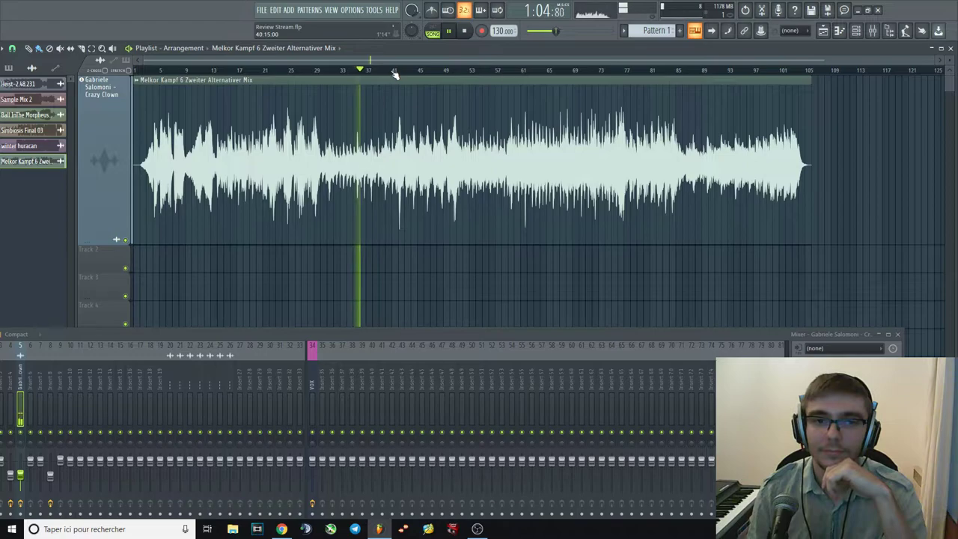
click(394, 71)
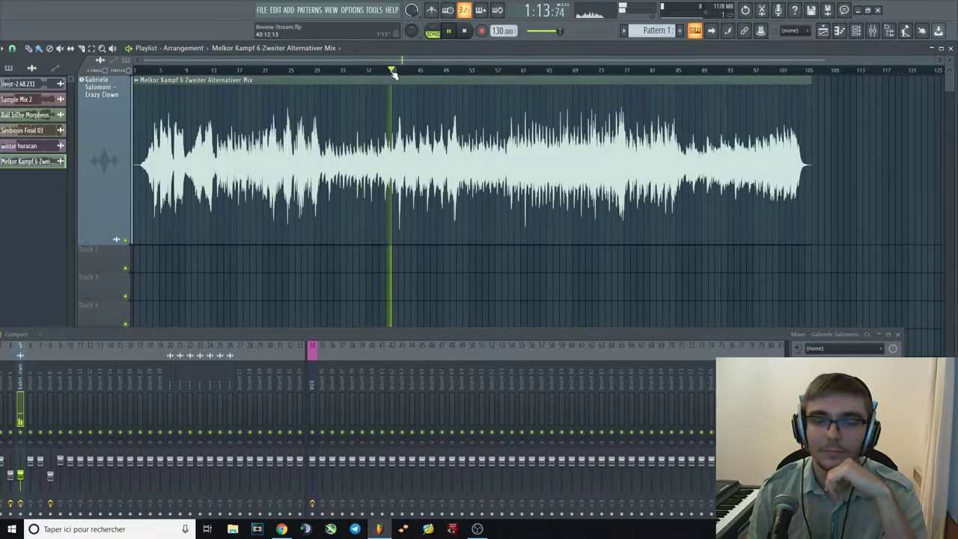
click(376, 70)
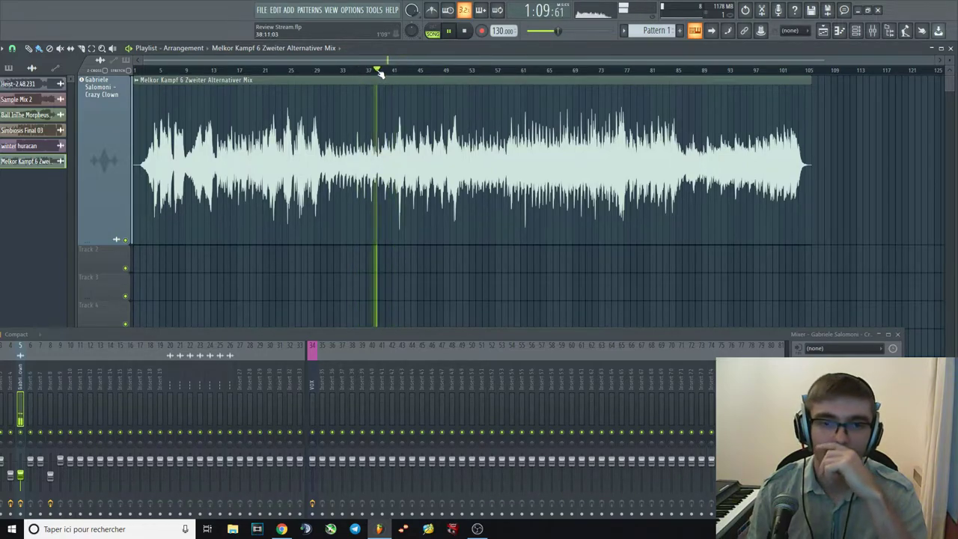
Raise the mixer fader of the reviewed track's channel to about -5.2 dB and audition it around bar 40.
drag(616, 335, 655, 275)
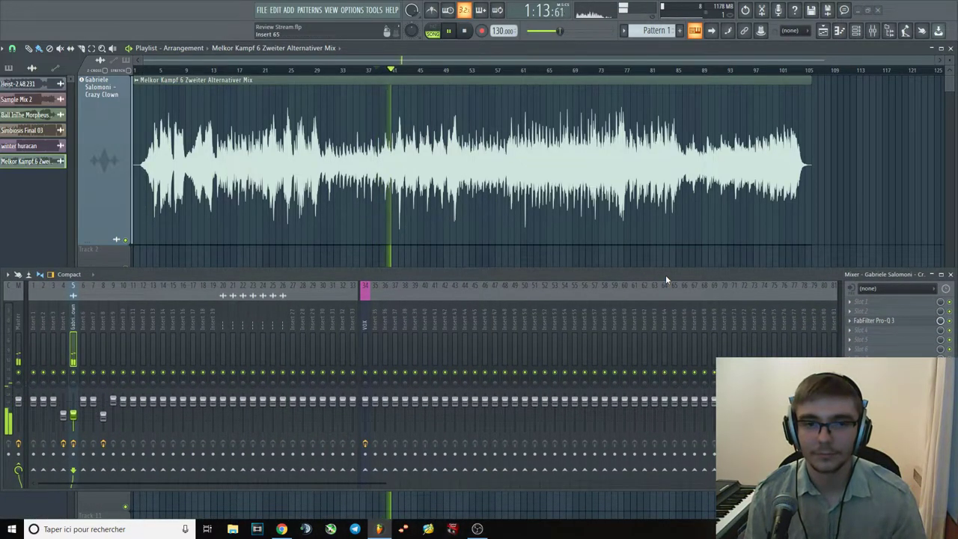
key(space)
click(390, 71)
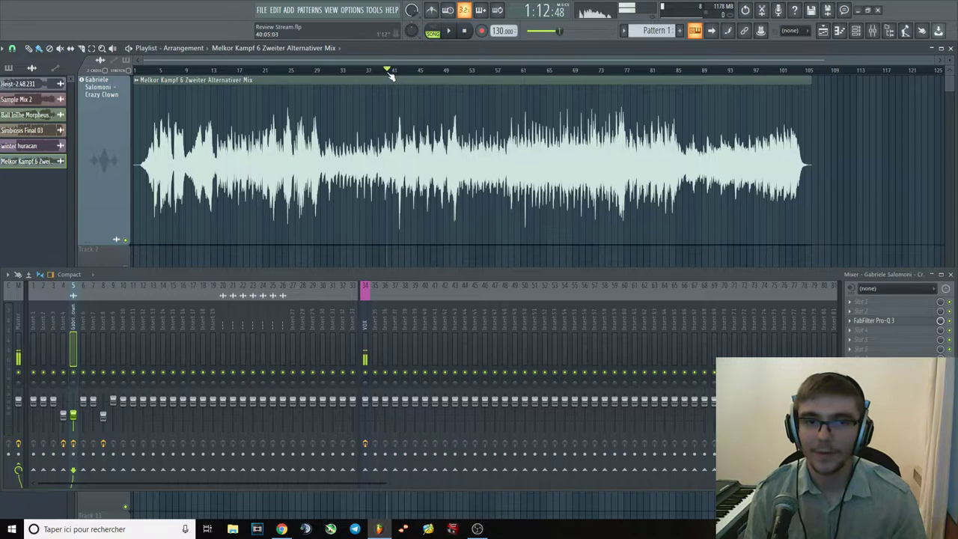
drag(72, 414, 73, 407)
key(space)
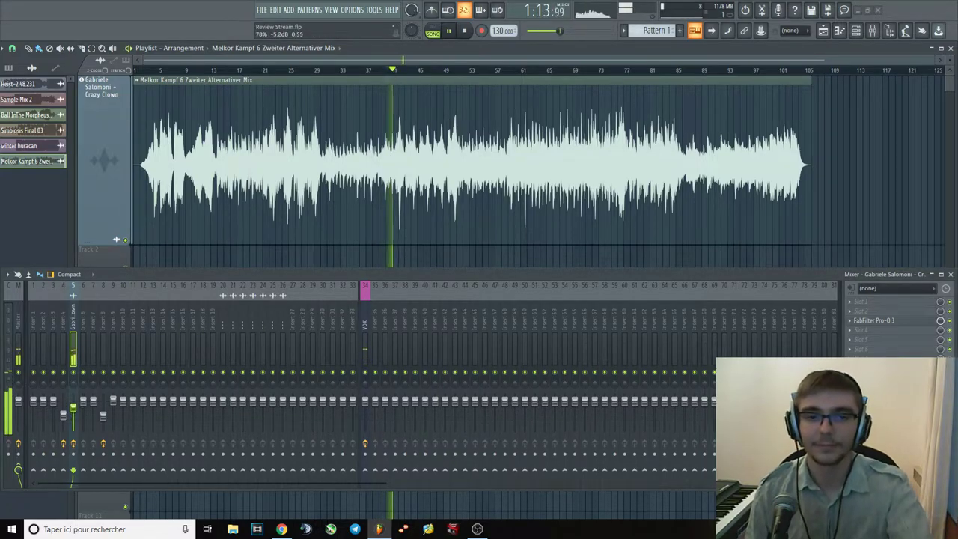
key(space)
Try a bell cut of about 2.2 dB near 583 Hz in FabFilter Pro-Q 3, delete the band and close the equalizer.
click(868, 320)
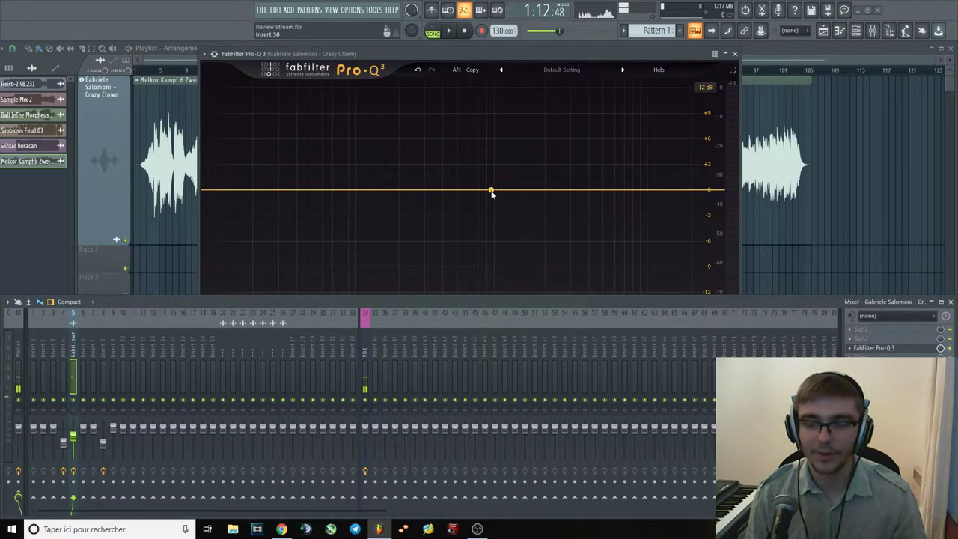
key(space)
drag(490, 191, 467, 205)
right_click(466, 205)
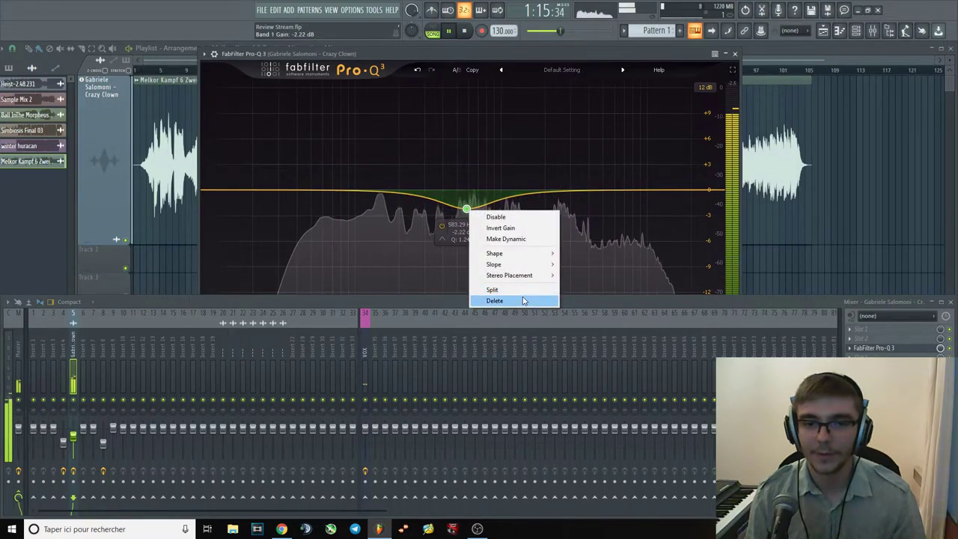
click(498, 300)
click(734, 53)
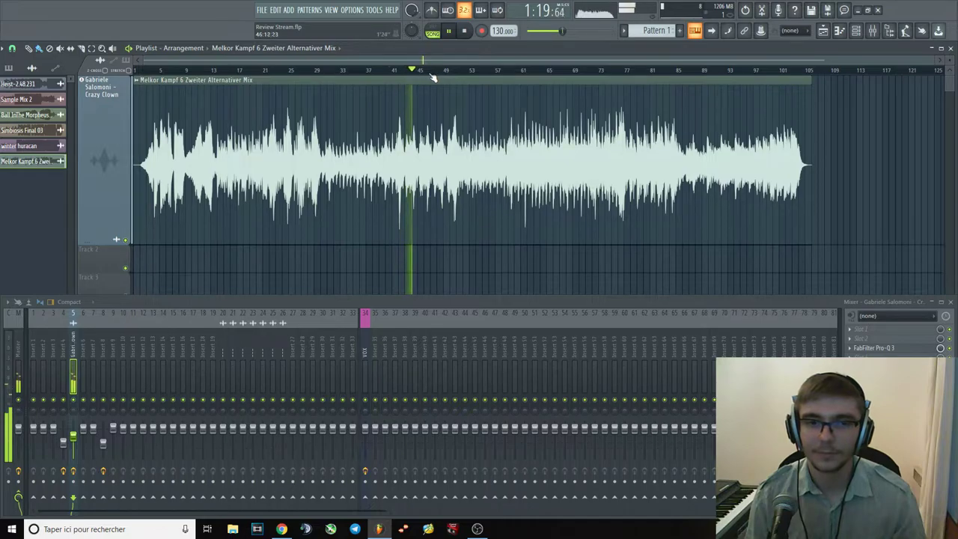
Audition the clip's following sections from about bars 49 and 54.
click(448, 69)
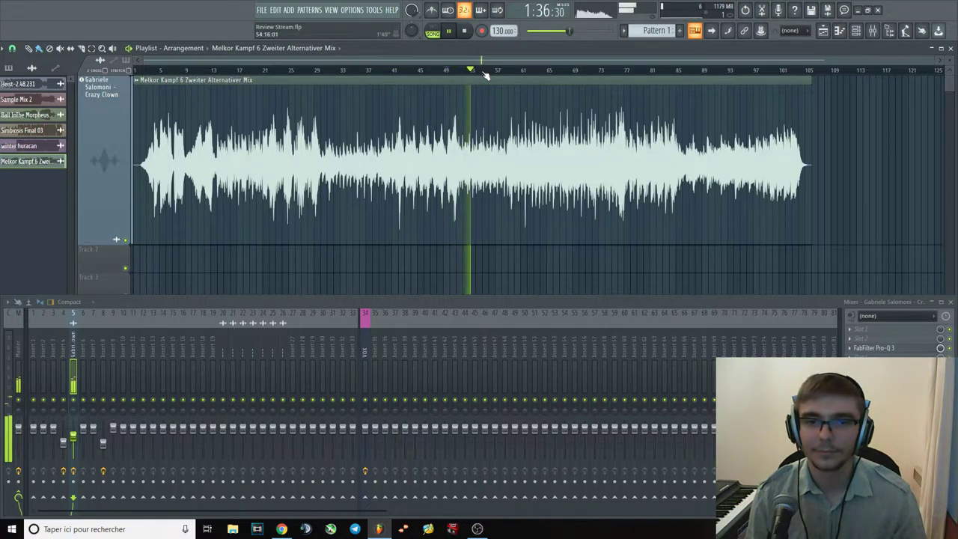
click(482, 72)
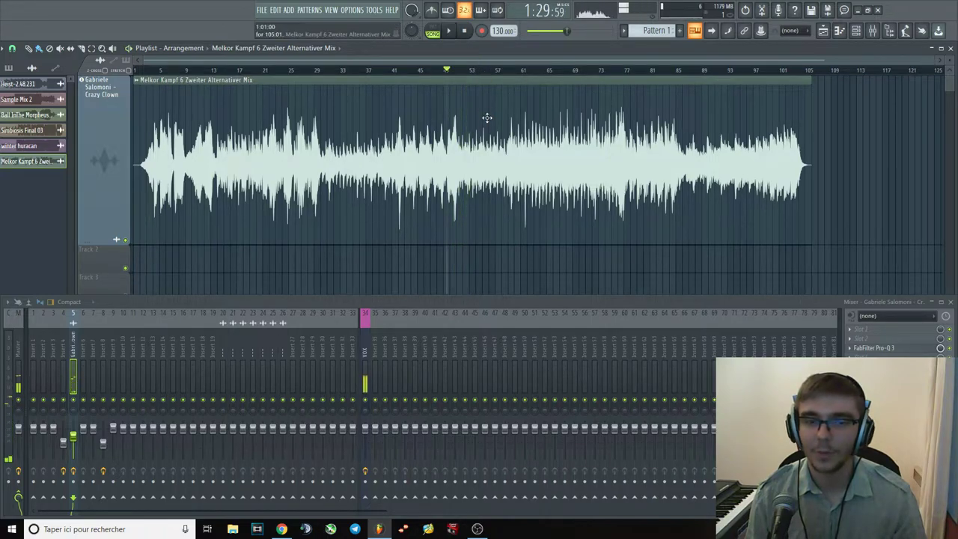
click(486, 71)
key(space)
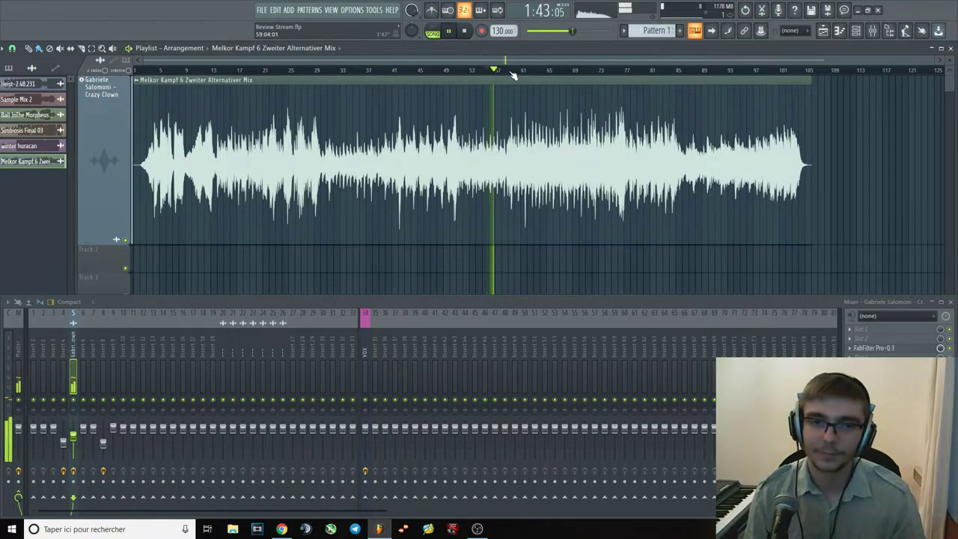
click(484, 71)
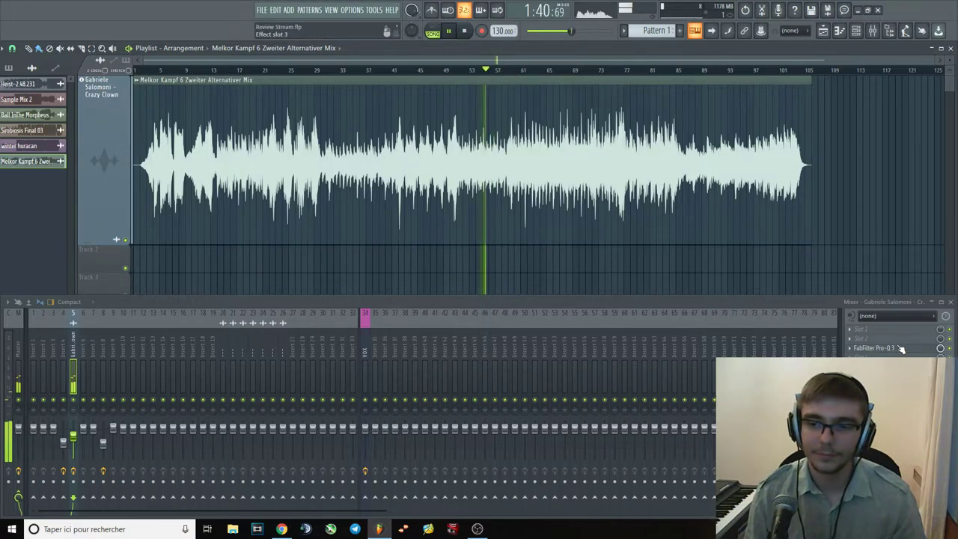
Add a bell cut of about 2.2 dB near 301 Hz with a Q of about 2.1 in FabFilter Pro-Q 3, and audition it.
click(872, 348)
key(space)
mouse_move(439, 189)
mouse_down()
mouse_move(440, 169)
mouse_move(454, 162)
mouse_move(427, 135)
mouse_move(406, 135)
mouse_move(440, 137)
mouse_move(414, 132)
mouse_move(423, 88)
mouse_move(423, 190)
mouse_up()
key(space)
click(468, 133)
scroll(410, 164, up, 3)
scroll(422, 89, up, 6)
scroll(423, 190, down, 2)
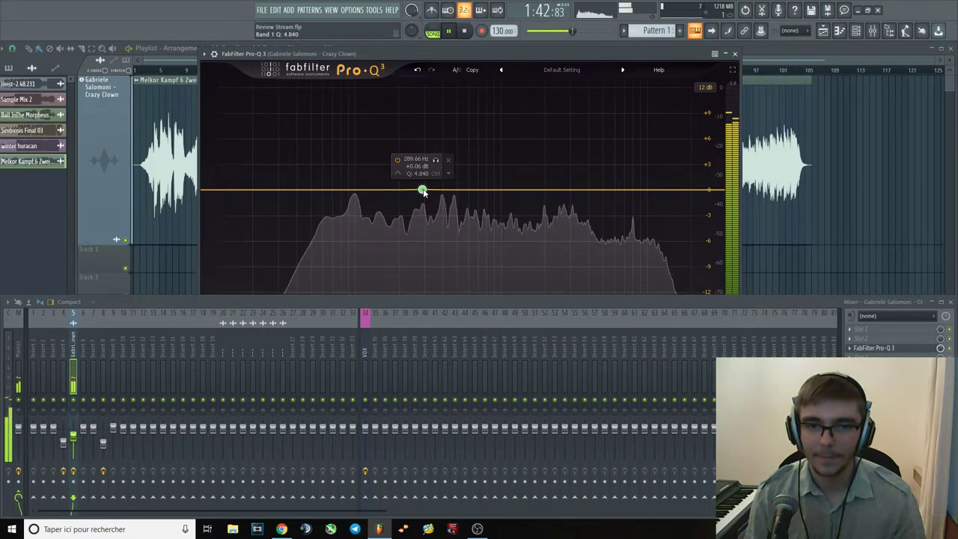
mouse_move(423, 190)
mouse_down()
mouse_move(422, 128)
mouse_move(425, 256)
mouse_move(424, 138)
mouse_move(442, 140)
mouse_move(421, 160)
mouse_move(424, 207)
mouse_up()
key(space)
scroll(425, 208, up, 2)
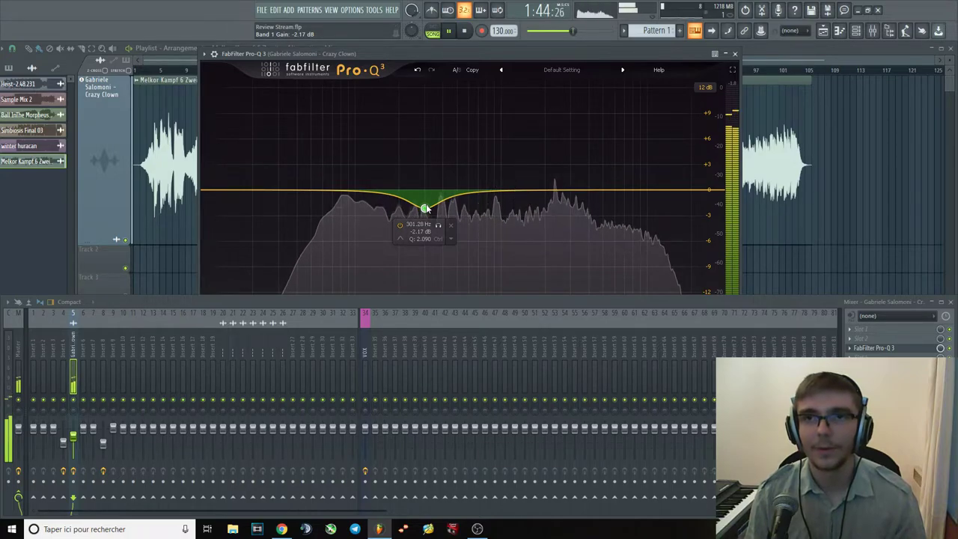
Stop playback and delete the equalizer band at about 301 Hz in Pro-Q 3.
key(space)
right_click(425, 209)
click(432, 203)
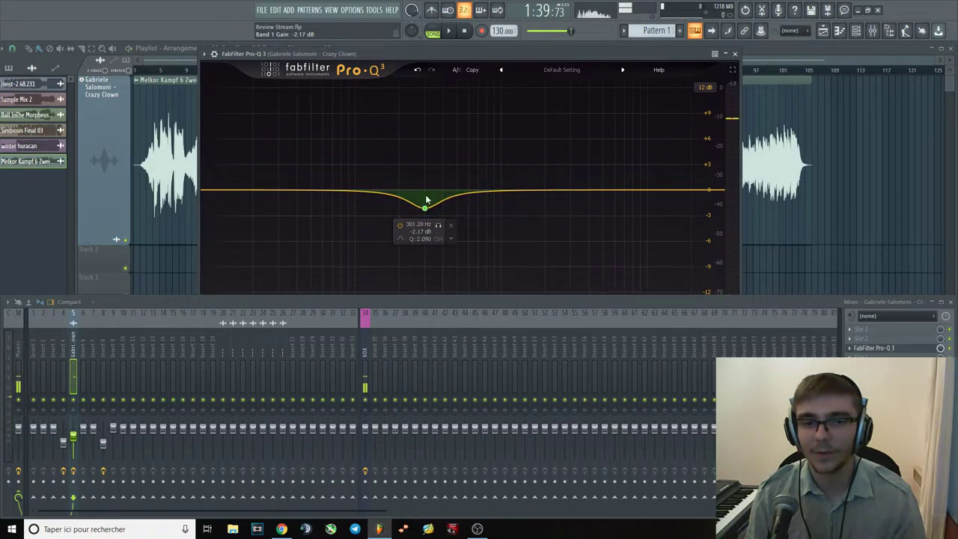
right_click(431, 212)
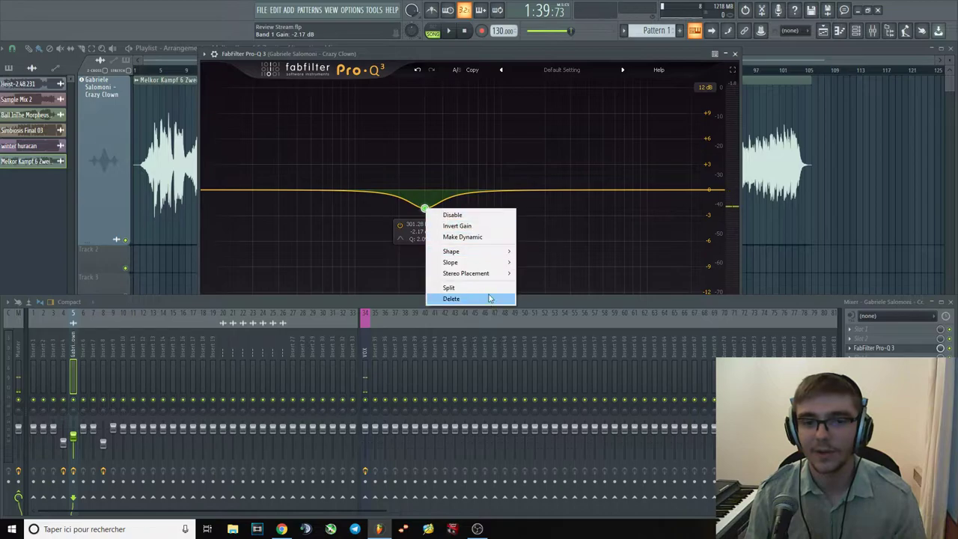
click(448, 296)
Play the mix from around bar 61 and examine its spectrum in Pro-Q 3.
click(516, 72)
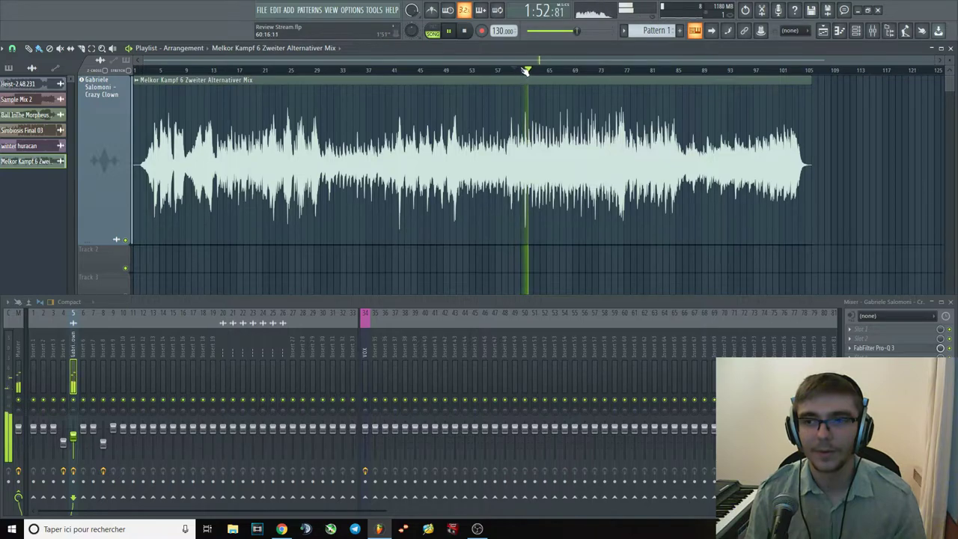
key(space)
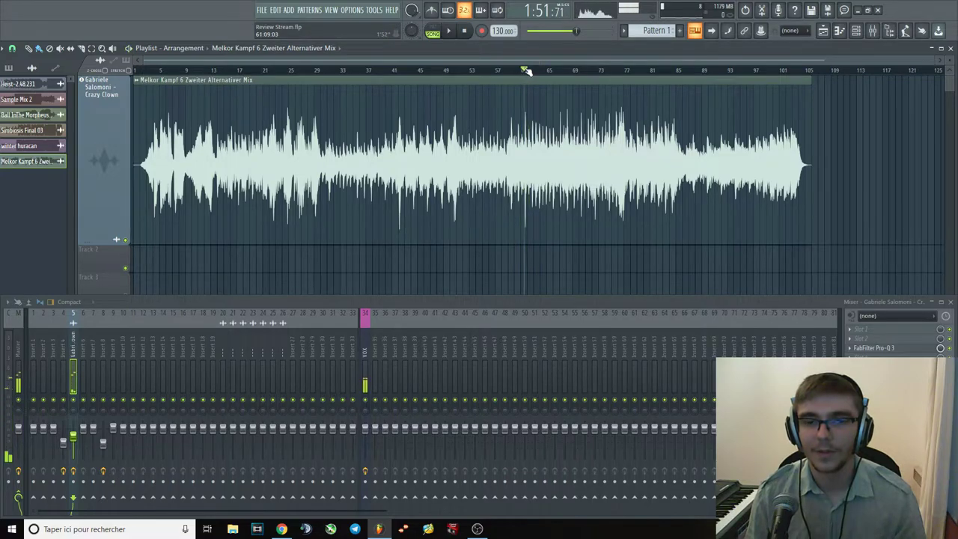
click(905, 352)
key(space)
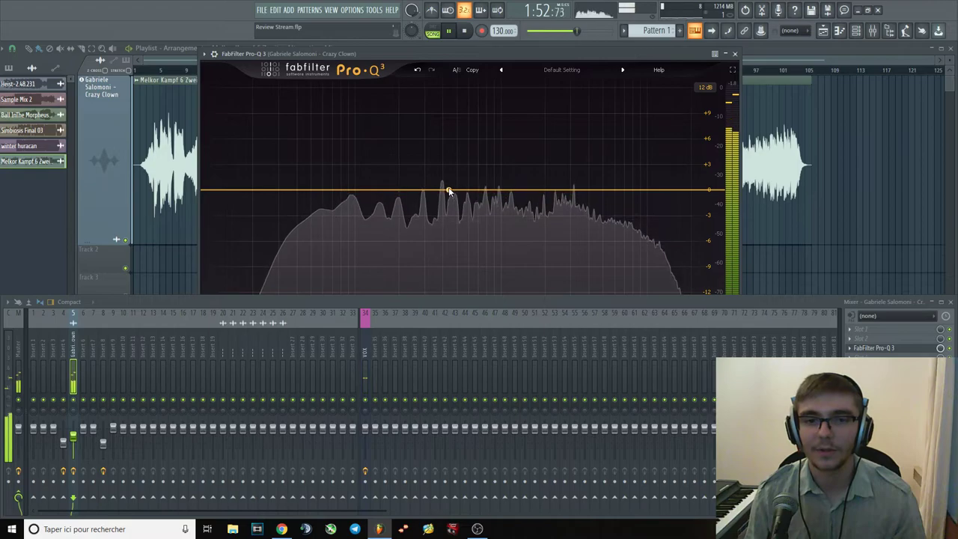
Try a slight equalizer cut in the low mids, delete the band and close Pro-Q 3.
drag(438, 190, 411, 198)
key(space)
right_click(411, 197)
click(464, 288)
click(734, 54)
Play the mix from about bar 68 and try a cut of about 2.75 dB near 283 Hz in Pro-Q 3.
key(space)
click(570, 70)
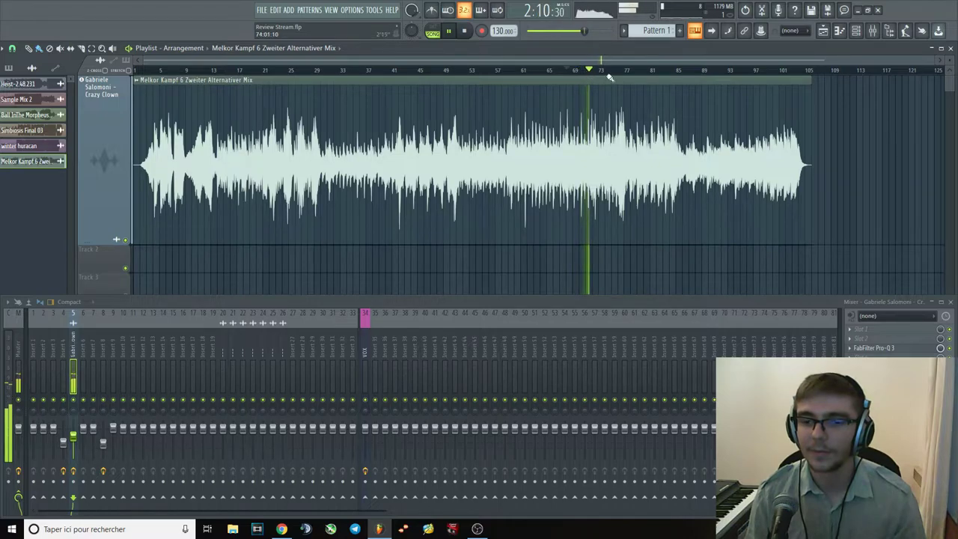
click(900, 349)
drag(443, 191, 429, 217)
key(space)
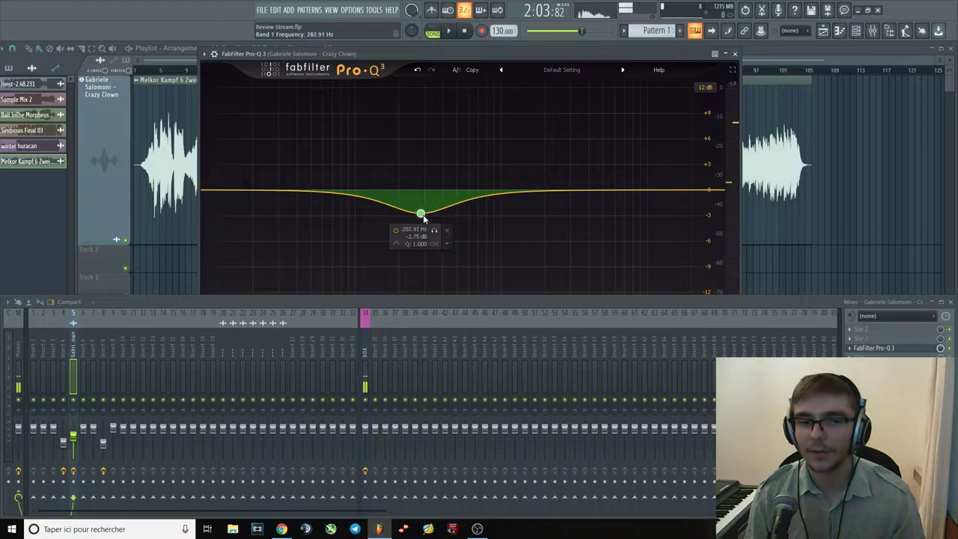
Delete the low-mid cut near 283 Hz and close Pro-Q 3.
right_click(431, 218)
click(468, 306)
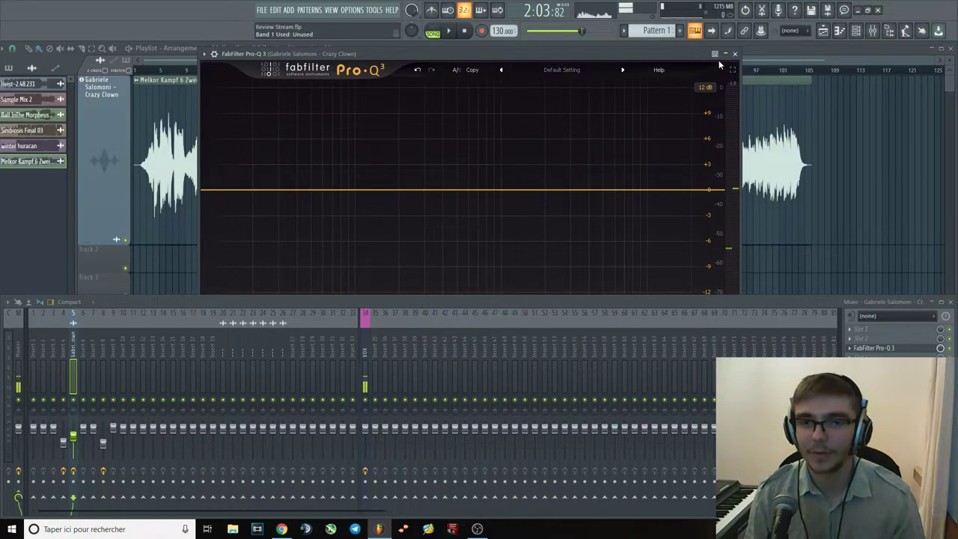
click(736, 54)
Audition the mix between bars 72 and 82, including the loud peak around bar 76.
click(591, 69)
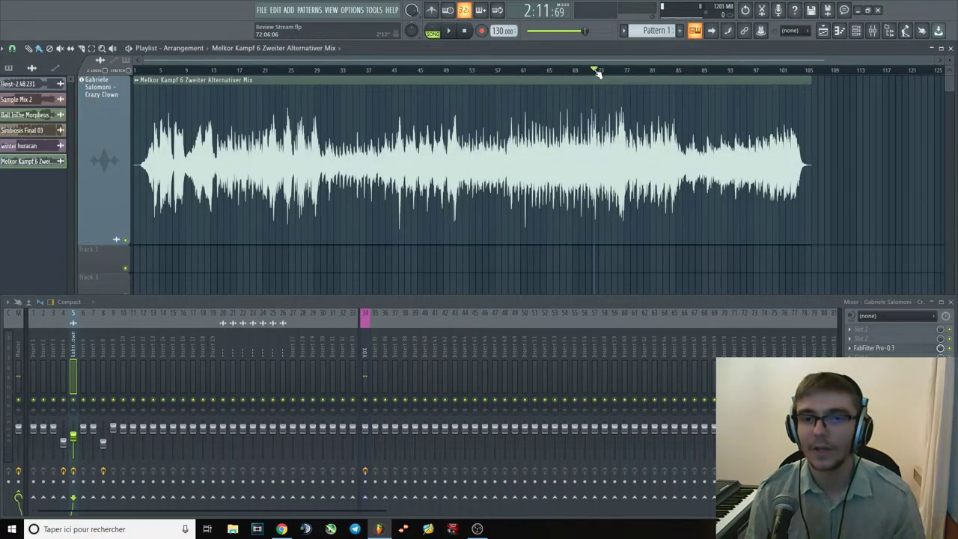
drag(591, 71, 602, 73)
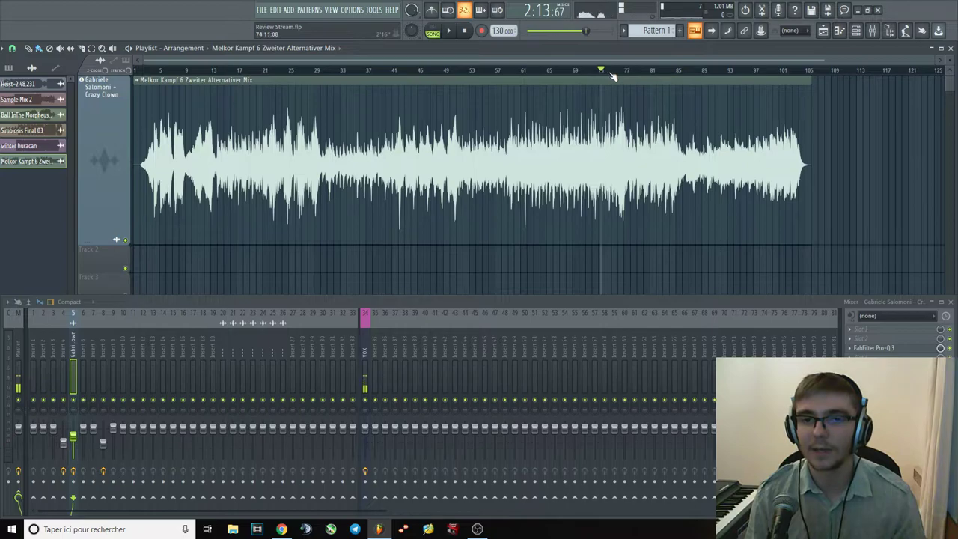
click(607, 71)
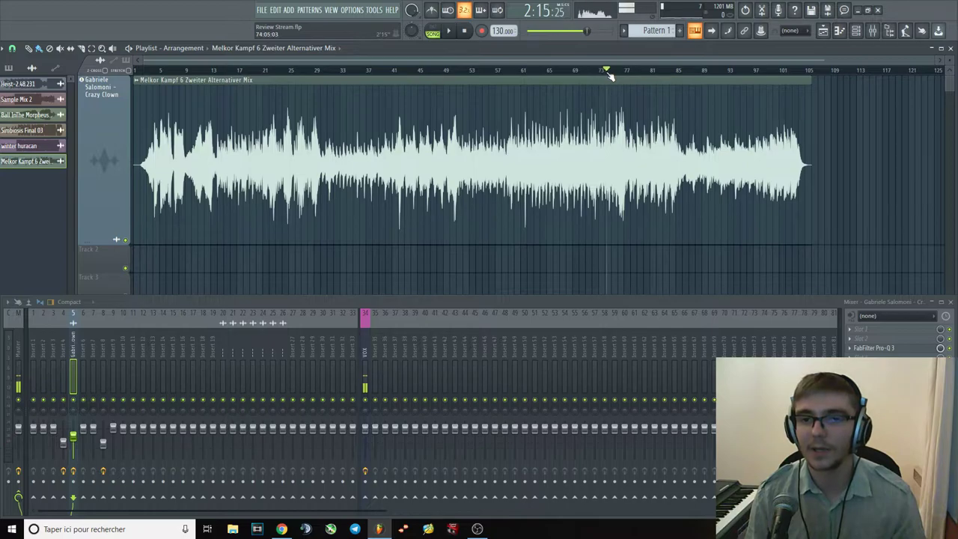
key(space)
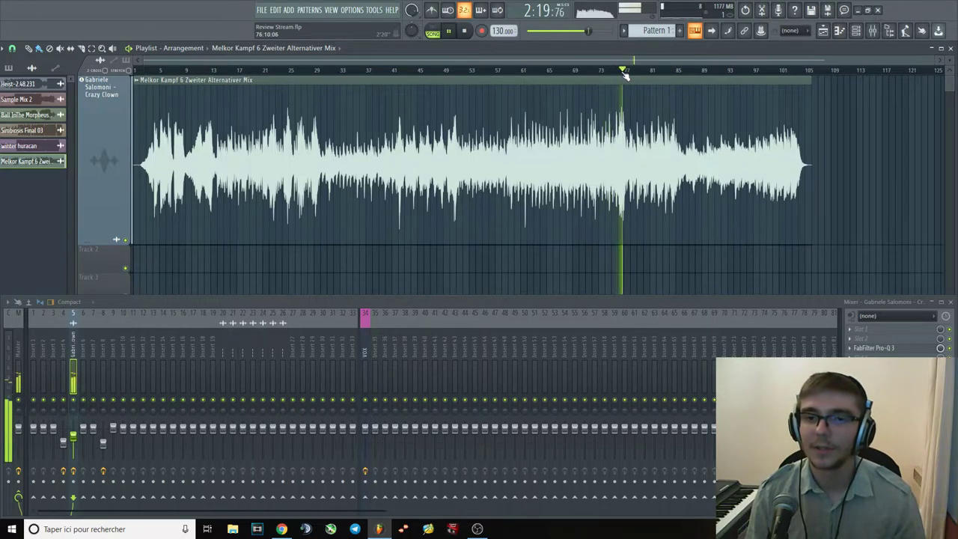
click(657, 71)
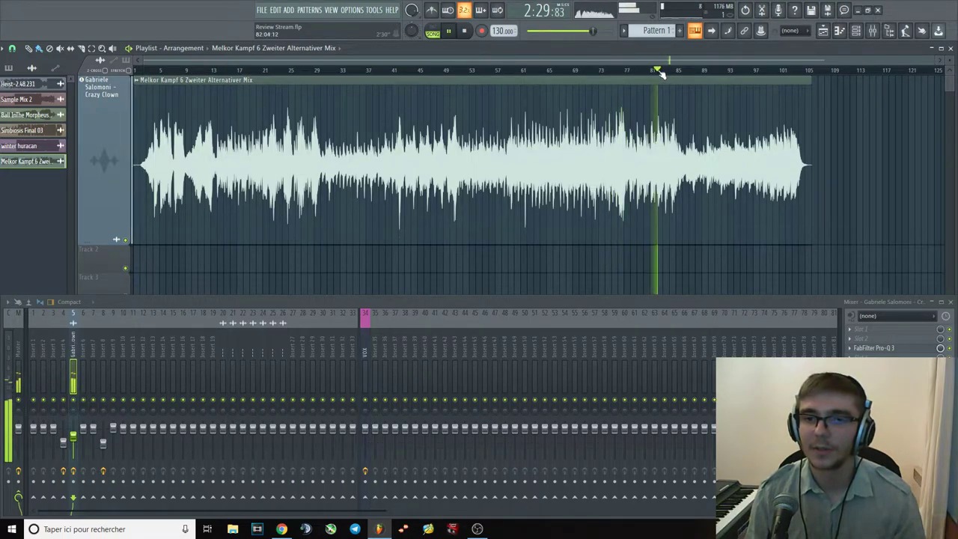
click(621, 71)
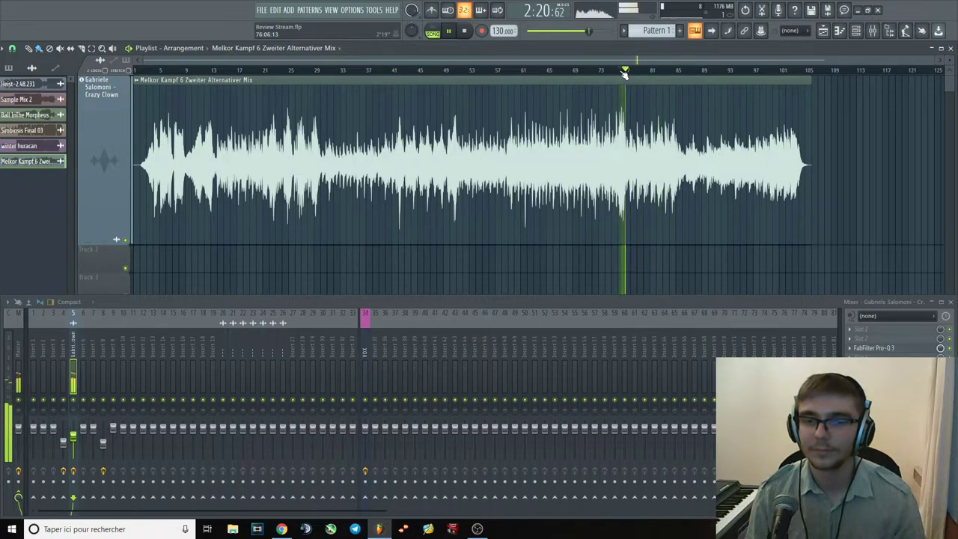
key(space)
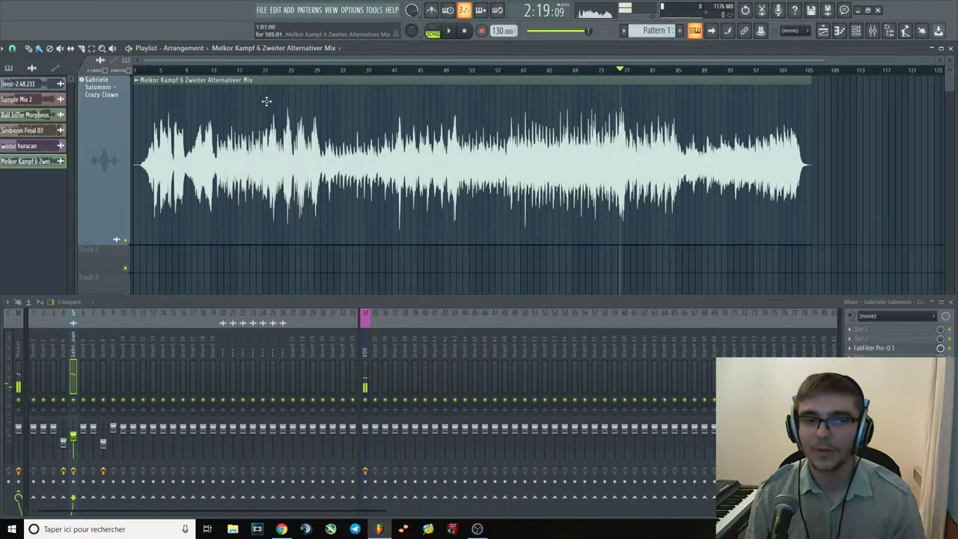
Reopen Pro-Q 3, lower the mixer to uncover more of its display, and play the passage around bar 76.
scroll(792, 191, up, 2)
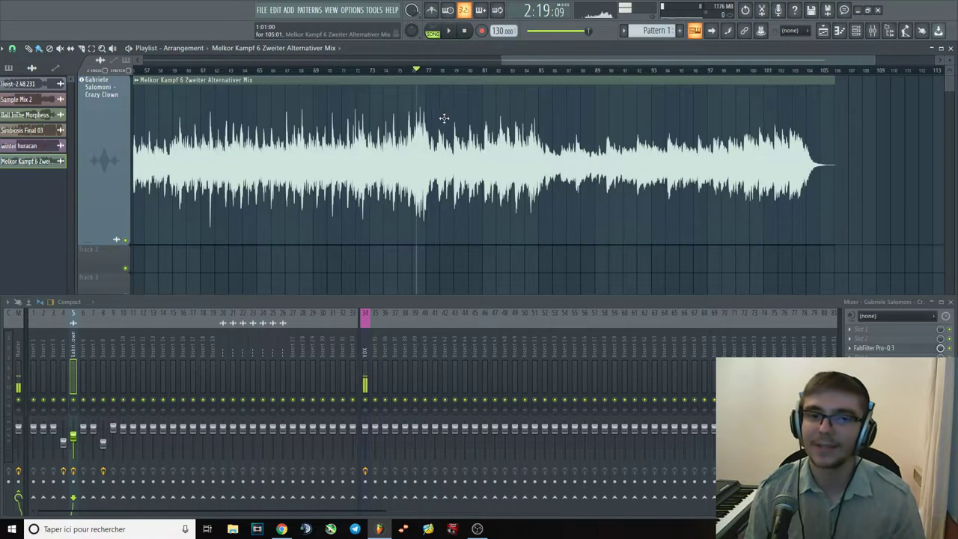
click(889, 349)
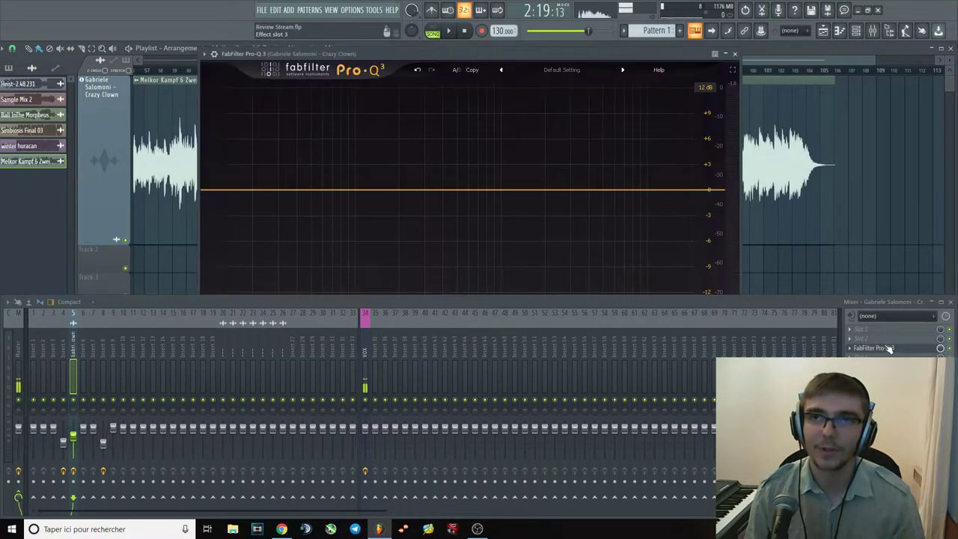
drag(573, 54, 699, 60)
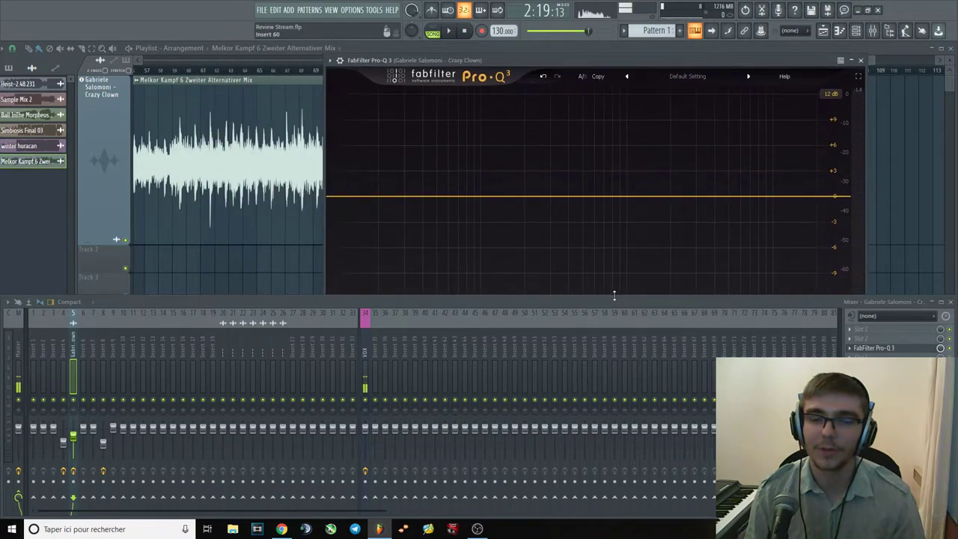
drag(613, 295, 607, 341)
key(space)
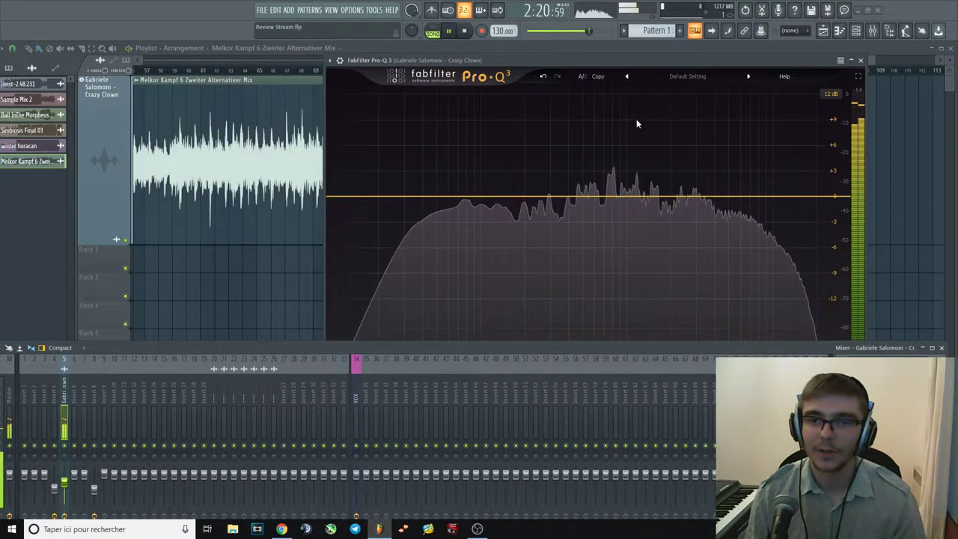
Try a slight cut on the tallest midrange peak, delete the band and close Pro-Q 3.
mouse_move(615, 196)
mouse_down()
mouse_move(616, 184)
mouse_move(612, 263)
mouse_move(612, 199)
mouse_up()
key(space)
right_click(612, 200)
click(628, 299)
click(861, 59)
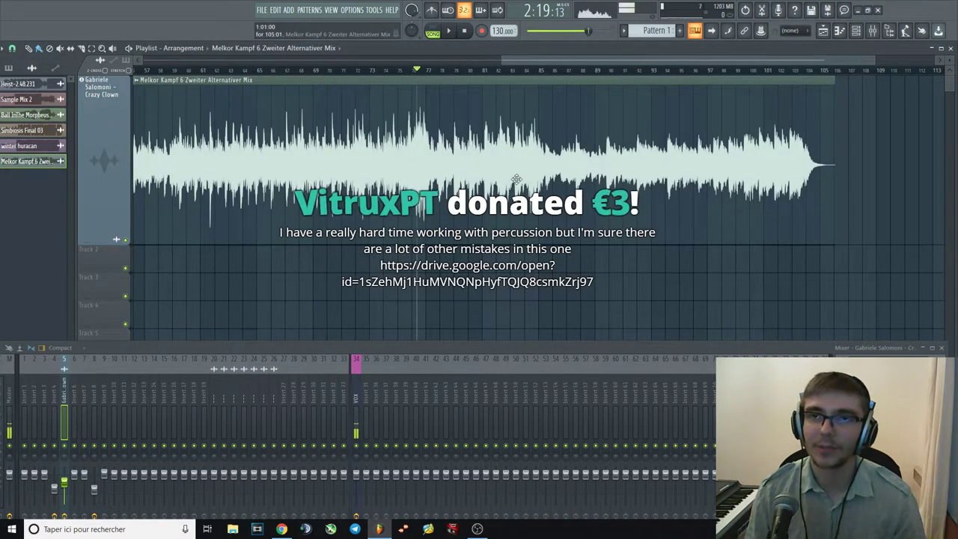
Play the passage just after bar 80, try a small midrange cut in Pro-Q 3 and remove it.
click(483, 72)
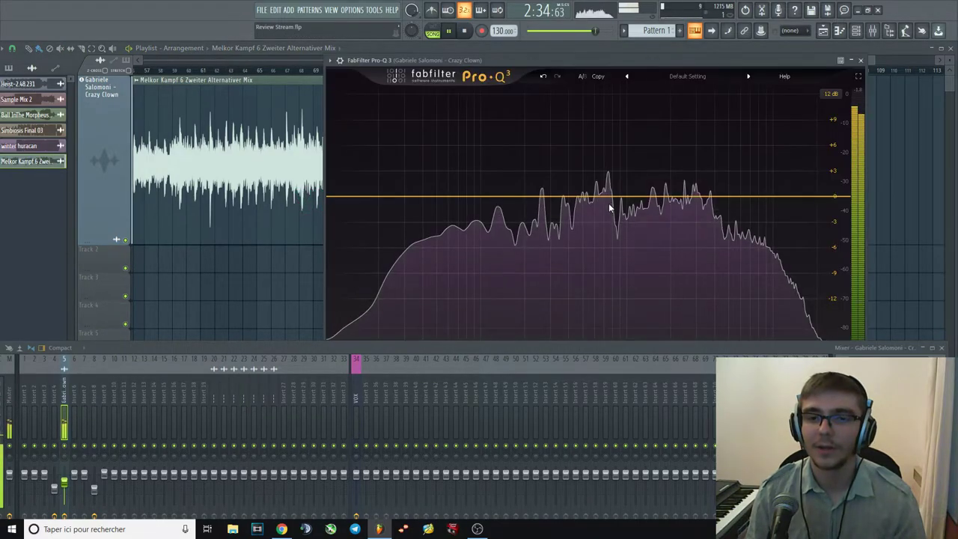
mouse_move(606, 194)
mouse_down()
mouse_move(609, 162)
mouse_move(607, 244)
mouse_move(605, 197)
mouse_up()
right_click(607, 196)
key(space)
click(633, 283)
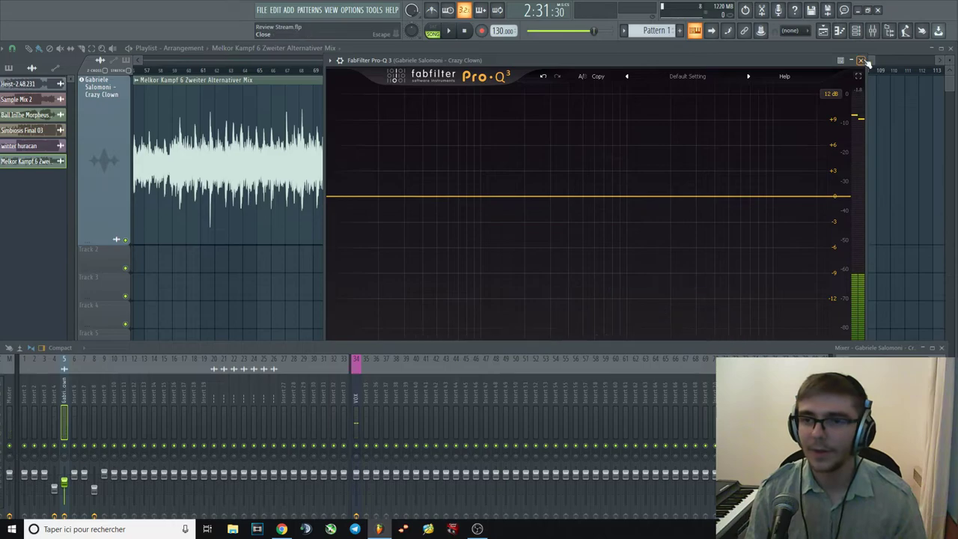
click(860, 60)
Audition the closing section from around bars 88 and 98, and stop playback.
click(583, 70)
key(space)
click(731, 69)
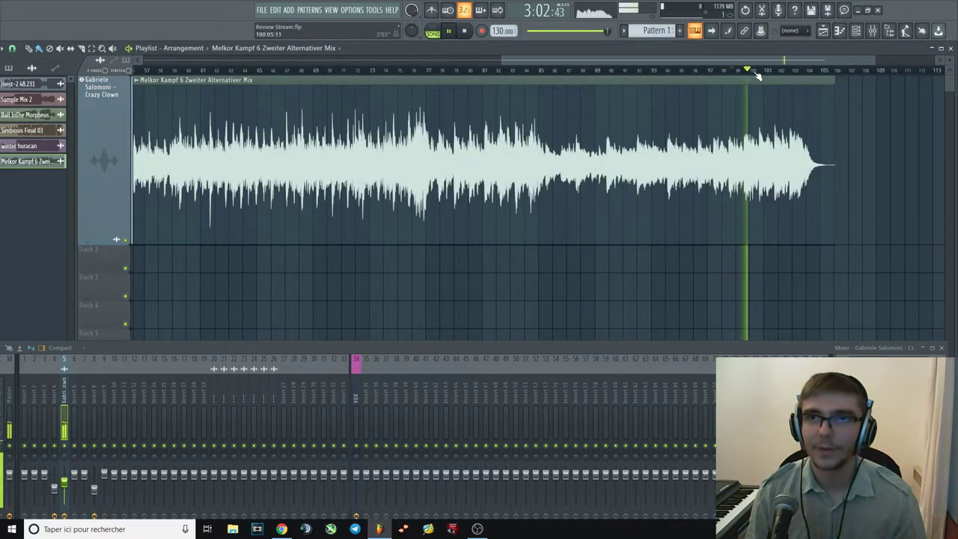
key(space)
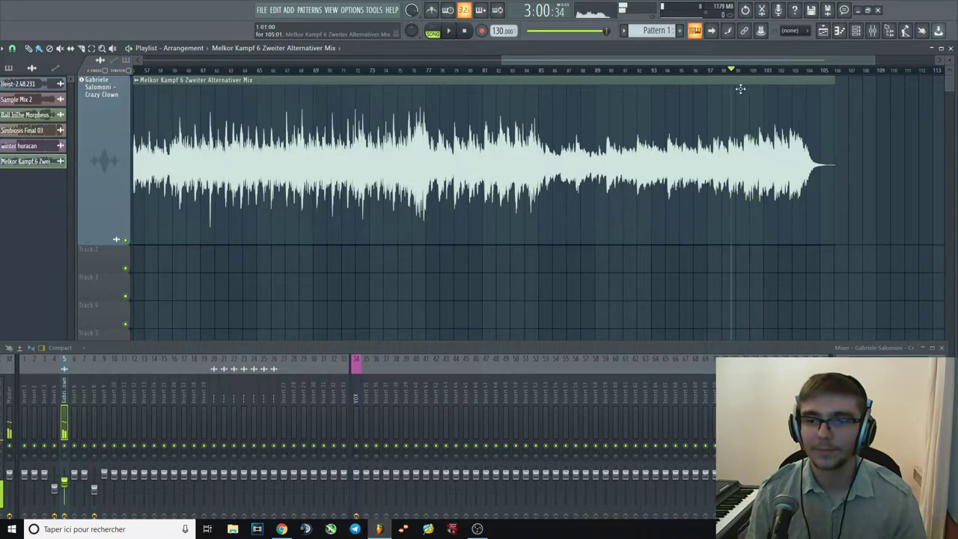
scroll(653, 212, down, 3)
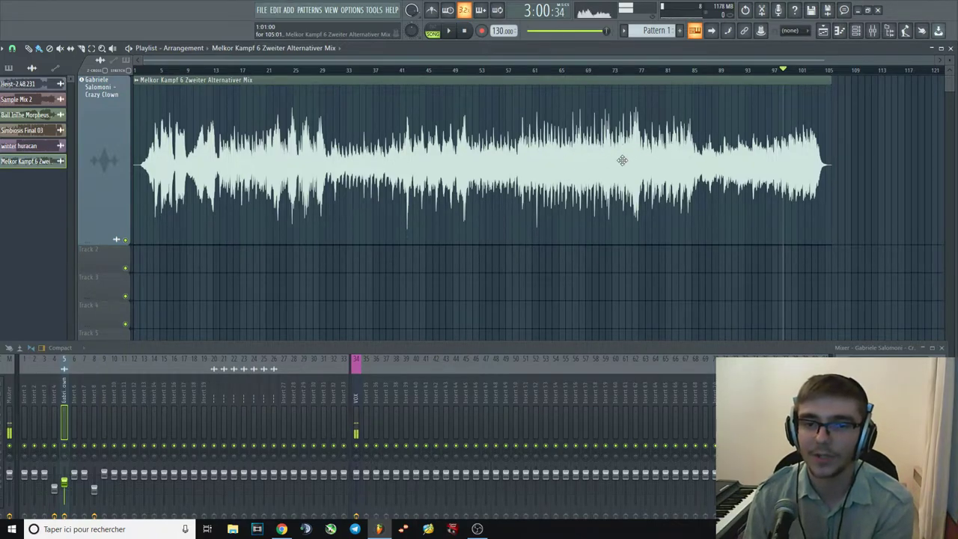
Clear the Melkor Kampf clip and all the sample channels from the project, and save it.
right_click(556, 141)
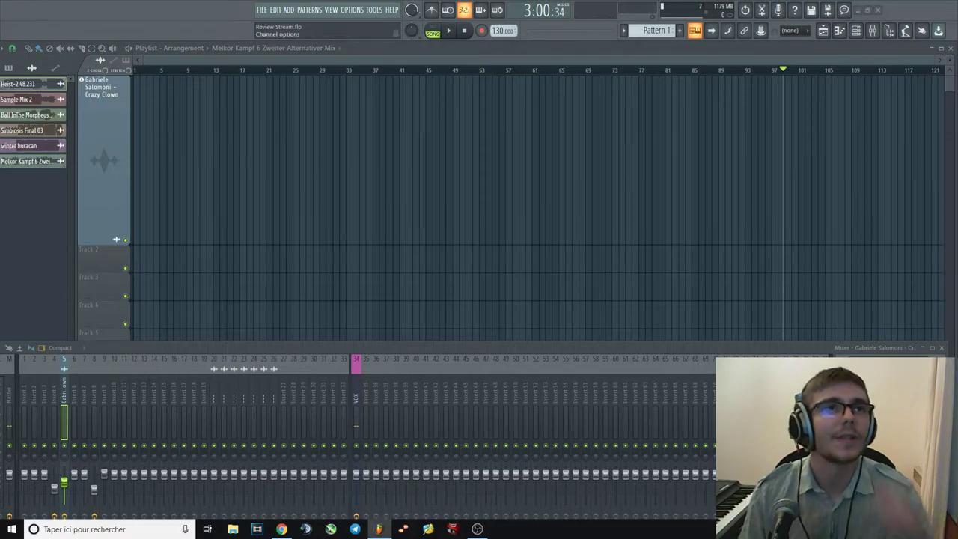
key(alt+Delete)
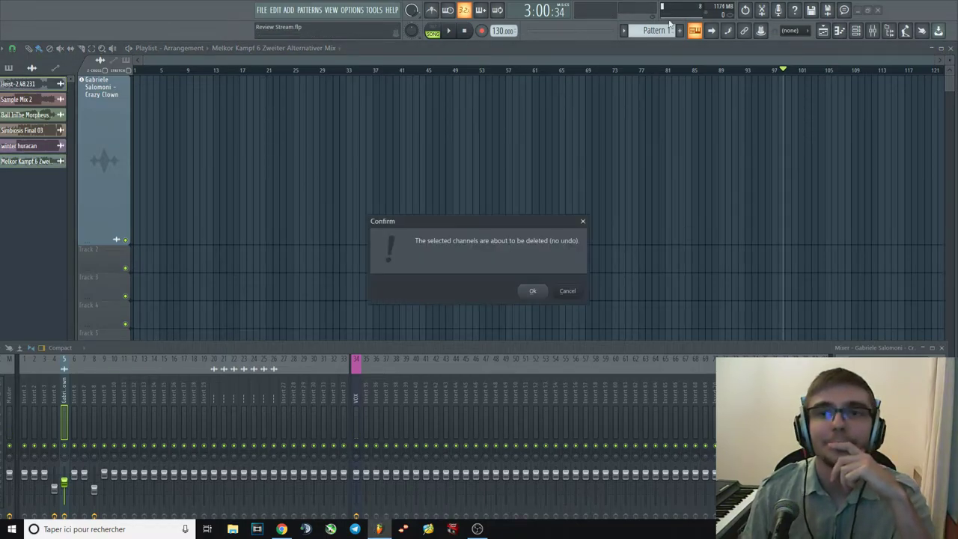
click(533, 291)
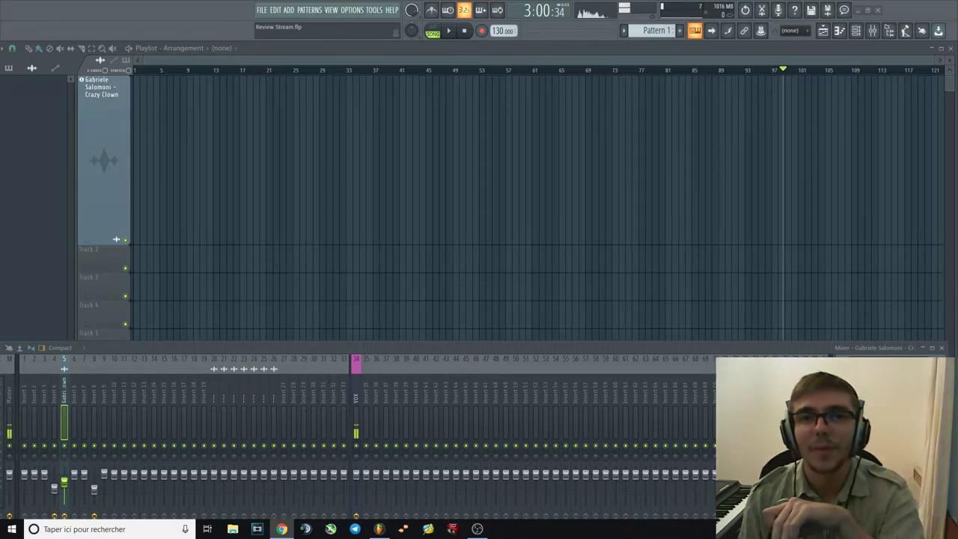
key(ctrl+s)
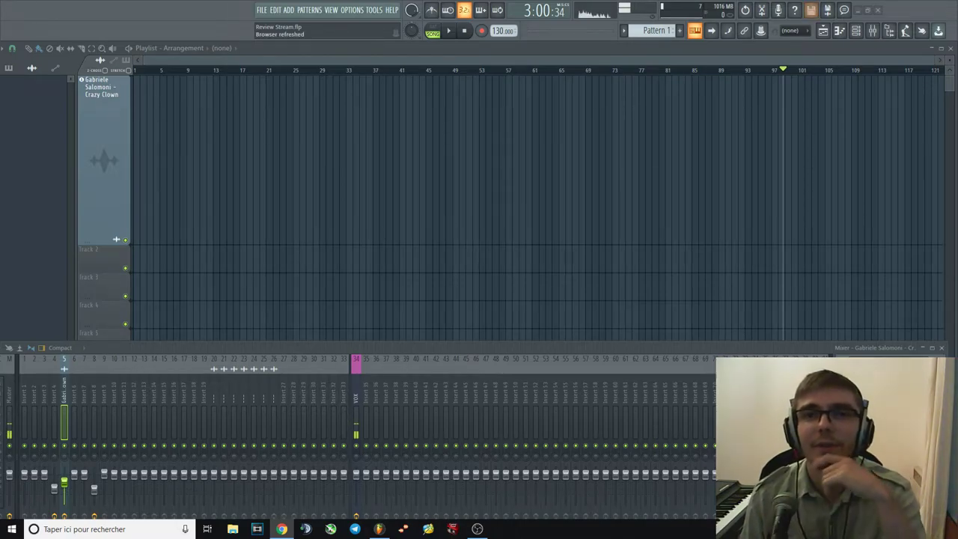
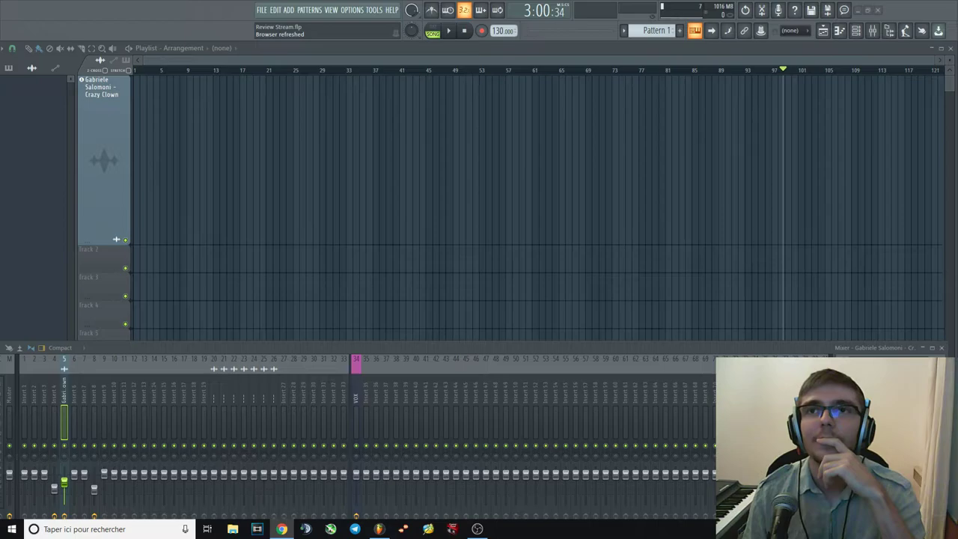
Add the Gloria_MatDug audio clip at bar 1 of the first playlist track and play it from the start.
drag(530, 112, 190, 70)
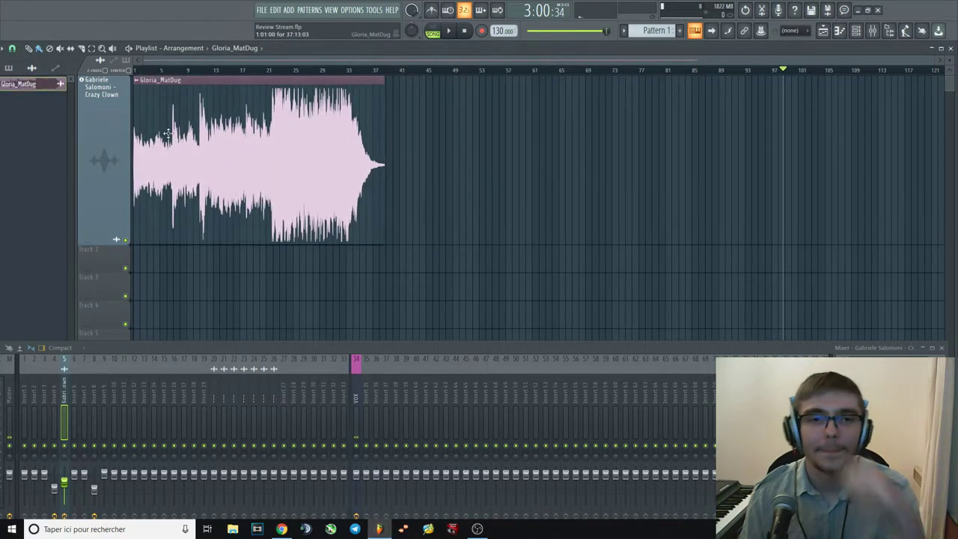
key(space)
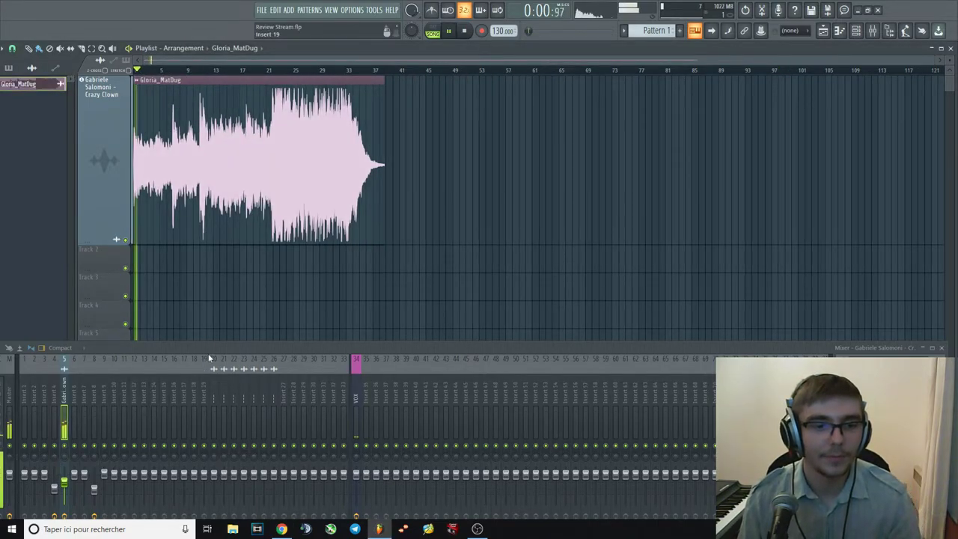
Move the mixer up to reveal its effect slots, and briefly view Pro-Q 3 on the playing track.
drag(207, 354, 231, 230)
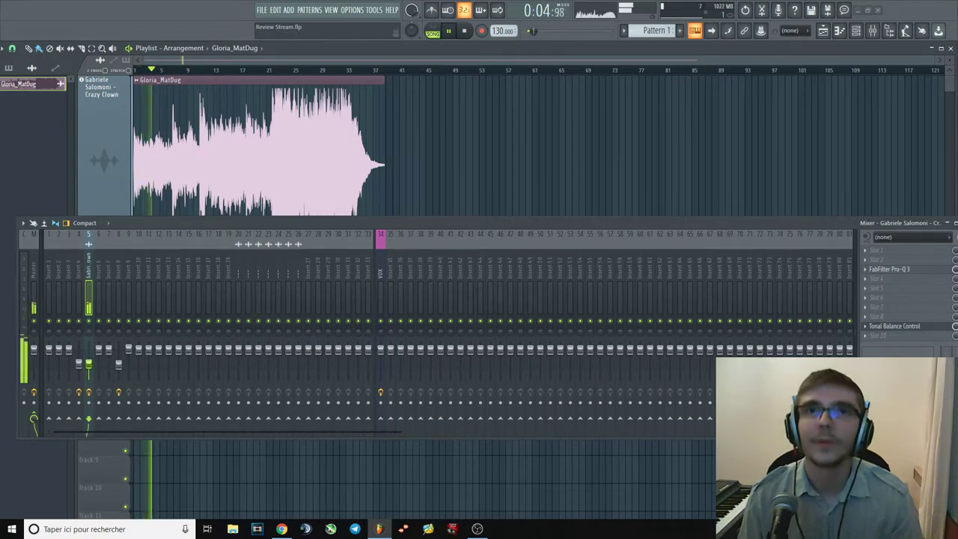
key(alt+Tab)
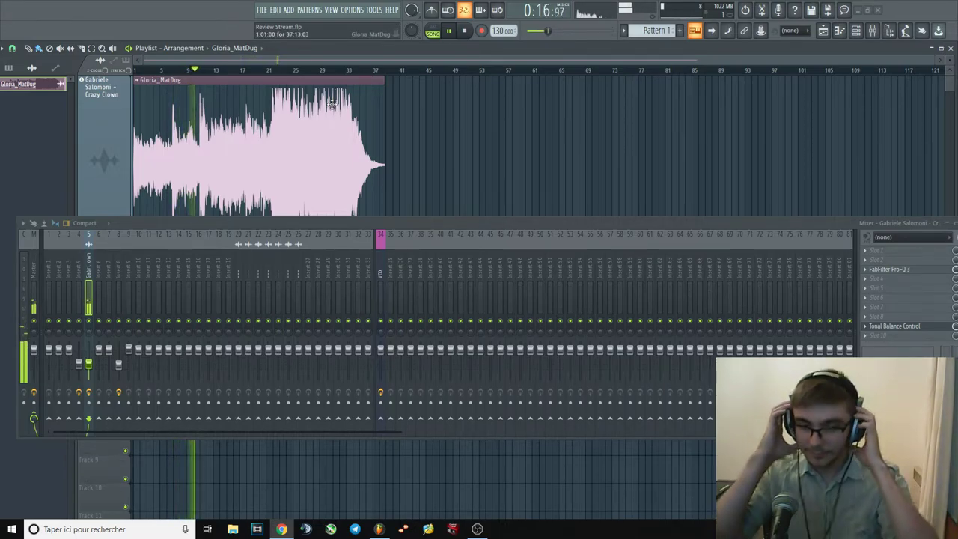
drag(474, 229, 455, 217)
click(873, 259)
click(860, 60)
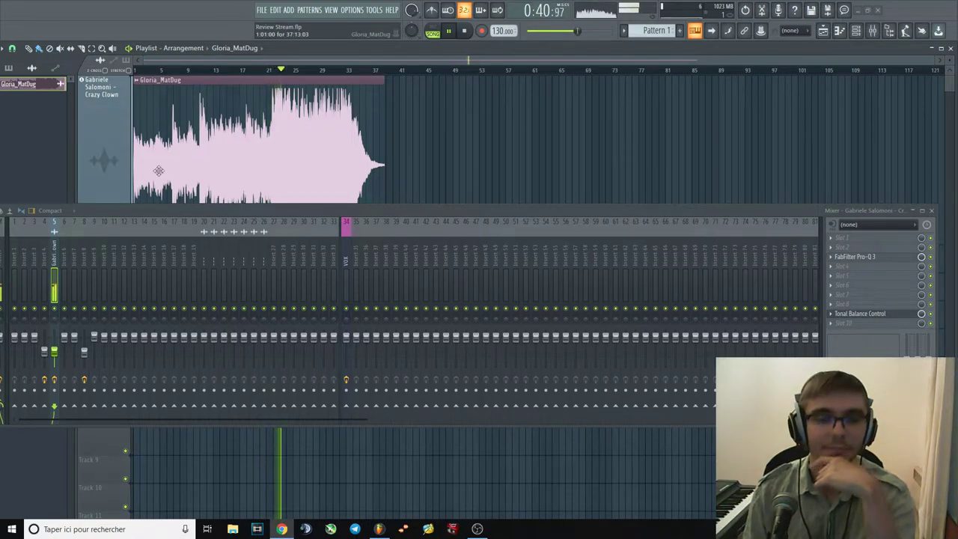
Lower the playing track's mixer fader slightly, and replay the clip from around bar 7 and from the start.
drag(55, 351, 54, 352)
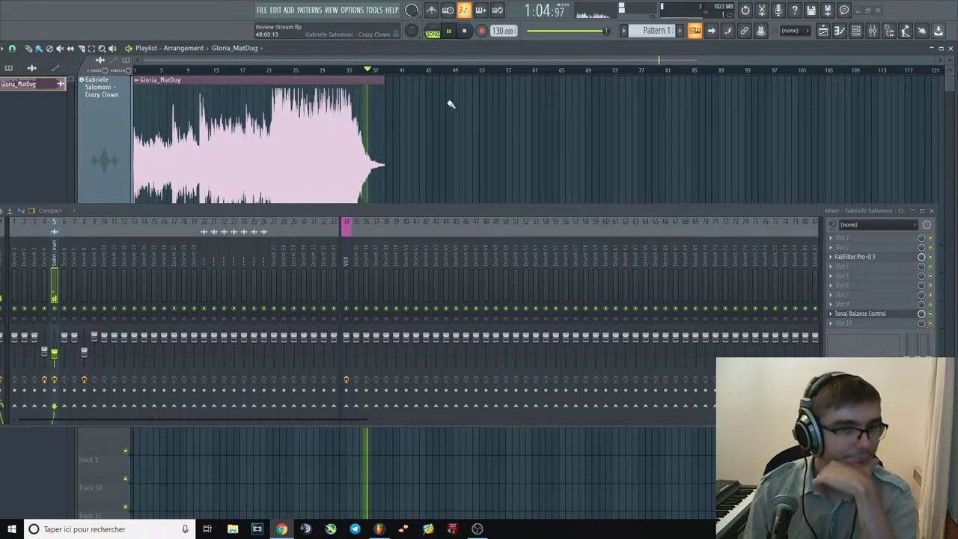
click(468, 32)
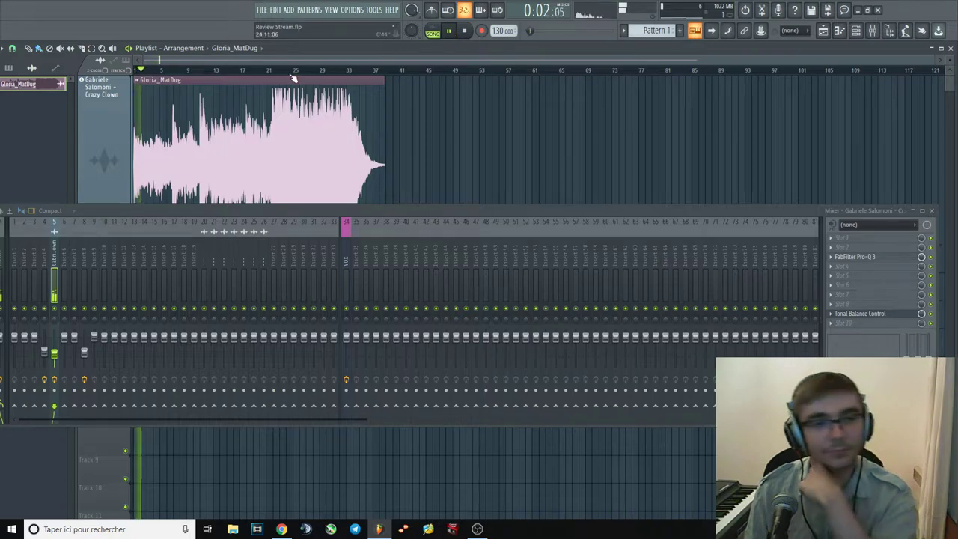
click(172, 70)
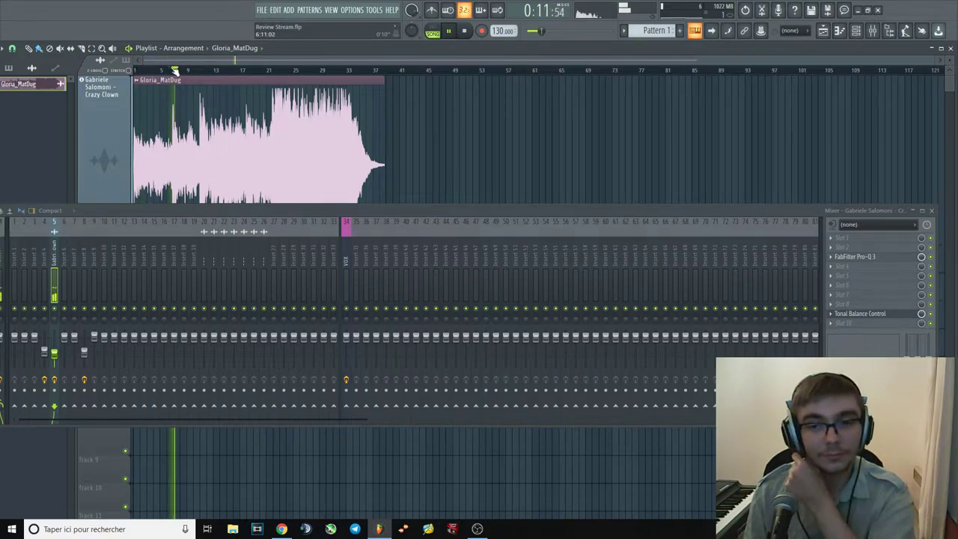
drag(182, 69, 86, 77)
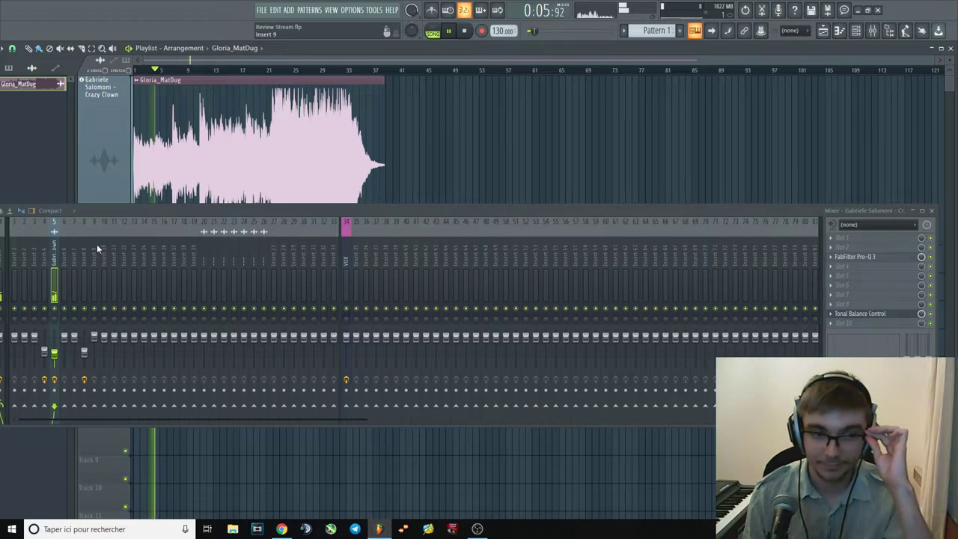
Show Pro-Q 3 on the playing track above a lowered mixer window, with playback running from the opening.
key(space)
click(855, 257)
drag(573, 209, 581, 259)
key(space)
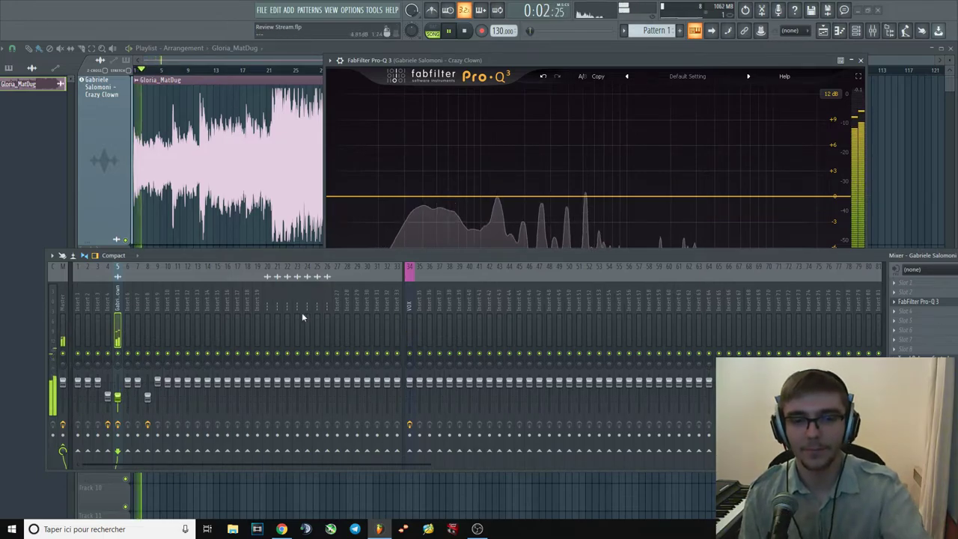
drag(481, 257, 466, 309)
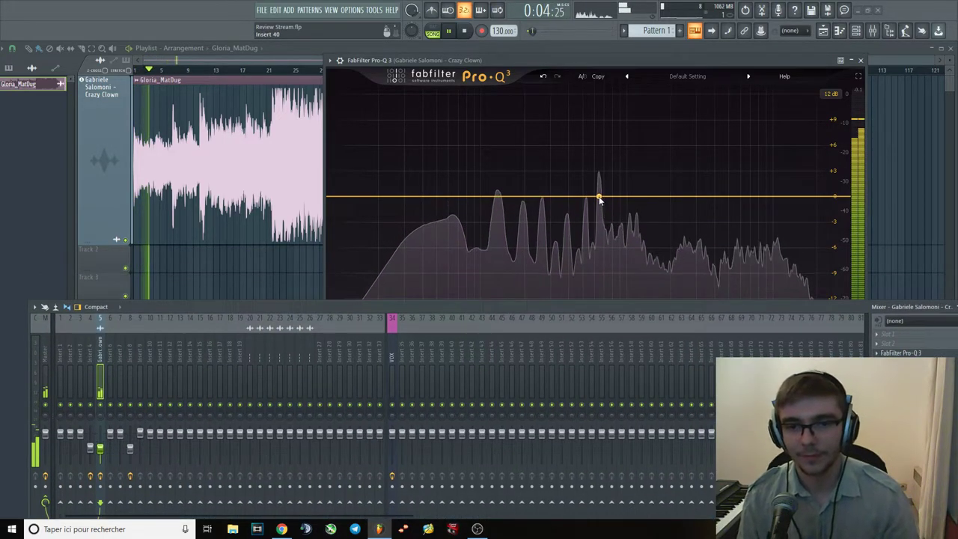
Demonstrate a narrow low-mid cut and a 1.46 dB cut near 318 Hz in Pro-Q 3, and delete both bands.
key(space)
drag(590, 197, 589, 226)
scroll(588, 179, up, 5)
key(space)
drag(559, 197, 551, 215)
key(space)
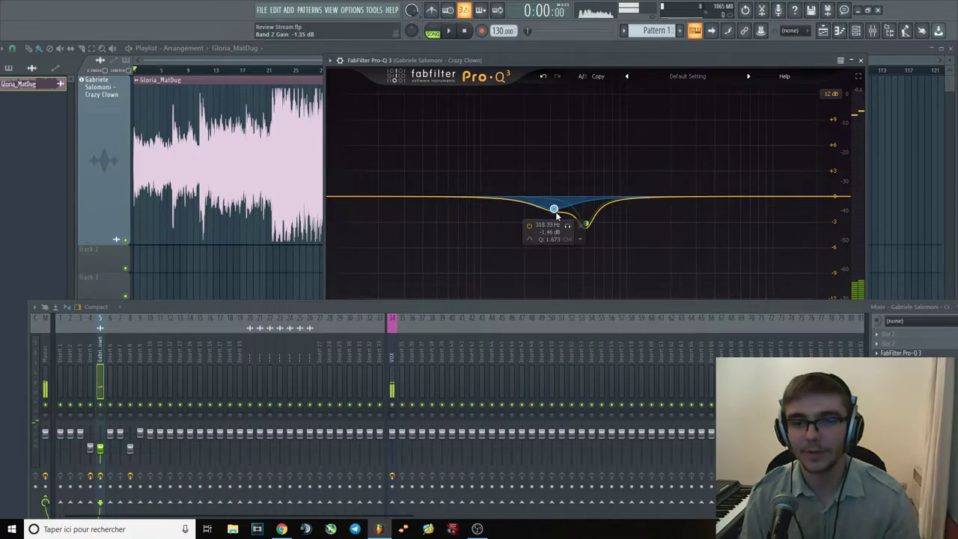
key(space)
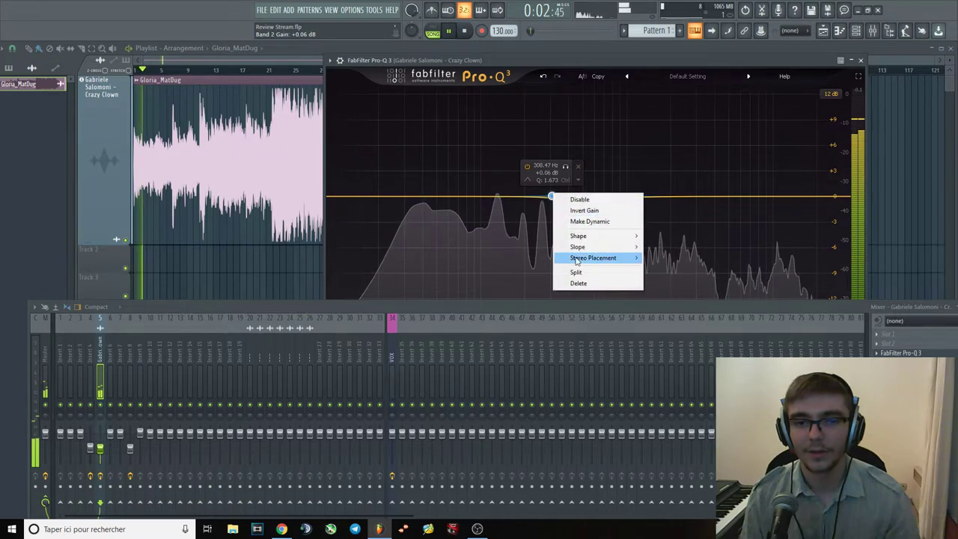
right_click(586, 223)
click(602, 312)
key(space)
Audition a soloed 4.39 dB boost near 301 Hz in Pro-Q 3, and delete the band.
drag(545, 196, 564, 132)
key(space)
click(565, 131)
click(564, 131)
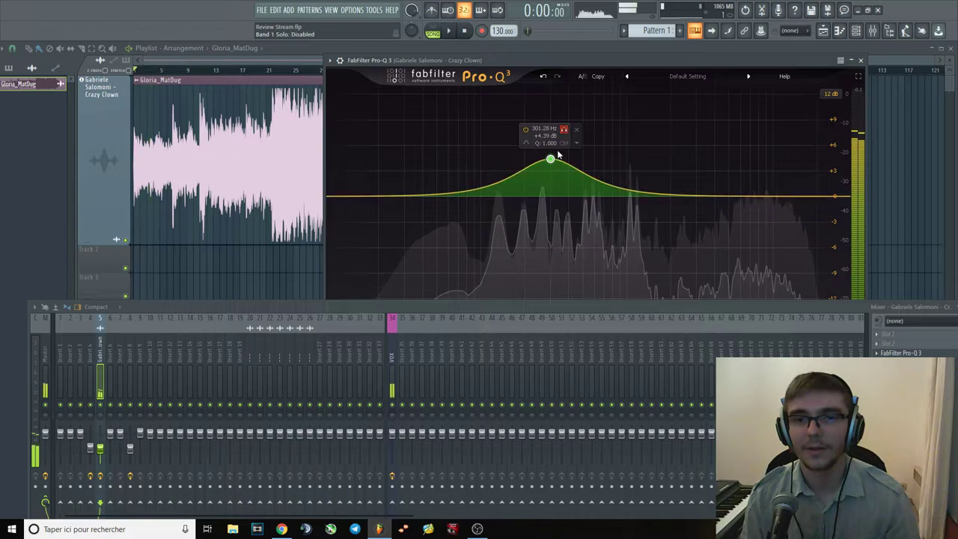
key(space)
right_click(550, 161)
click(576, 254)
Close Pro-Q 3, raise the mixer window, and audition the passage from around bar 7.
key(space)
click(349, 103)
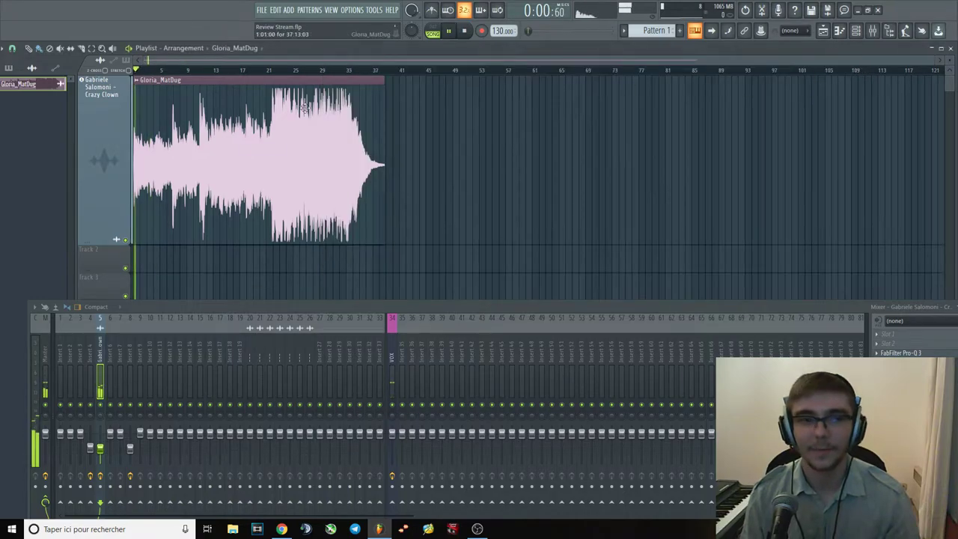
drag(154, 69, 171, 70)
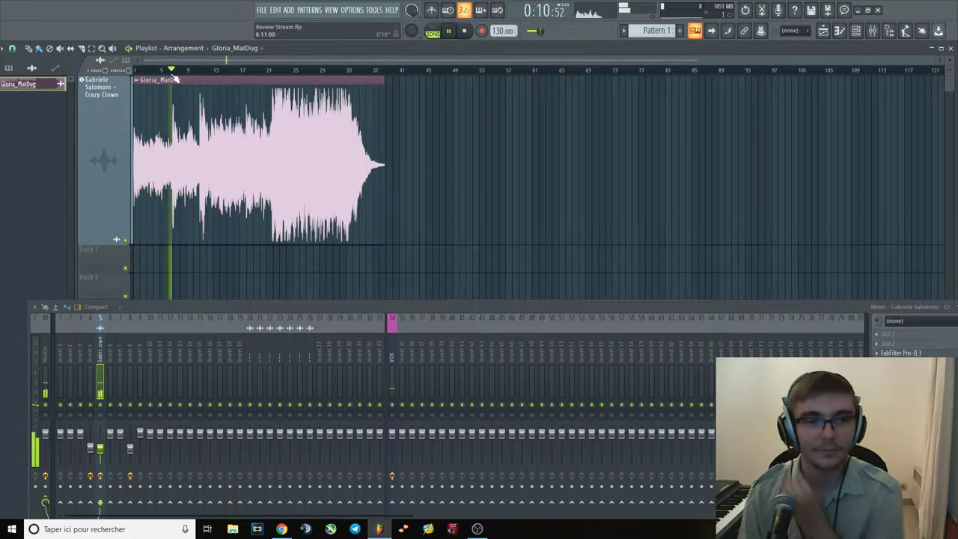
drag(399, 307, 386, 259)
key(space)
key(space)
drag(194, 71, 188, 71)
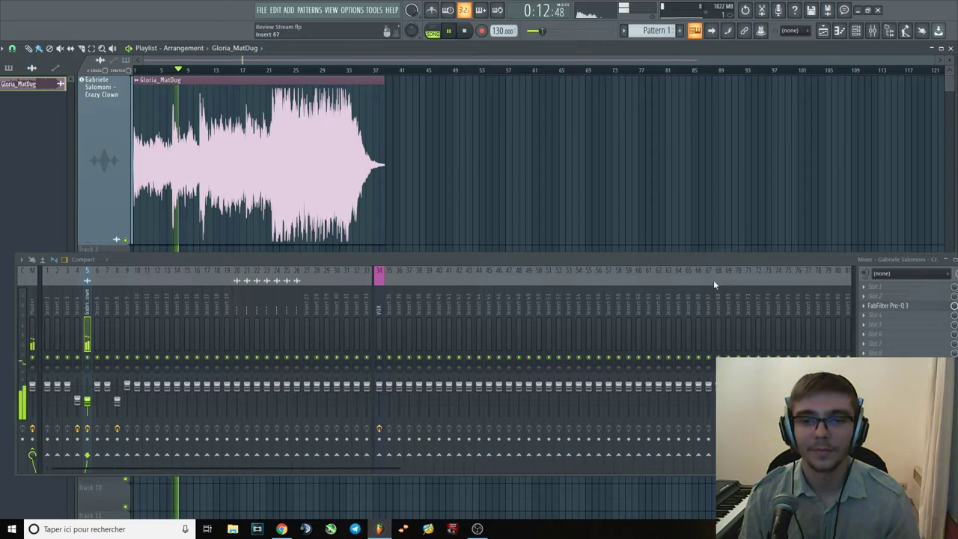
Examine the passage around bar 8 in the Pro-Q 3 spectrum, with the mixer lowered clear of it, and close the equalizer.
click(909, 313)
drag(672, 258, 654, 329)
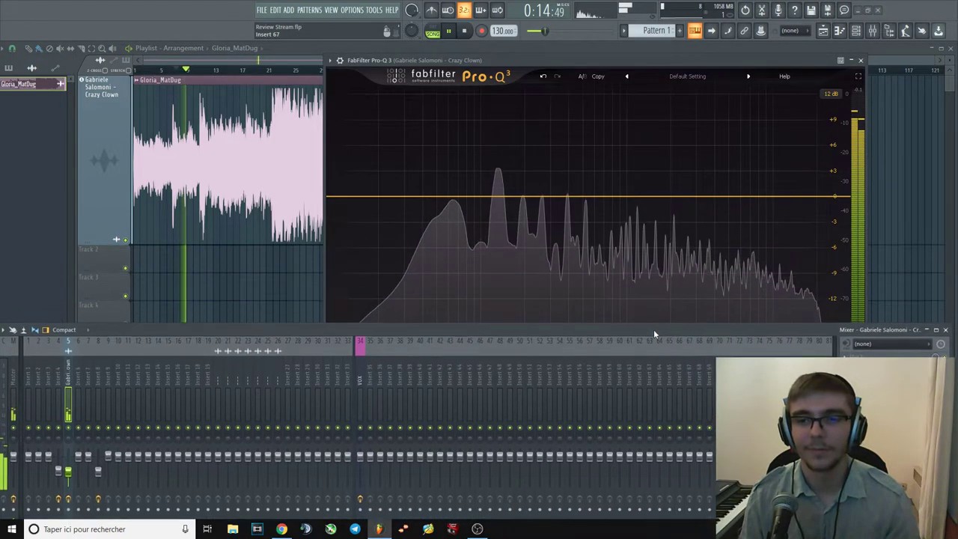
key(space)
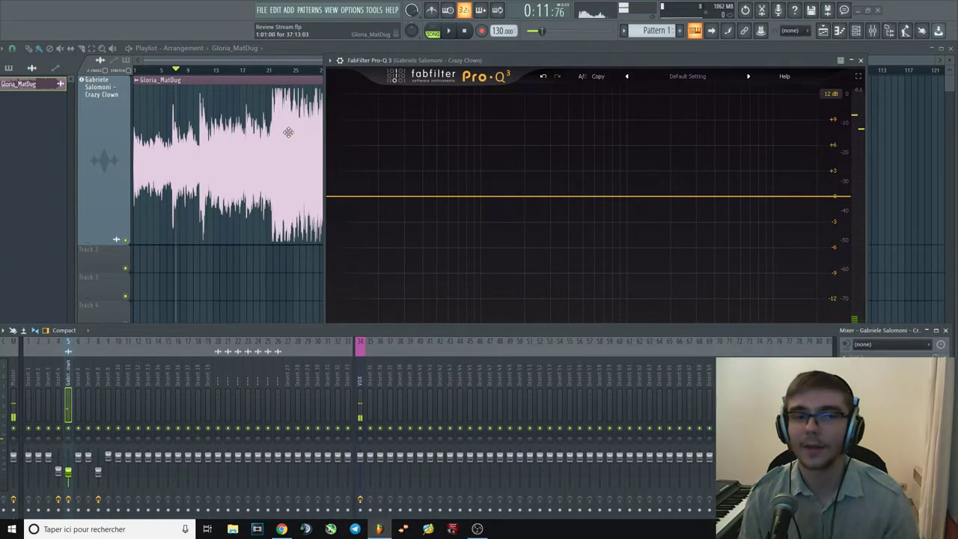
key(space)
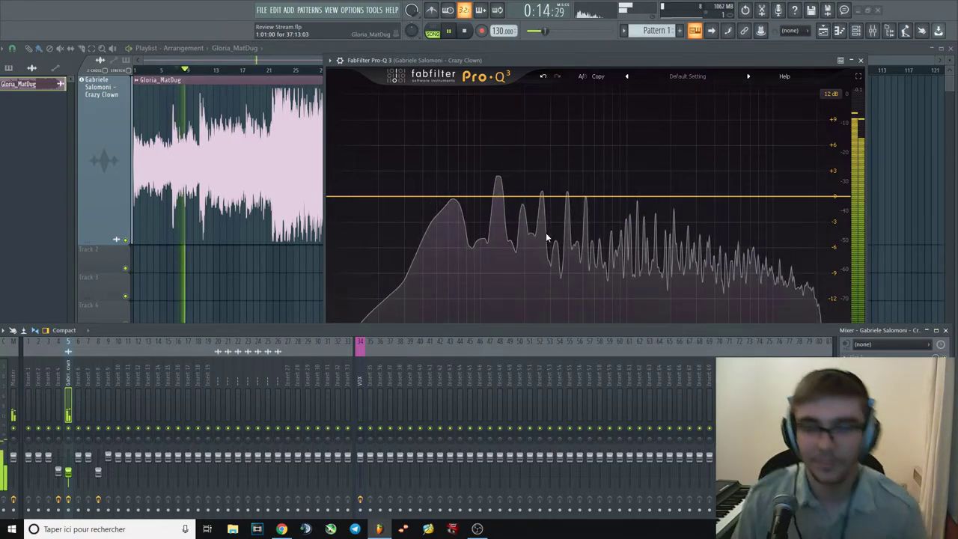
key(space)
click(778, 280)
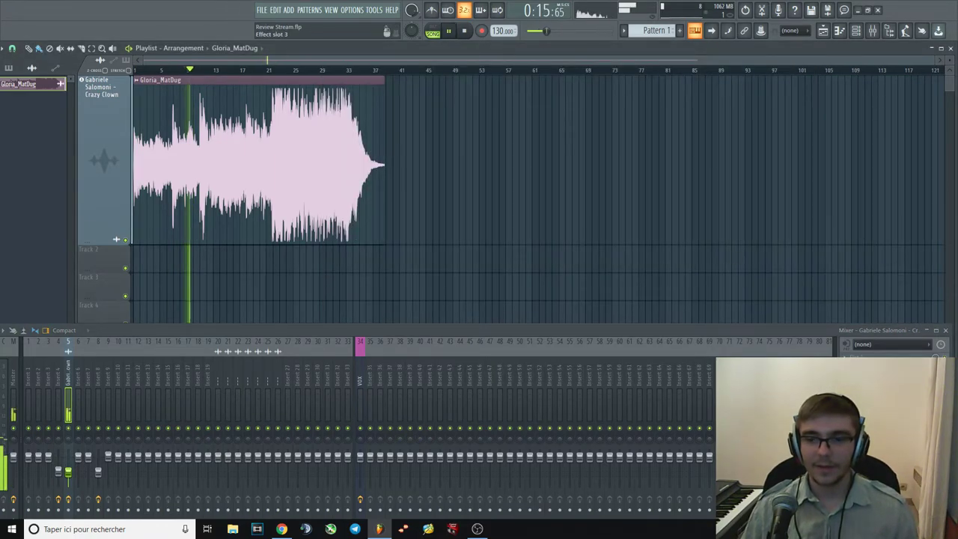
Demonstrate a narrow 2.46 dB cut near 143 Hz with Q 4.942 in Pro-Q 3, and delete the band.
click(891, 378)
key(space)
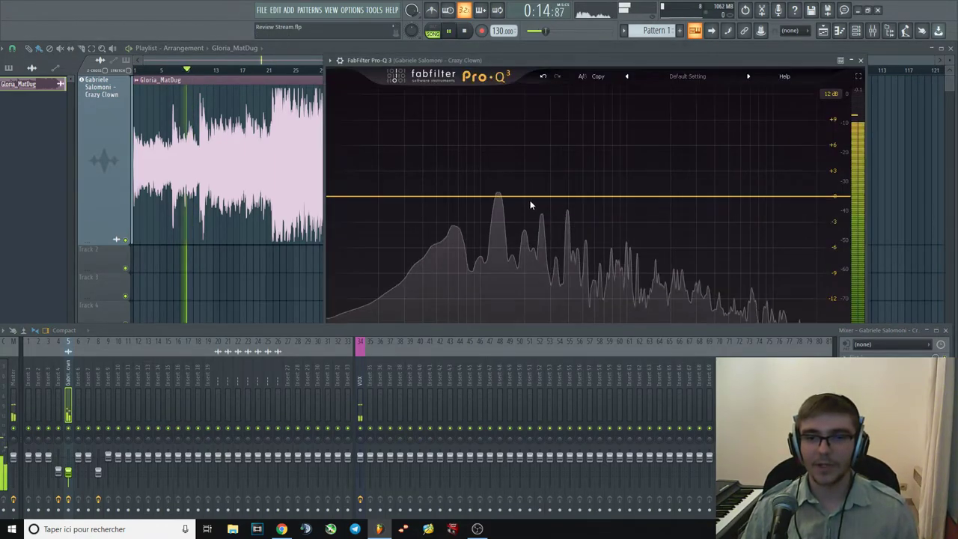
drag(524, 196, 504, 218)
scroll(507, 154, up, 5)
key(space)
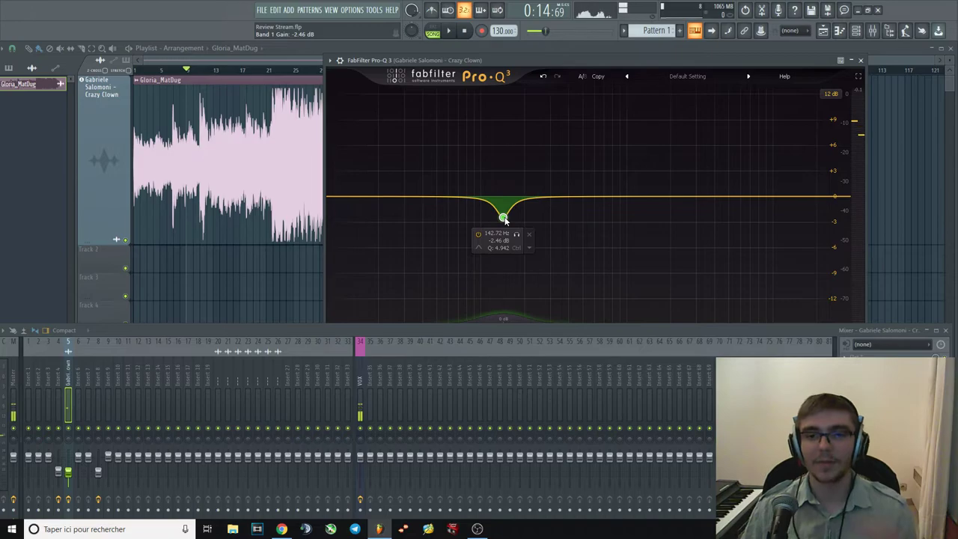
right_click(504, 218)
click(553, 308)
Resume playback, close Pro-Q 3, and audition the clip from around bar 11.
key(space)
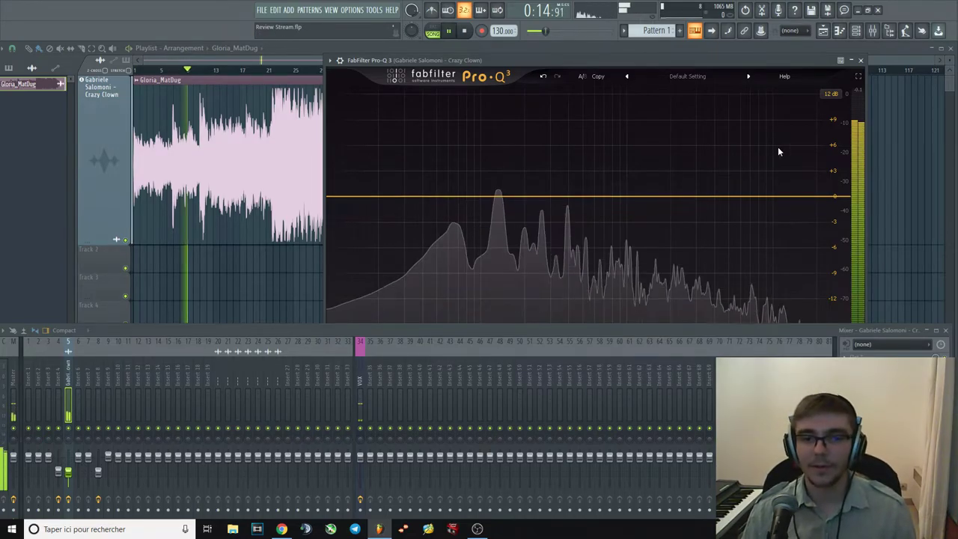
click(861, 61)
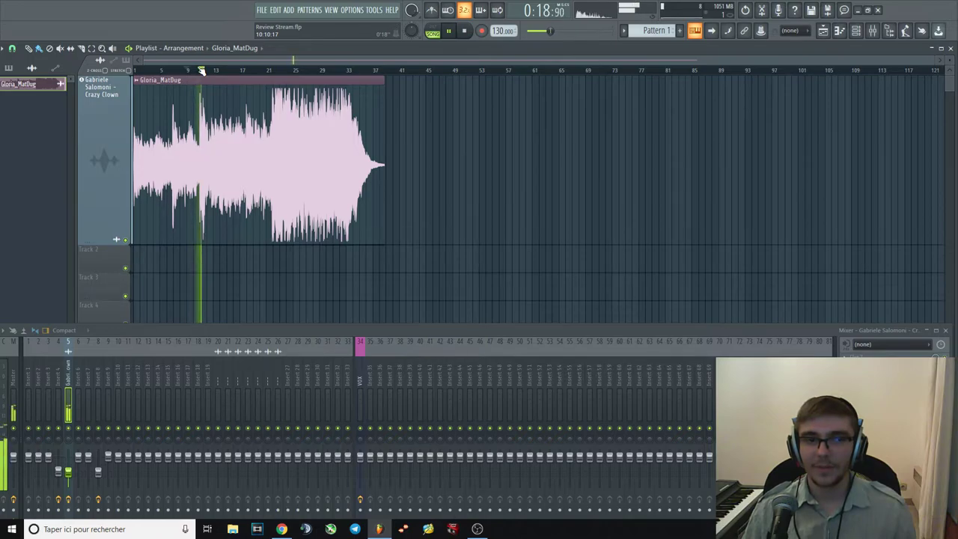
drag(204, 70, 200, 71)
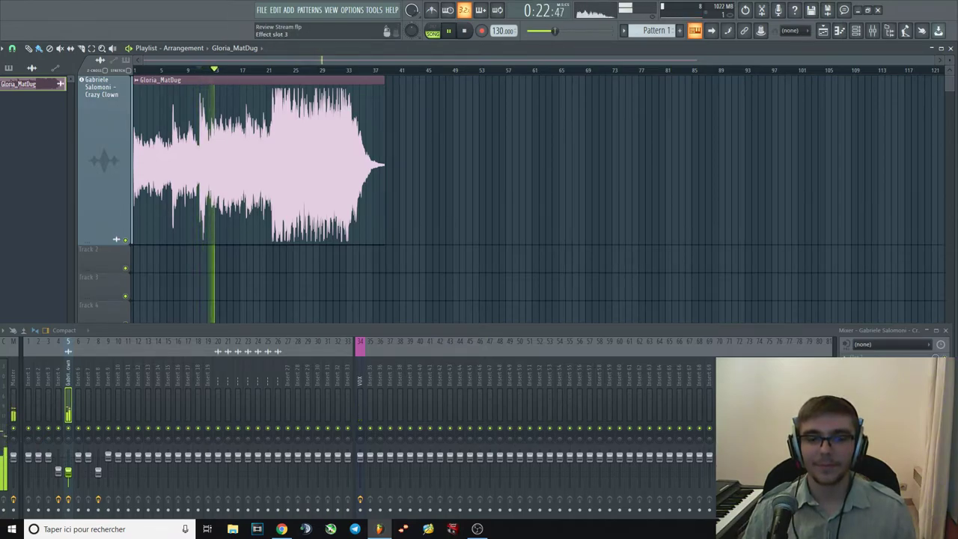
Audition a soloed 4.04 dB boost near 249 Hz in Pro-Q 3 around bar 15, and delete the band.
click(891, 383)
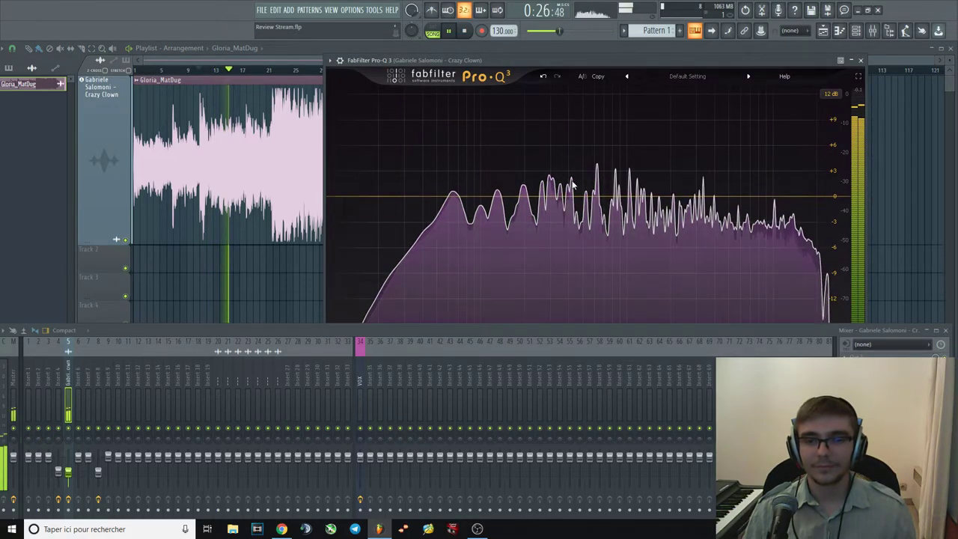
key(space)
key(space)
drag(559, 198, 538, 165)
click(557, 135)
right_click(538, 163)
click(573, 253)
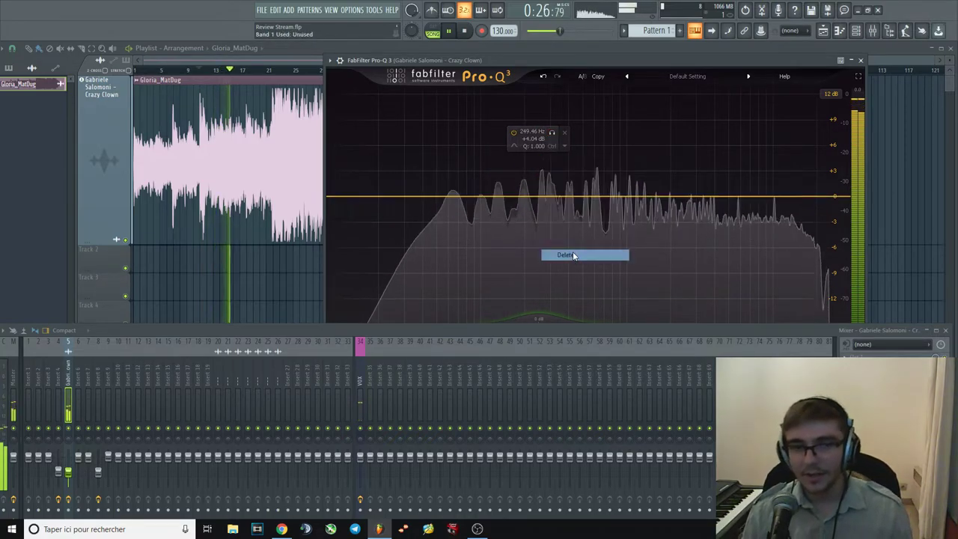
Play on with a brief view of Pro-Q 3, and move playback to around bar 21.
key(space)
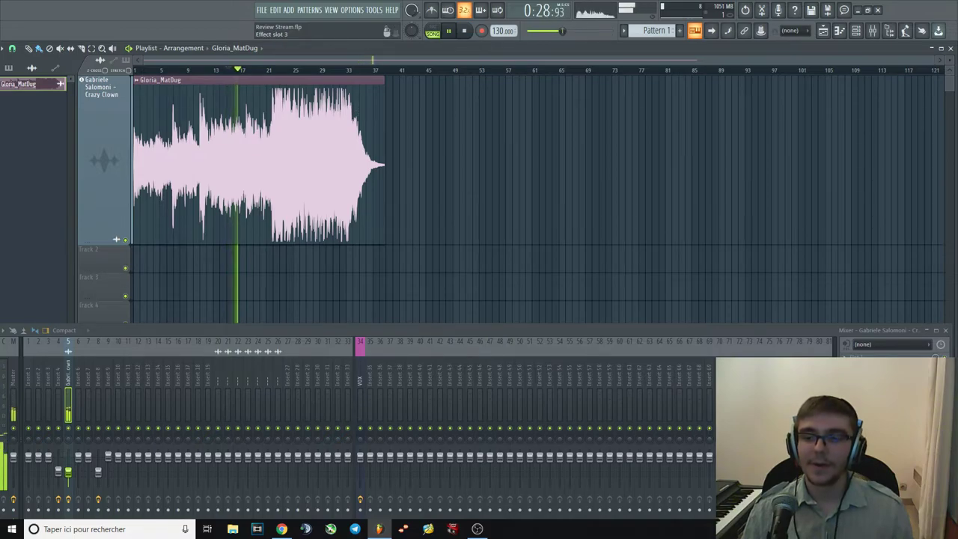
click(883, 384)
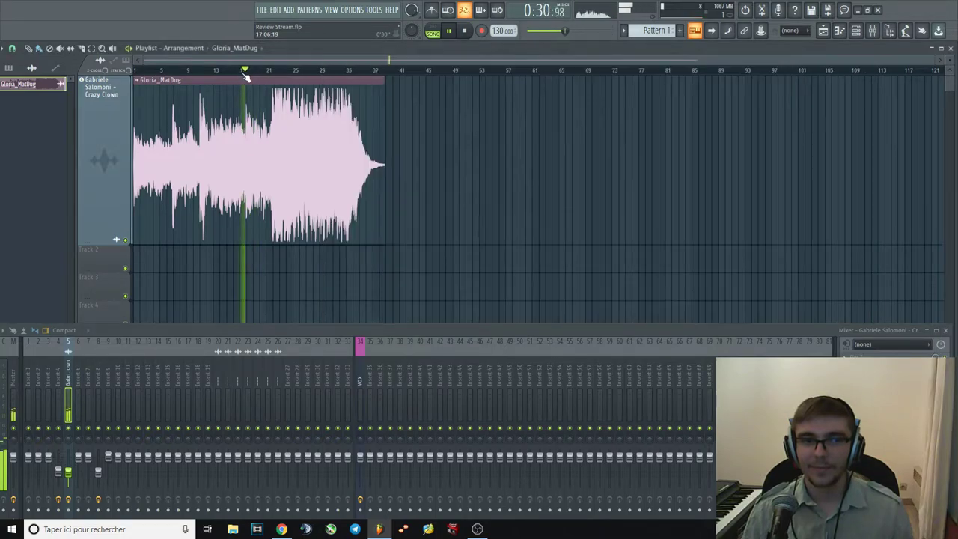
drag(252, 71, 268, 72)
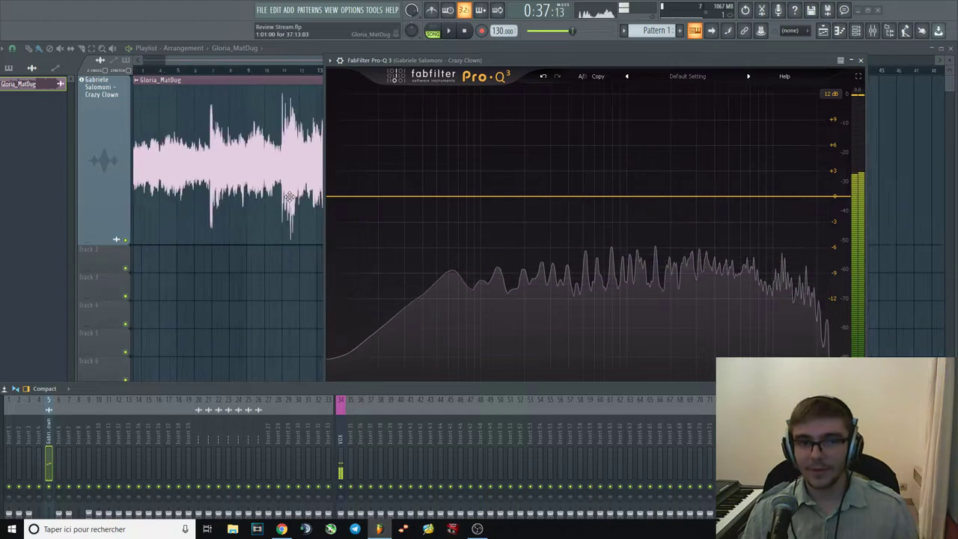
Replay the loud section from around bar 22, test a soloed 2.46 dB boost near 292 Hz, and delete the band.
key(Escape)
click(586, 75)
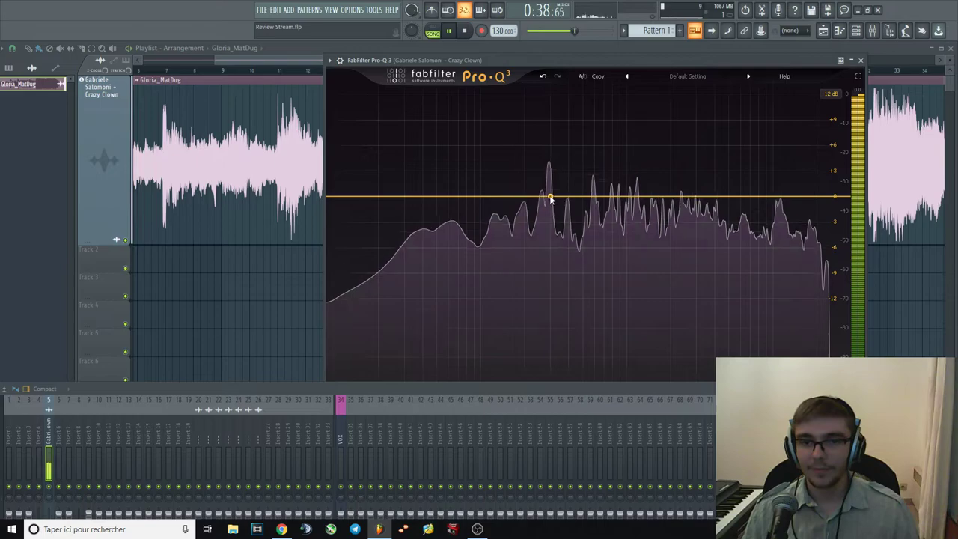
drag(546, 196, 548, 175)
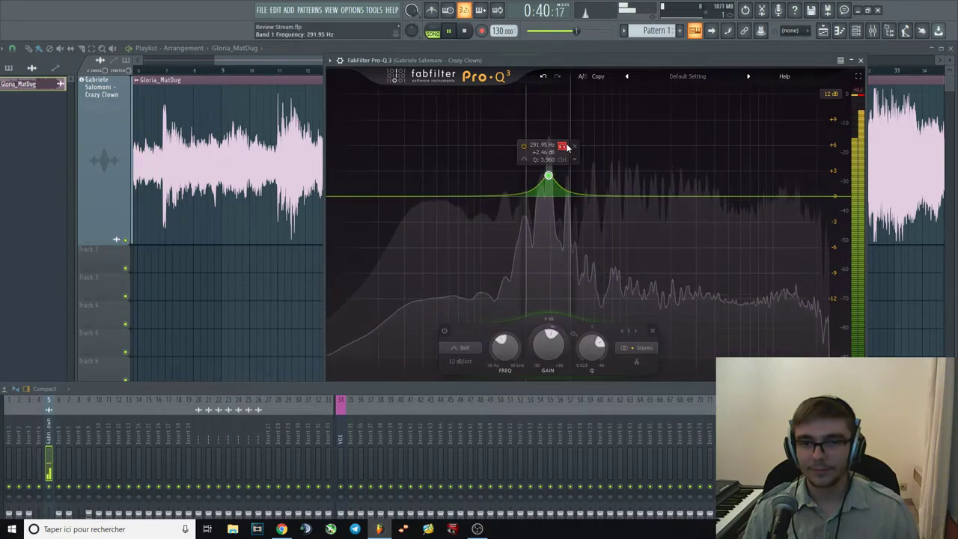
right_click(549, 169)
click(577, 255)
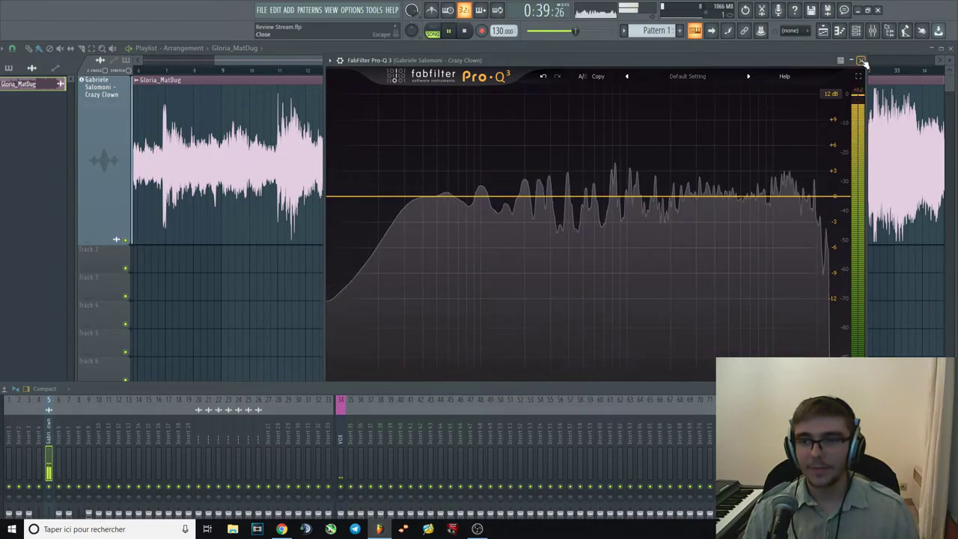
Close Pro-Q 3, replay the loud section from around bar 22, and reposition the mixer just below the audio clip.
click(862, 61)
scroll(531, 277, down, 4)
key(space)
key(space)
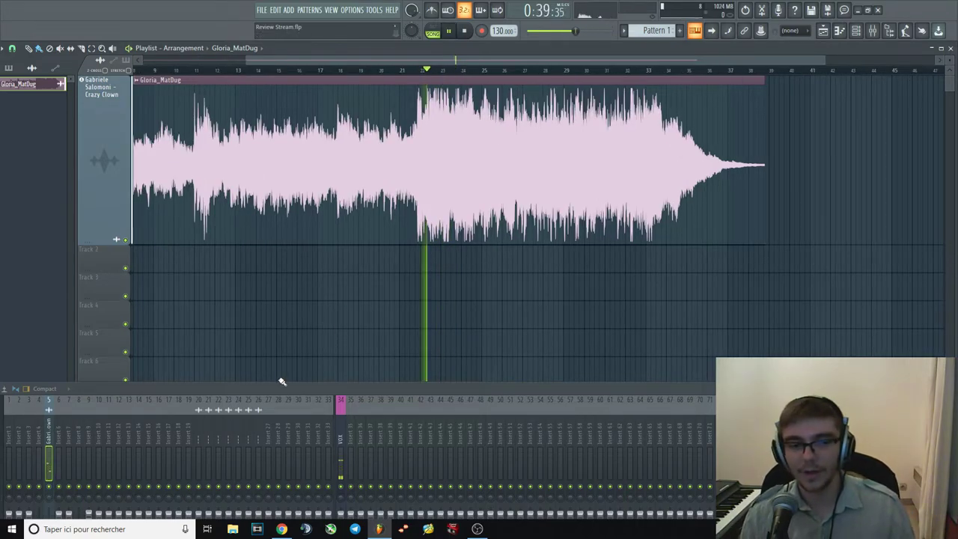
key(F9)
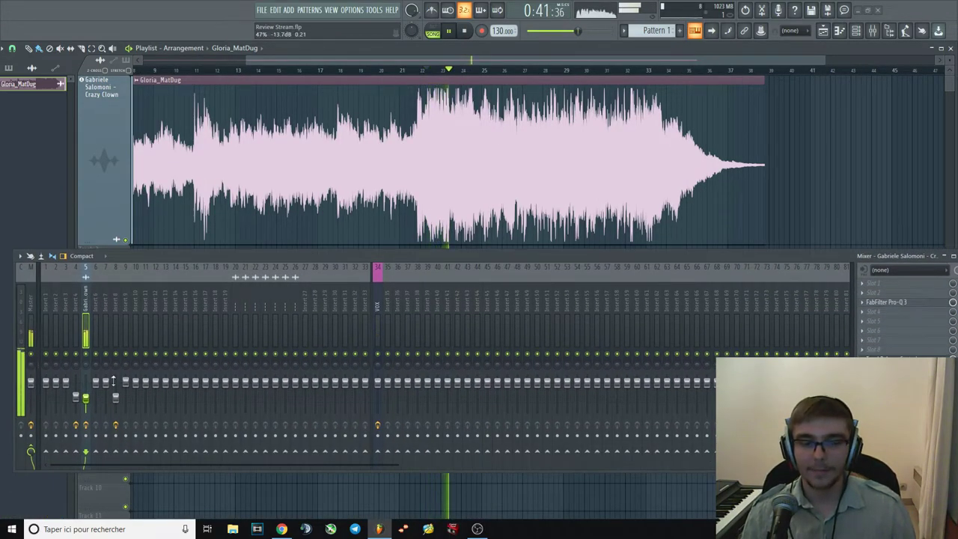
drag(499, 261, 472, 292)
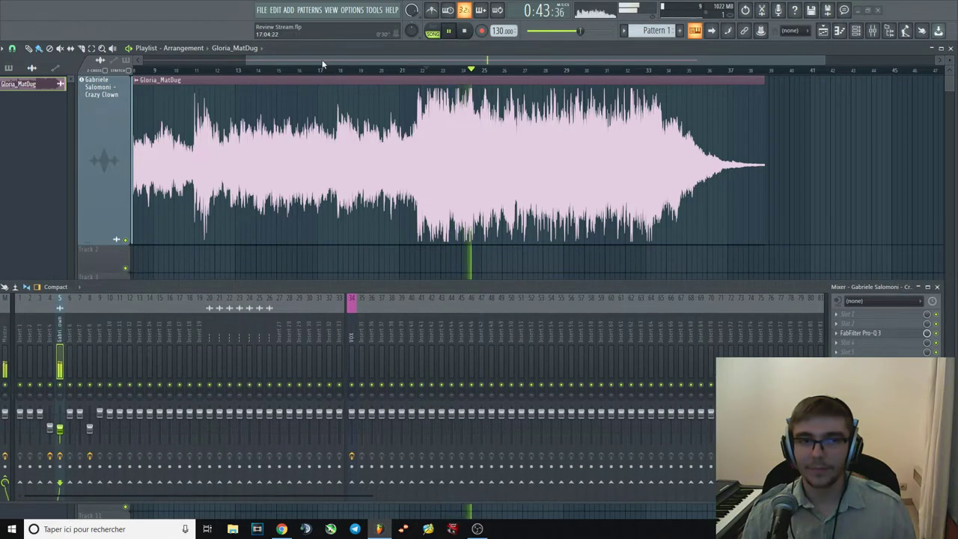
Audition a strong boost in the low mids with Pro-Q 3 during the loud section, and delete the band.
drag(323, 65, 361, 61)
key(space)
click(877, 336)
key(space)
drag(560, 197, 556, 105)
right_click(545, 133)
click(544, 105)
right_click(549, 134)
click(571, 223)
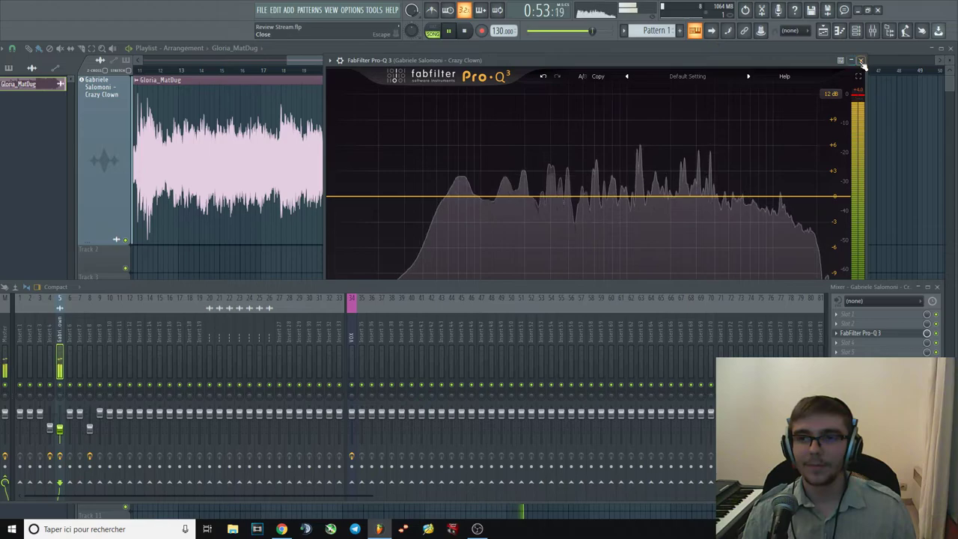
Close Pro-Q 3, audition the end of the loud section, and stop playback around bar 29.
click(593, 125)
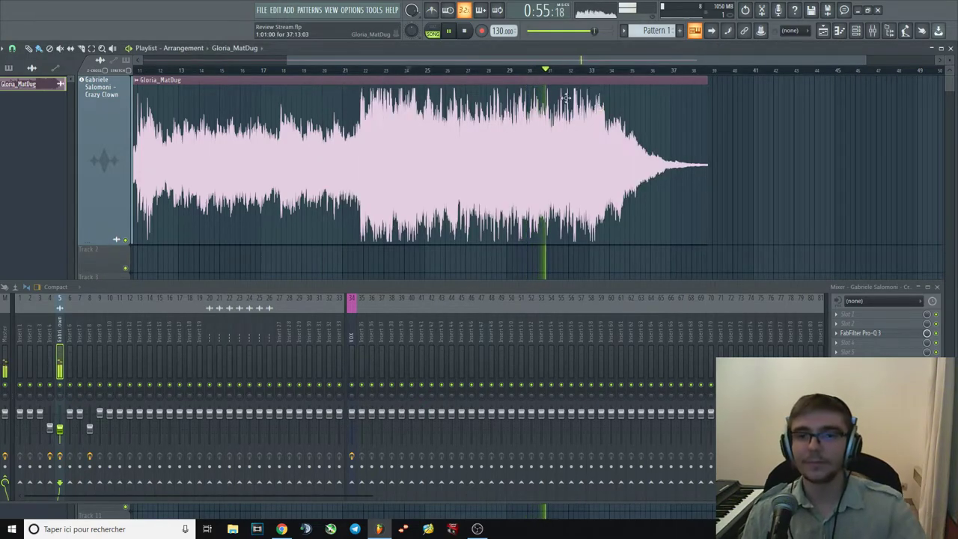
key(space)
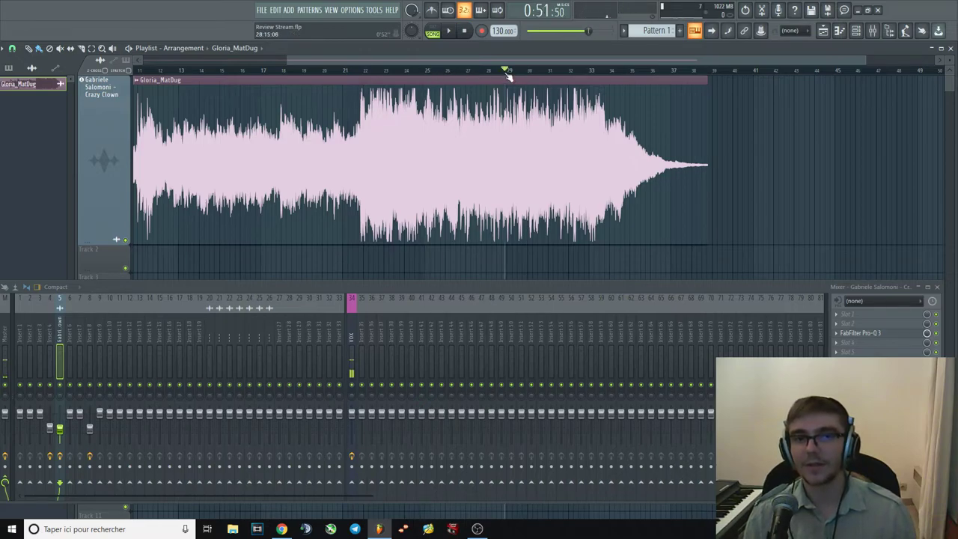
Audition passages of the loud section between about bars 25 and 32, and stop playback around bar 29.
key(space)
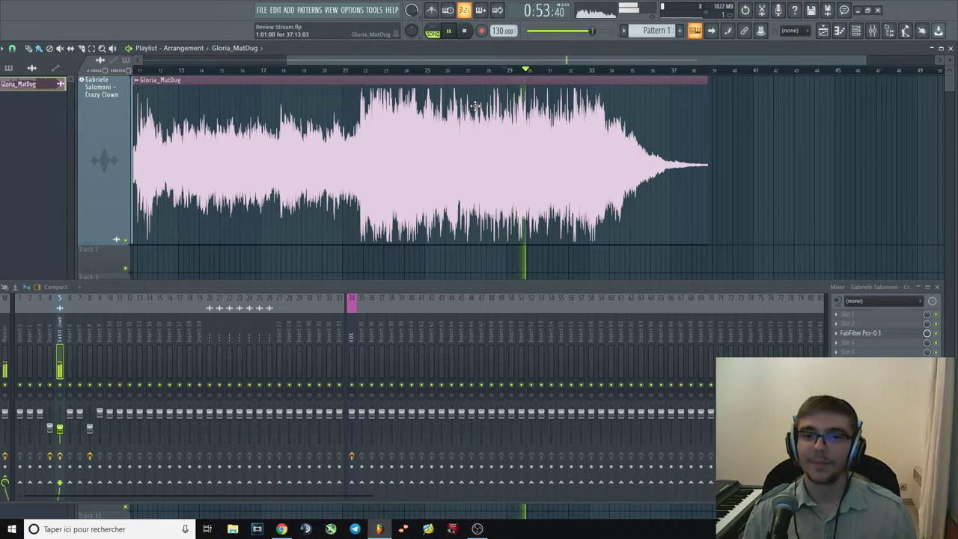
click(428, 71)
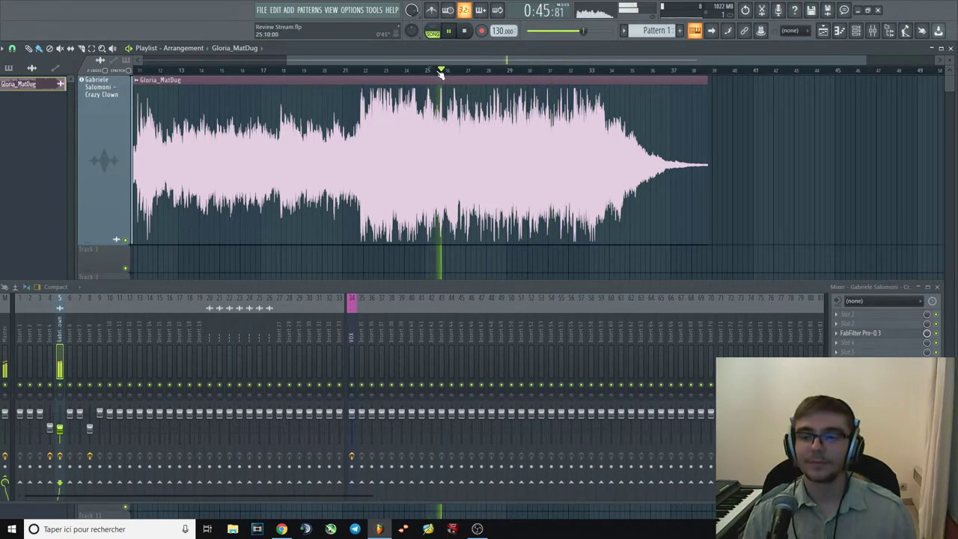
click(498, 71)
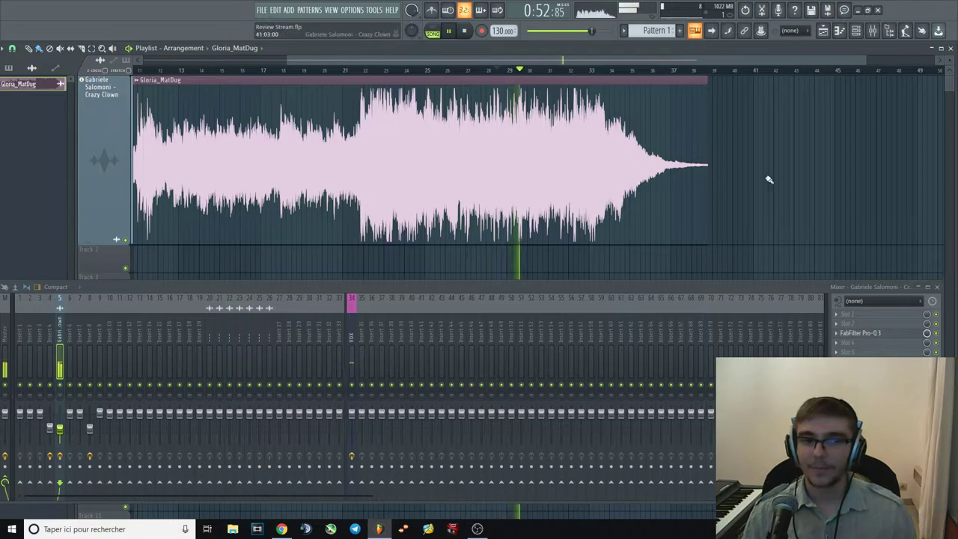
click(566, 70)
click(508, 71)
key(space)
Open Pro-Q 3 and audition a soloed 8.49 dB boost near 306 Hz, narrowed to a Q of 5.072.
click(860, 332)
key(space)
drag(503, 197, 554, 126)
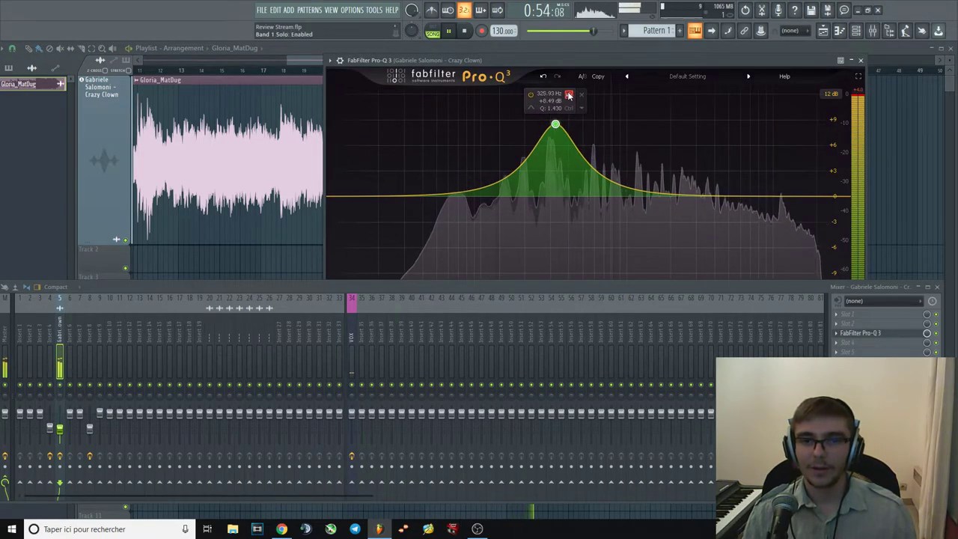
scroll(555, 126, up, 8)
click(564, 95)
click(564, 95)
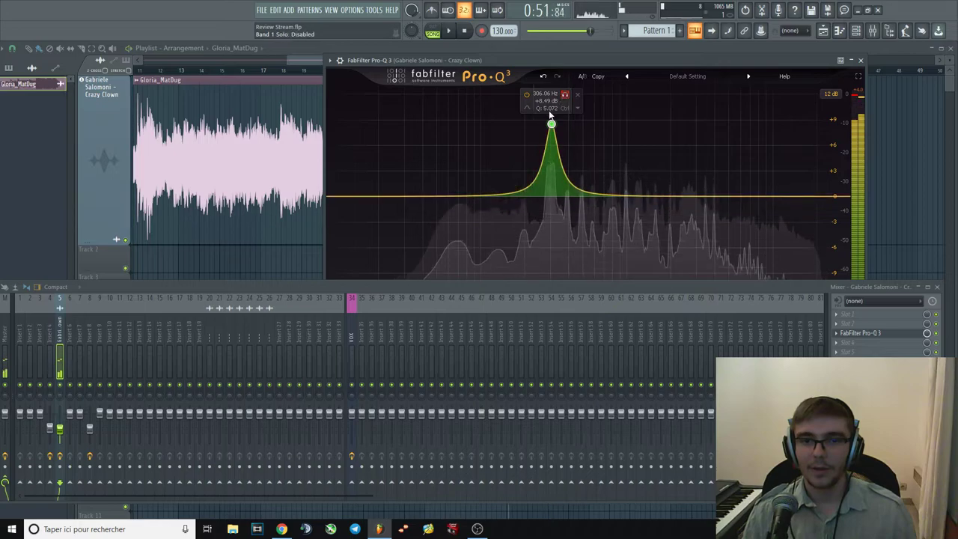
Audition the narrow Pro-Q 3 boost at a lower frequency, and delete the band.
key(space)
drag(552, 123, 526, 111)
key(space)
key(space)
right_click(526, 111)
click(553, 203)
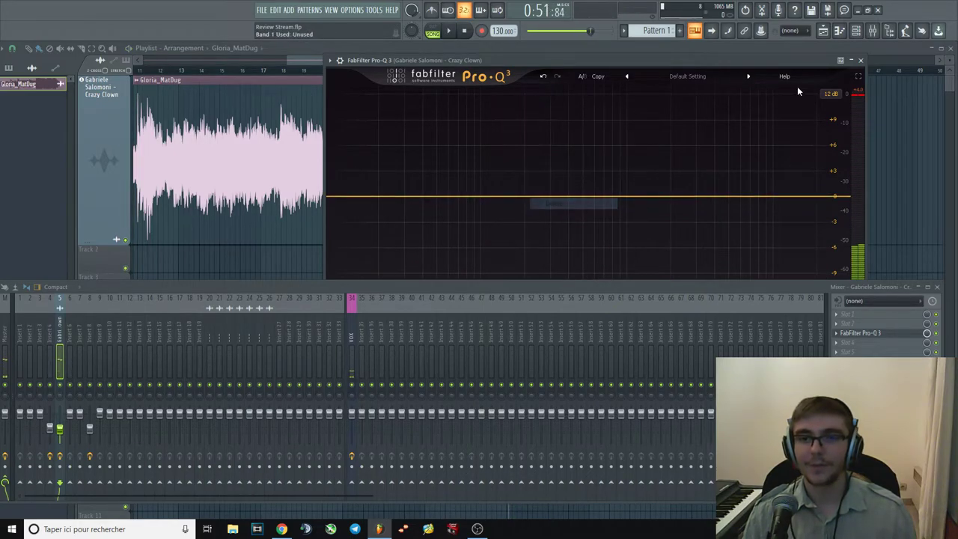
Close Pro-Q 3, audition the end of the loud section between about bars 31 and 34, and stop playback.
click(860, 60)
click(609, 73)
key(space)
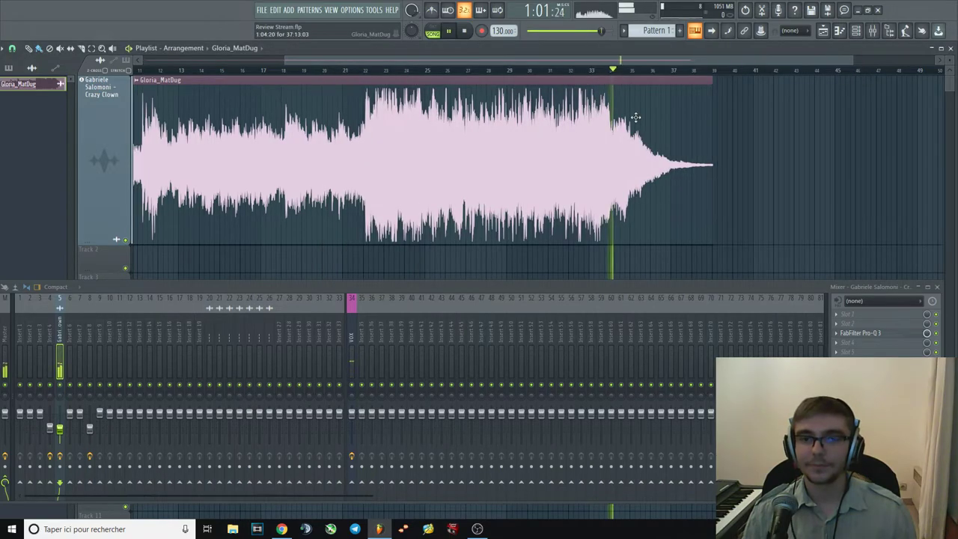
click(600, 71)
click(589, 72)
click(565, 71)
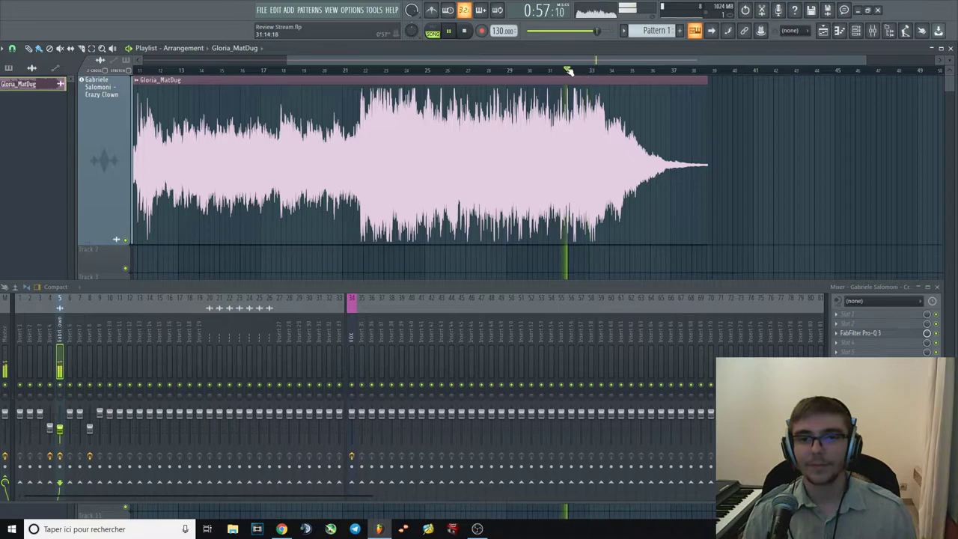
click(584, 71)
key(space)
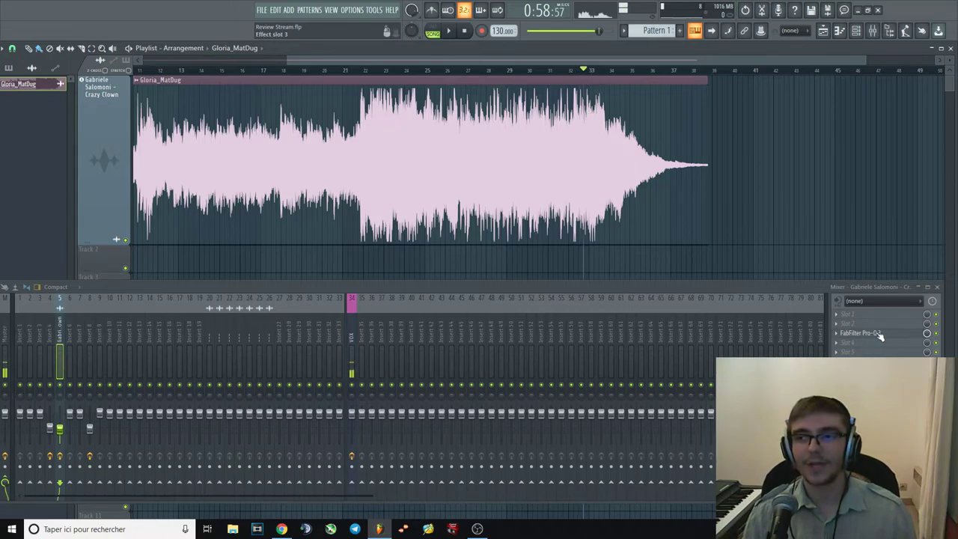
Audition a slight cut in the upper mids with Pro-Q 3 at the end of the loud section, and delete the band.
click(861, 333)
key(space)
drag(679, 196, 684, 216)
click(695, 135)
key(space)
key(space)
right_click(684, 215)
click(711, 319)
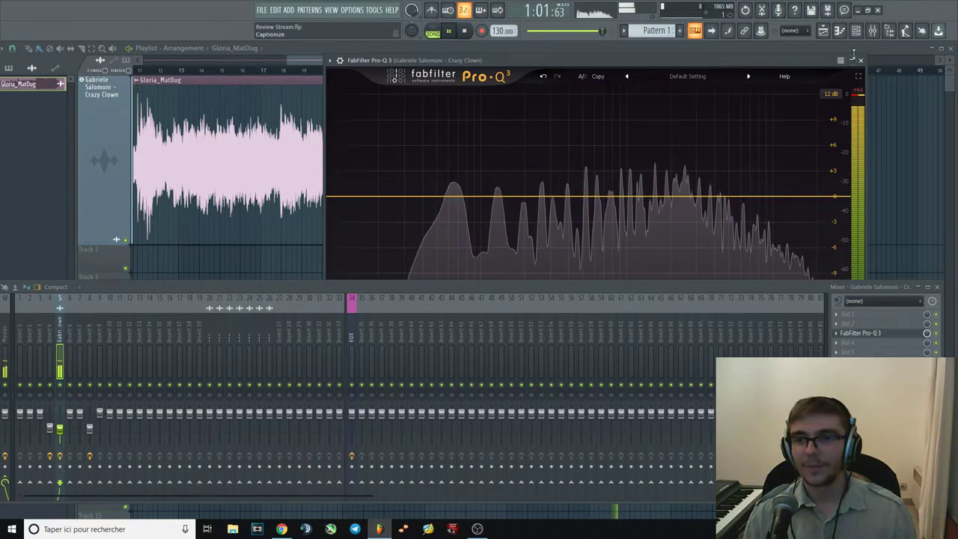
Close Pro-Q 3, compare the loud section around bar 27 with the fade-out, and stop playback around bar 36.
click(859, 60)
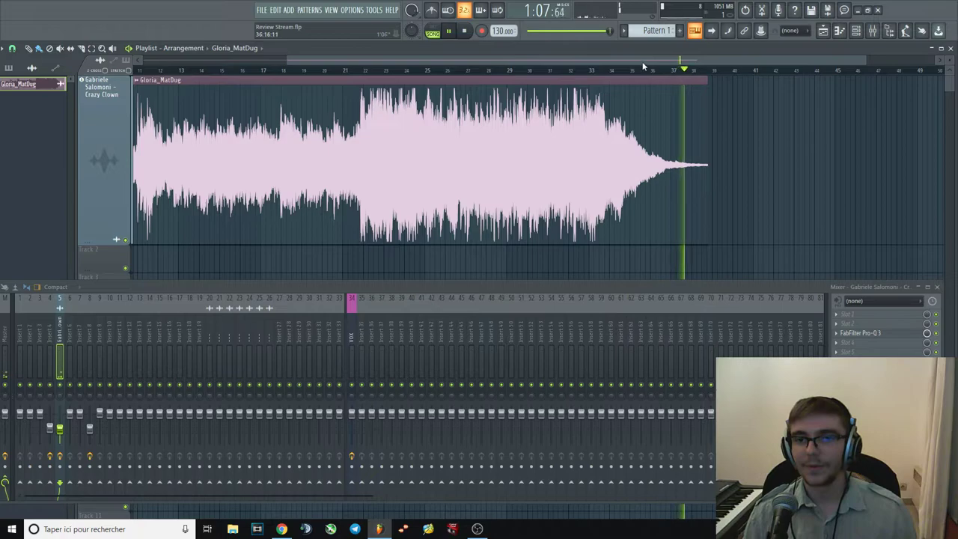
click(480, 71)
click(636, 72)
click(608, 71)
click(655, 73)
key(space)
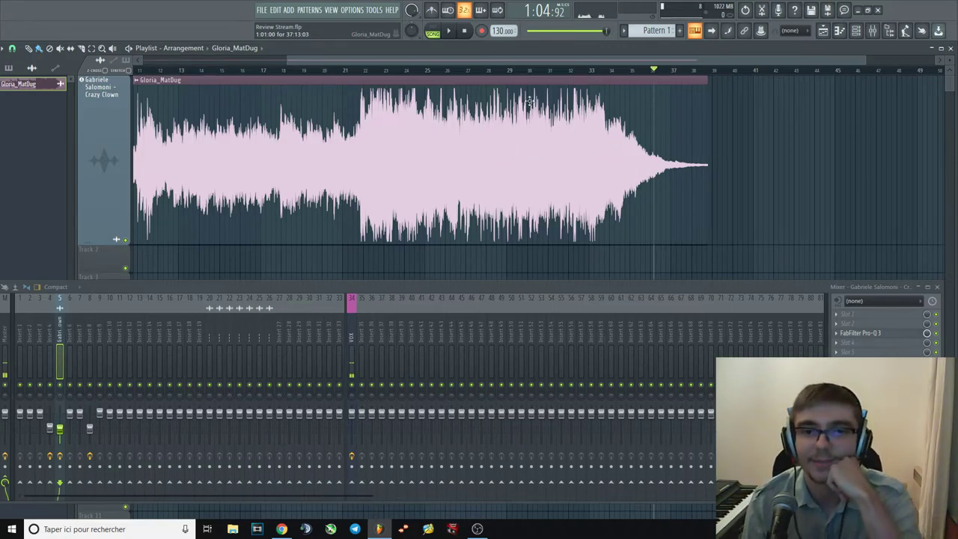
Replay the loud section from around bar 30, stop playback, and briefly open and close Pro-Q 3.
click(530, 71)
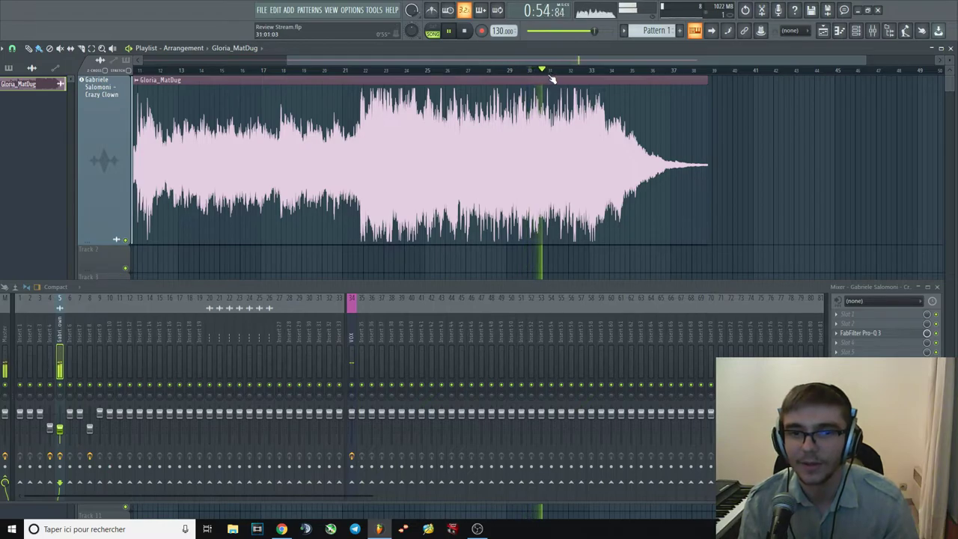
key(space)
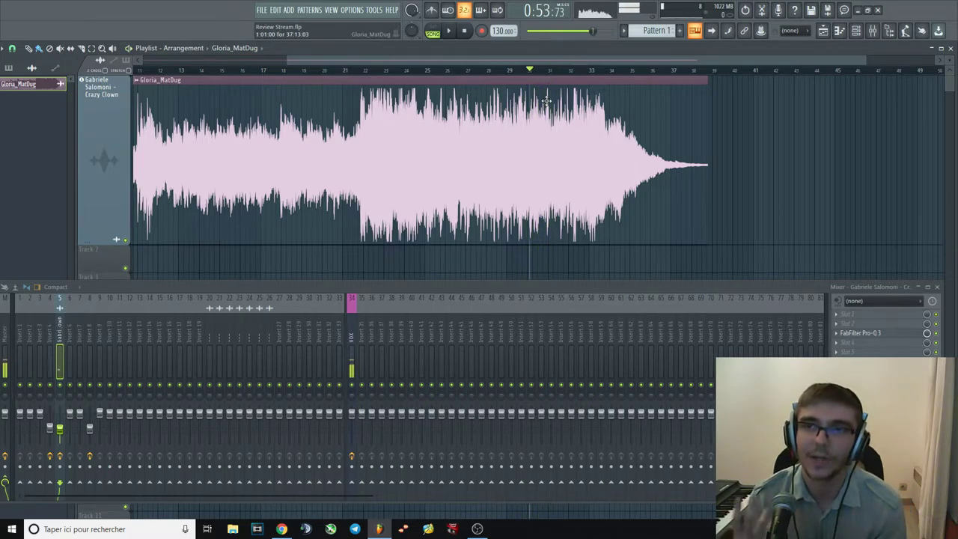
click(868, 334)
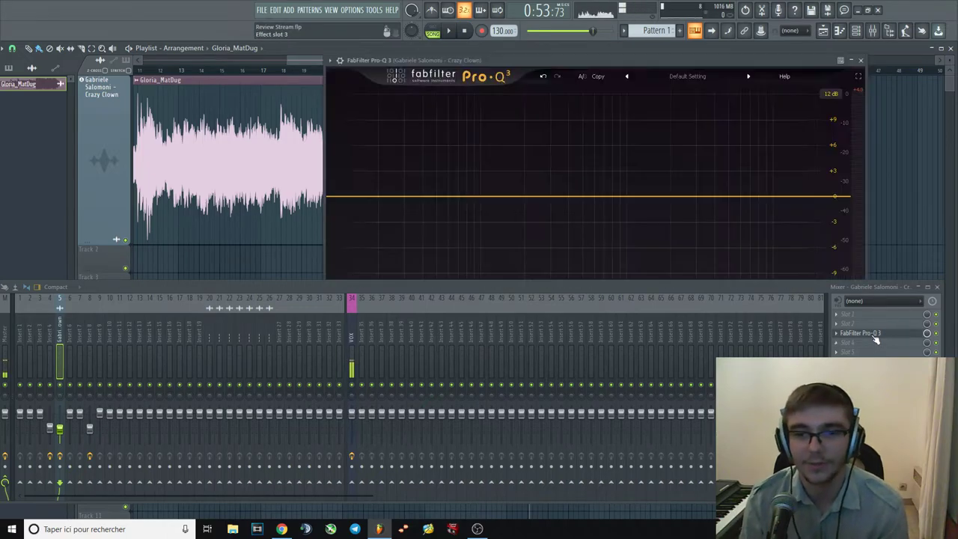
click(859, 60)
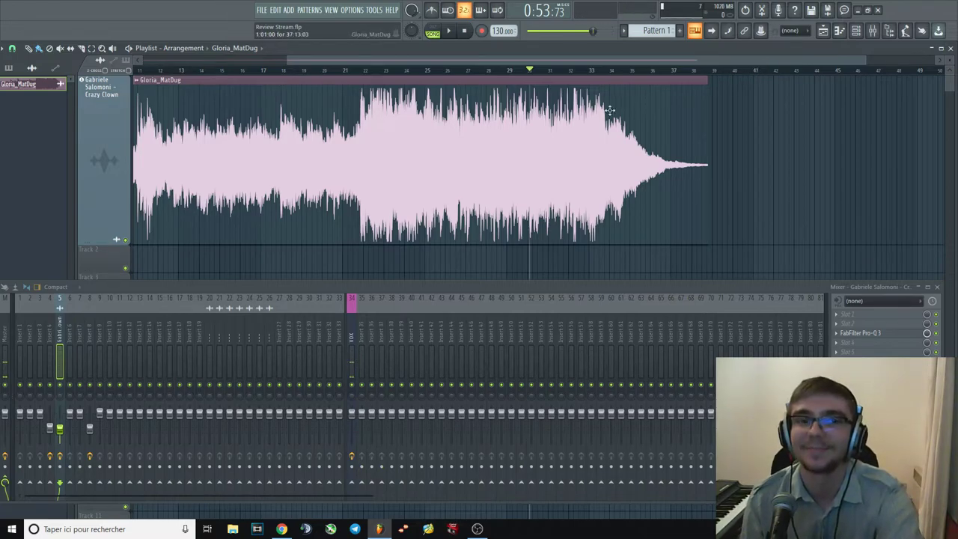
Replace the Gloria_MatDug clip on the first track with as_2_mastered-with-CloudBounce_24bit, starting at bar 1.
right_click(573, 108)
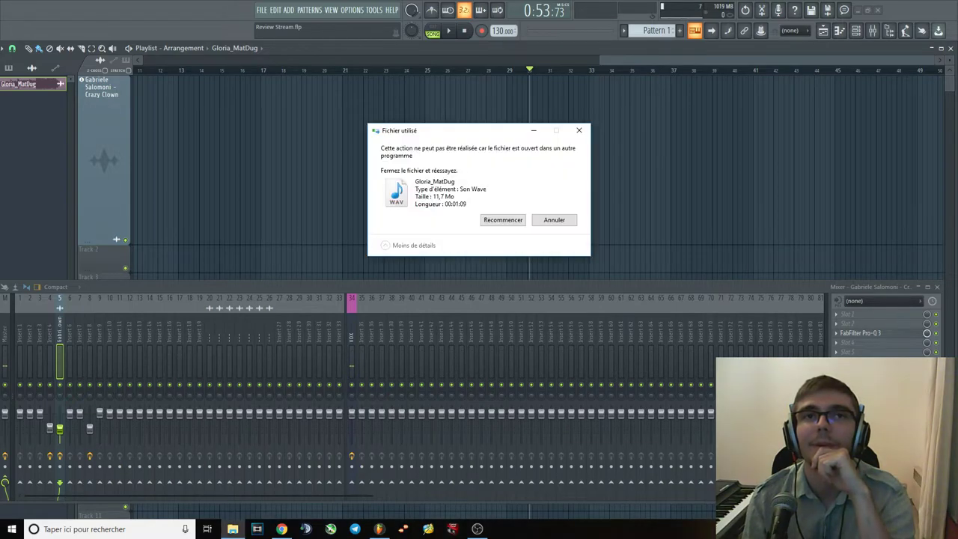
click(571, 218)
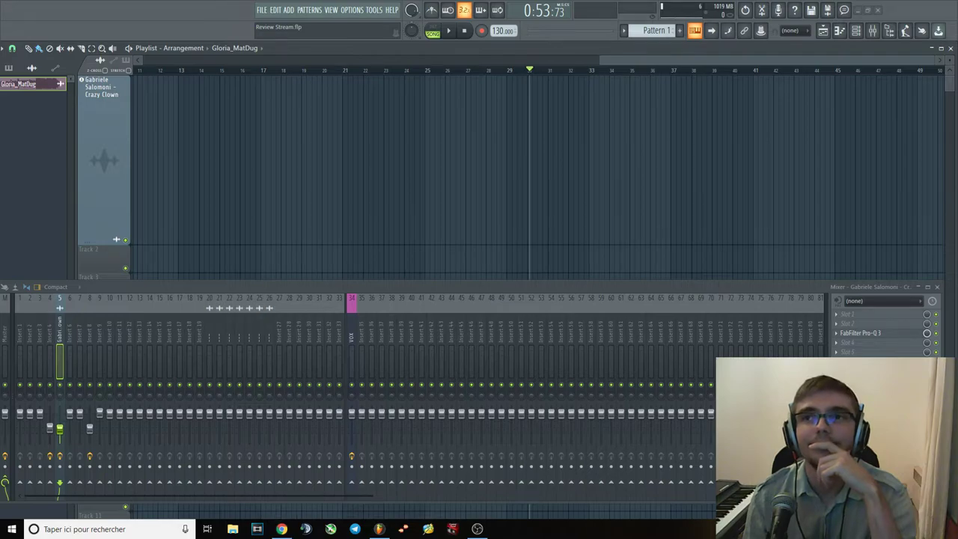
drag(538, 122, 389, 182)
drag(428, 124, 185, 145)
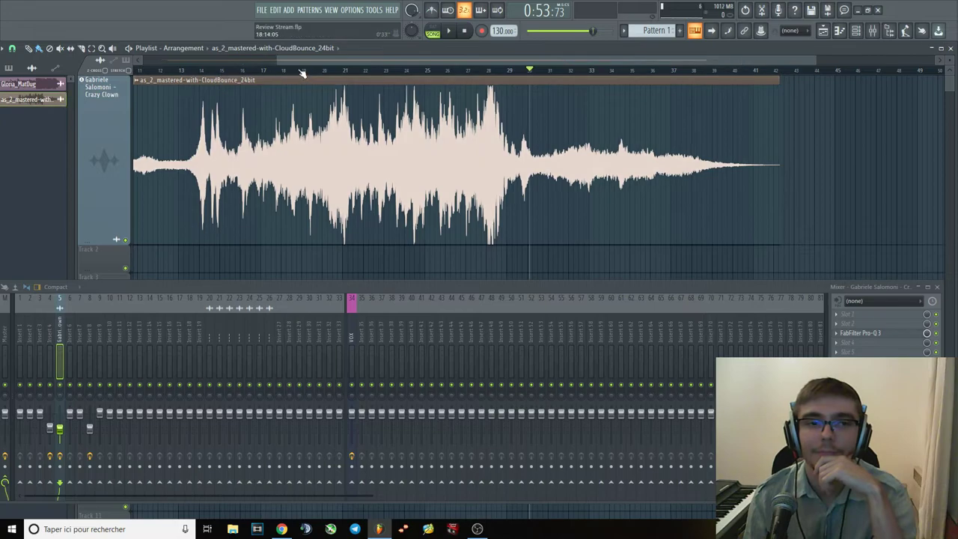
drag(277, 61, 142, 61)
drag(171, 110, 126, 82)
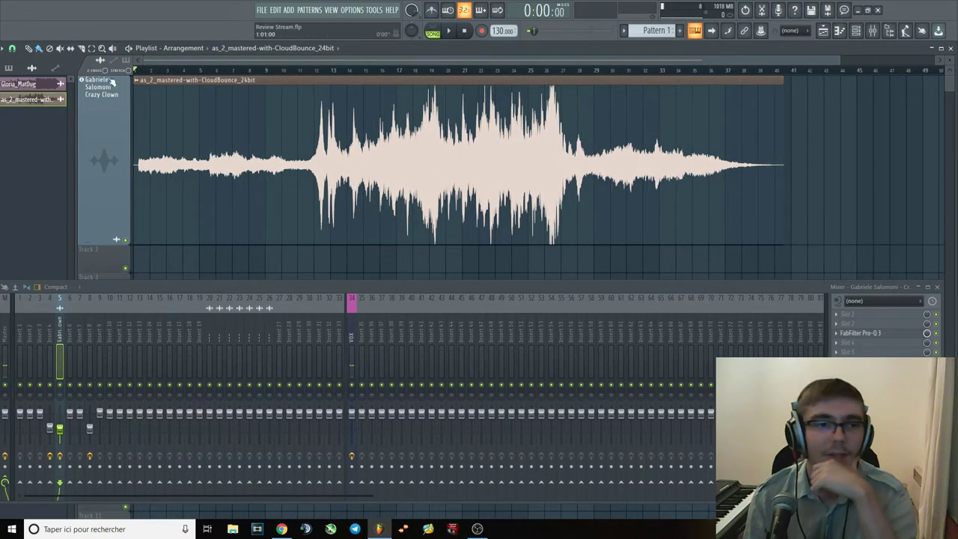
Play the new clip through from the start to its fade-out, stop, and audition the quiet opening bars again.
click(450, 32)
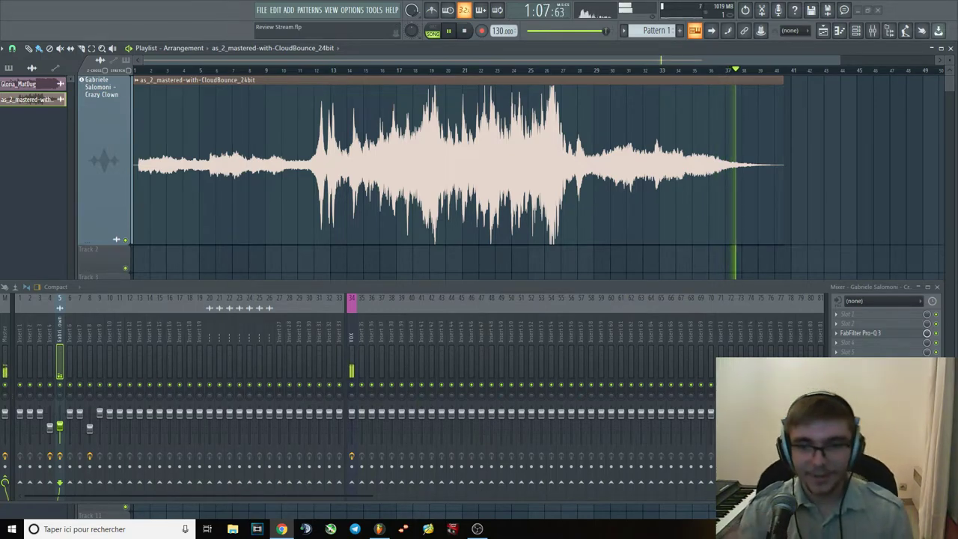
click(465, 32)
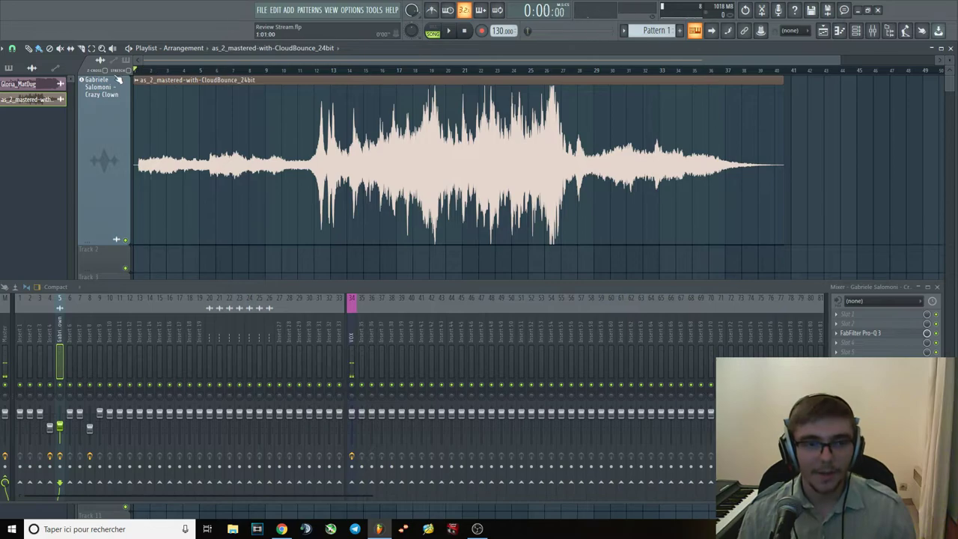
key(space)
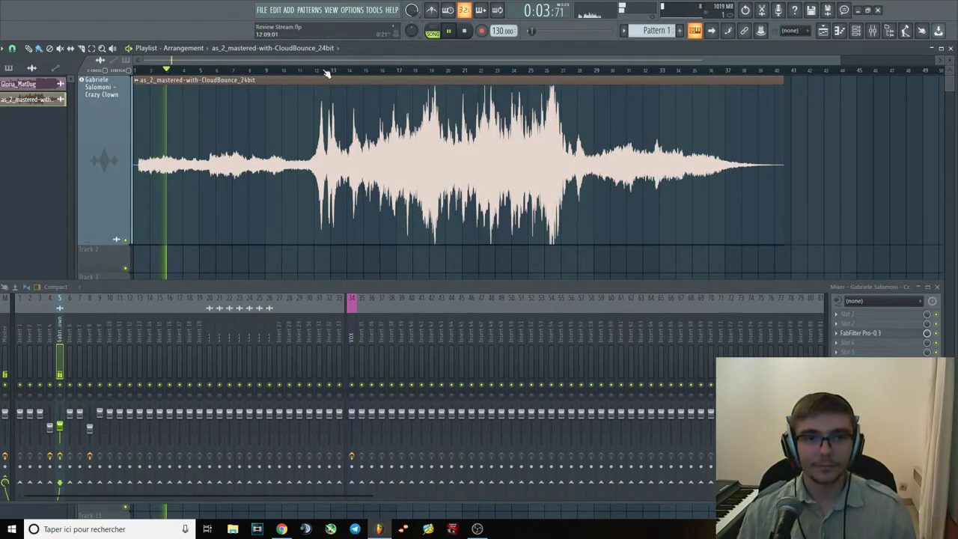
key(space)
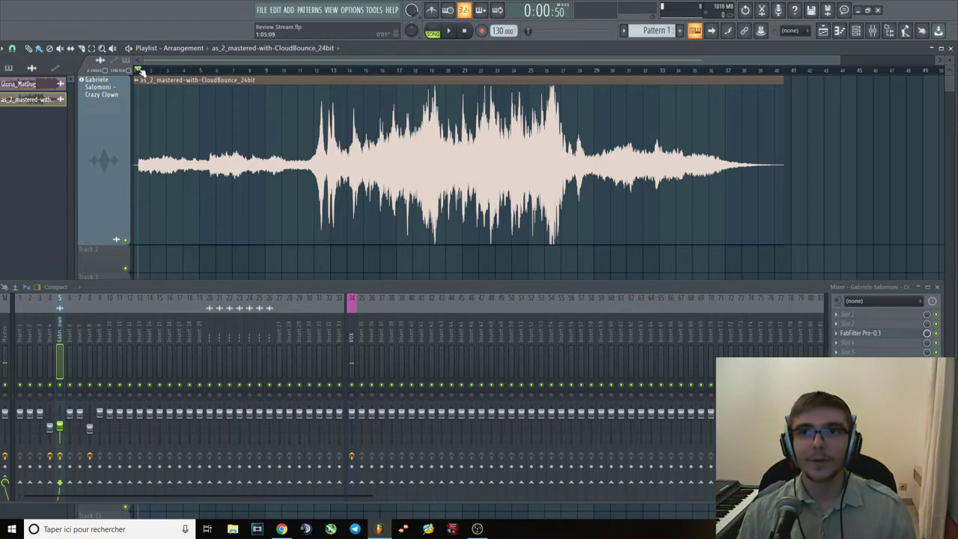
key(space)
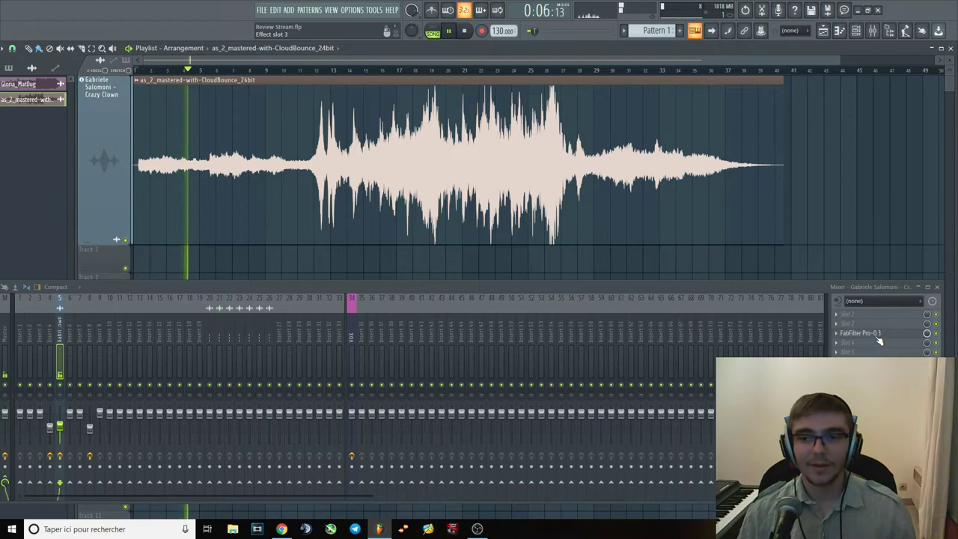
key(space)
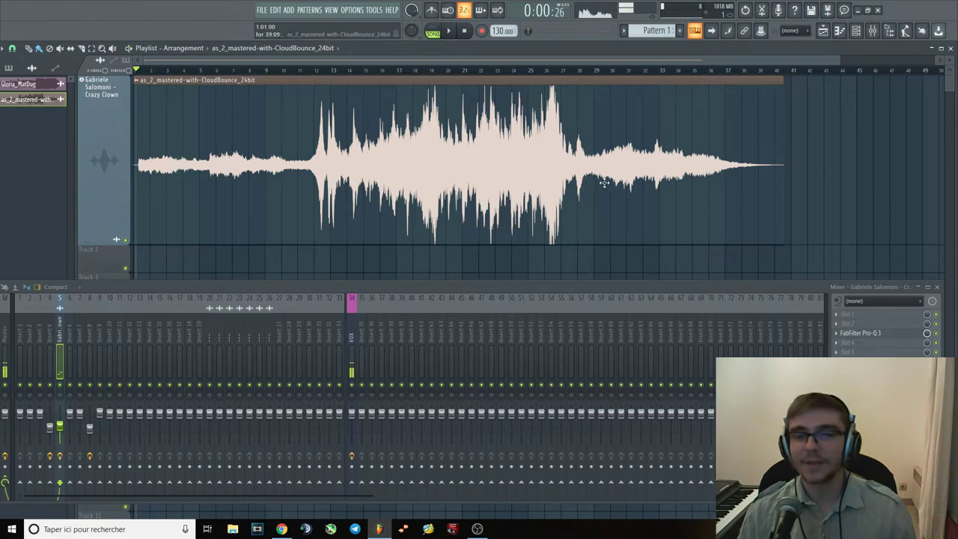
Audition the loud middle section from around bar 17, stop, and place the playhead just before bar 20.
key(space)
click(399, 70)
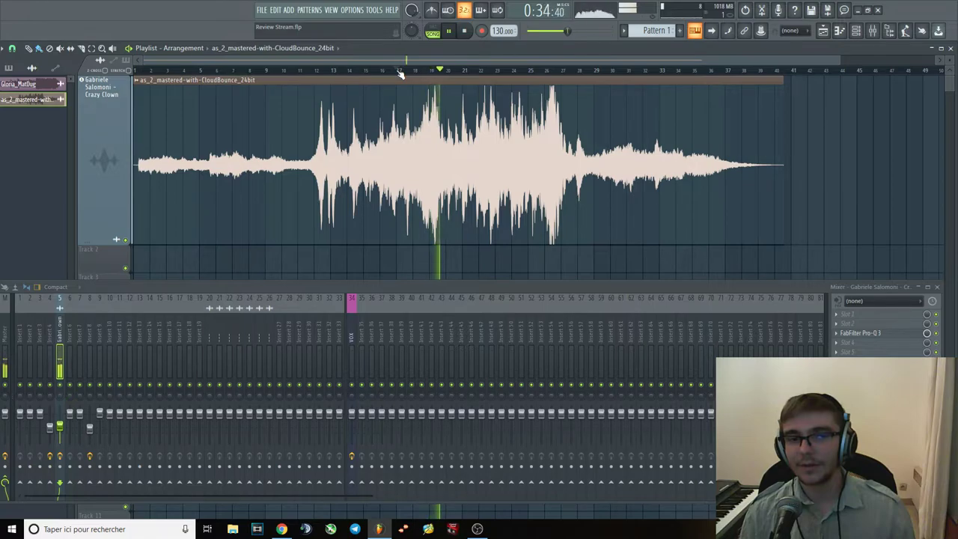
key(space)
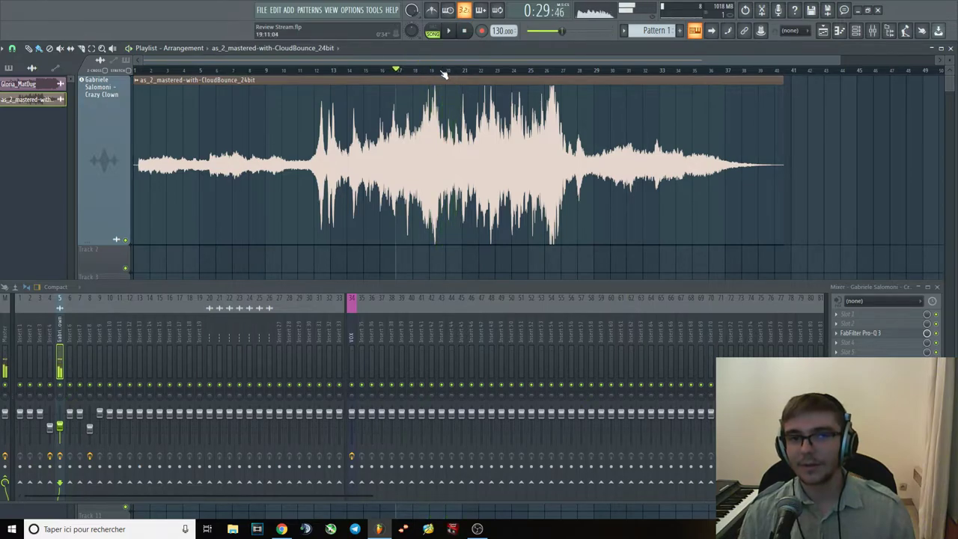
click(445, 71)
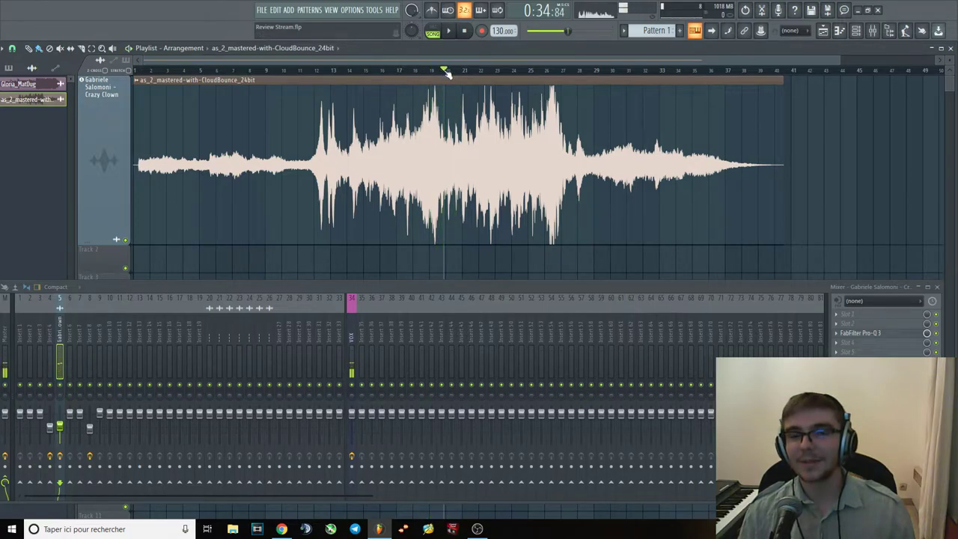
Replay the passage starting just before bar 20 at a closer zoom, and stop playback.
scroll(471, 146, up, 4)
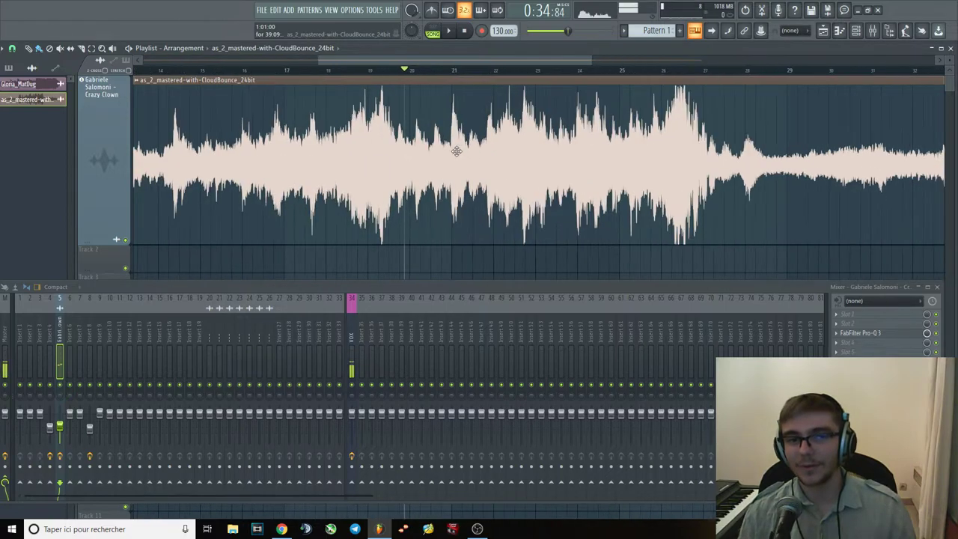
key(space)
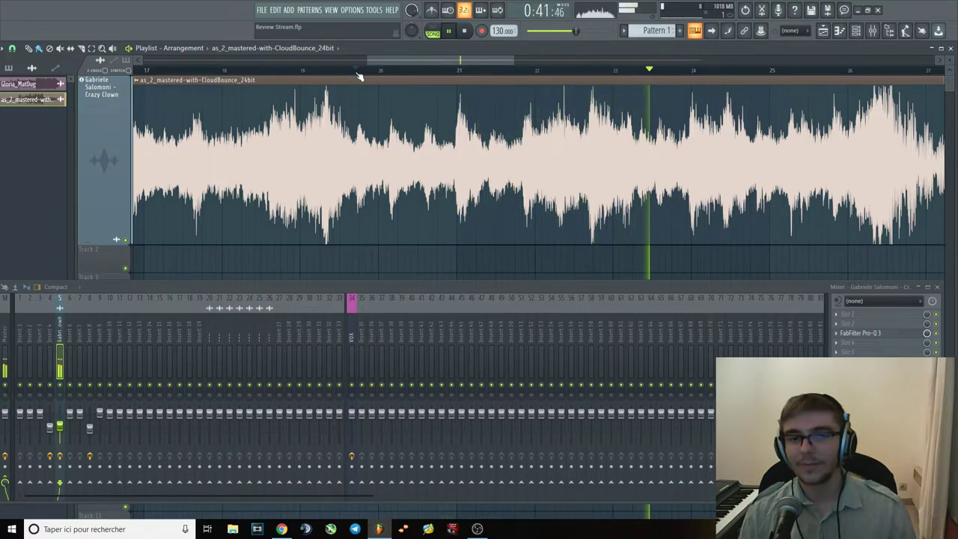
key(space)
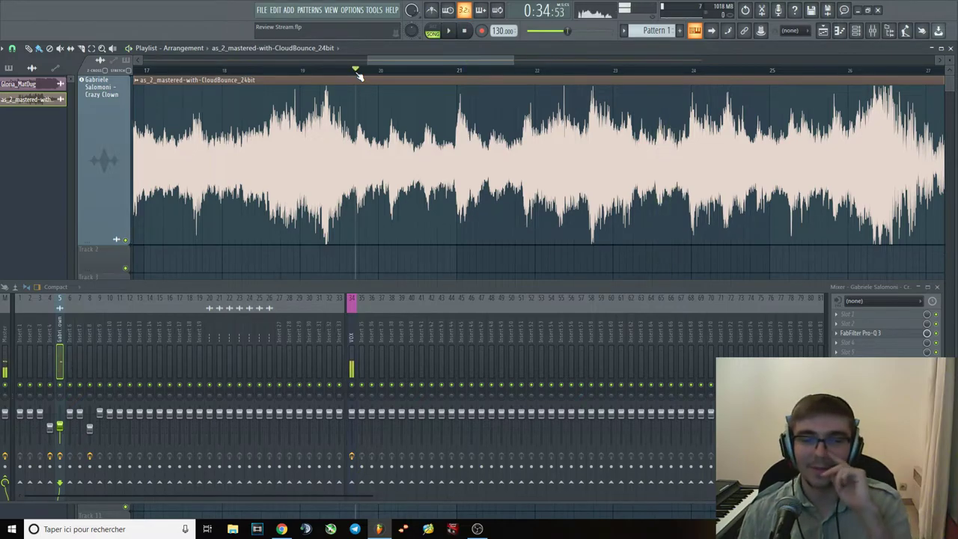
key(space)
key(space)
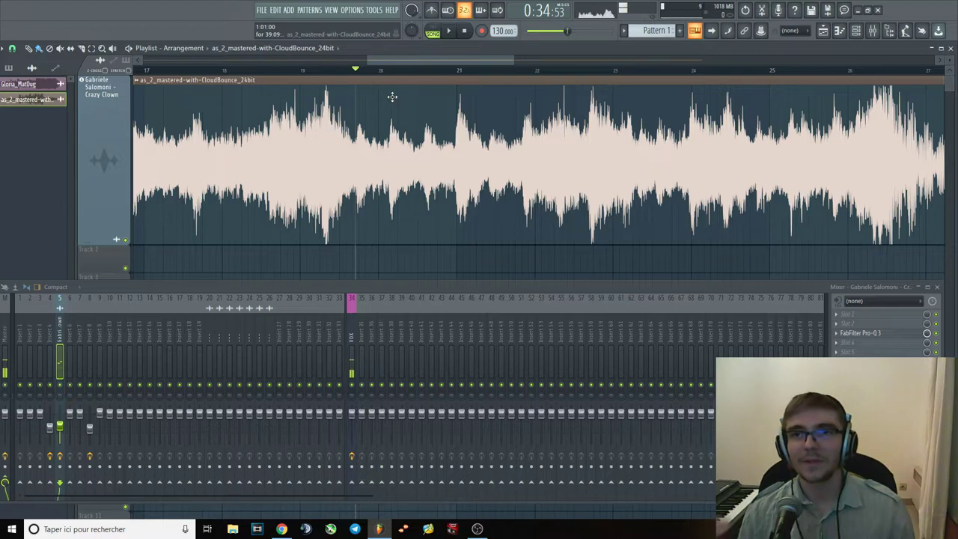
Audition the loud passage from around bar 25 and stop playback.
scroll(460, 215, down, 3)
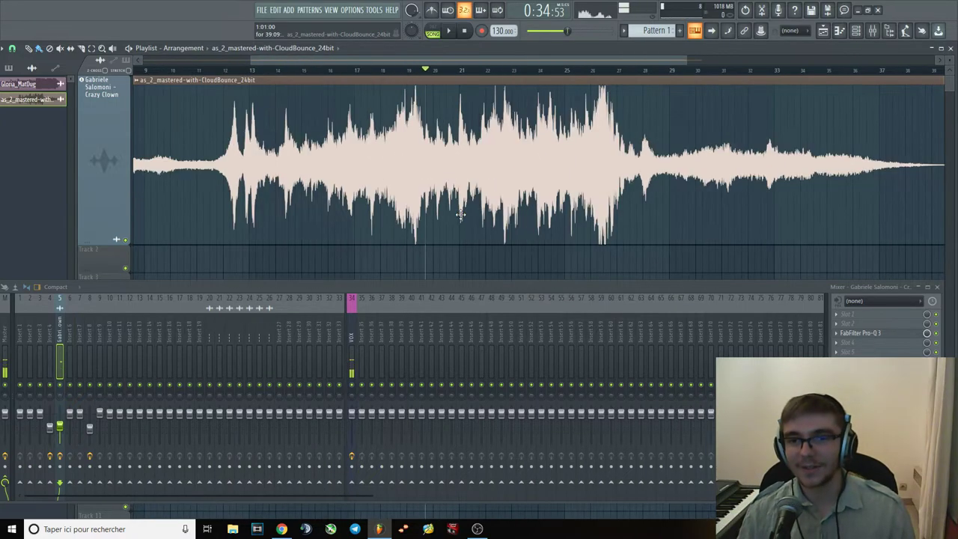
click(564, 69)
key(space)
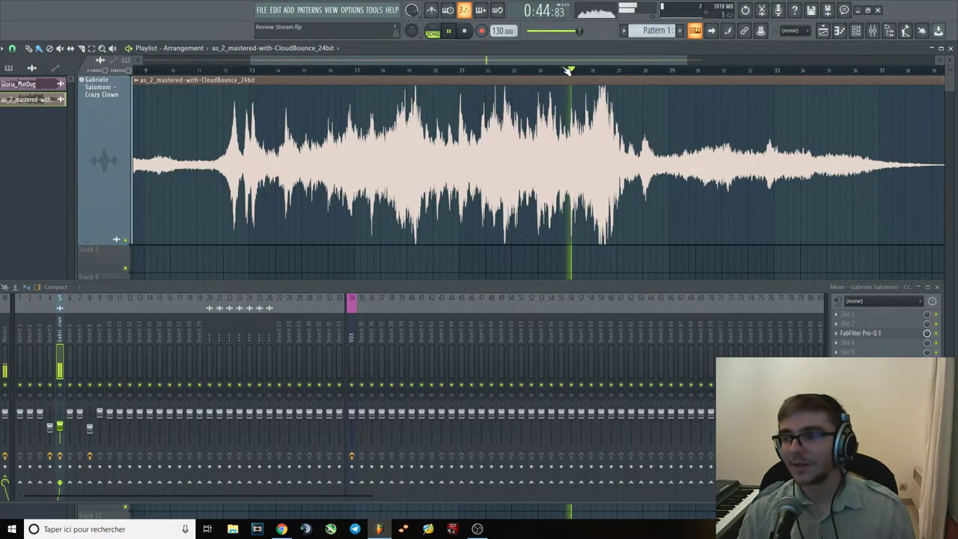
key(space)
scroll(594, 198, down, 2)
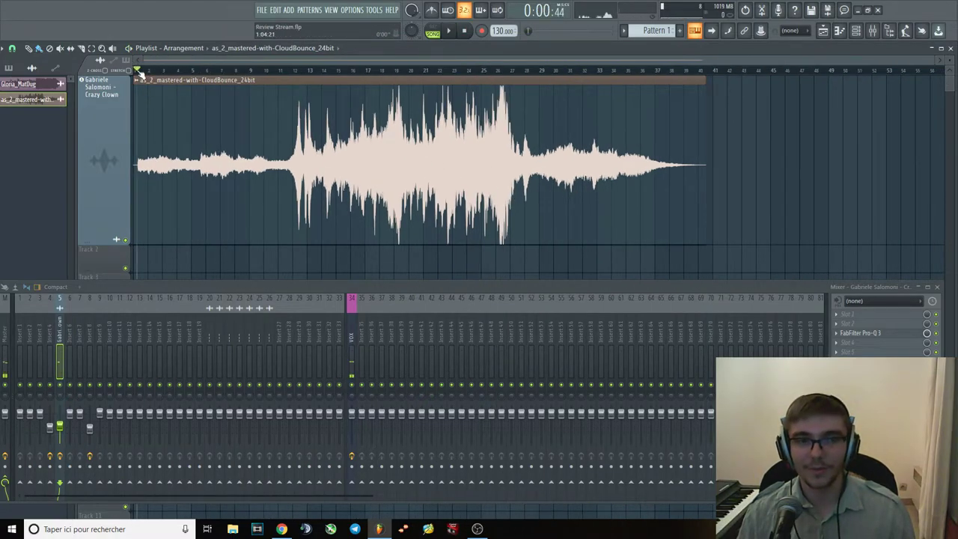
Examine the spectrum of the quiet opening bars in Pro-Q 3 during playback, close the plugin and stop.
click(860, 333)
key(space)
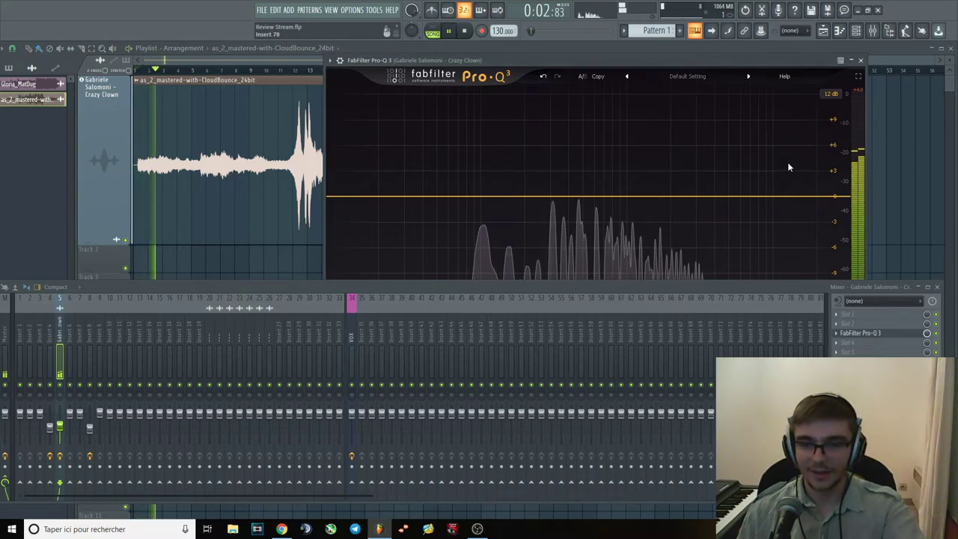
click(860, 60)
key(space)
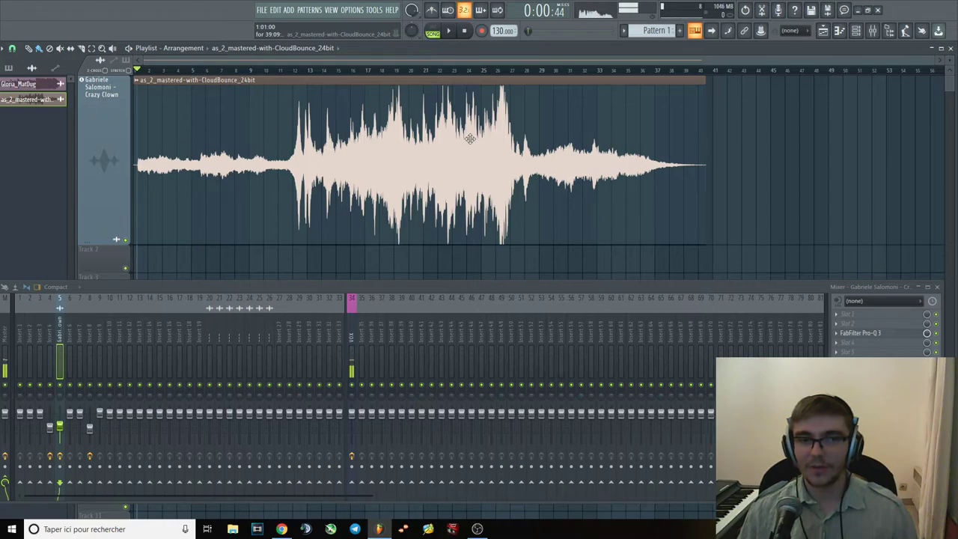
Compare the loud middle around bar 24 with the quieter ending around bars 29 and 33, and stop playback.
click(440, 69)
click(207, 69)
drag(577, 70, 470, 75)
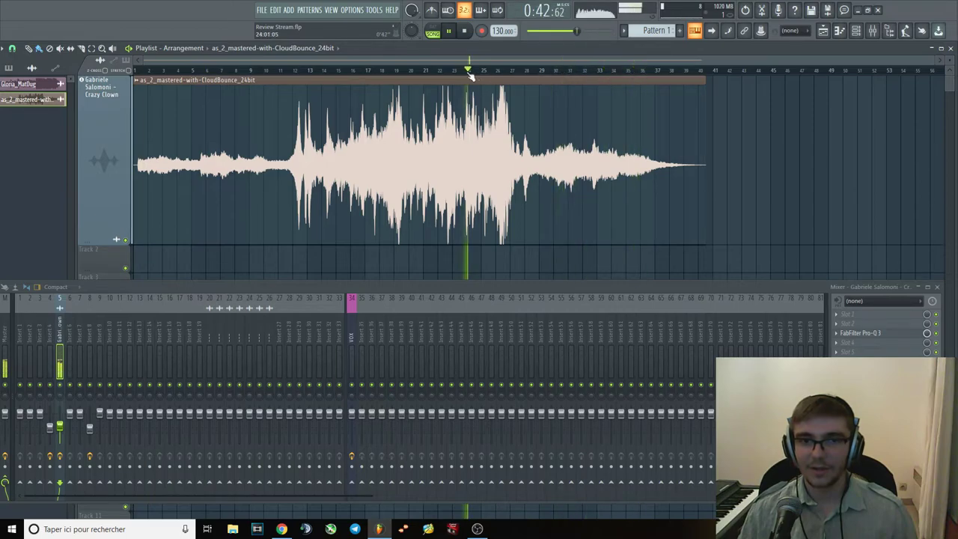
drag(536, 75, 550, 70)
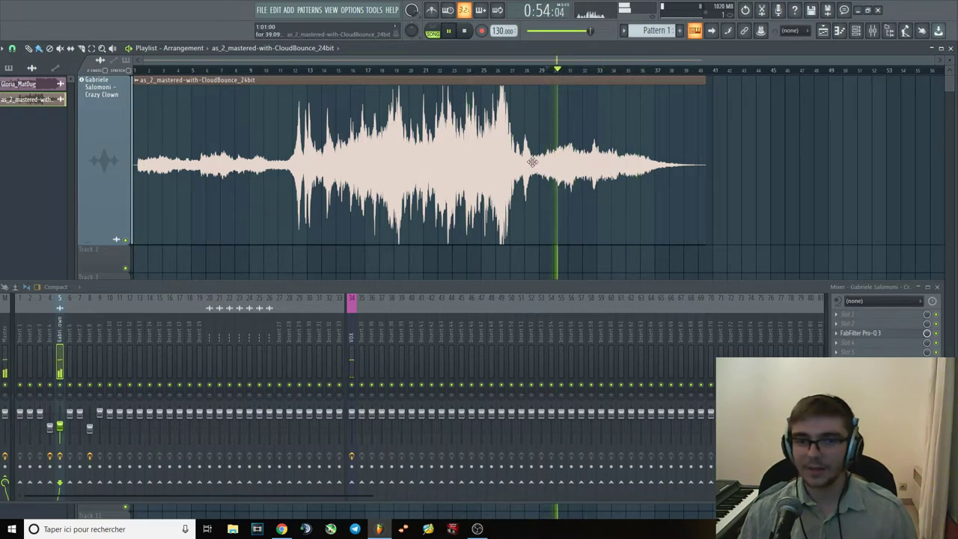
click(519, 70)
click(601, 70)
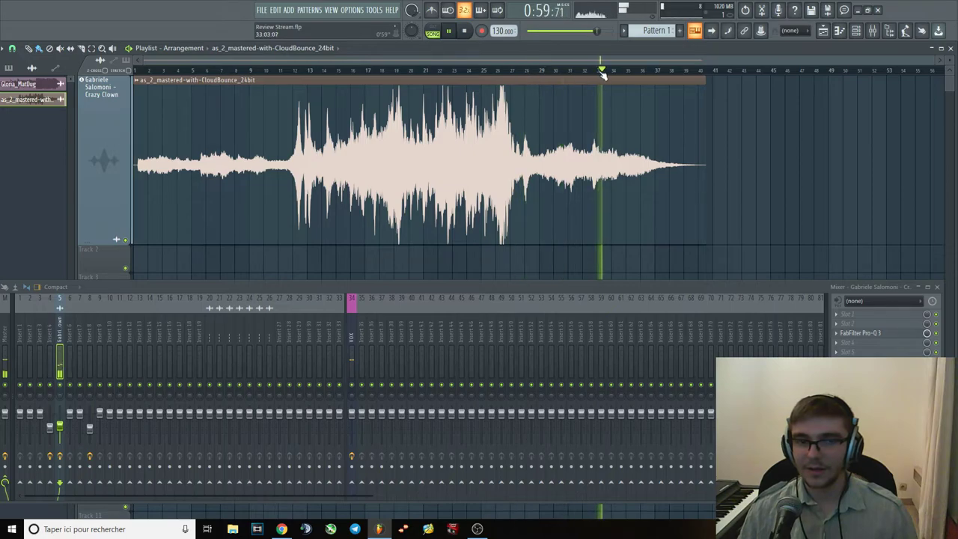
key(space)
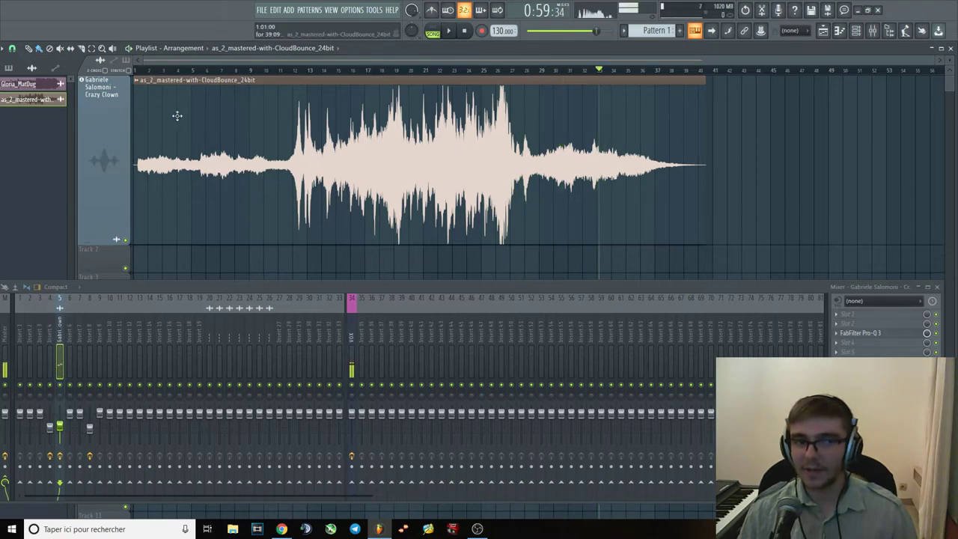
Replay the quiet opening bars and watch their spectrum in Pro-Q 3 with more of its display uncovered.
key(space)
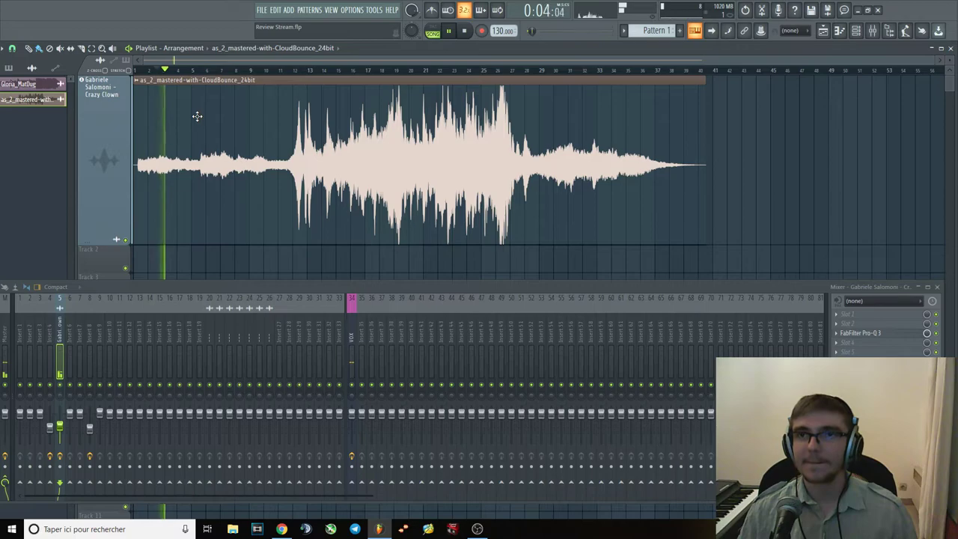
key(space)
key(space)
click(834, 333)
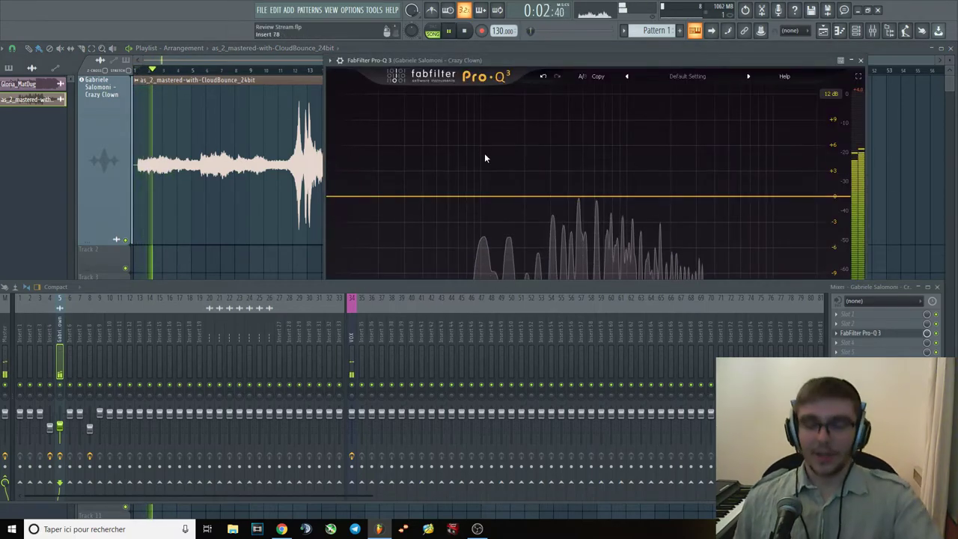
drag(607, 288, 611, 327)
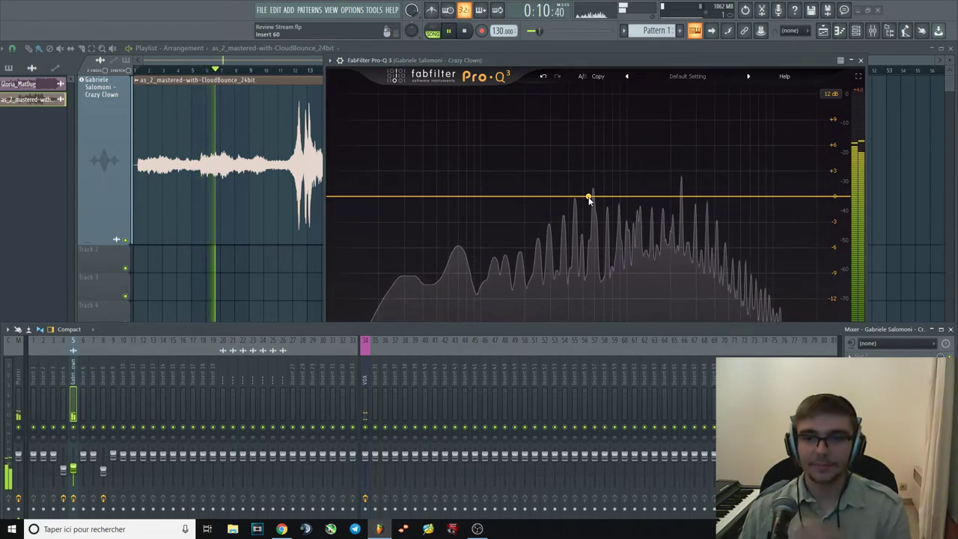
Demonstrate a soloed bell cut of about -4.27 dB at 494 Hz with Q about 4, and delete the band.
drag(588, 198, 581, 233)
scroll(580, 178, up, 10)
scroll(582, 220, down, 3)
click(595, 250)
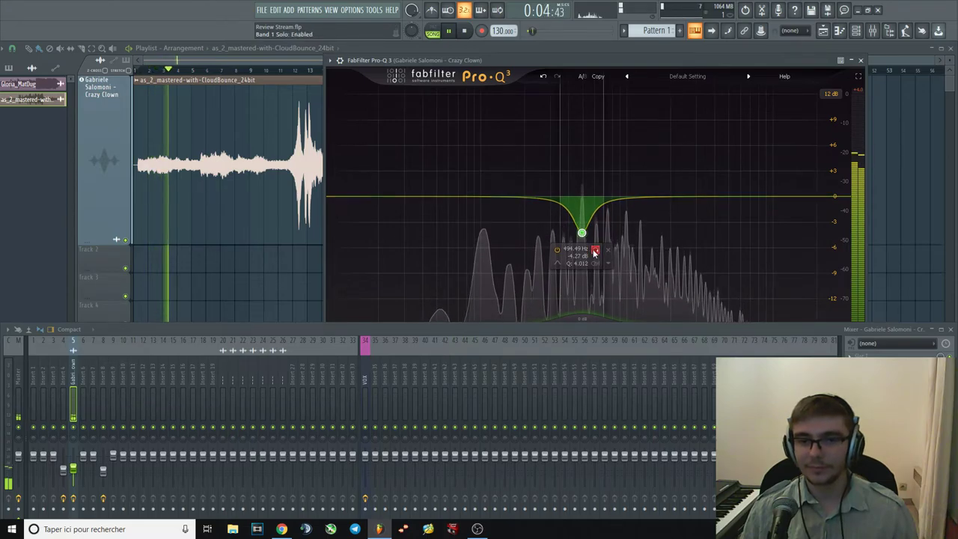
right_click(582, 233)
click(606, 325)
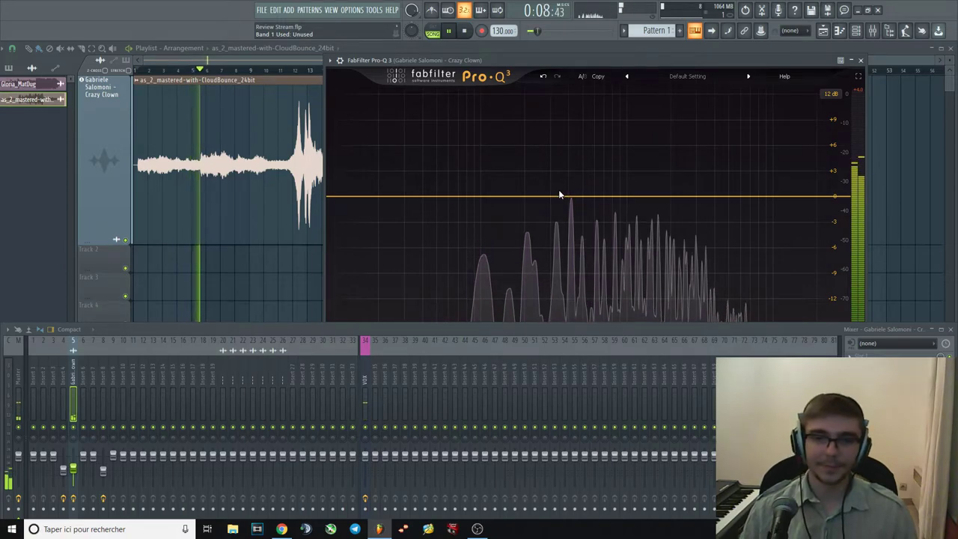
Try another EQ band slightly above the previous frequency, delete it and close Pro-Q 3.
mouse_move(616, 197)
mouse_down()
mouse_move(610, 133)
mouse_move(591, 150)
mouse_move(588, 231)
mouse_move(583, 192)
mouse_move(603, 187)
mouse_move(598, 197)
mouse_up()
right_click(599, 197)
click(628, 286)
click(860, 60)
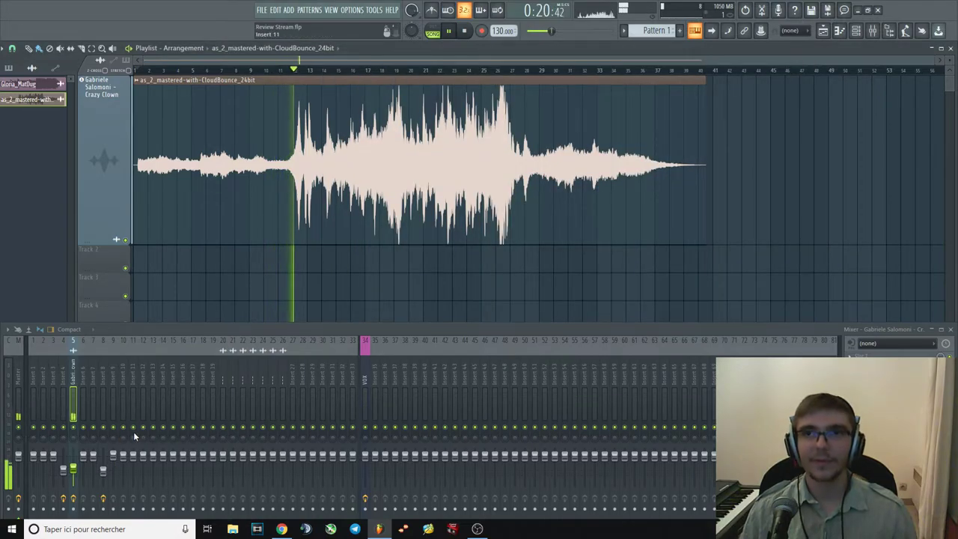
Audition the loud entrance from around bar 12 through the build-up to bar 18, and stop playback.
click(300, 71)
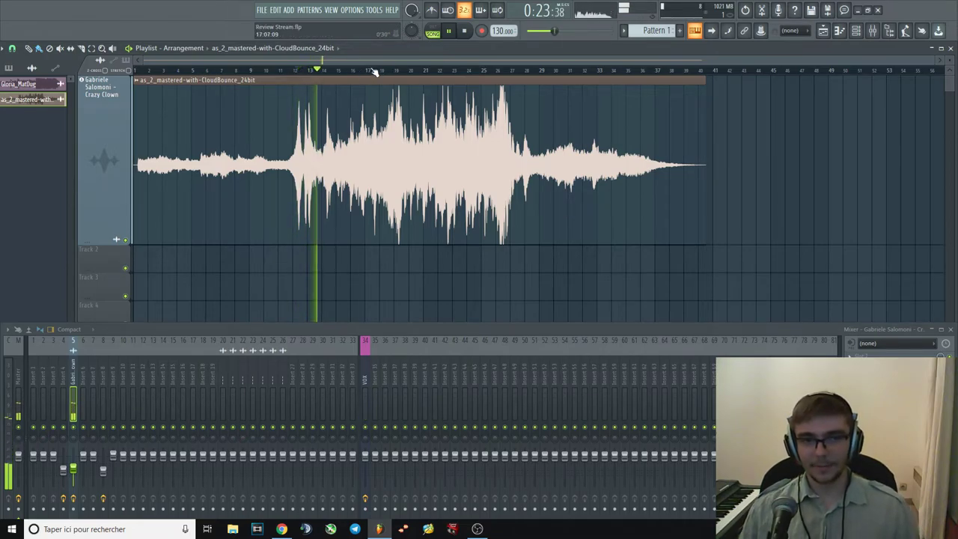
drag(400, 329, 402, 270)
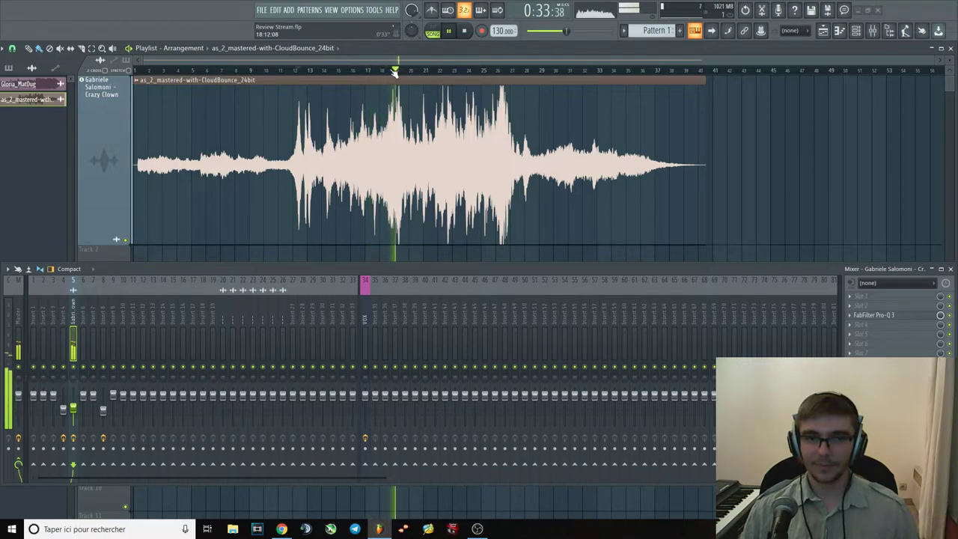
key(space)
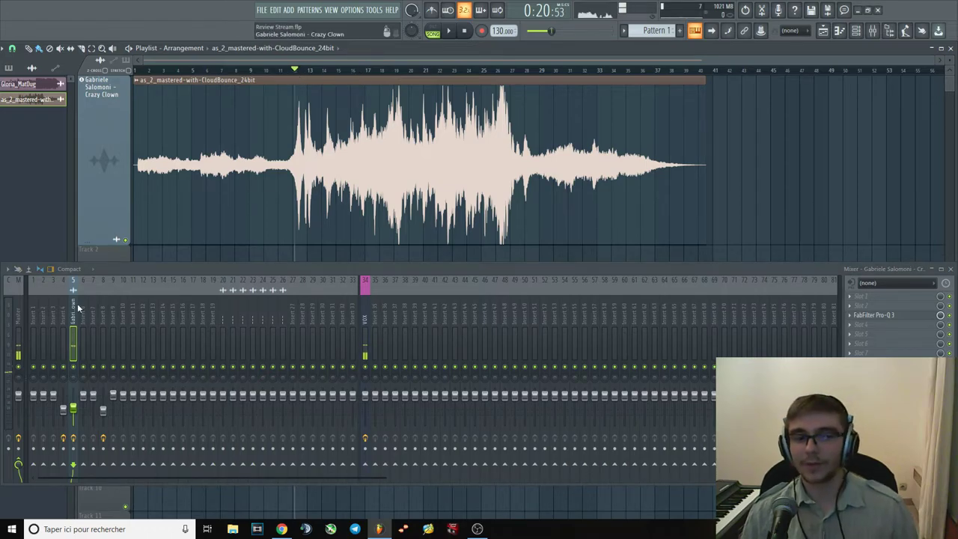
Examine the spectrum of the loud entrance at bar 12 in Pro-Q 3 while playing it.
click(871, 315)
key(space)
drag(546, 270, 546, 368)
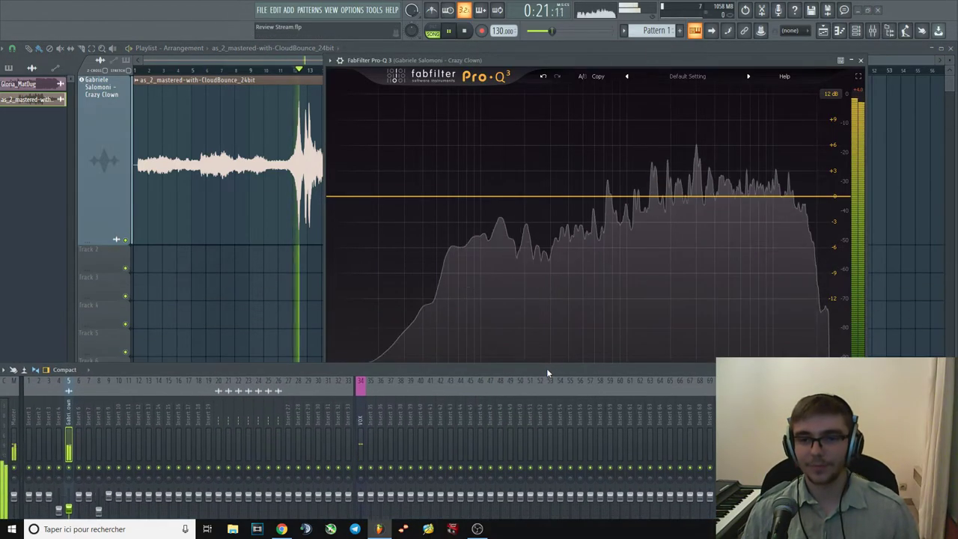
key(space)
Place a bell band at about 3617 Hz with -0.12 dB gain, replay the bar 12 entrance, and delete the band.
mouse_move(706, 197)
mouse_down()
mouse_move(706, 165)
mouse_move(712, 259)
mouse_move(709, 198)
mouse_up()
key(space)
key(space)
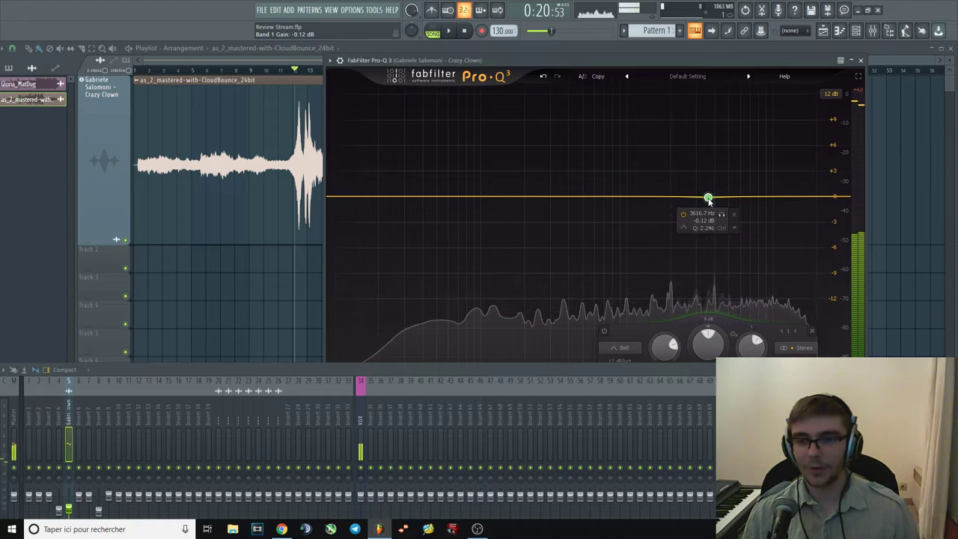
key(space)
right_click(708, 198)
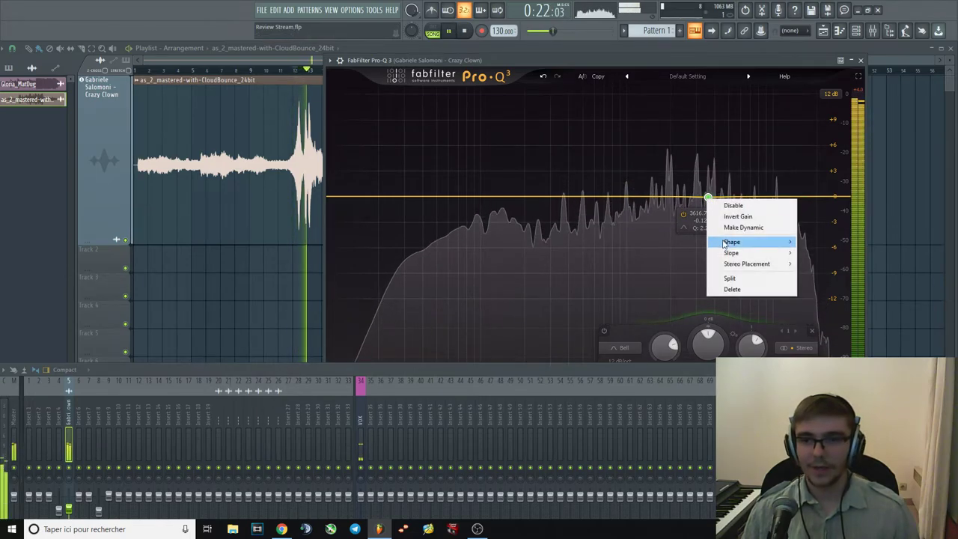
click(732, 290)
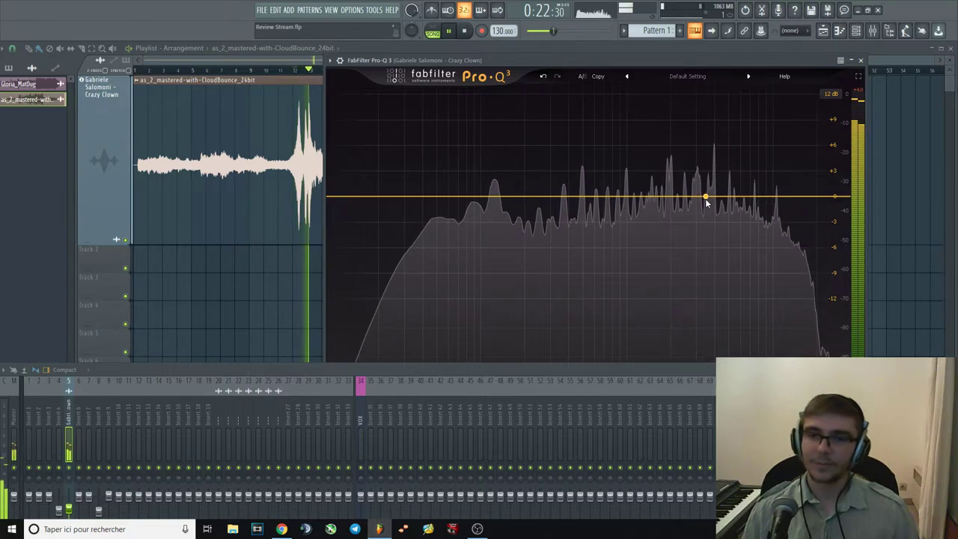
Stop playback, mark the harsh upper-mid region with another EQ band, delete it and close Pro-Q 3.
key(space)
mouse_move(706, 197)
mouse_down()
mouse_move(712, 163)
mouse_move(699, 136)
mouse_move(683, 139)
mouse_move(718, 195)
mouse_up()
right_click(718, 196)
click(764, 285)
click(860, 60)
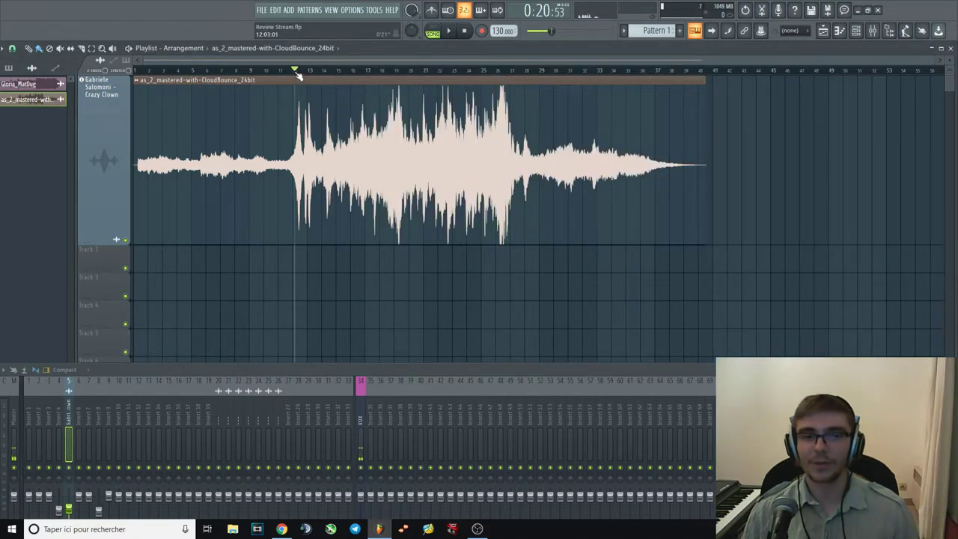
Replay the loud entrance from bar 12 to bar 14 with more of the mixer in view, and stop.
drag(424, 362, 427, 243)
key(space)
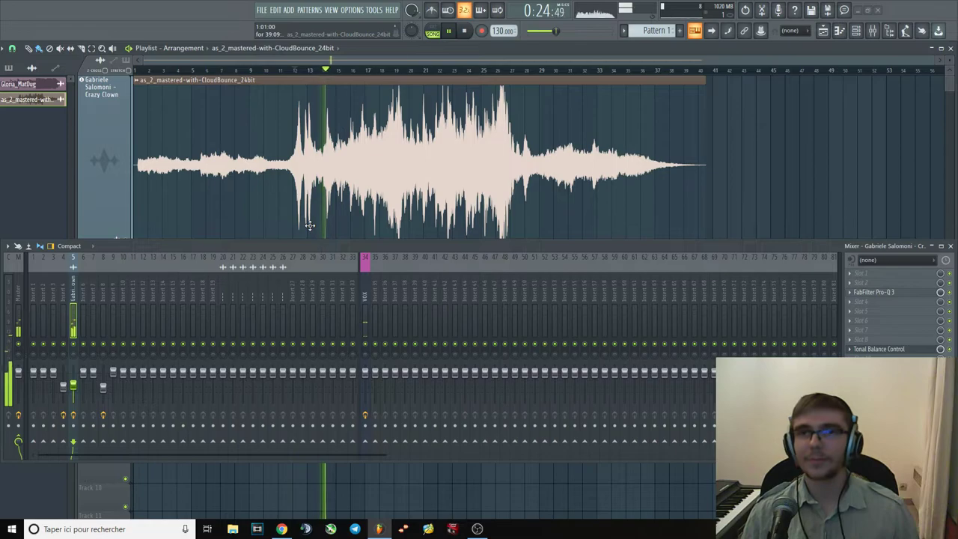
key(space)
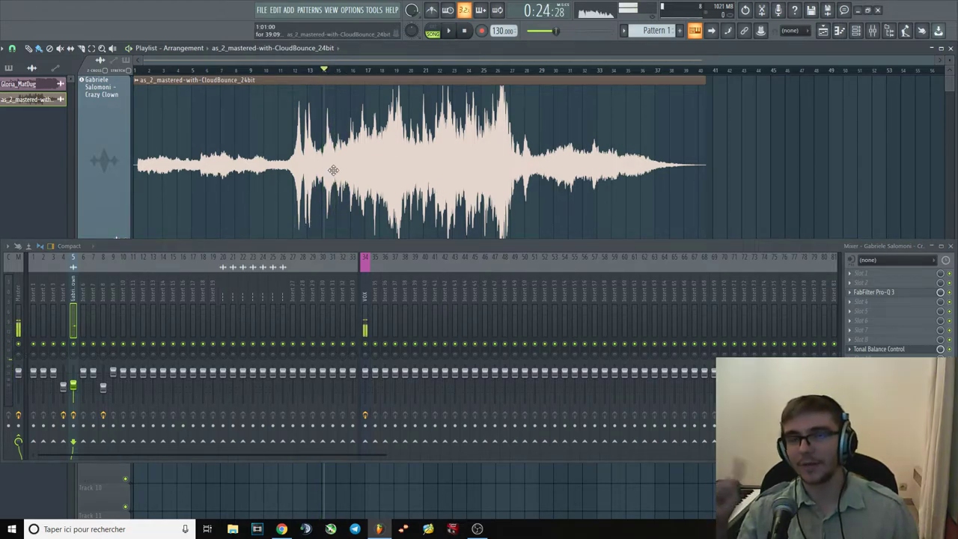
Audition the build-up from around bar 14 to bar 17, restart it from bar 14, and stop.
key(space)
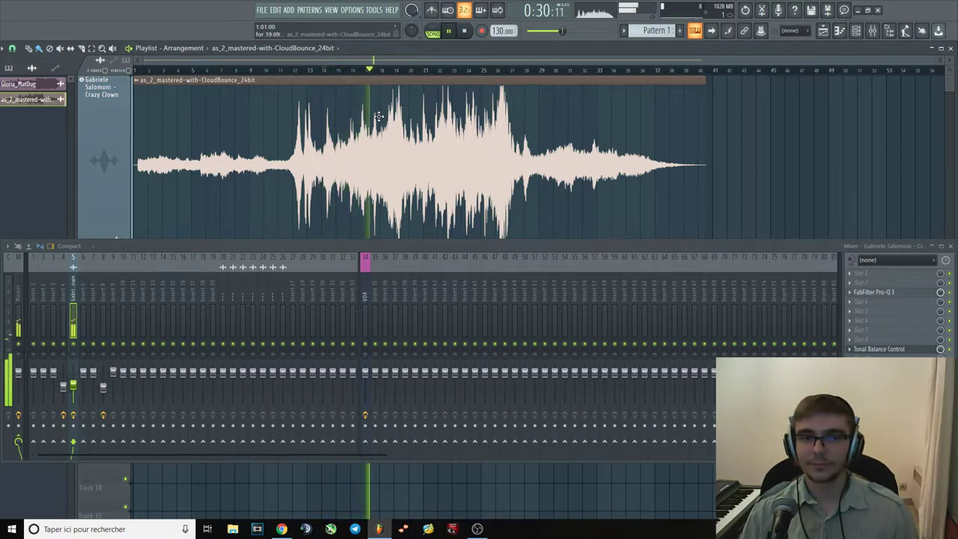
key(space)
key(space)
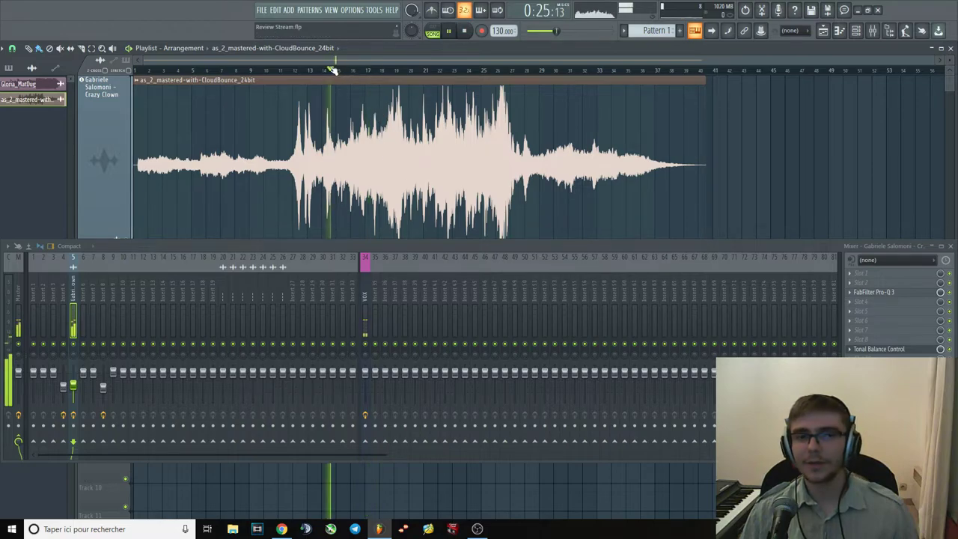
drag(333, 70, 329, 69)
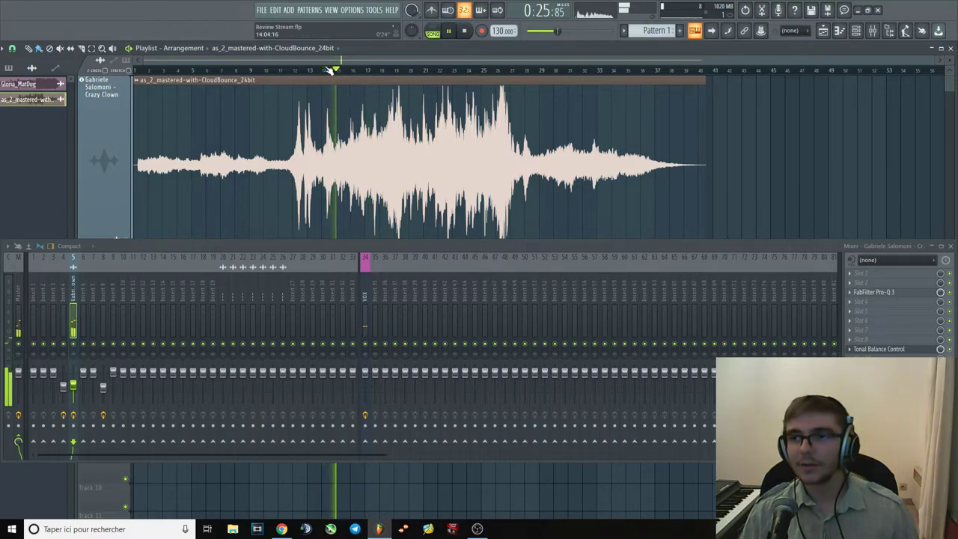
key(space)
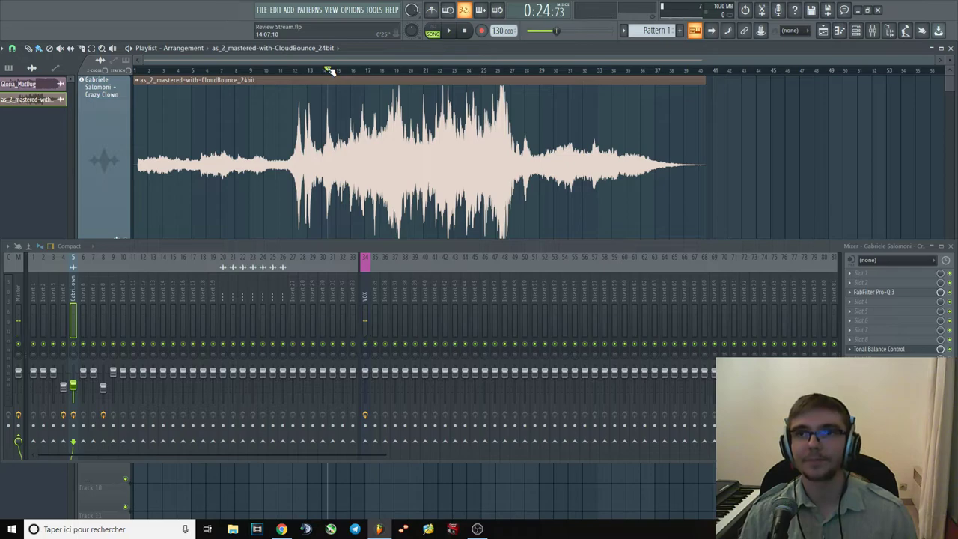
Replay the build-up from bar 14, move the playhead to late bar 15, audition from there and stop.
key(space)
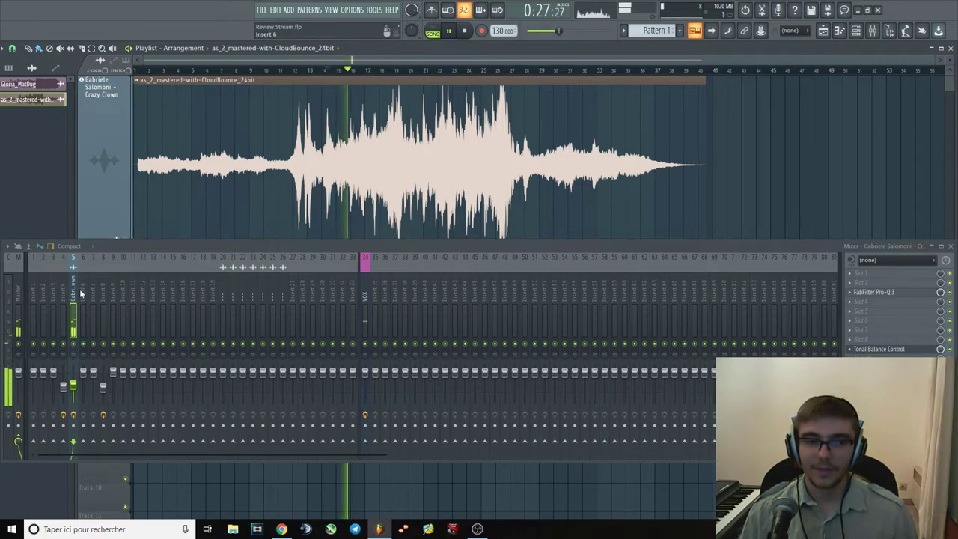
key(space)
click(347, 71)
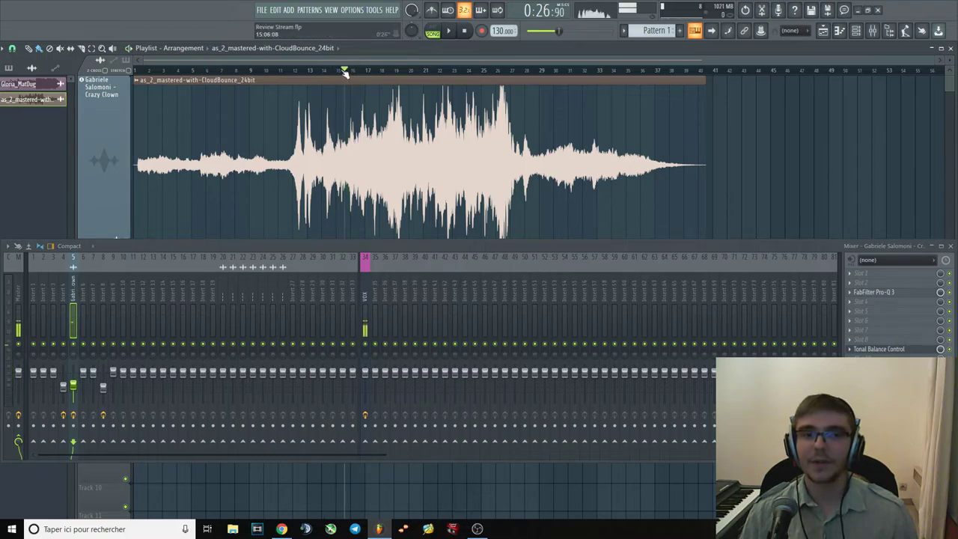
key(space)
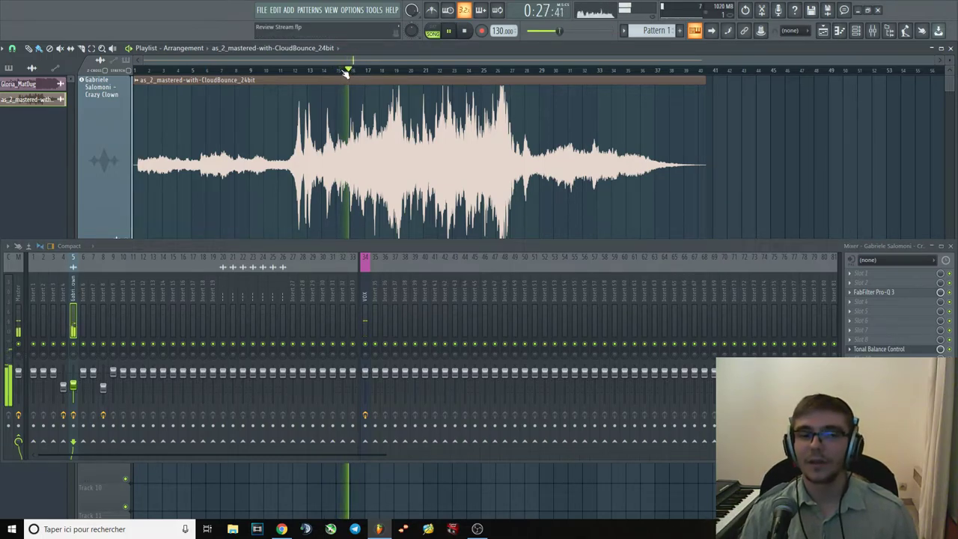
key(space)
Add a narrow soloed boost in Pro-Q 3 at about 2790 Hz, +3.28 dB, Q 39.09 during playback.
click(873, 292)
drag(669, 261, 591, 314)
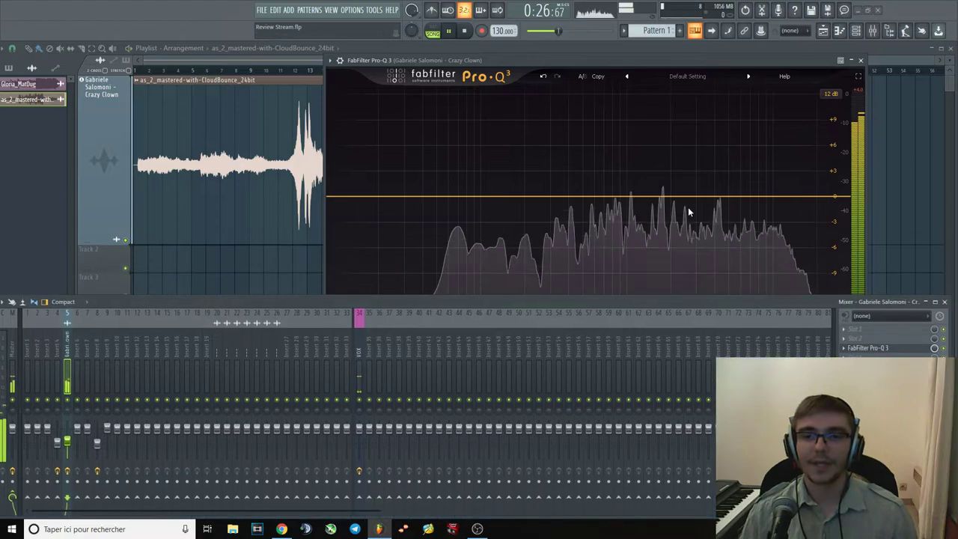
click(687, 184)
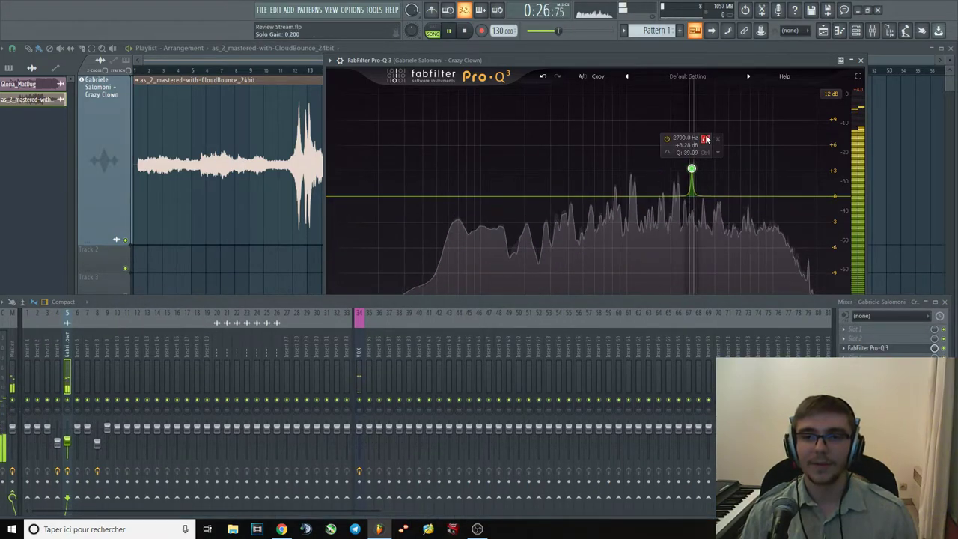
scroll(690, 174, down, 5)
Stop playback, pull the narrow band down into a cut, delete it and close Pro-Q 3.
key(space)
drag(690, 171, 689, 226)
right_click(690, 226)
click(716, 307)
click(861, 60)
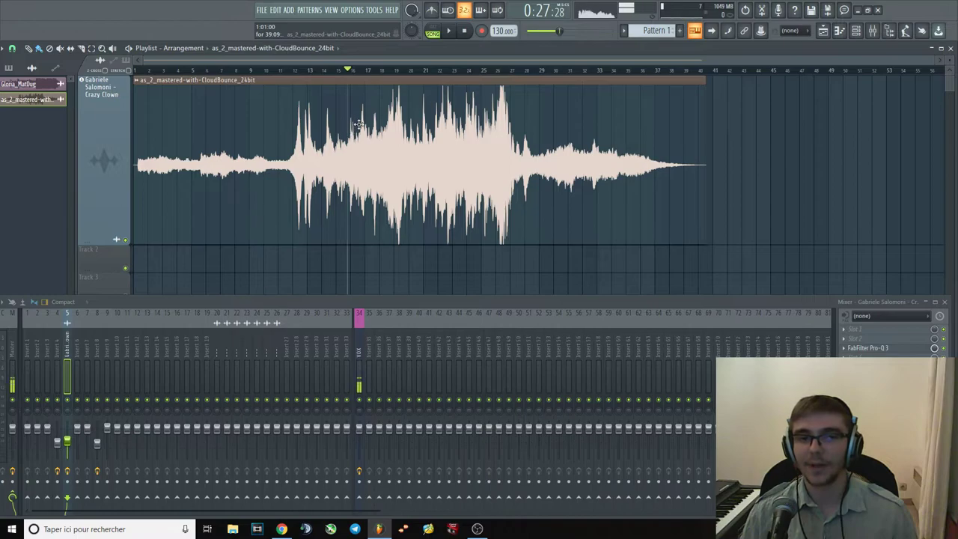
Raise the mixer window, move the playhead back to around bars 17 to 18, audition the climax and stop.
drag(450, 301, 450, 283)
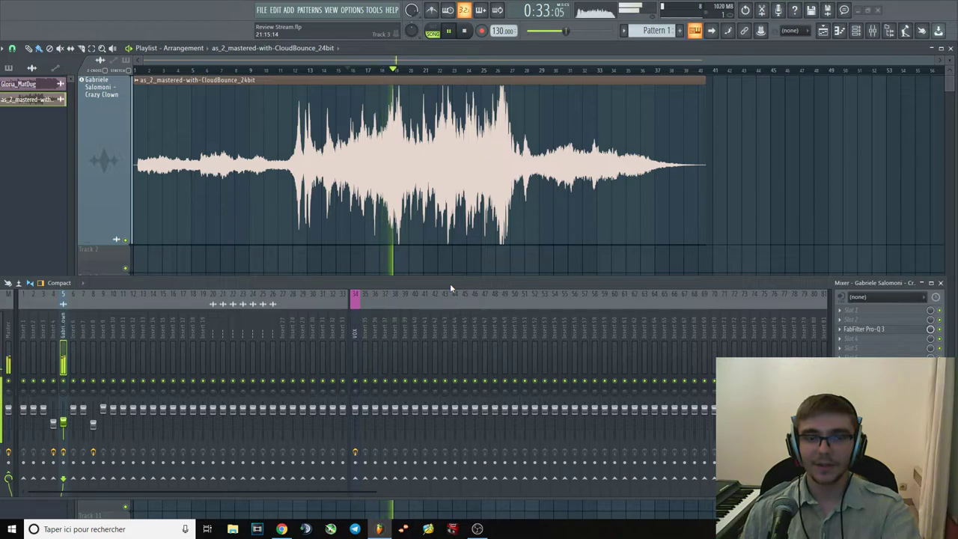
drag(396, 70, 372, 71)
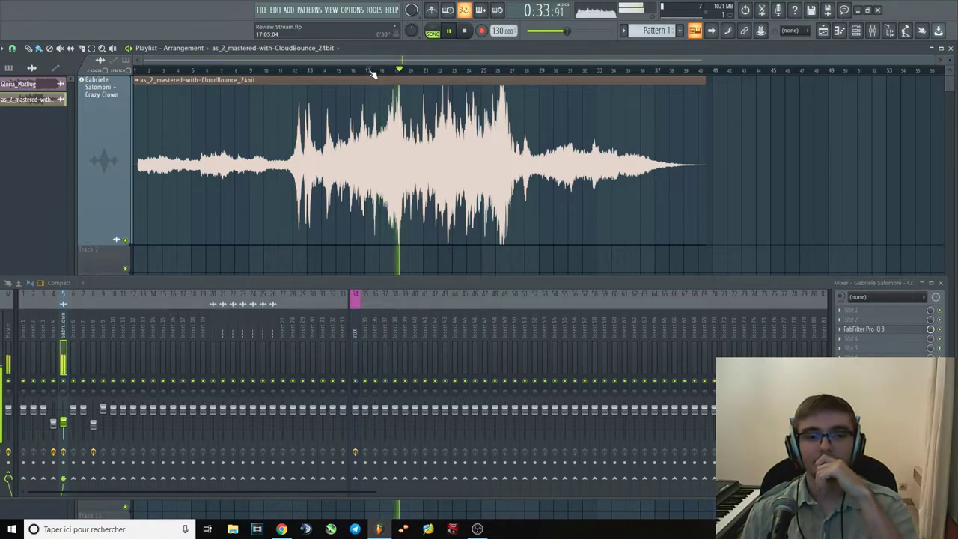
key(space)
Open Pro-Q 3, add a cut at 471.70 Hz, -1.40 dB, Q 1.328, and audition it.
click(868, 328)
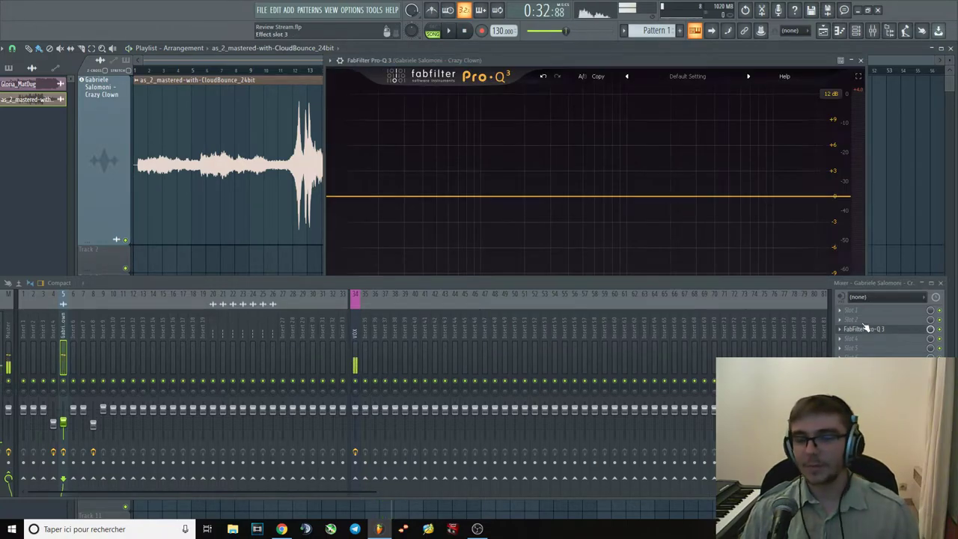
mouse_move(591, 196)
mouse_down()
mouse_move(592, 178)
mouse_move(573, 159)
mouse_move(577, 209)
mouse_up()
key(space)
key(space)
key(space)
key(space)
key(space)
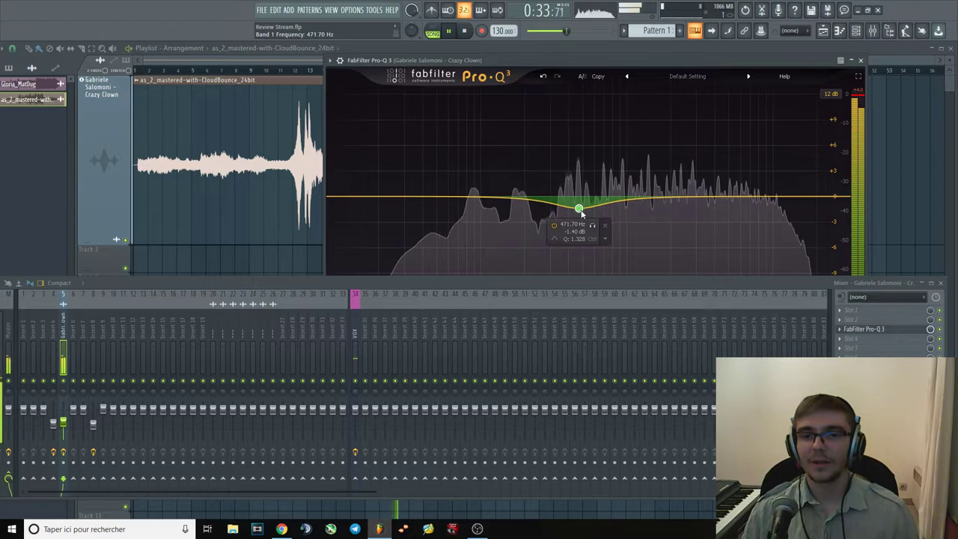
Delete the low-mid cut, close Pro-Q 3 and stop playback around bar 22.
right_click(579, 209)
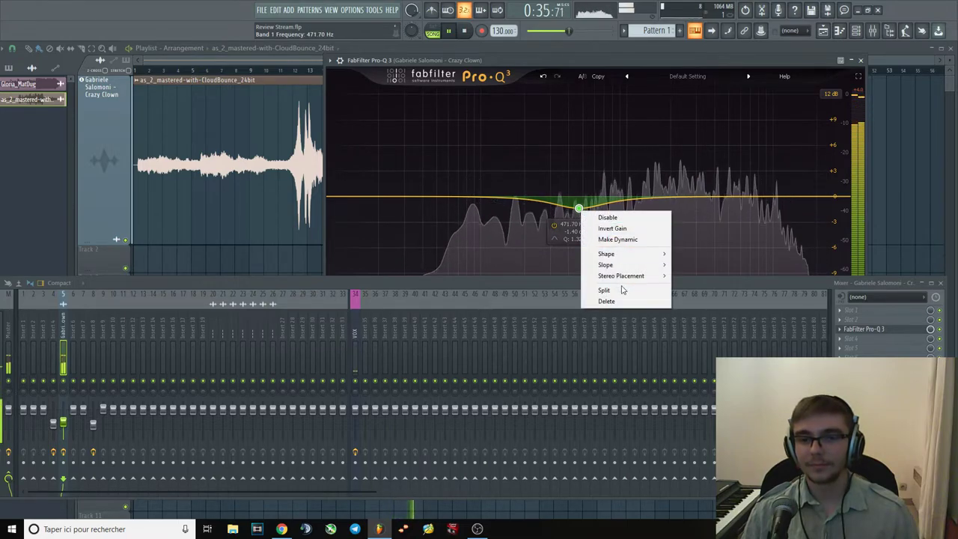
click(632, 301)
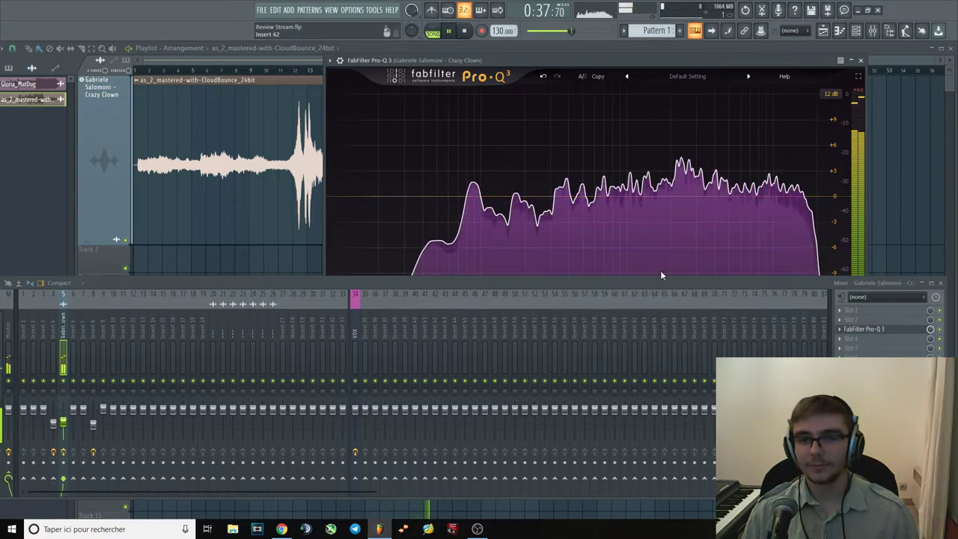
click(861, 60)
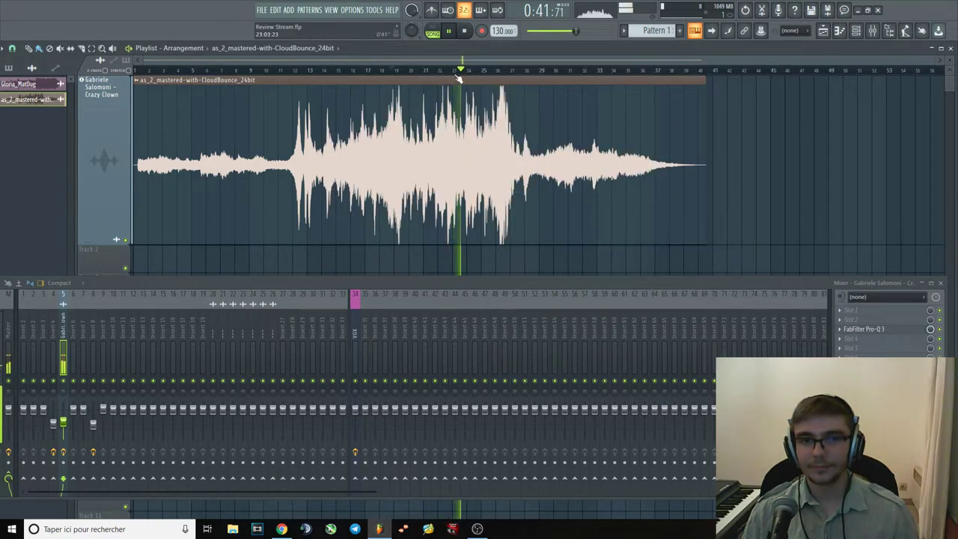
key(space)
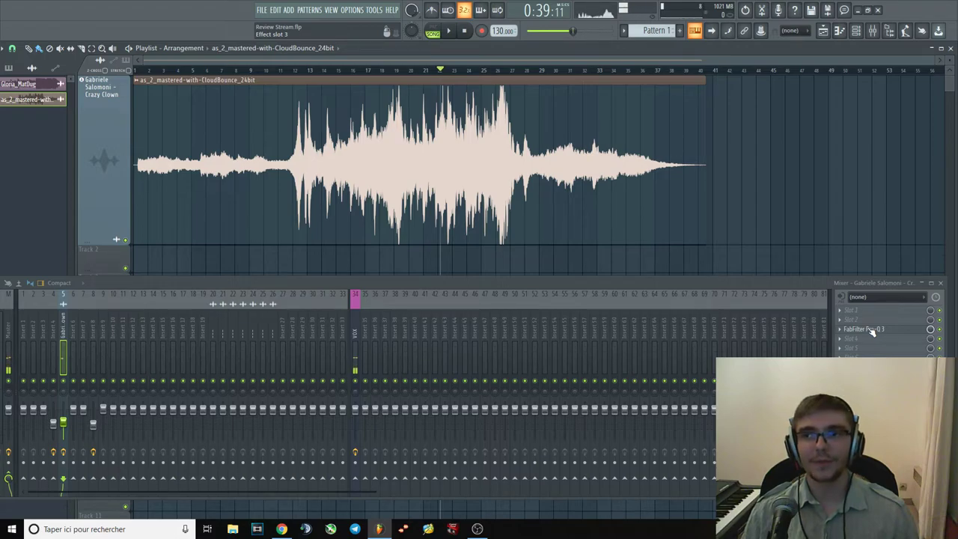
Reopen Pro-Q 3, add and audition a boost near 2948 Hz, and pull it into a -3.10 dB cut with Q 1.988.
click(879, 335)
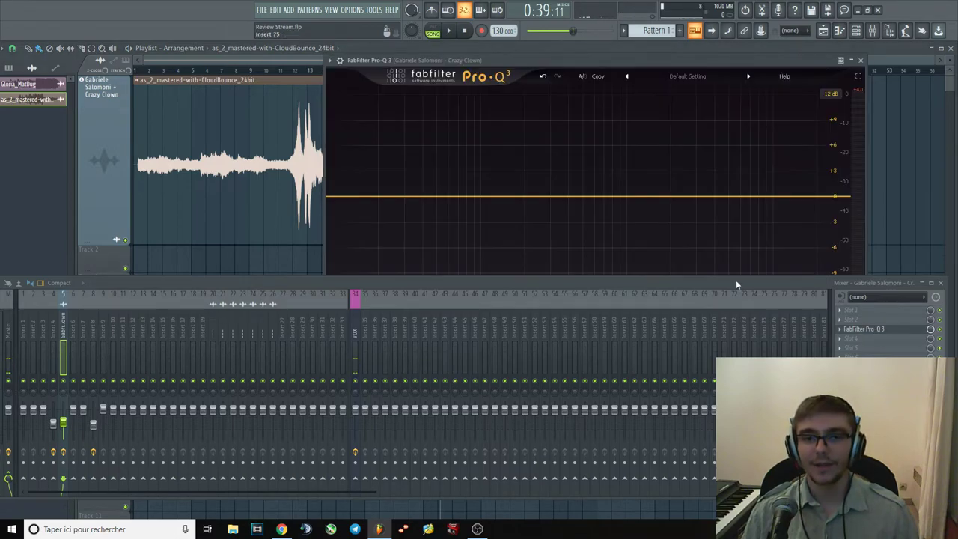
drag(696, 197, 695, 171)
key(space)
scroll(695, 169, up, 3)
click(709, 139)
key(space)
drag(695, 168, 695, 224)
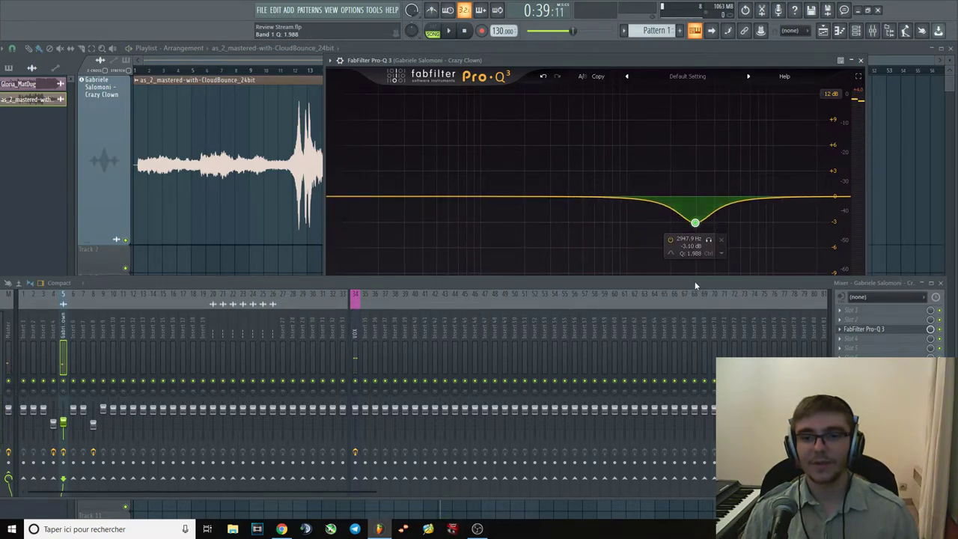
Lower the mixer window and reduce the upper-mid cut to -0.23 dB at 3018.2 Hz while comparing playback.
drag(695, 285, 695, 367)
key(space)
drag(695, 223, 696, 197)
key(space)
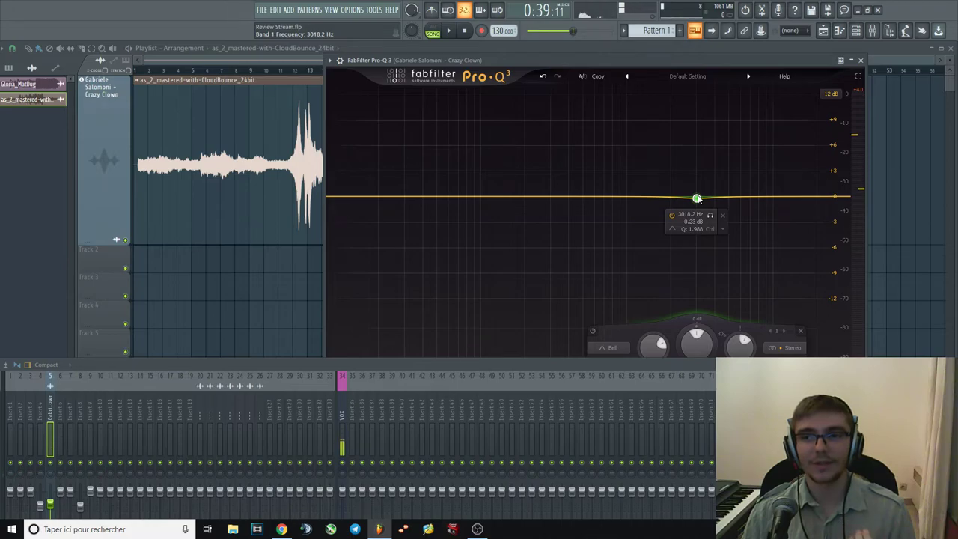
Deepen the upper-mid cut again, audition it, delete the band, and close Pro-Q 3 with playback running.
drag(697, 198, 695, 220)
key(space)
key(space)
right_click(695, 220)
click(718, 312)
key(space)
key(Escape)
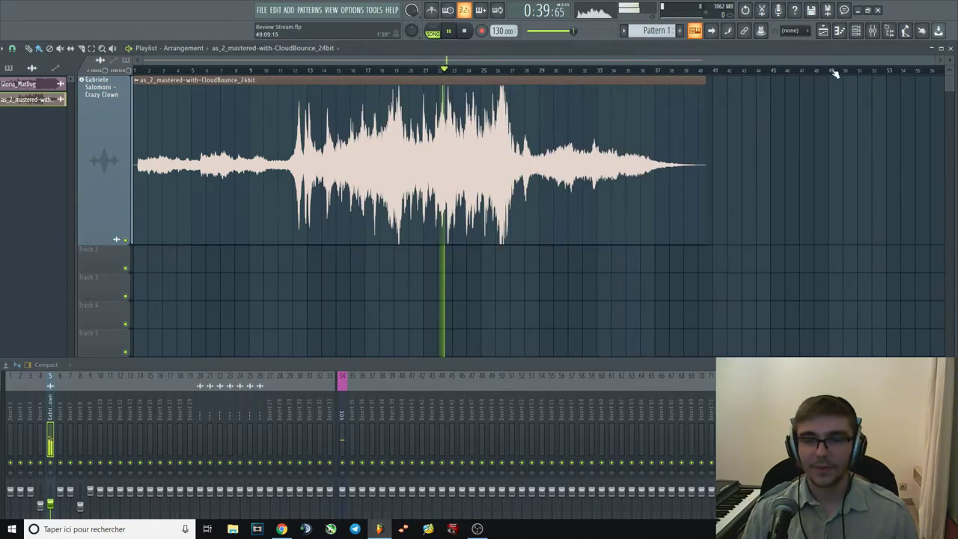
Audition the climax from around bar 19, stop, replay it from late bar 18 and stop again.
click(395, 71)
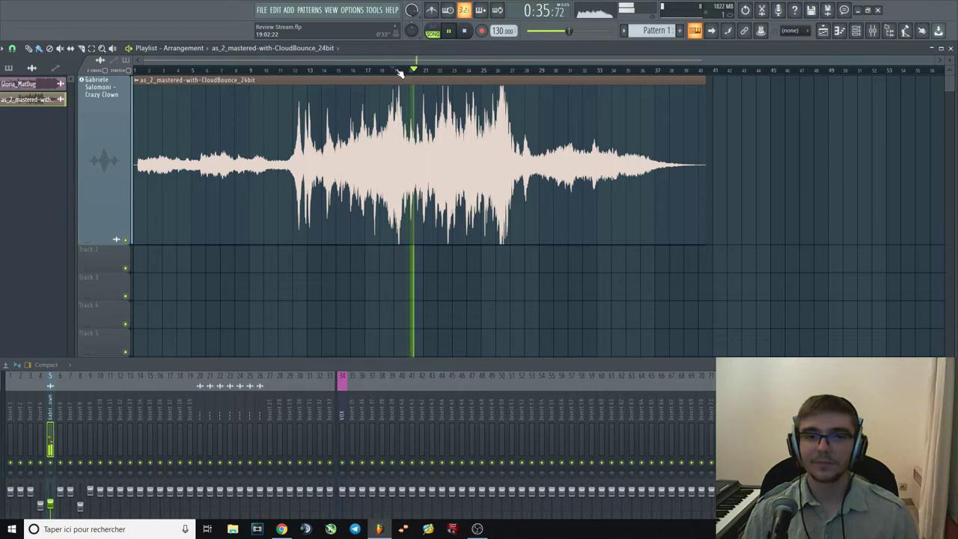
key(space)
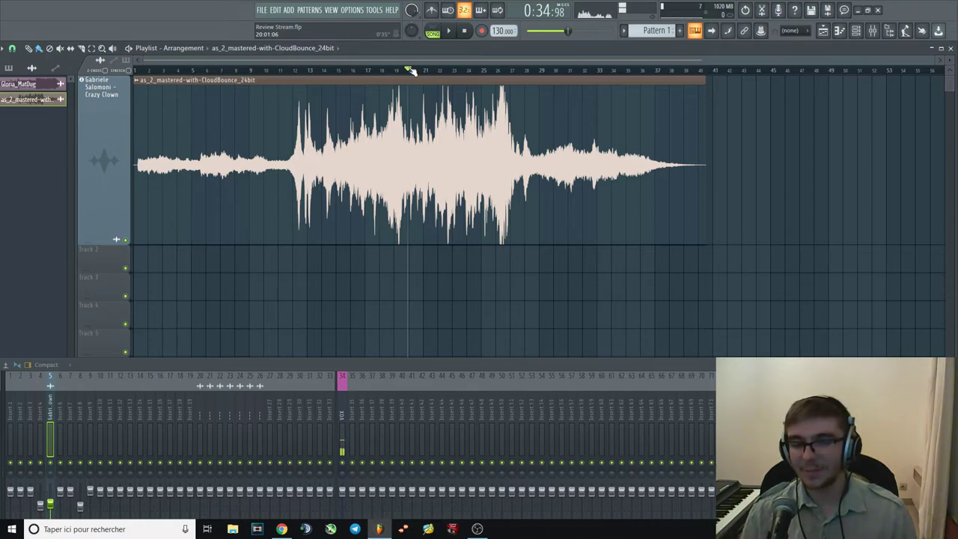
click(391, 69)
key(space)
key(space)
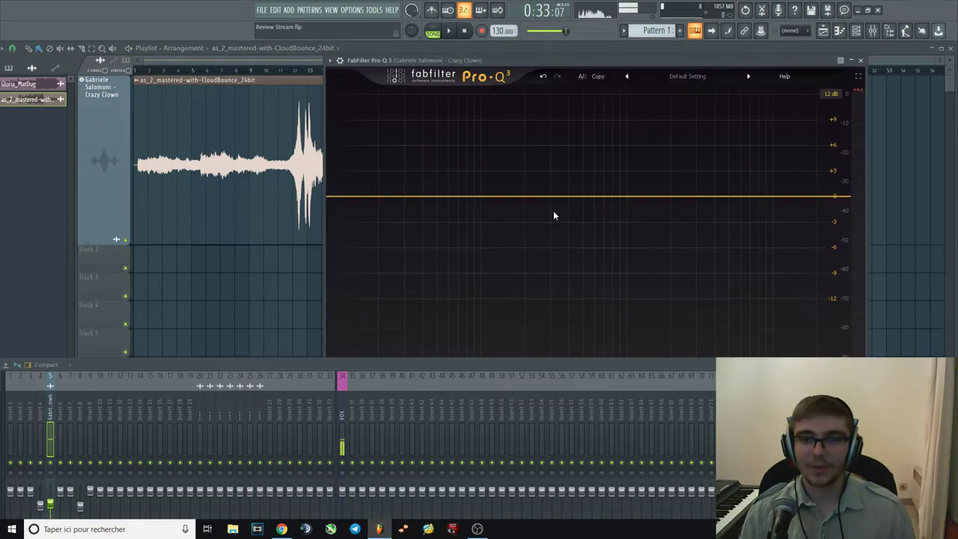
Add a soloed Pro-Q 3 boost at 89.032 Hz, +5.33 dB, Q 3.138, during playback.
drag(553, 210, 474, 156)
key(space)
key(space)
scroll(472, 152, up, 4)
key(space)
click(487, 121)
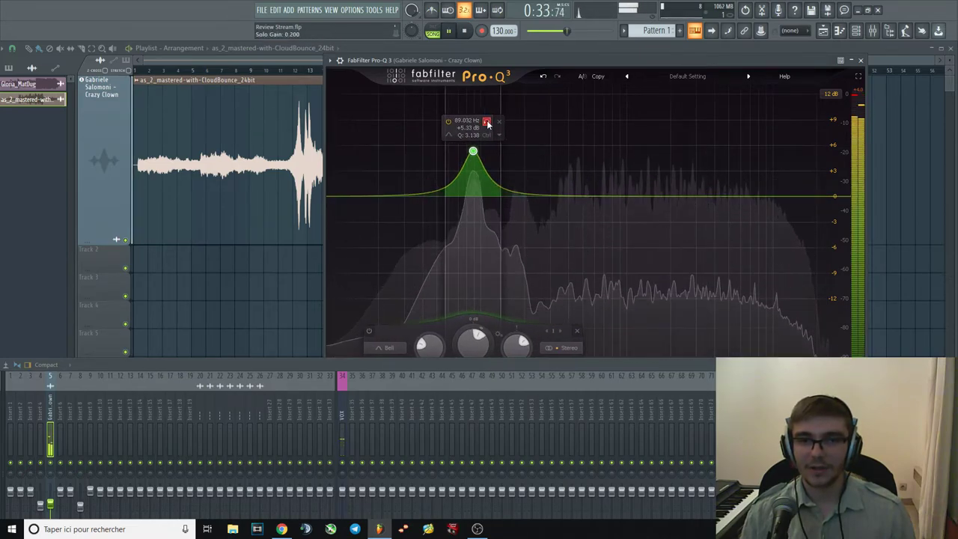
Sweep the soloed boost up to 206.55 Hz, stop playback and delete the band.
drag(488, 124, 539, 124)
key(space)
right_click(526, 153)
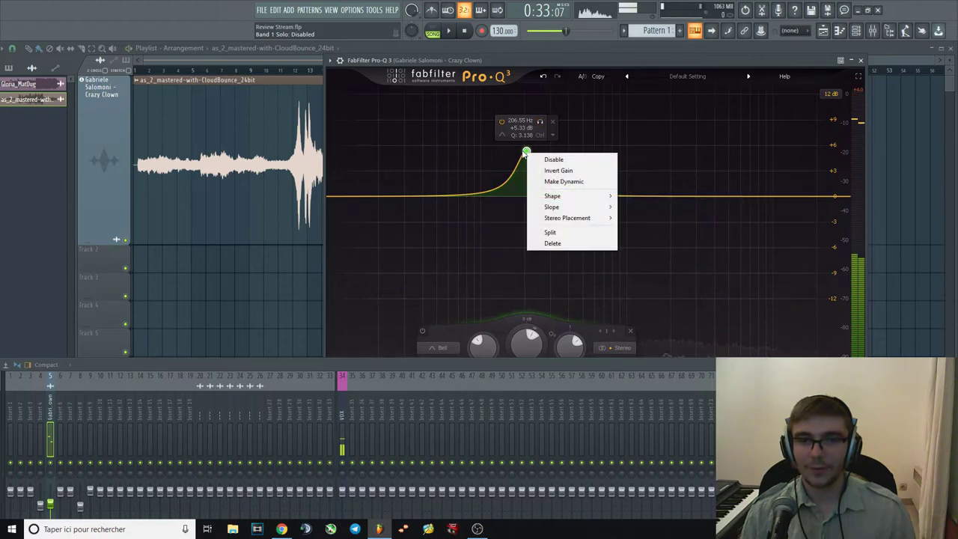
click(526, 153)
right_click(526, 154)
click(567, 243)
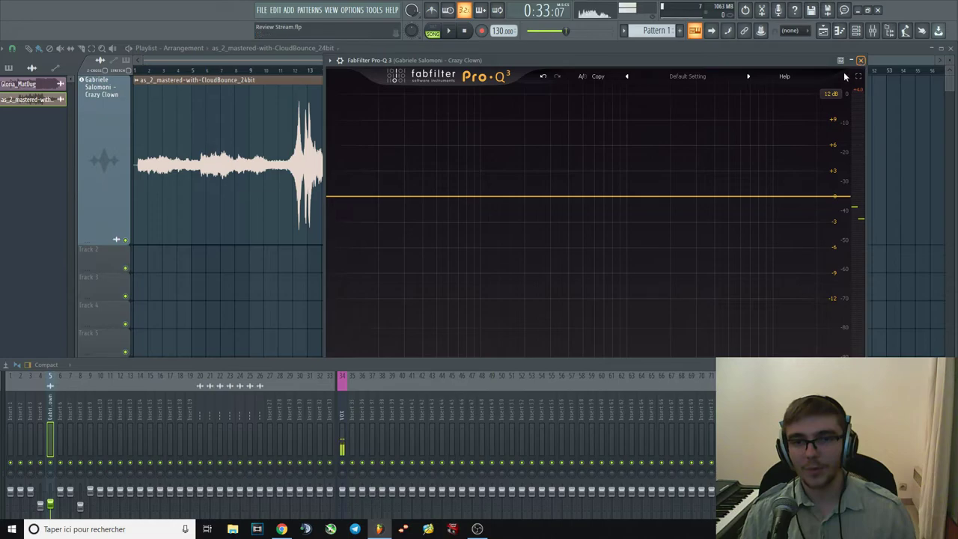
Add a boost at 310.91 Hz, +5.33 dB, Q 1.535, delete it, and close Pro-Q 3.
drag(590, 197, 551, 151)
right_click(552, 151)
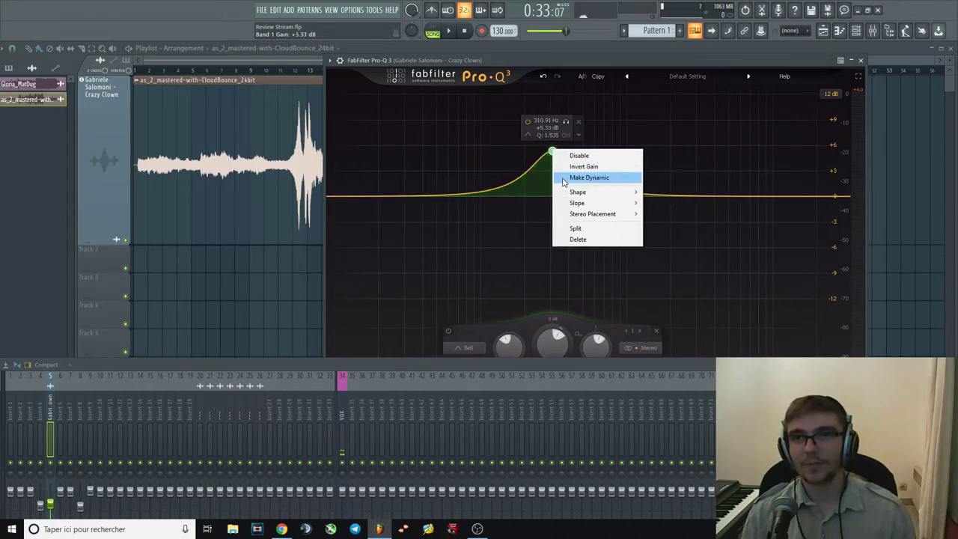
click(565, 128)
right_click(552, 151)
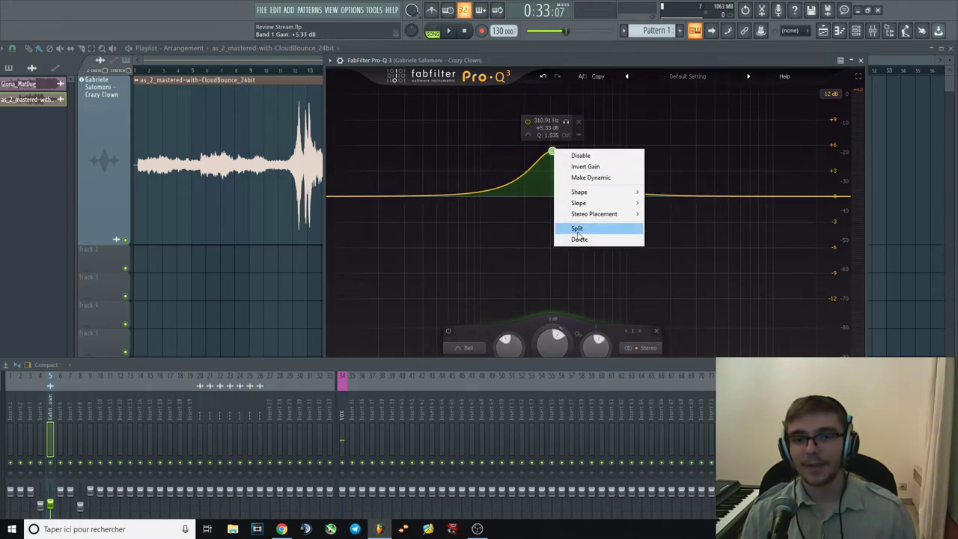
click(580, 239)
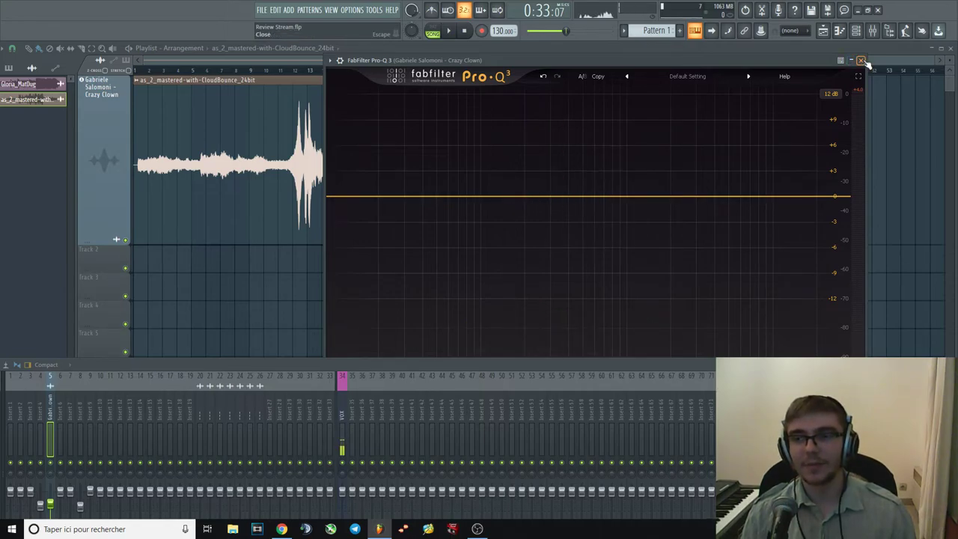
click(861, 59)
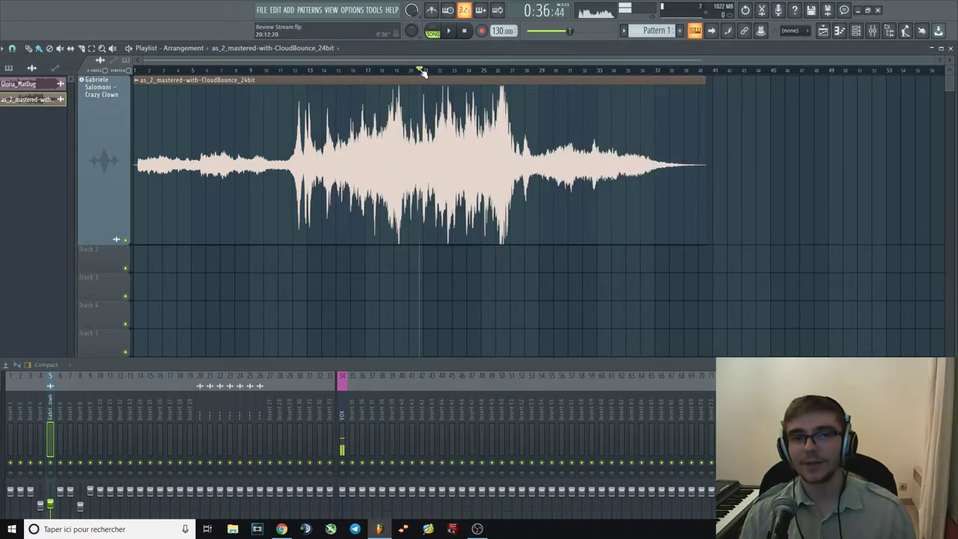
Audition the climax from late bar 20, stop, and play on from around bar 22.
key(space)
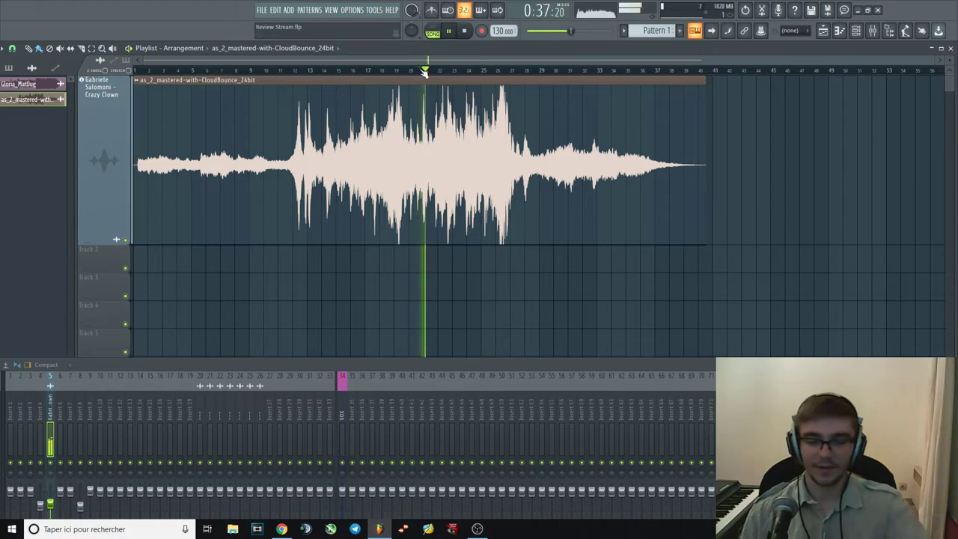
key(space)
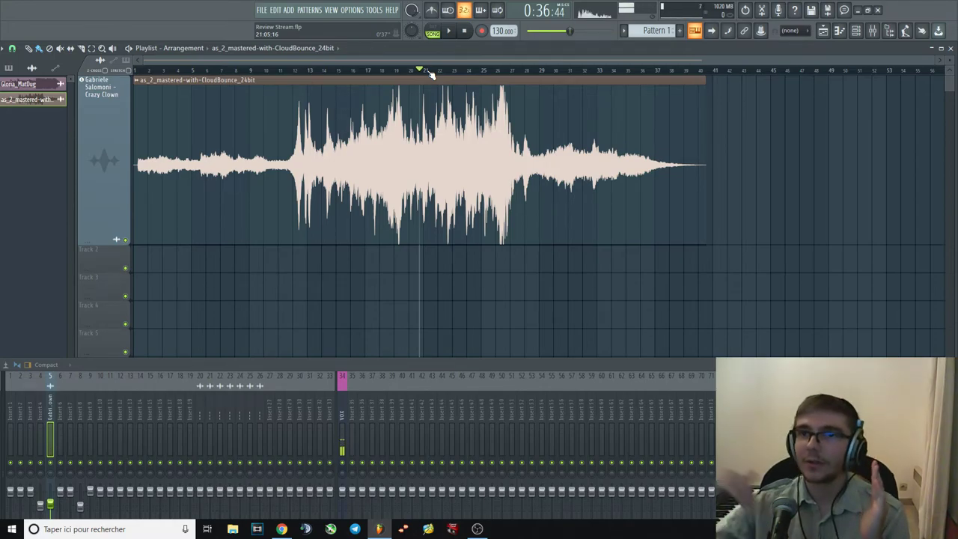
drag(430, 73, 444, 71)
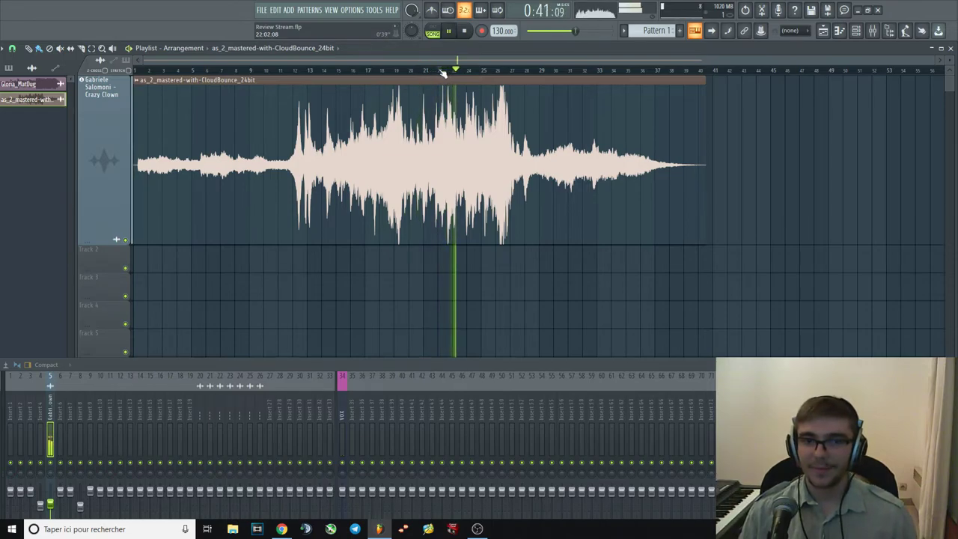
click(898, 419)
key(Escape)
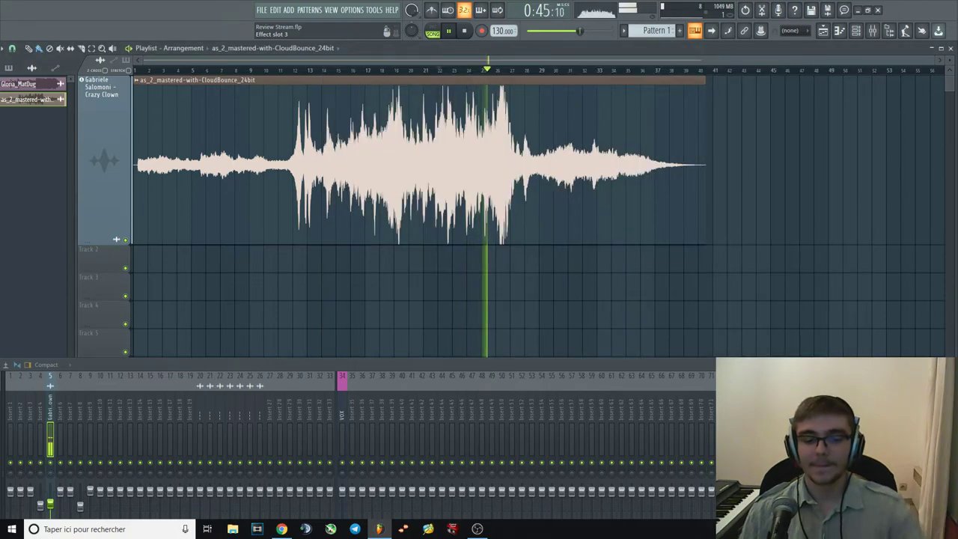
Replay the end of the climax from bar 24, restart it twice from bar 22, and stop.
click(470, 72)
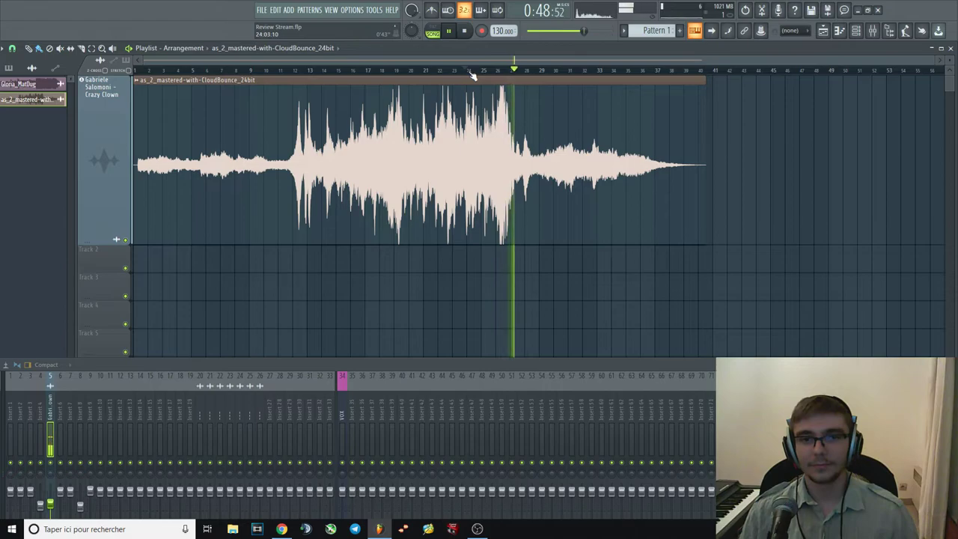
click(441, 71)
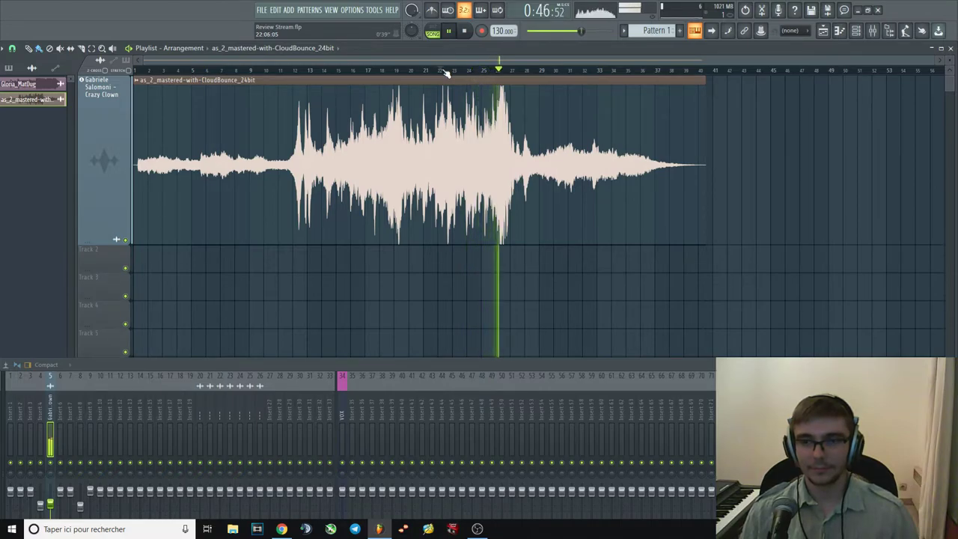
click(451, 69)
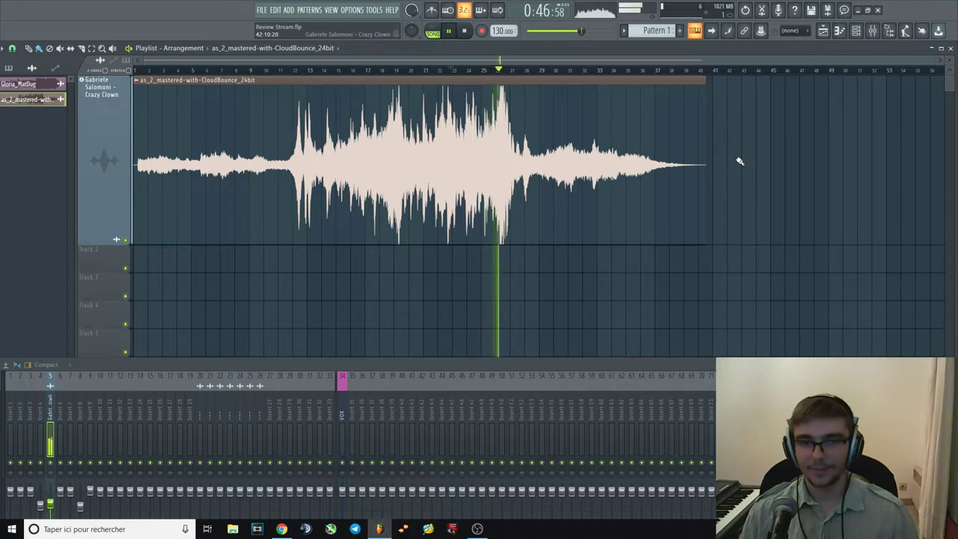
key(space)
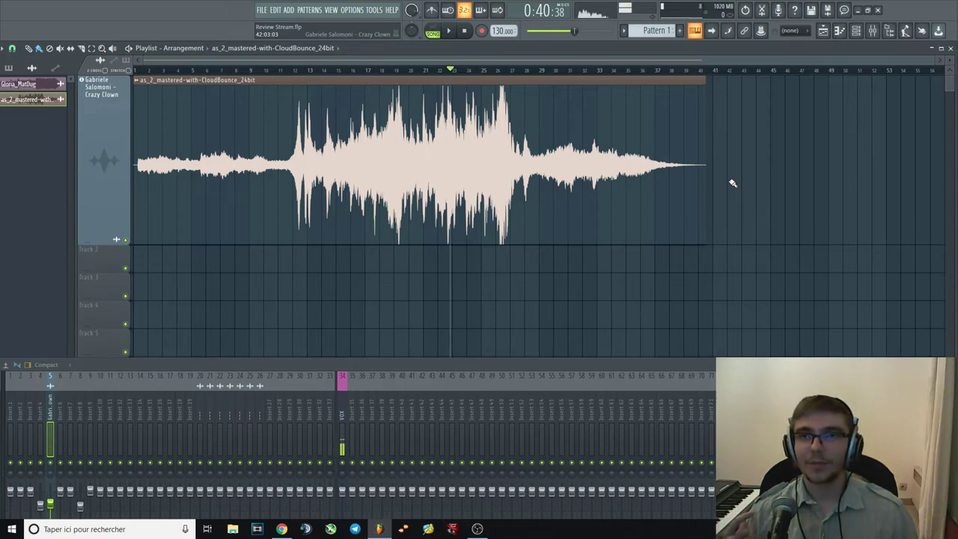
Audition the final peak from around bar 25, stop, and move the playhead back to bar 24.
click(486, 70)
key(space)
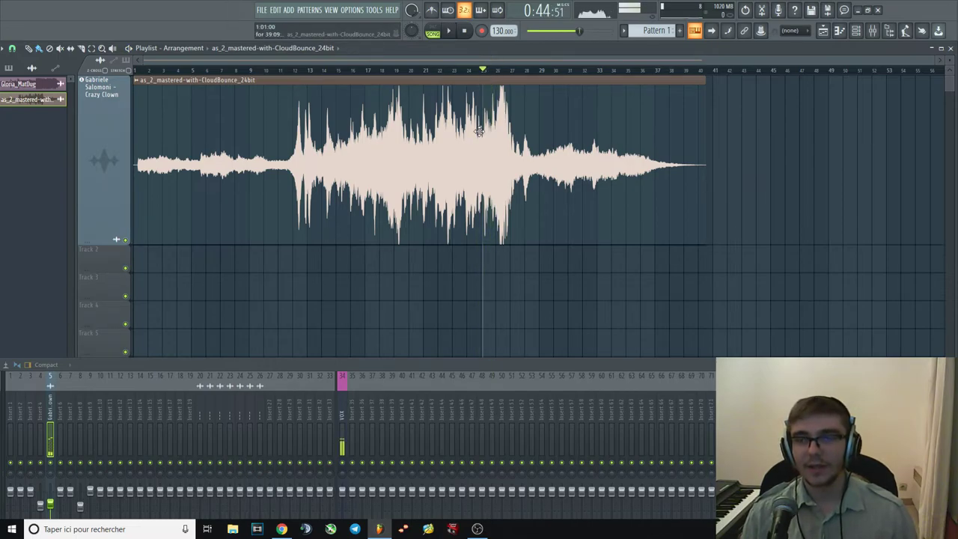
key(space)
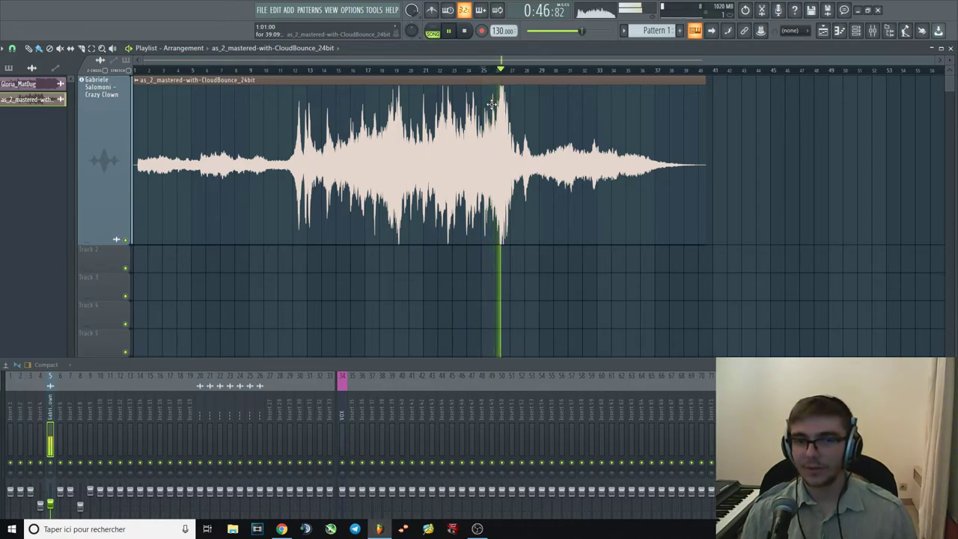
key(space)
click(500, 71)
click(473, 72)
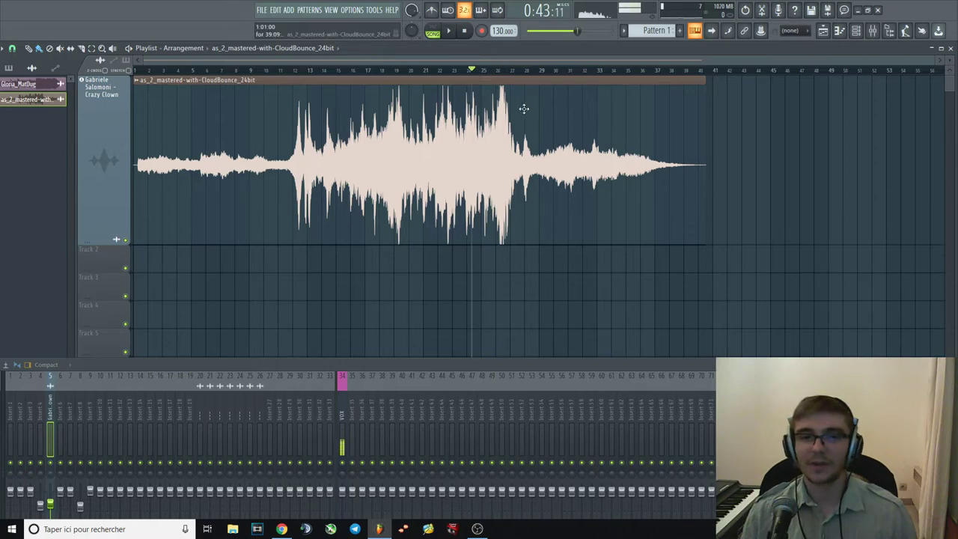
Audition the final peak from around bar 26, then the transition into the quiet section near bar 27.
click(502, 72)
key(space)
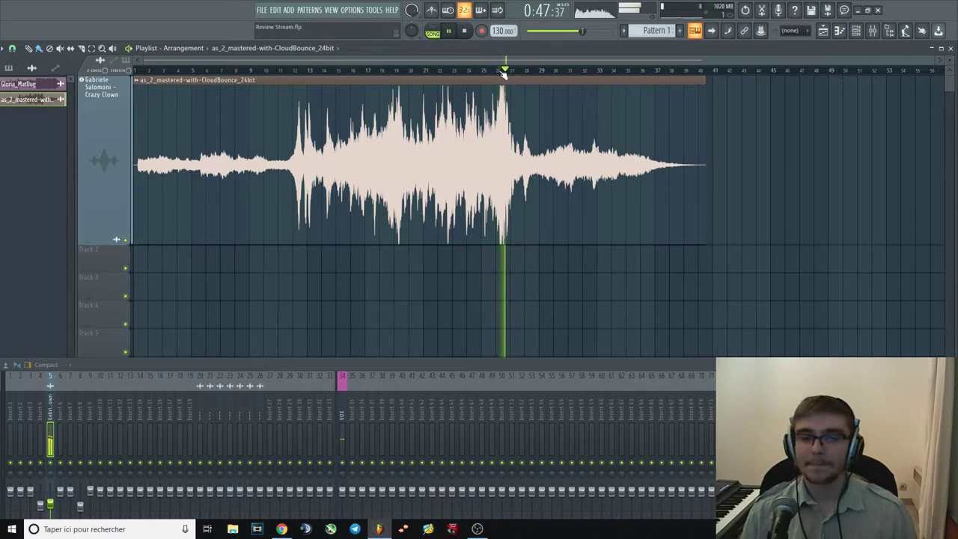
key(space)
key(space)
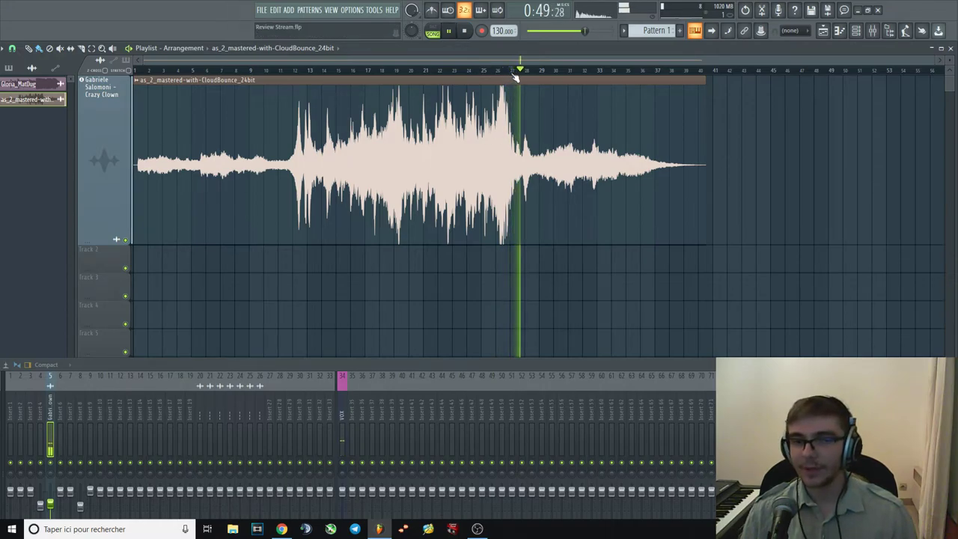
Move the playhead to around bar 27 and audition the start of the quiet section.
key(space)
click(521, 77)
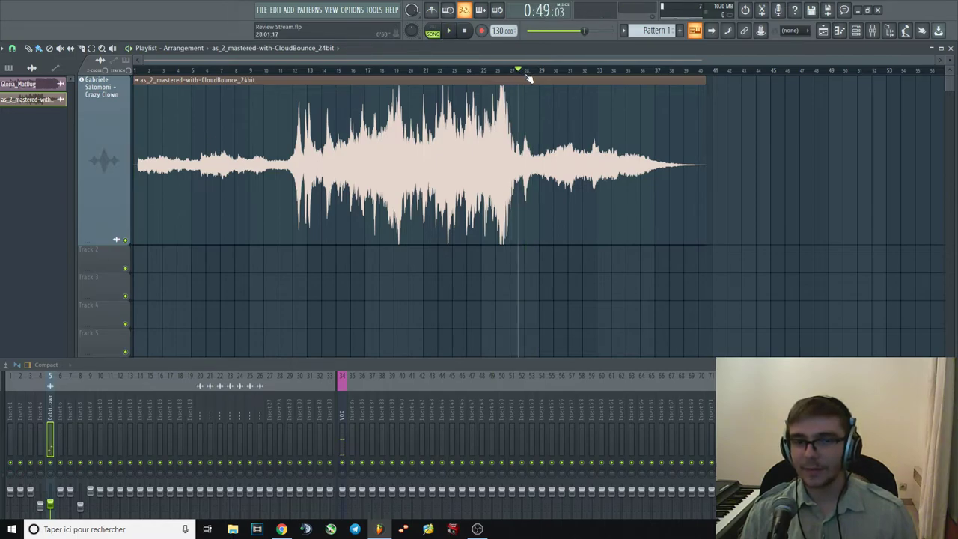
drag(526, 76, 520, 76)
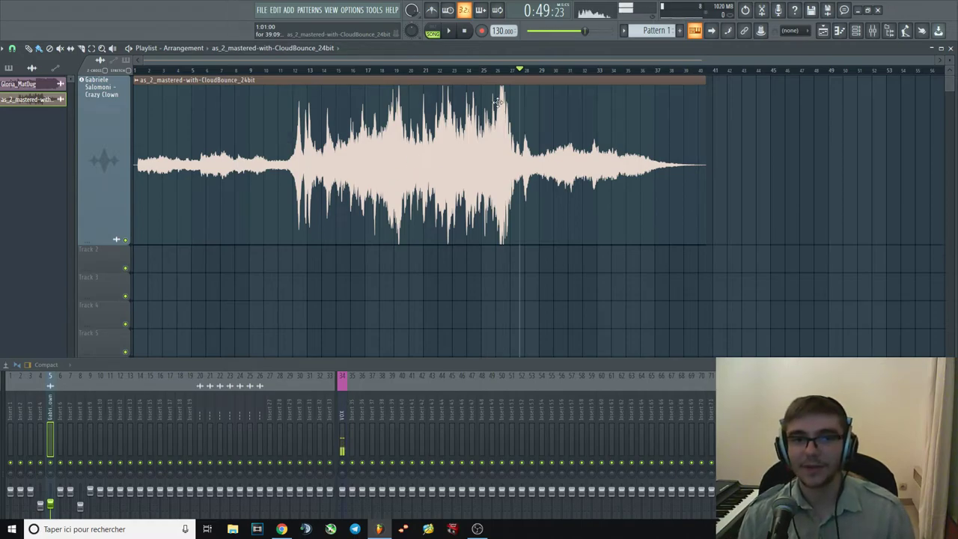
key(space)
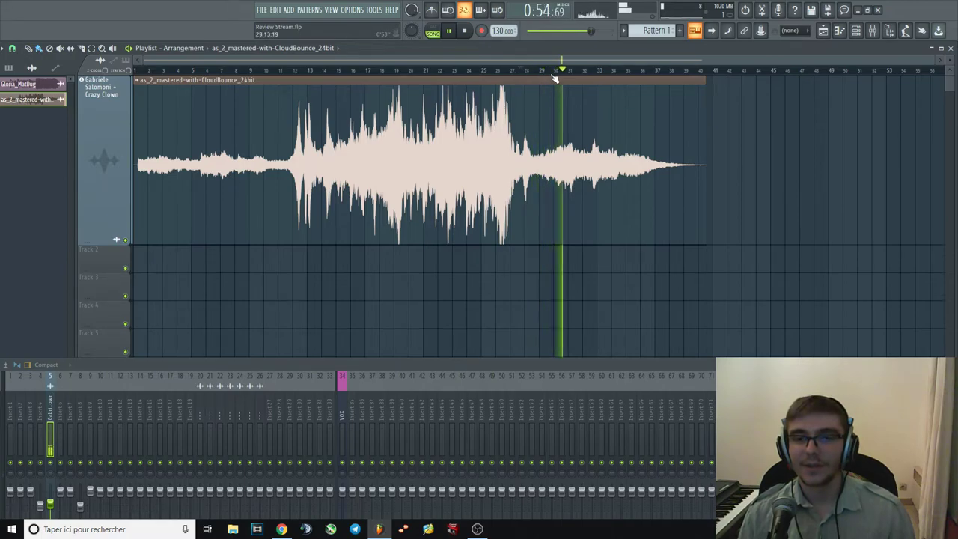
Stop playback, replay the quiet section from around bar 30 and stop again.
key(space)
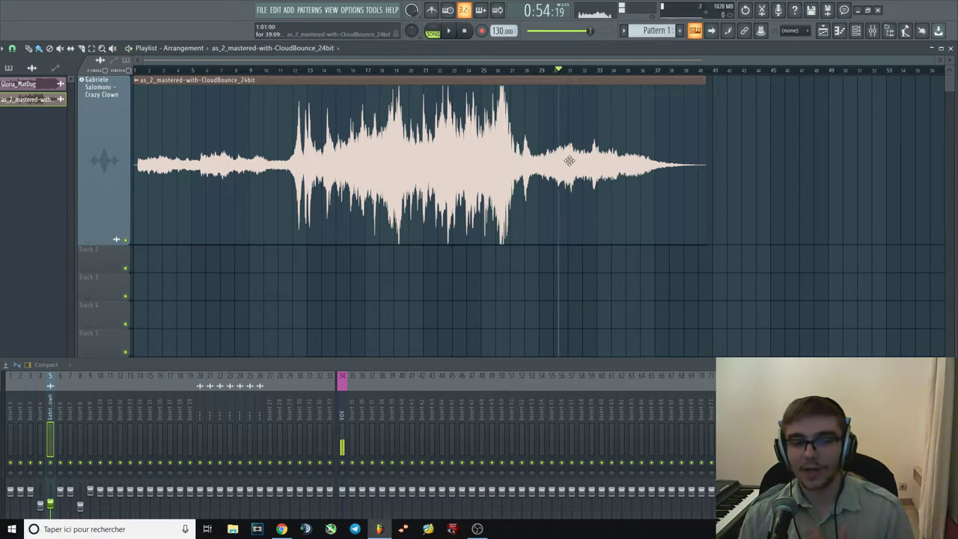
key(space)
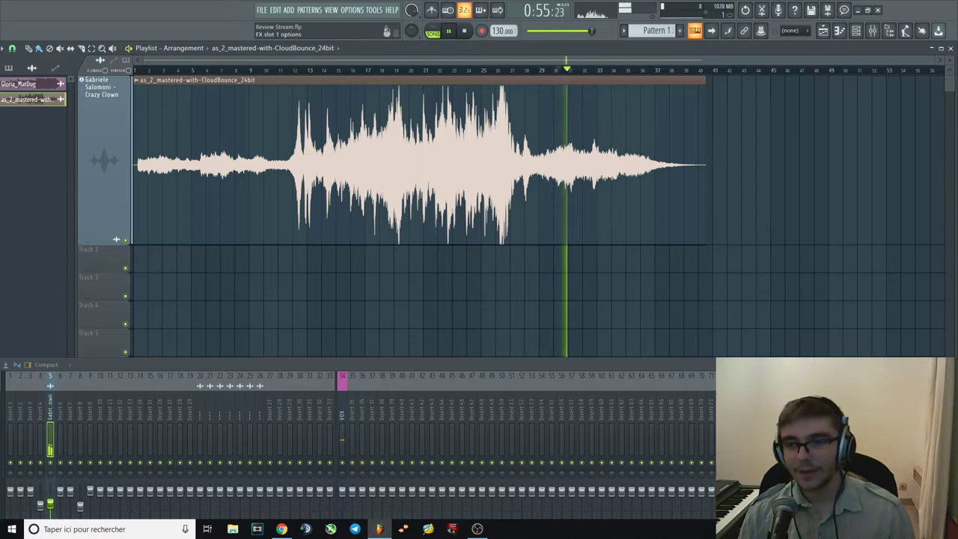
key(space)
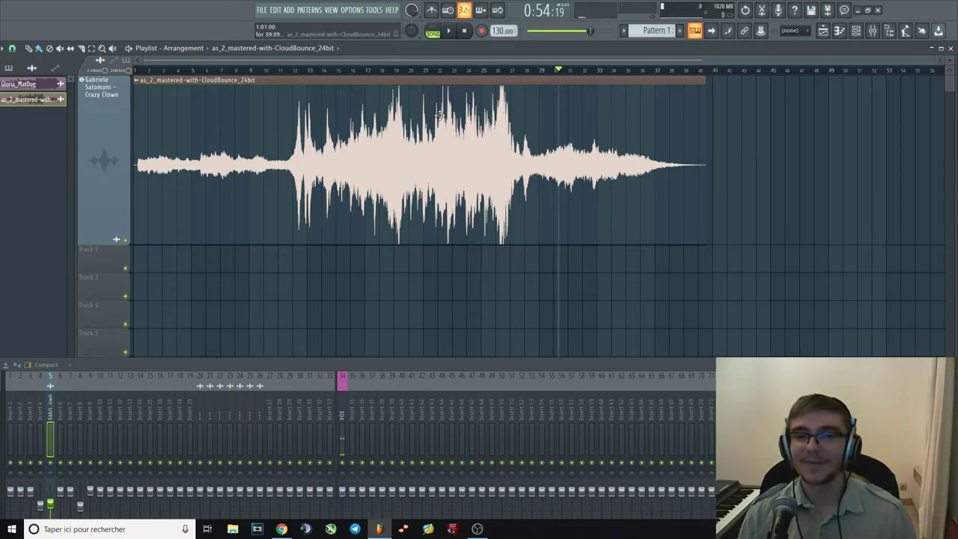
Audition the passage from just before bar 30 onward while viewing its spectrum in Pro-Q 3, and close the equalizer window.
click(558, 75)
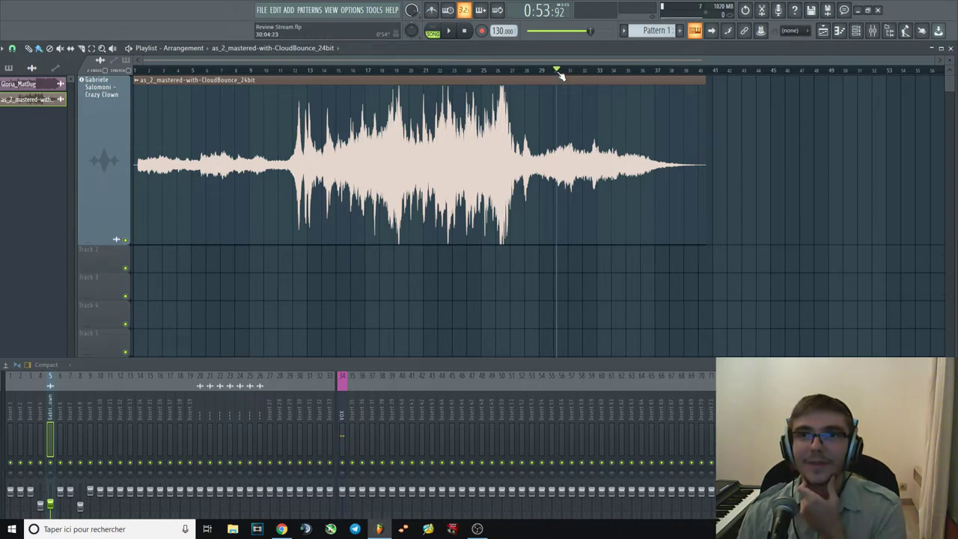
click(560, 75)
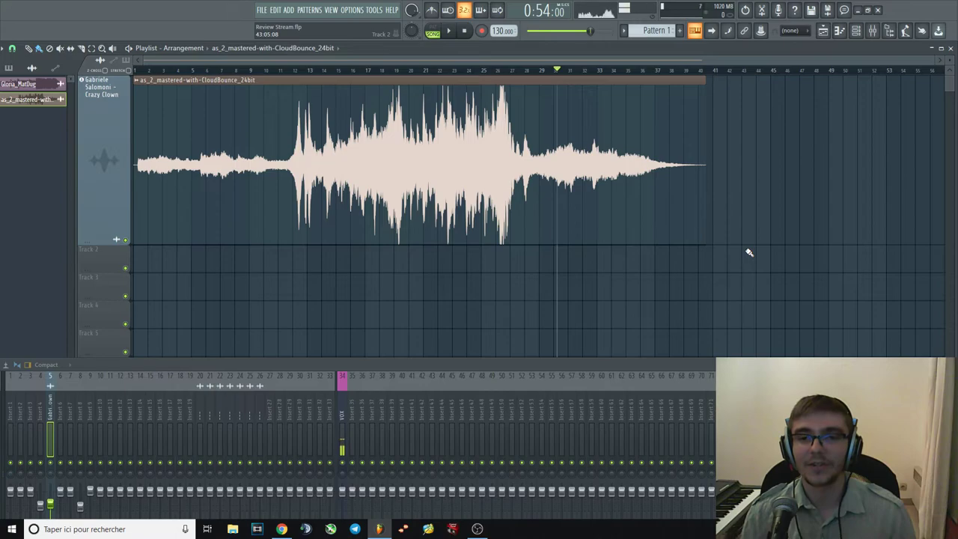
key(space)
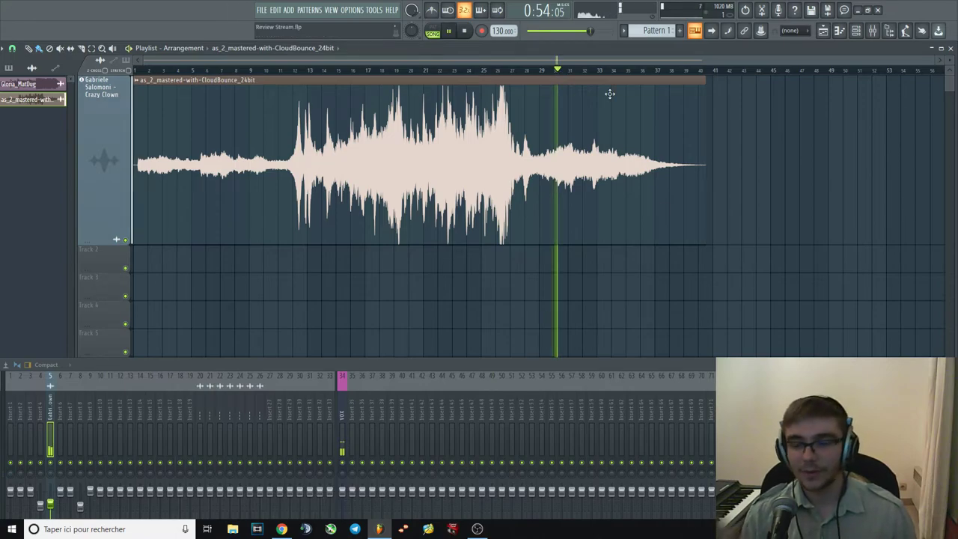
key(space)
key(space)
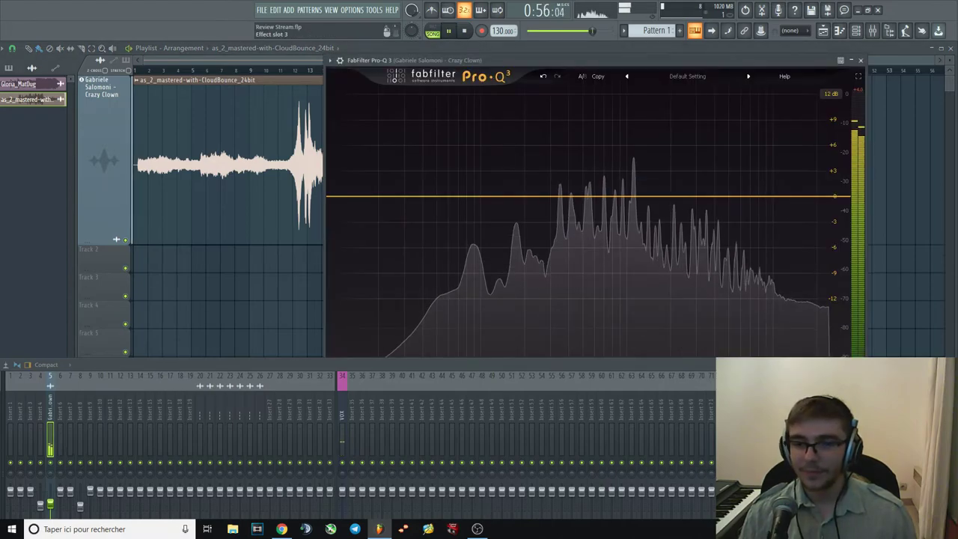
click(860, 60)
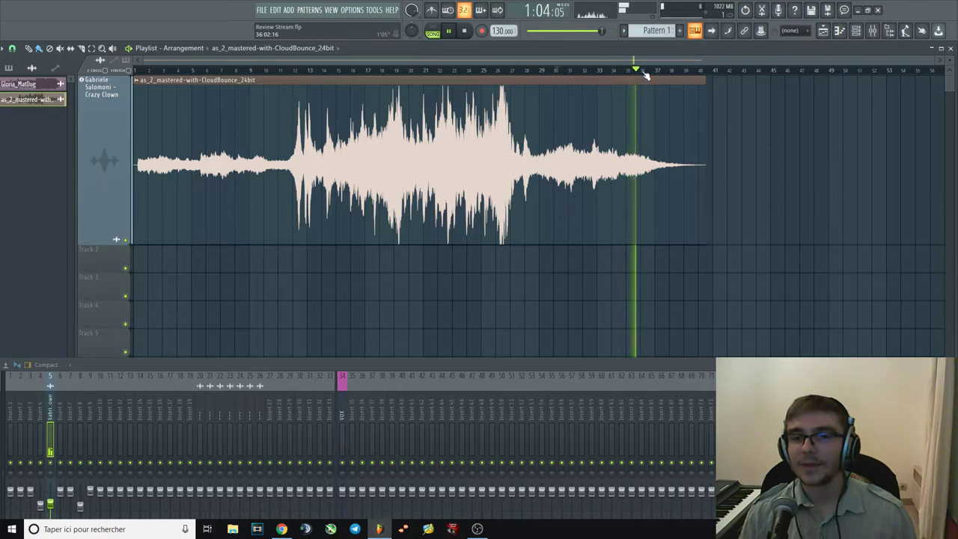
Return the playhead to late bar 30, add Ozone Imager to the track's mixer effects and set its Width to 0.
click(566, 72)
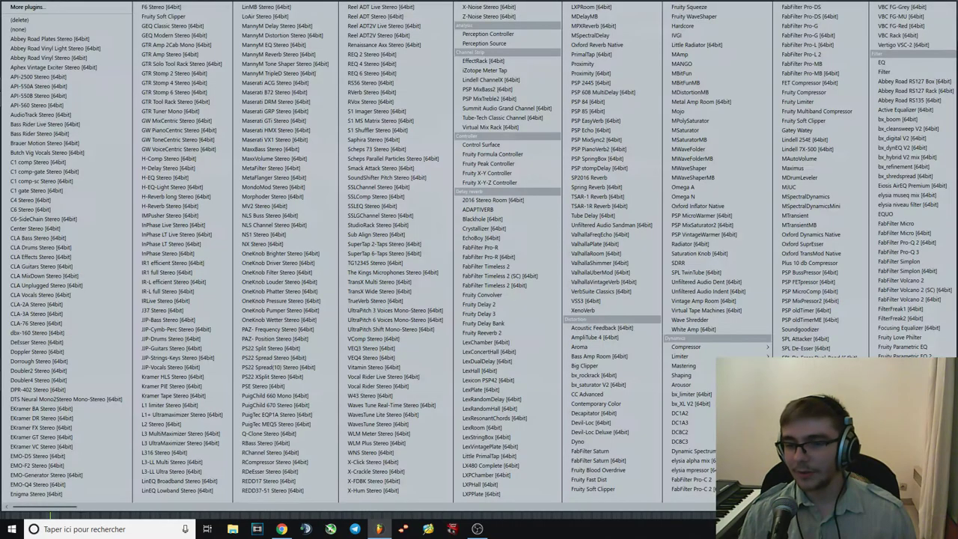
scroll(621, 307, down, 5)
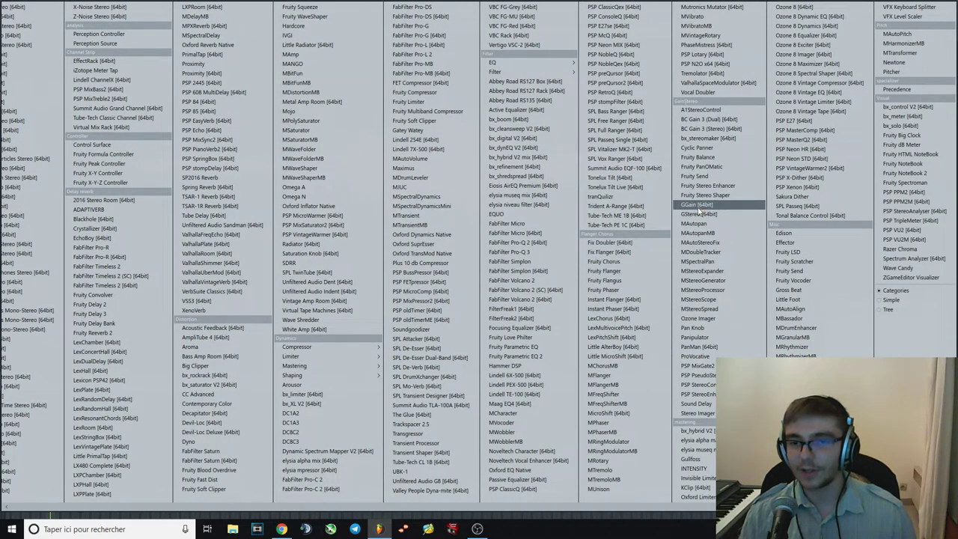
click(711, 321)
drag(112, 102, 298, 82)
click(229, 187)
drag(231, 189, 230, 188)
key(space)
double_click(247, 234)
text(0)
key(Return)
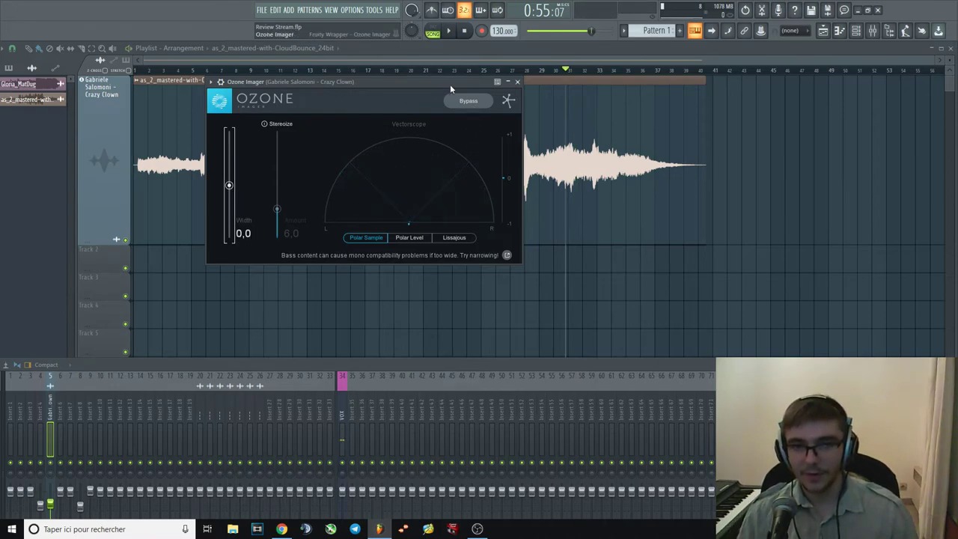
Play the passage from late bar 30 while inspecting its stereo image in Ozone Imager's vectorscope.
drag(451, 85, 441, 85)
key(space)
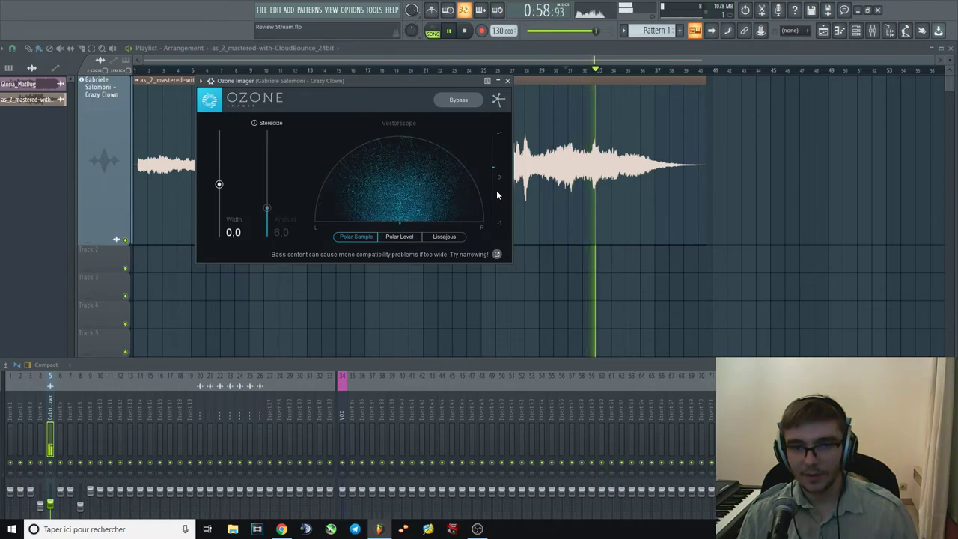
key(space)
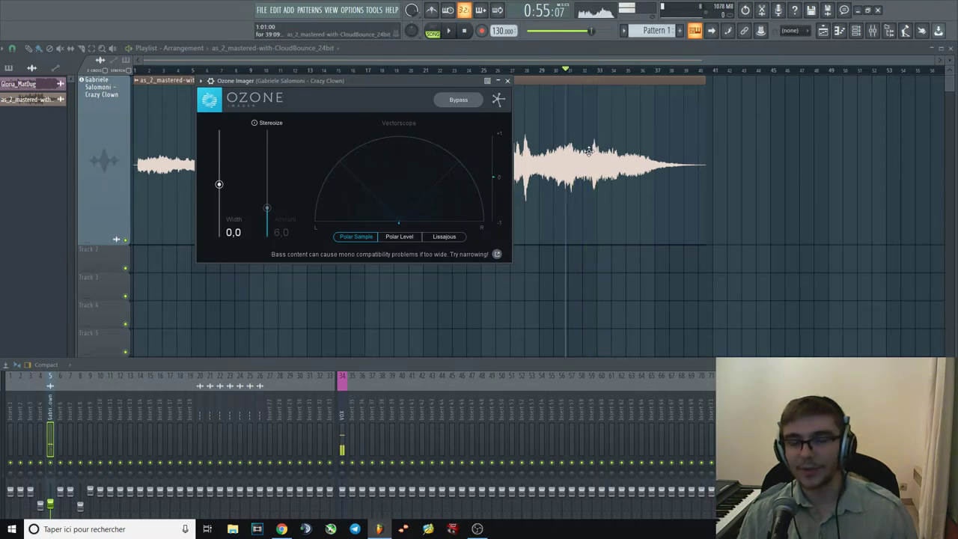
Loop the range from about 29:13:12 to 30:12:12 and reopen Ozone Imager to inspect its stereo image.
scroll(561, 141, up, 3)
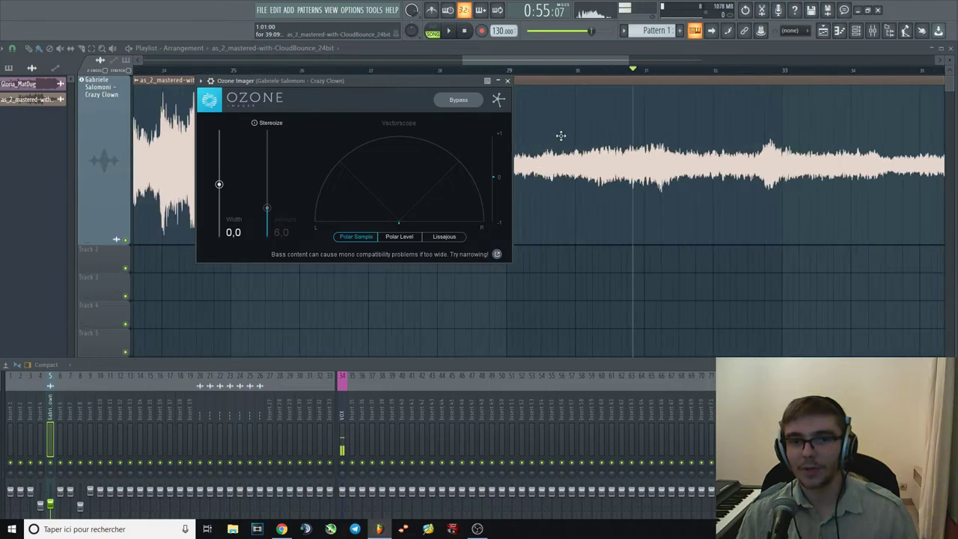
click(538, 71)
key(space)
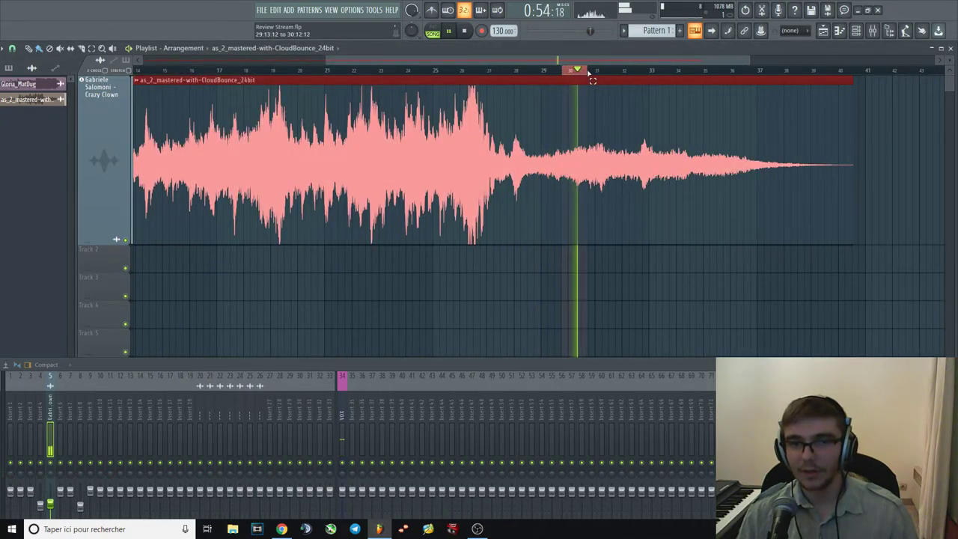
key(space)
key(space)
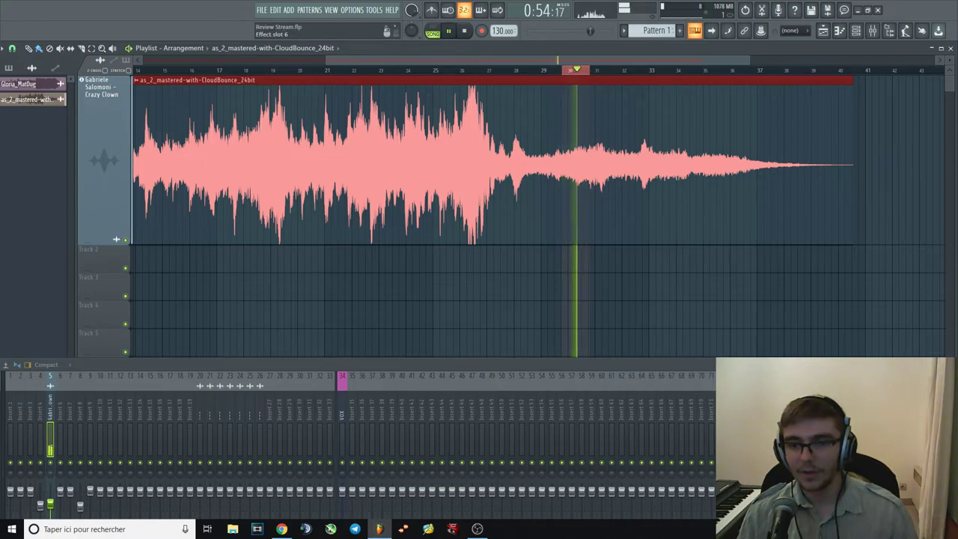
click(883, 419)
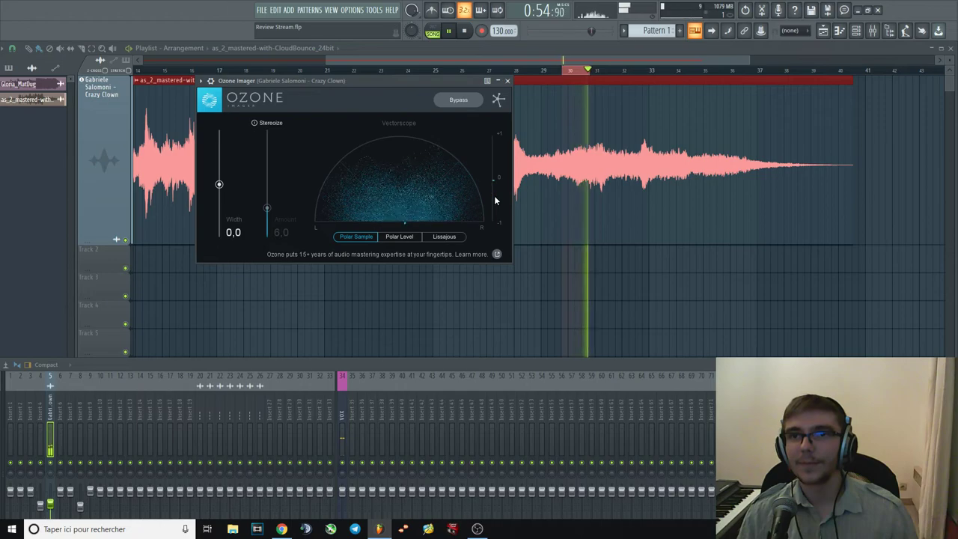
Narrow the Ozone Imager Width to -34 and remove the plugin from the mixer track.
mouse_move(220, 184)
mouse_down()
mouse_move(222, 211)
mouse_move(220, 202)
mouse_up()
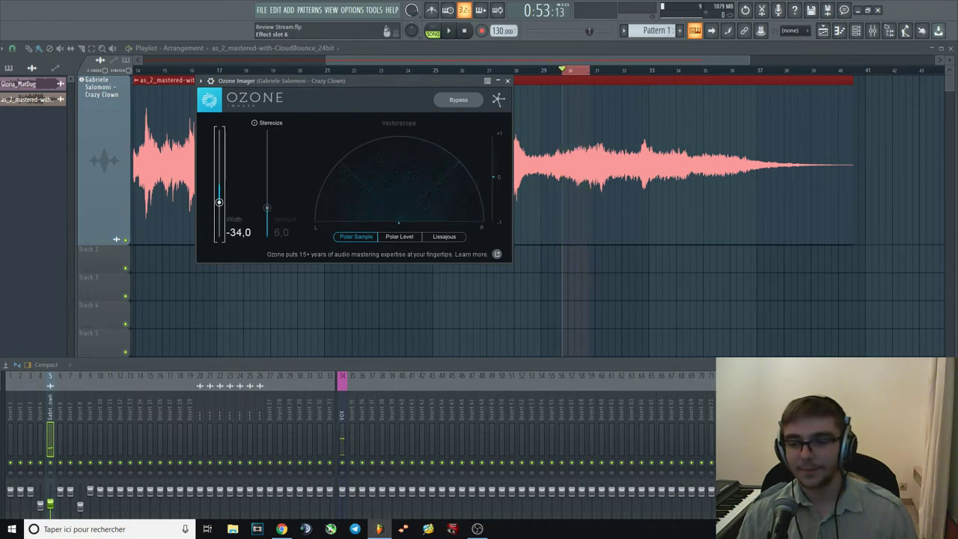
click(831, 404)
mouse_move(845, 295)
click(58, 19)
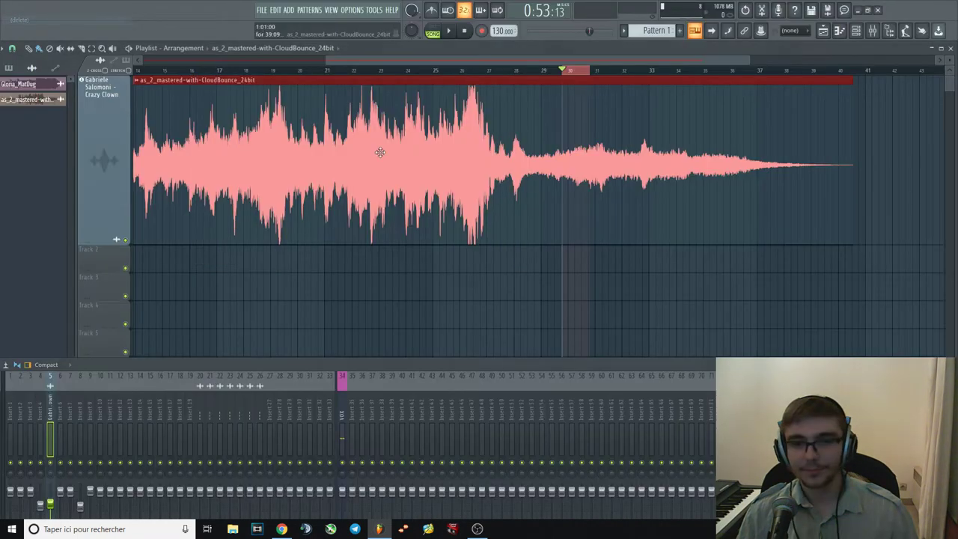
Audition the track's ending from around bars 33, 34 and 36 through the final fade-out.
click(654, 71)
mouse_move(656, 70)
mouse_down()
mouse_move(643, 71)
mouse_move(663, 71)
mouse_up()
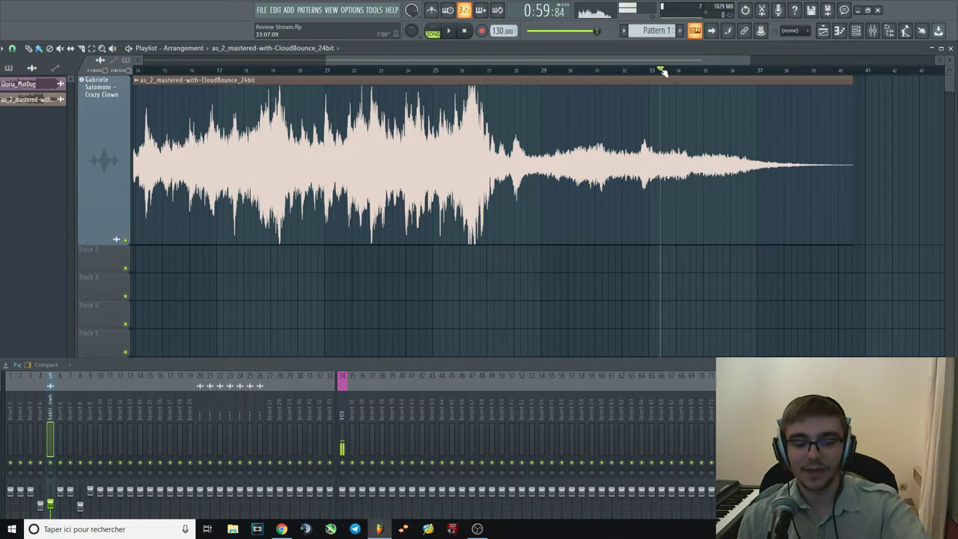
click(691, 70)
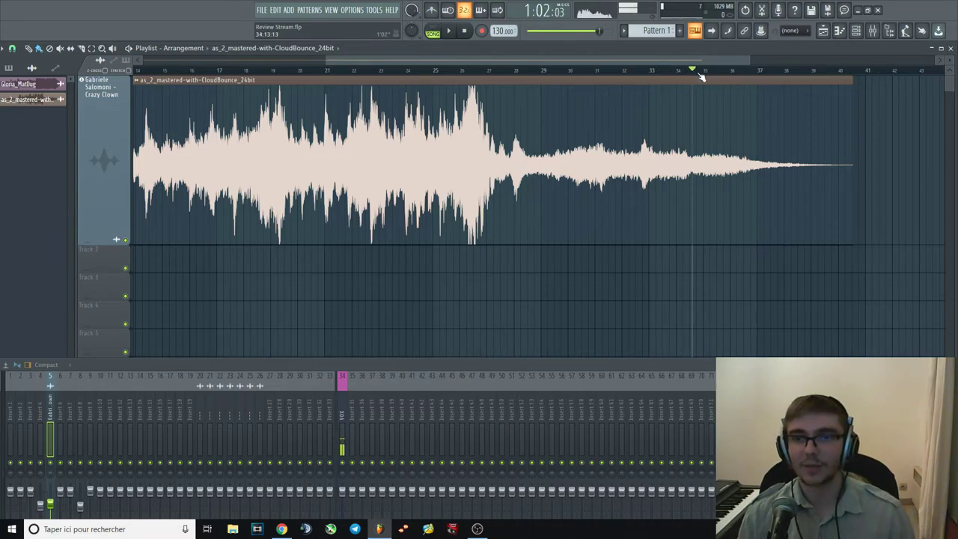
click(697, 72)
key(space)
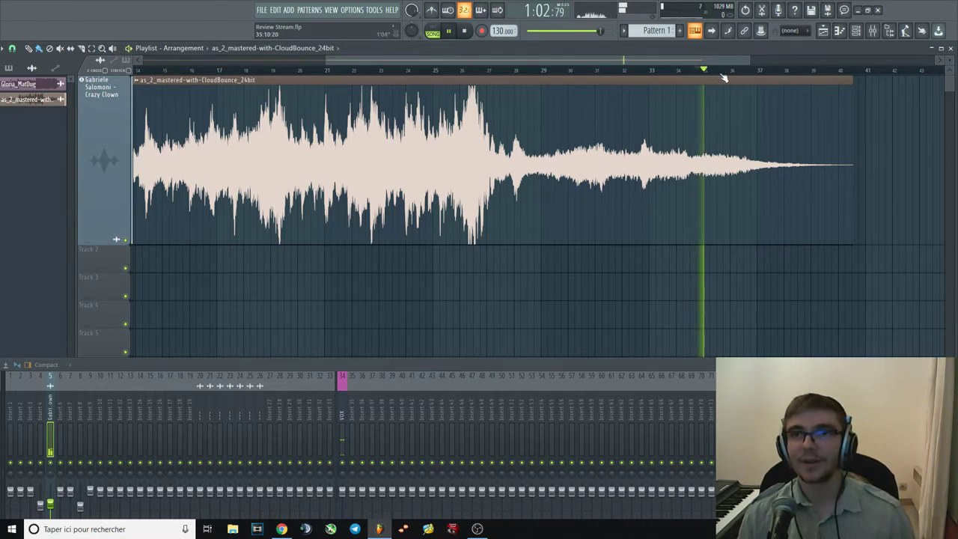
click(752, 71)
scroll(641, 67, down, 3)
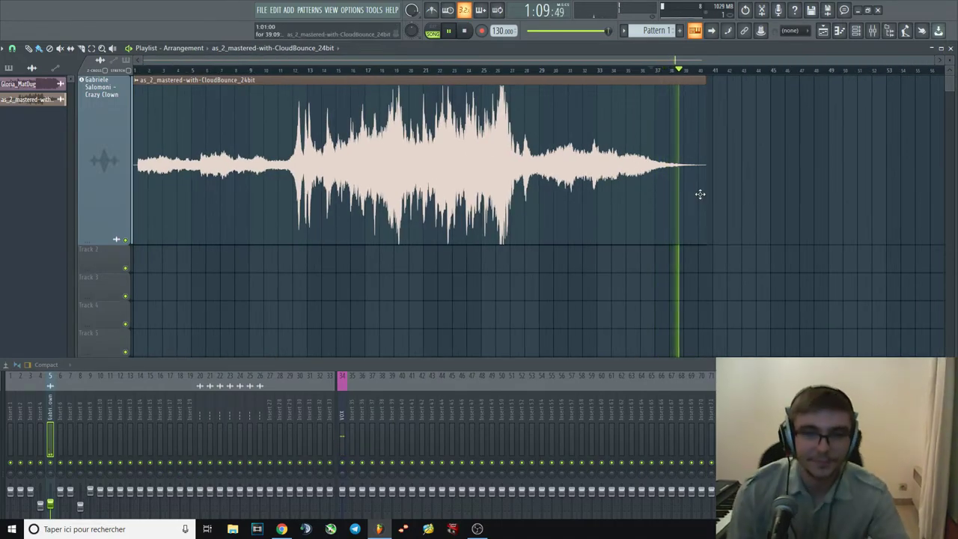
Delete the as_2_mastered-with-CloudBounce_24bit clip from the playlist and cancel the pending operation on its audio file.
click(465, 32)
click(209, 71)
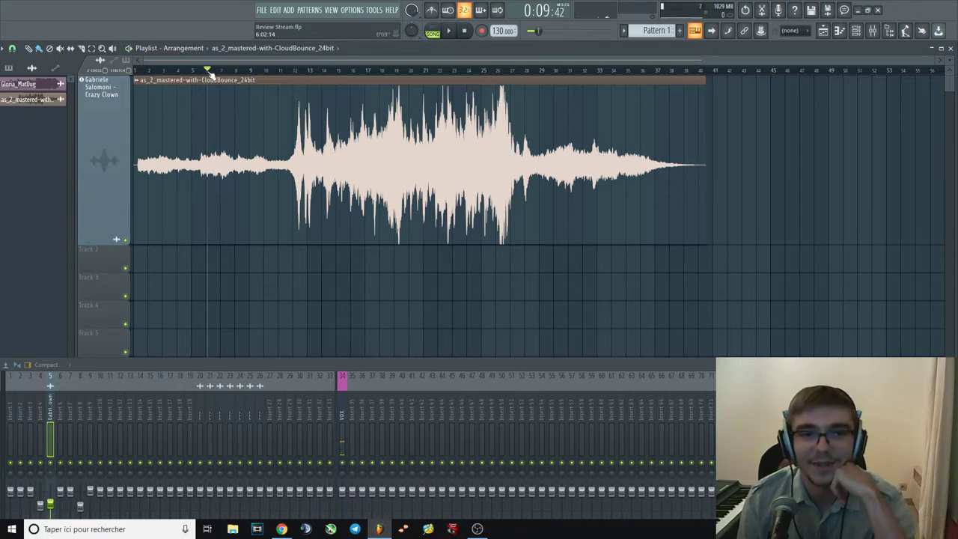
right_click(301, 136)
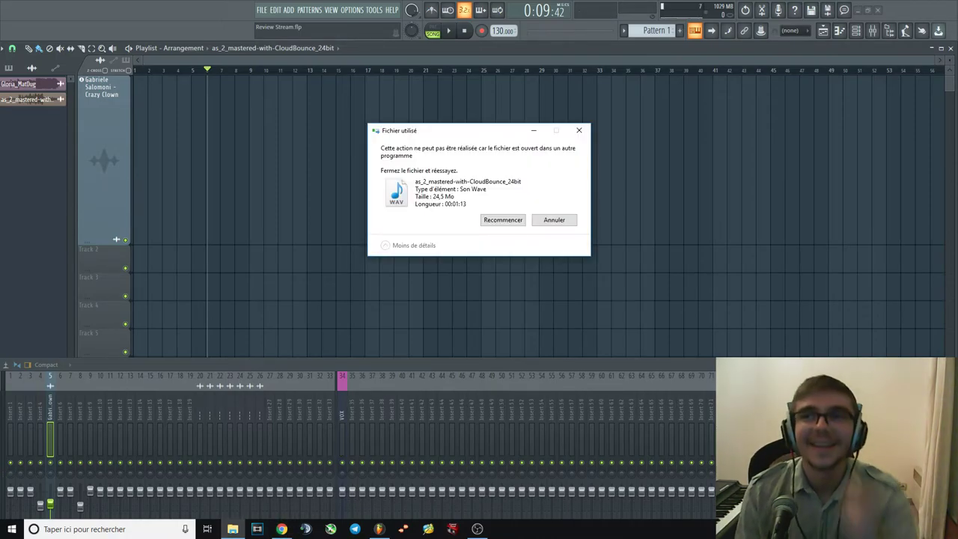
click(554, 219)
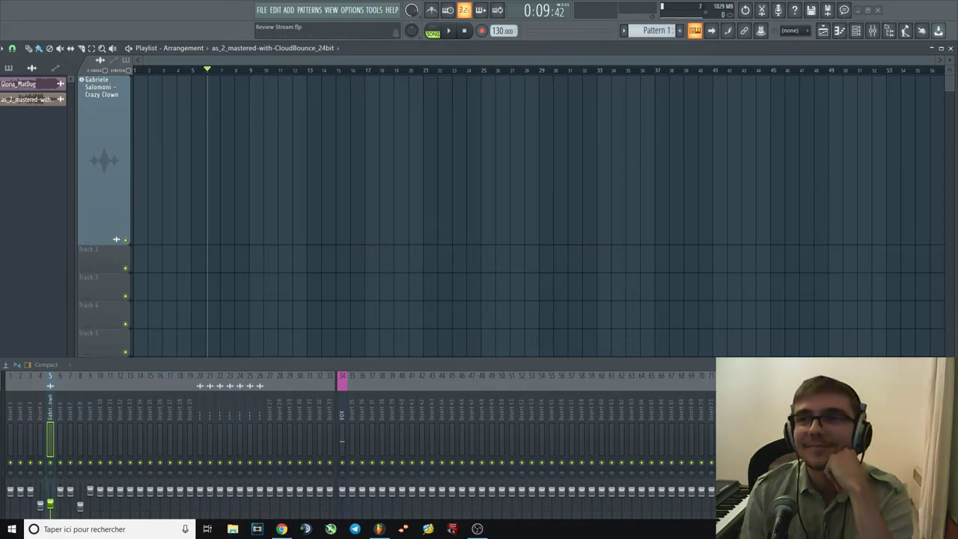
Bring the Hestia Master audio file into the first playlist track, starting at bar 1.
drag(357, 130, 357, 130)
drag(523, 132, 189, 107)
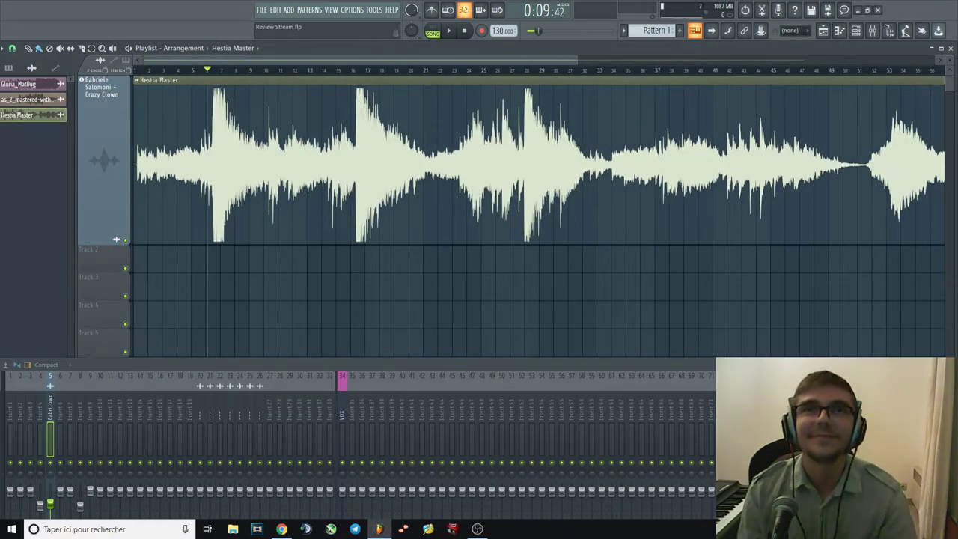
key(alt+Tab)
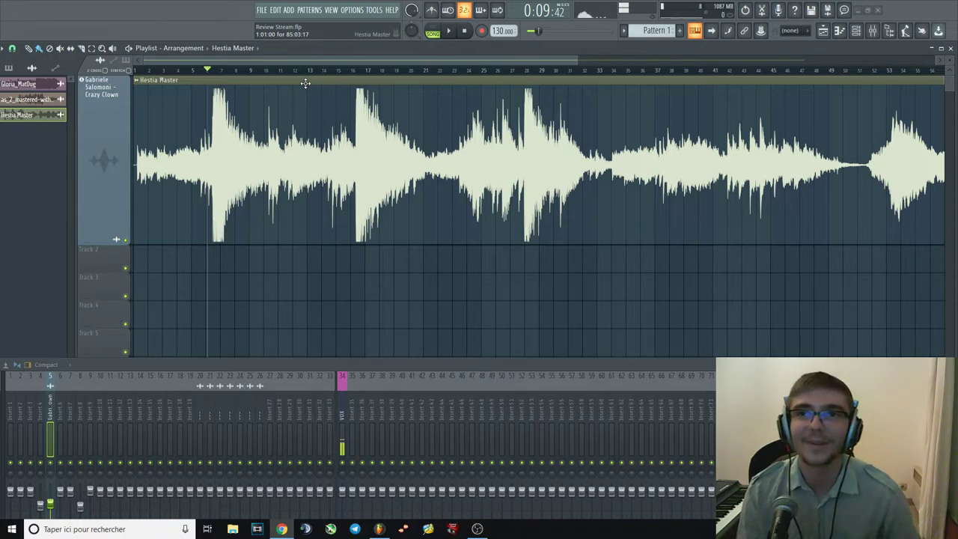
Play Hestia Master from the start, raise the mixer for full view and lower the track's volume to 43% (-14.7 dB).
key(space)
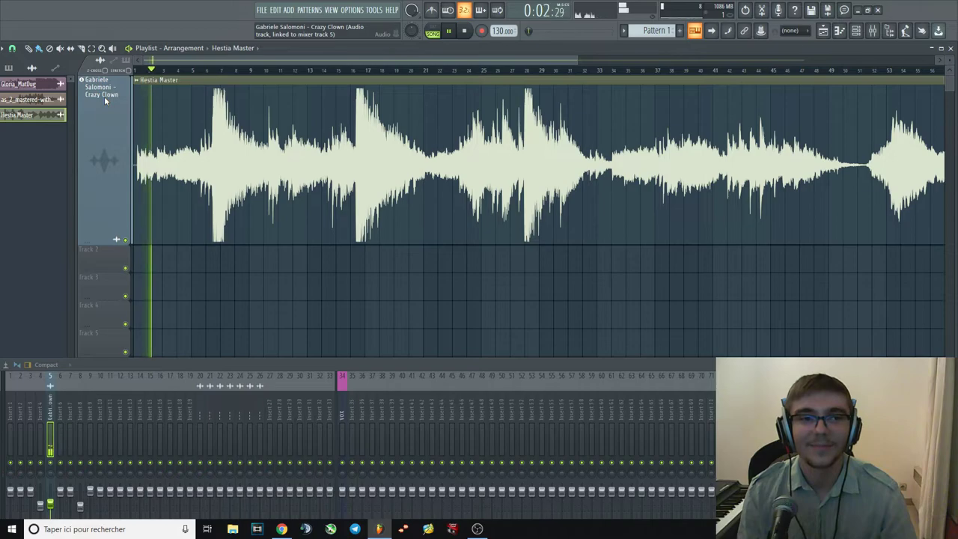
scroll(396, 196, down, 3)
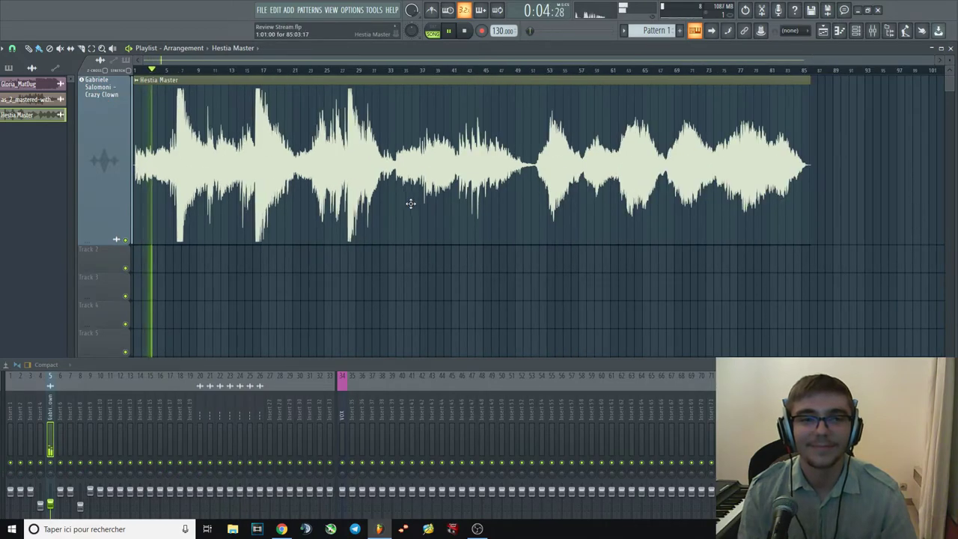
drag(333, 362, 328, 278)
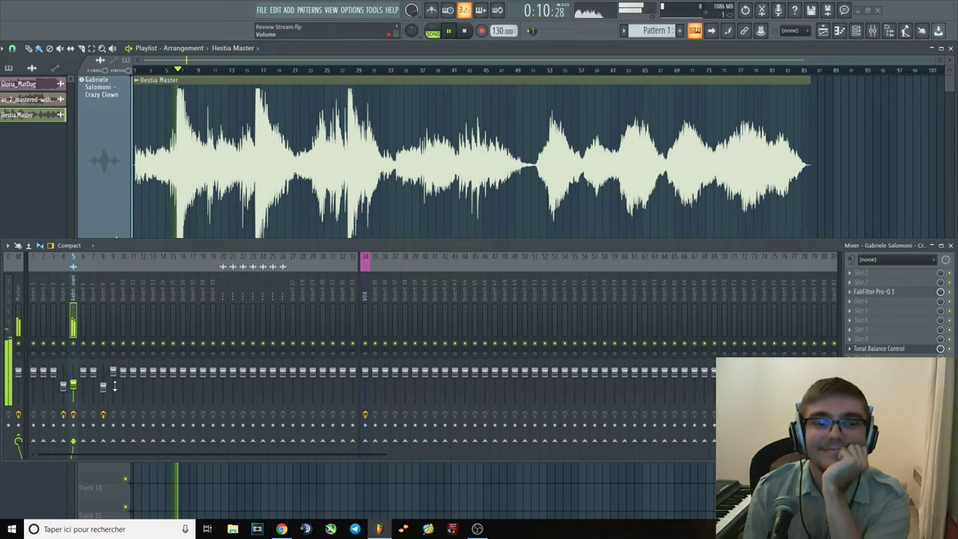
drag(72, 386, 72, 384)
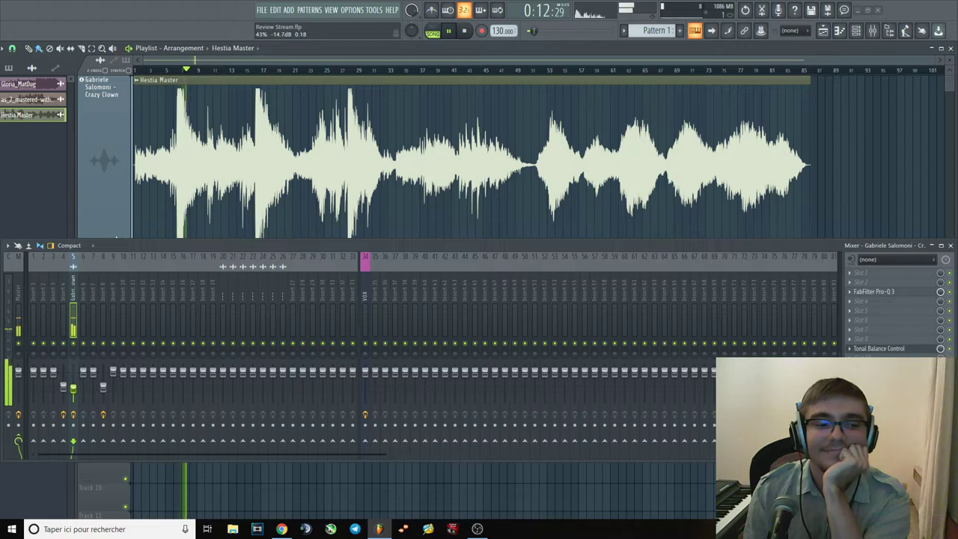
Check Hestia Master's spectrum in FabFilter Pro-Q 3, close it, and shrink the first playlist track so its waveform sits above the mixer.
click(877, 295)
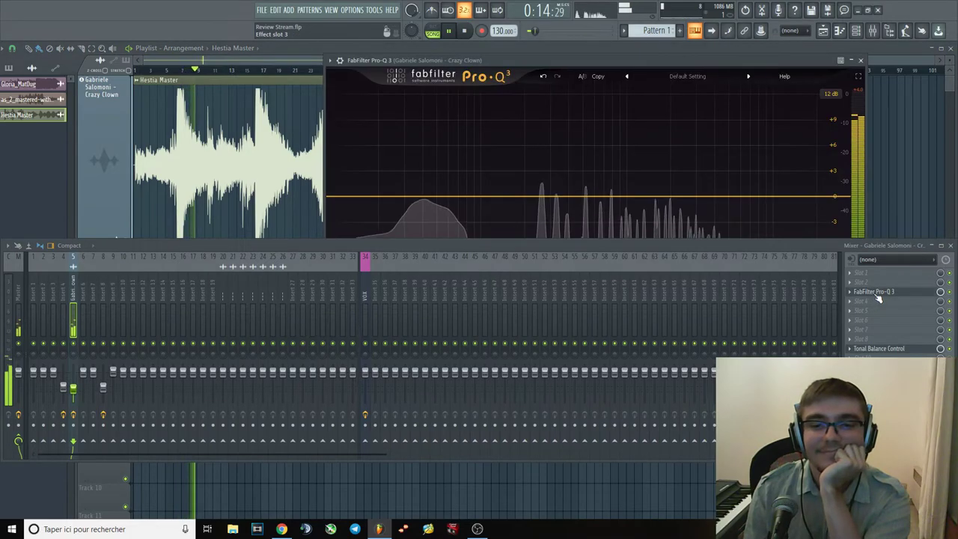
click(858, 73)
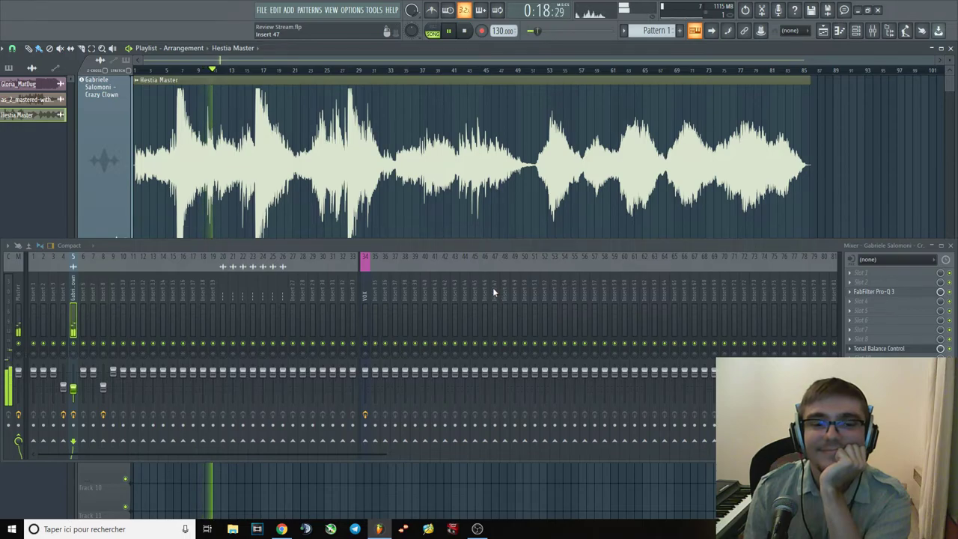
drag(477, 248, 469, 305)
drag(100, 238, 162, 162)
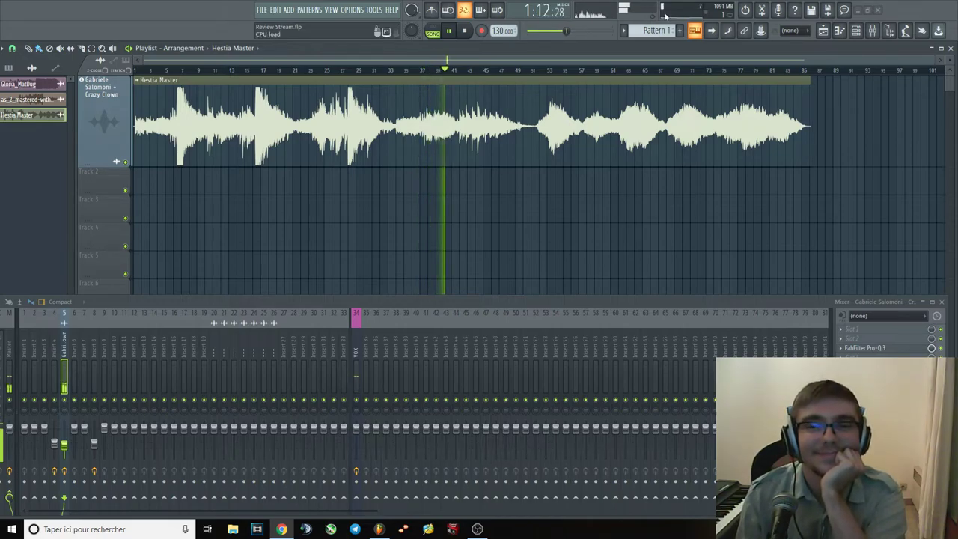
Audition Hestia Master's second half from around bars 42, 52 and 58, and stop playback.
click(463, 69)
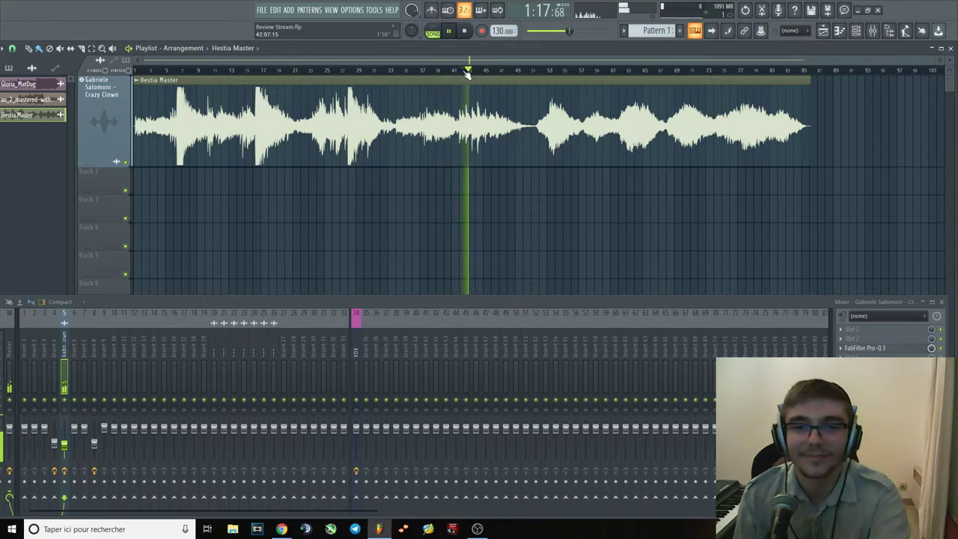
click(544, 70)
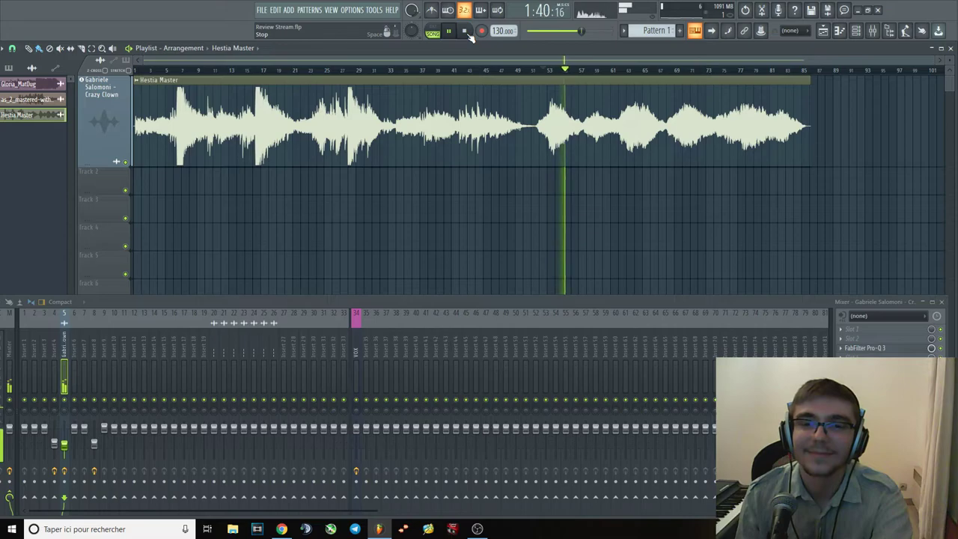
click(592, 69)
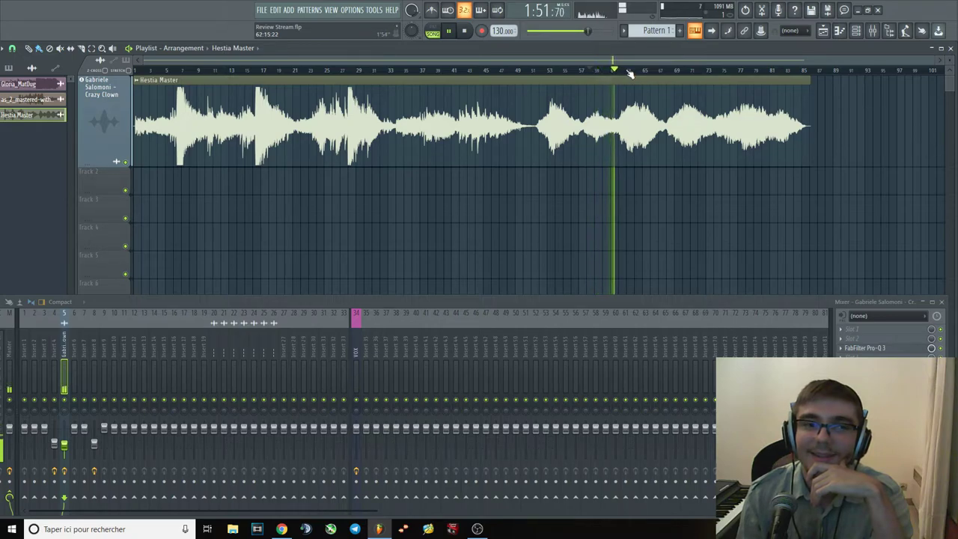
click(467, 33)
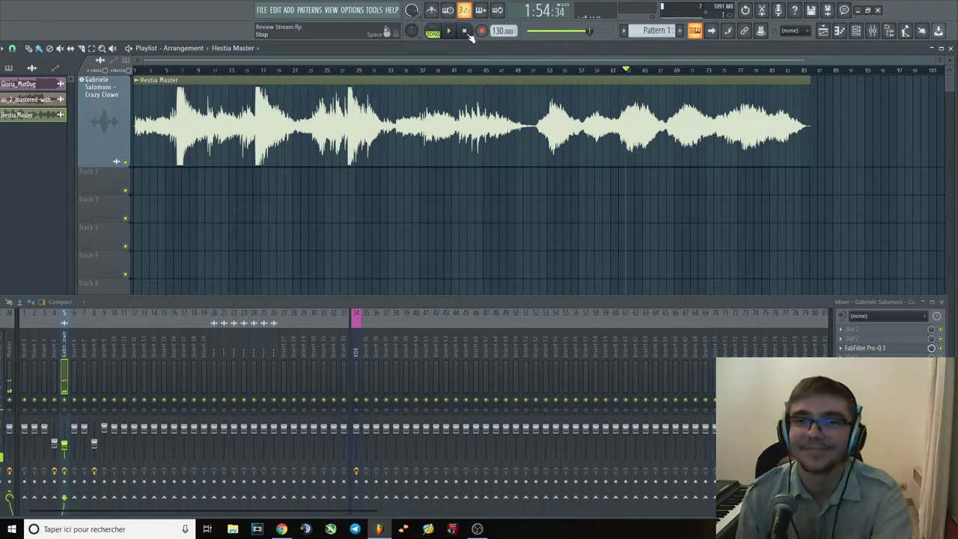
Audition Hestia Master's closing section from around bar 67 and stop playback.
click(676, 72)
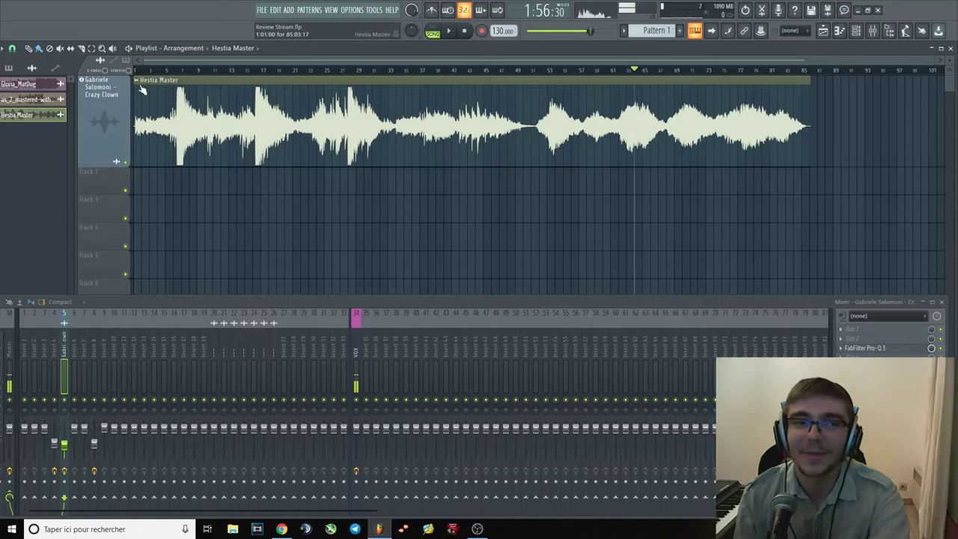
drag(634, 72, 669, 72)
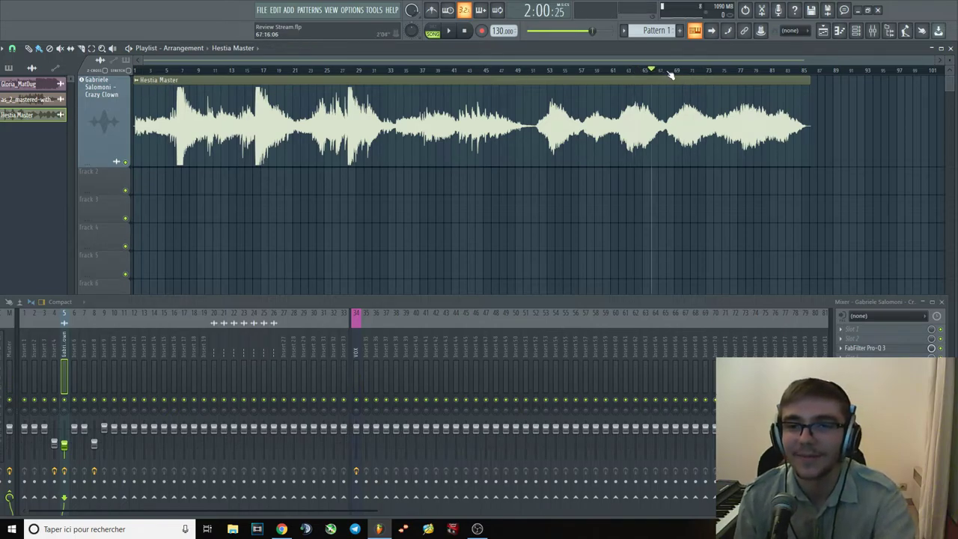
click(446, 32)
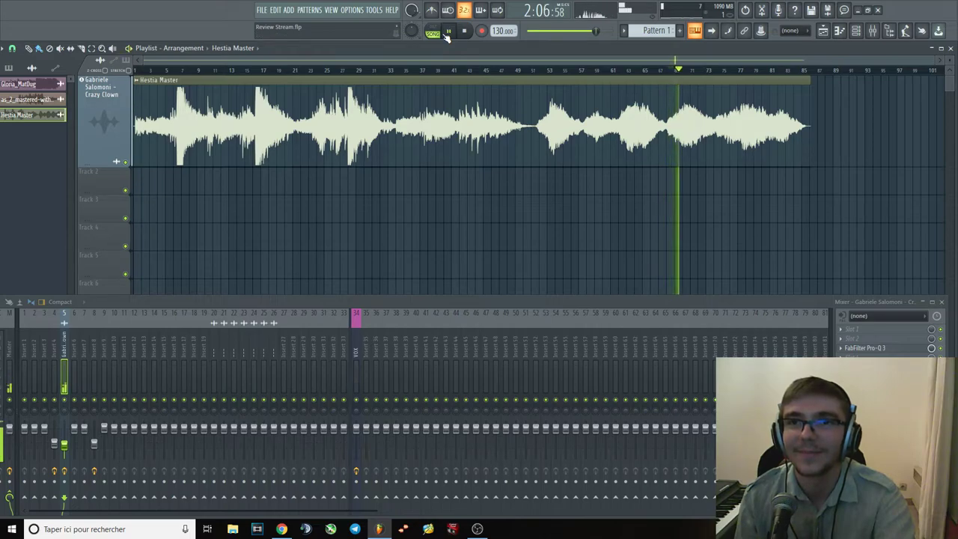
click(464, 31)
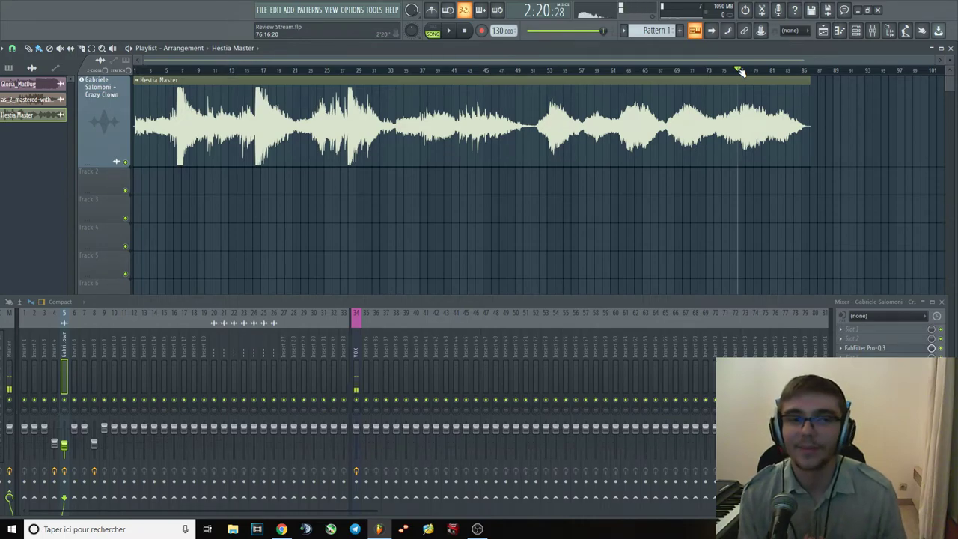
Replay Hestia Master from bar 1 while examining its spectrum in FabFilter Pro-Q 3, with the mixer moved clear of the analyser.
click(149, 71)
key(space)
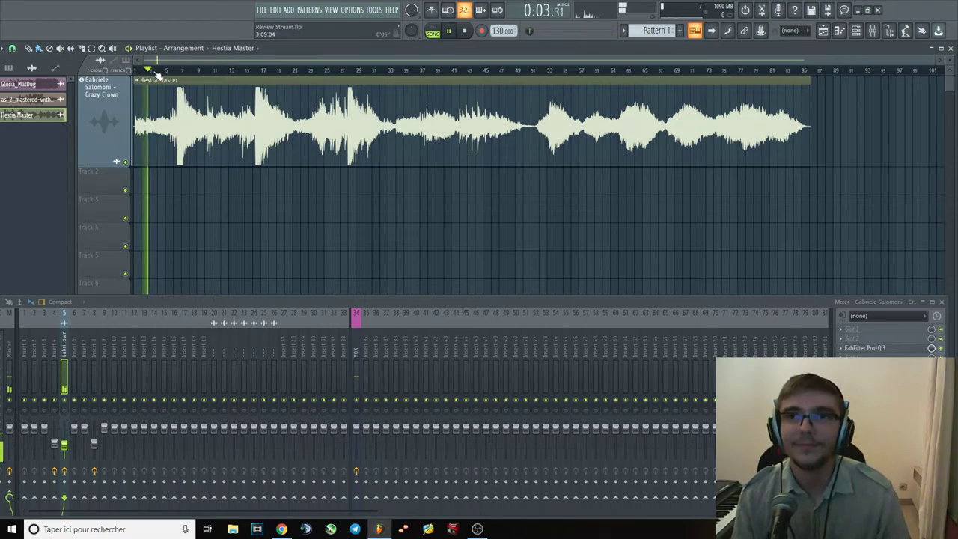
click(135, 70)
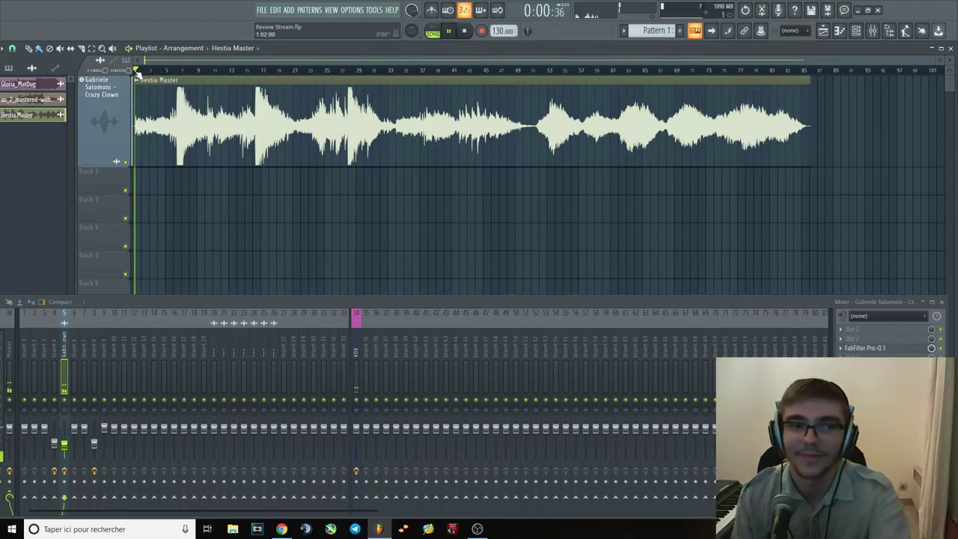
click(865, 348)
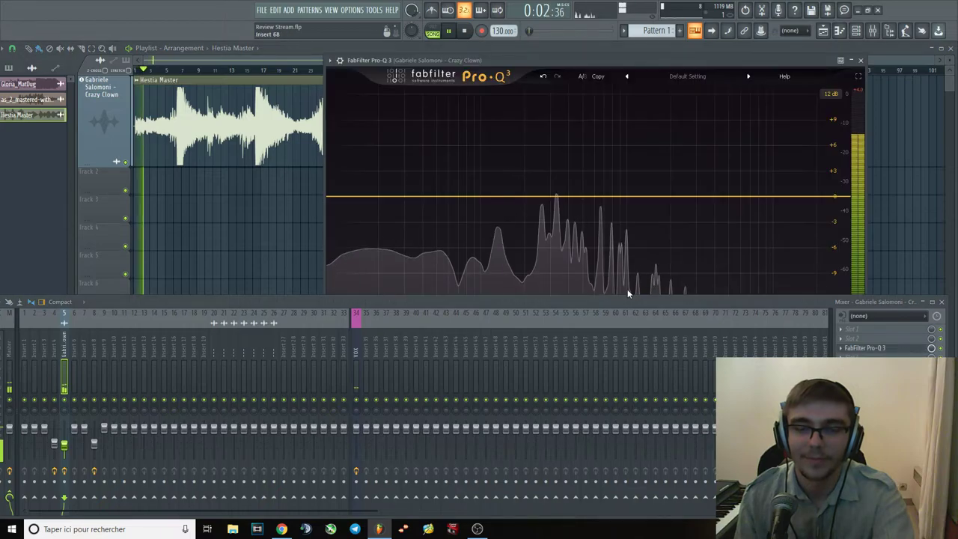
drag(479, 299, 470, 383)
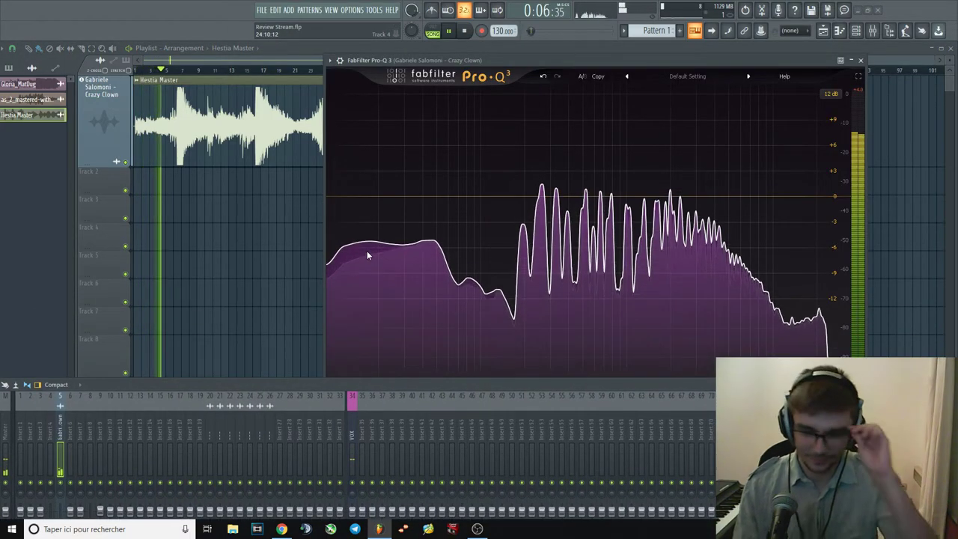
key(space)
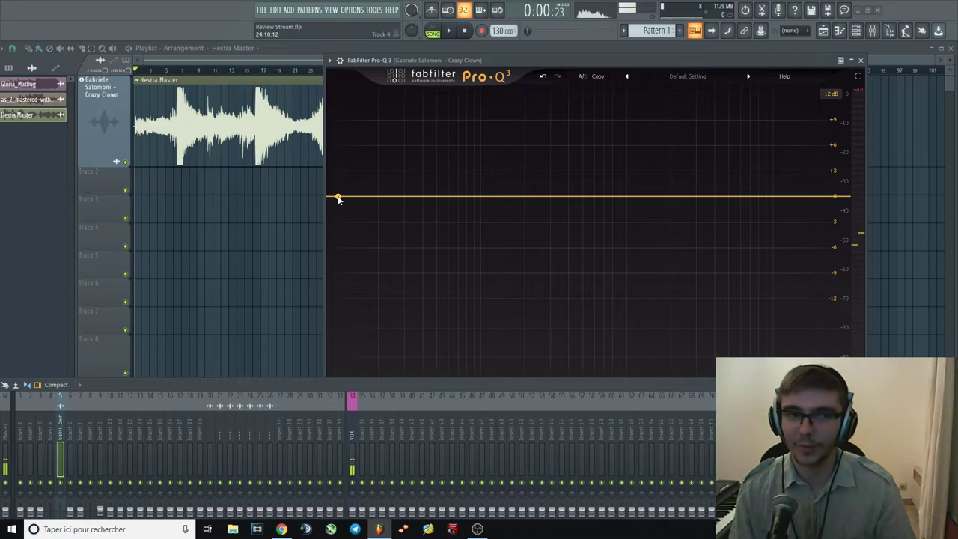
Try a low cut at about 87 Hz during playback and delete the band.
drag(348, 199, 471, 198)
key(space)
right_click(472, 198)
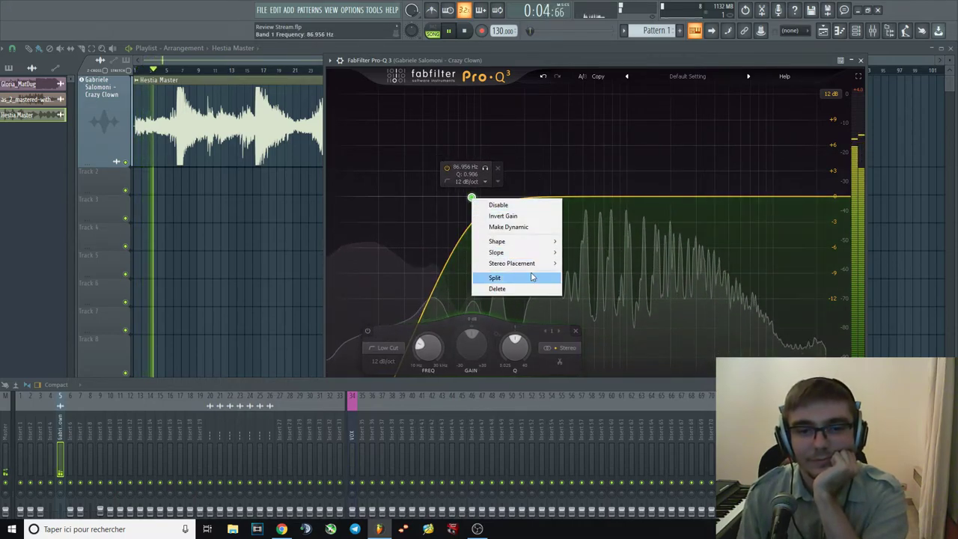
click(524, 285)
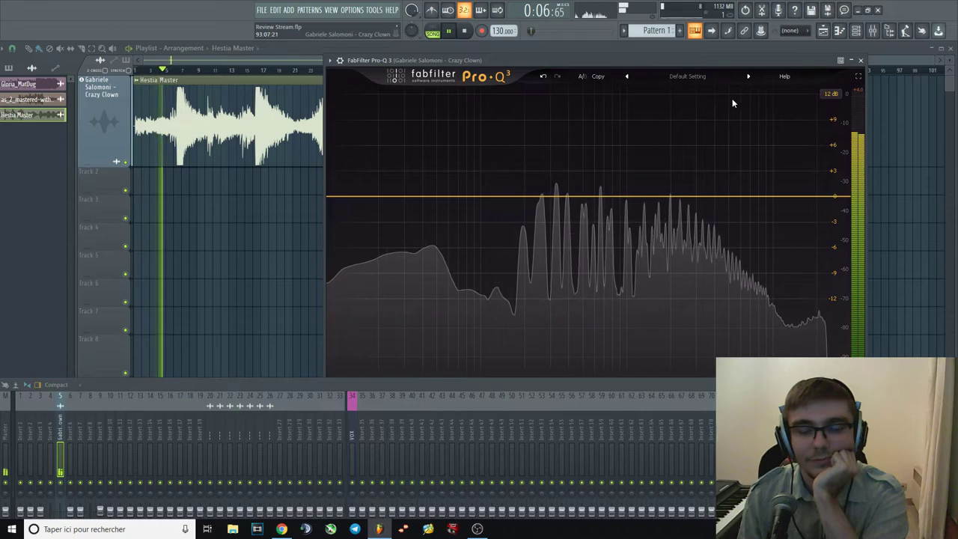
Try a +30 dB bell boost around 33 Hz to hear the sub content, and delete the band.
key(space)
drag(417, 198, 412, 95)
key(space)
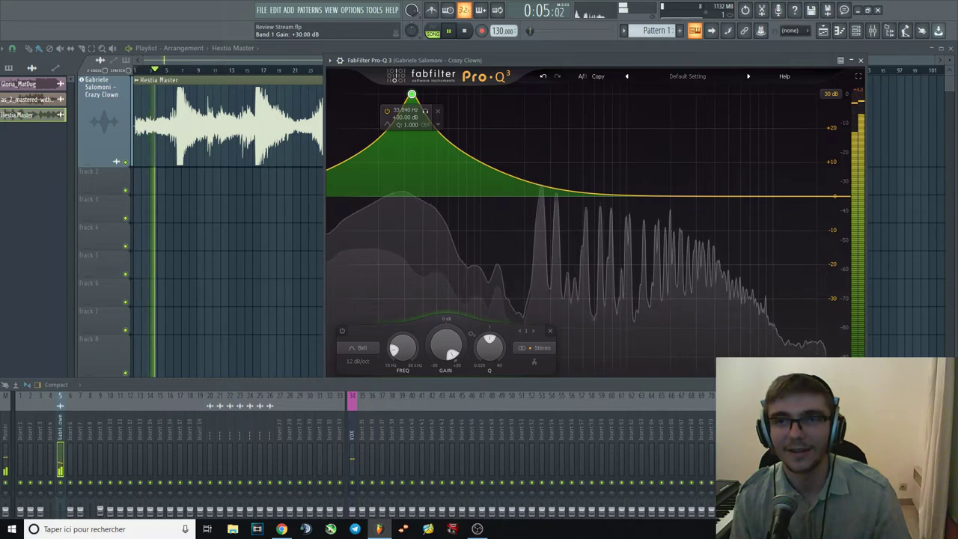
drag(411, 95, 404, 198)
right_click(404, 197)
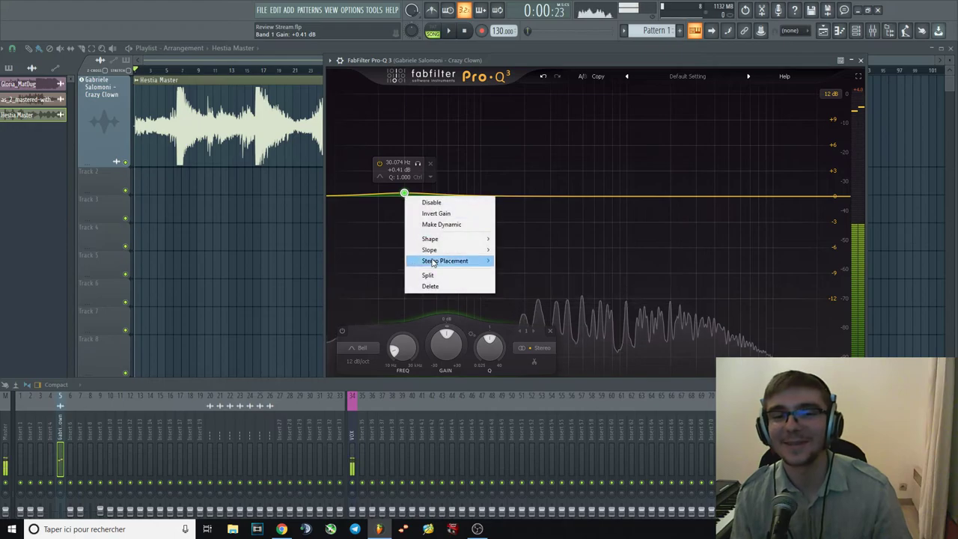
click(430, 286)
Audition from around bar 4, try a small low-mid dip with an EQ band, and delete the band.
click(163, 69)
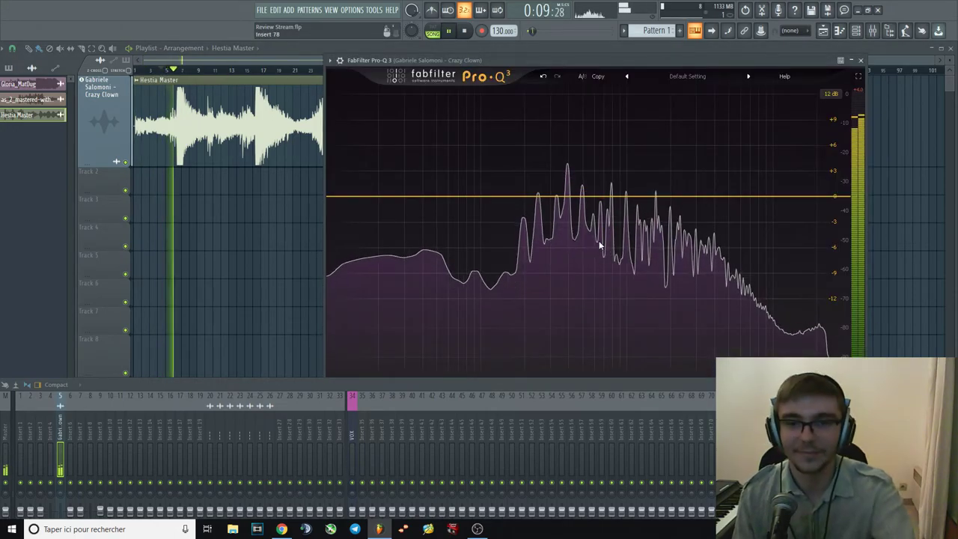
key(space)
drag(570, 198, 564, 227)
click(582, 129)
key(space)
right_click(563, 227)
click(602, 321)
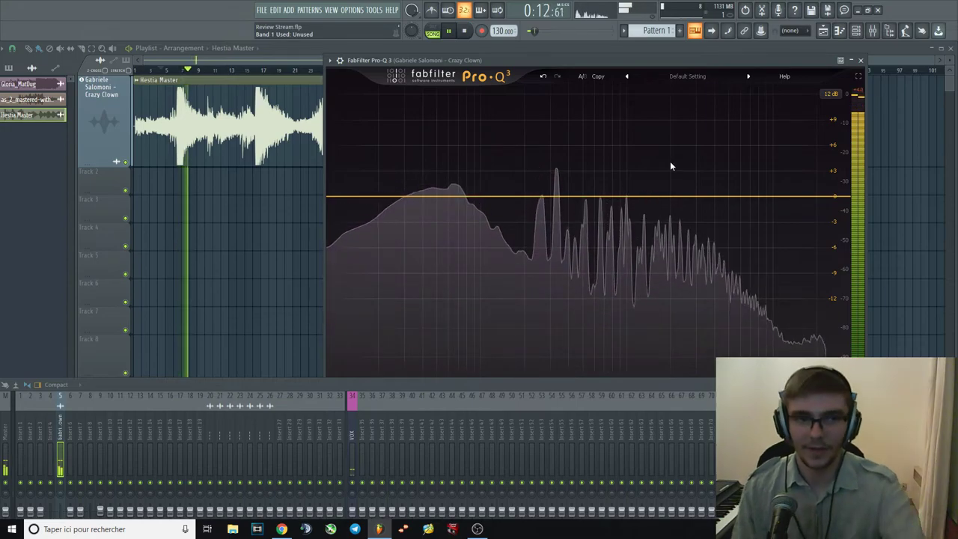
Close FabFilter Pro-Q 3 and audition the loud hits around bars 6 and 16.
click(860, 60)
click(177, 72)
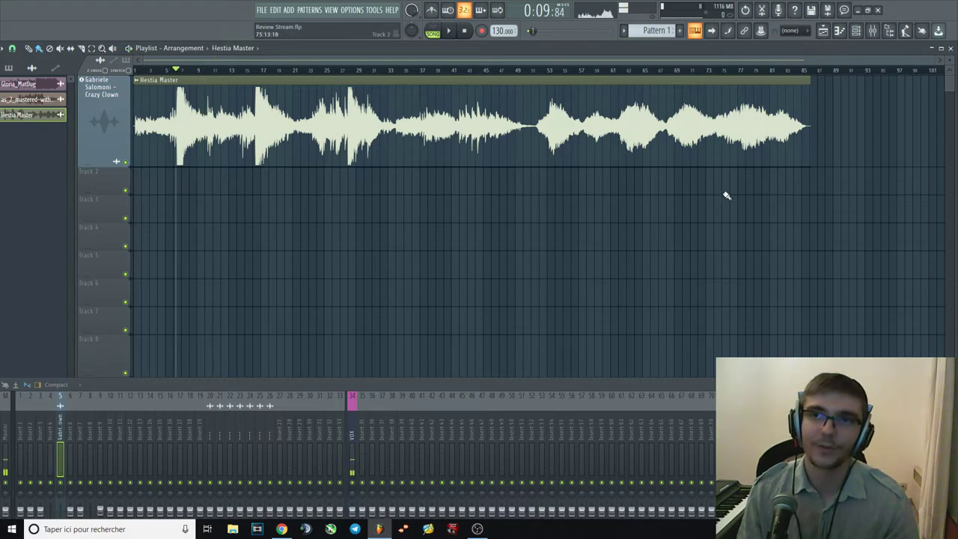
click(255, 70)
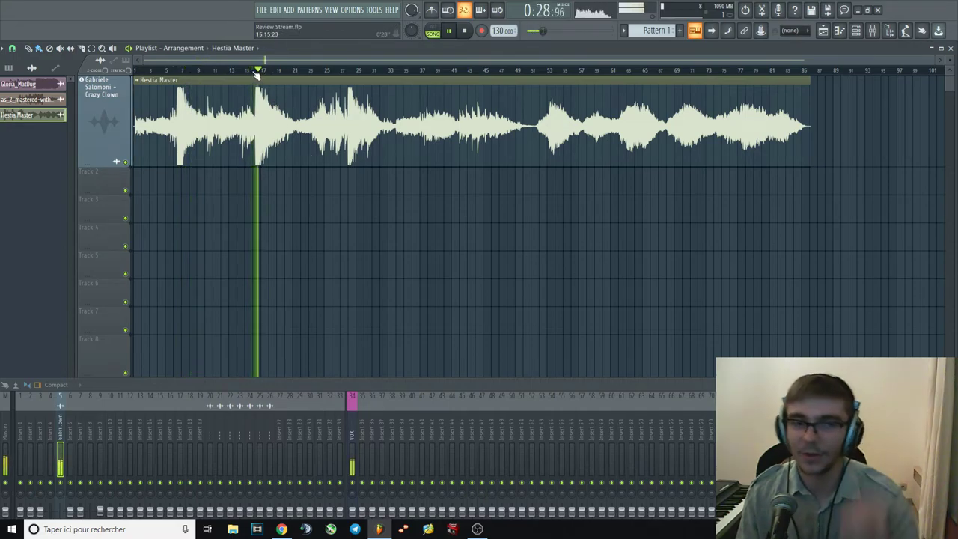
click(255, 70)
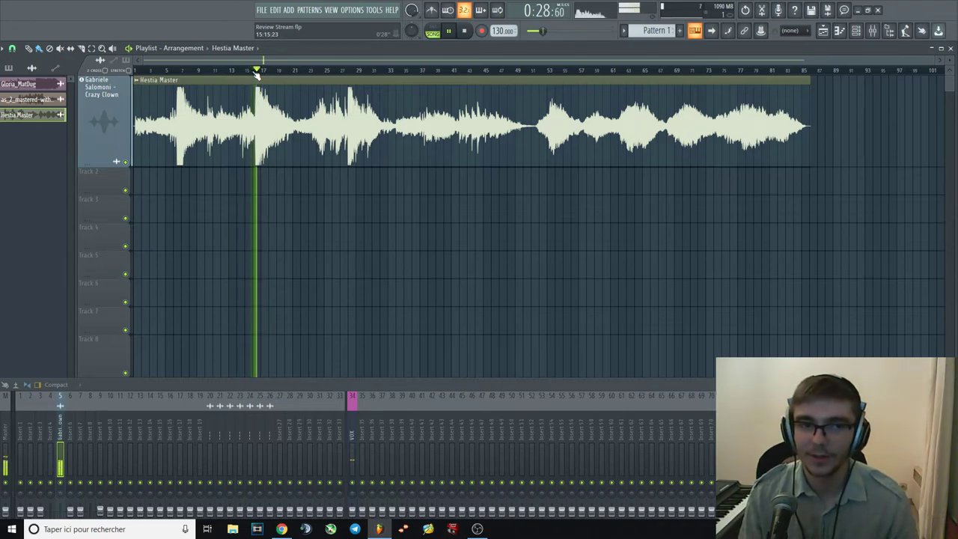
Compare the passages around bars 10, 6, 15 and 23 by auditioning each one.
click(208, 70)
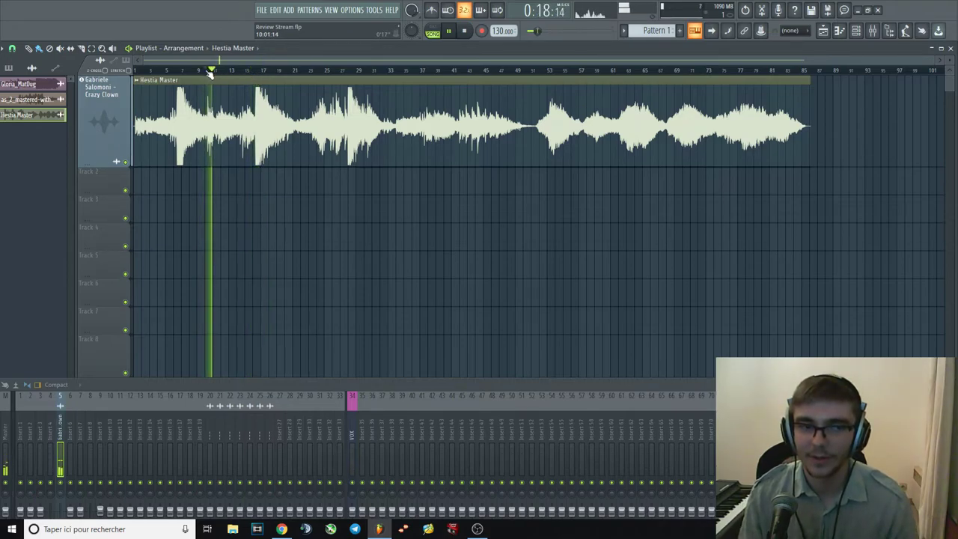
click(178, 70)
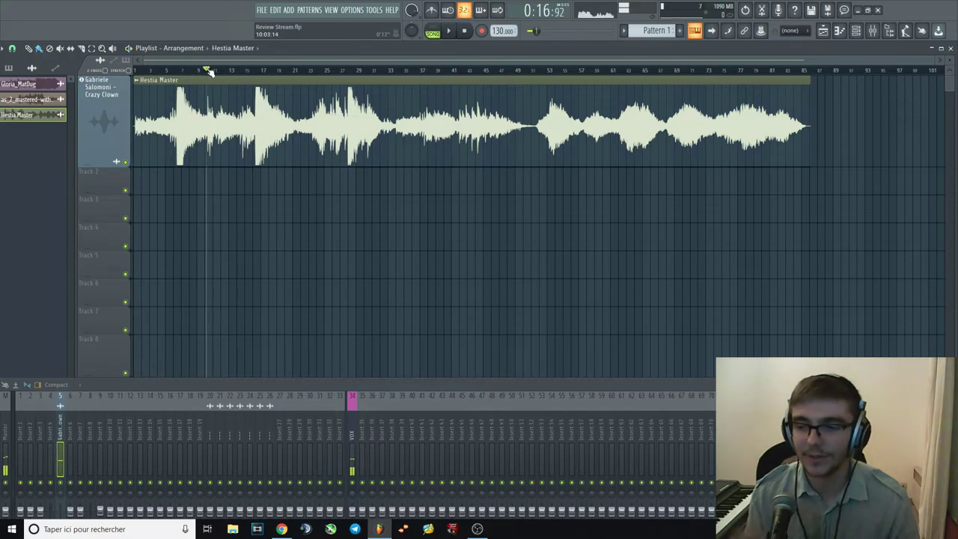
click(247, 70)
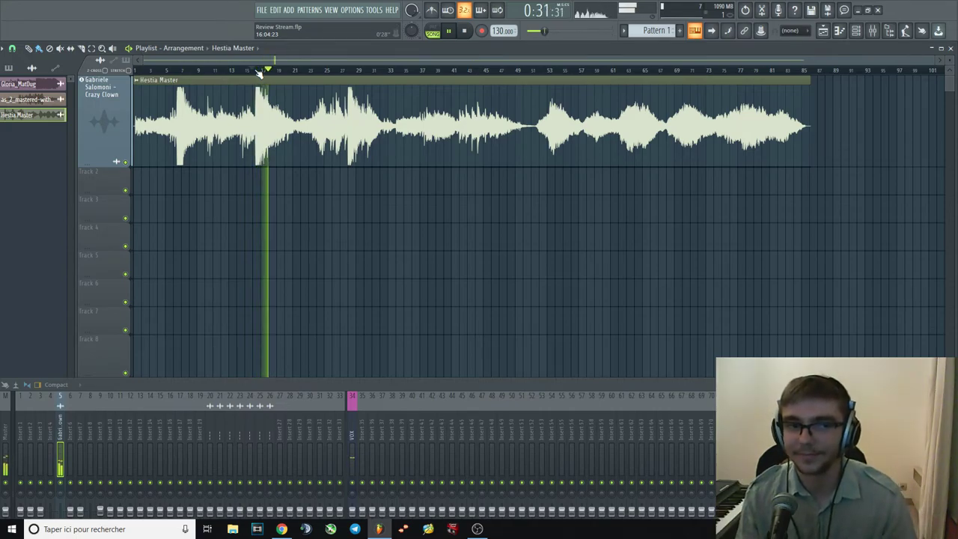
click(312, 71)
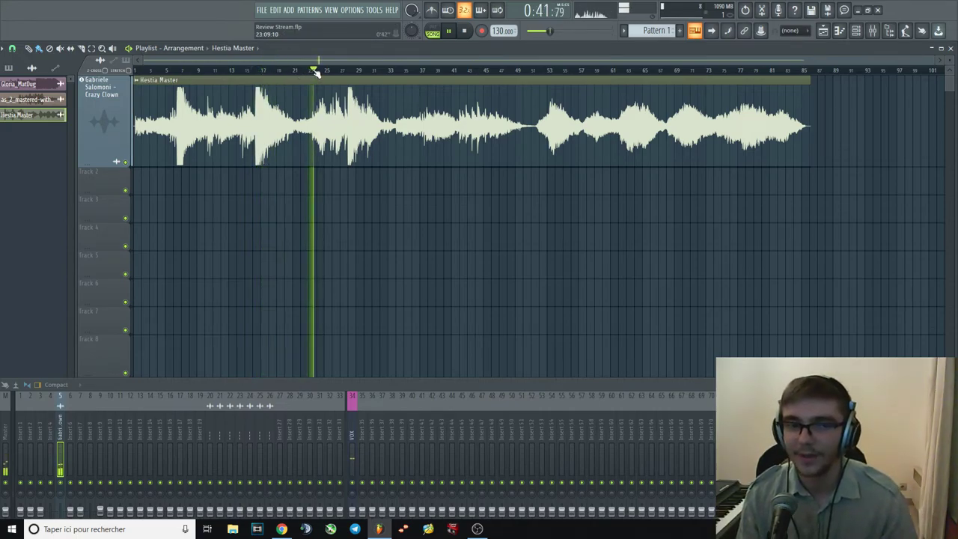
Raise the mixer for a fuller view and audition the passages around bars 31, 34 and 36, stopping playback back at bar 34.
drag(449, 383, 452, 299)
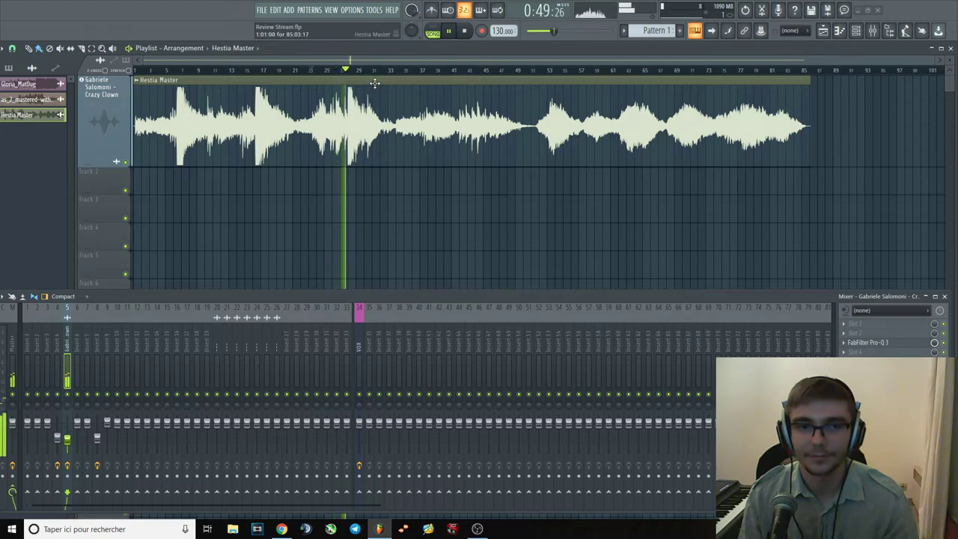
click(372, 69)
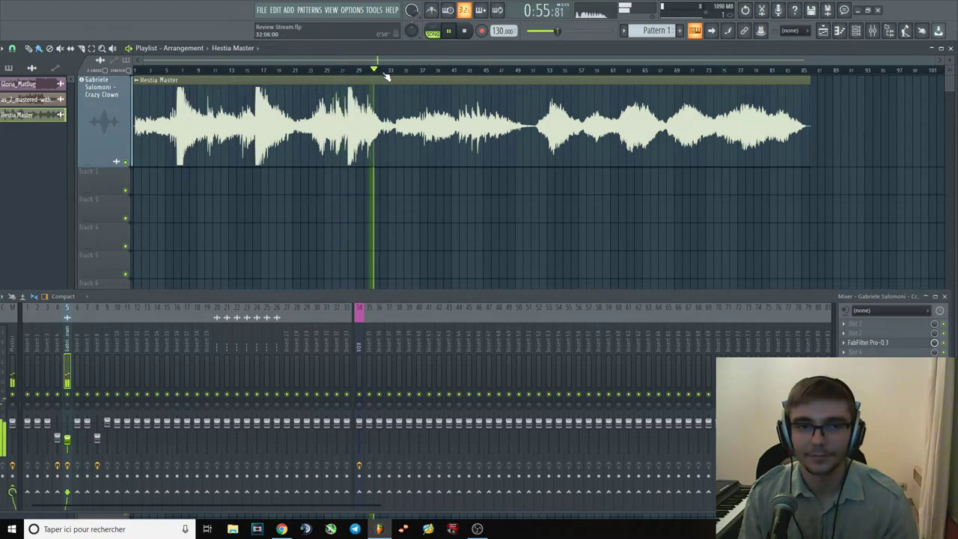
click(401, 69)
click(418, 70)
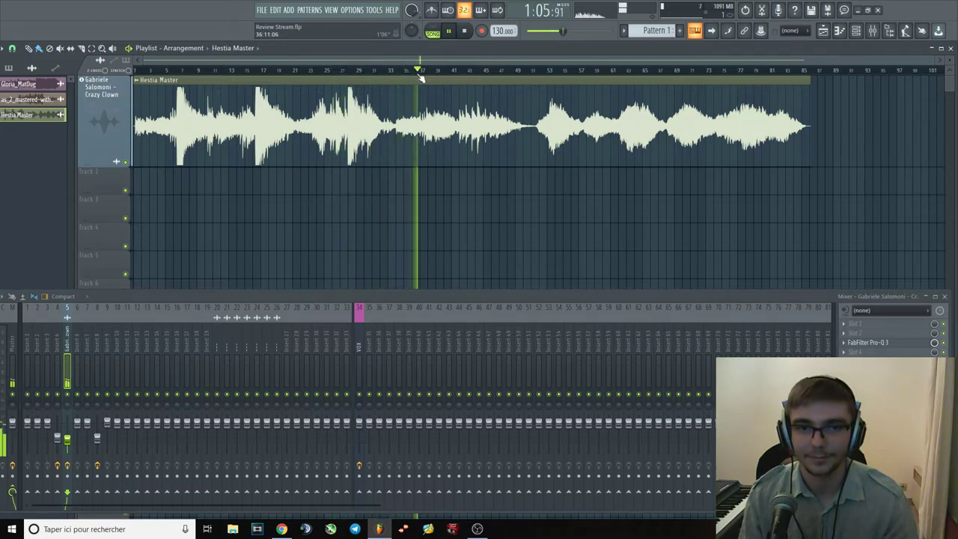
click(402, 69)
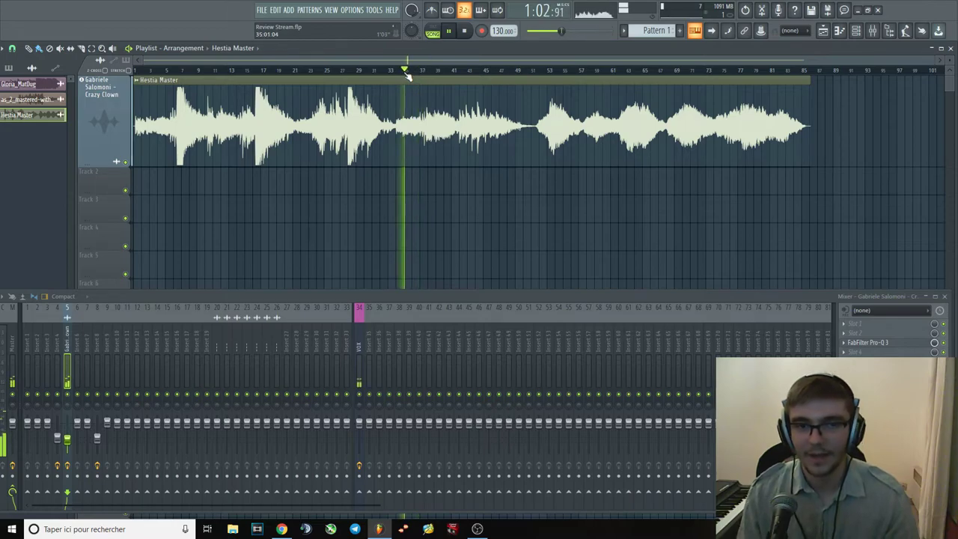
key(space)
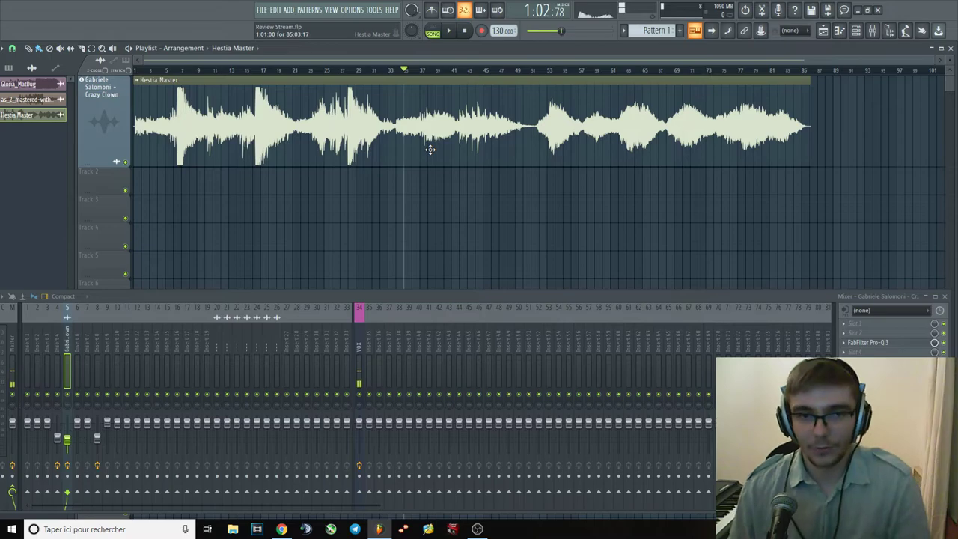
Resume the audition from around bars 35 and 37 of Hestia Master.
click(410, 71)
key(space)
click(421, 70)
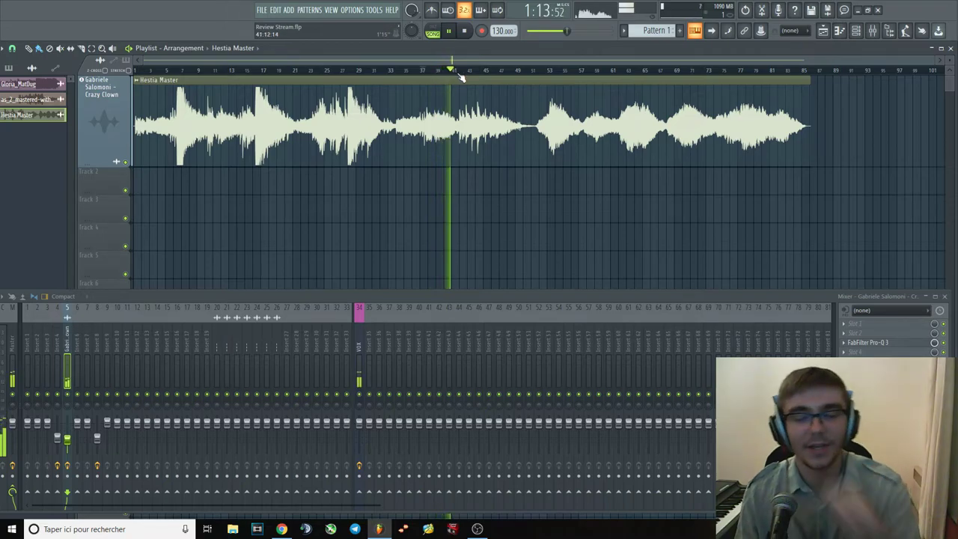
Pause and resume the Hestia Master audition from around bars 42 and 43.
key(space)
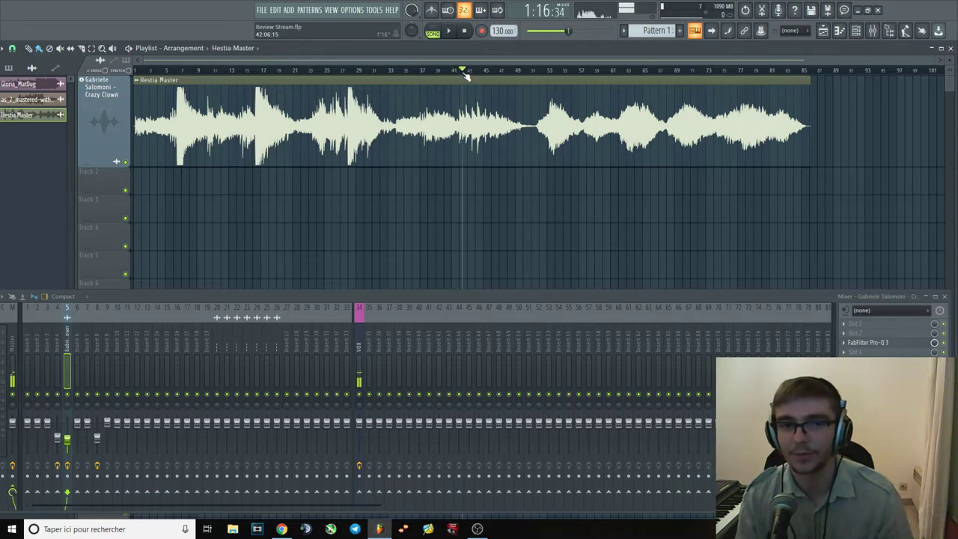
key(space)
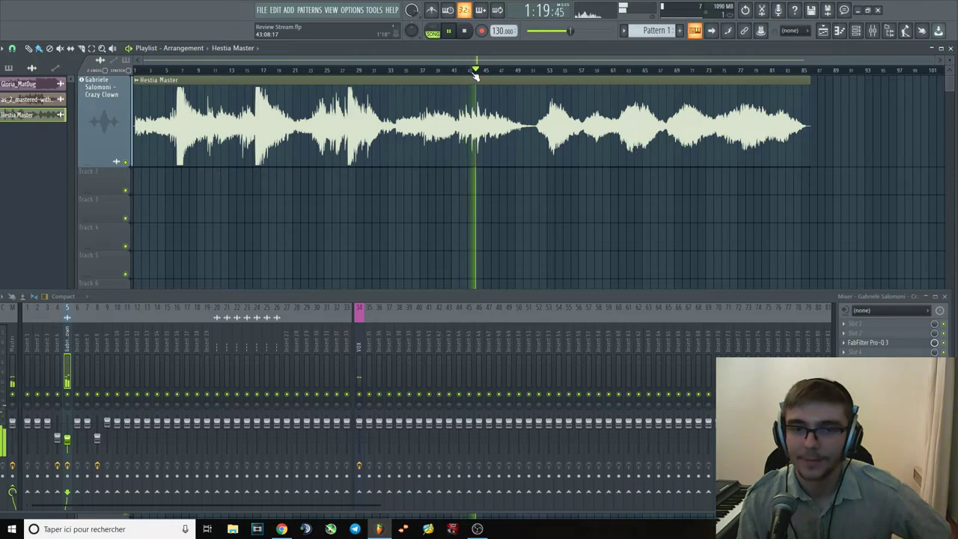
click(473, 69)
Try an EQ band in FabFilter Pro-Q 3, delete it and close the plugin.
click(868, 342)
mouse_move(554, 196)
mouse_down()
mouse_move(552, 120)
mouse_move(560, 204)
mouse_move(552, 227)
mouse_move(554, 196)
mouse_up()
right_click(553, 196)
click(615, 284)
key(Escape)
Audition the swell around bars 52 and 53, pausing and resuming playback to assess it.
drag(473, 70, 547, 79)
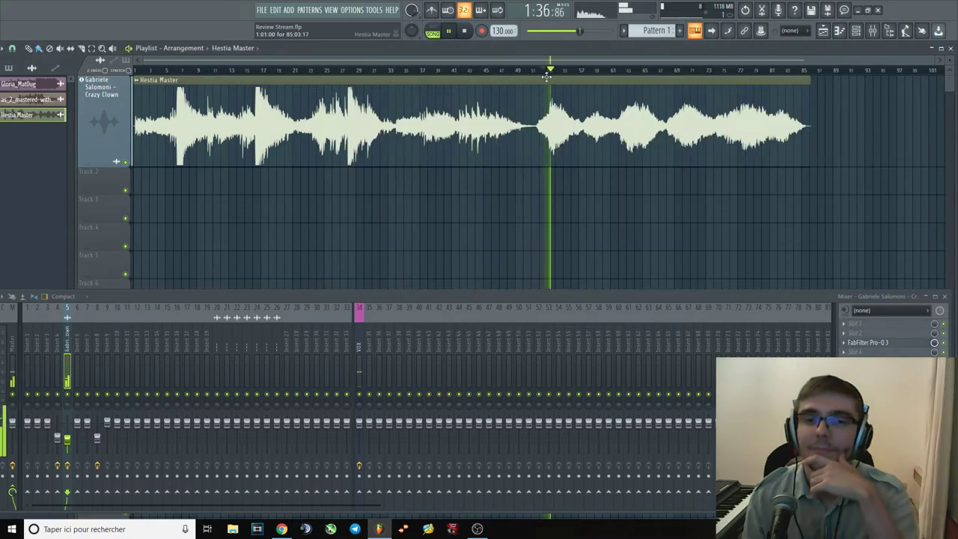
click(542, 75)
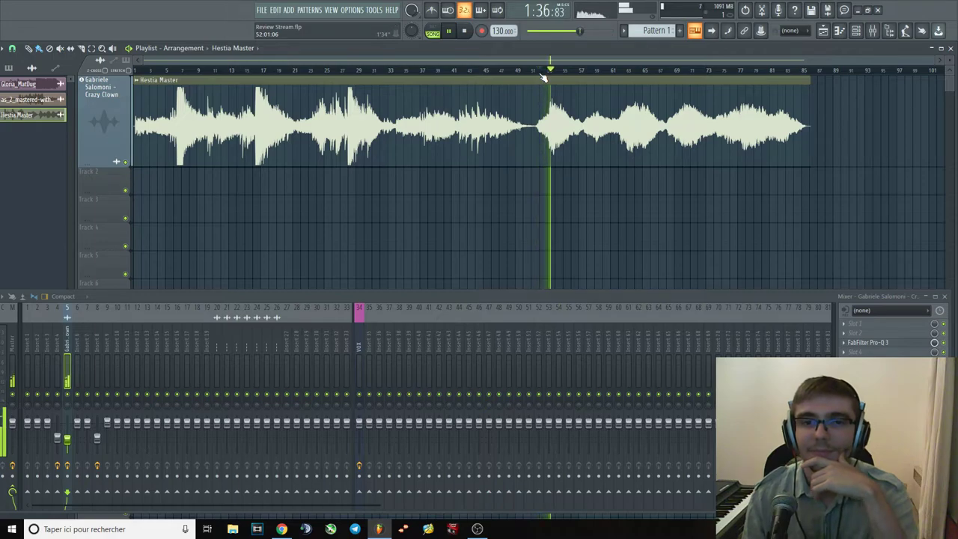
key(space)
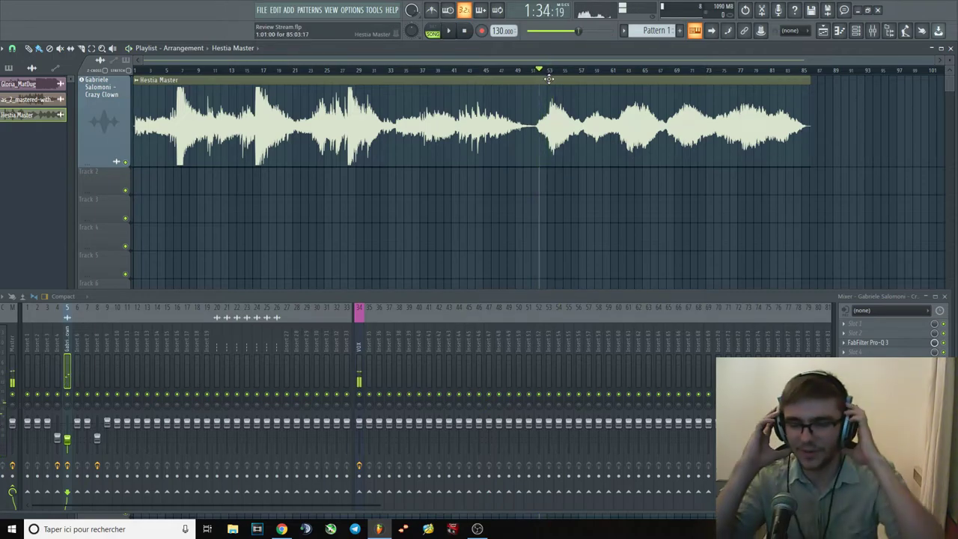
key(space)
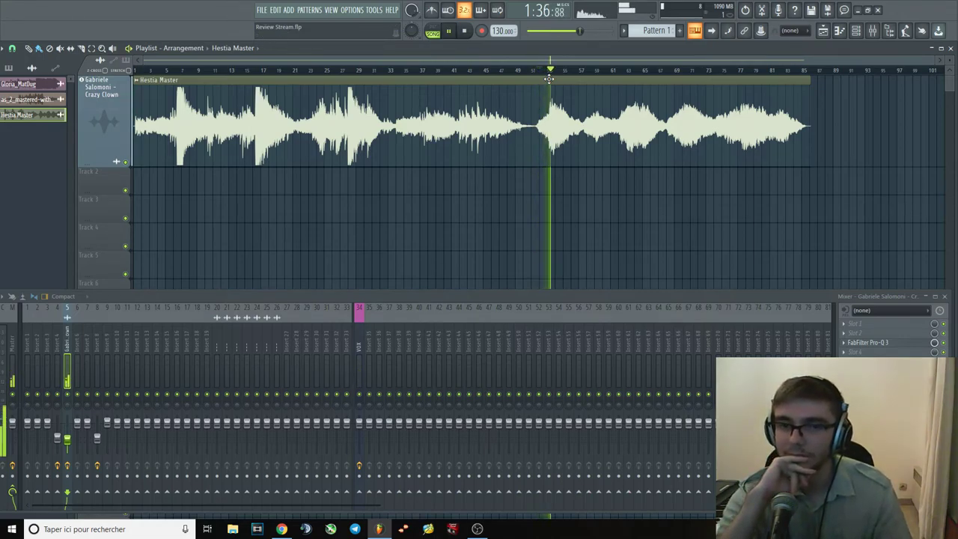
key(space)
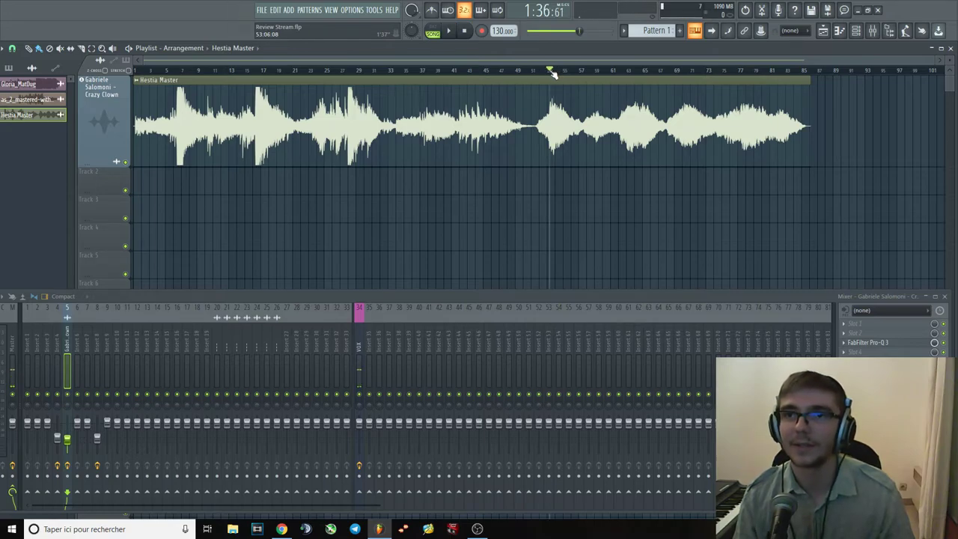
key(space)
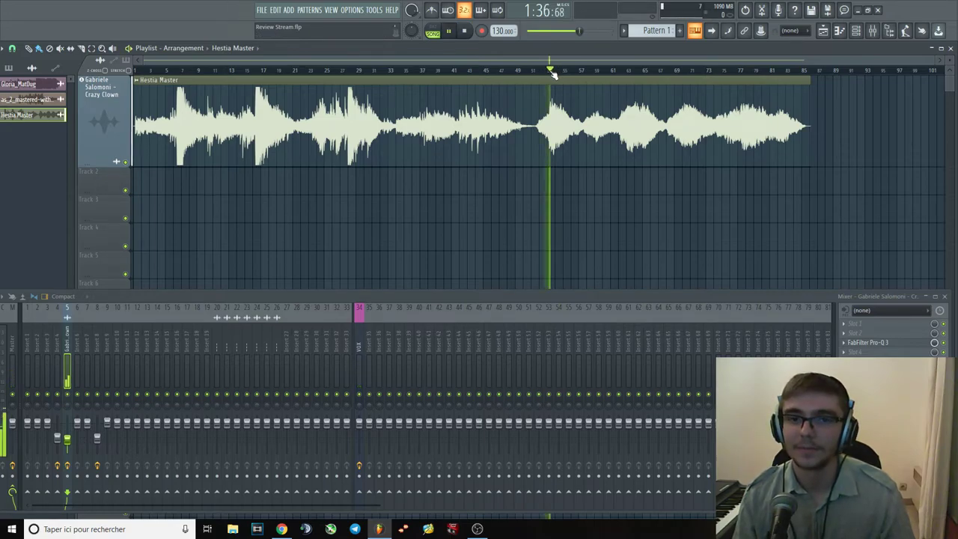
Open FabFilter Pro-Q 3 and add a bell band around 189 Hz with a Q of about 2.3.
key(space)
click(905, 343)
key(space)
mouse_move(524, 196)
mouse_down()
mouse_move(526, 159)
mouse_move(522, 235)
mouse_move(524, 202)
mouse_up()
scroll(524, 154, up, 3)
key(space)
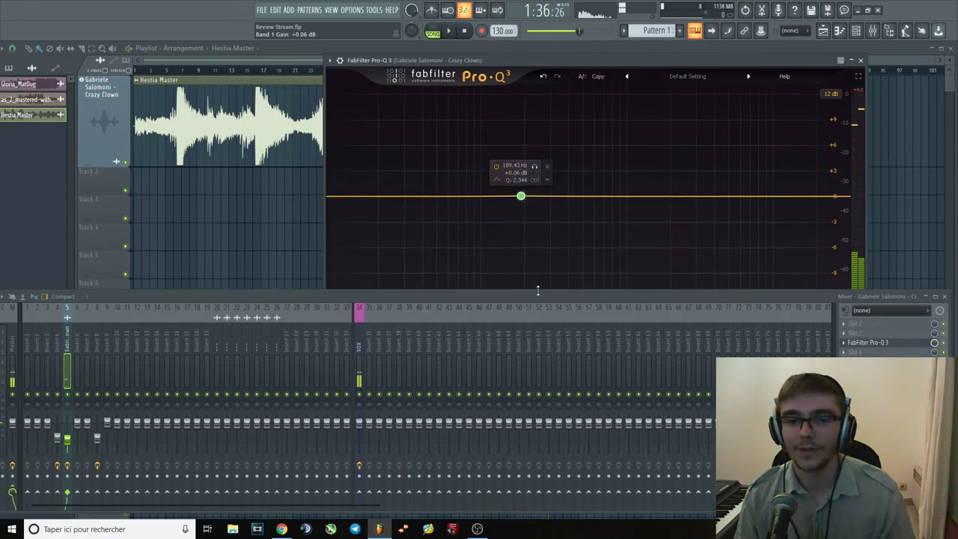
Lower the mixer, audition the band as a slight cut with a -4.84 dB dynamic range, and delete the band.
drag(534, 291, 535, 391)
drag(522, 196, 522, 207)
drag(509, 318, 506, 397)
key(space)
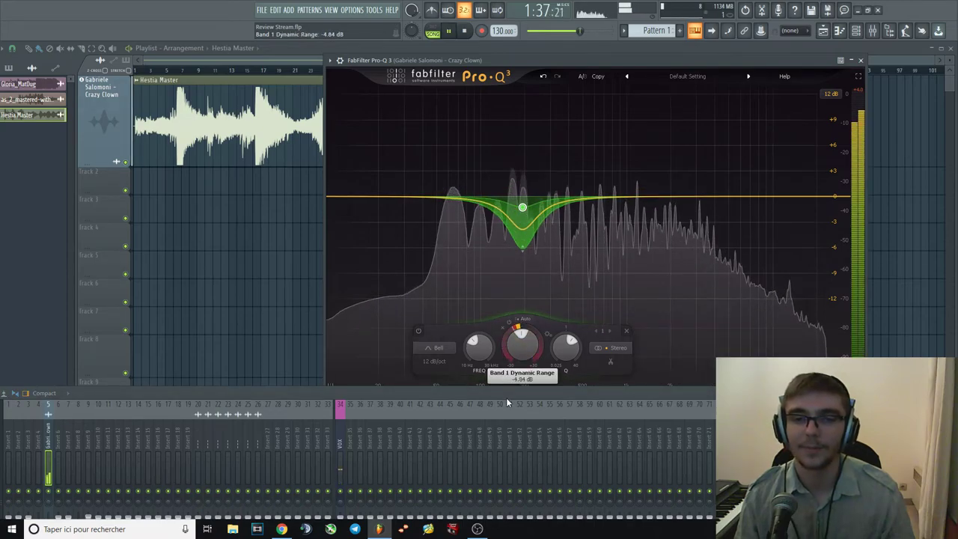
right_click(522, 208)
click(544, 309)
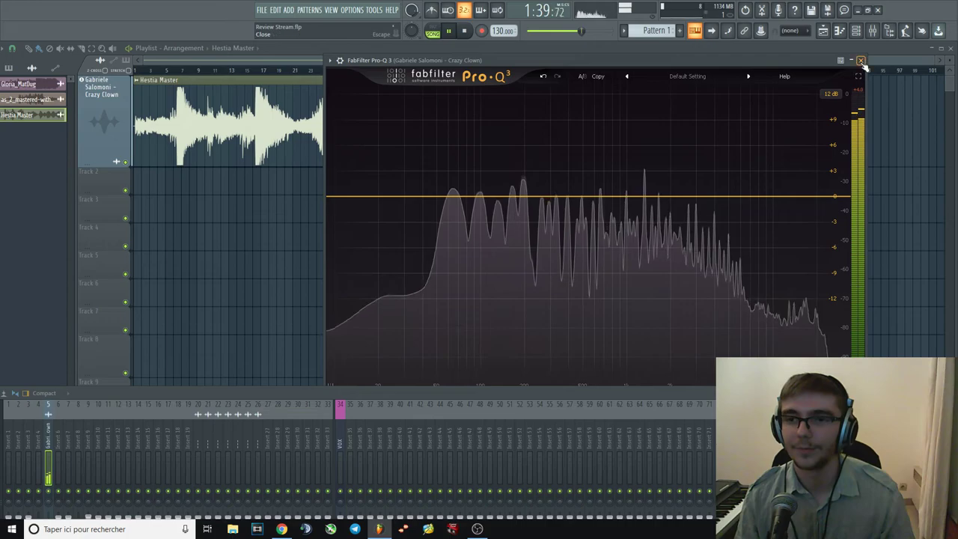
Audition the passages around bars 55, 58, 62 and 63, pausing and resuming at bar 64.
click(569, 70)
click(592, 70)
click(633, 70)
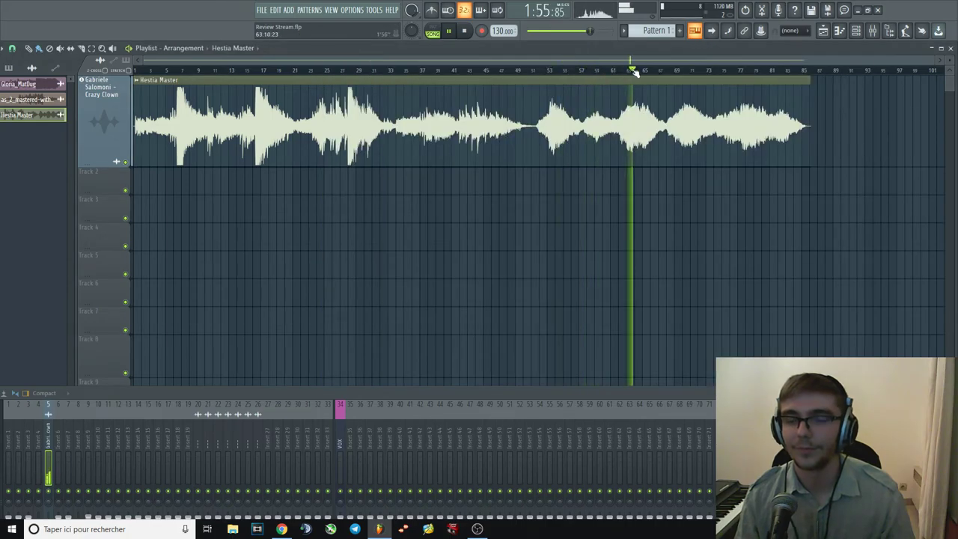
click(620, 70)
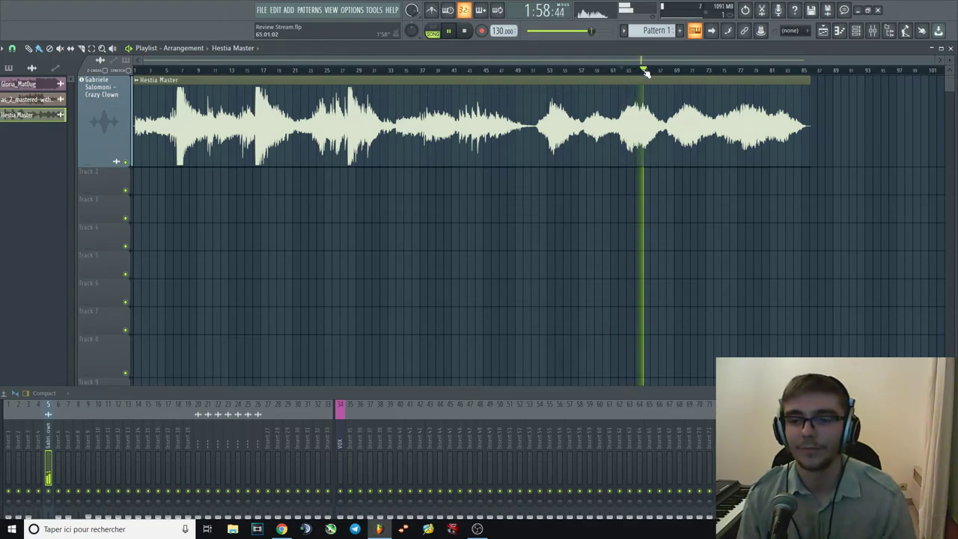
click(629, 69)
click(637, 70)
key(space)
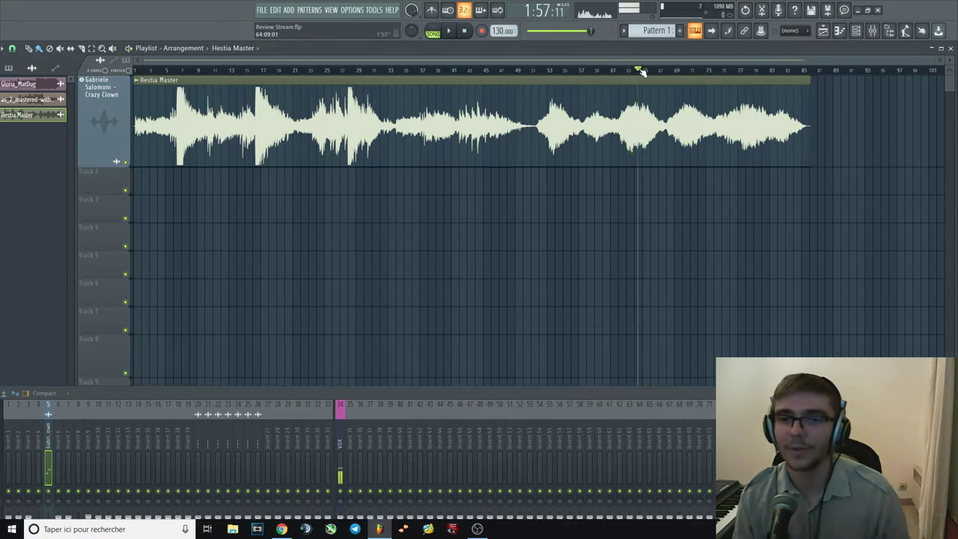
key(space)
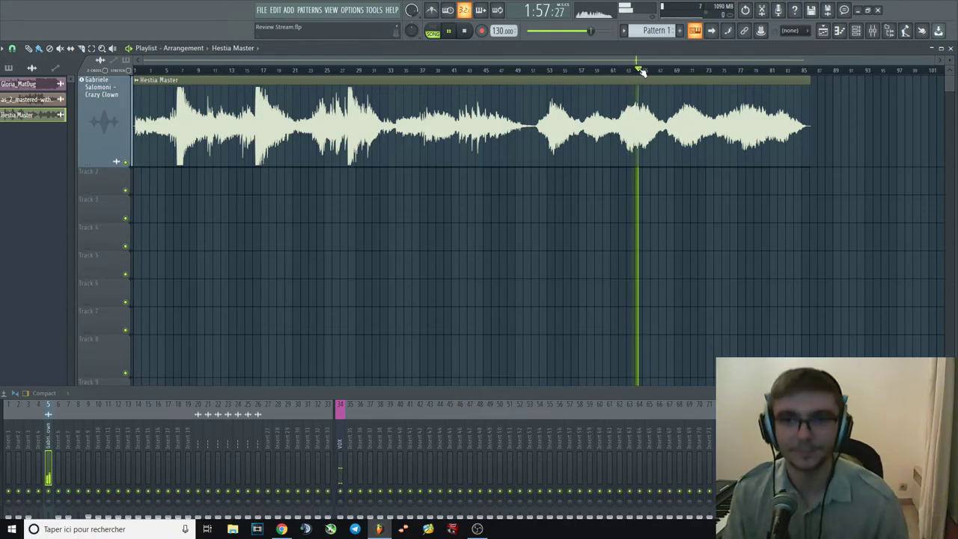
Audition the quieter passage from bar 55, pausing and resuming playback.
click(564, 69)
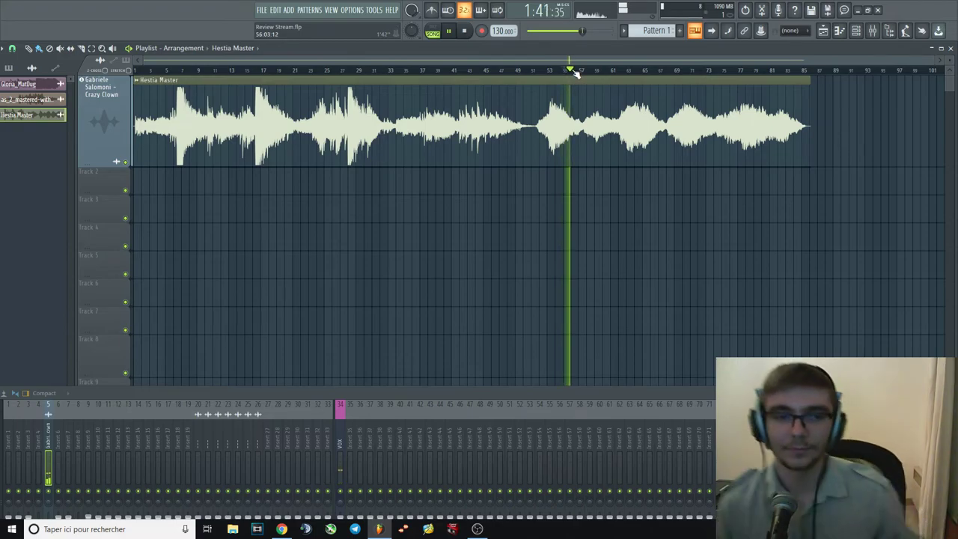
key(space)
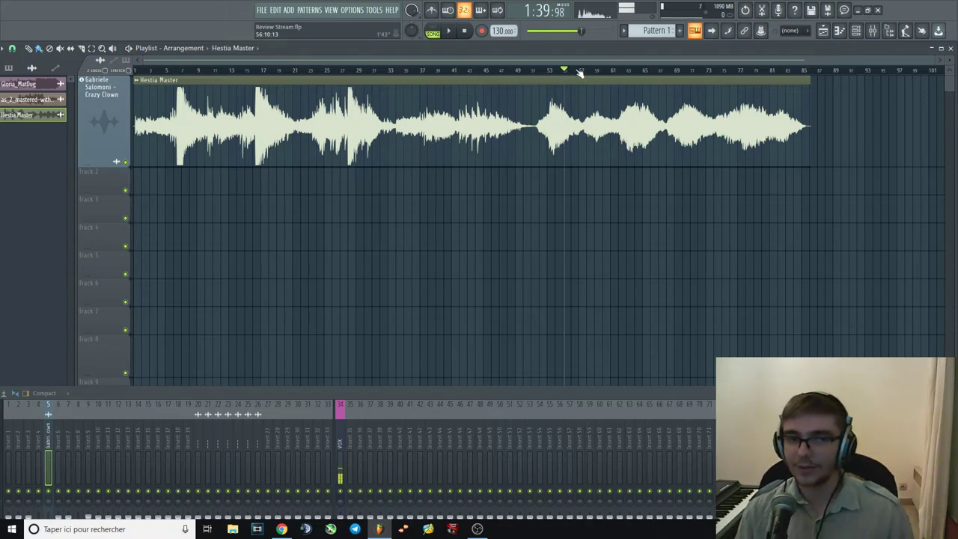
key(space)
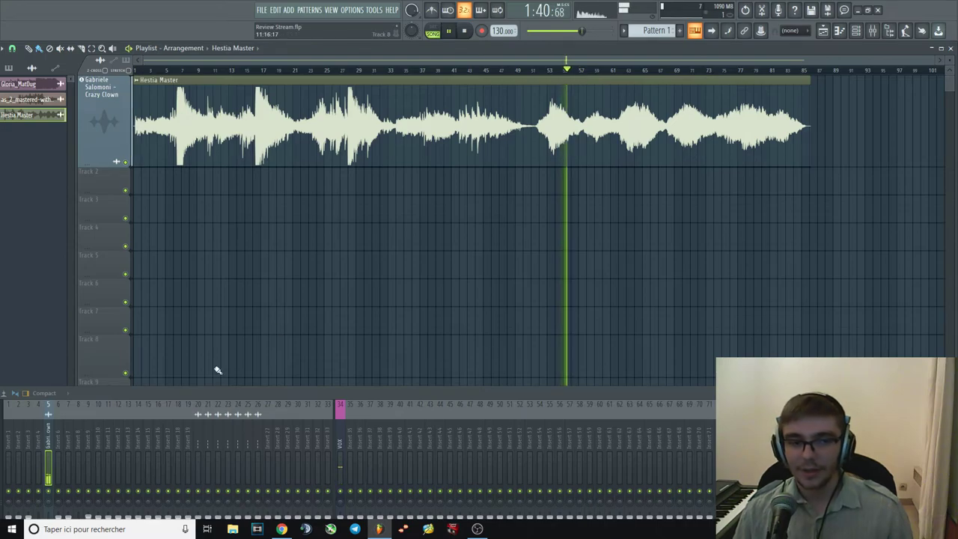
Stop playback, load Patcher with the MIDROOM preset on the Hestia Master channel, and close its window.
key(space)
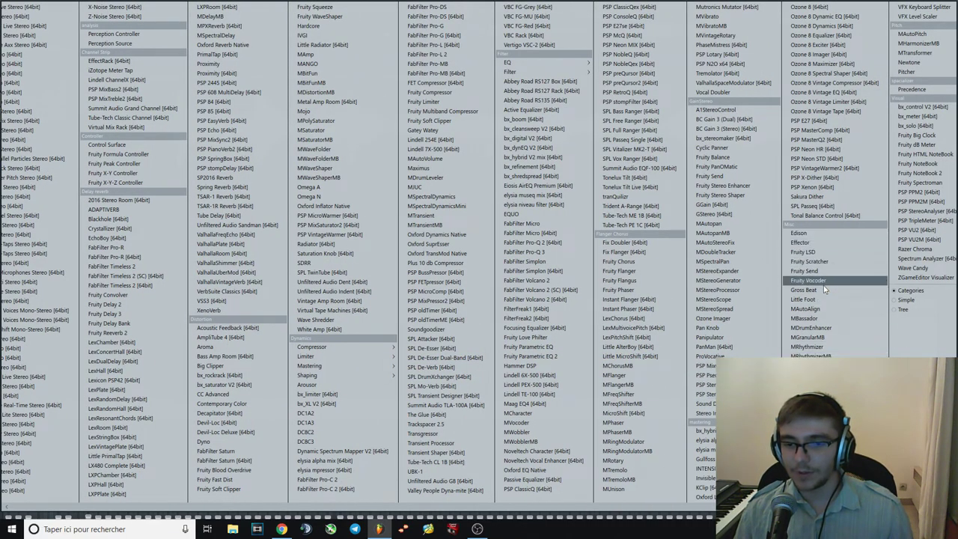
click(808, 375)
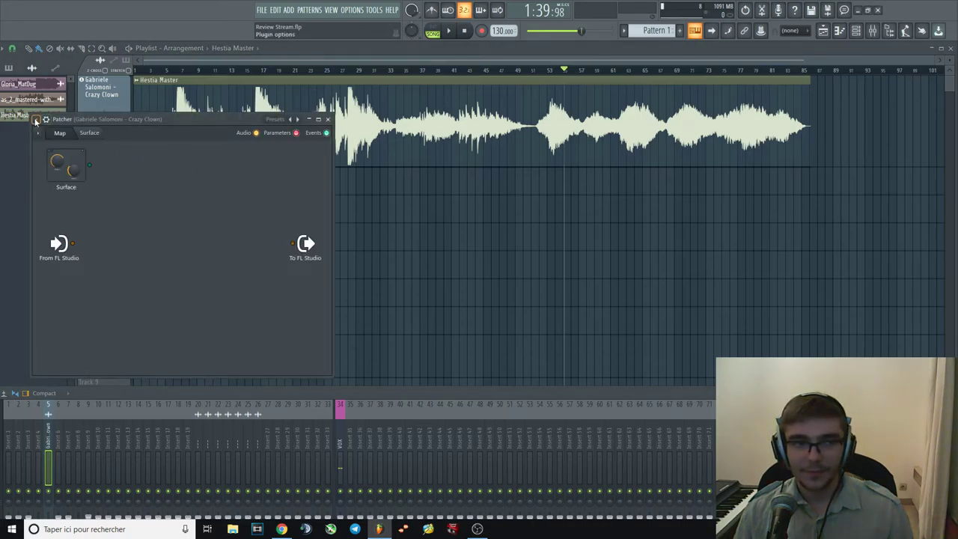
click(36, 120)
mouse_move(82, 158)
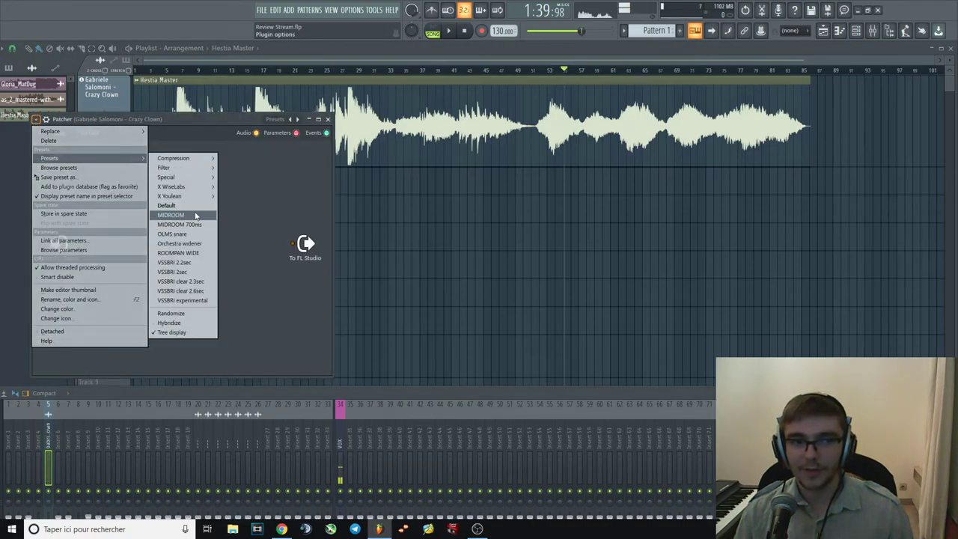
click(196, 216)
click(327, 118)
Reposition the mixer and compare the passage from bar 55 with Patcher enabled and bypassed.
key(space)
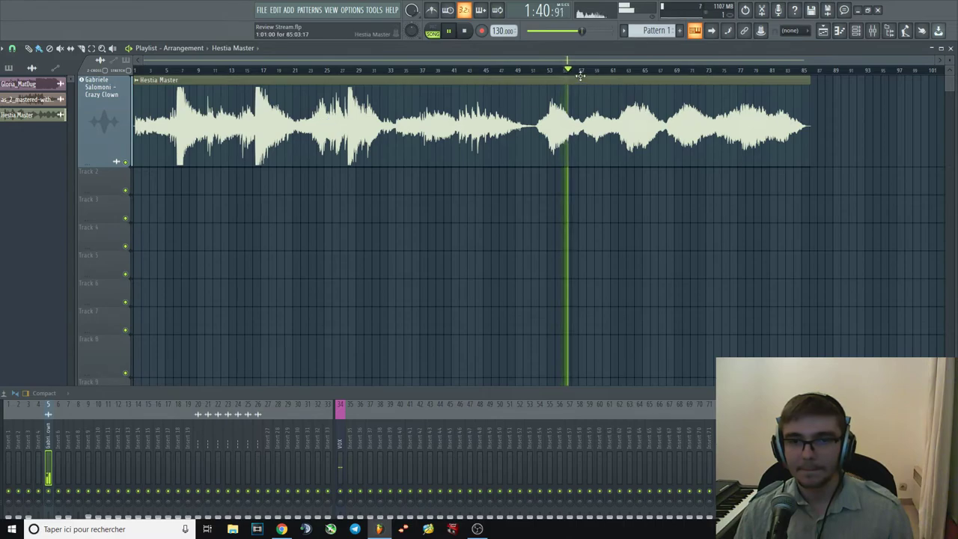
key(space)
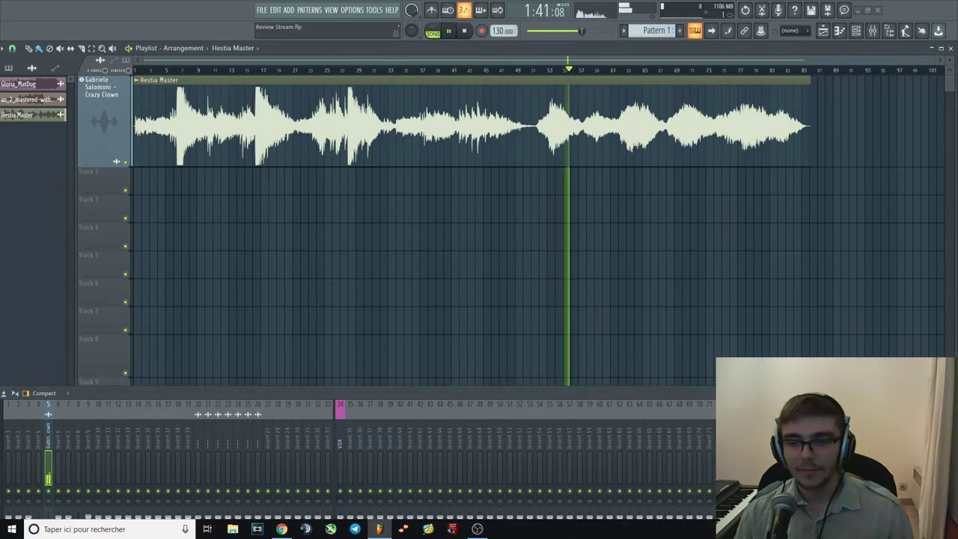
drag(589, 393, 347, 194)
key(space)
key(space)
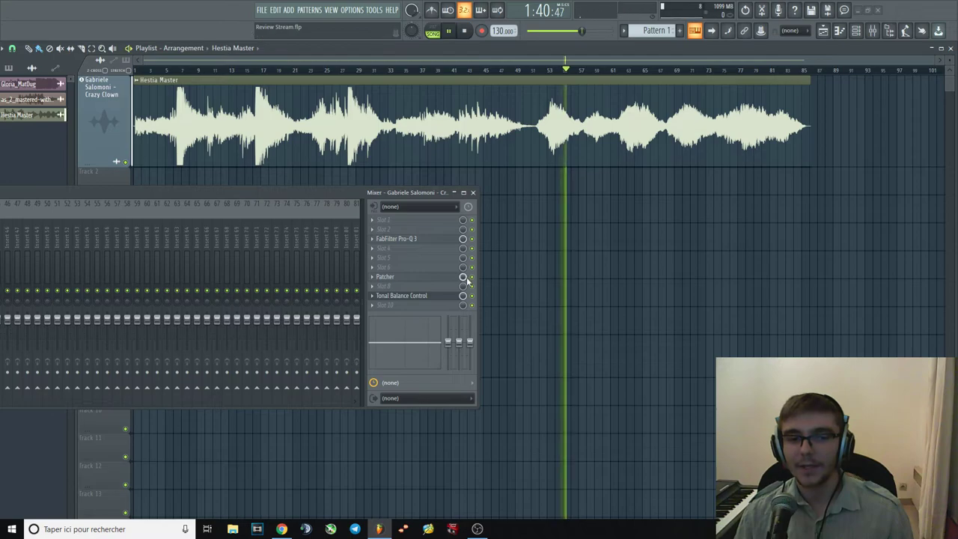
click(471, 277)
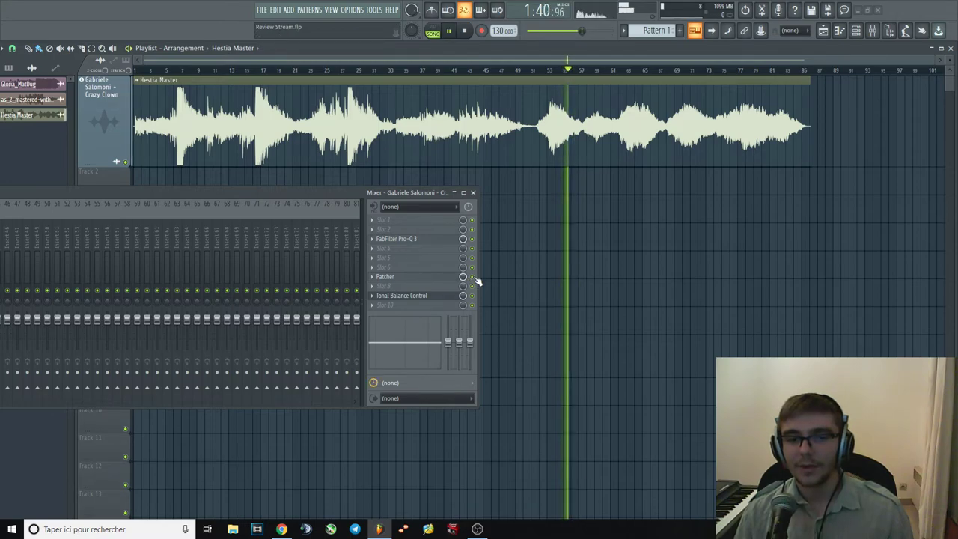
click(473, 277)
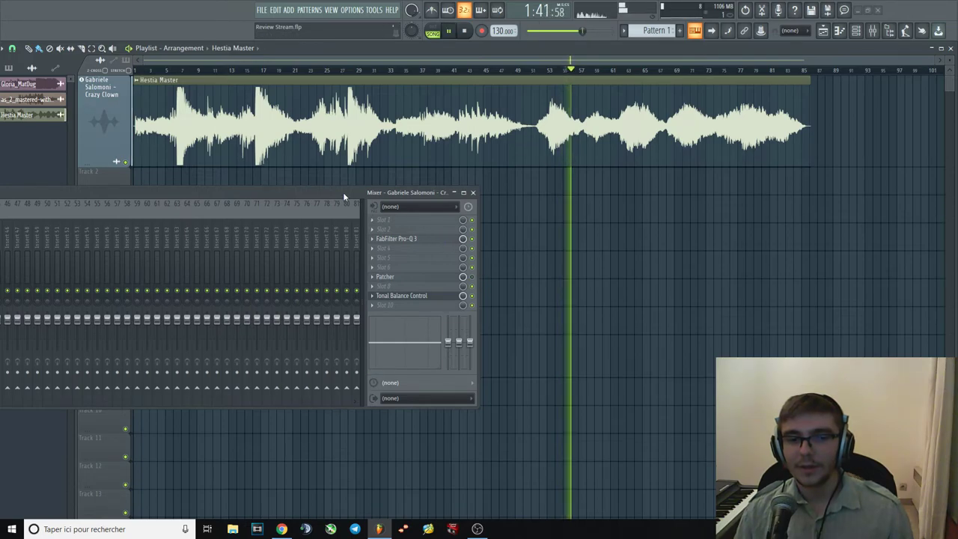
Bring the full mixer back into view, replay the passage from bar 55, and remove Patcher from its slot.
drag(345, 193, 604, 203)
key(space)
drag(546, 211, 664, 201)
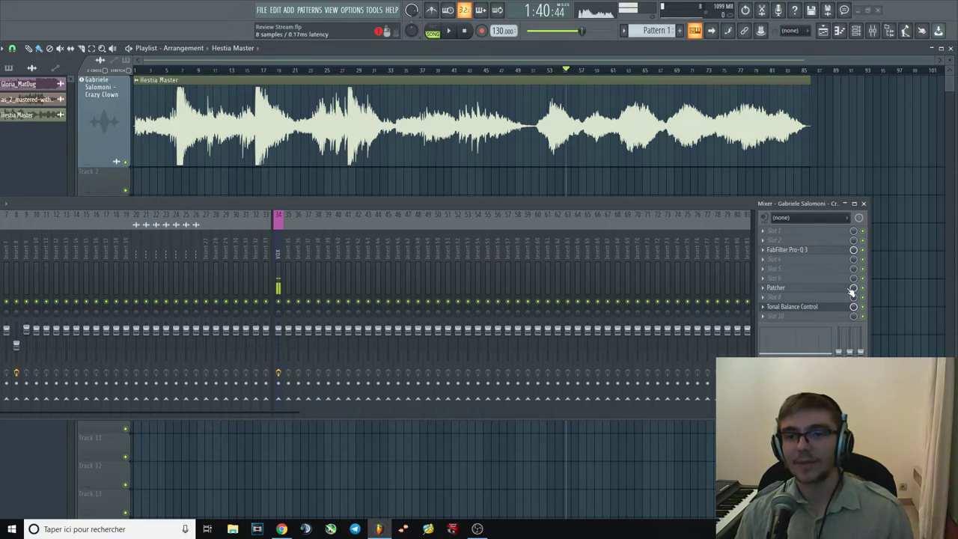
drag(679, 199, 716, 199)
key(space)
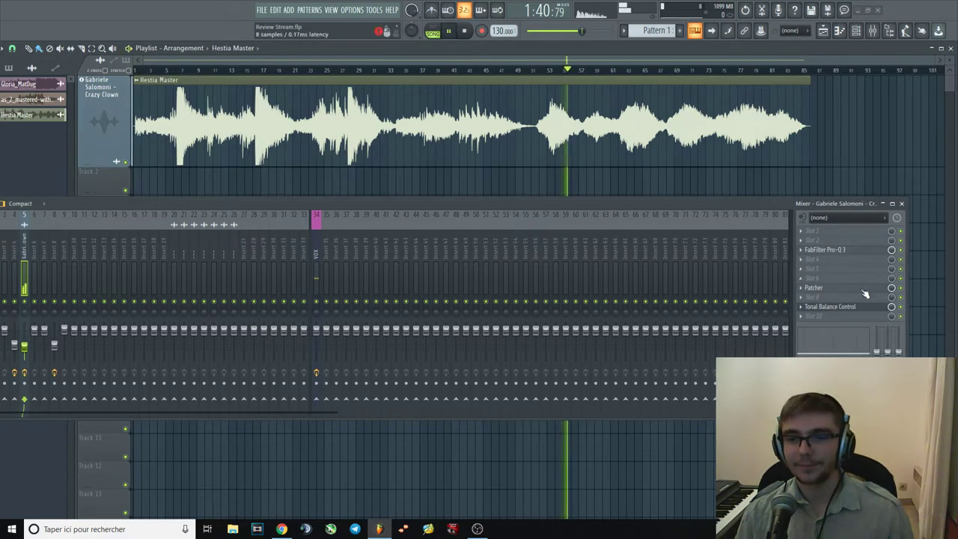
click(803, 290)
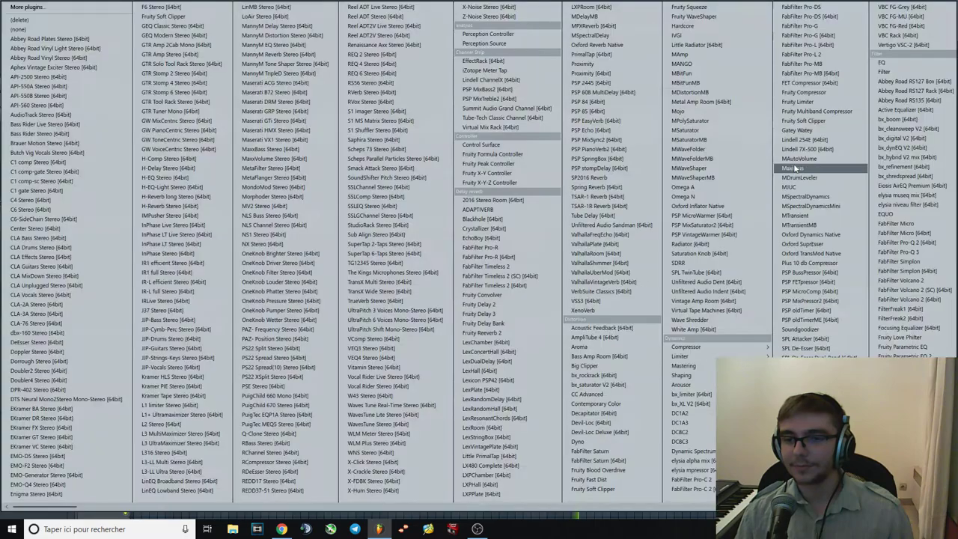
click(30, 23)
Compare the closing swells by auditioning around bars 63, 69, 77, 75 and 70, returning to bar 77.
click(629, 71)
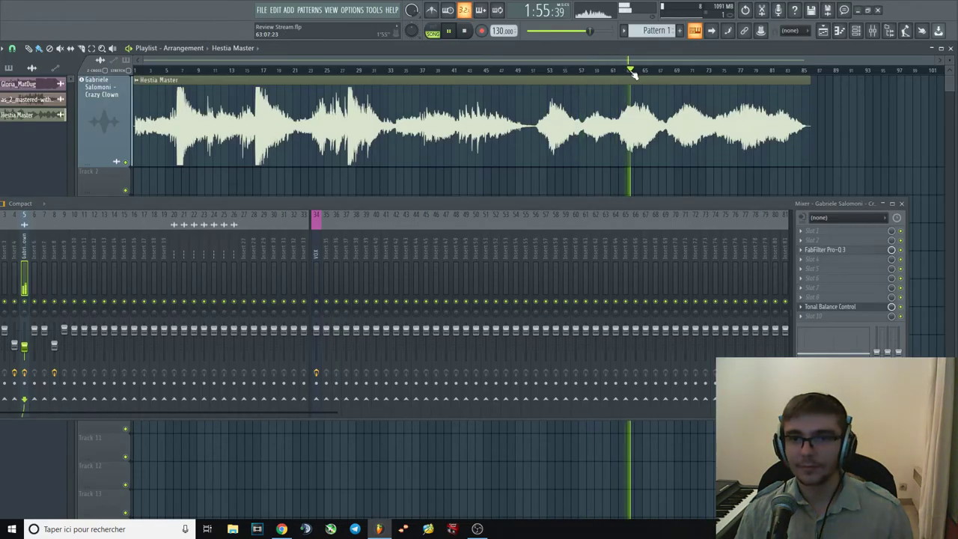
click(675, 71)
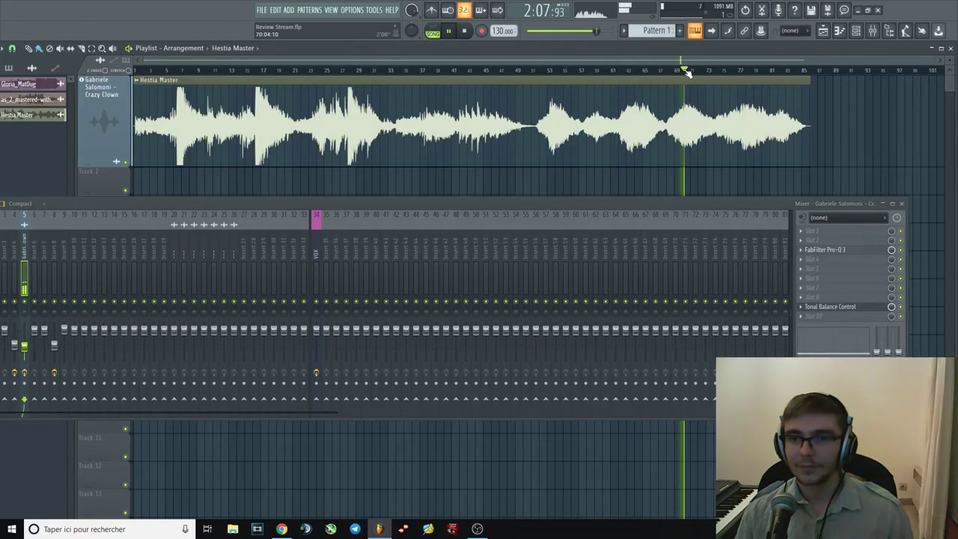
click(739, 72)
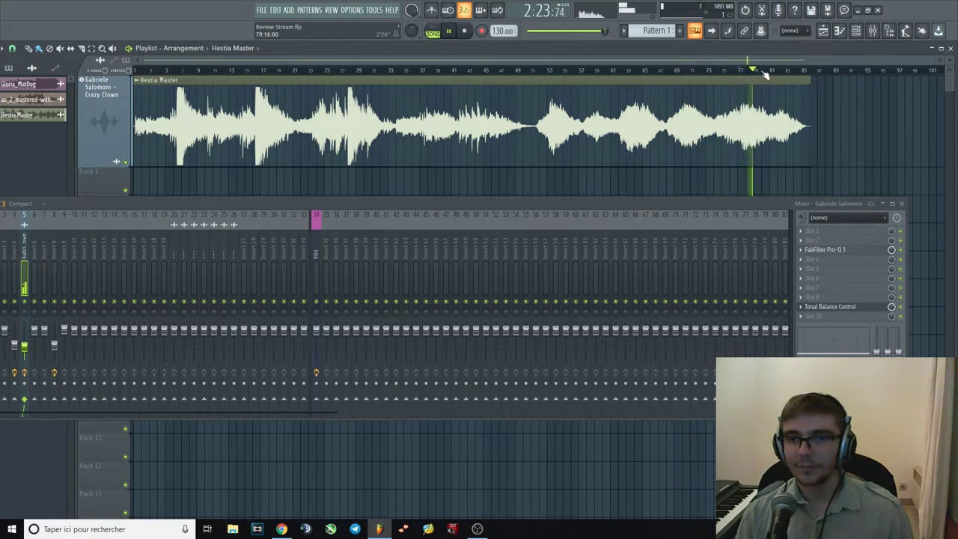
click(730, 71)
click(686, 70)
click(741, 71)
Open FabFilter Pro-Q 3, lower the mixer, and audition a bell cut of -3.45 dB around 251 Hz.
click(825, 250)
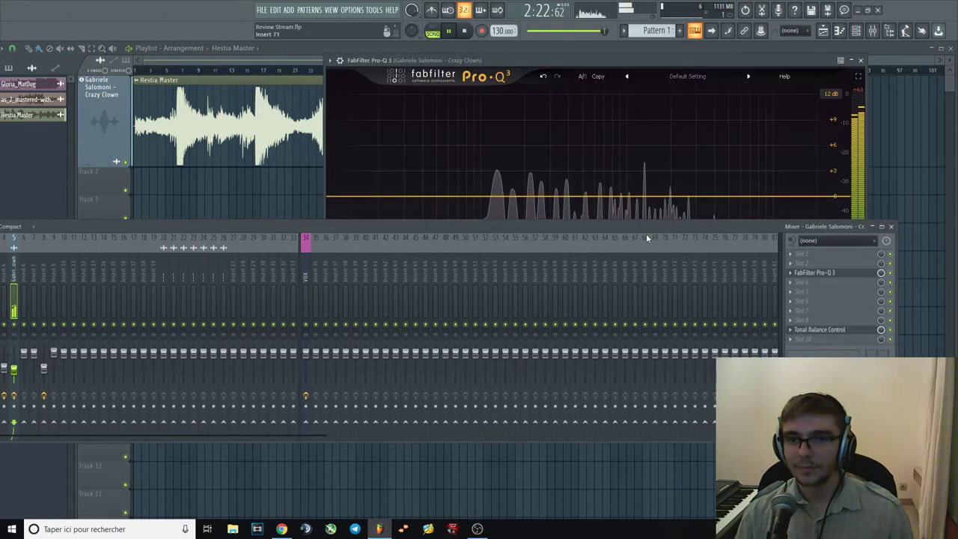
drag(568, 196, 538, 226)
scroll(535, 145, up, 3)
key(space)
Delete the 251 Hz band and close FabFilter Pro-Q 3.
right_click(539, 226)
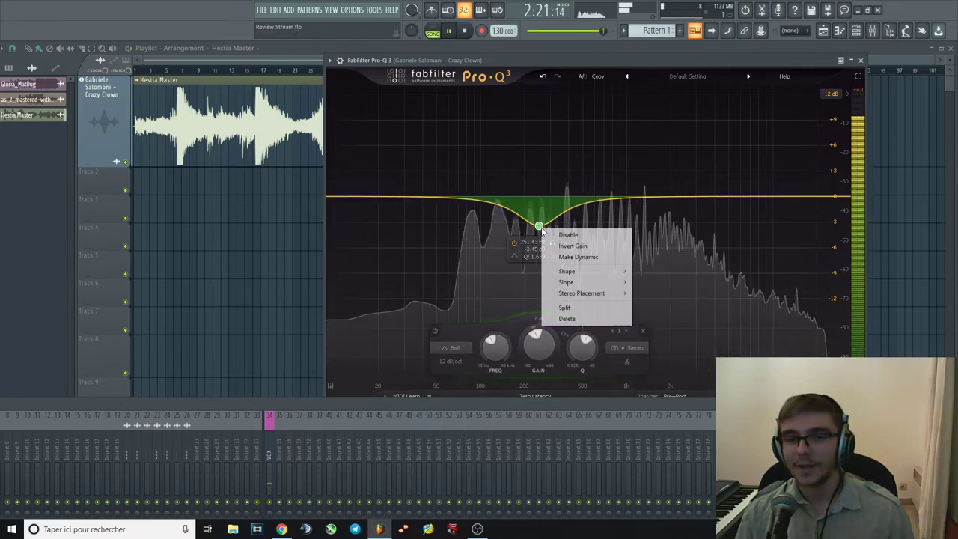
click(566, 319)
key(Escape)
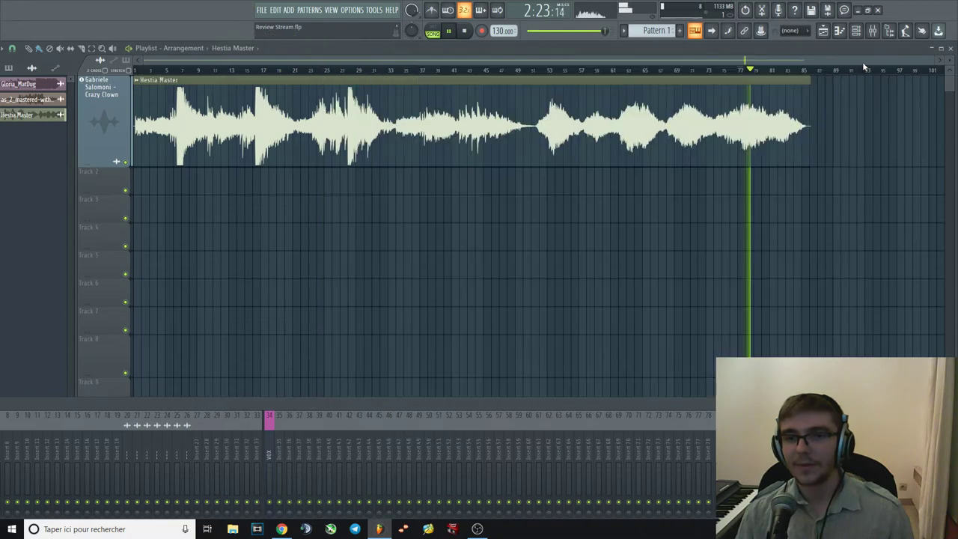
Audition the ending of Hestia Master around bar 81, bring the mixer back into view, and delete the clip from the playlist.
click(776, 70)
key(space)
click(558, 414)
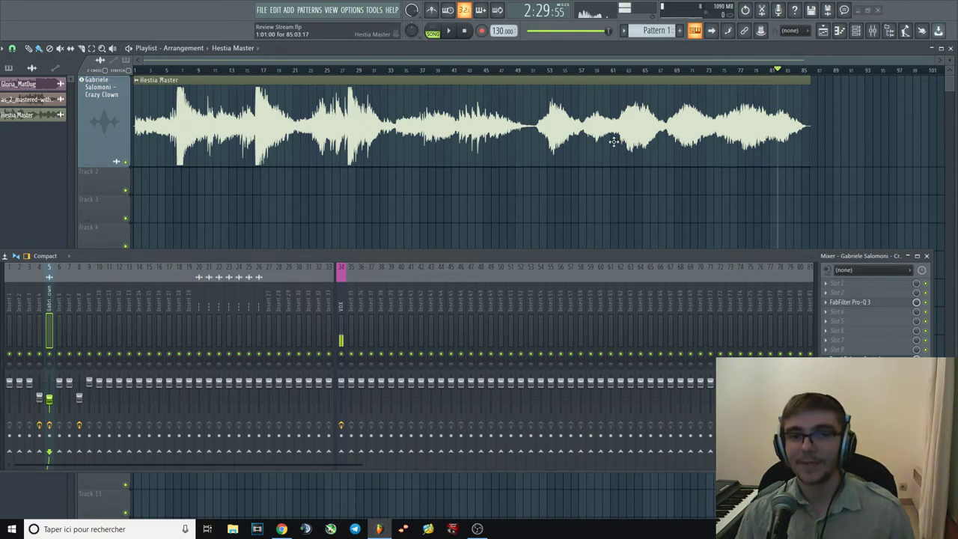
right_click(614, 141)
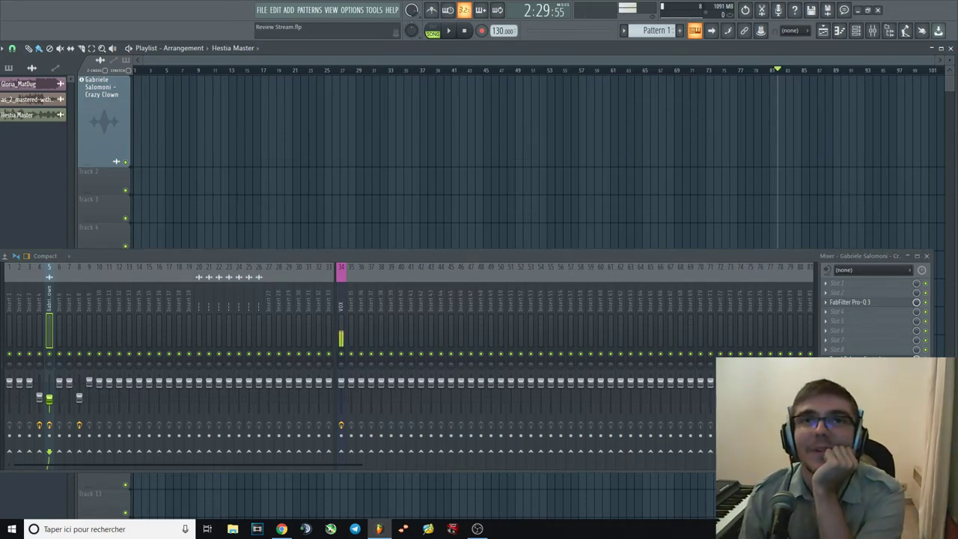
Dismiss the file-in-use dialog and add Super Smash Bros - Ultimate - Mixing to the first playlist track at bar 1.
key(alt+Tab)
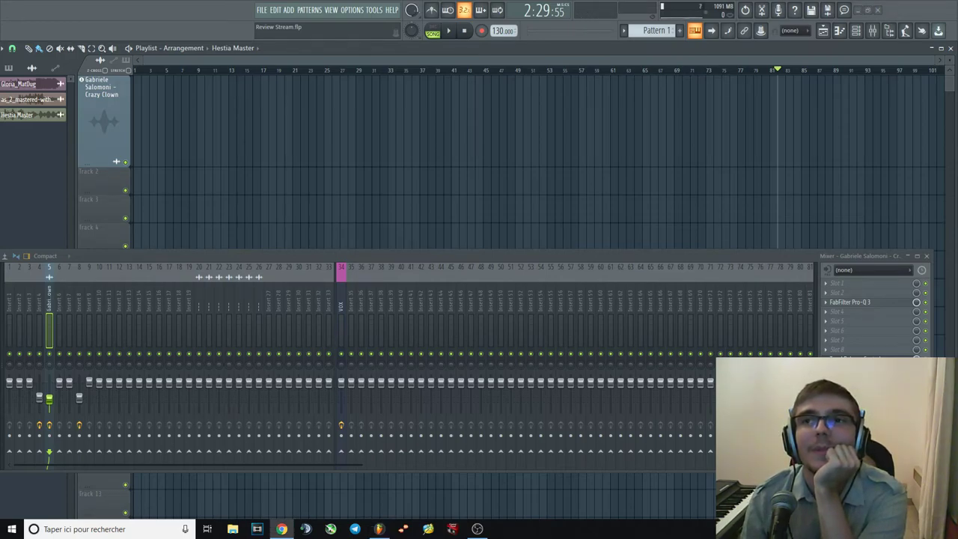
key(alt+Tab)
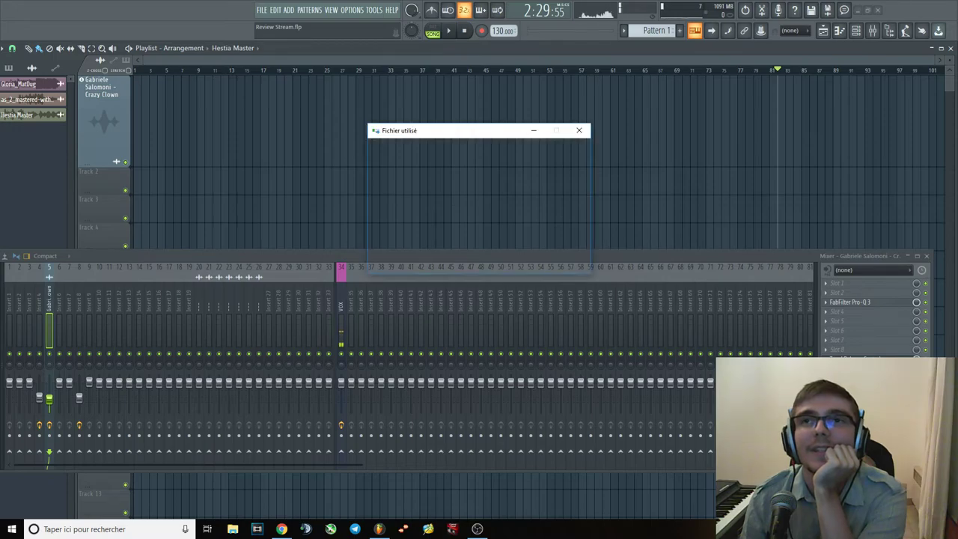
click(579, 130)
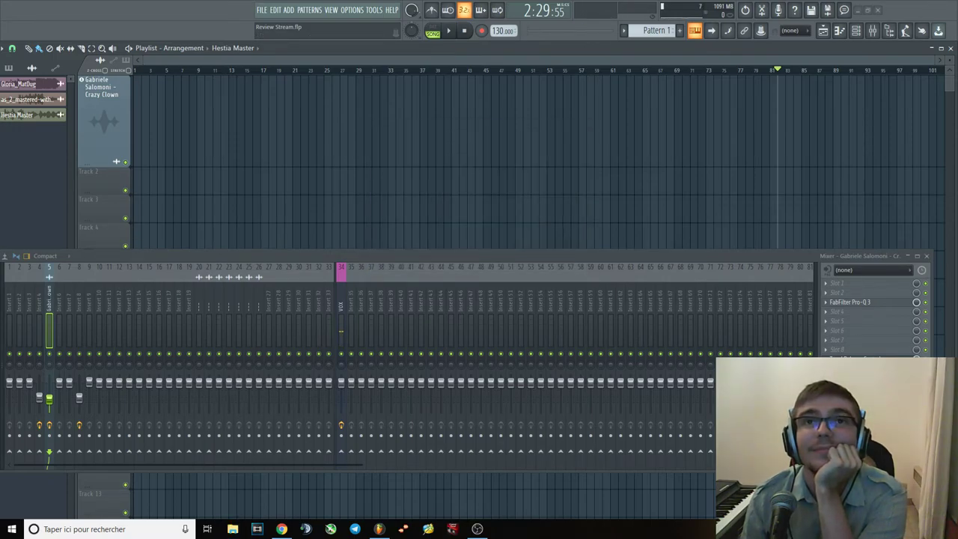
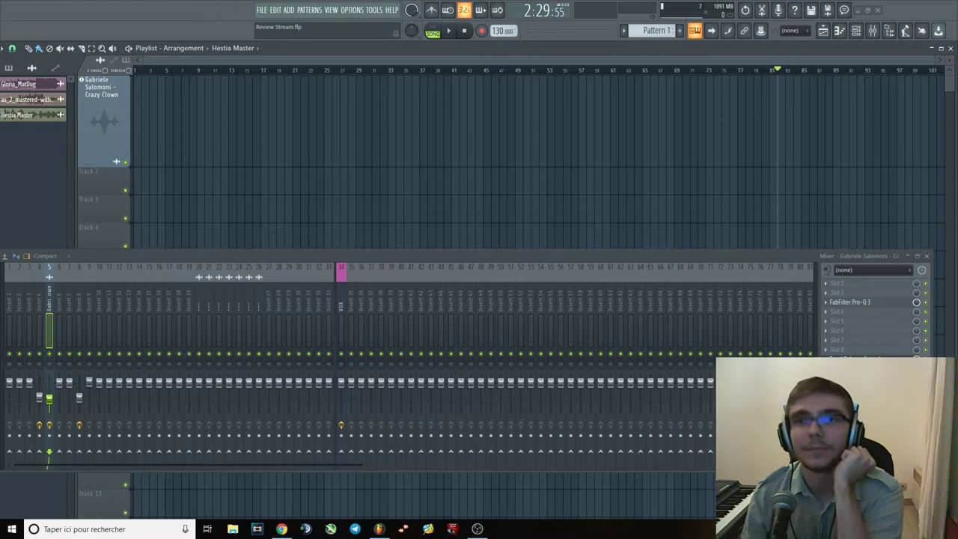
drag(265, 135, 267, 136)
drag(496, 107, 363, 107)
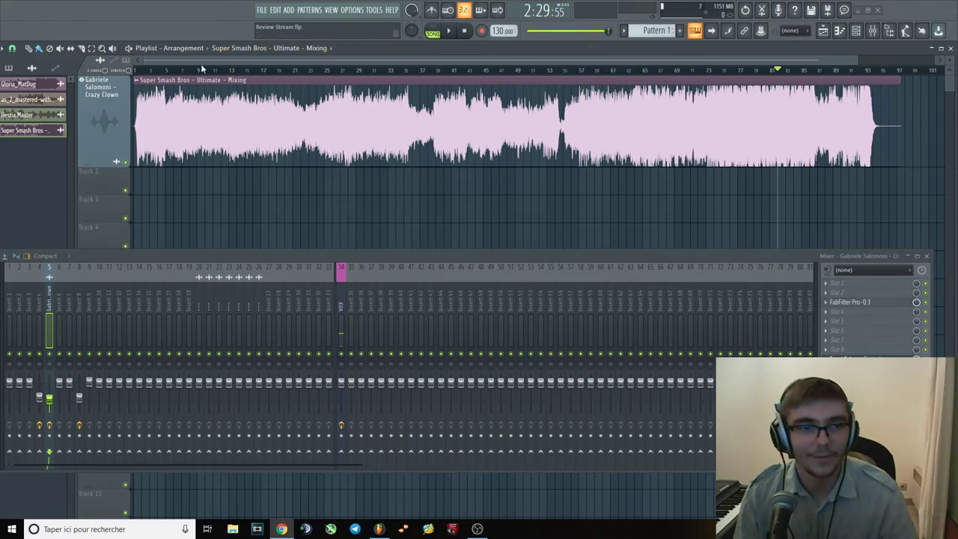
Play Super Smash Bros - Ultimate - Mixing from the start, auditioning passages around bars 26, 45, 53 and 57.
click(144, 71)
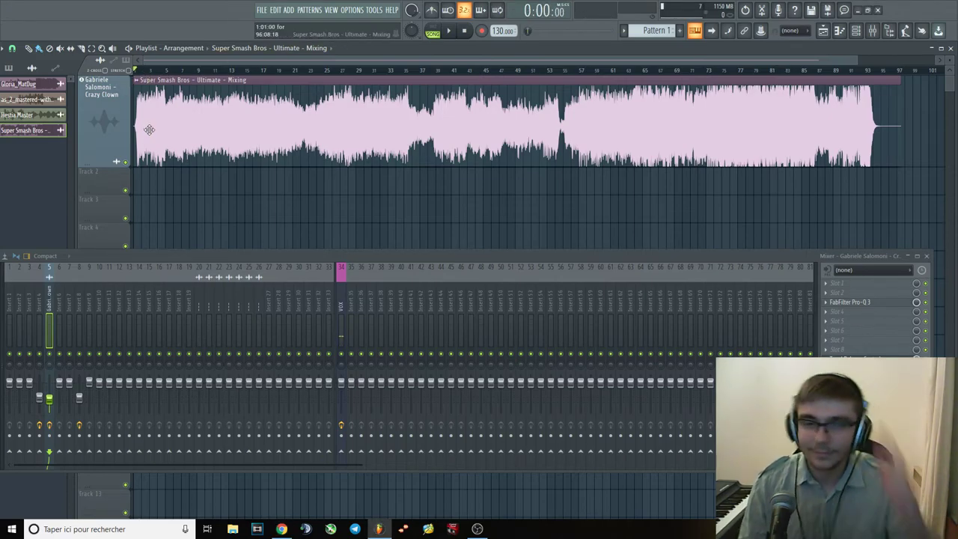
key(space)
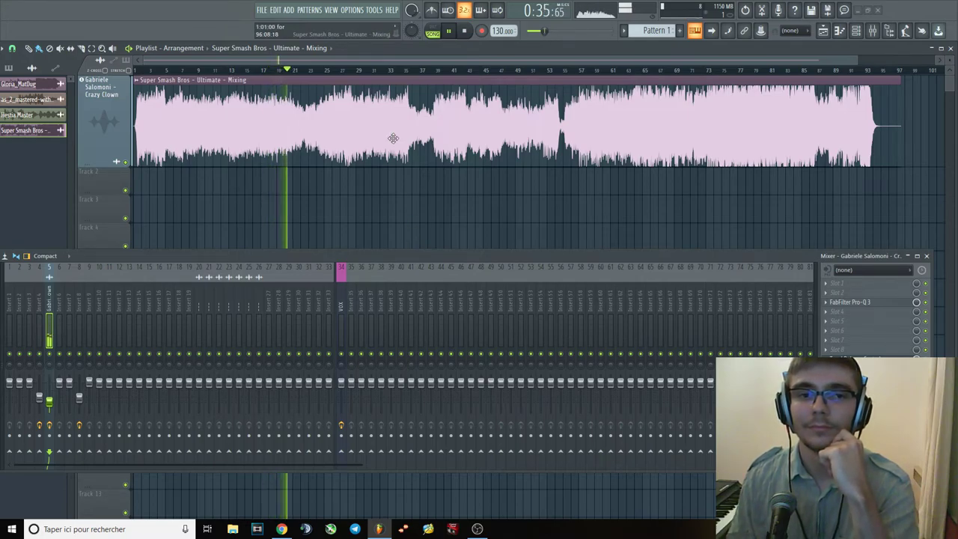
click(337, 71)
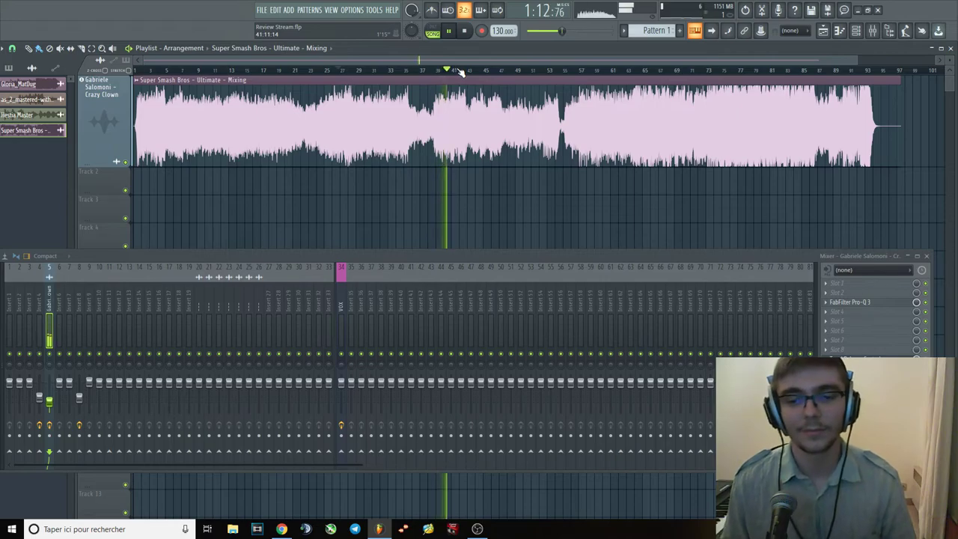
click(483, 70)
click(547, 71)
click(580, 70)
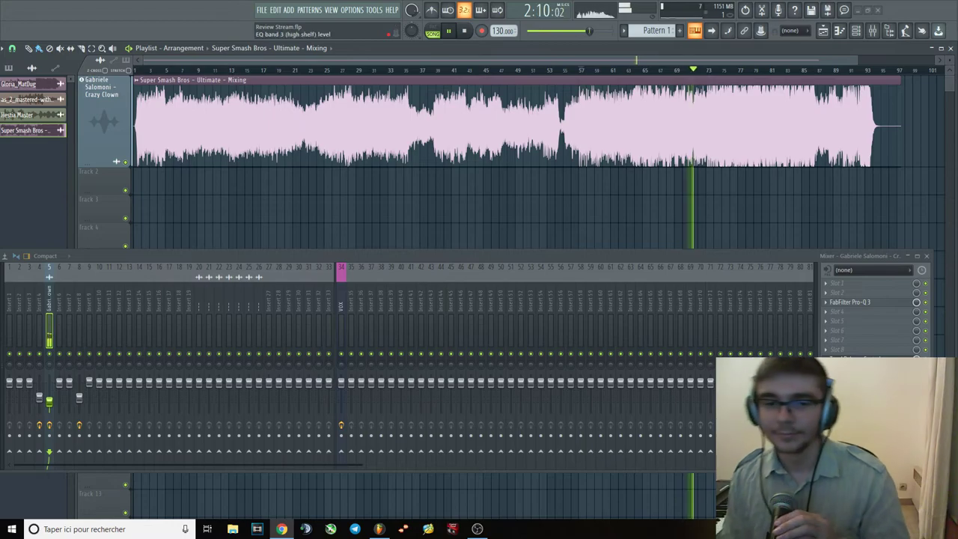
Examine the mix's frequency spectrum in FabFilter Pro-Q 3, lowering the mixer while viewing it, and close the plugin.
click(885, 303)
click(885, 303)
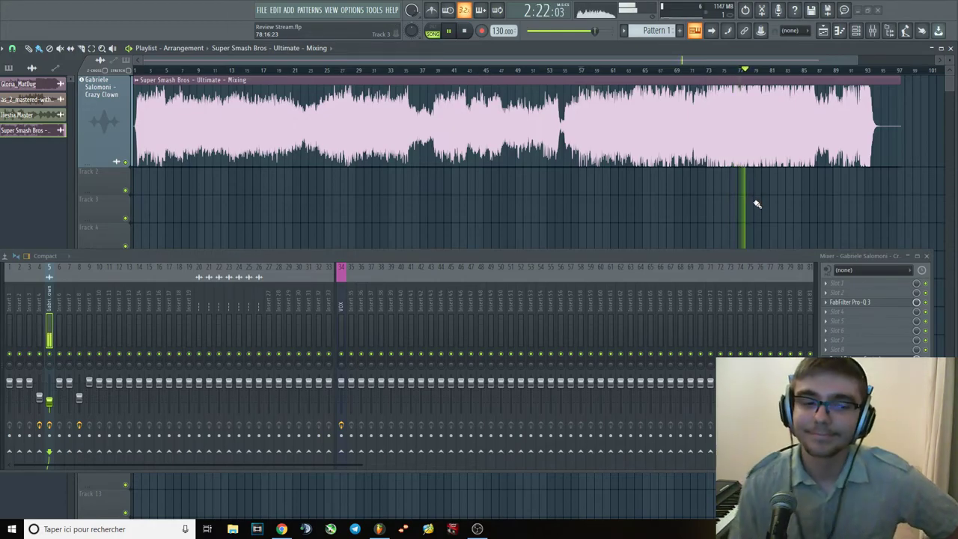
click(852, 304)
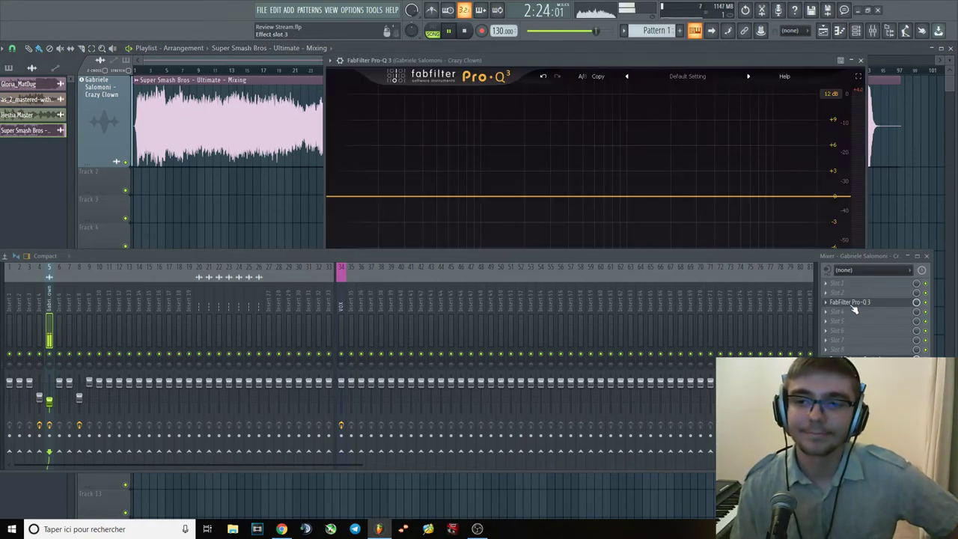
drag(663, 259, 645, 352)
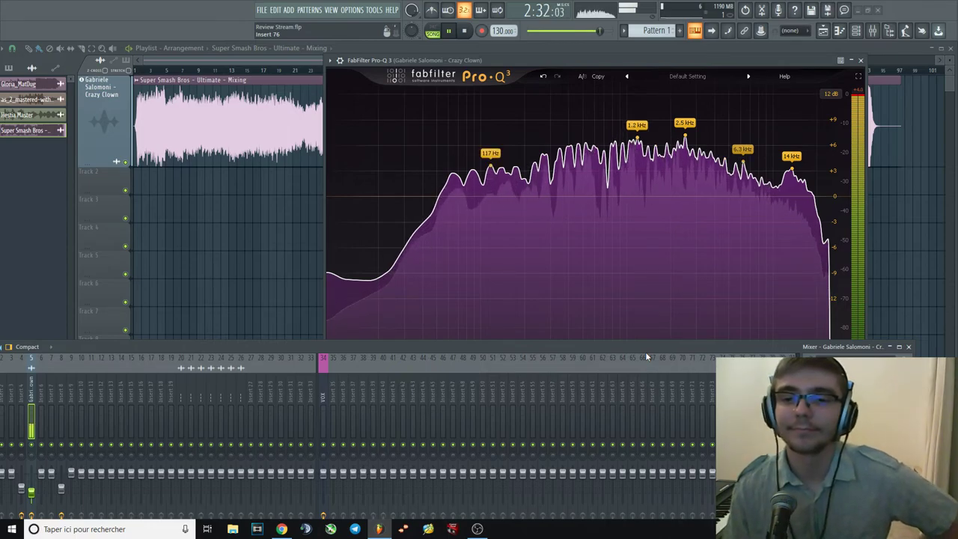
drag(645, 352, 654, 272)
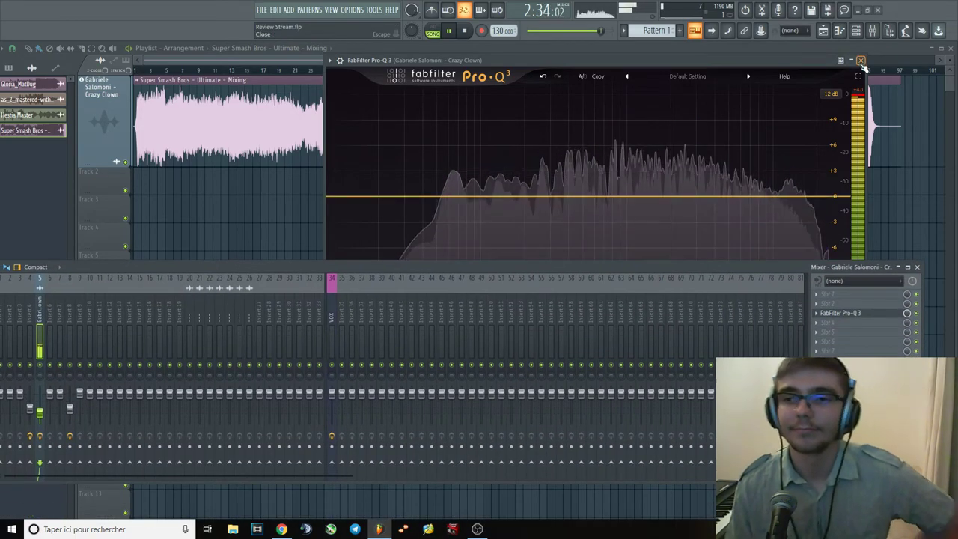
click(860, 60)
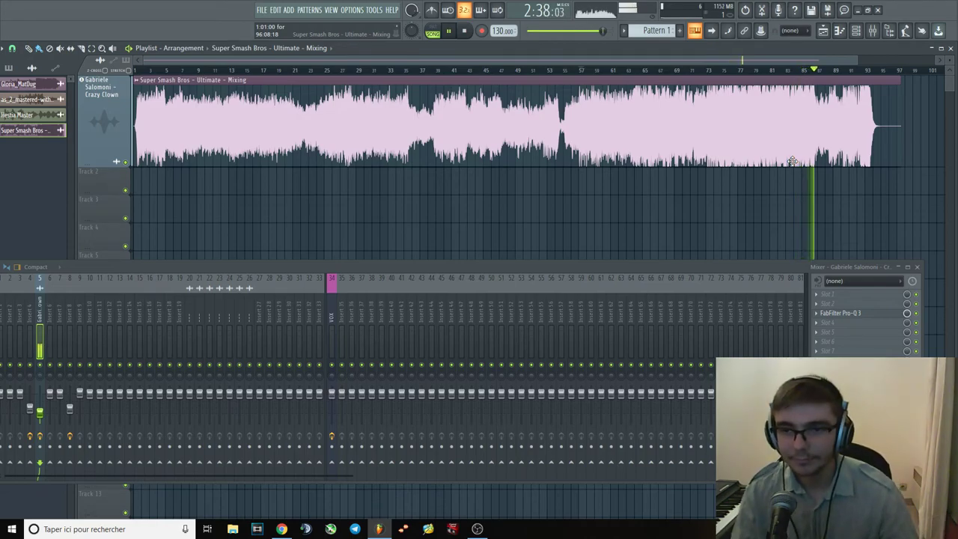
Audition the ending around bars 89 to 91, and compare it with the opening passages near bars 3, 10 and 13.
drag(837, 70, 852, 69)
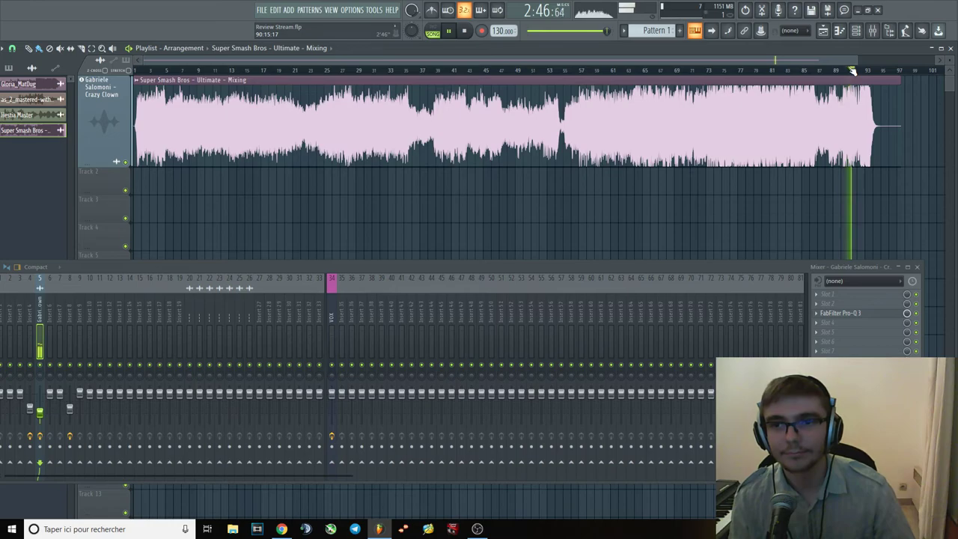
click(463, 31)
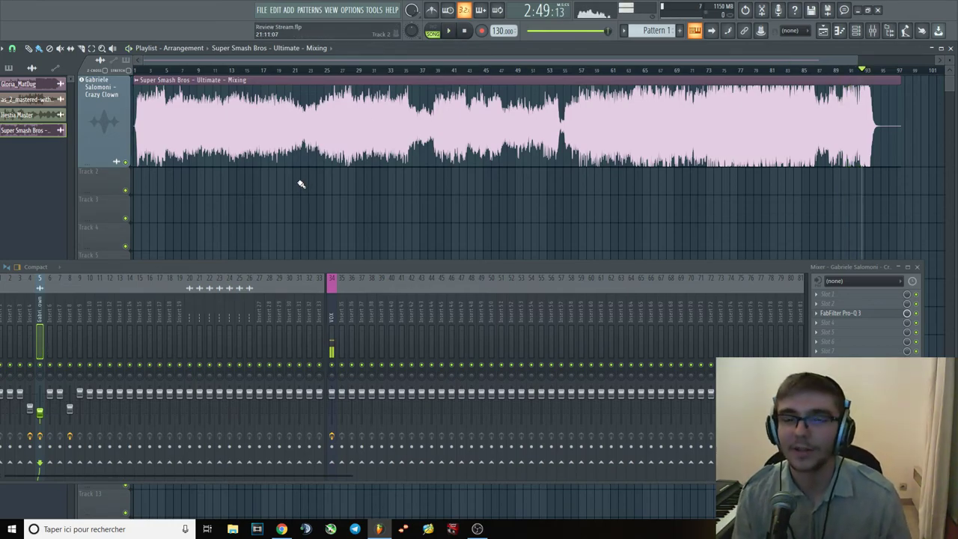
click(149, 71)
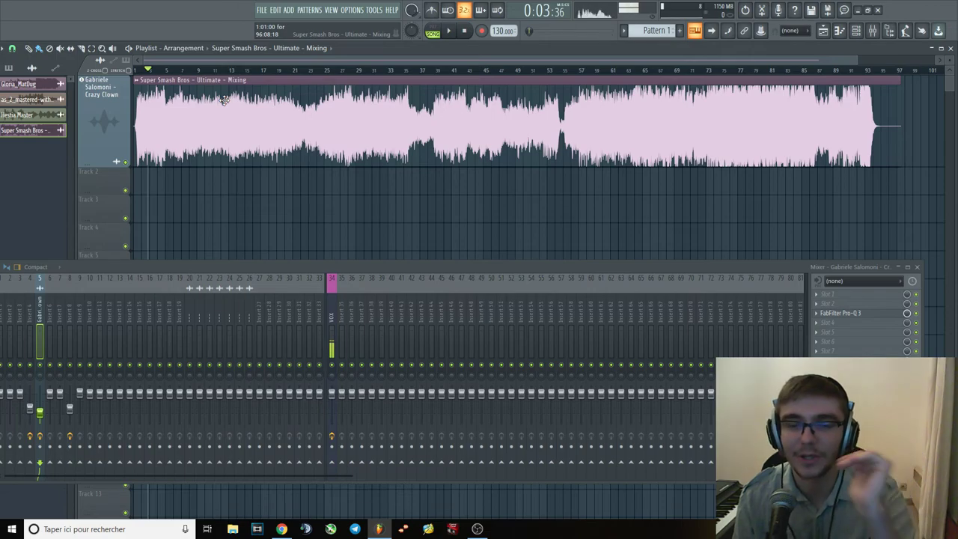
drag(180, 71, 206, 69)
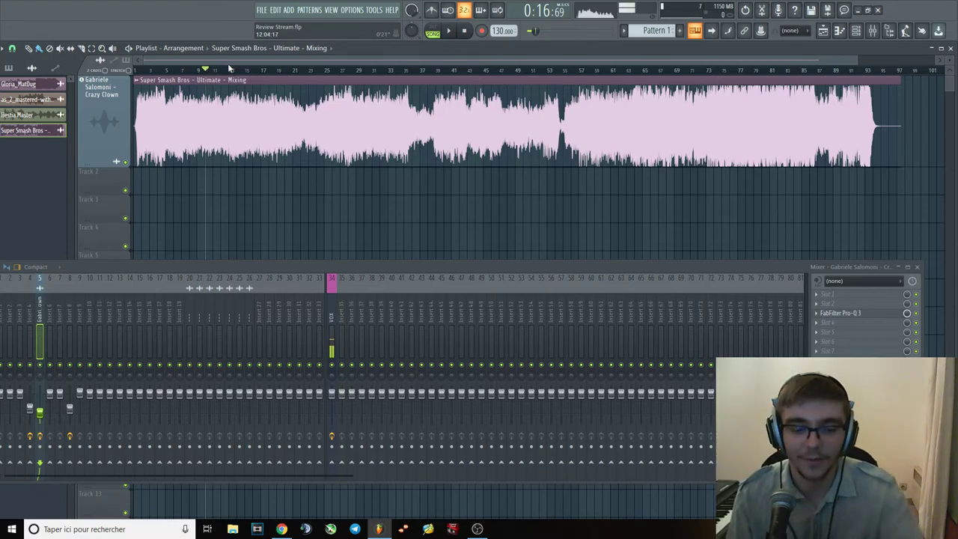
click(229, 68)
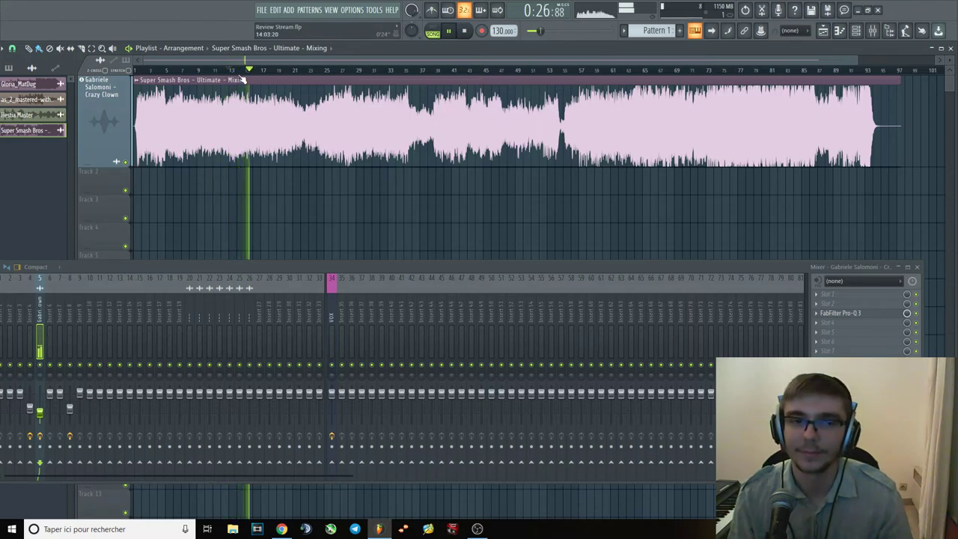
key(space)
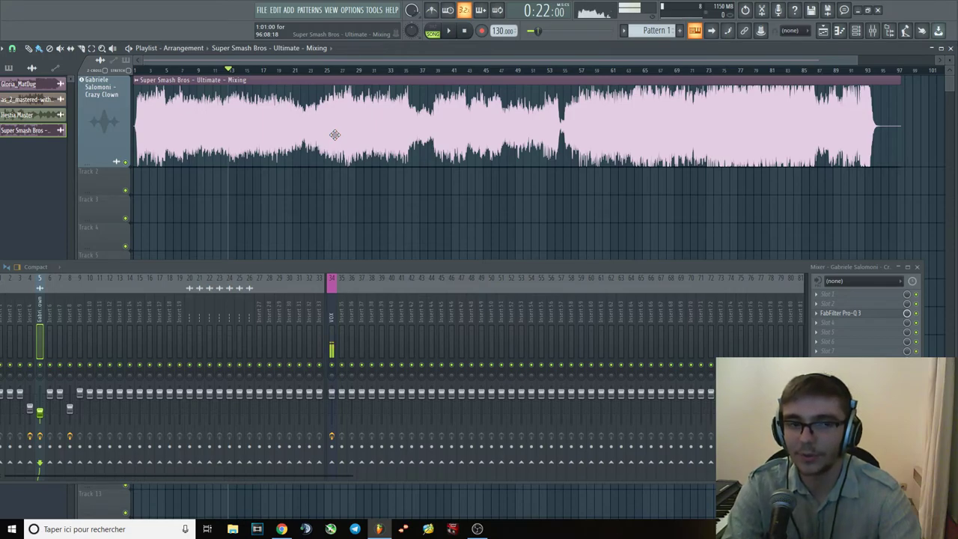
Audition the passage around bars 26 to 29, cue back to about bar 27, and briefly check FabFilter Pro-Q 3.
click(333, 71)
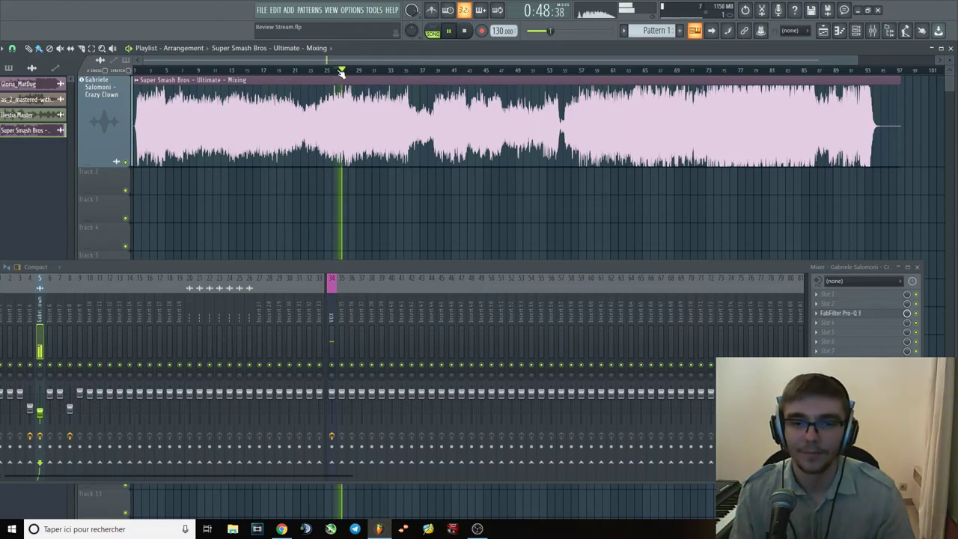
key(space)
click(352, 72)
click(361, 71)
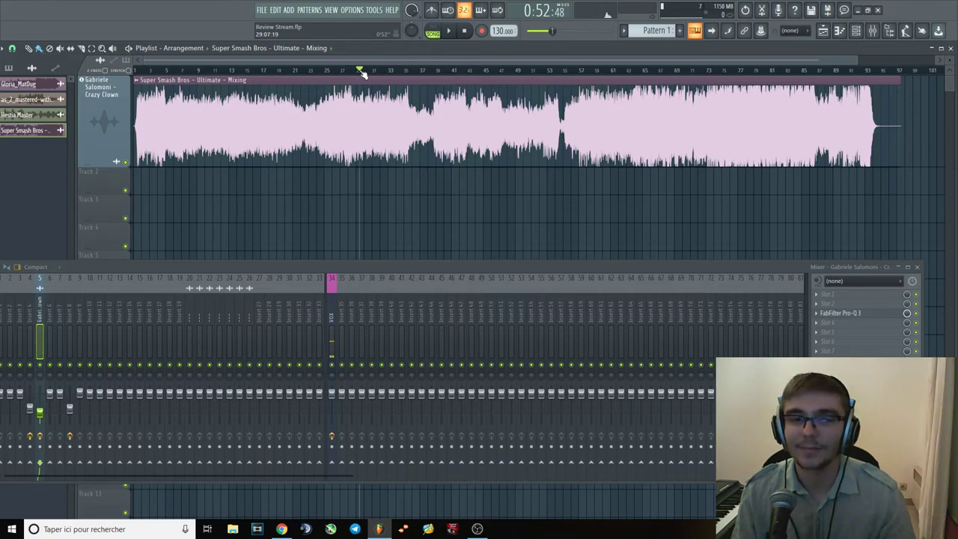
drag(360, 71, 348, 73)
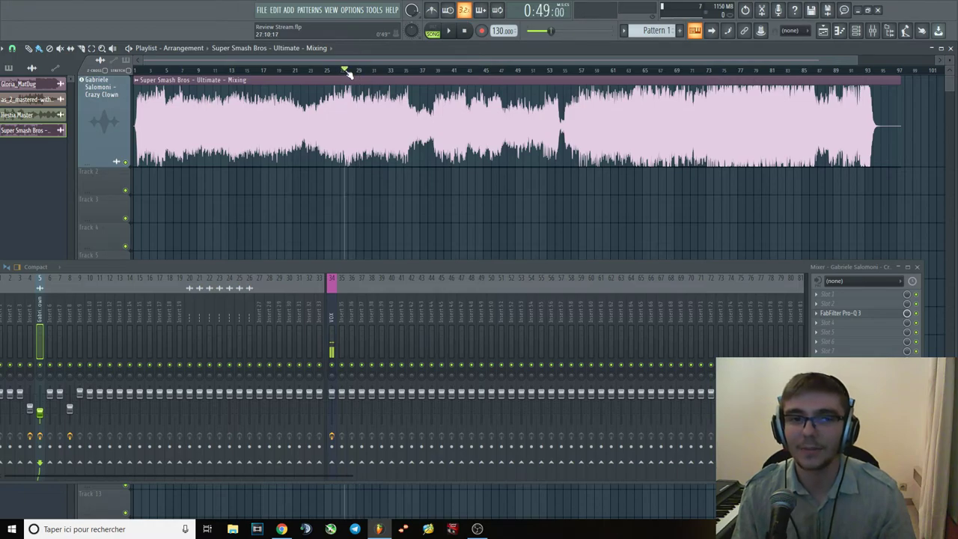
click(858, 317)
click(861, 60)
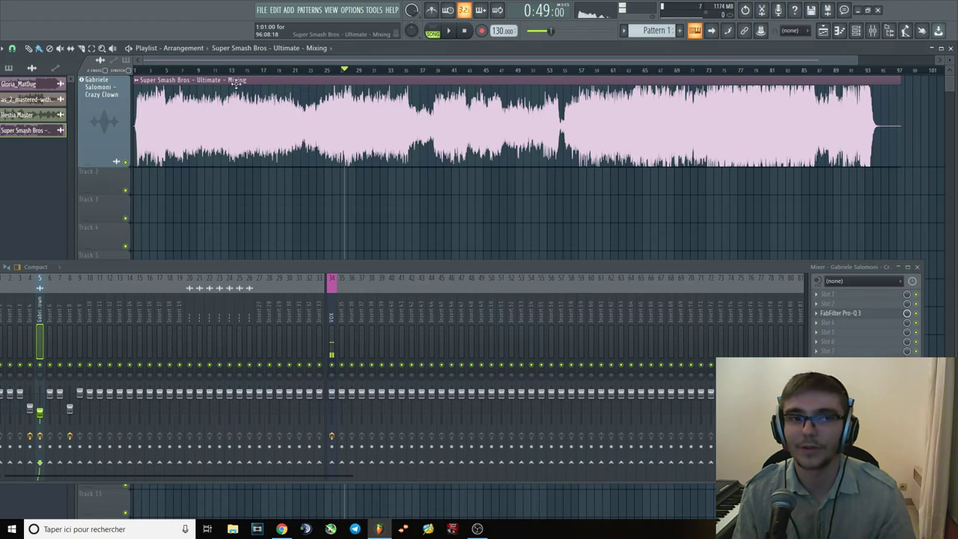
Audition the intro around bar 3 and open FabFilter Pro-Q 3 on the track.
click(151, 72)
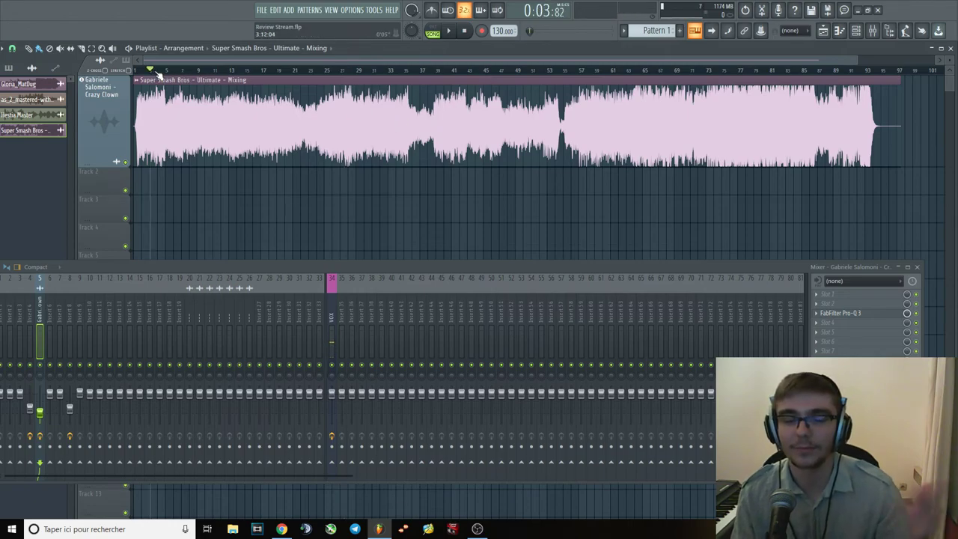
click(152, 73)
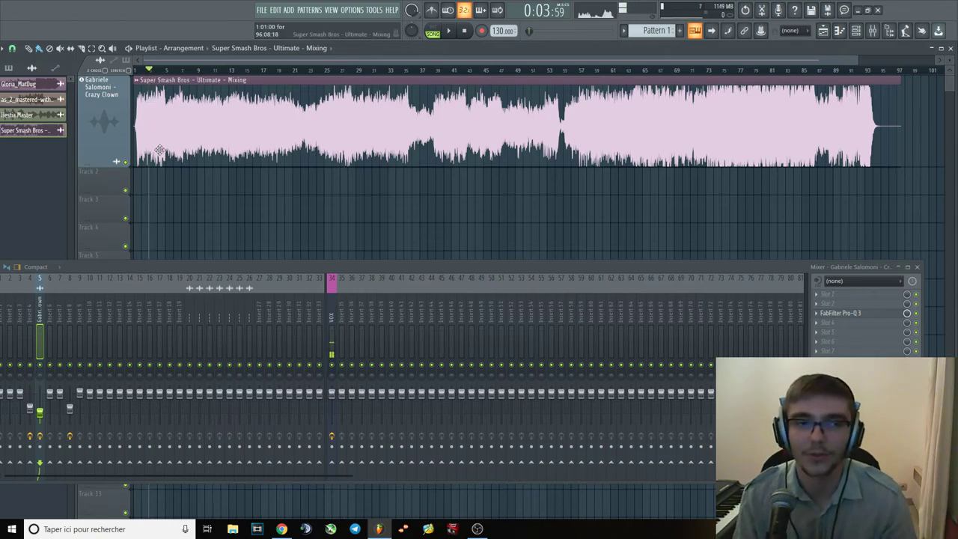
key(space)
key(space)
click(894, 318)
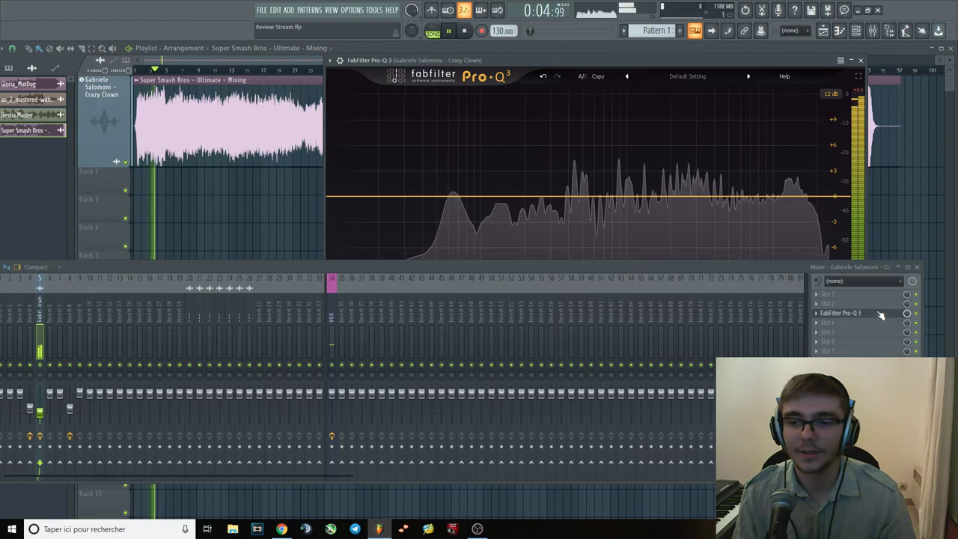
Try a wide high-frequency boost around 12.4 kHz, lower the mixer, and reshape the band into a narrower -4.16 dB cut around 13 kHz.
click(786, 185)
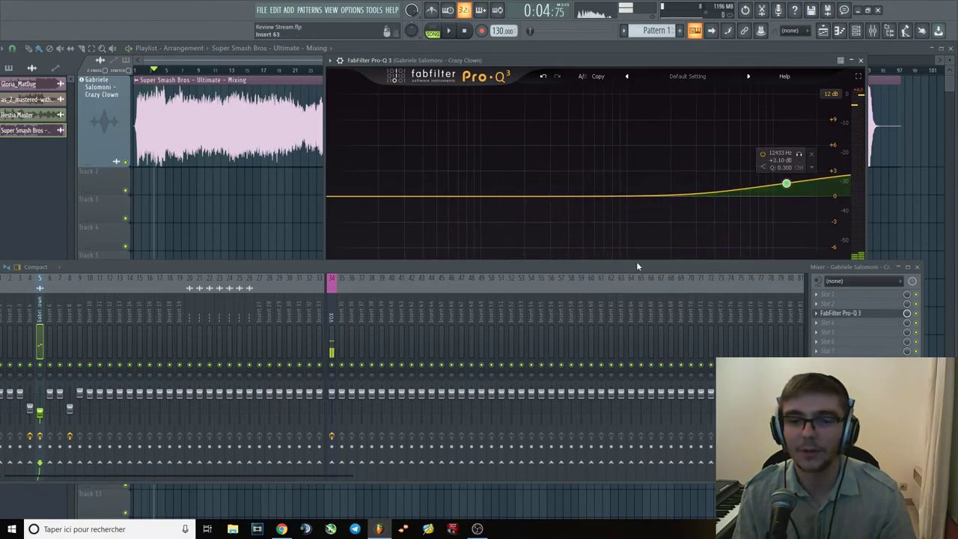
drag(637, 267, 621, 422)
click(647, 348)
click(642, 252)
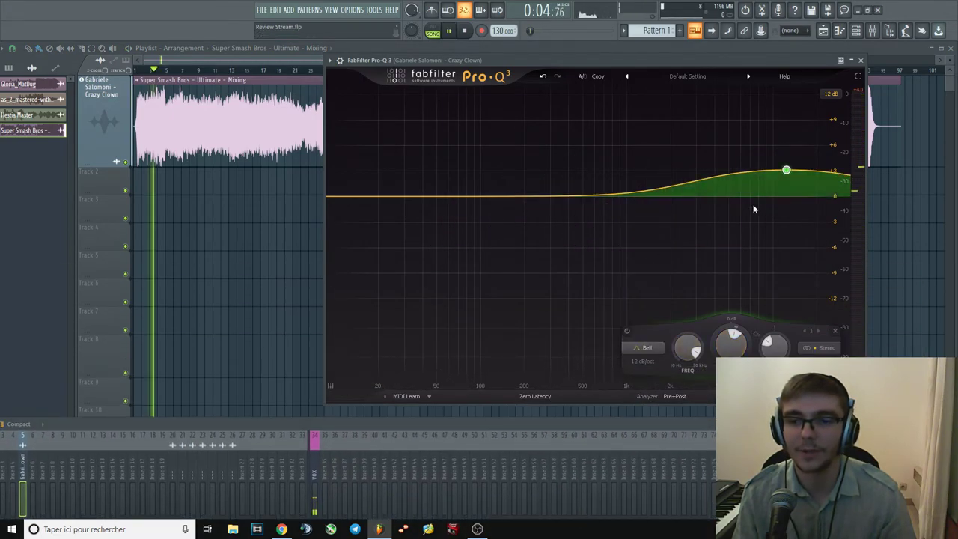
key(space)
scroll(785, 184, up, 5)
drag(786, 184, 791, 233)
scroll(785, 218, down, 4)
right_click(791, 232)
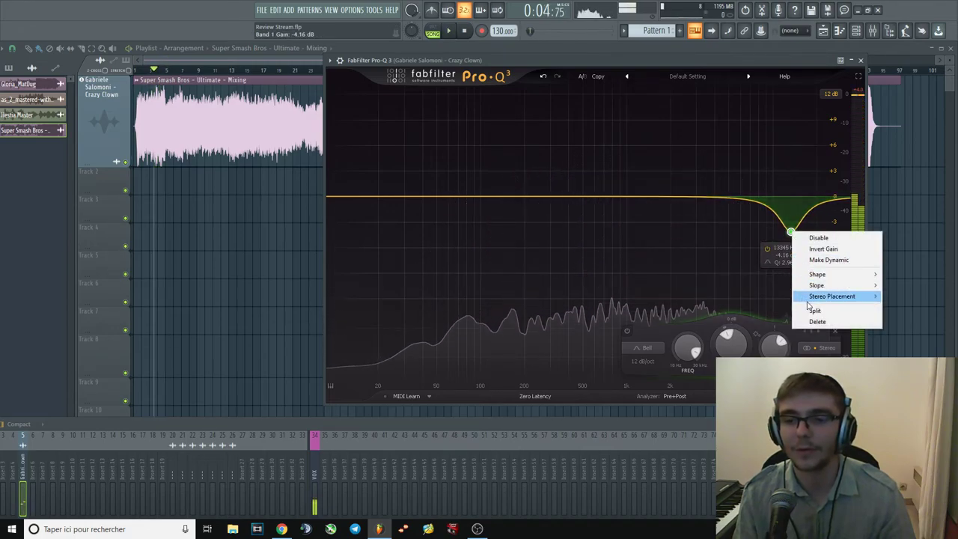
Delete the band around 13 kHz and close FabFilter Pro-Q 3.
click(813, 312)
right_click(791, 233)
click(815, 323)
right_click(791, 232)
click(816, 323)
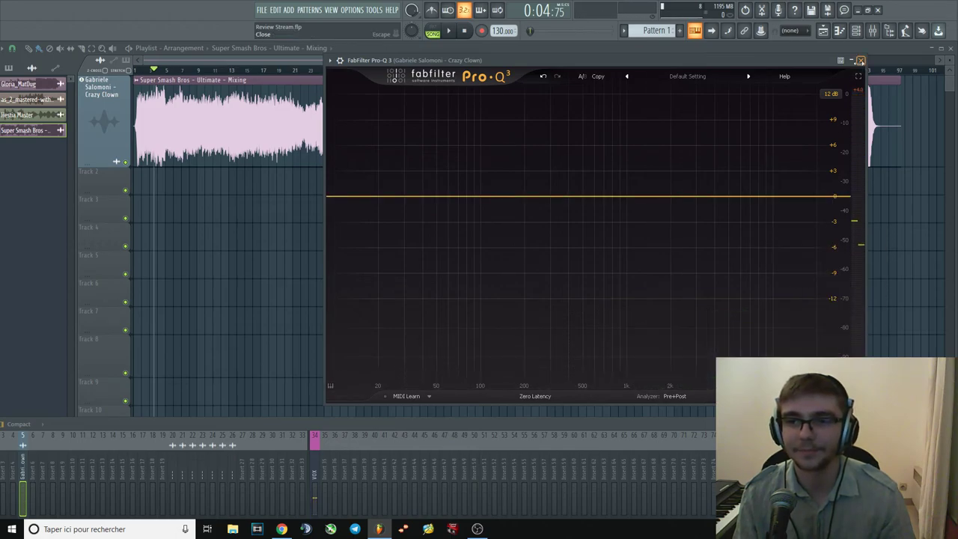
click(860, 60)
Raise the mixer, audition the passage around bar 6, and reopen FabFilter Pro-Q 3.
click(173, 71)
drag(478, 424, 487, 338)
key(space)
key(space)
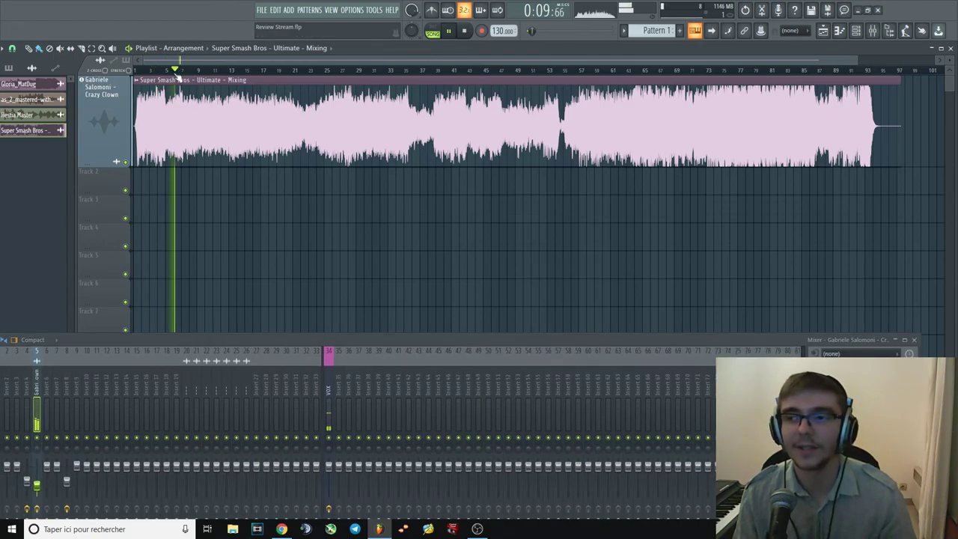
key(space)
click(838, 369)
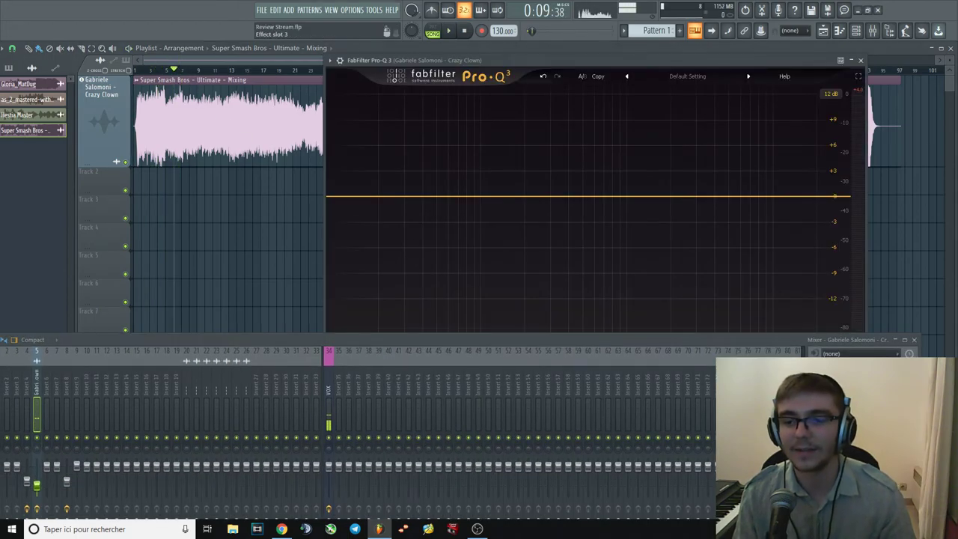
Close FabFilter Pro-Q 3 and audition the passage from around bar 8.
click(860, 60)
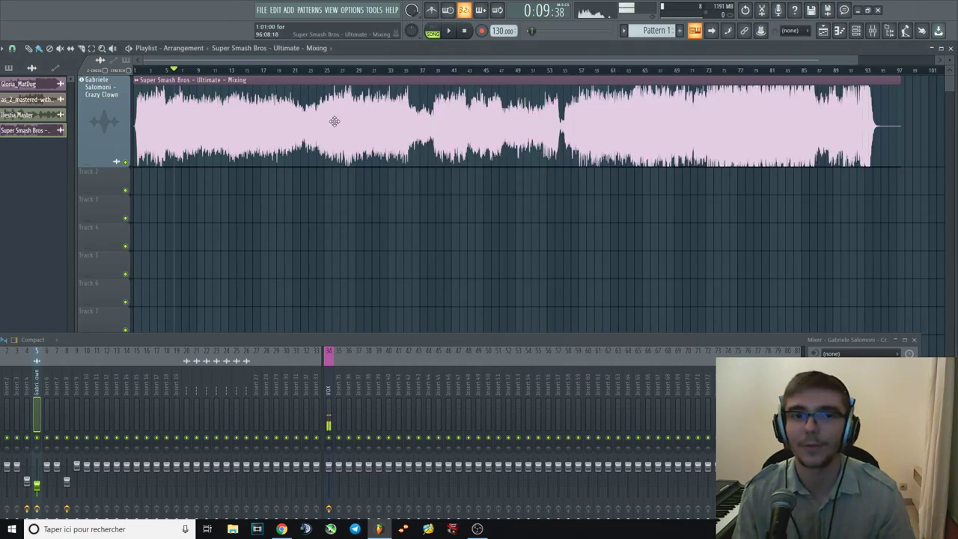
key(space)
click(192, 69)
key(space)
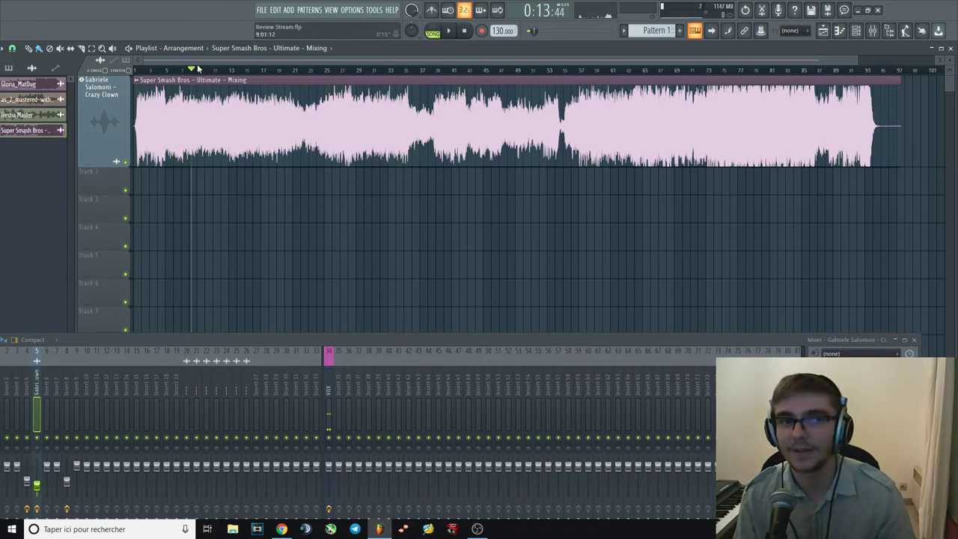
key(space)
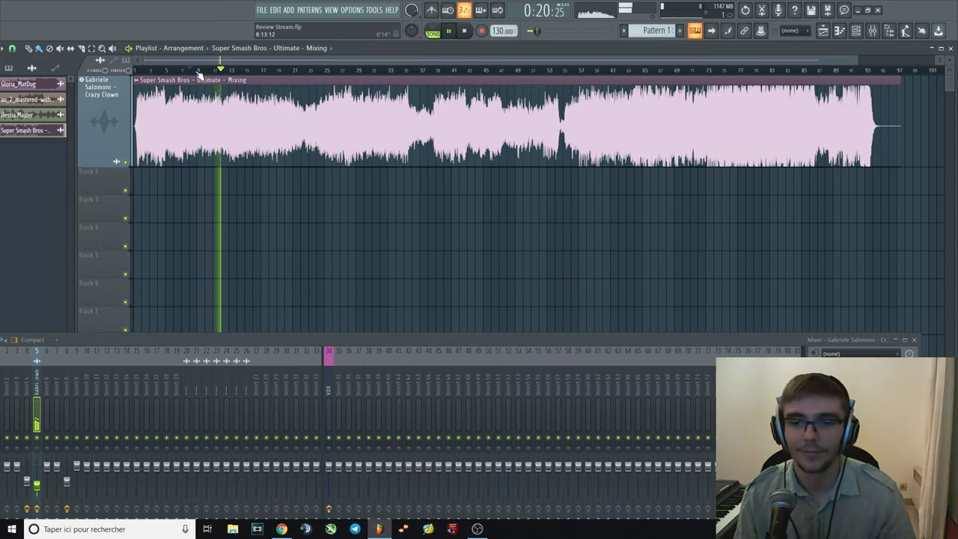
Raise the mixer to show its full strips and audition the passages around bars 10, 14 and 17.
drag(428, 335, 457, 234)
key(space)
click(212, 71)
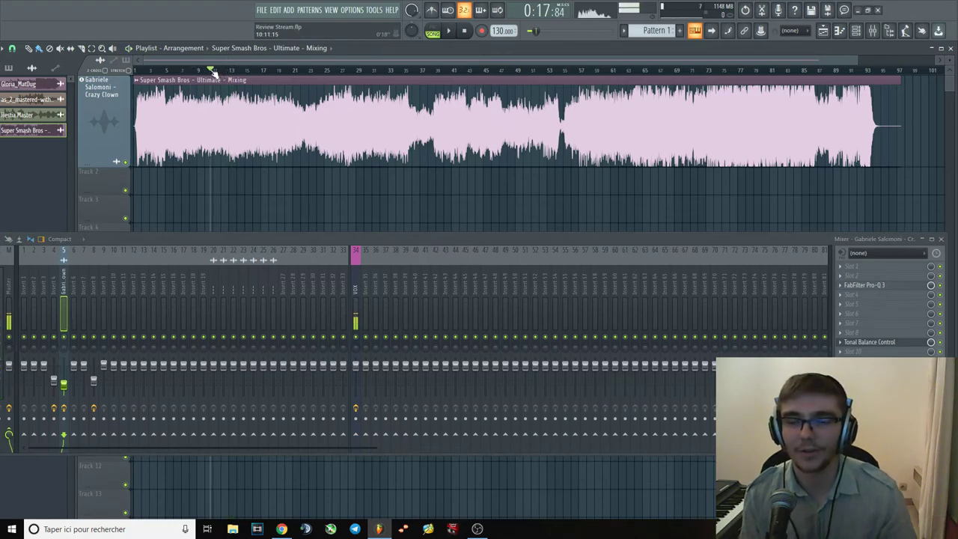
drag(209, 71, 244, 71)
key(space)
key(space)
click(268, 71)
key(space)
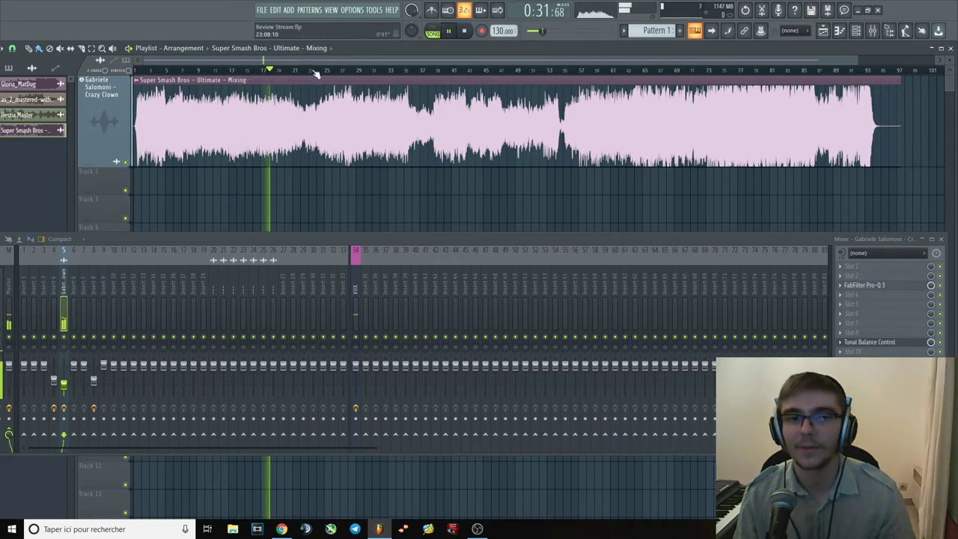
Audition the passages around bars 23, 26 and 30, and replay the section from around bar 31.
click(314, 71)
click(335, 71)
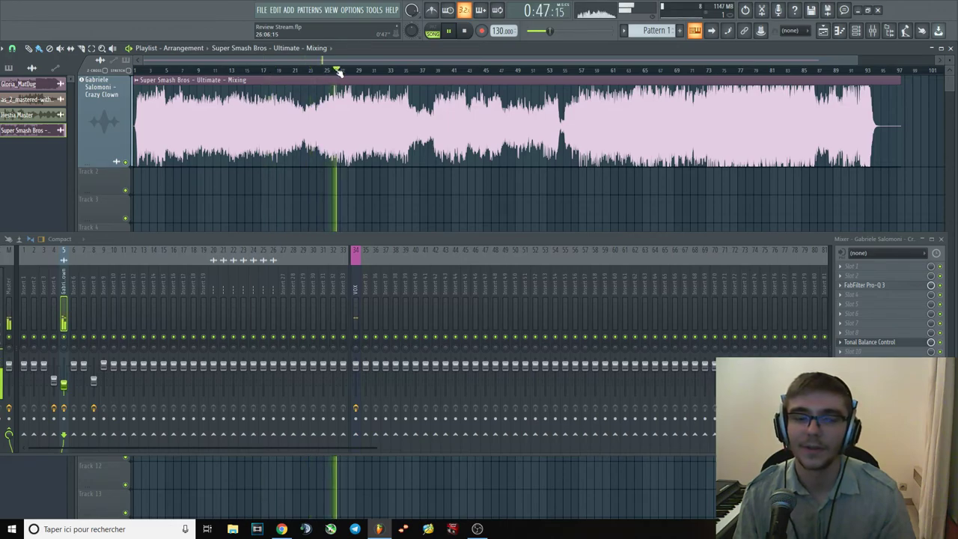
click(368, 71)
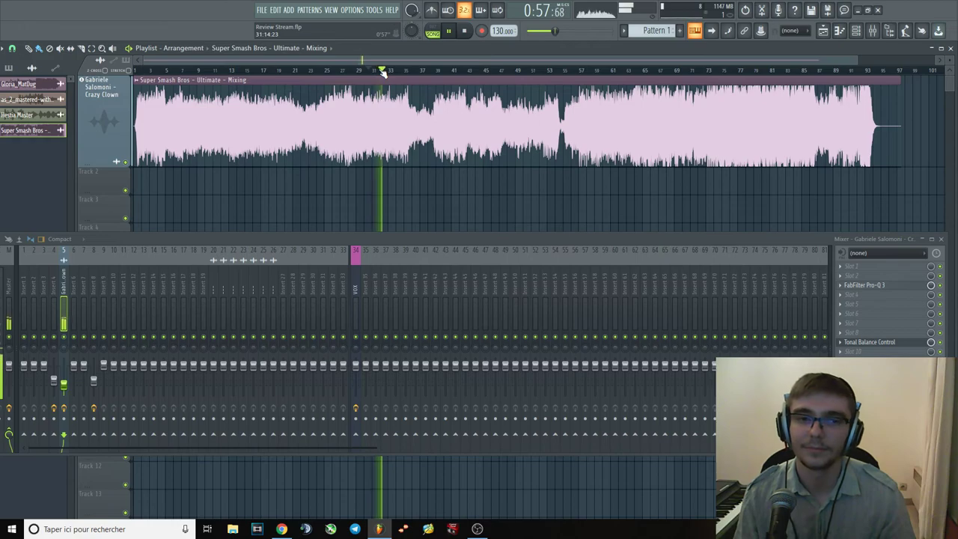
click(381, 71)
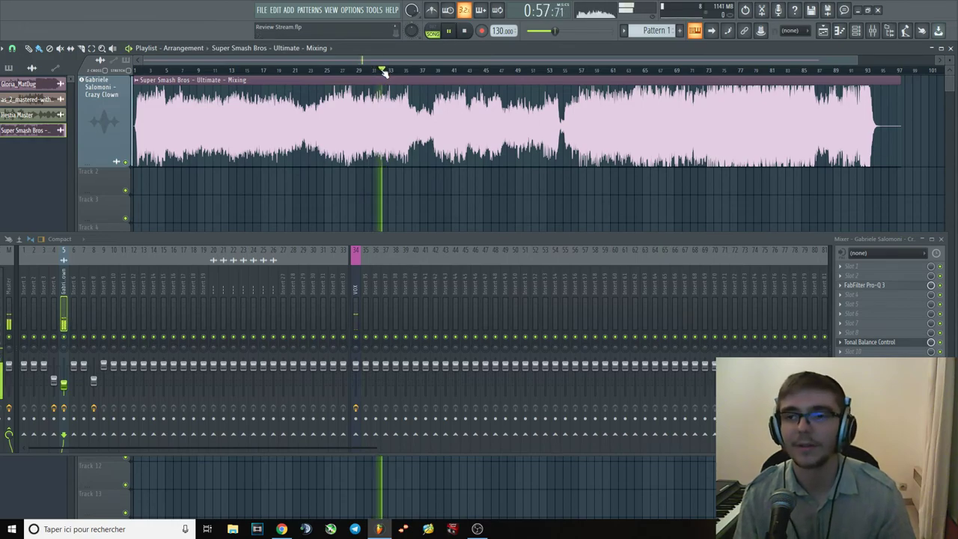
key(space)
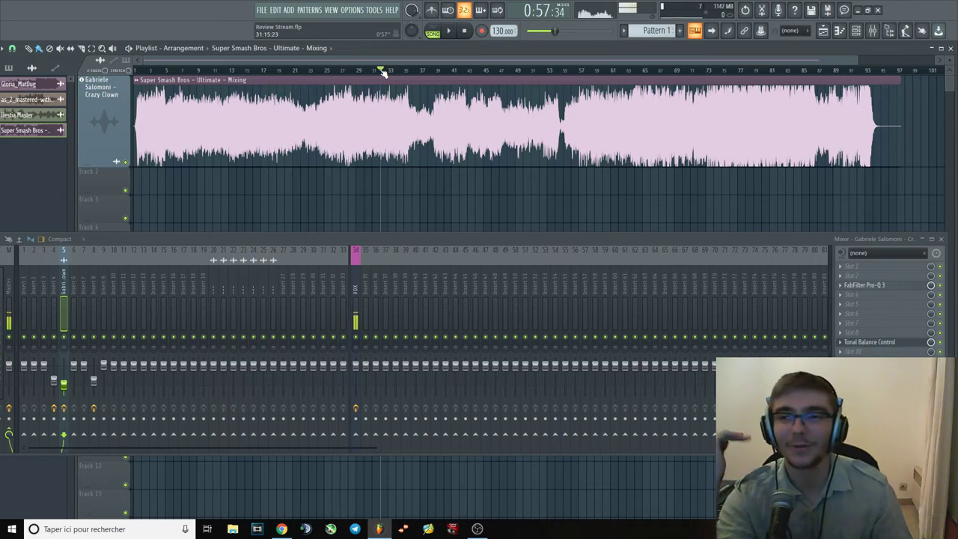
key(space)
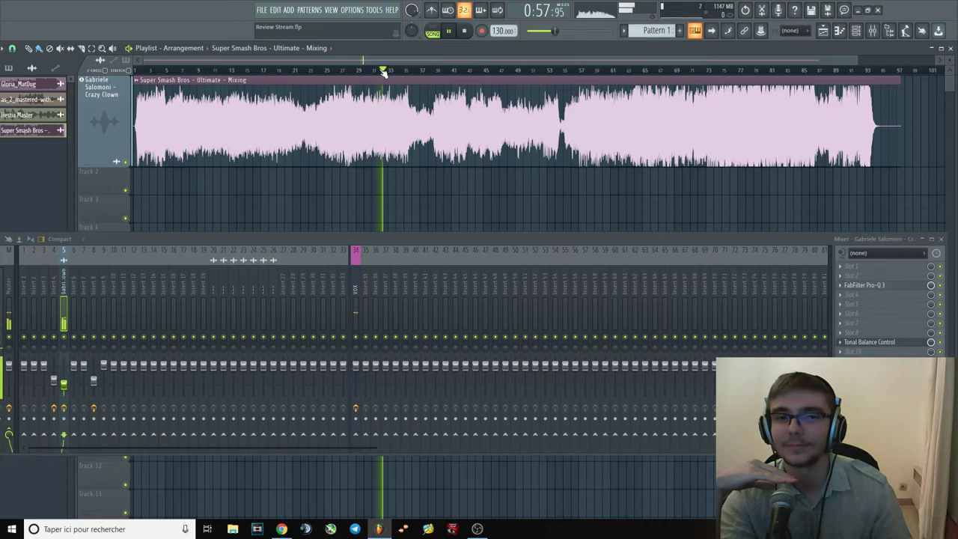
key(space)
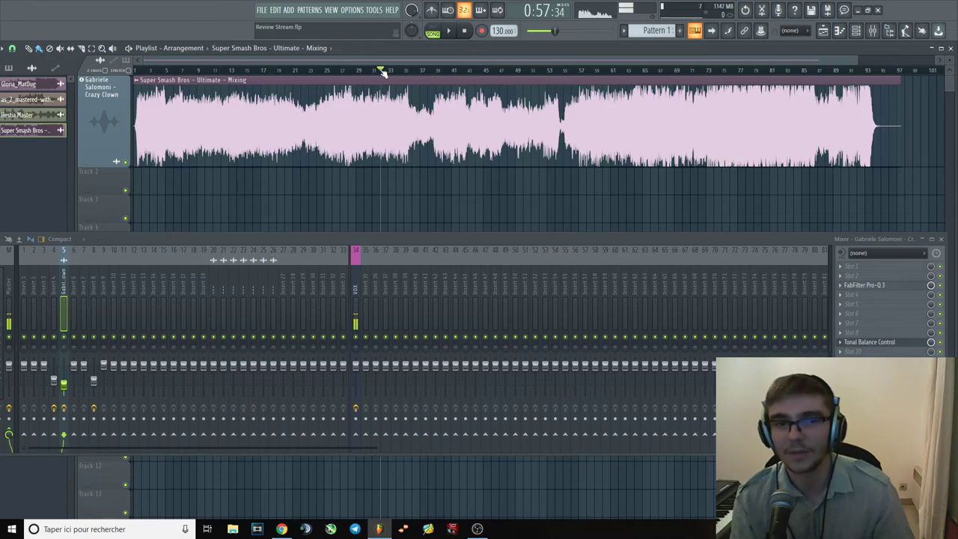
Audition the section from around bar 30 again, then the passages around bars 33 and 38.
click(367, 70)
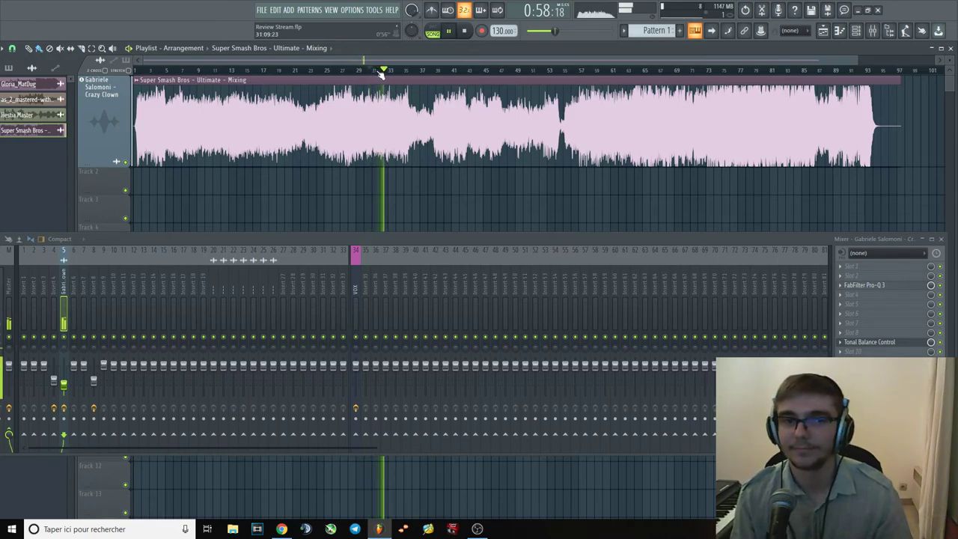
key(space)
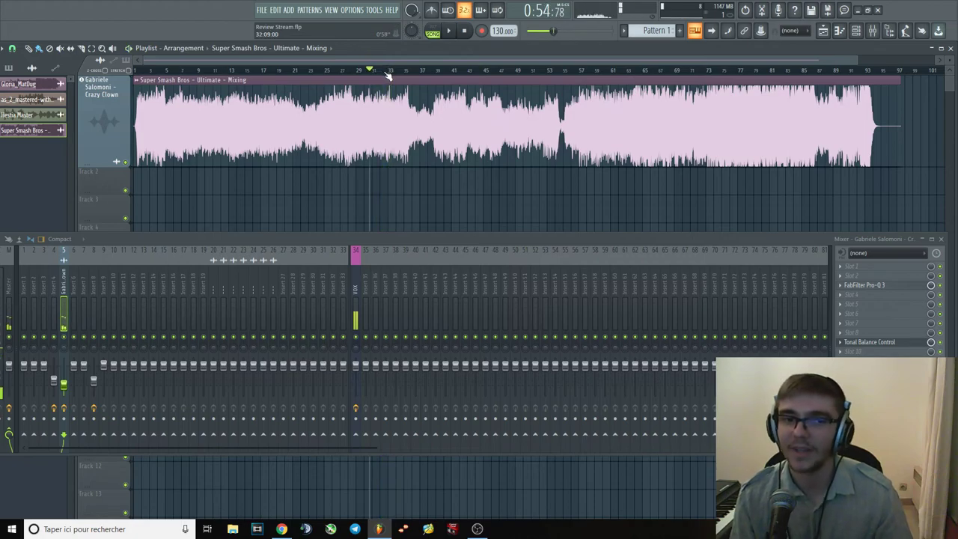
key(space)
click(395, 70)
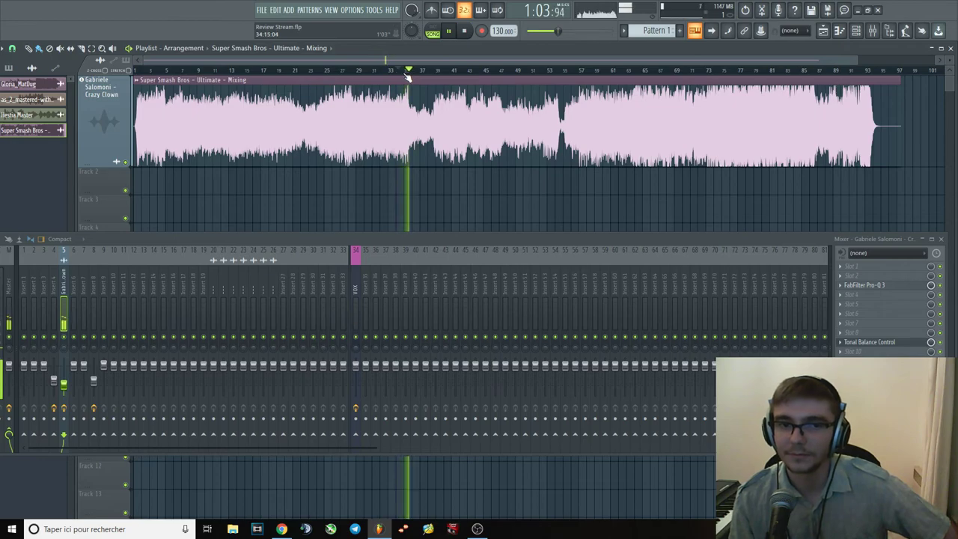
click(433, 71)
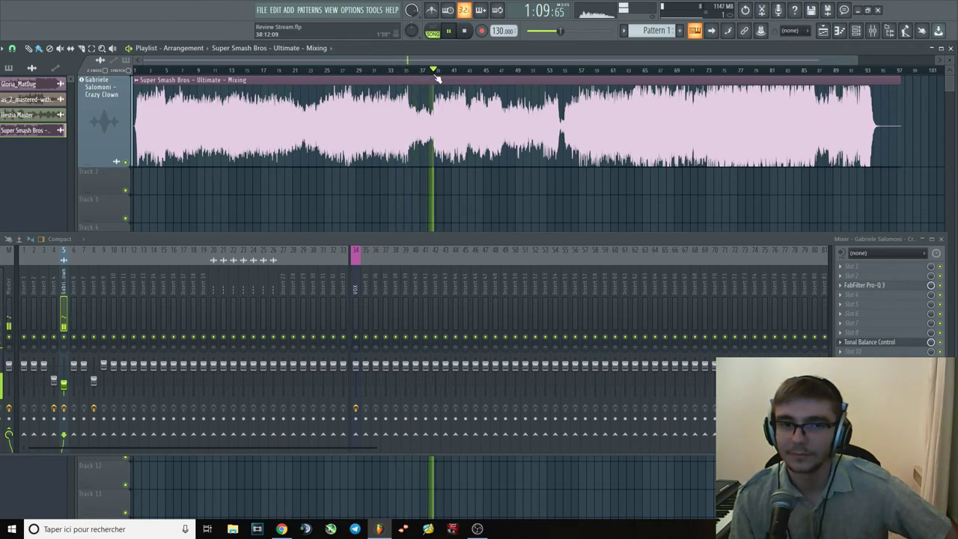
key(space)
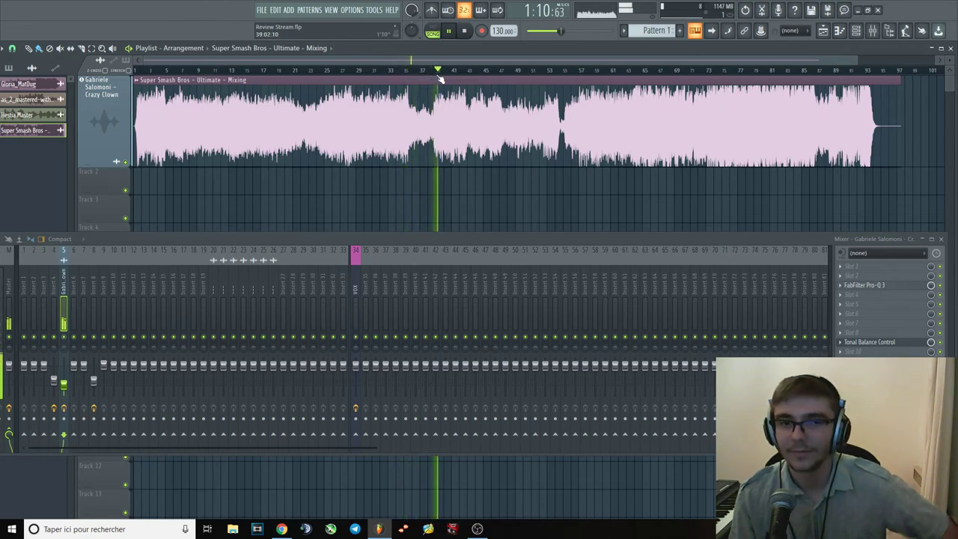
scroll(442, 108, up, 3)
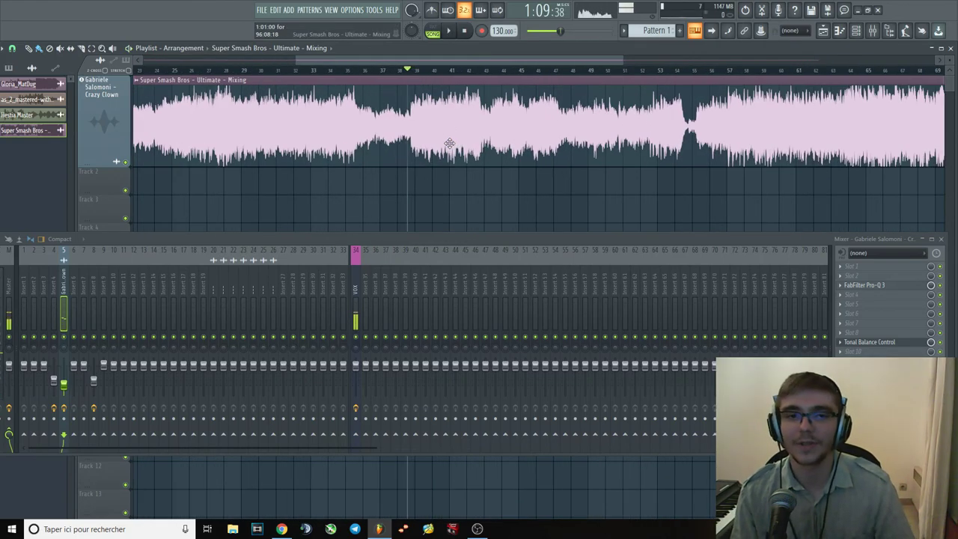
key(space)
key(space)
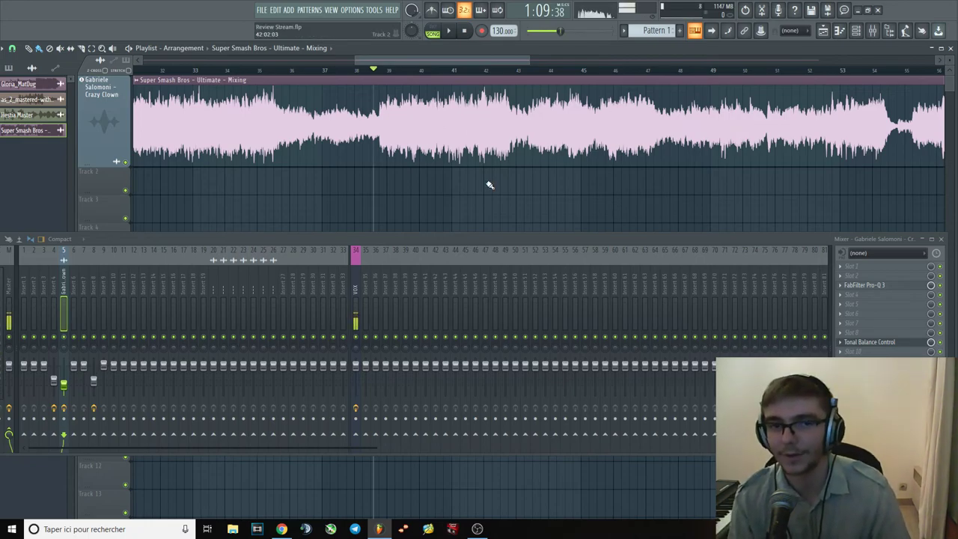
Show the whole clip and audition passages in sequence from around bar 42 through bar 57.
scroll(489, 185, down, 3)
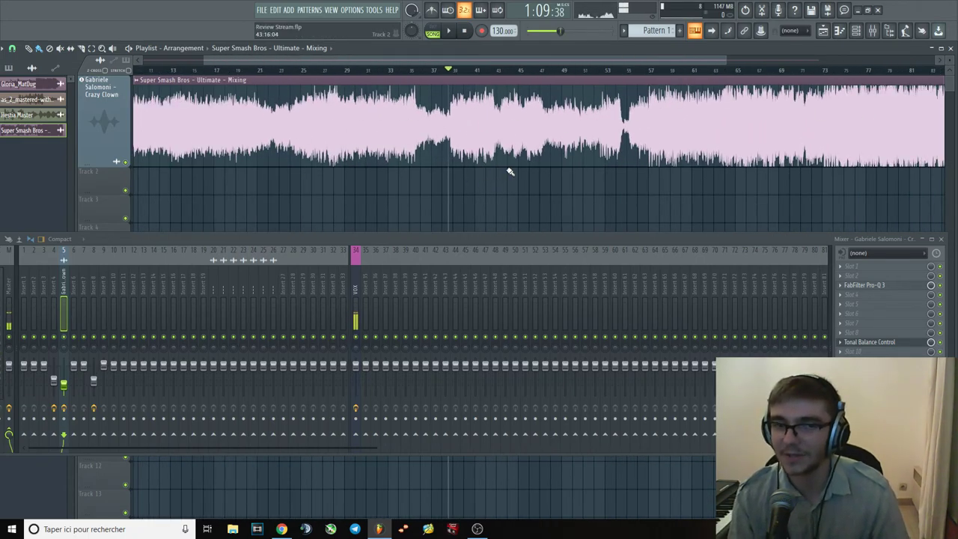
scroll(510, 172, down, 2)
click(427, 71)
click(443, 69)
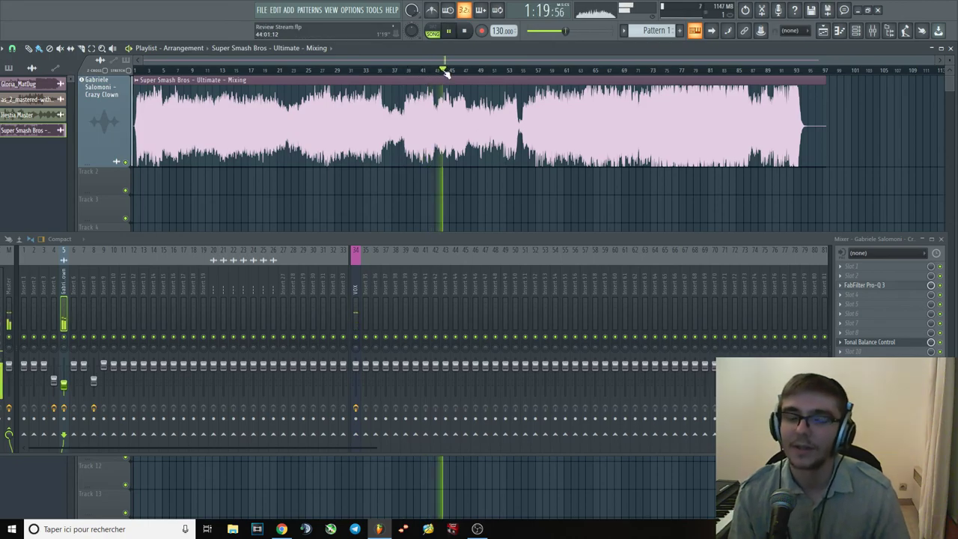
click(461, 71)
click(496, 70)
click(508, 70)
click(538, 71)
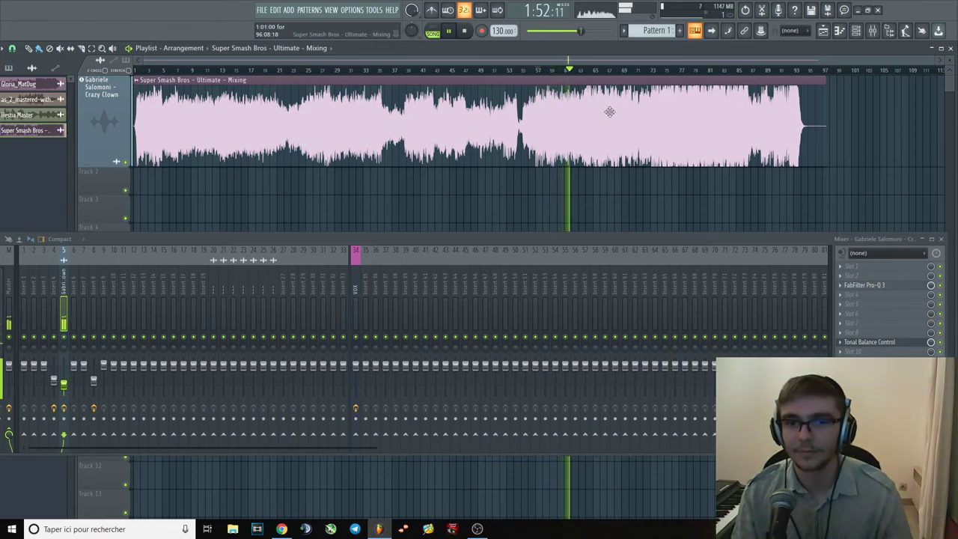
key(space)
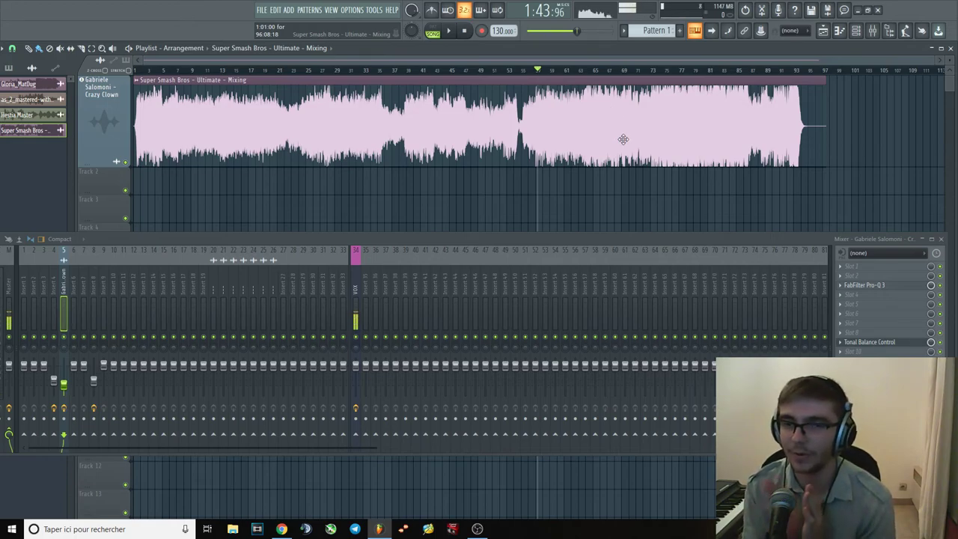
Replay the passage from around bar 57 and audition the louder section around bar 65.
key(space)
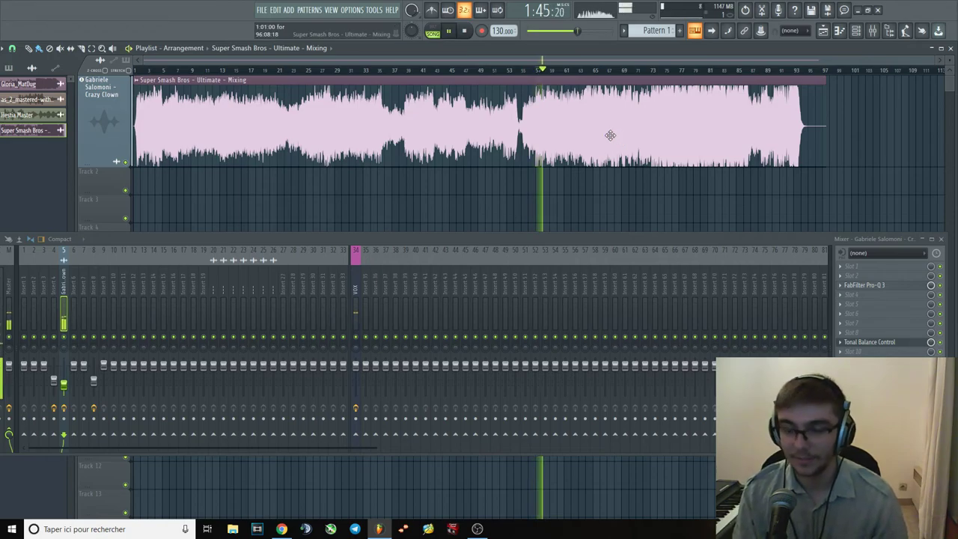
key(space)
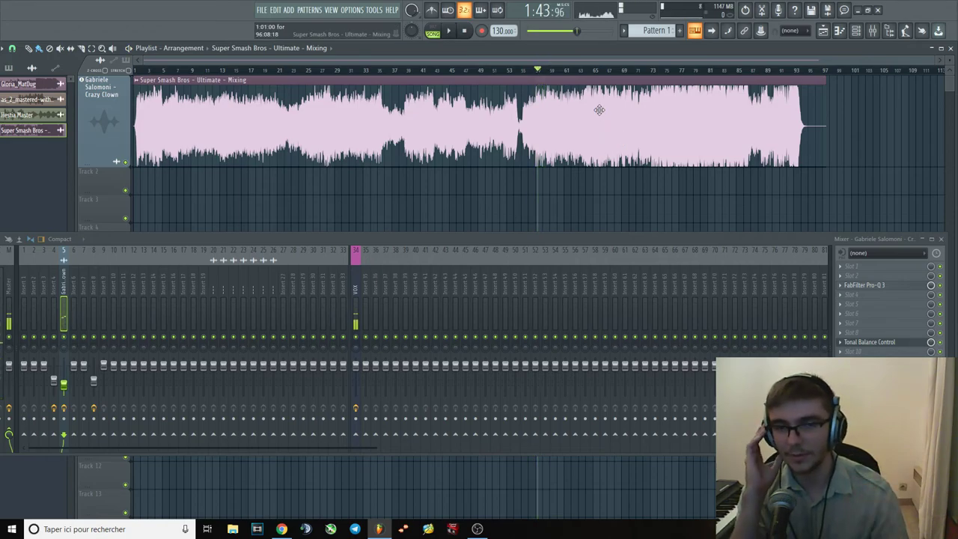
key(space)
click(592, 71)
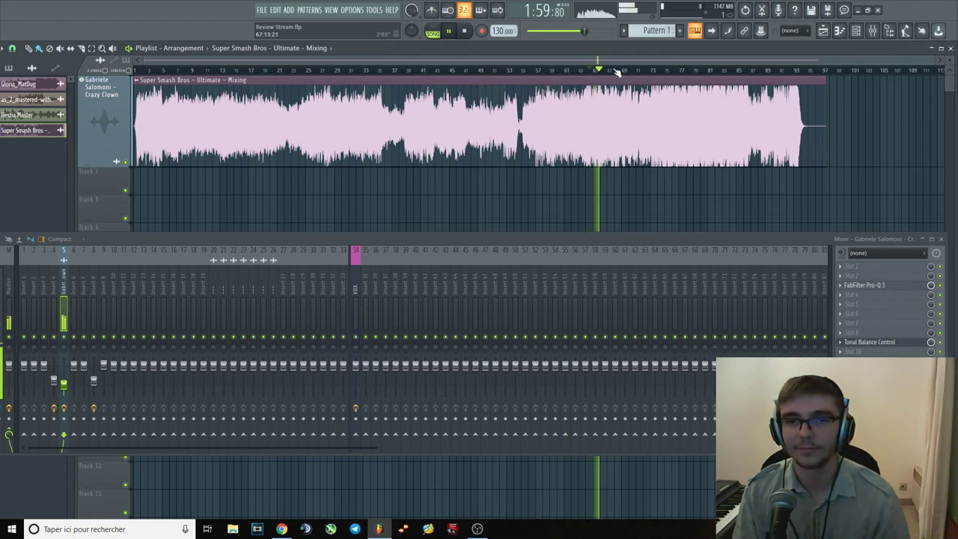
key(space)
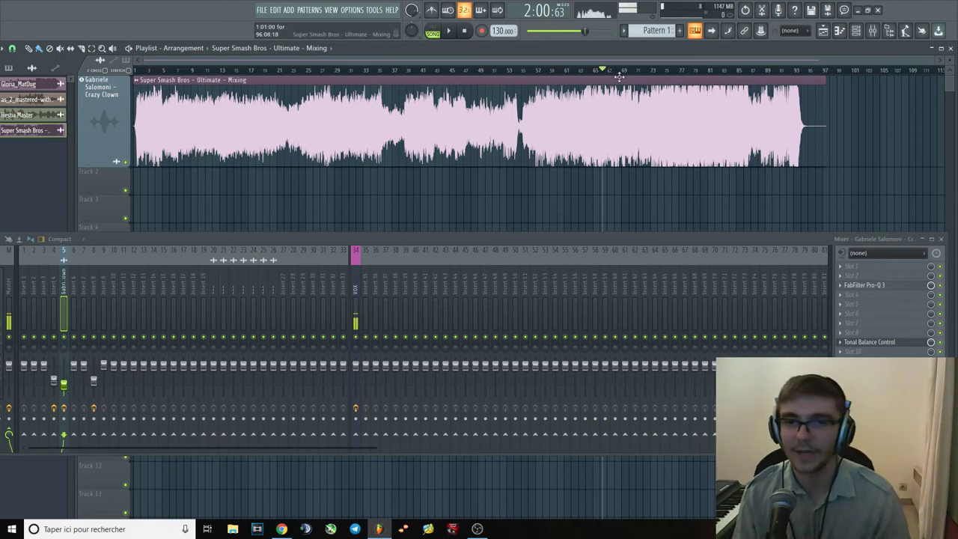
key(space)
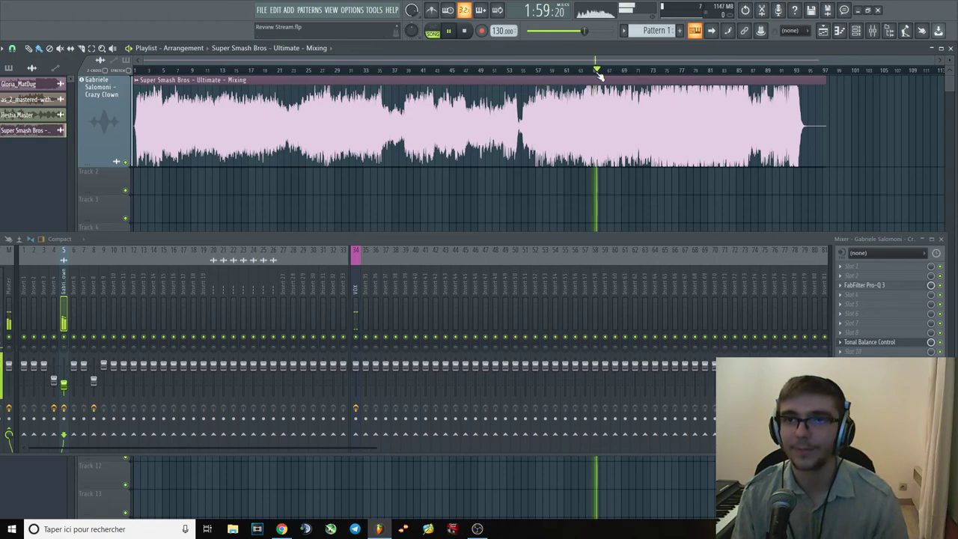
Audition the passage around bar 73 with FabFilter Pro-Q 3 reopened and the mixer lowered clear of it.
click(654, 70)
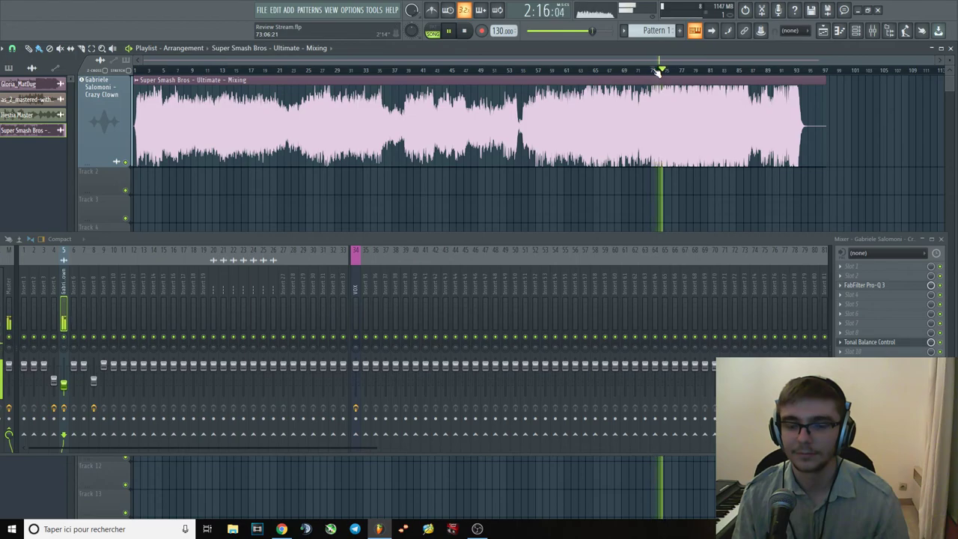
click(895, 287)
key(space)
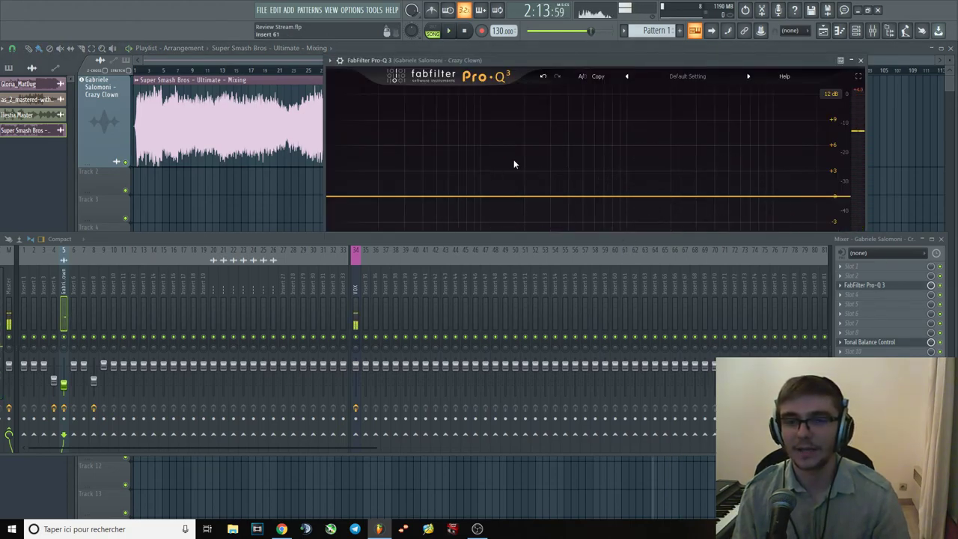
drag(642, 239, 646, 341)
key(space)
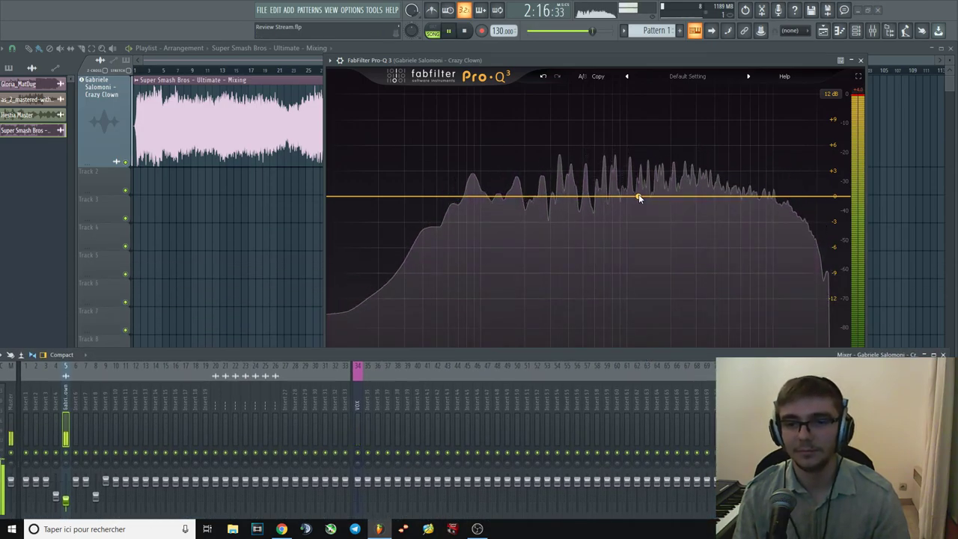
Add a mid-range EQ band and shape it into a wide -2.87 dB cut at about 750 Hz with Q 0.686.
drag(636, 197, 587, 157)
key(space)
key(space)
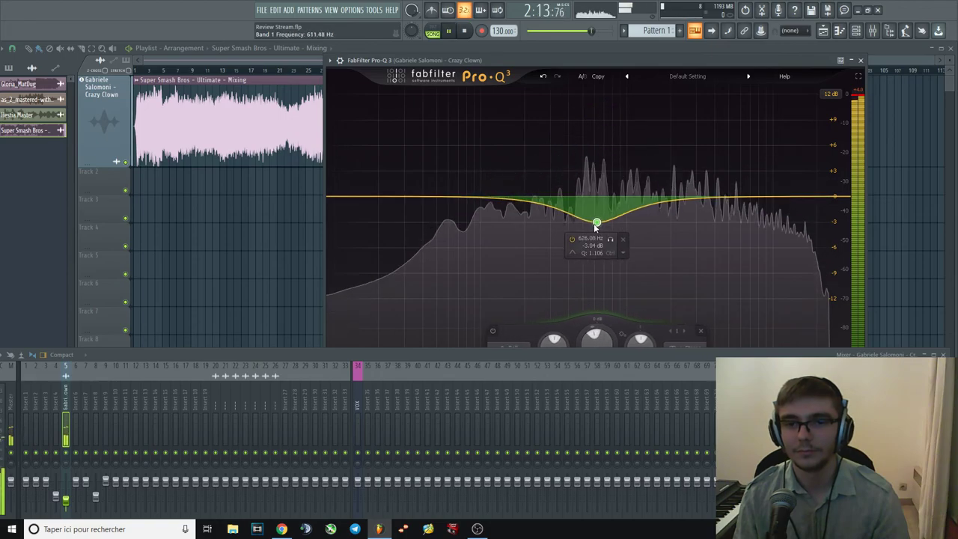
drag(596, 222, 608, 220)
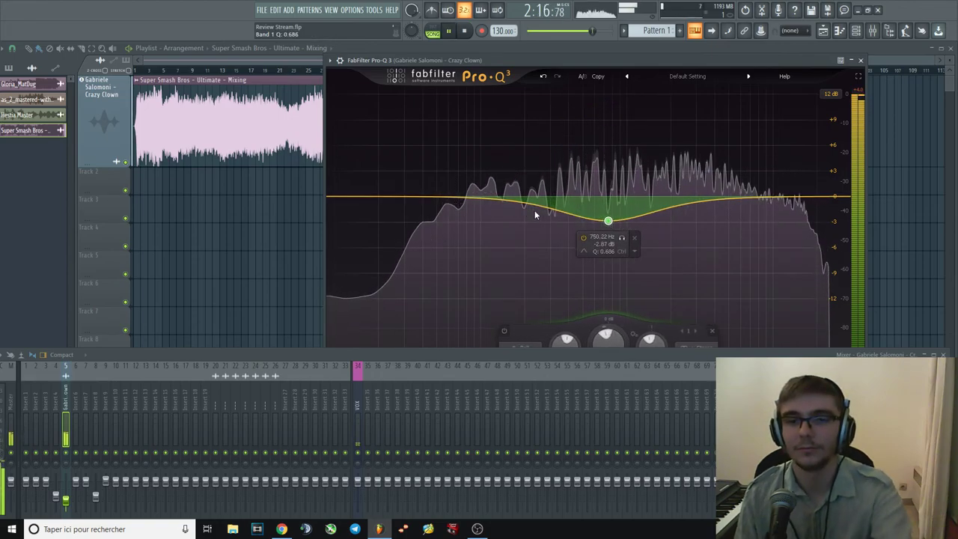
Add a gentle low-frequency boost and soften the mid-range cut to -1.93 dB at about 805 Hz.
drag(475, 197, 449, 180)
drag(607, 219, 607, 217)
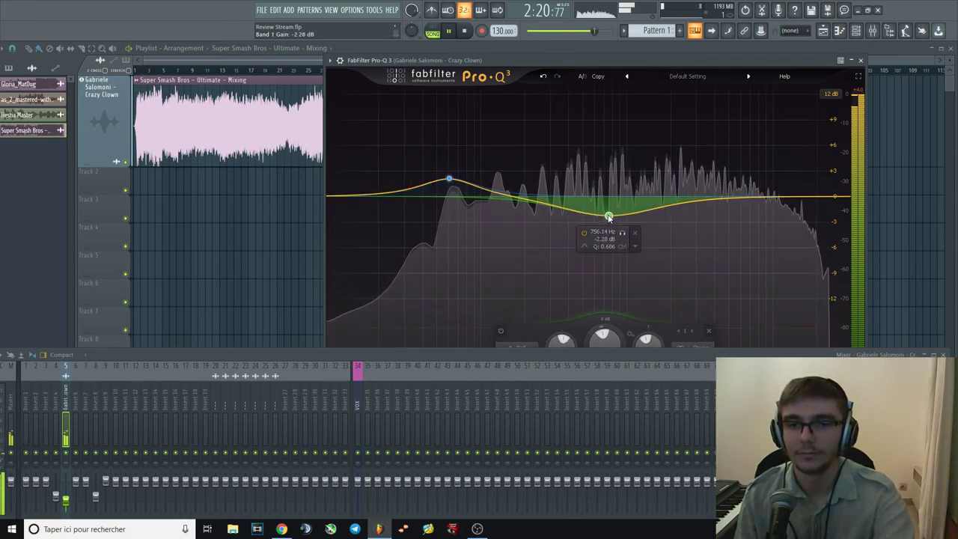
drag(449, 179, 449, 184)
drag(609, 216, 613, 213)
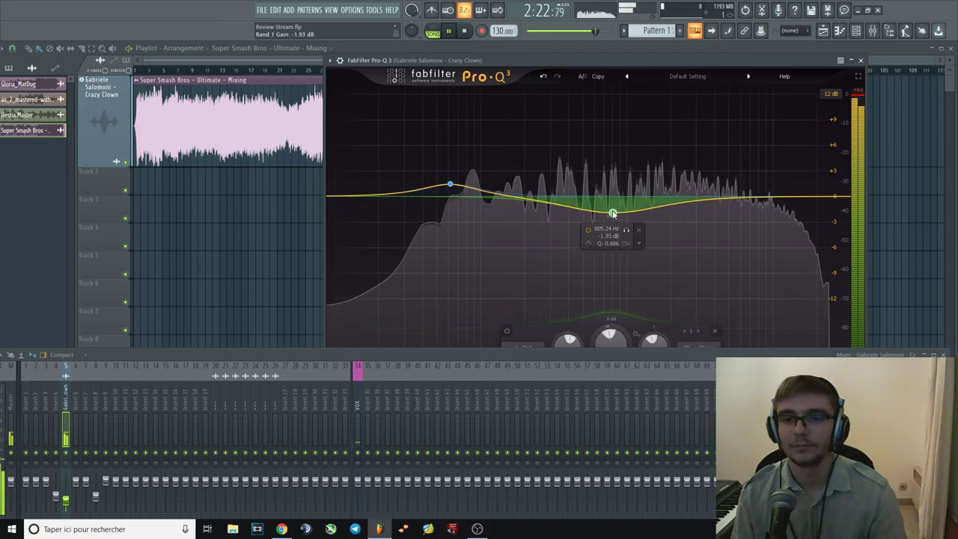
Delete the mid-range cut and the low-frequency boost, and close the FabFilter Pro-Q 3 window.
right_click(613, 213)
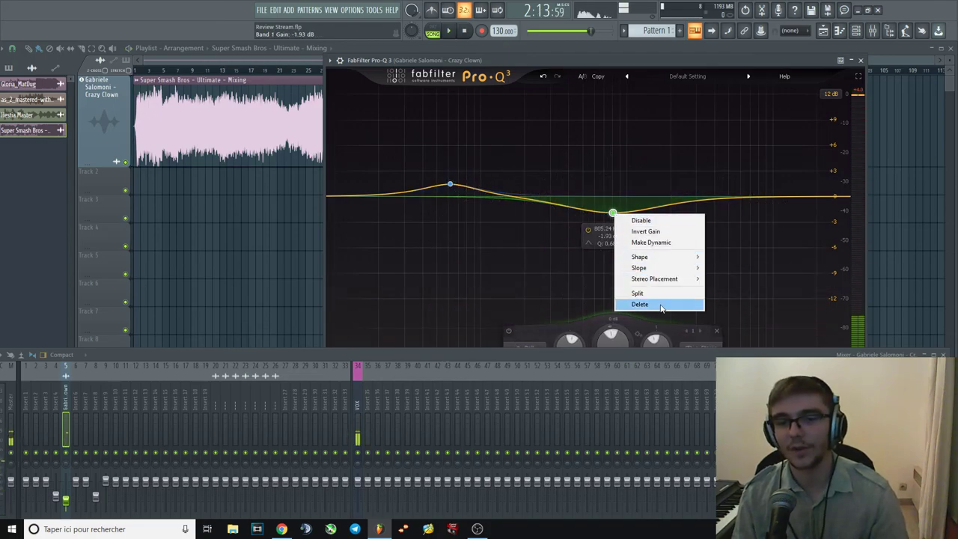
click(637, 304)
right_click(450, 184)
click(478, 274)
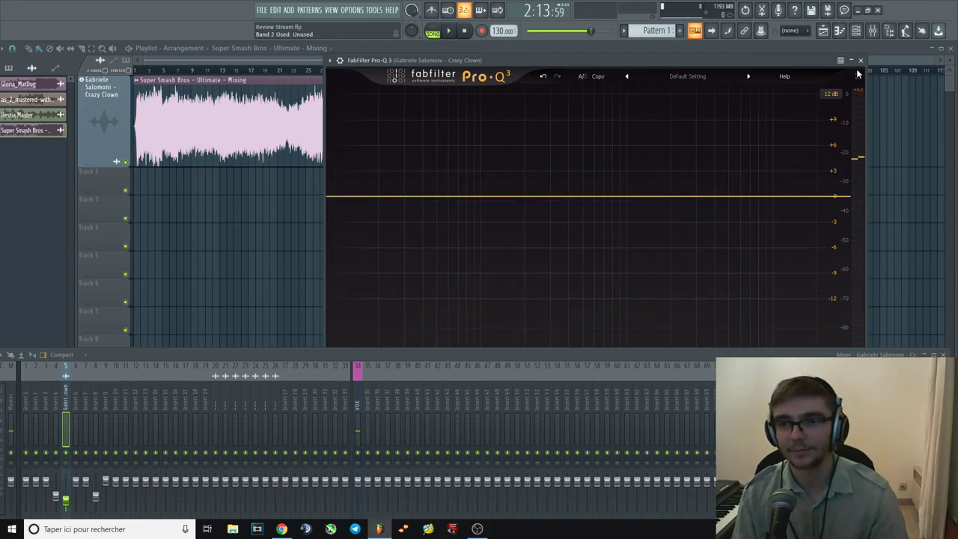
click(860, 60)
Audition the mix from around bar 76 and from around bar 82.
key(space)
click(676, 71)
click(714, 71)
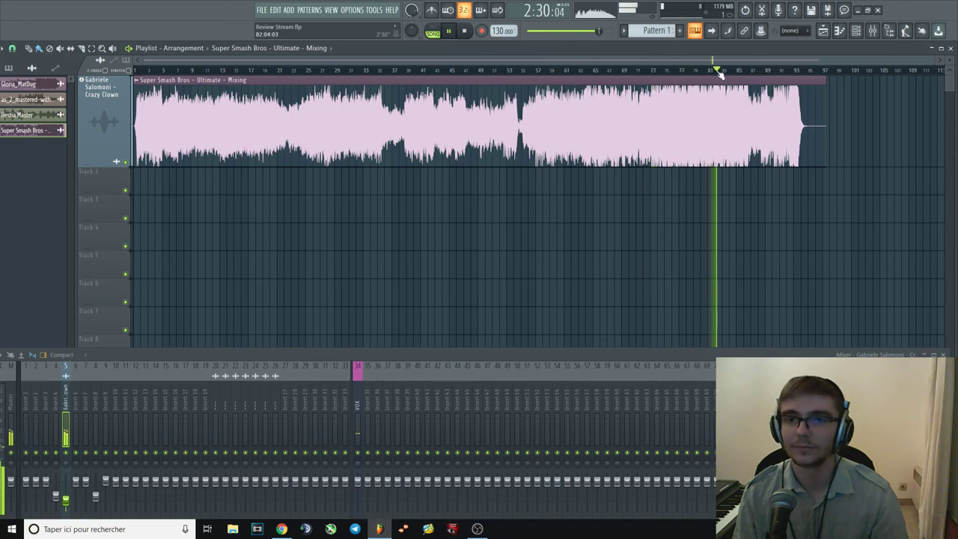
Try a -2.05 dB EQ cut at about 621 Hz in Pro-Q 3, and remove the band again.
click(905, 404)
key(space)
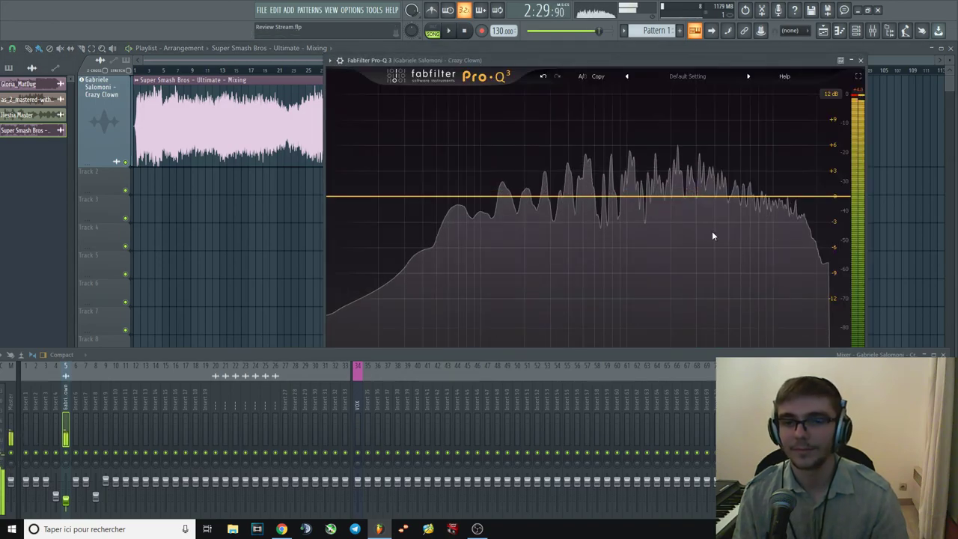
mouse_move(596, 196)
mouse_down()
mouse_move(596, 157)
mouse_move(633, 142)
mouse_move(601, 207)
mouse_move(605, 223)
mouse_move(595, 214)
mouse_up()
right_click(604, 222)
right_click(596, 214)
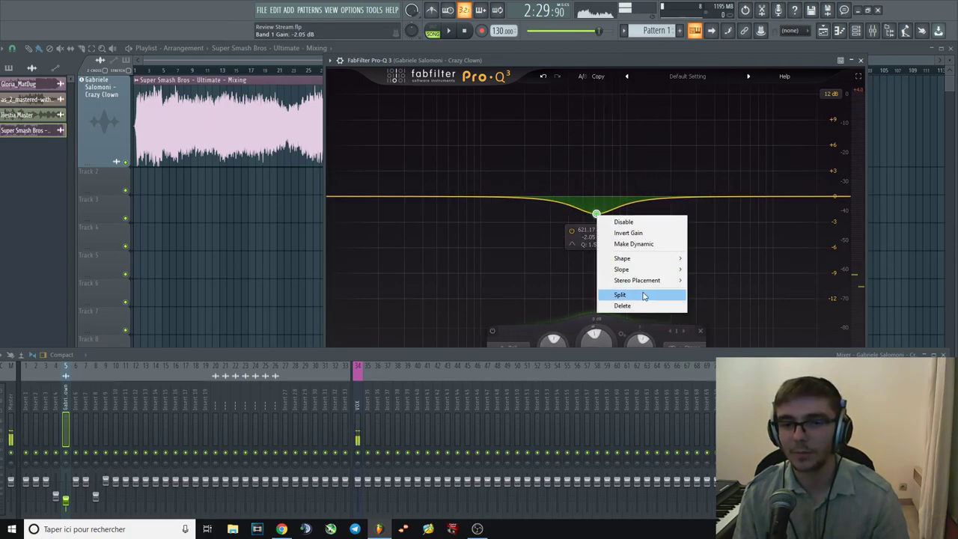
click(627, 305)
click(860, 60)
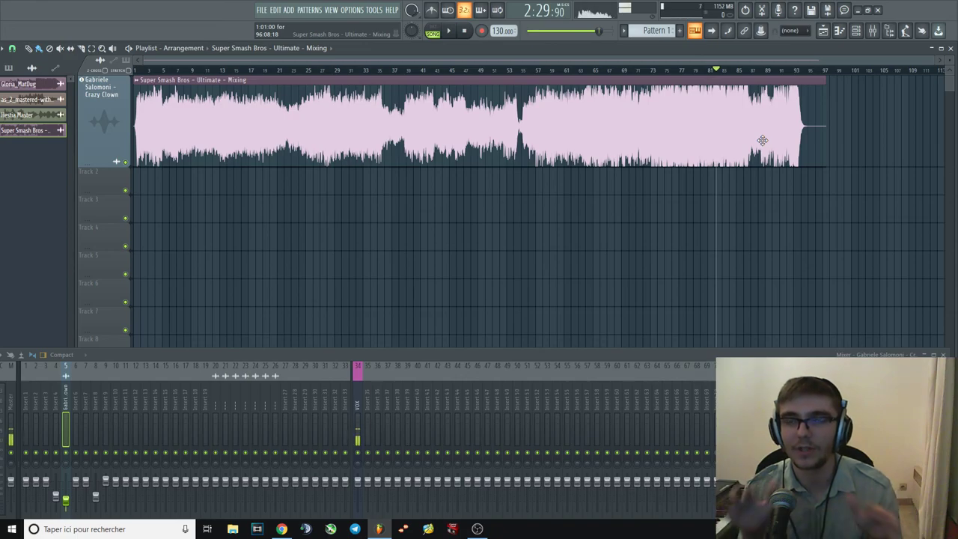
Audition the passage around bar 84 and replay it from around bar 83 with the EQ window closed.
key(space)
click(735, 70)
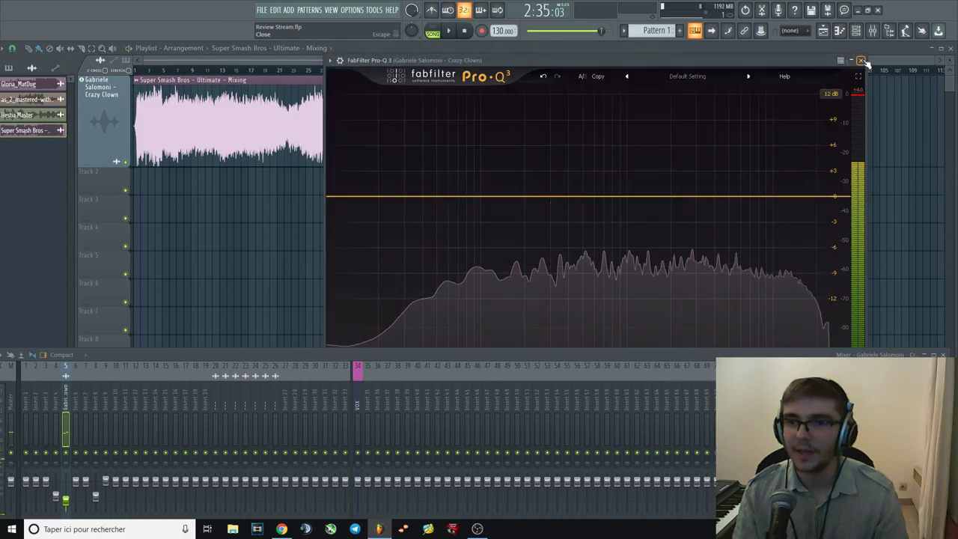
click(860, 60)
click(723, 71)
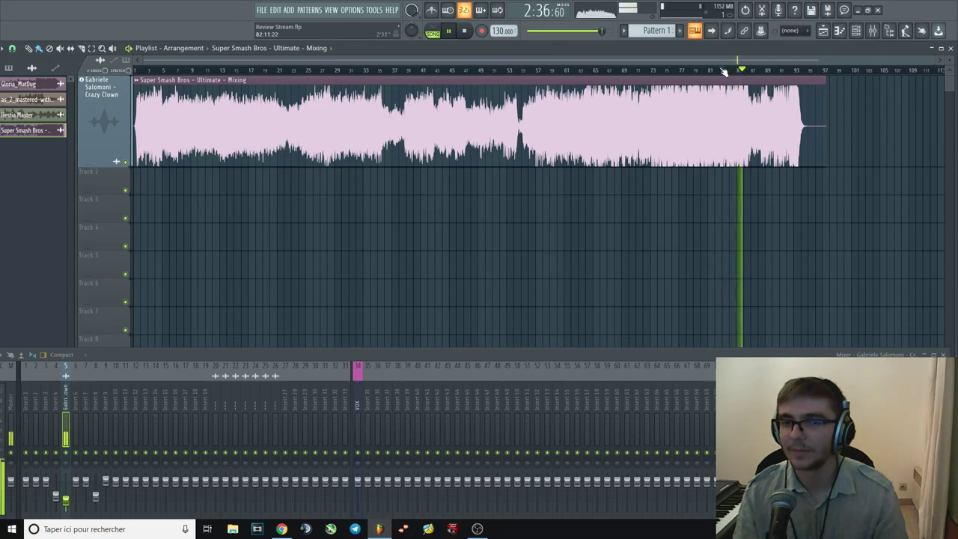
key(space)
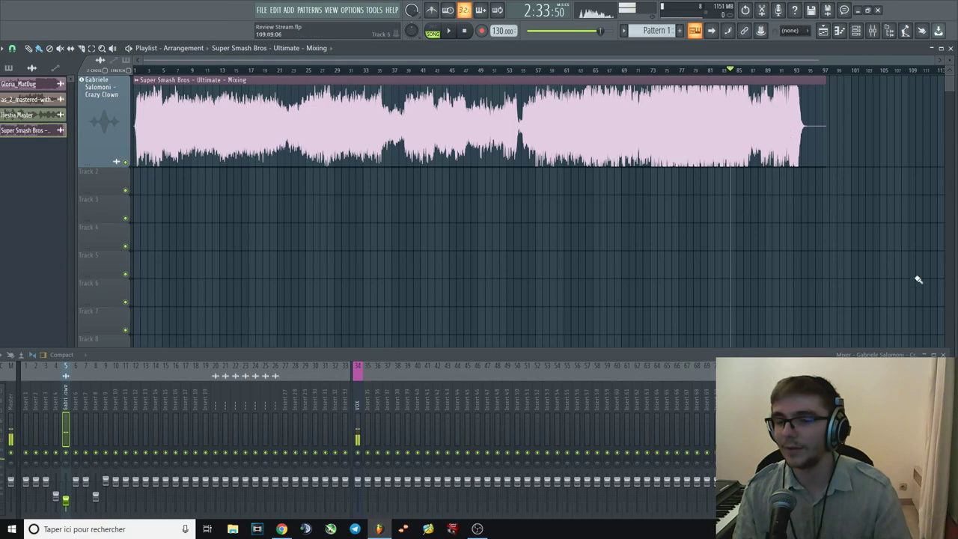
Try a narrowed -3.86 dB EQ cut at about 2.6 kHz during playback, and delete the band again.
click(831, 488)
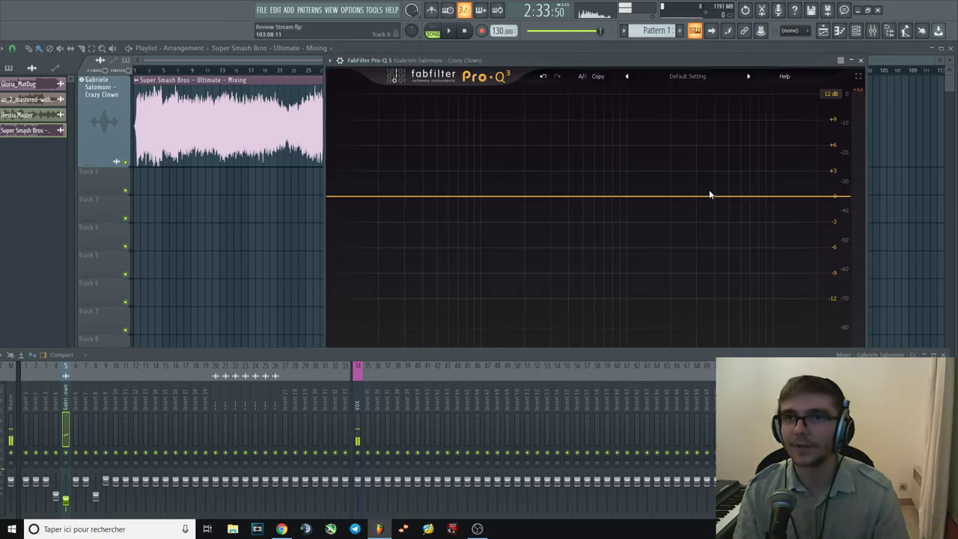
key(space)
drag(715, 193, 691, 199)
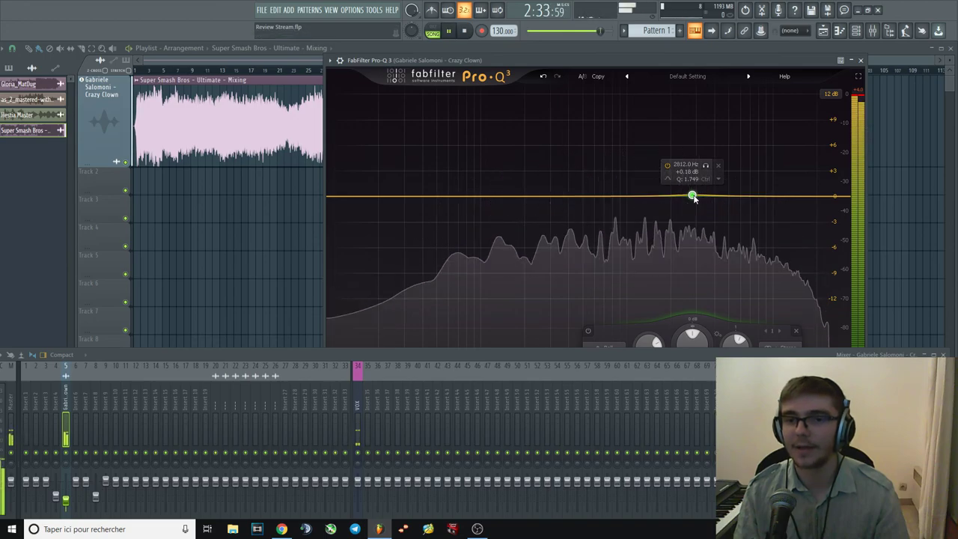
drag(691, 195, 688, 227)
scroll(682, 156, up, 5)
scroll(681, 156, down, 4)
key(space)
right_click(687, 228)
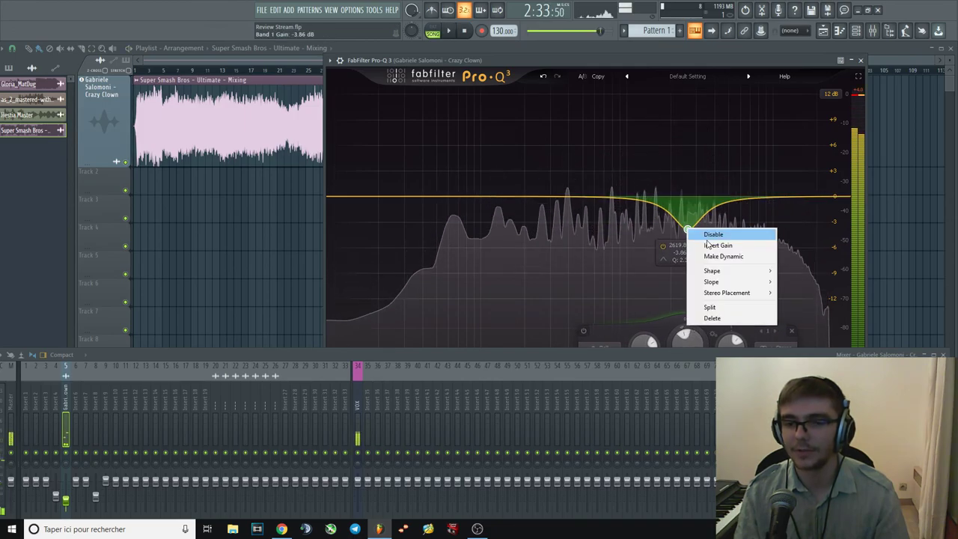
click(712, 318)
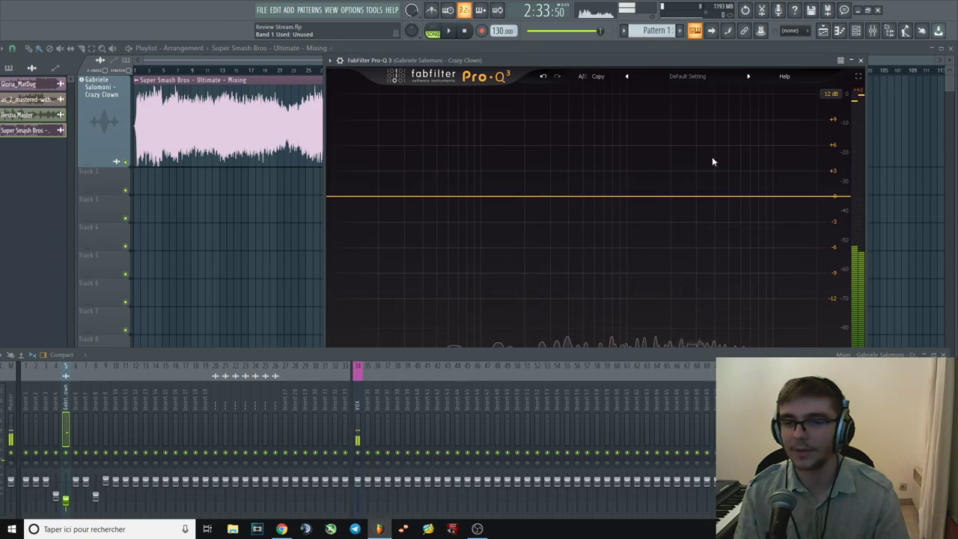
click(861, 60)
Audition the passage around bars 87 to 89 with a trial -0.29 dB mid-range EQ cut, and delete that band.
click(753, 69)
click(765, 70)
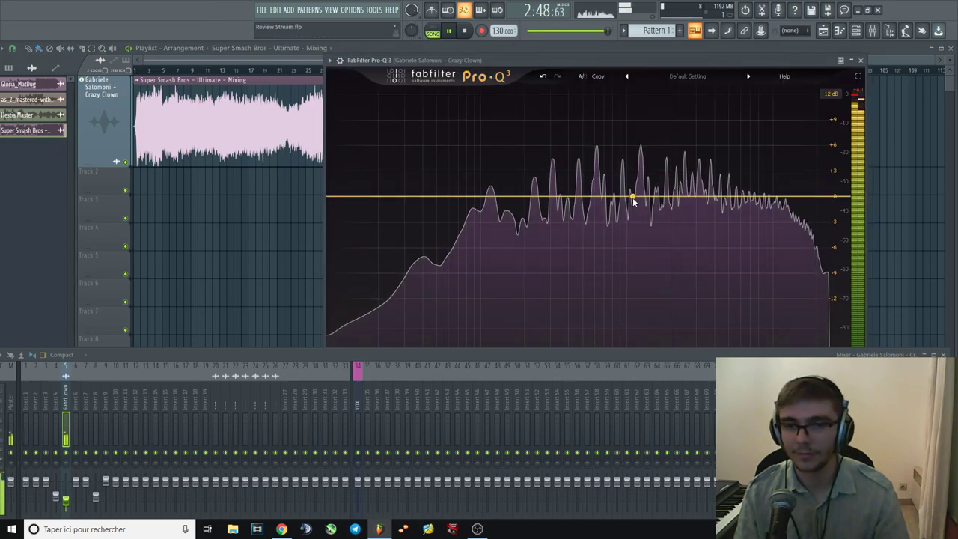
mouse_move(609, 197)
mouse_down()
mouse_move(594, 128)
mouse_move(609, 193)
mouse_move(601, 238)
mouse_move(599, 199)
mouse_up()
key(space)
right_click(599, 198)
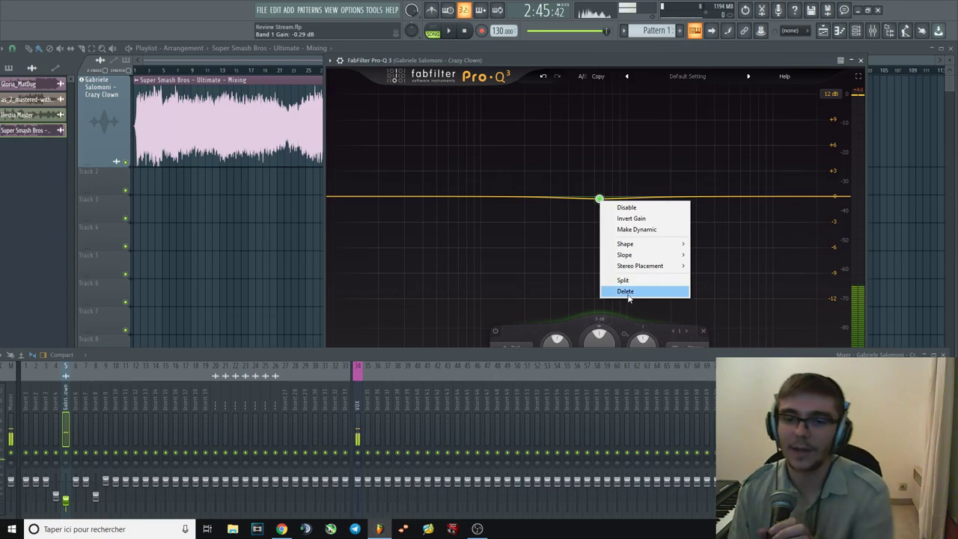
click(631, 291)
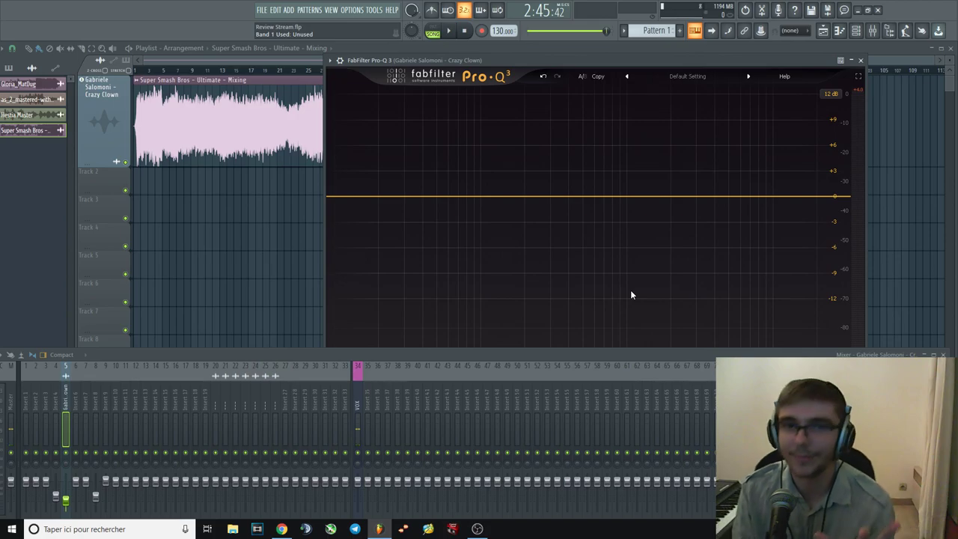
click(860, 60)
Move the playhead through bars 77 to 79 and on to the mix's ending around bar 93.
click(681, 72)
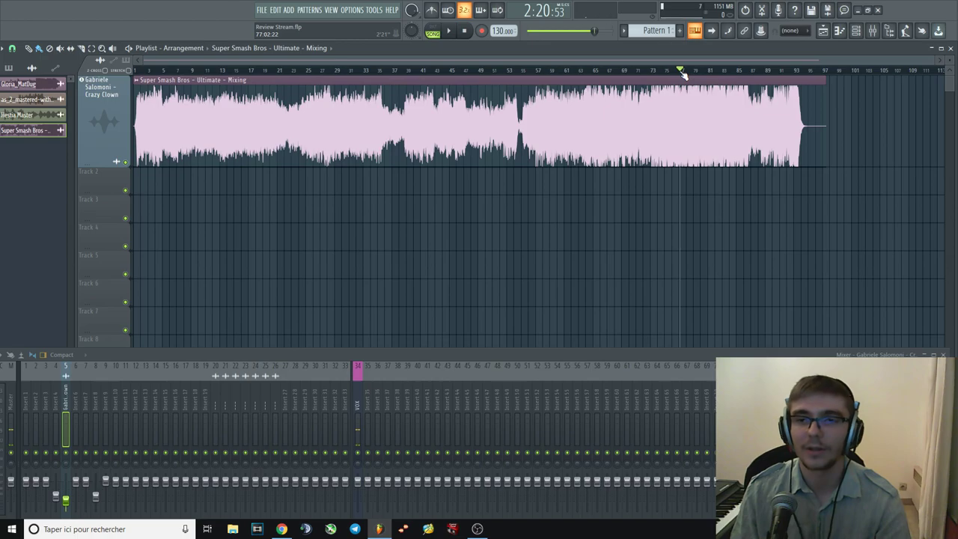
mouse_move(680, 71)
mouse_down()
mouse_move(664, 71)
mouse_move(694, 74)
mouse_up()
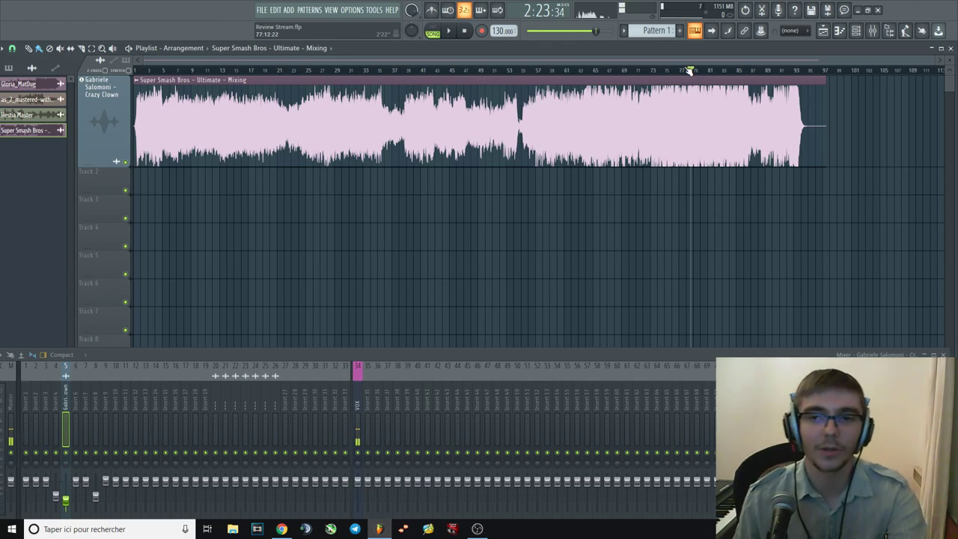
drag(689, 70, 698, 71)
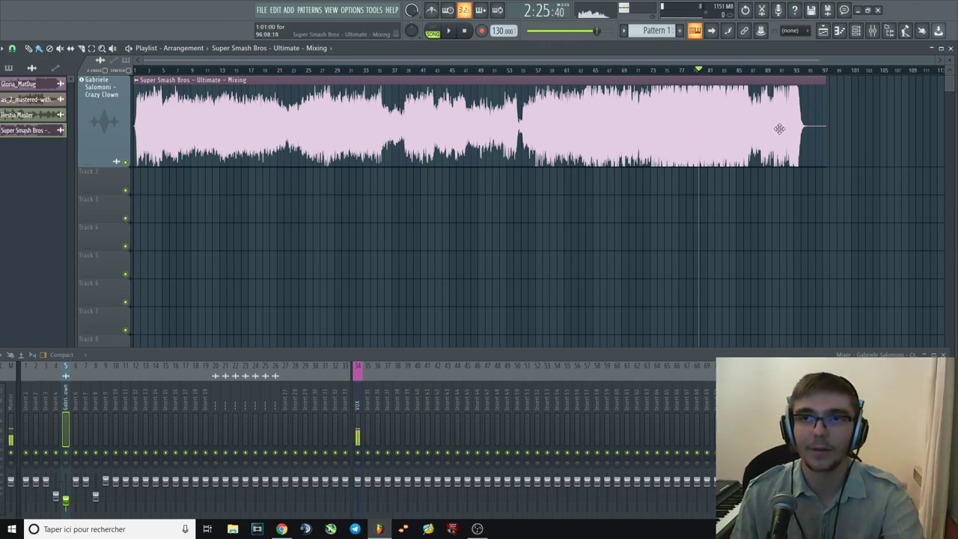
click(789, 72)
drag(791, 72, 801, 73)
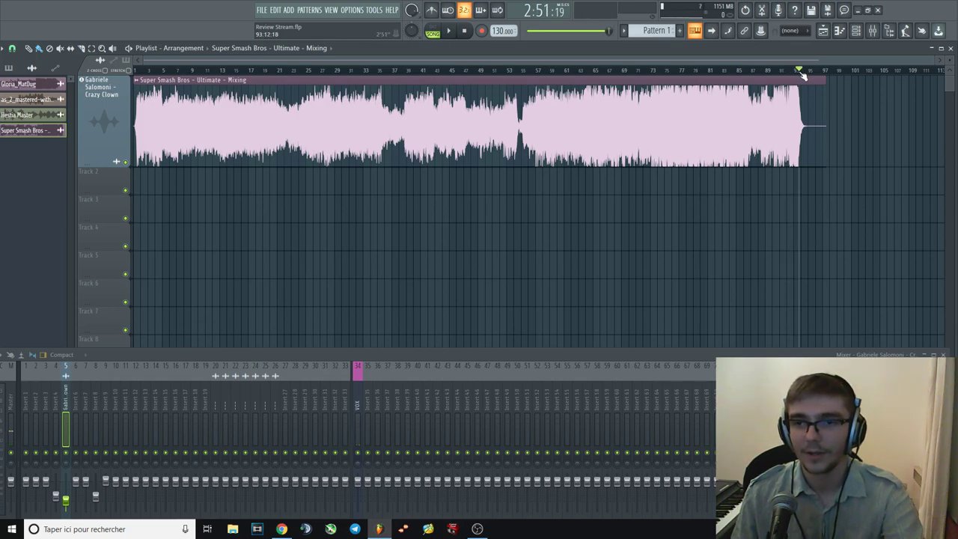
Delete the Super Smash Bros - Ultimate - Mixing clip from the playlist and cancel the file operation blocked by the open WAV file.
right_click(801, 77)
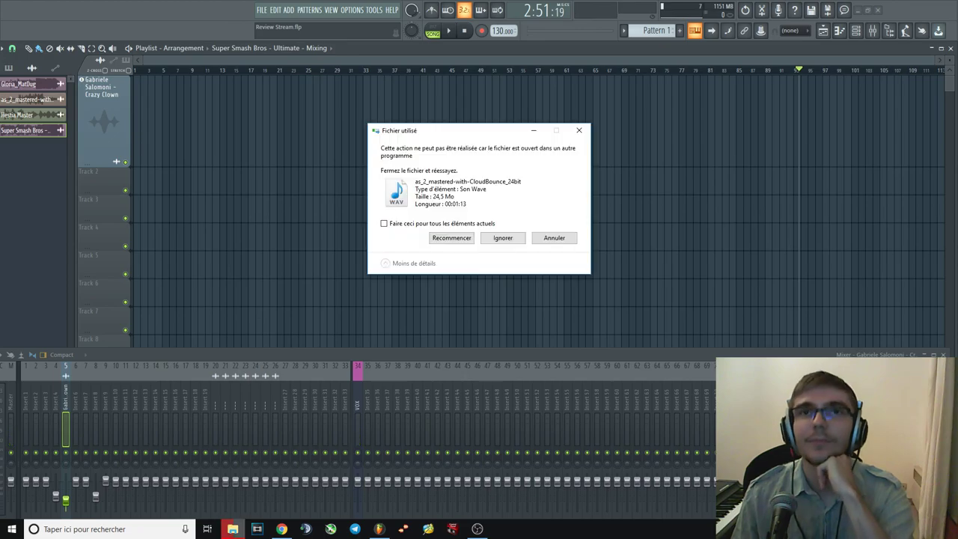
click(554, 238)
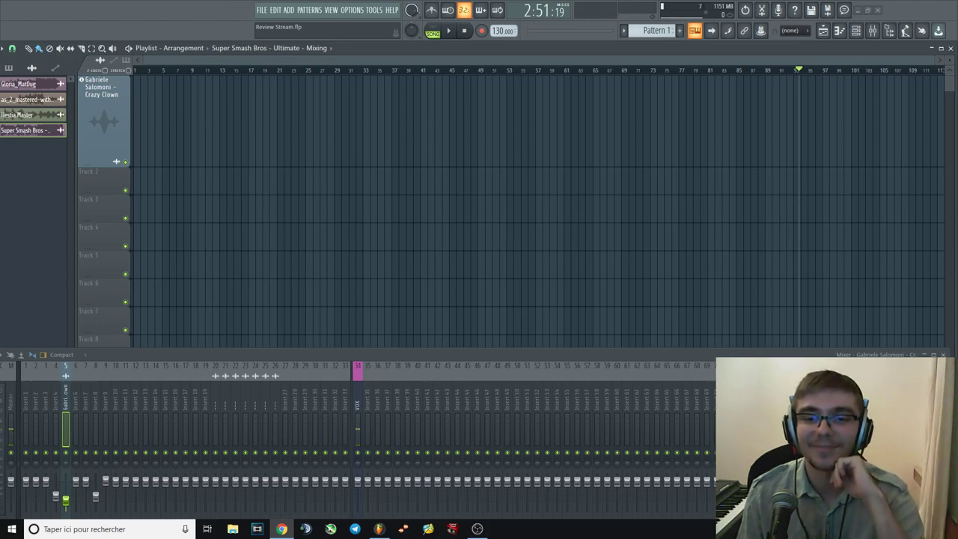
click(478, 529)
click(477, 529)
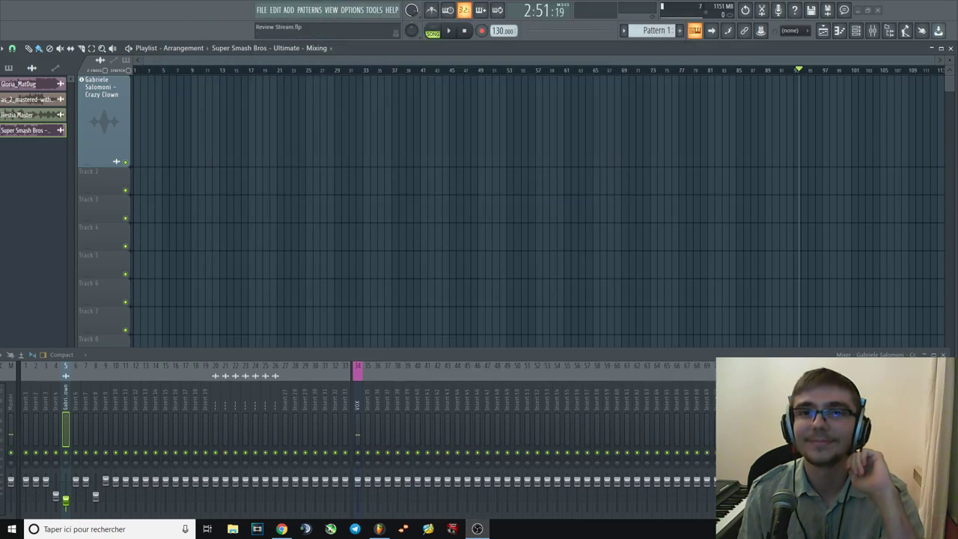